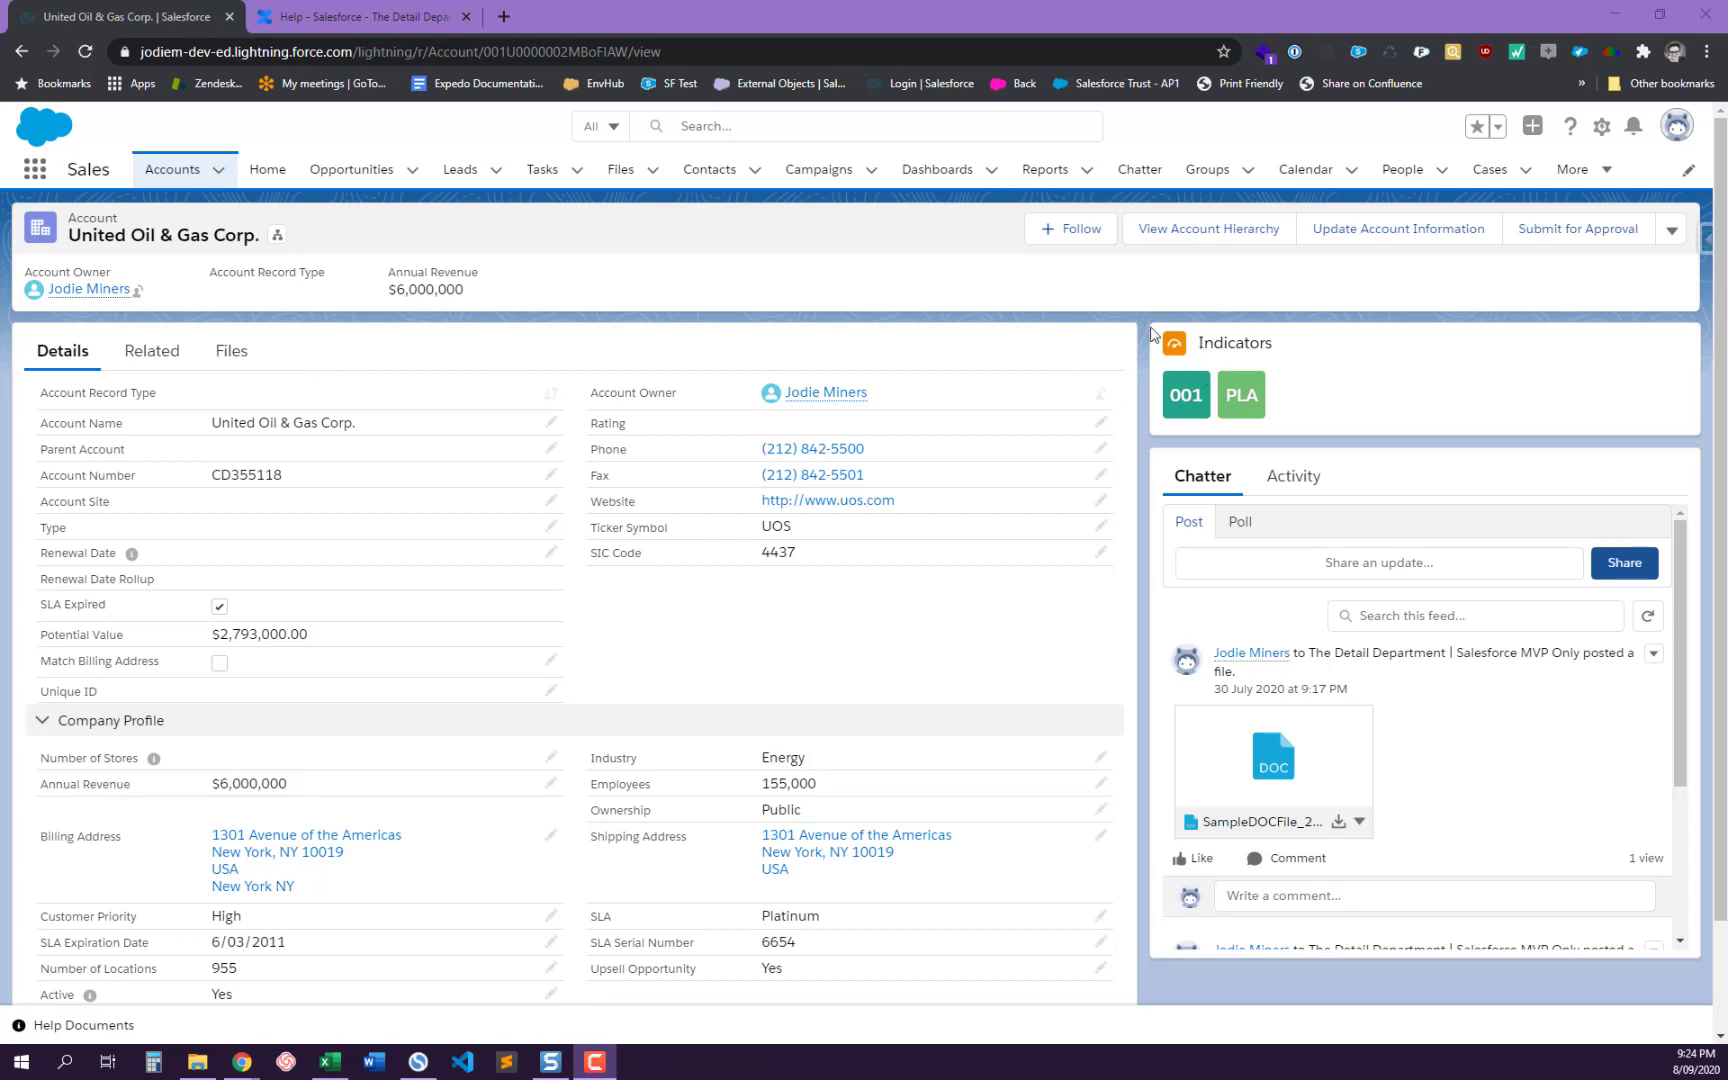
- Open the Indicators repository from its author's GitHub profile in a new browser tab
{"action": "mouse_move", "coordinate": [1254, 419]}
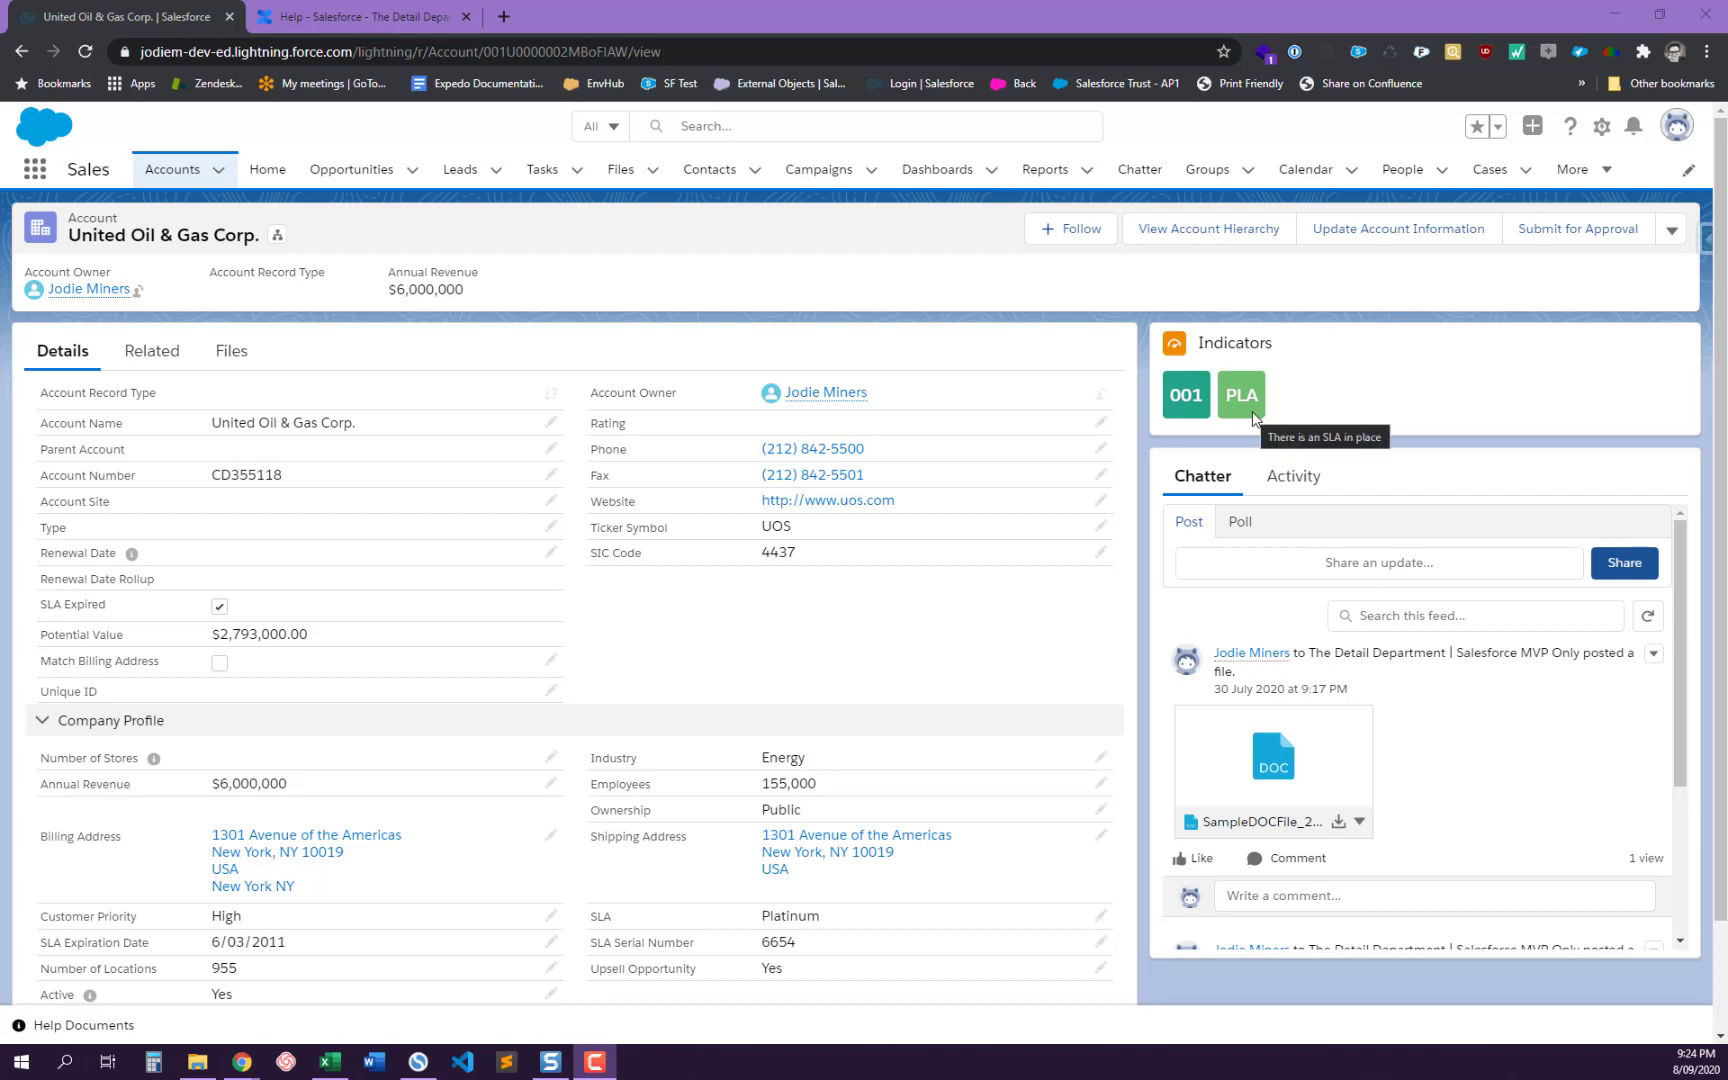
{"action": "left_click", "coordinate": [505, 18]}
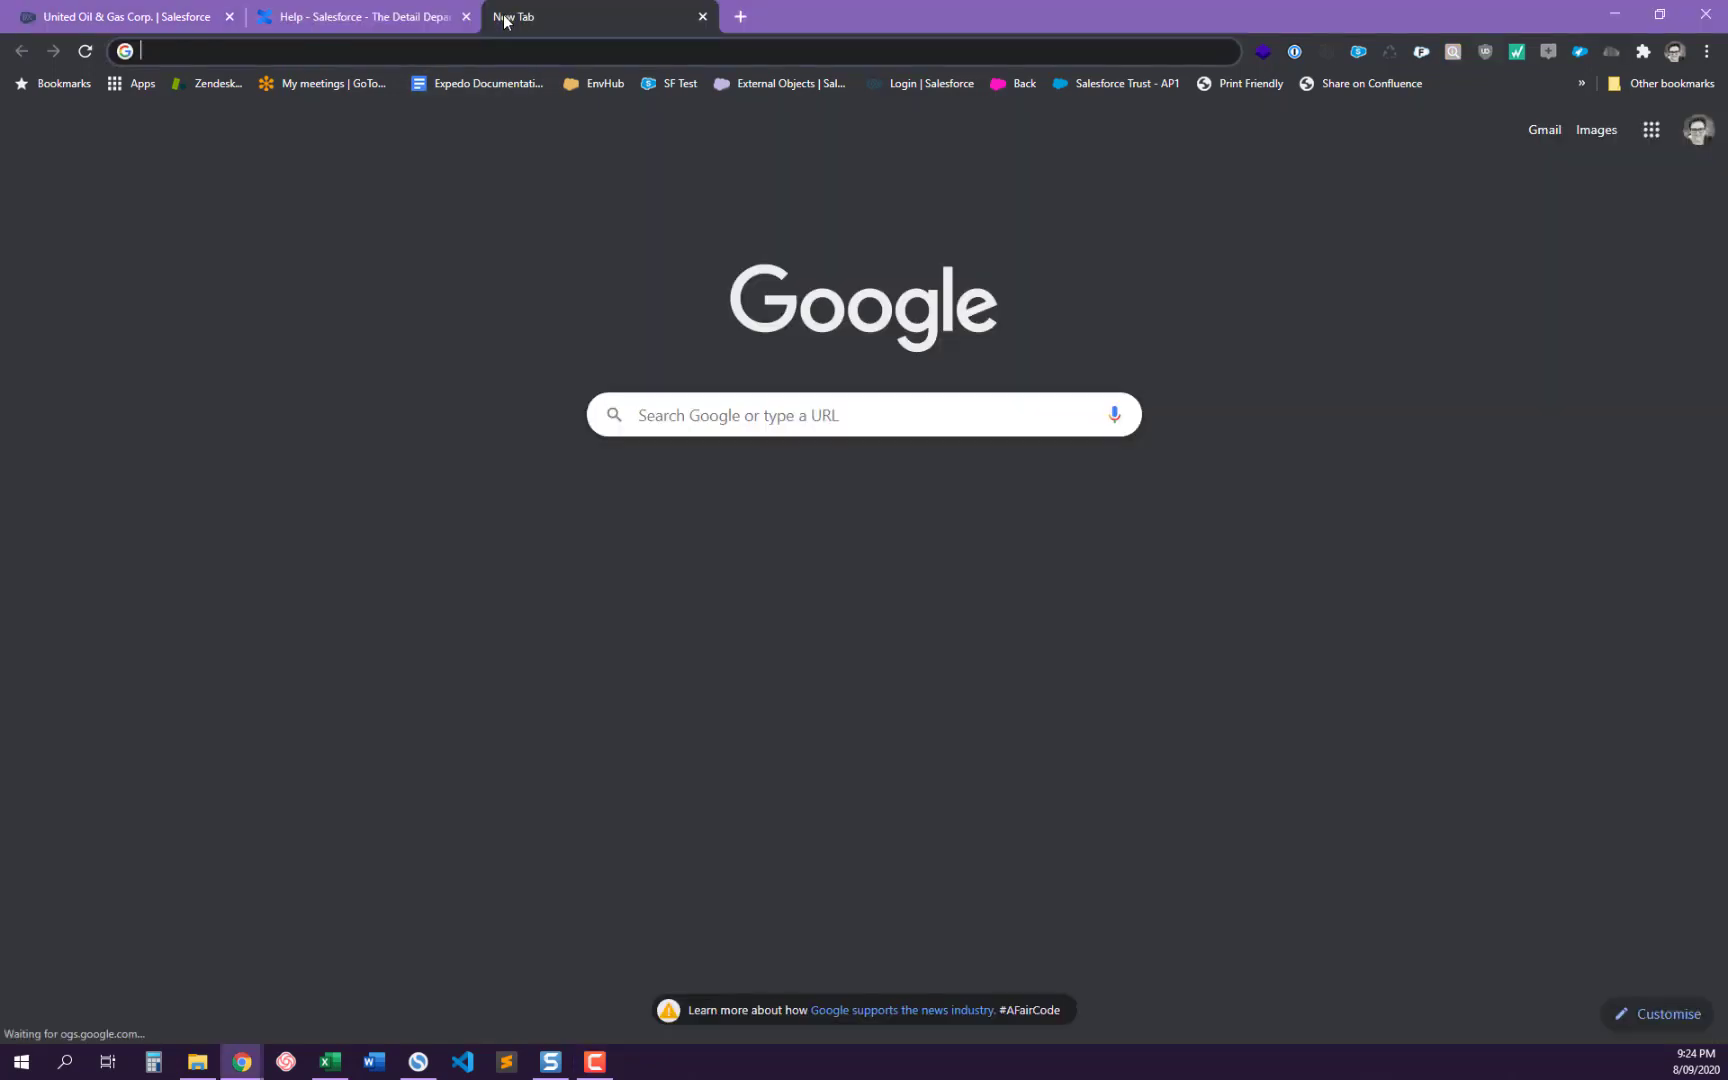
{"action": "type", "text": "w"}
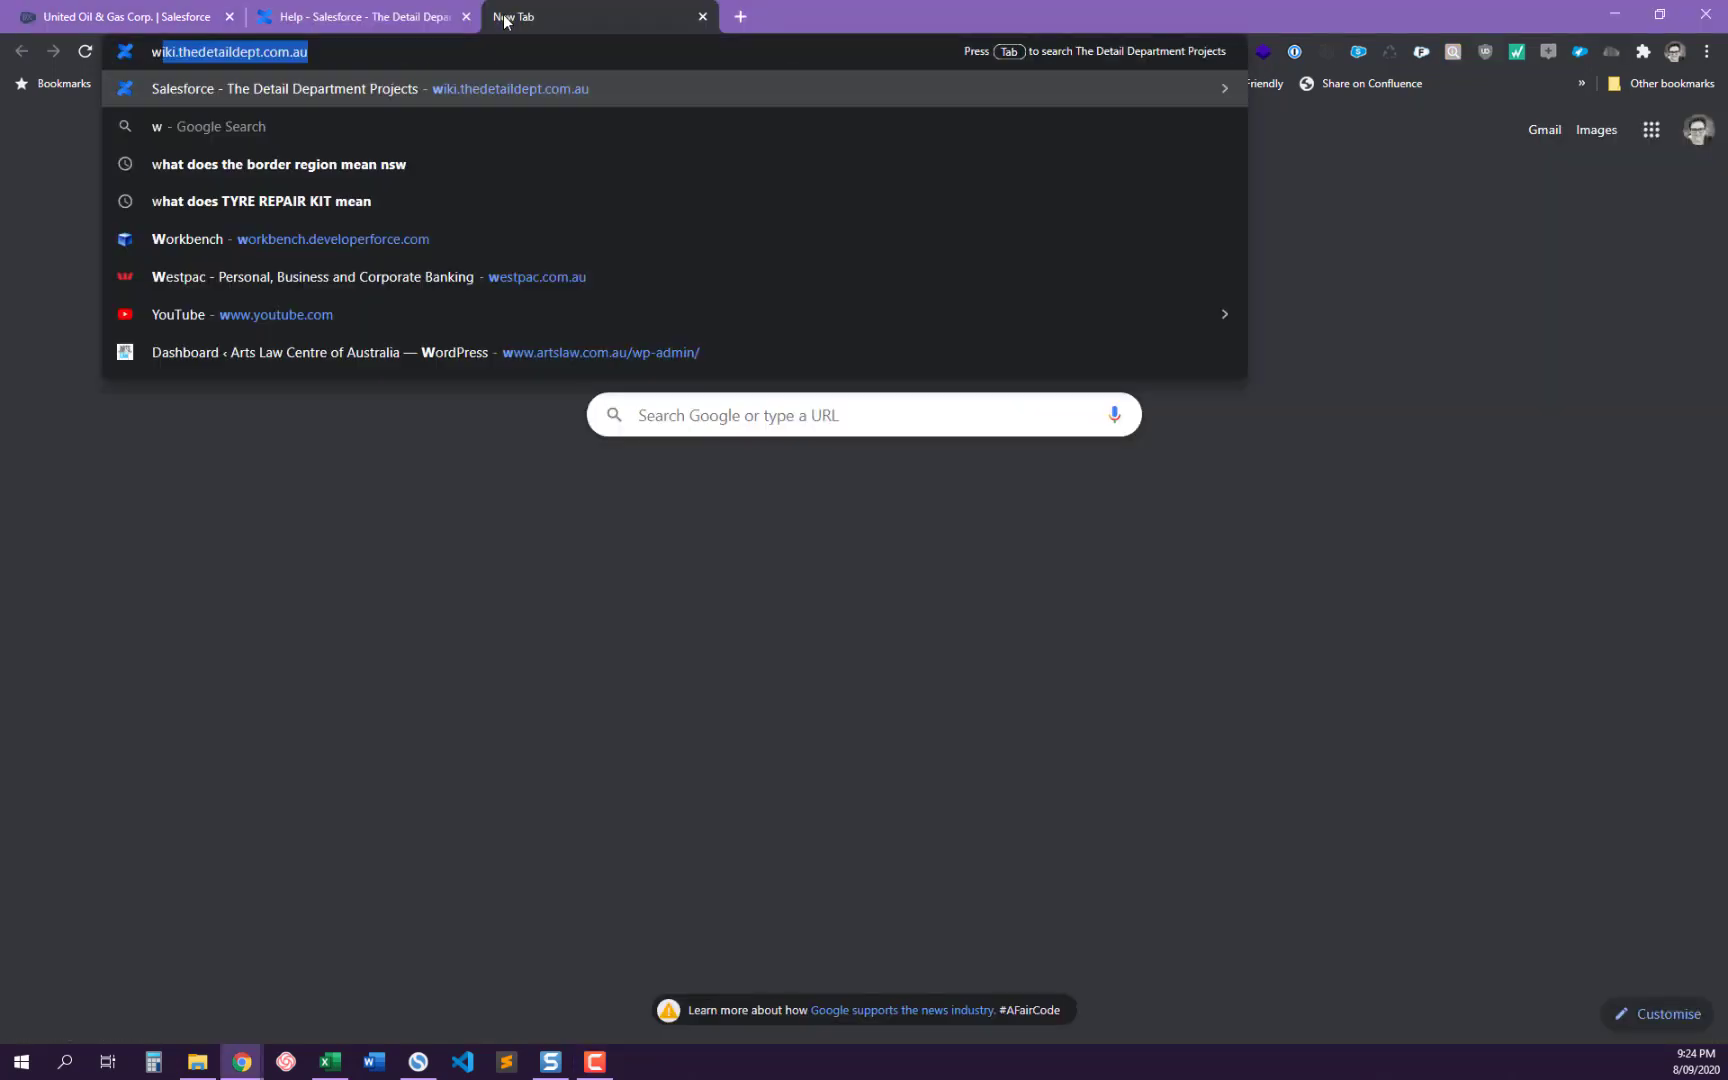
{"action": "key", "text": "BackSpace"}
{"action": "key", "text": "BackSpace"}
{"action": "type", "text": "github.com/JodieM"}
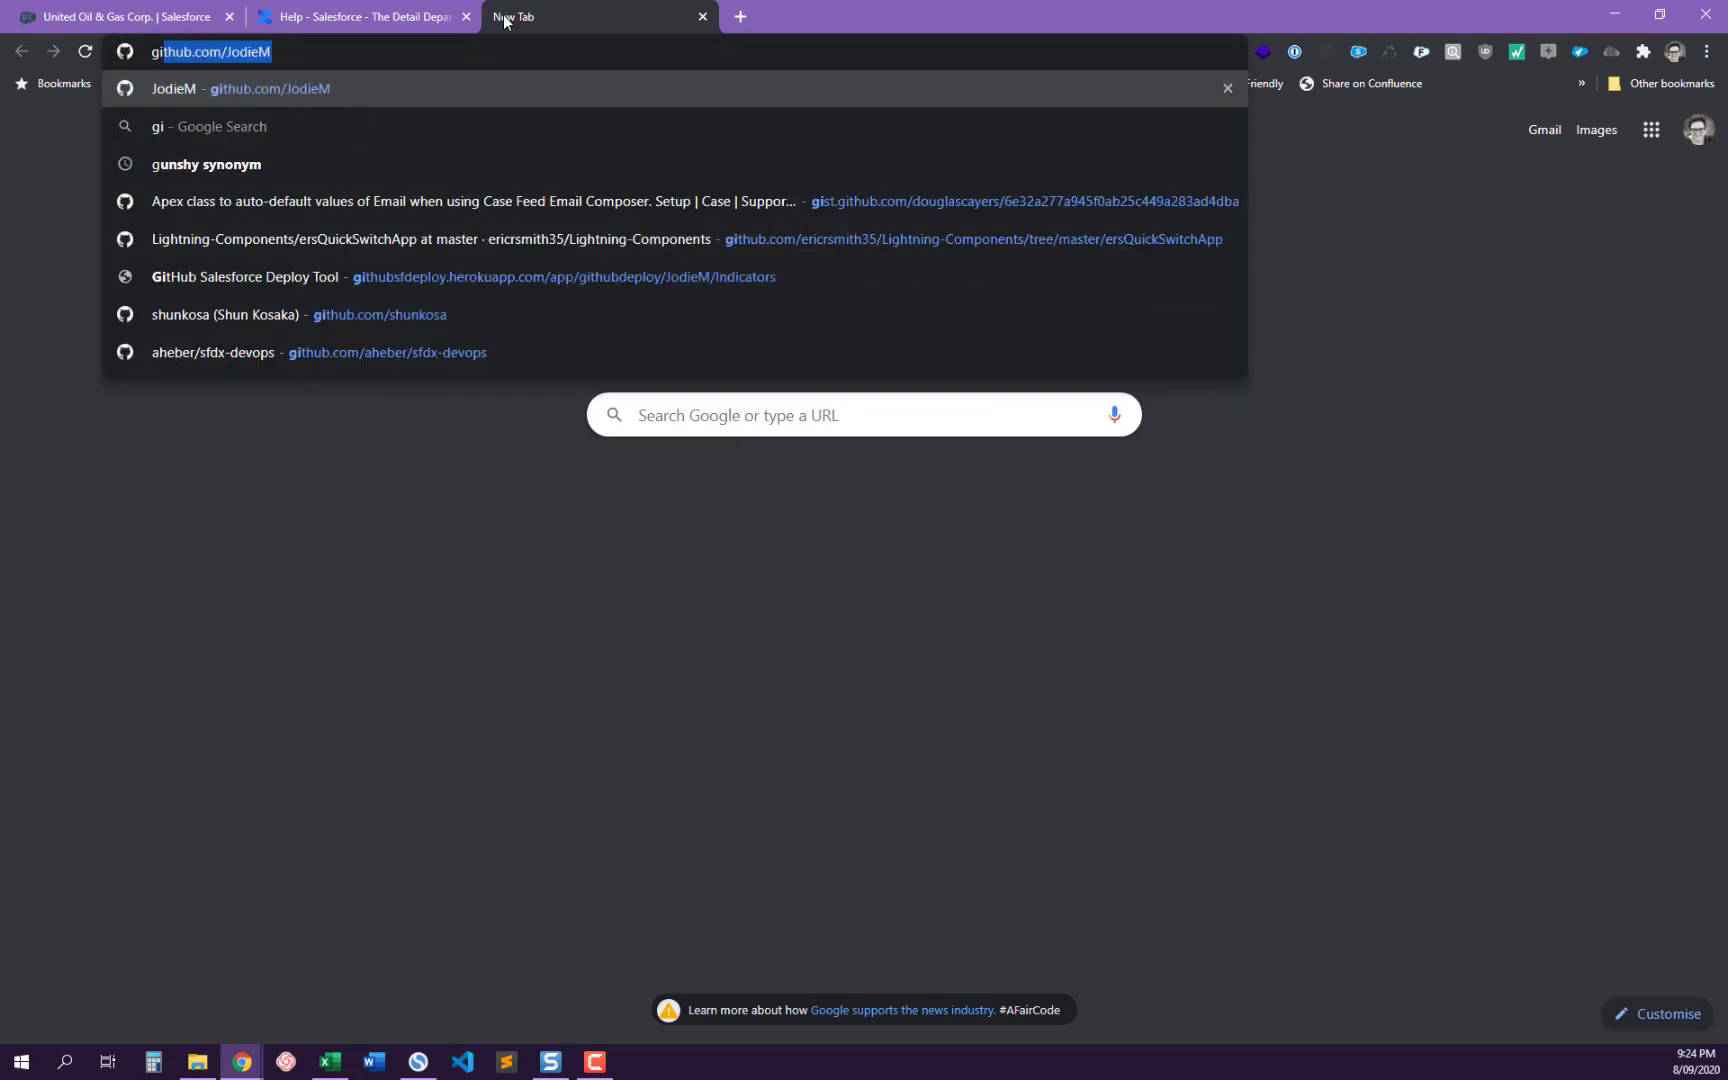
{"action": "key", "text": "Return"}
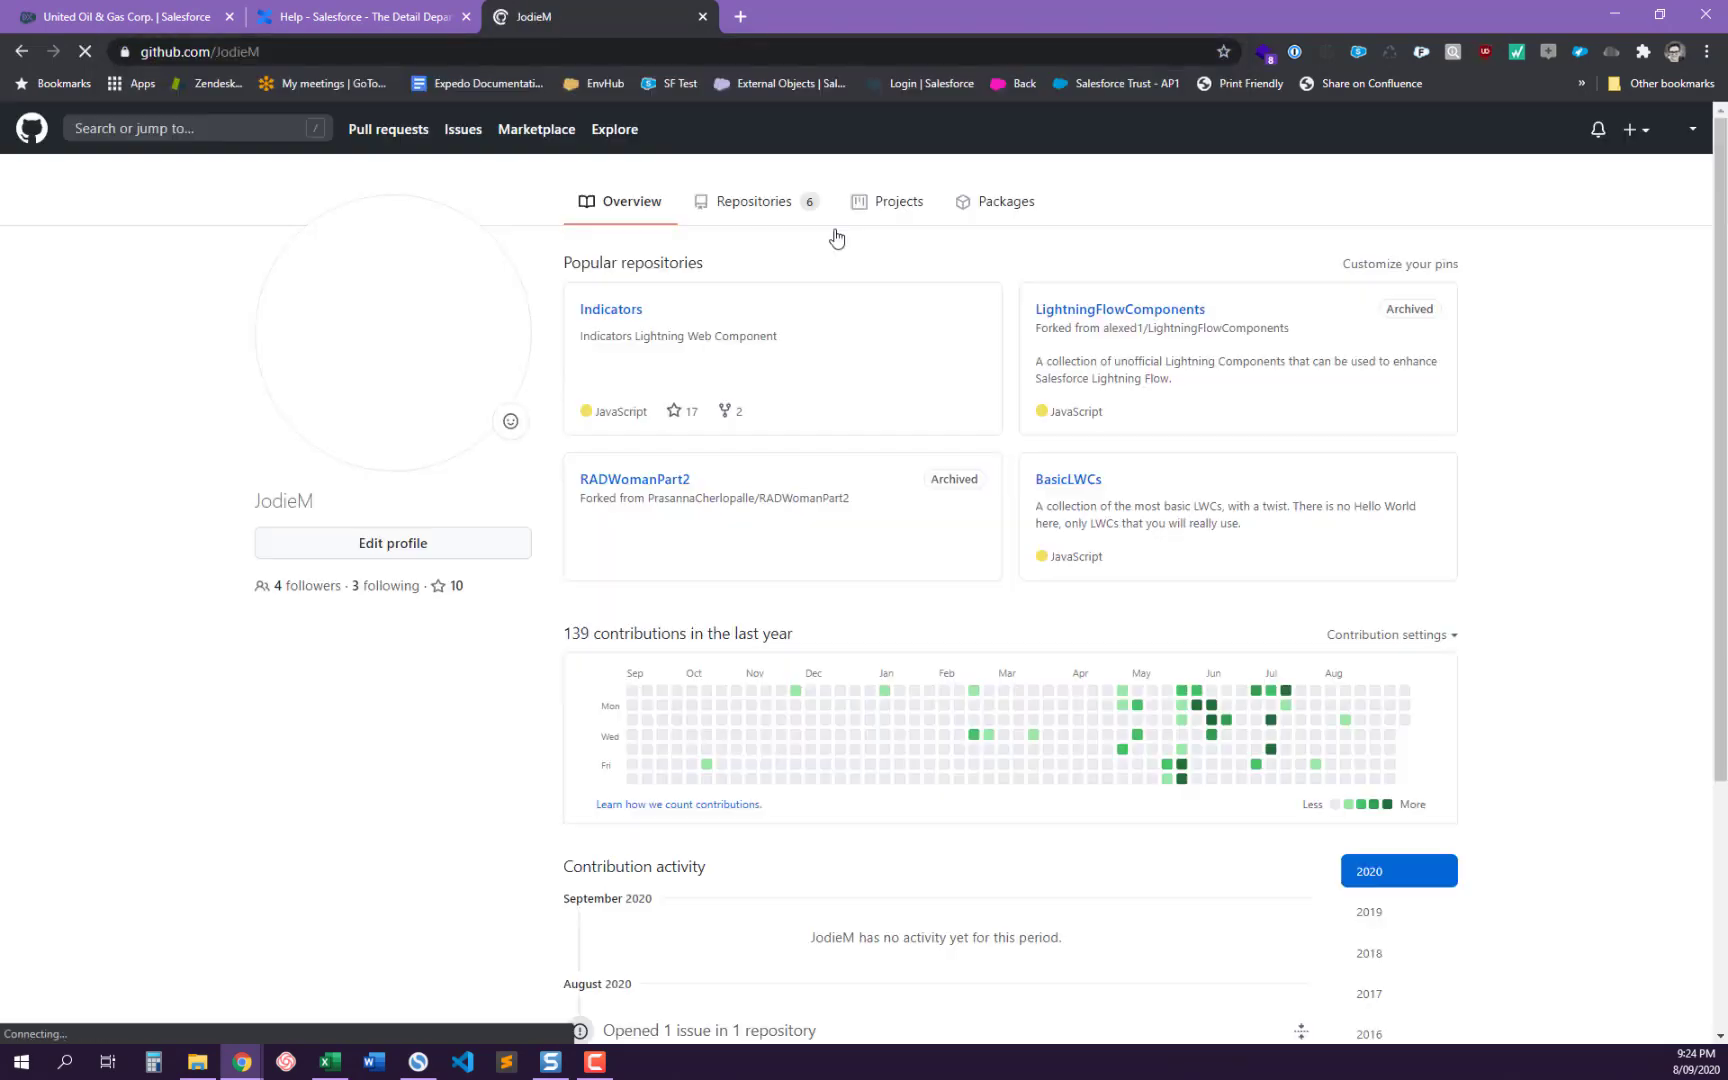
{"action": "left_click", "coordinate": [612, 312]}
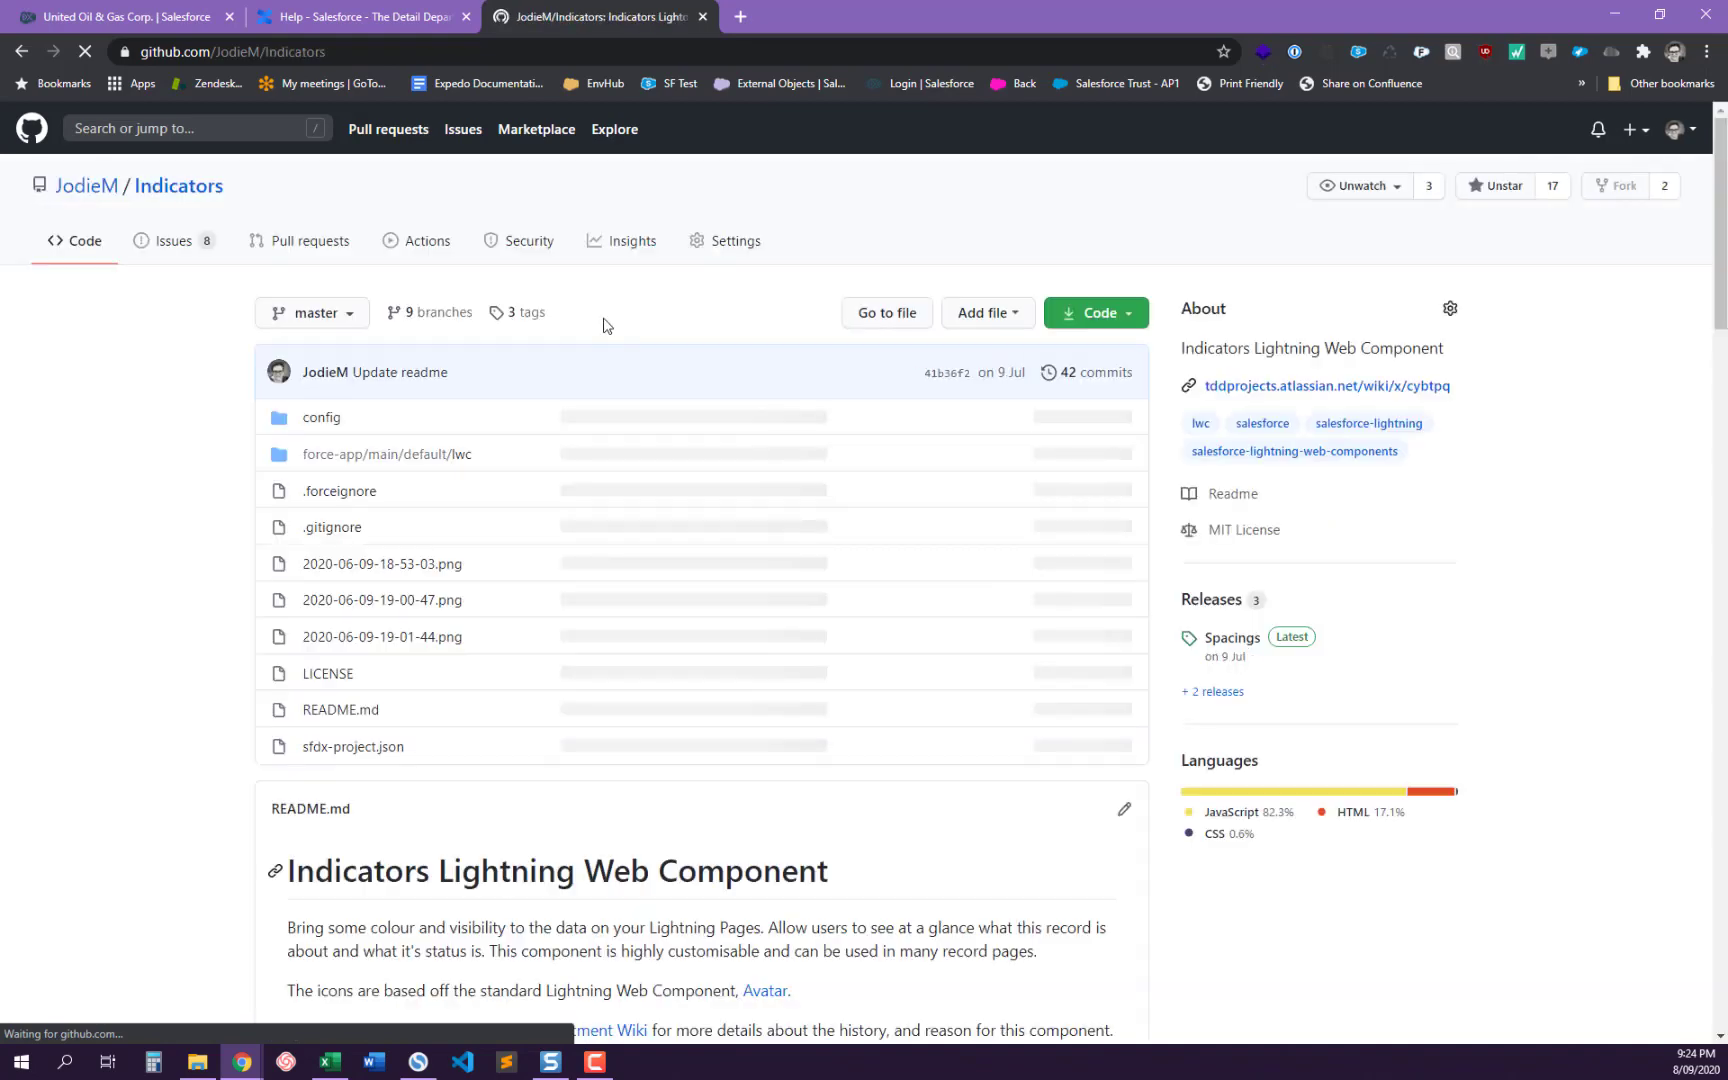
- Open The Detail Department Wiki page linked in the README and view the example images of the Indicators component
{"action": "scroll", "coordinate": [450, 835], "scroll_direction": "down", "scroll_amount": 2}
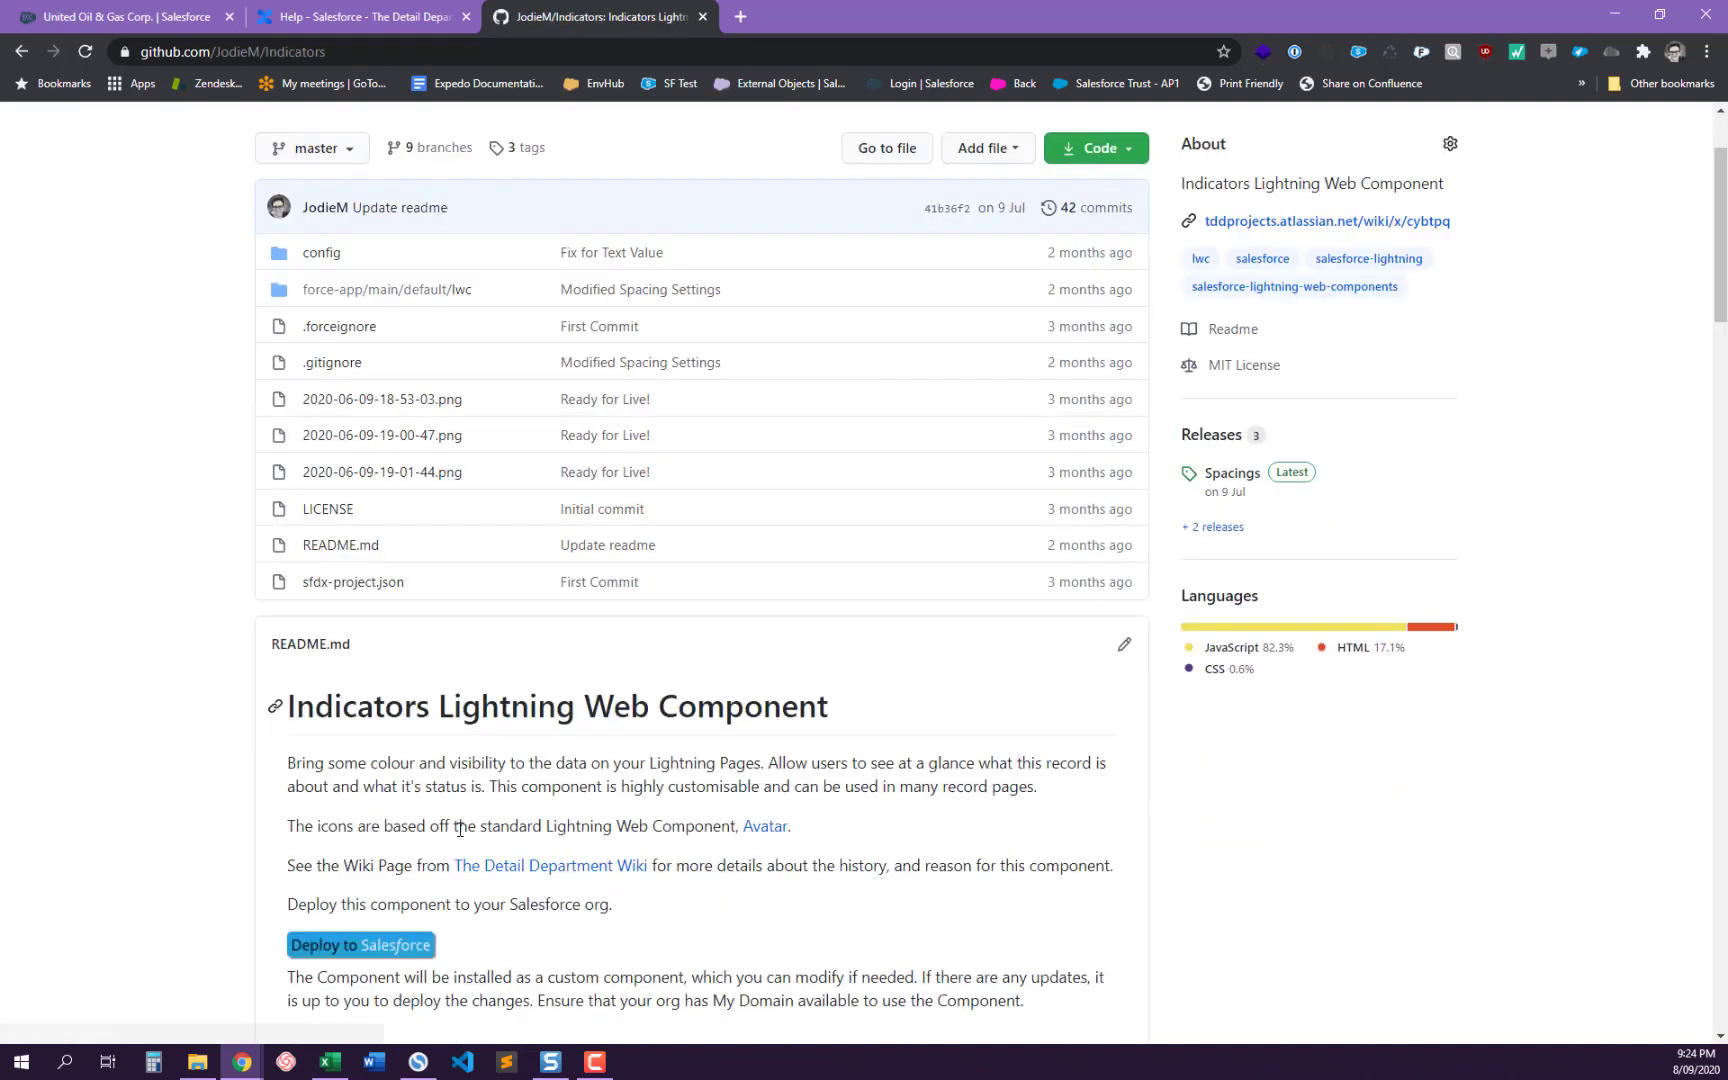
{"action": "left_click", "coordinate": [505, 866]}
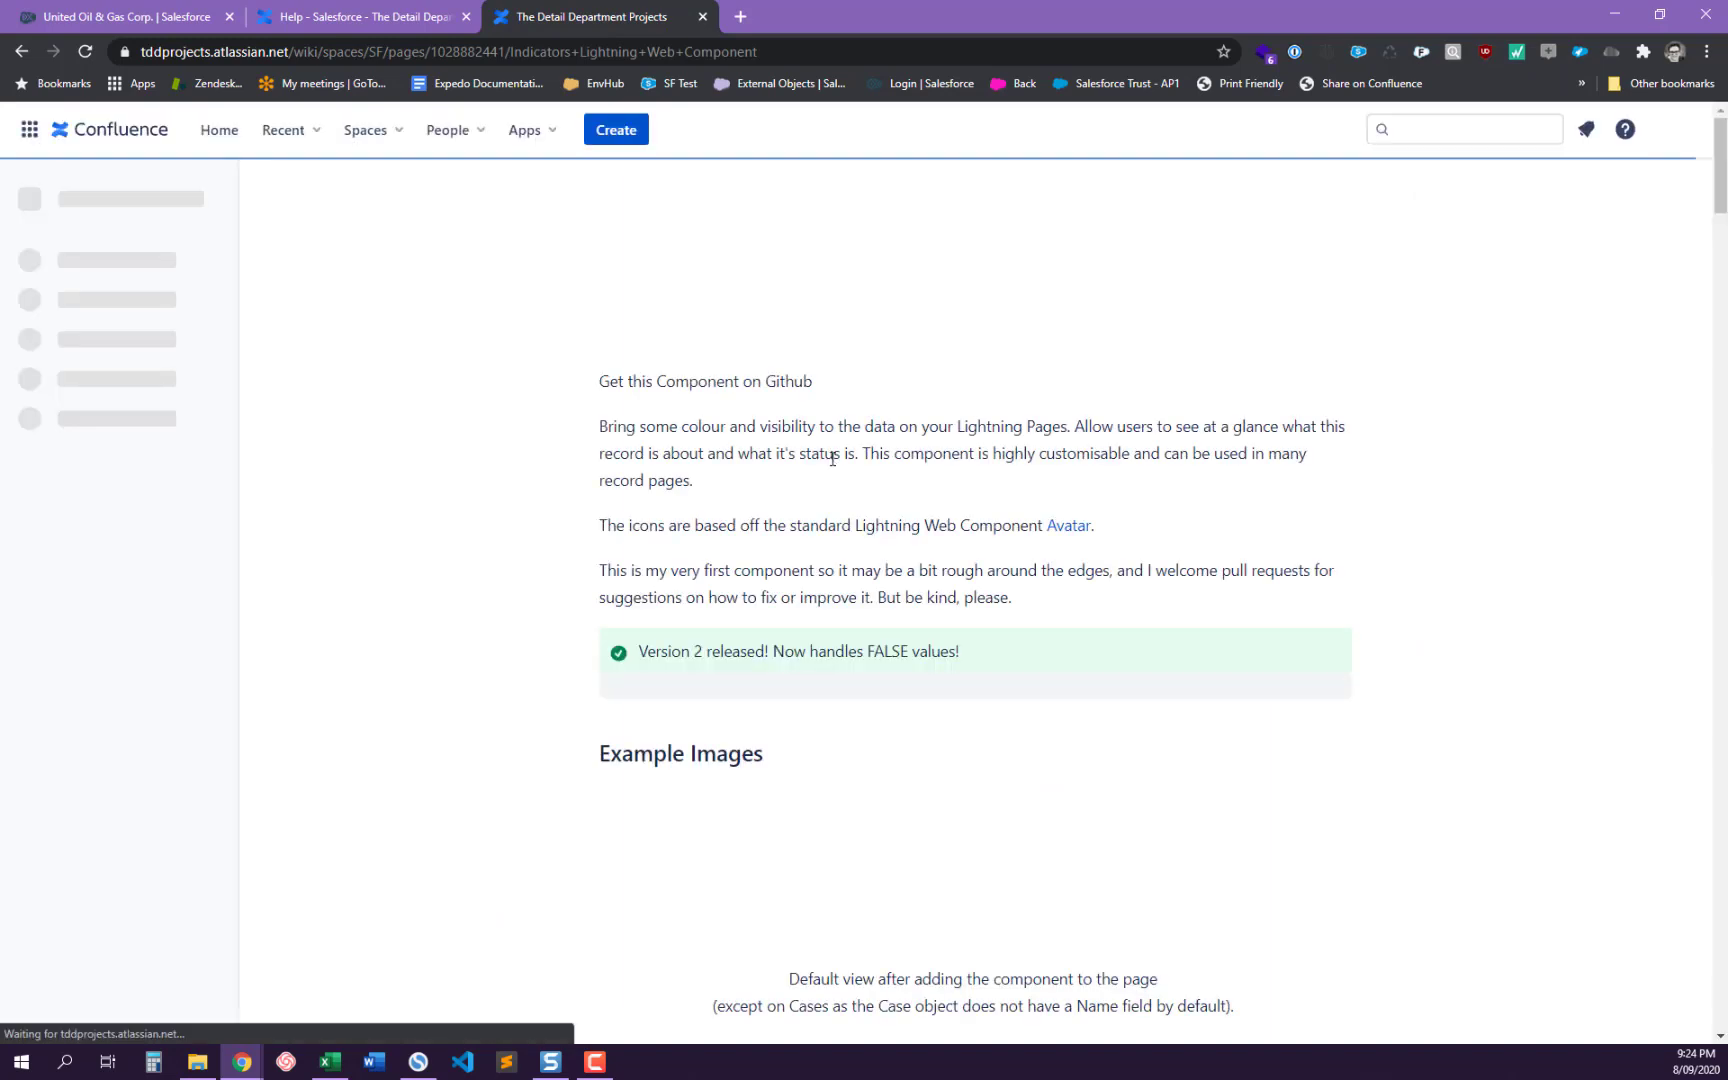
{"action": "scroll", "coordinate": [833, 462], "scroll_direction": "down", "scroll_amount": 5}
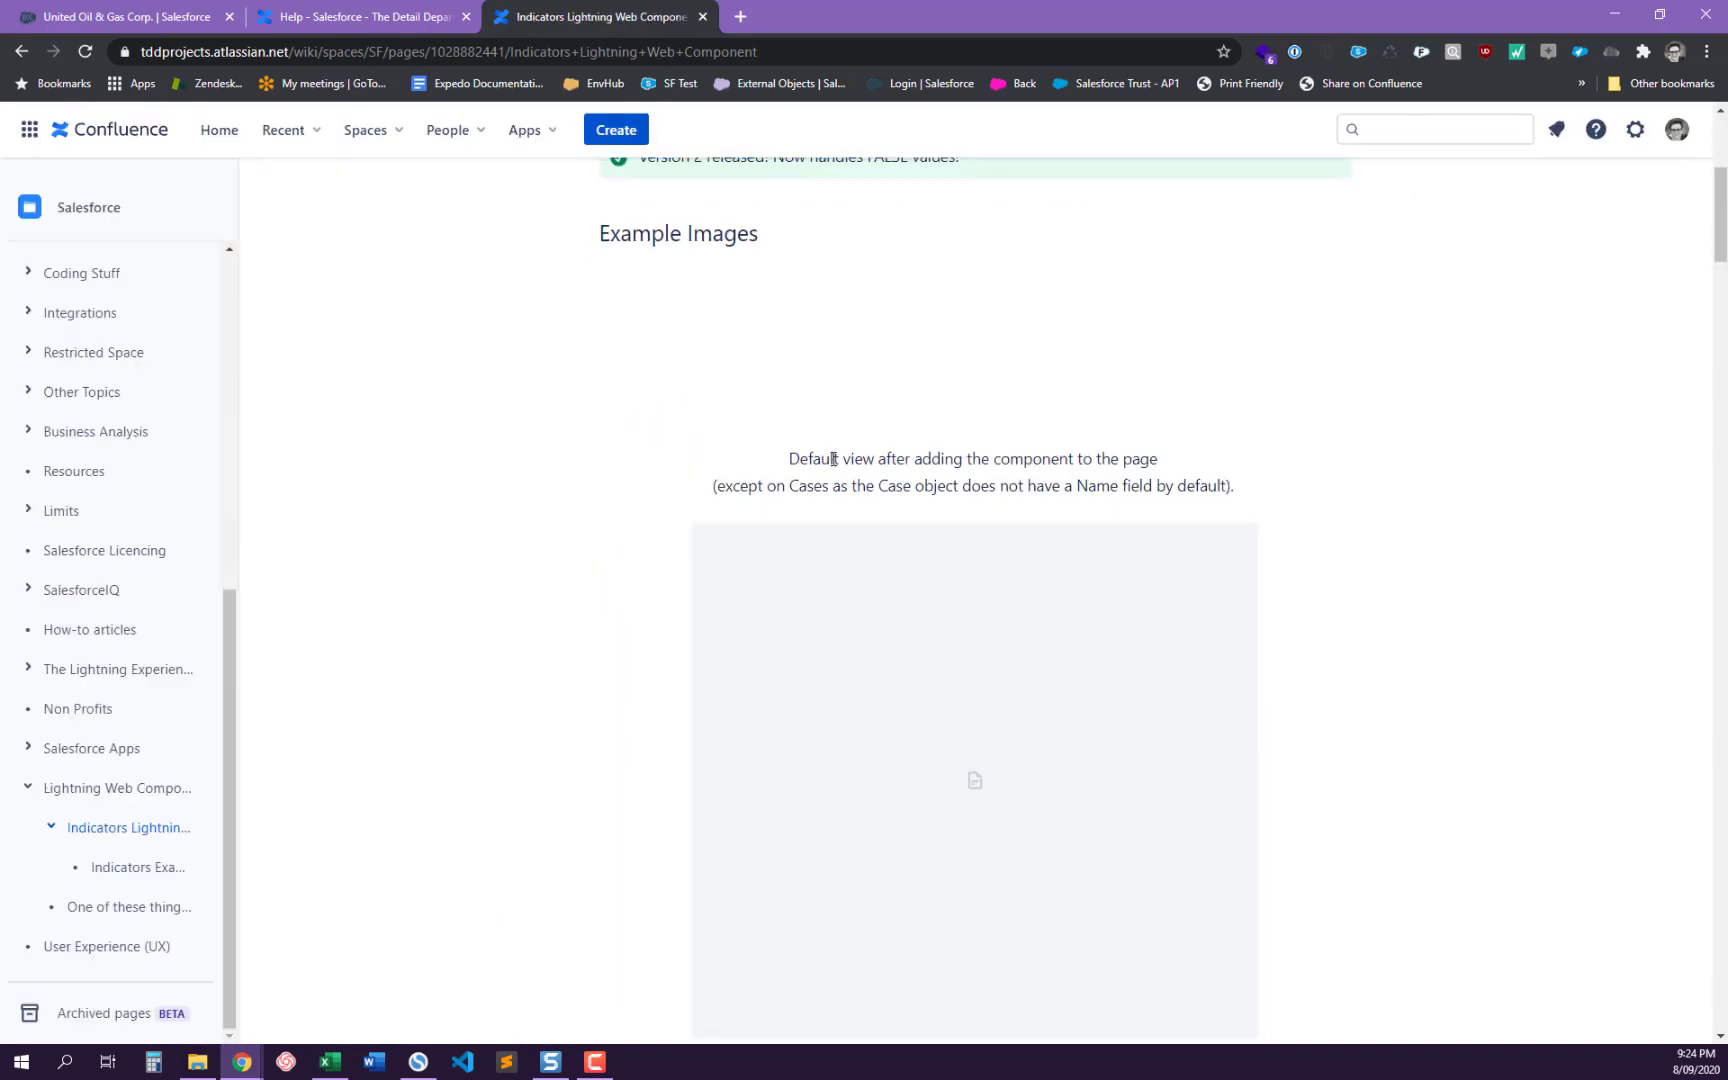
{"action": "scroll", "coordinate": [858, 521], "scroll_direction": "down", "scroll_amount": 6}
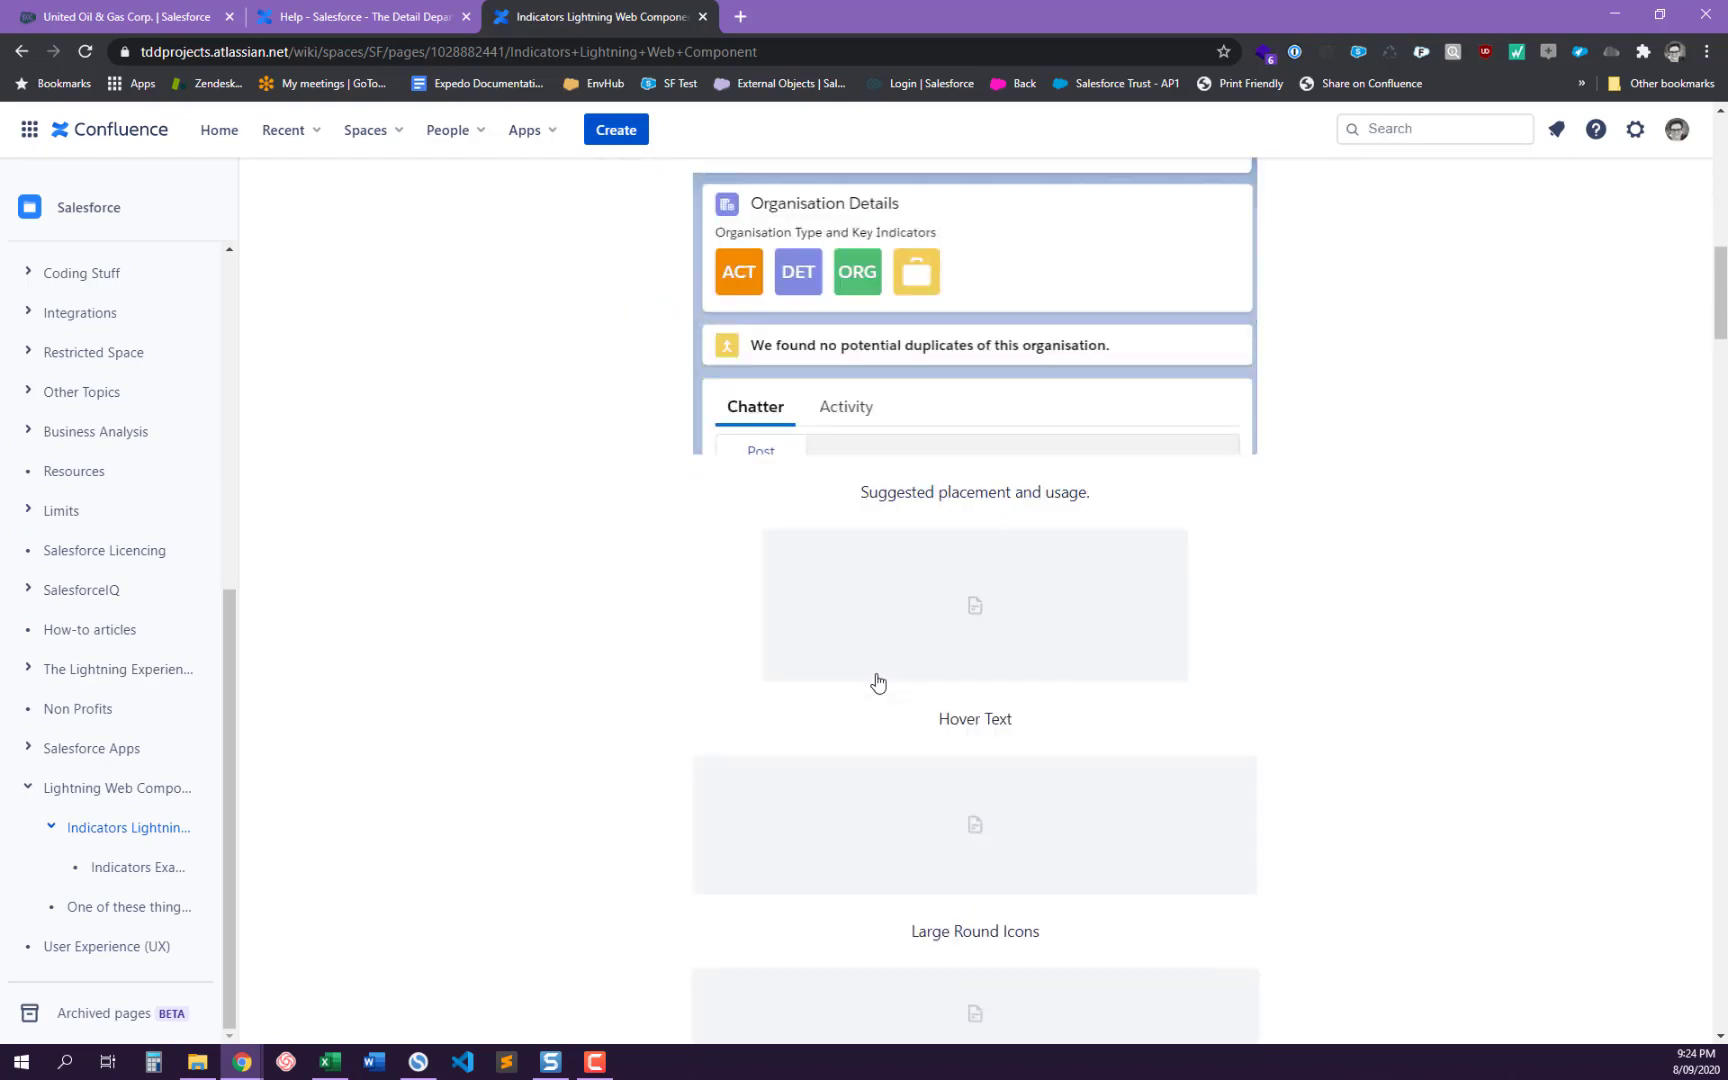
- Return to the United Oil & Gas Corp. account record and compare its SLA indicator with the SLA field
{"action": "left_click", "coordinate": [250, 12]}
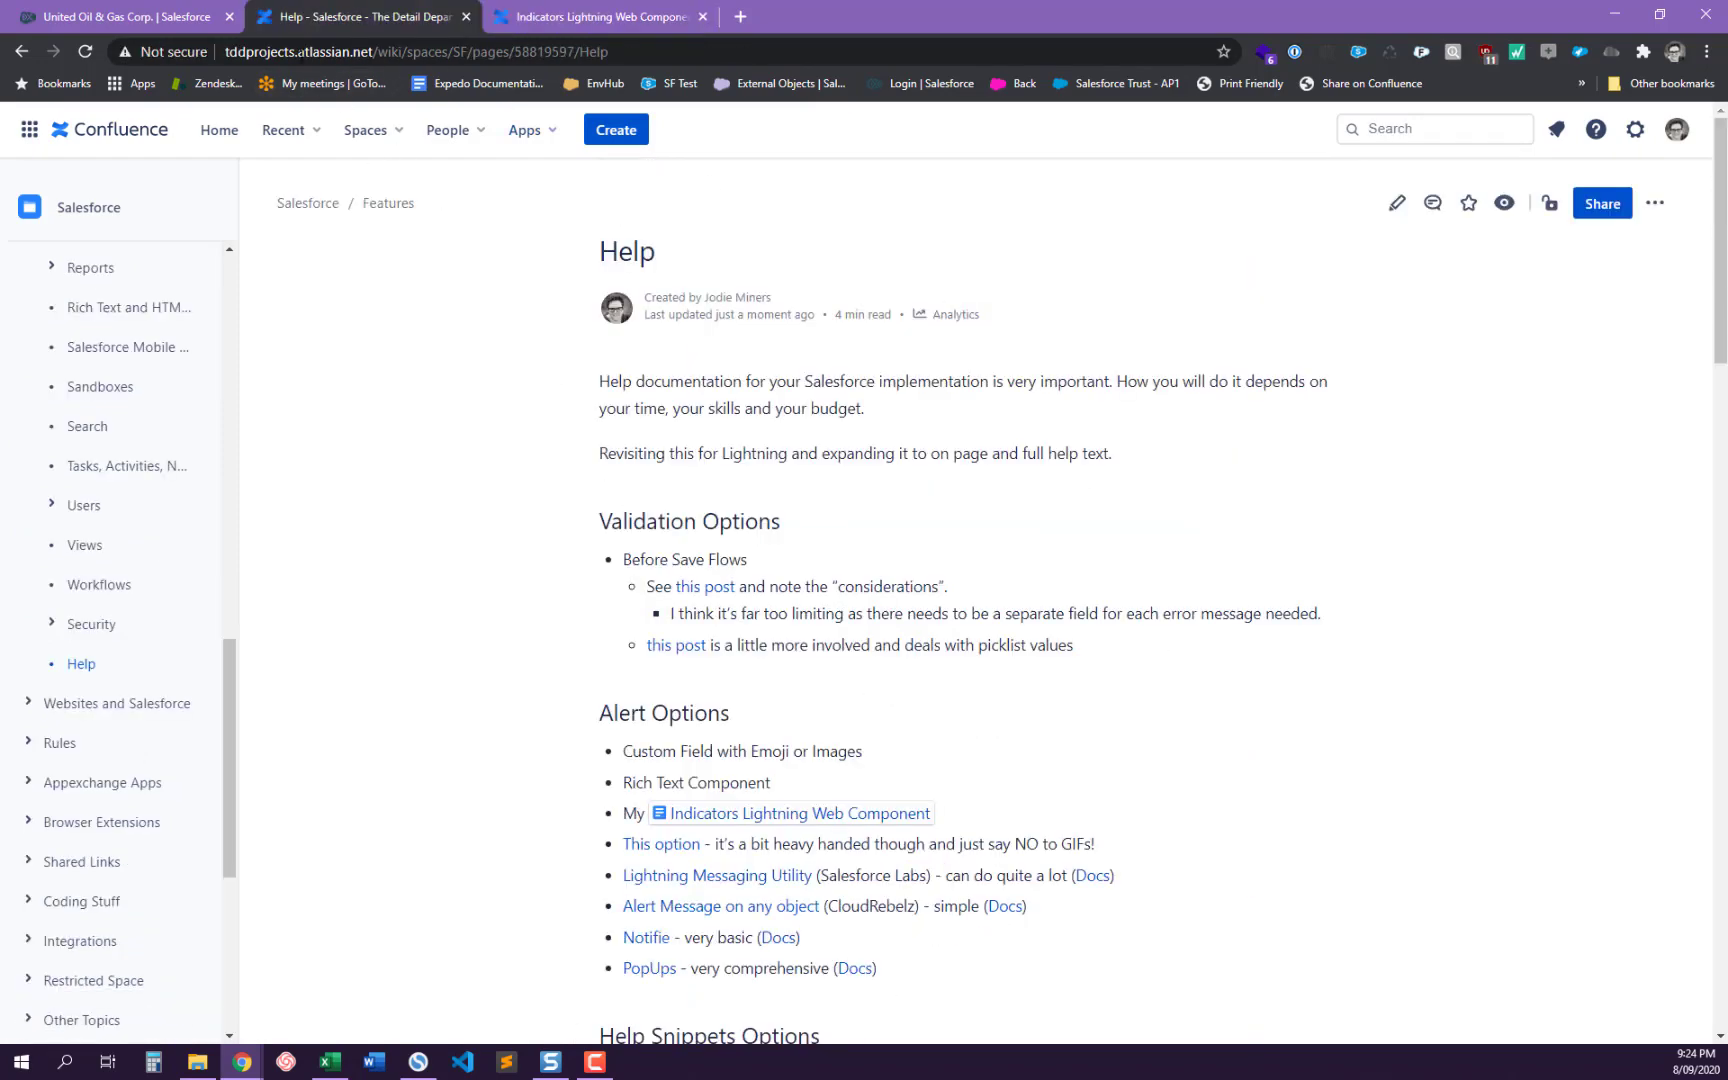
{"action": "left_click", "coordinate": [157, 24]}
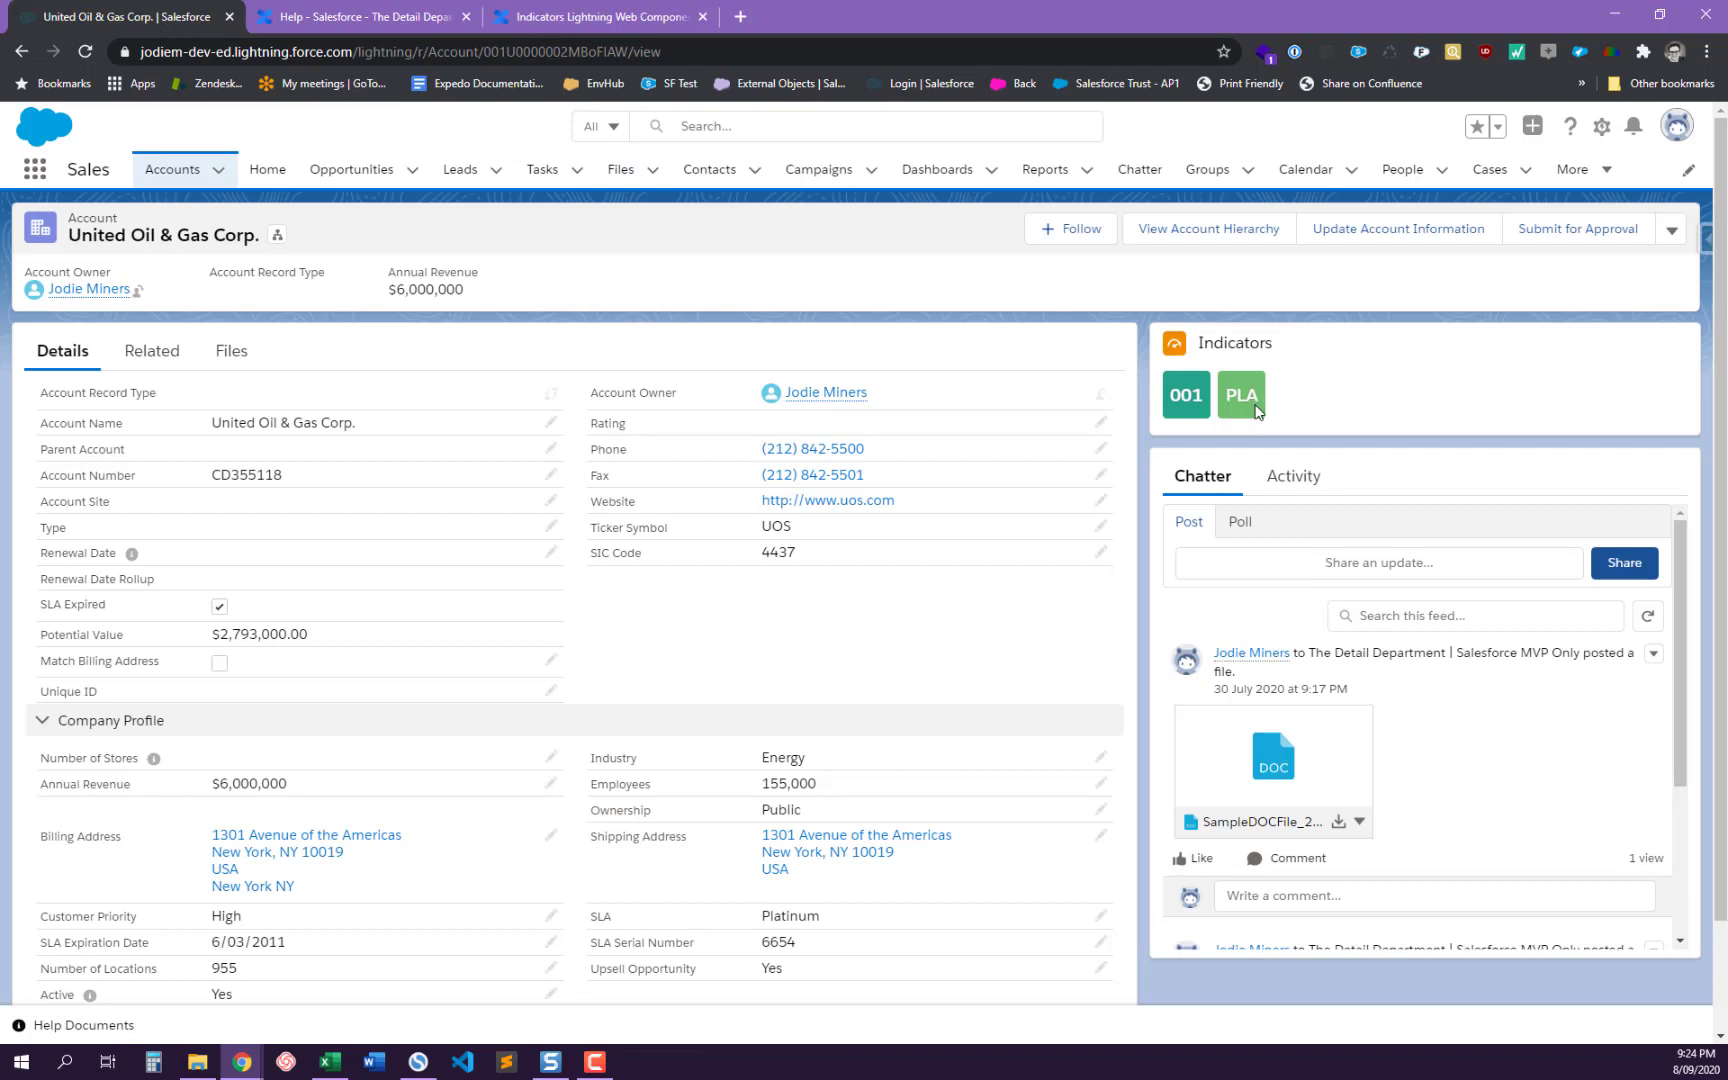
{"action": "mouse_move", "coordinate": [1253, 404]}
{"action": "scroll", "coordinate": [757, 722], "scroll_direction": "down", "scroll_amount": 1}
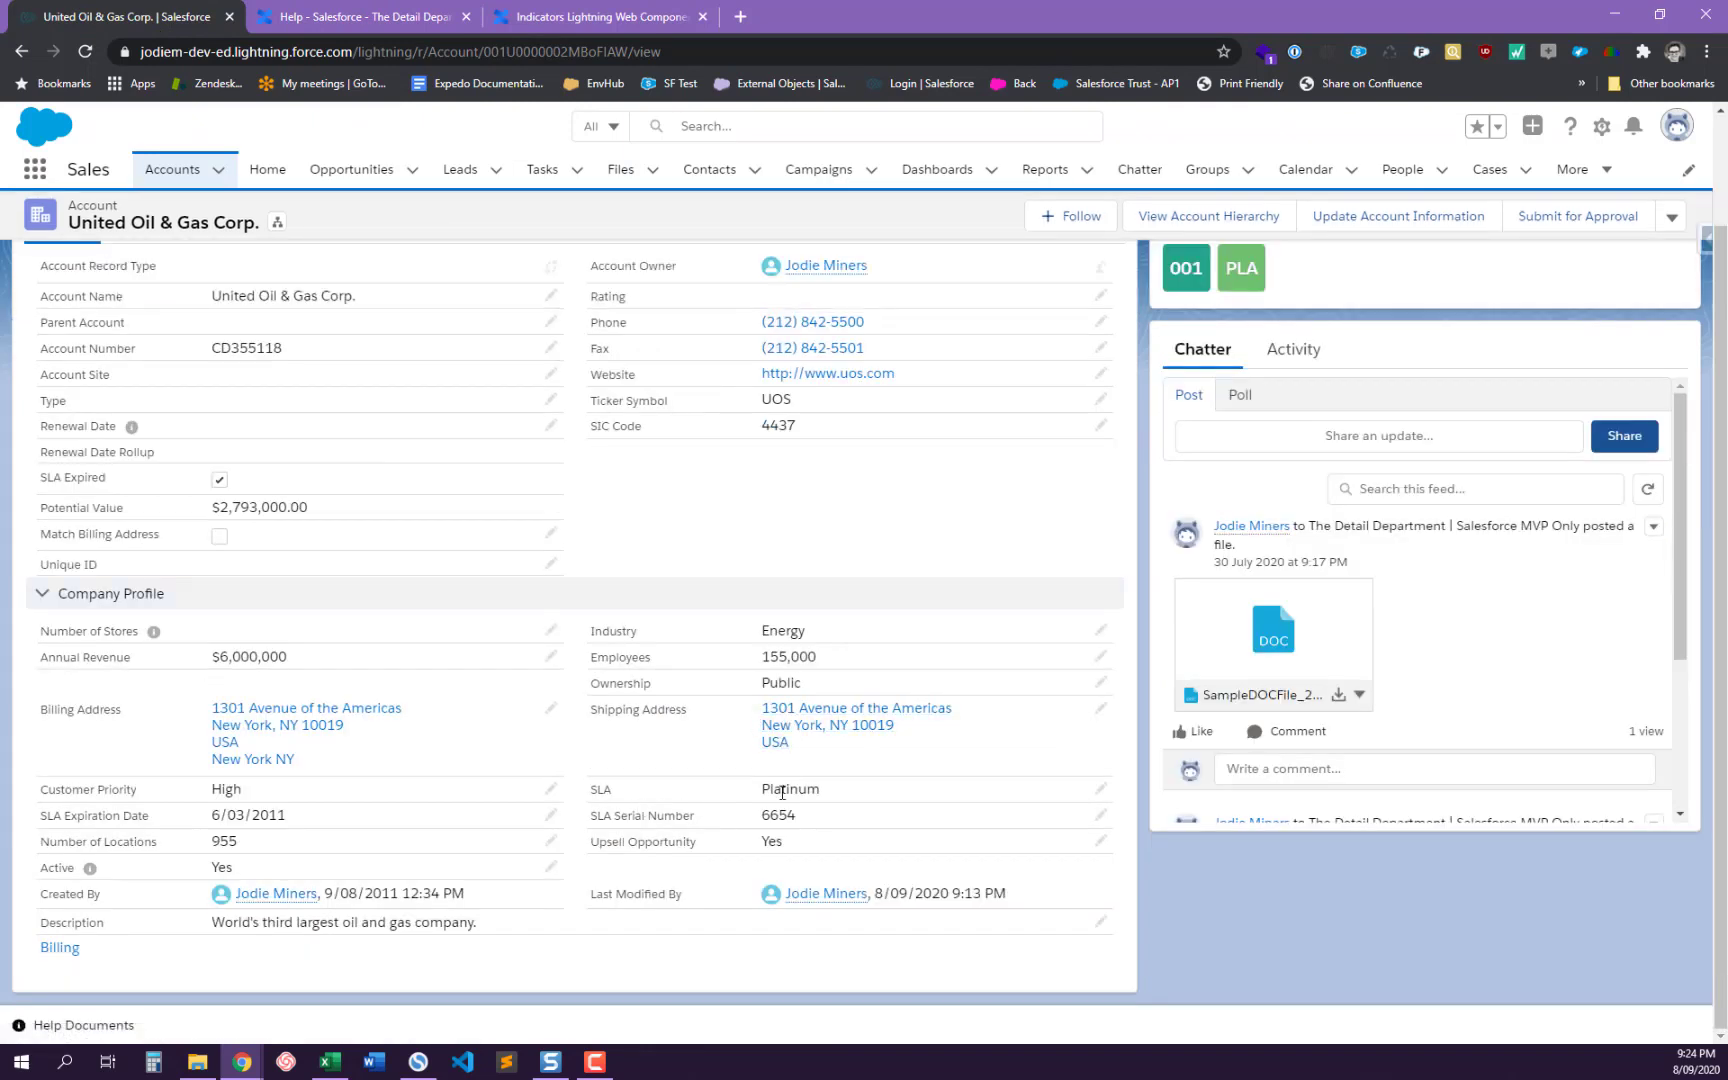
{"action": "scroll", "coordinate": [1273, 300], "scroll_direction": "up", "scroll_amount": 1}
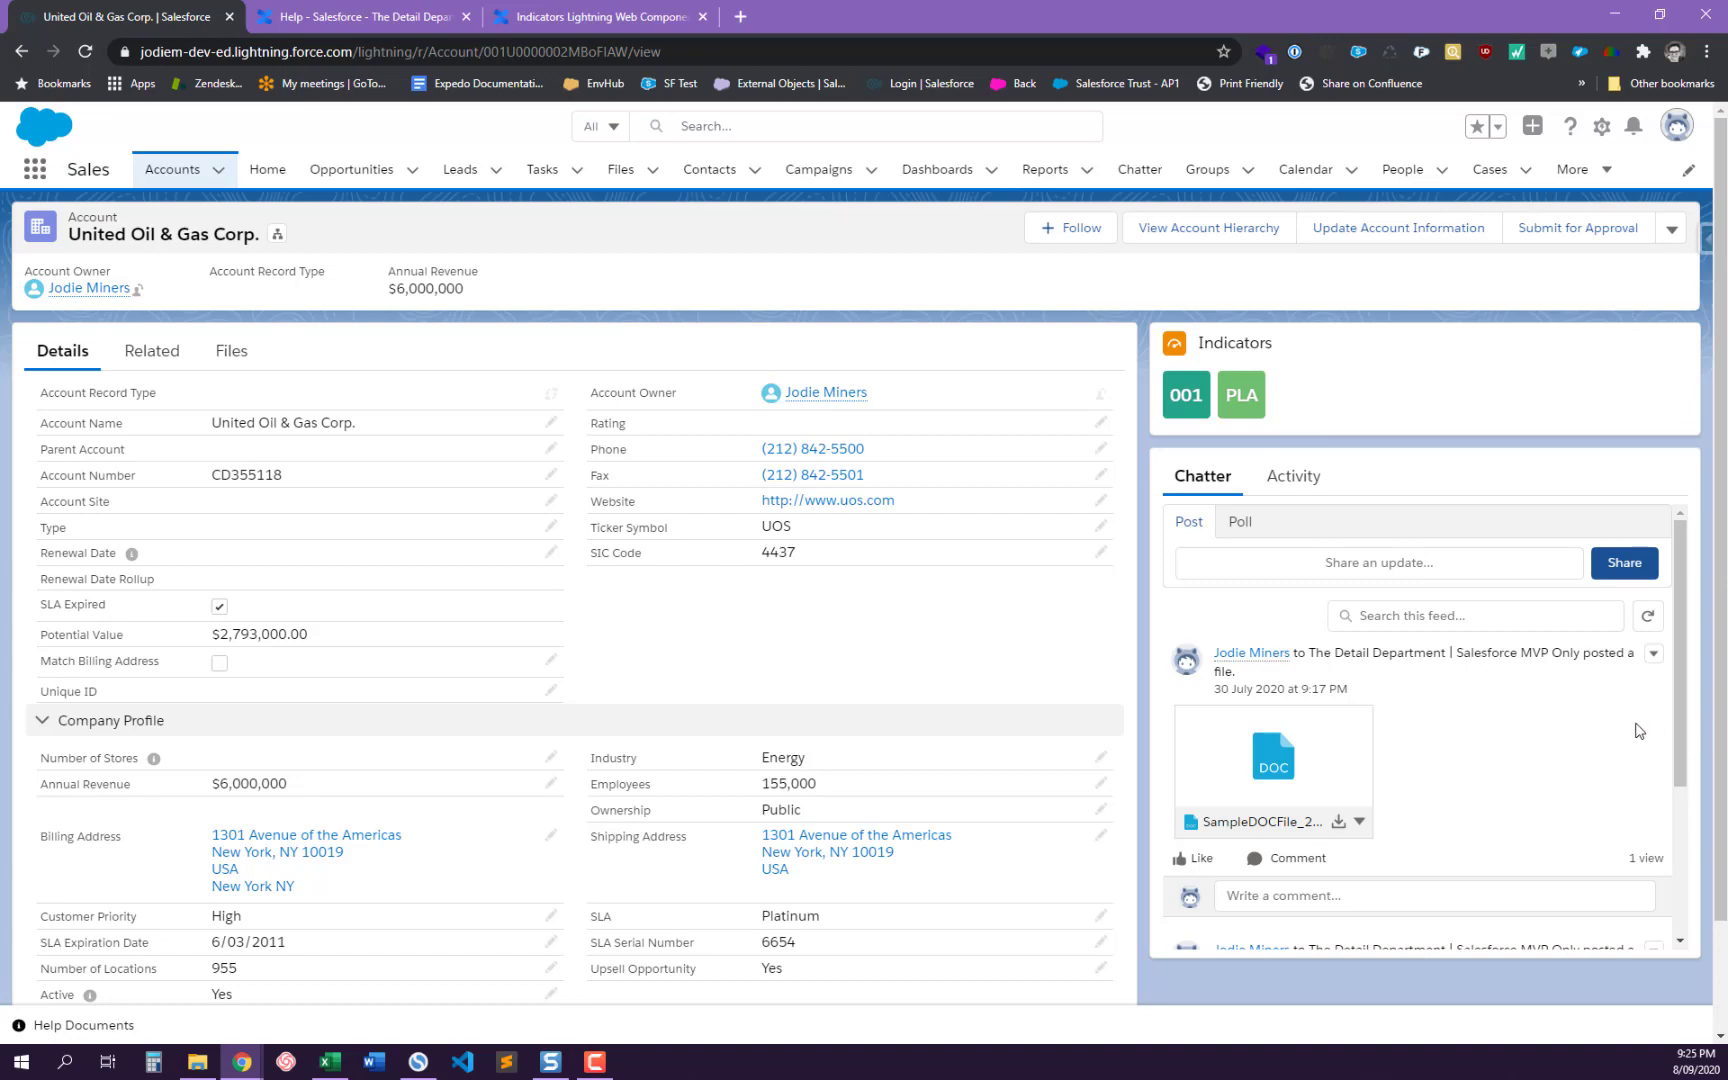
- Look through the account's Chatter feed and detail fields, including the help text for Renewal Date
{"action": "scroll", "coordinate": [1665, 711], "scroll_direction": "down", "scroll_amount": 3}
{"action": "scroll", "coordinate": [1665, 711], "scroll_direction": "up", "scroll_amount": 4}
{"action": "scroll", "coordinate": [1680, 640], "scroll_direction": "down", "scroll_amount": 3}
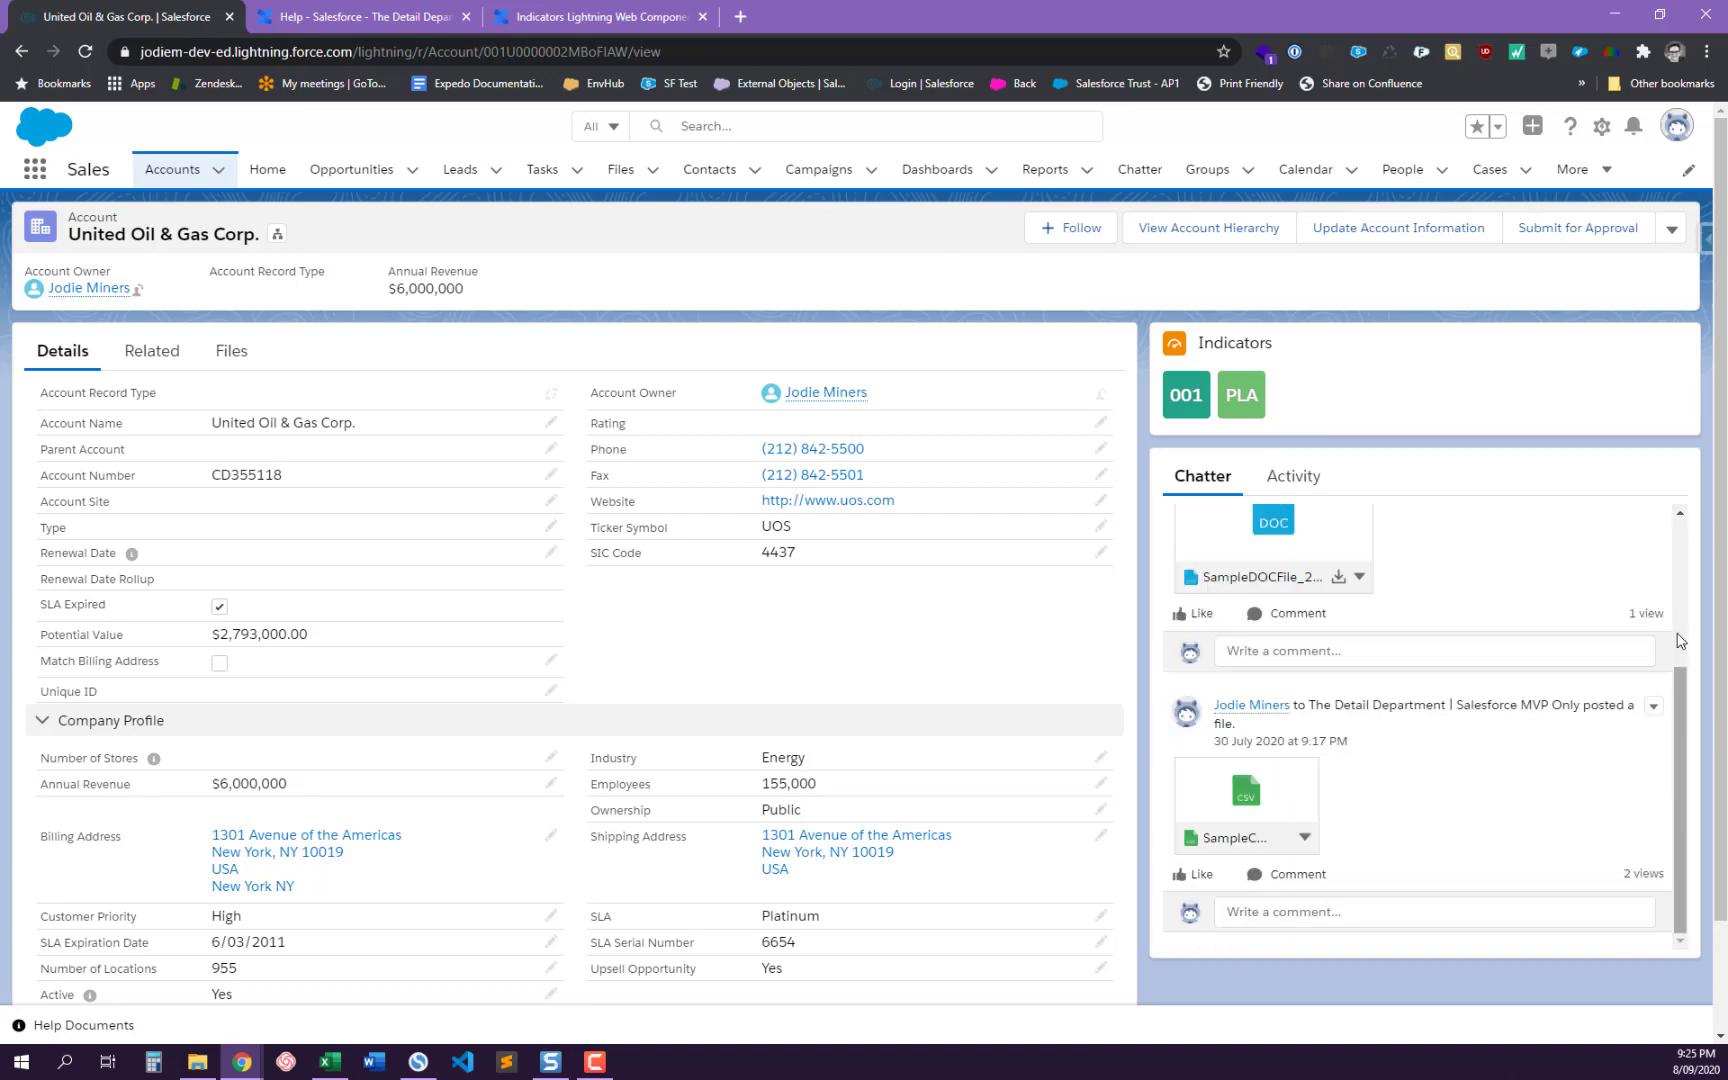
{"action": "scroll", "coordinate": [1680, 640], "scroll_direction": "up", "scroll_amount": 3}
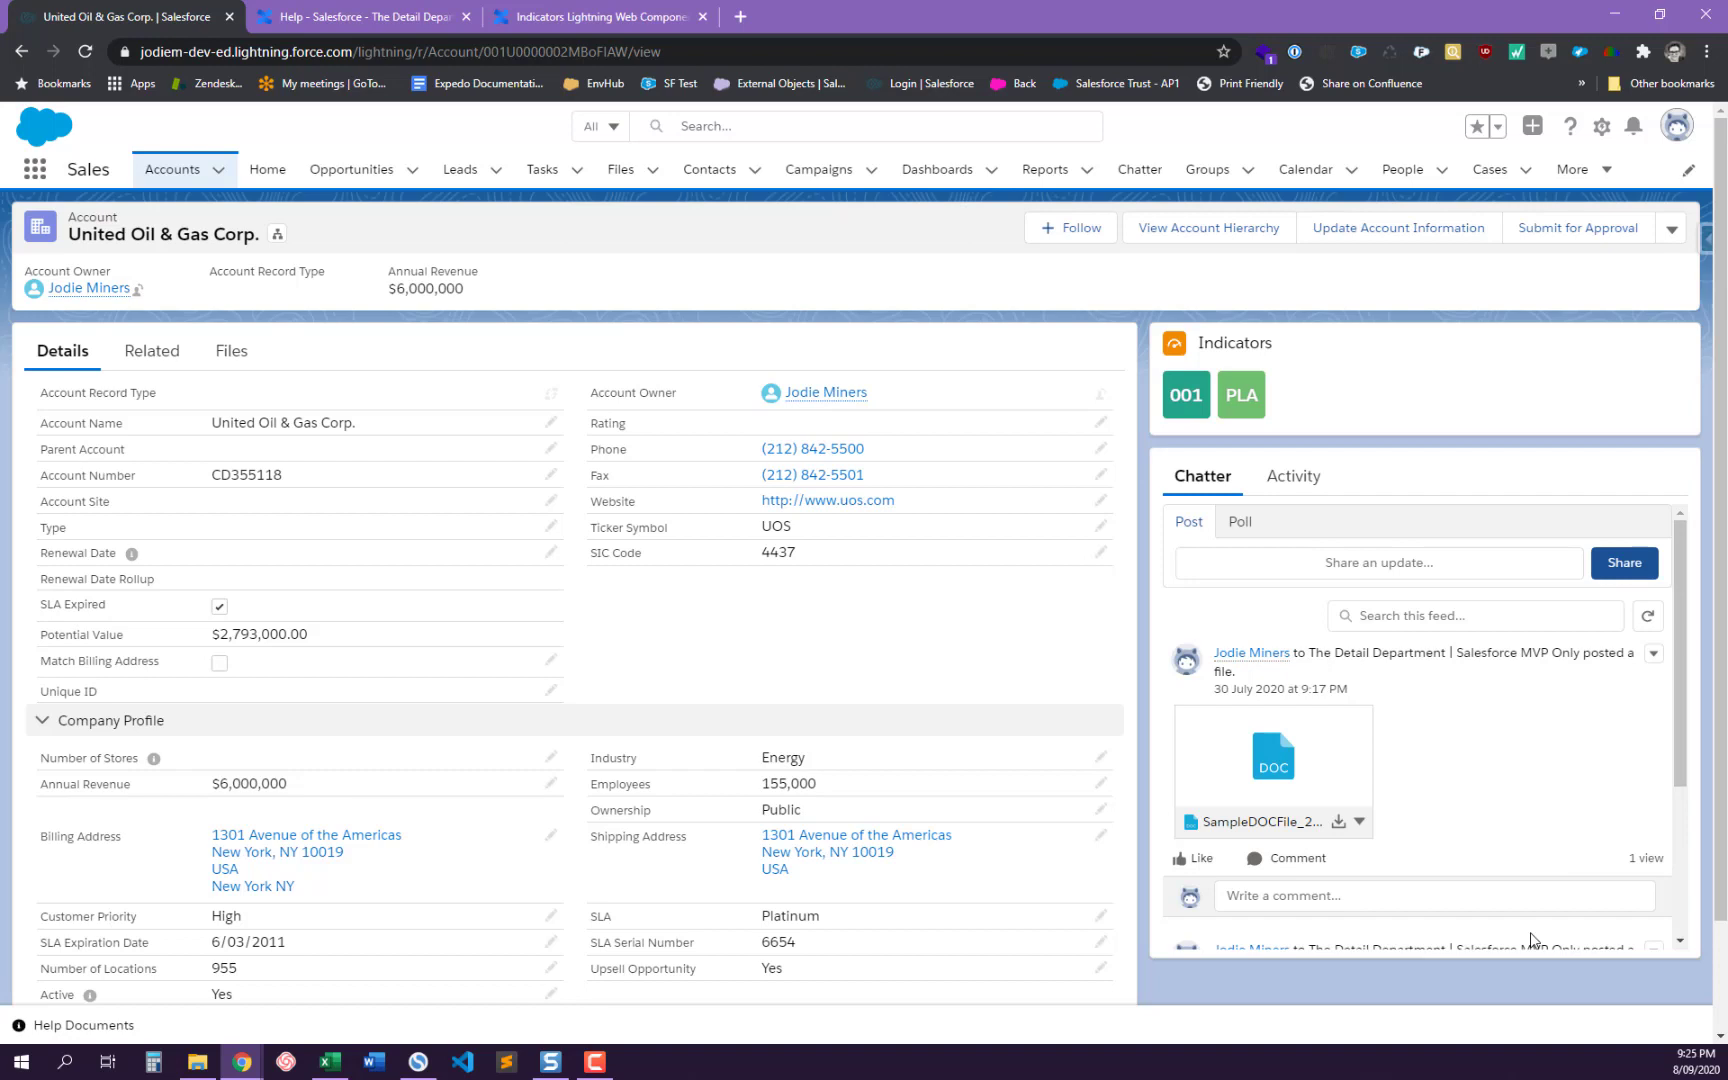
{"action": "scroll", "coordinate": [1656, 665], "scroll_direction": "down", "scroll_amount": 3}
{"action": "scroll", "coordinate": [1642, 786], "scroll_direction": "down", "scroll_amount": 2}
{"action": "scroll", "coordinate": [1640, 788], "scroll_direction": "up", "scroll_amount": 3}
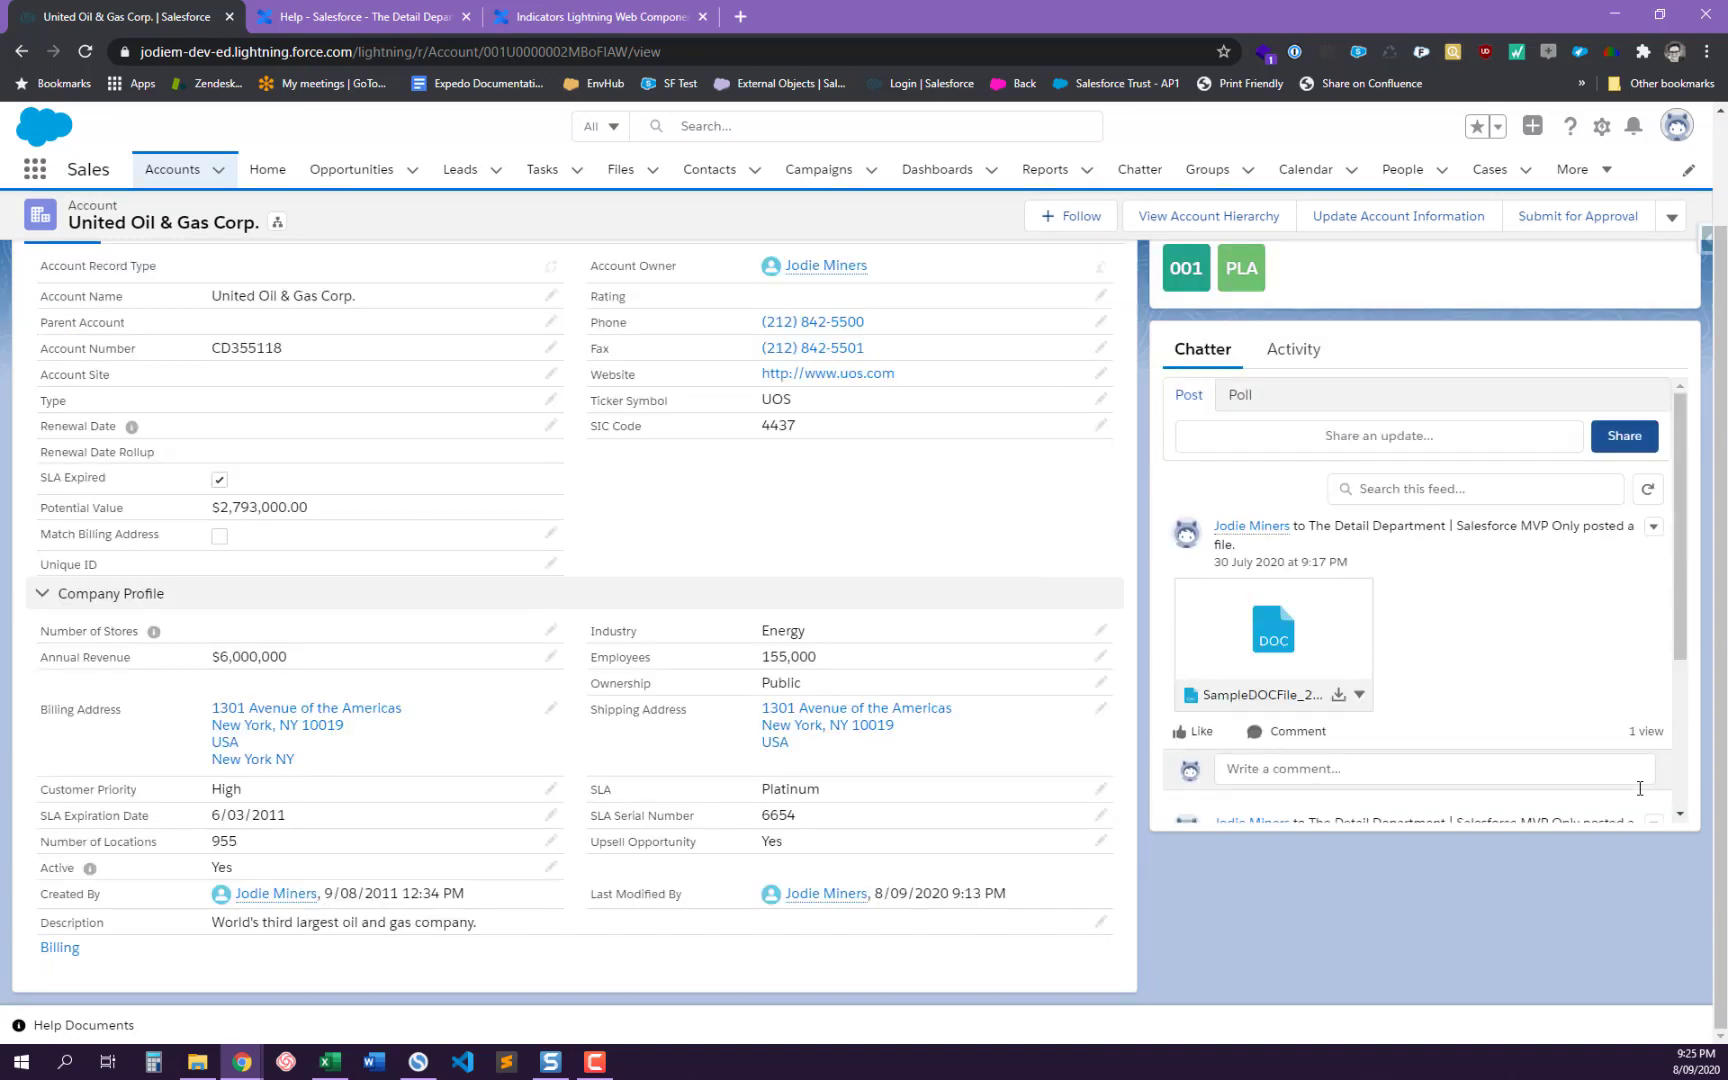
{"action": "scroll", "coordinate": [1615, 700], "scroll_direction": "up", "scroll_amount": 2}
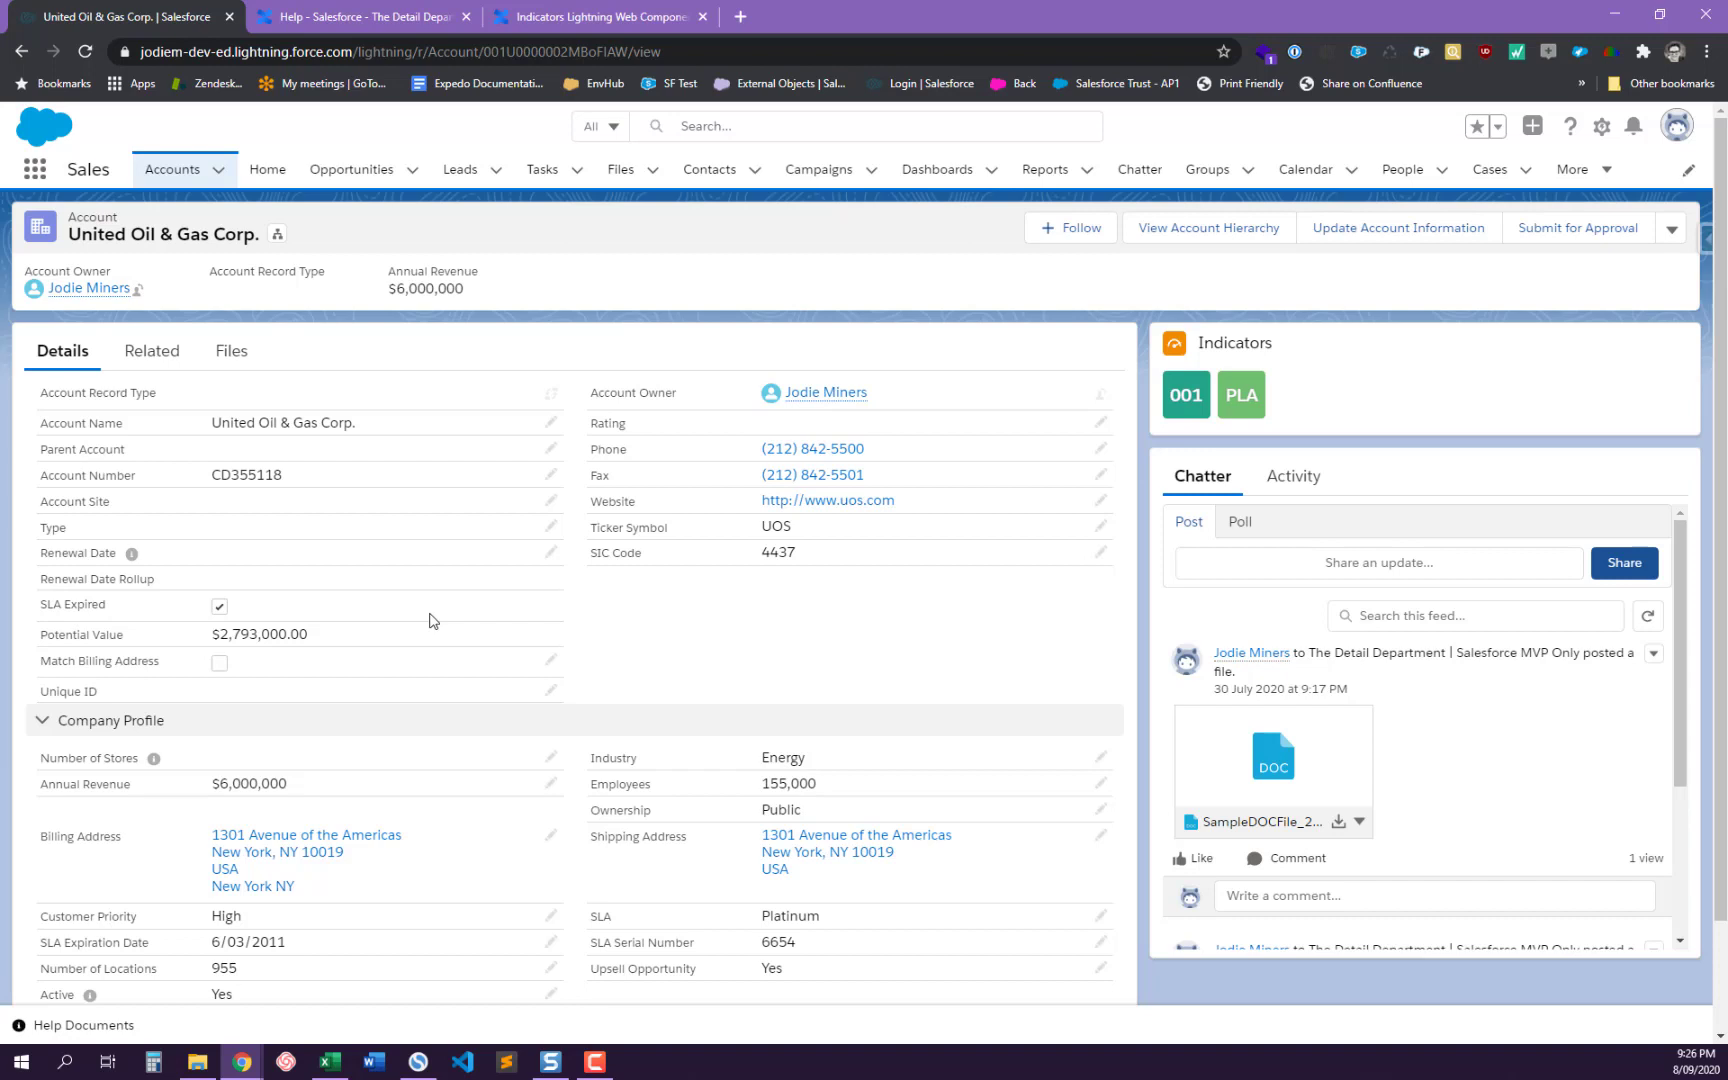
{"action": "mouse_move", "coordinate": [133, 555]}
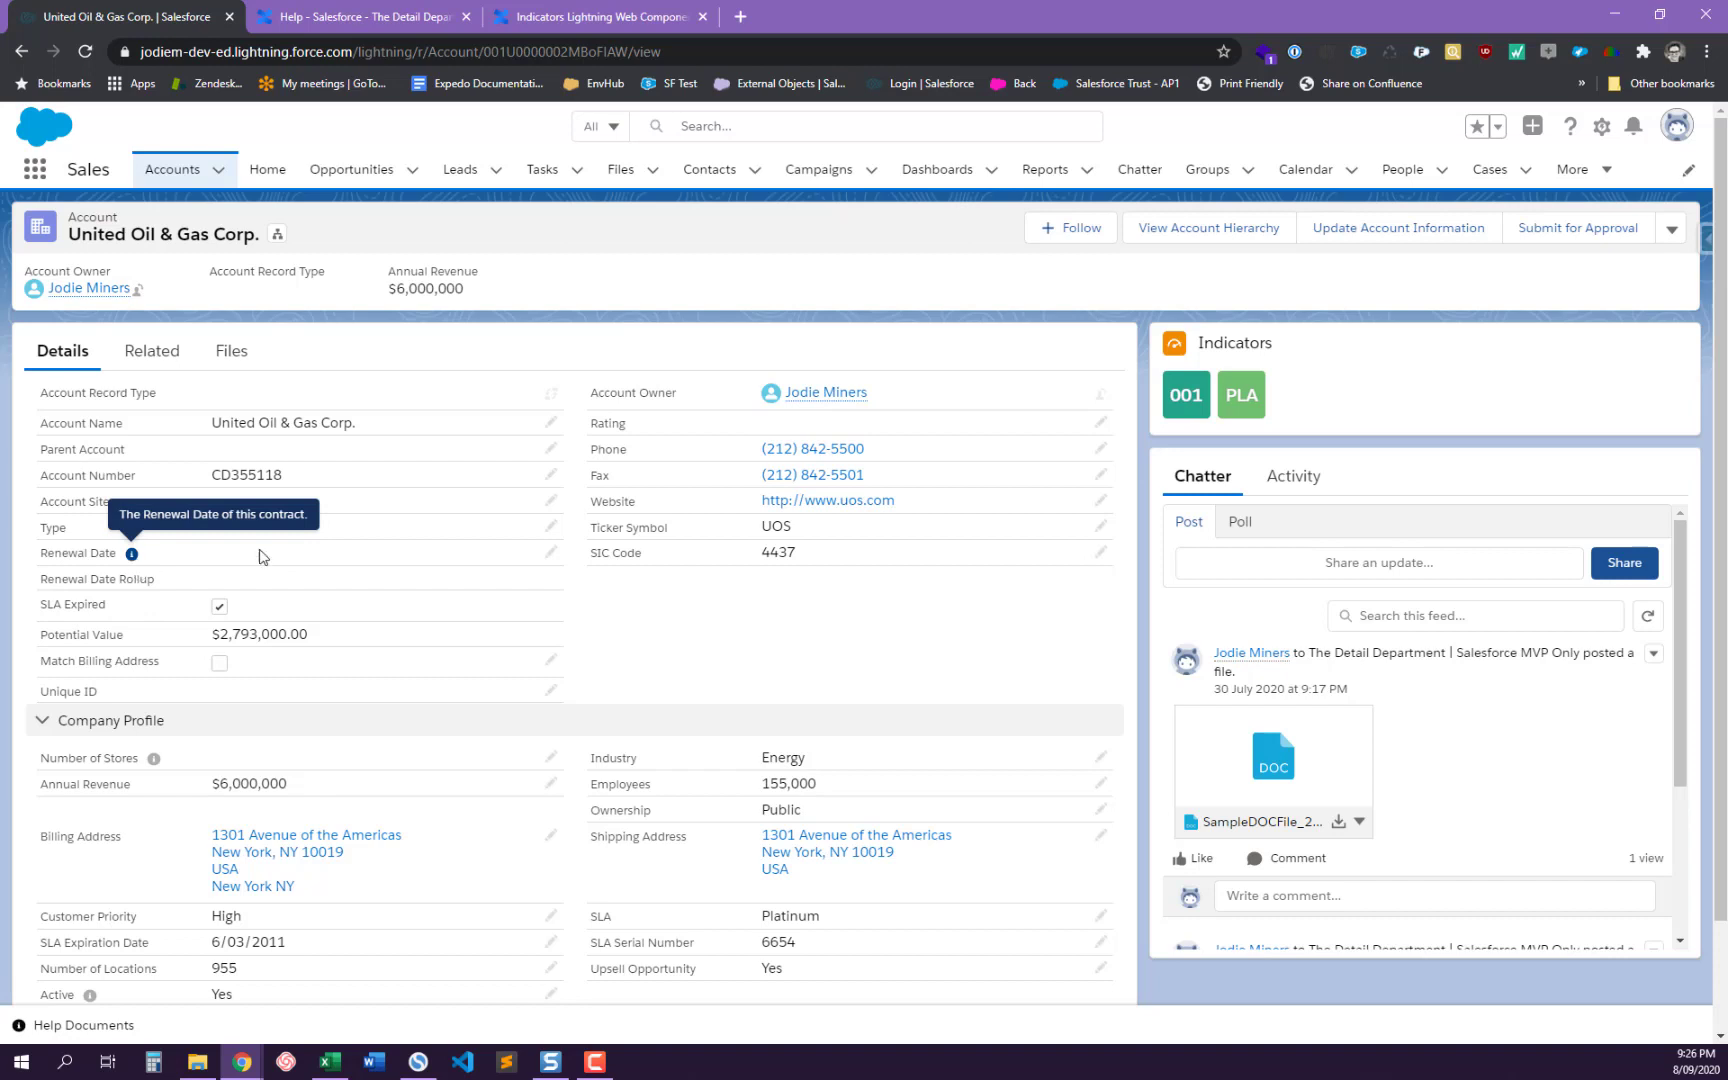
{"action": "mouse_move", "coordinate": [152, 760]}
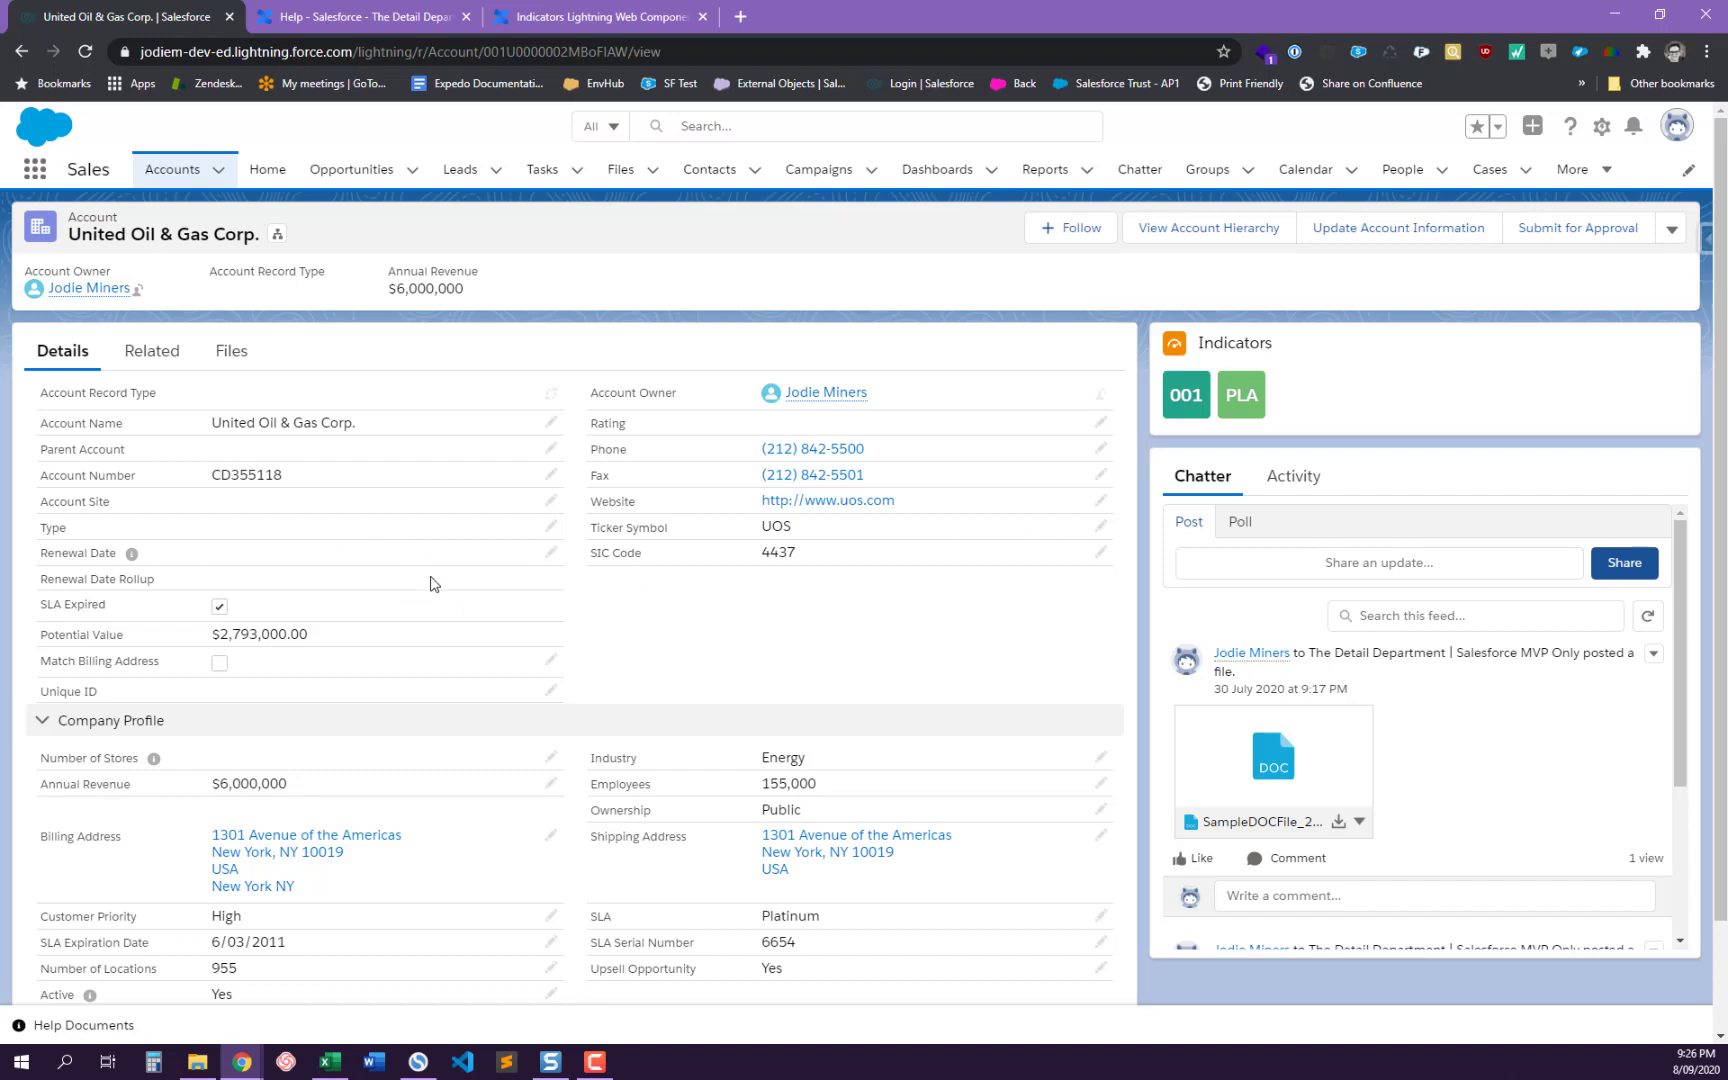
- Set the account's Type to Installation Partner and Renewal Date to 17/09/2020, and try to save the record
{"action": "left_click", "coordinate": [550, 526]}
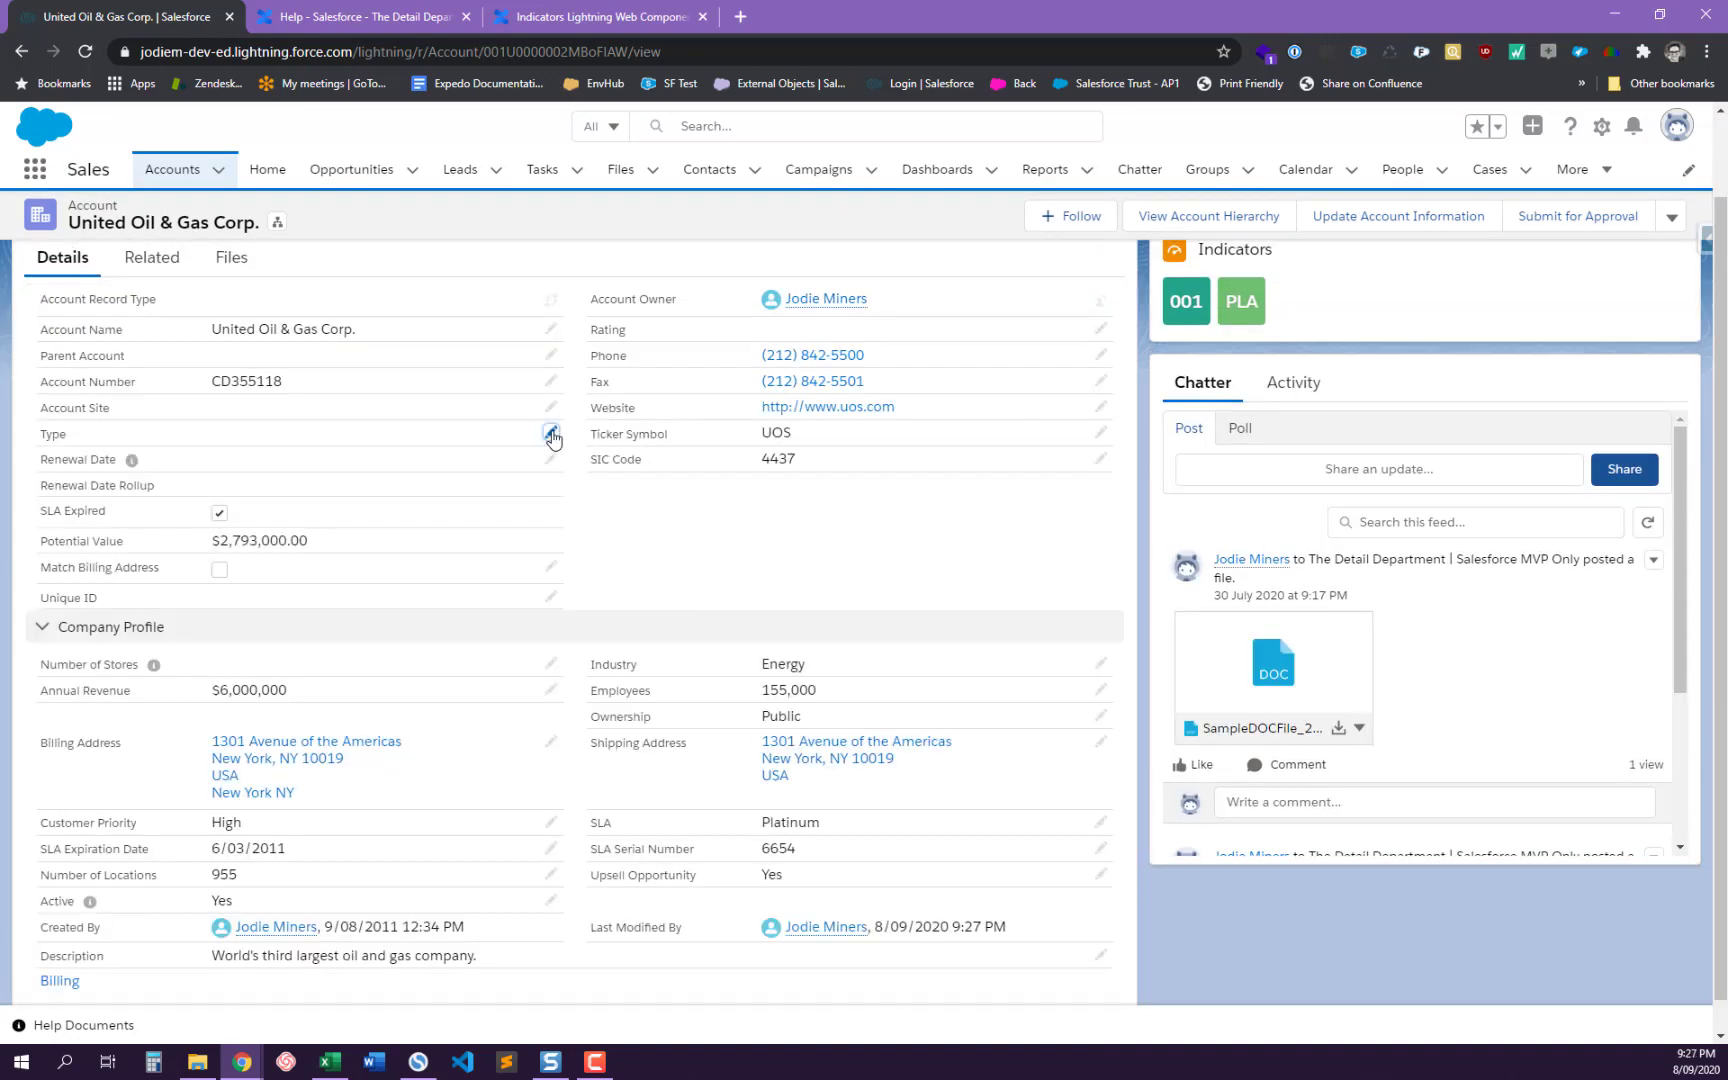
{"action": "left_click", "coordinate": [552, 434]}
{"action": "left_click", "coordinate": [320, 438]}
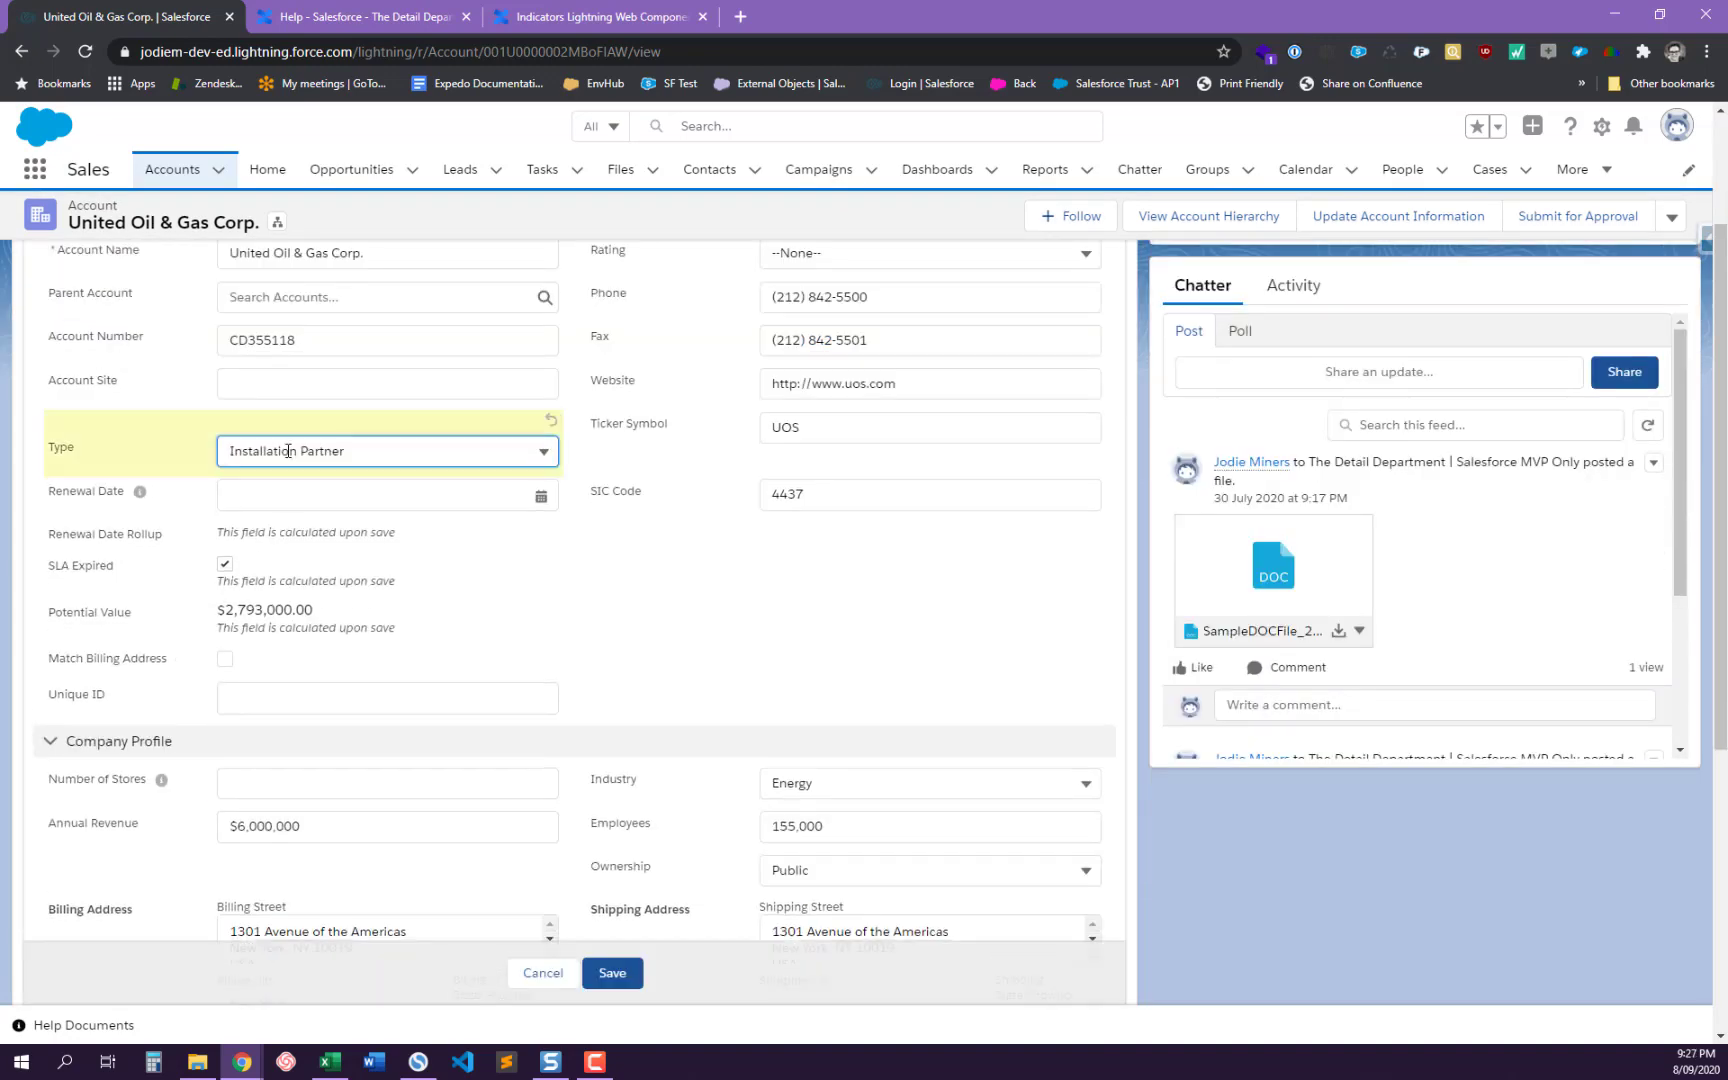
{"action": "left_click", "coordinate": [276, 499]}
{"action": "left_click", "coordinate": [458, 676]}
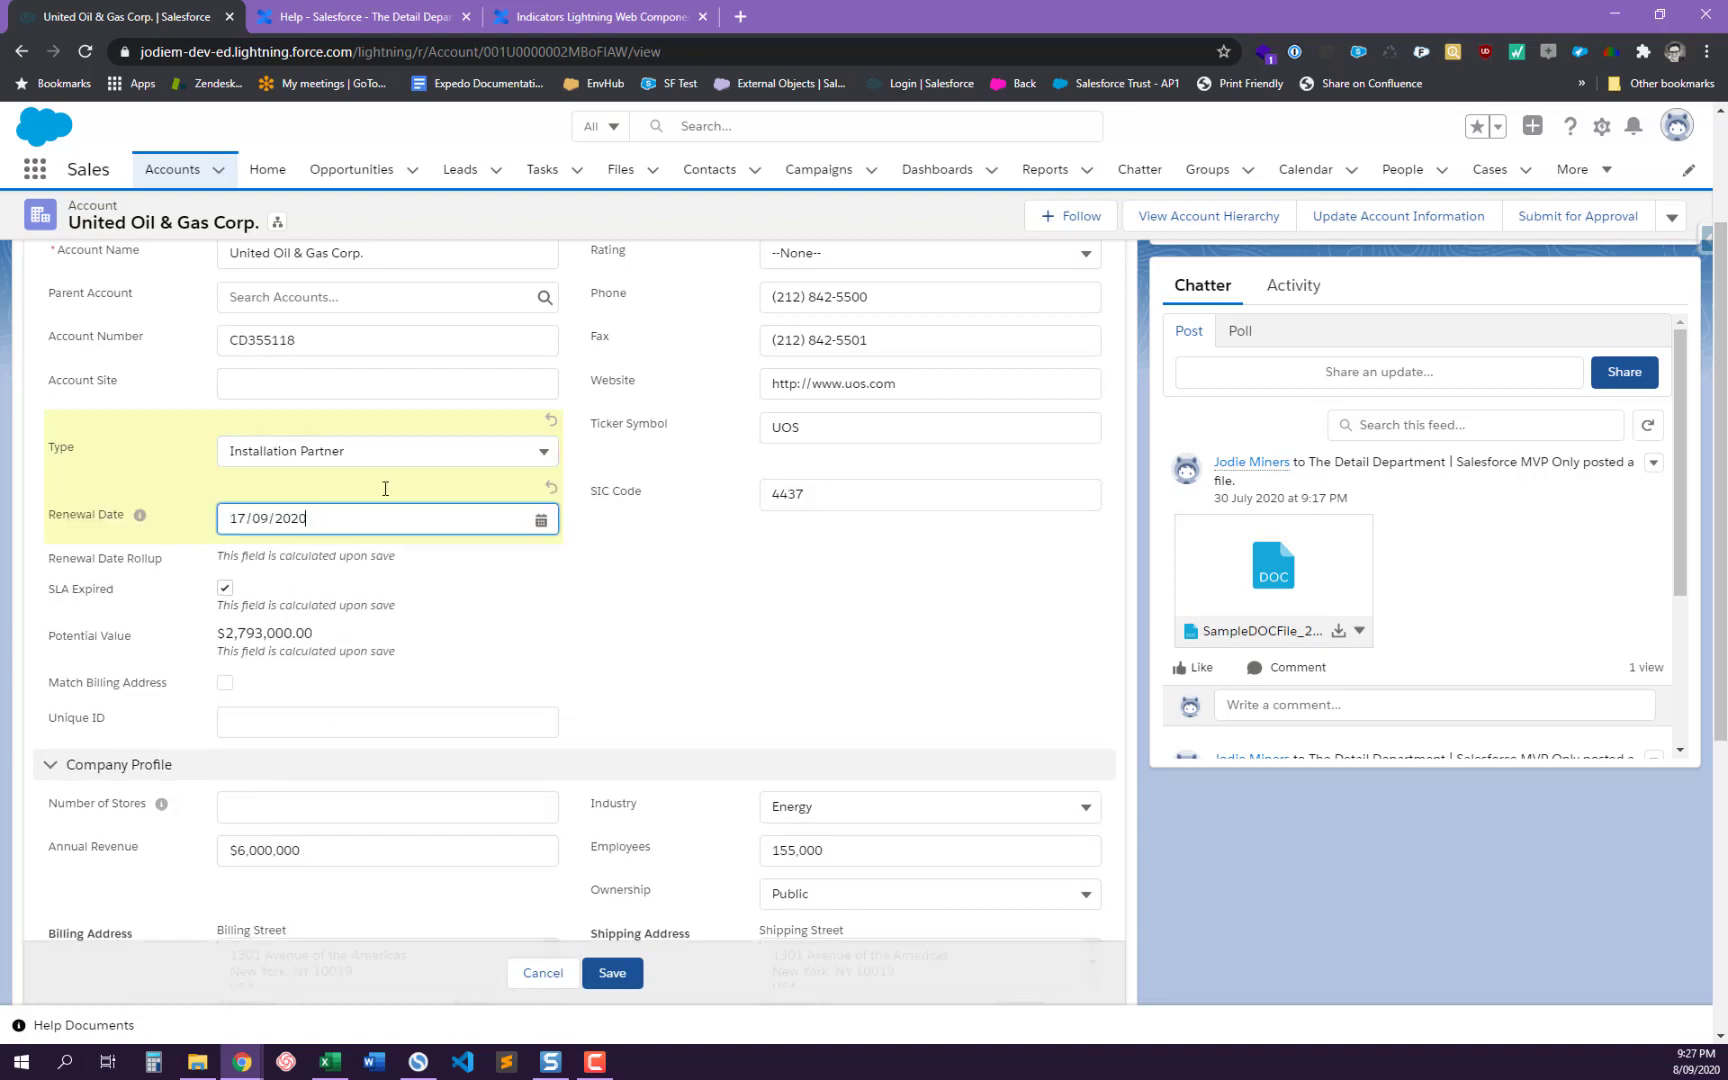
{"action": "left_click", "coordinate": [624, 981]}
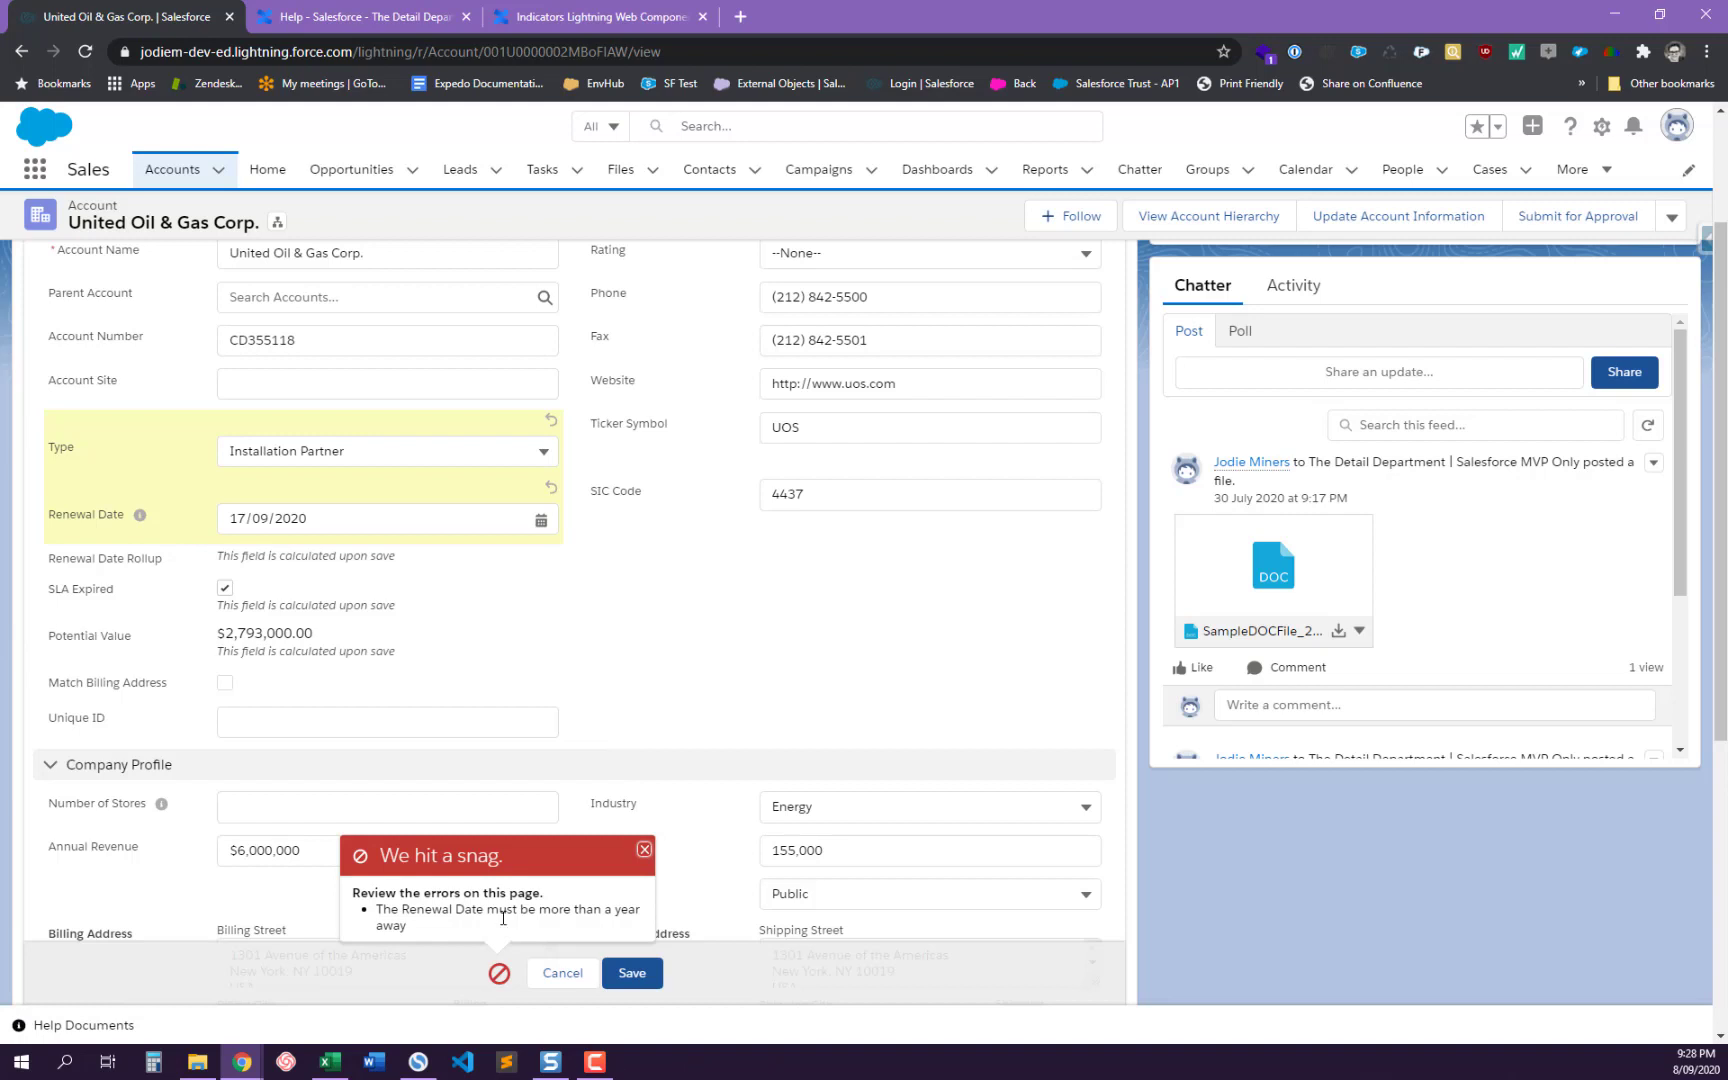
- Change the account's Type to Prospect and save the record
{"action": "scroll", "coordinate": [533, 870], "scroll_direction": "up", "scroll_amount": 2}
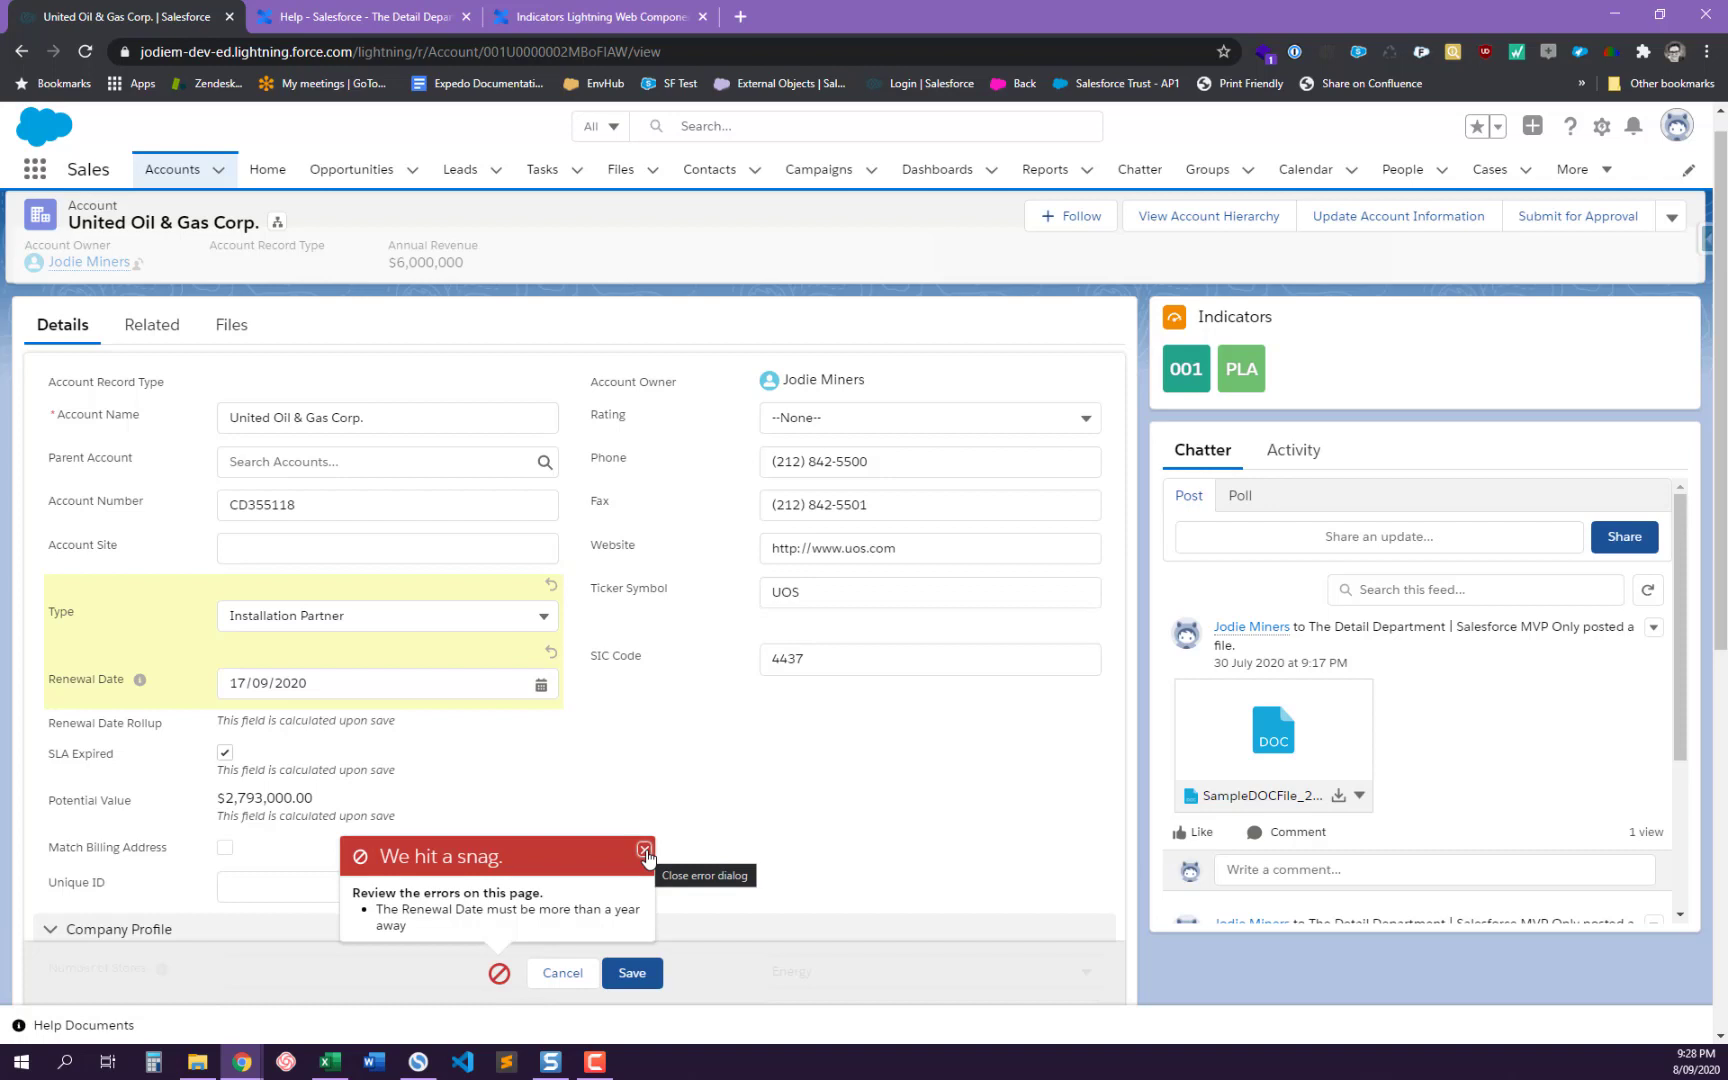
{"action": "left_click", "coordinate": [424, 606]}
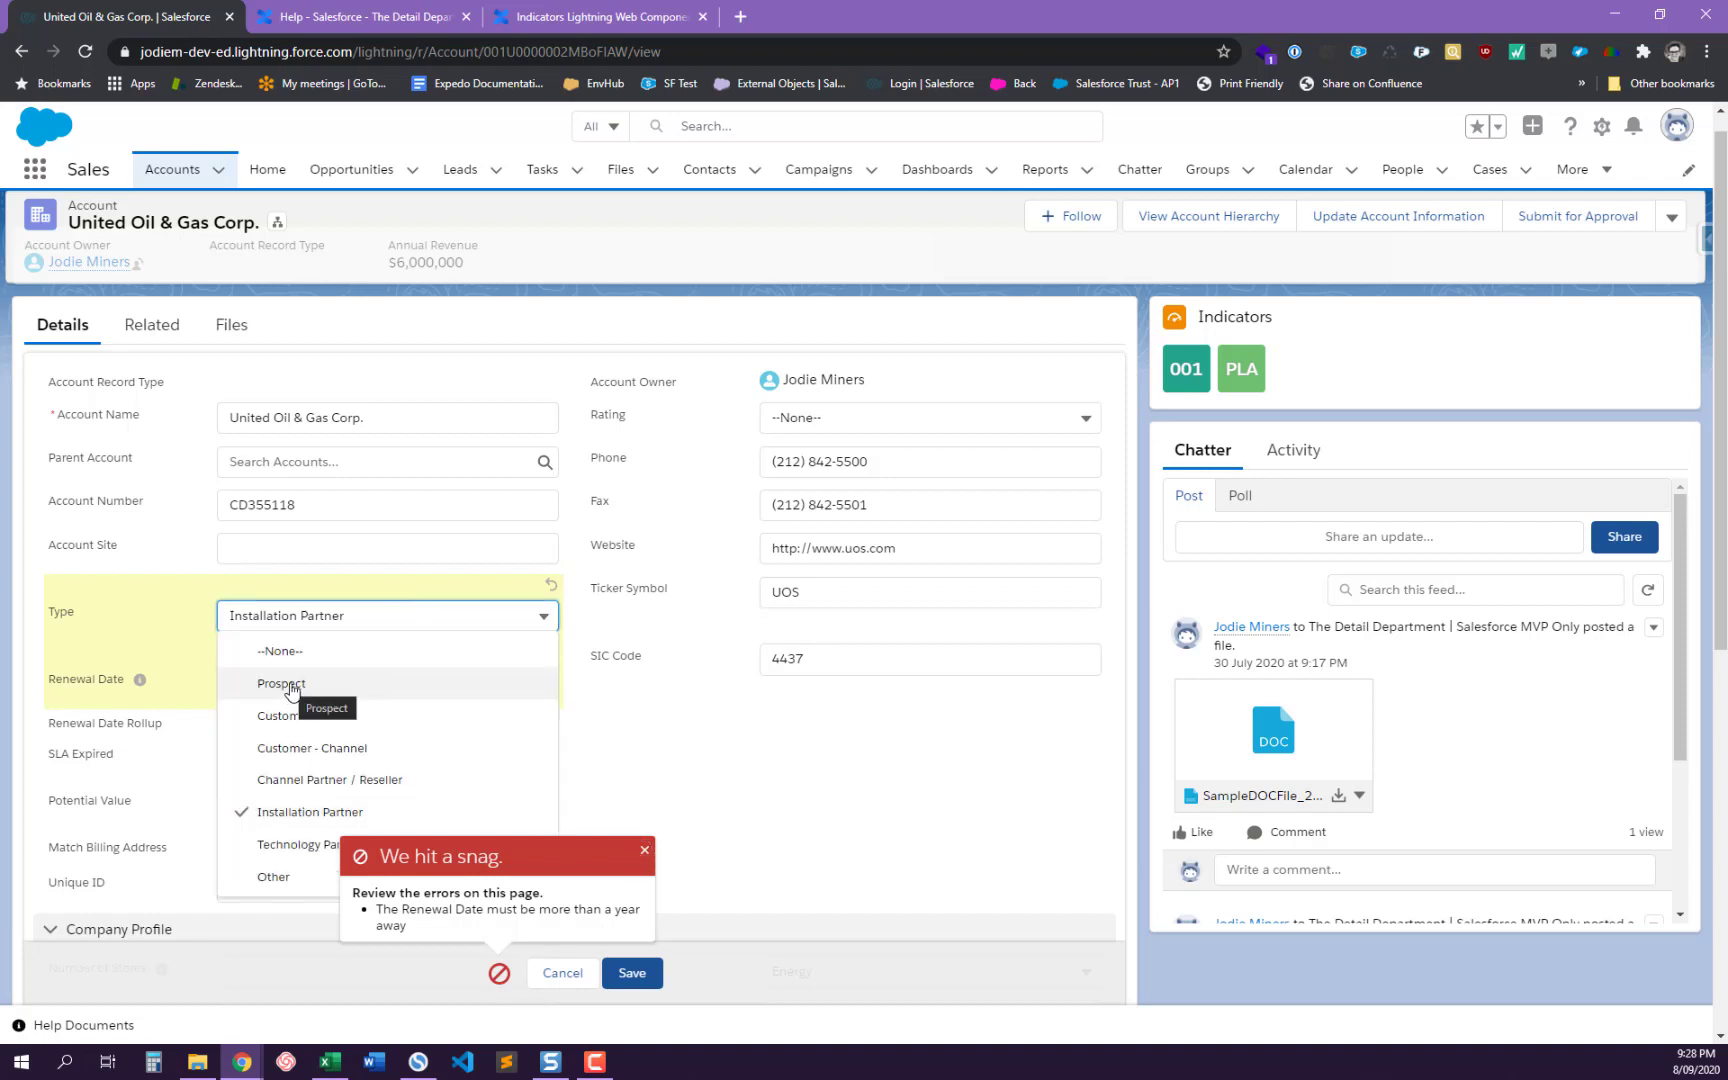
{"action": "left_click", "coordinate": [290, 684]}
{"action": "left_click", "coordinate": [617, 973]}
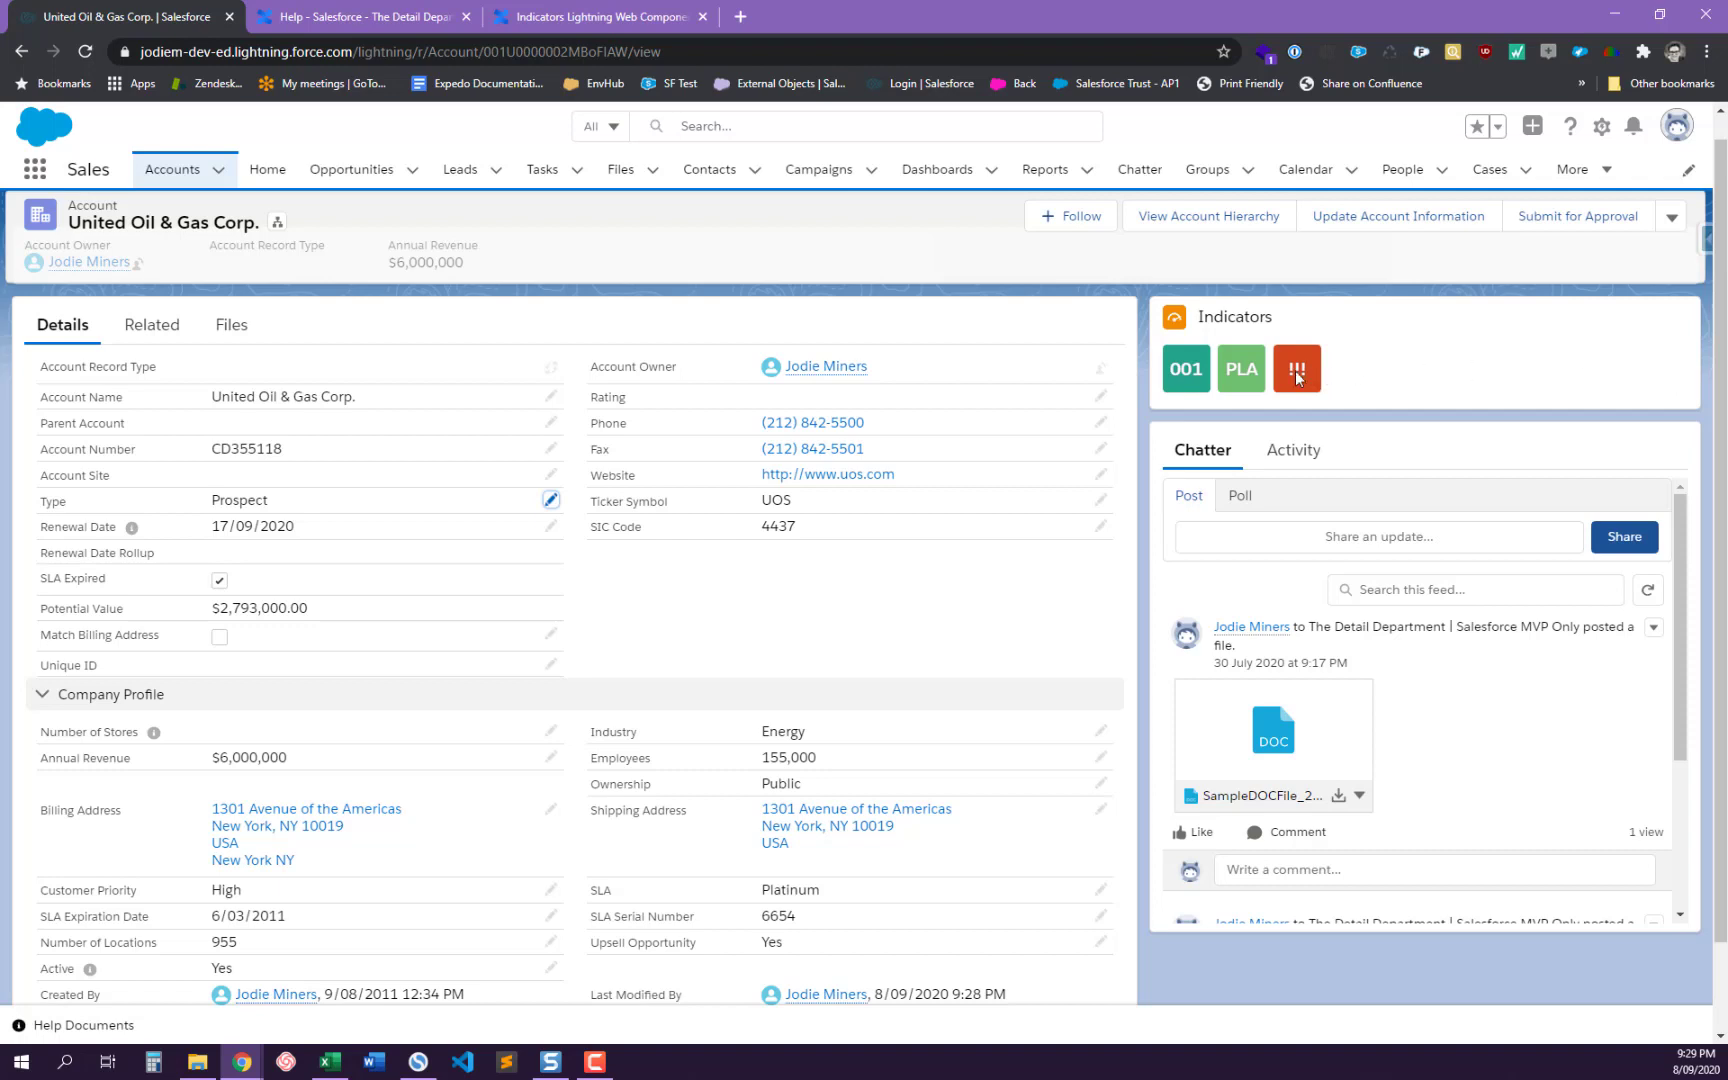
{"action": "mouse_move", "coordinate": [1297, 376]}
- Update the account's Annual Revenue to 10 and again to 20, saving the record each time
{"action": "left_click", "coordinate": [546, 763]}
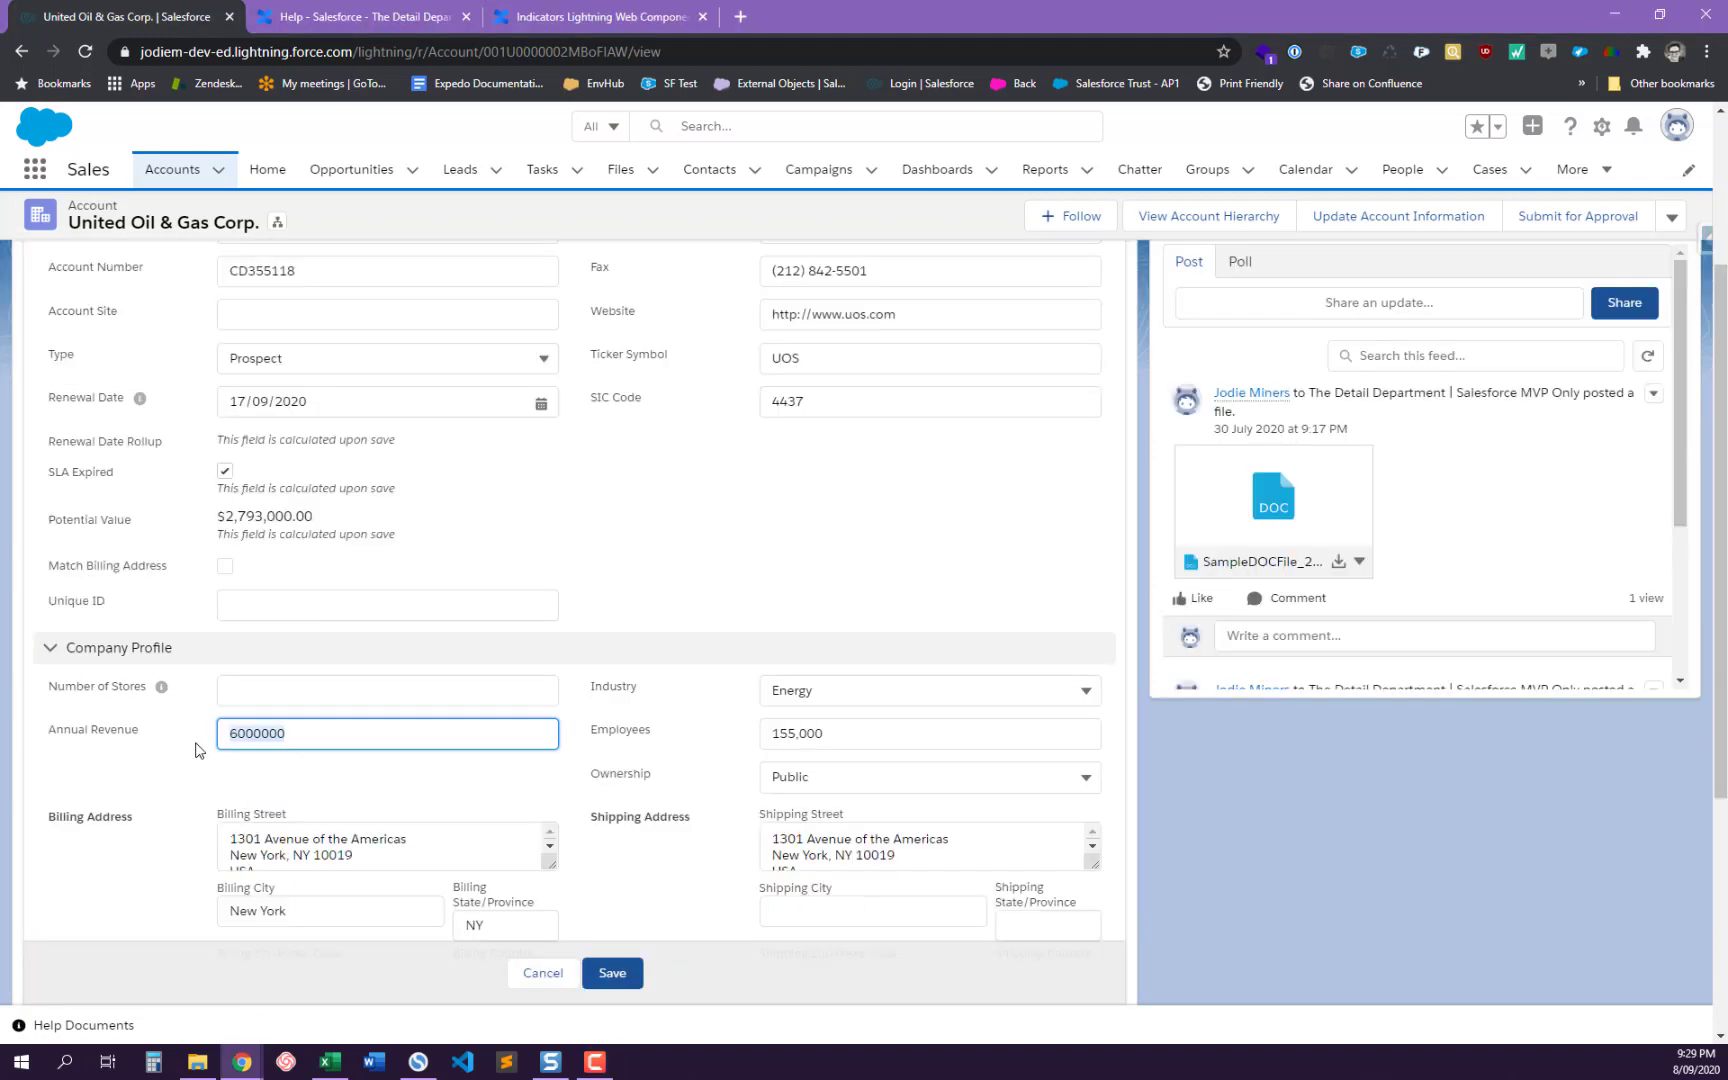
{"action": "type", "text": "10"}
{"action": "left_click", "coordinate": [610, 973]}
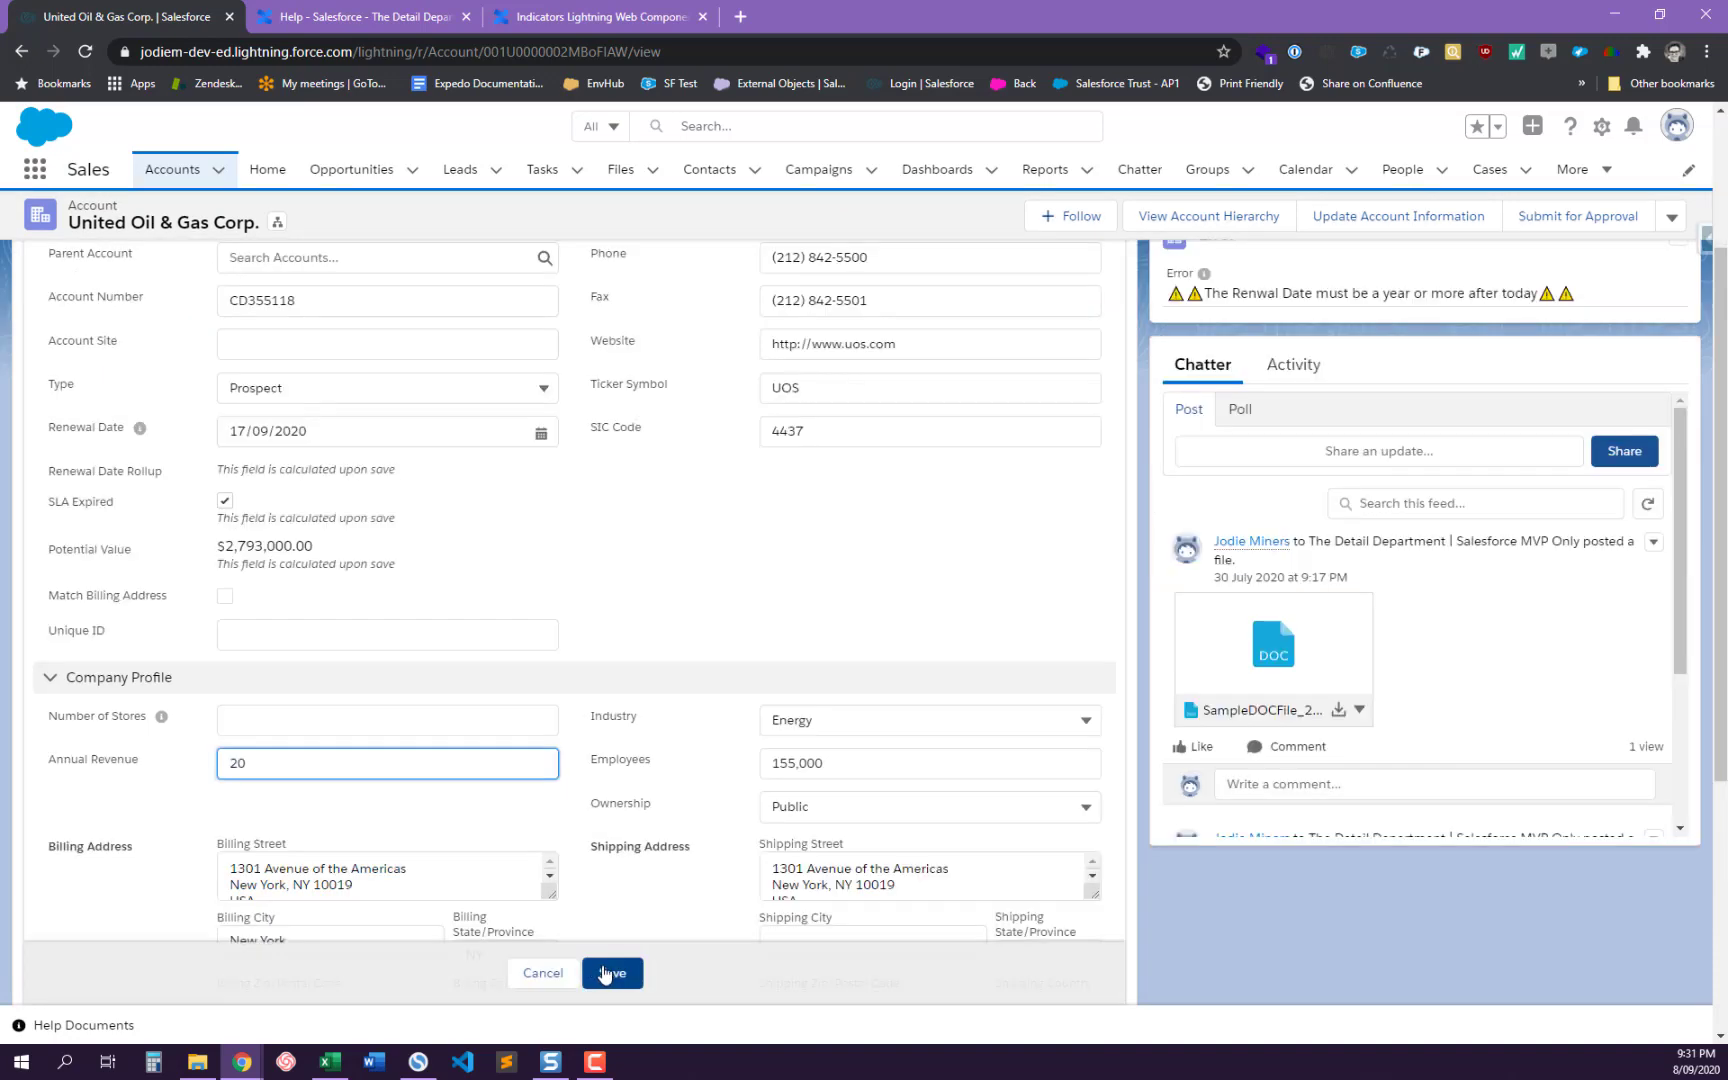
{"action": "key", "text": "Return"}
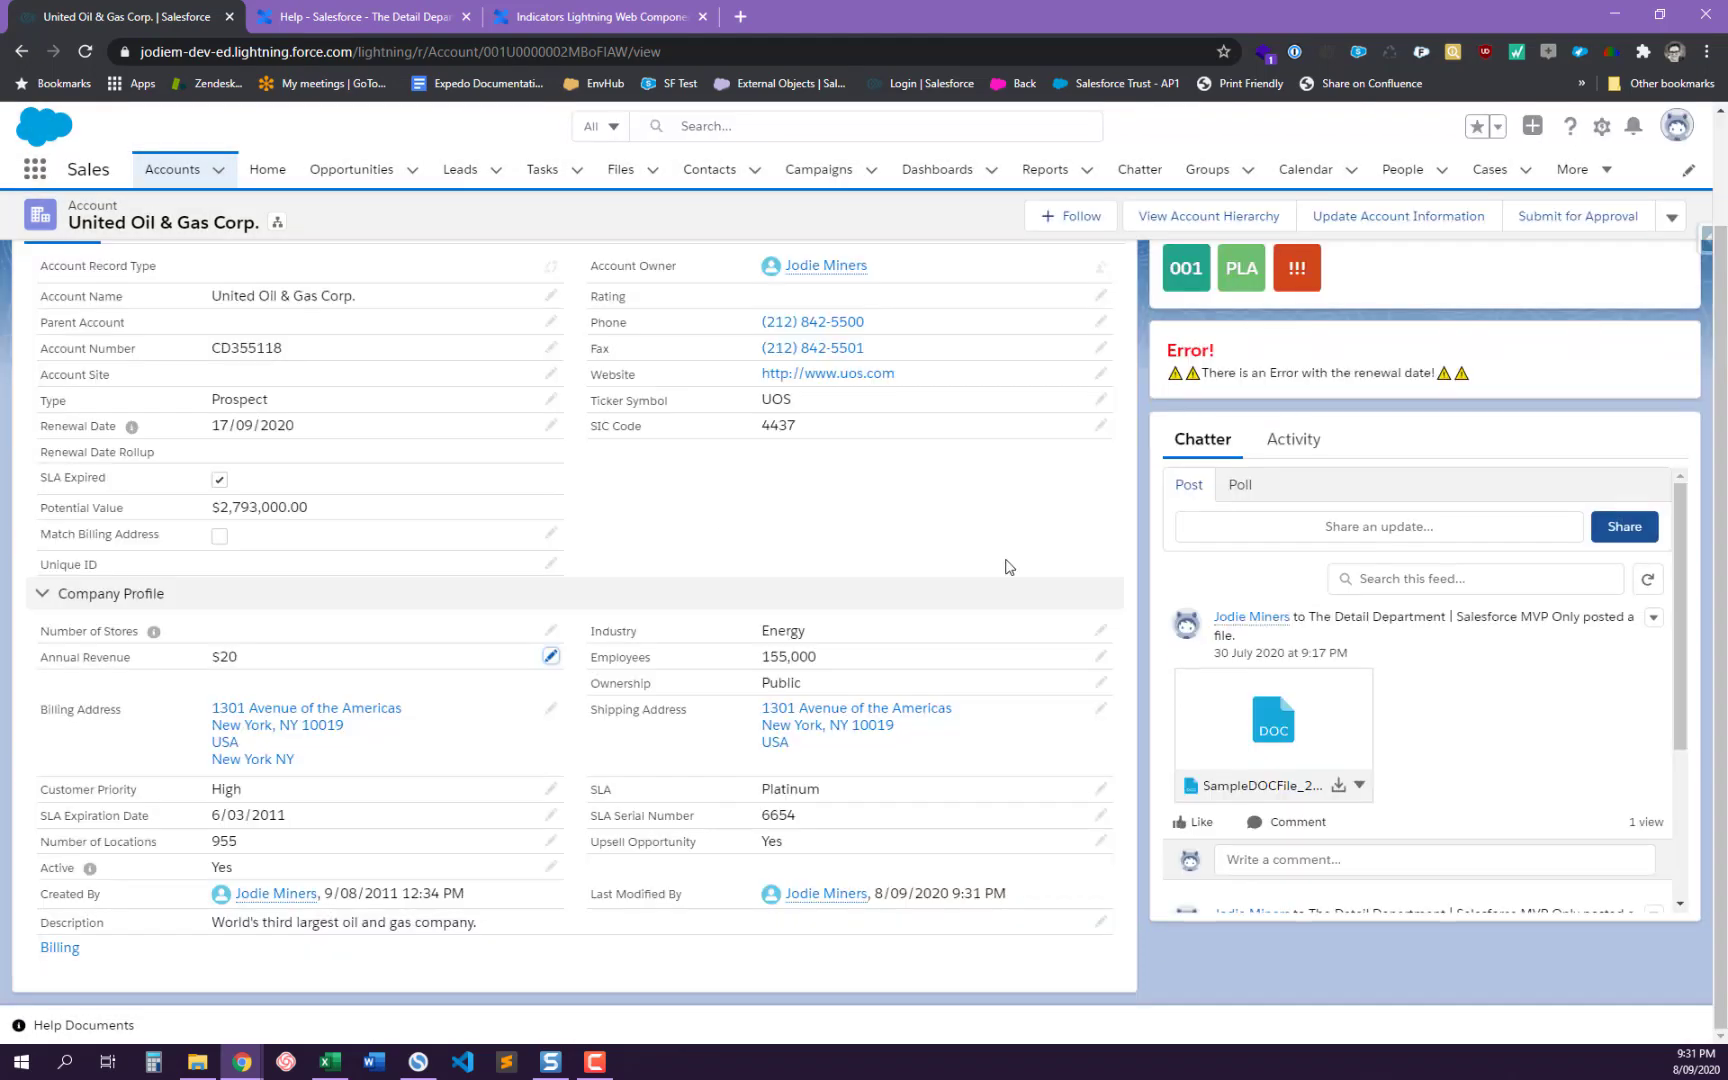
- Highlight the renewal date error text beneath the Indicators component to examine it, and clear the selection
{"action": "scroll", "coordinate": [1284, 517], "scroll_direction": "up", "scroll_amount": 2}
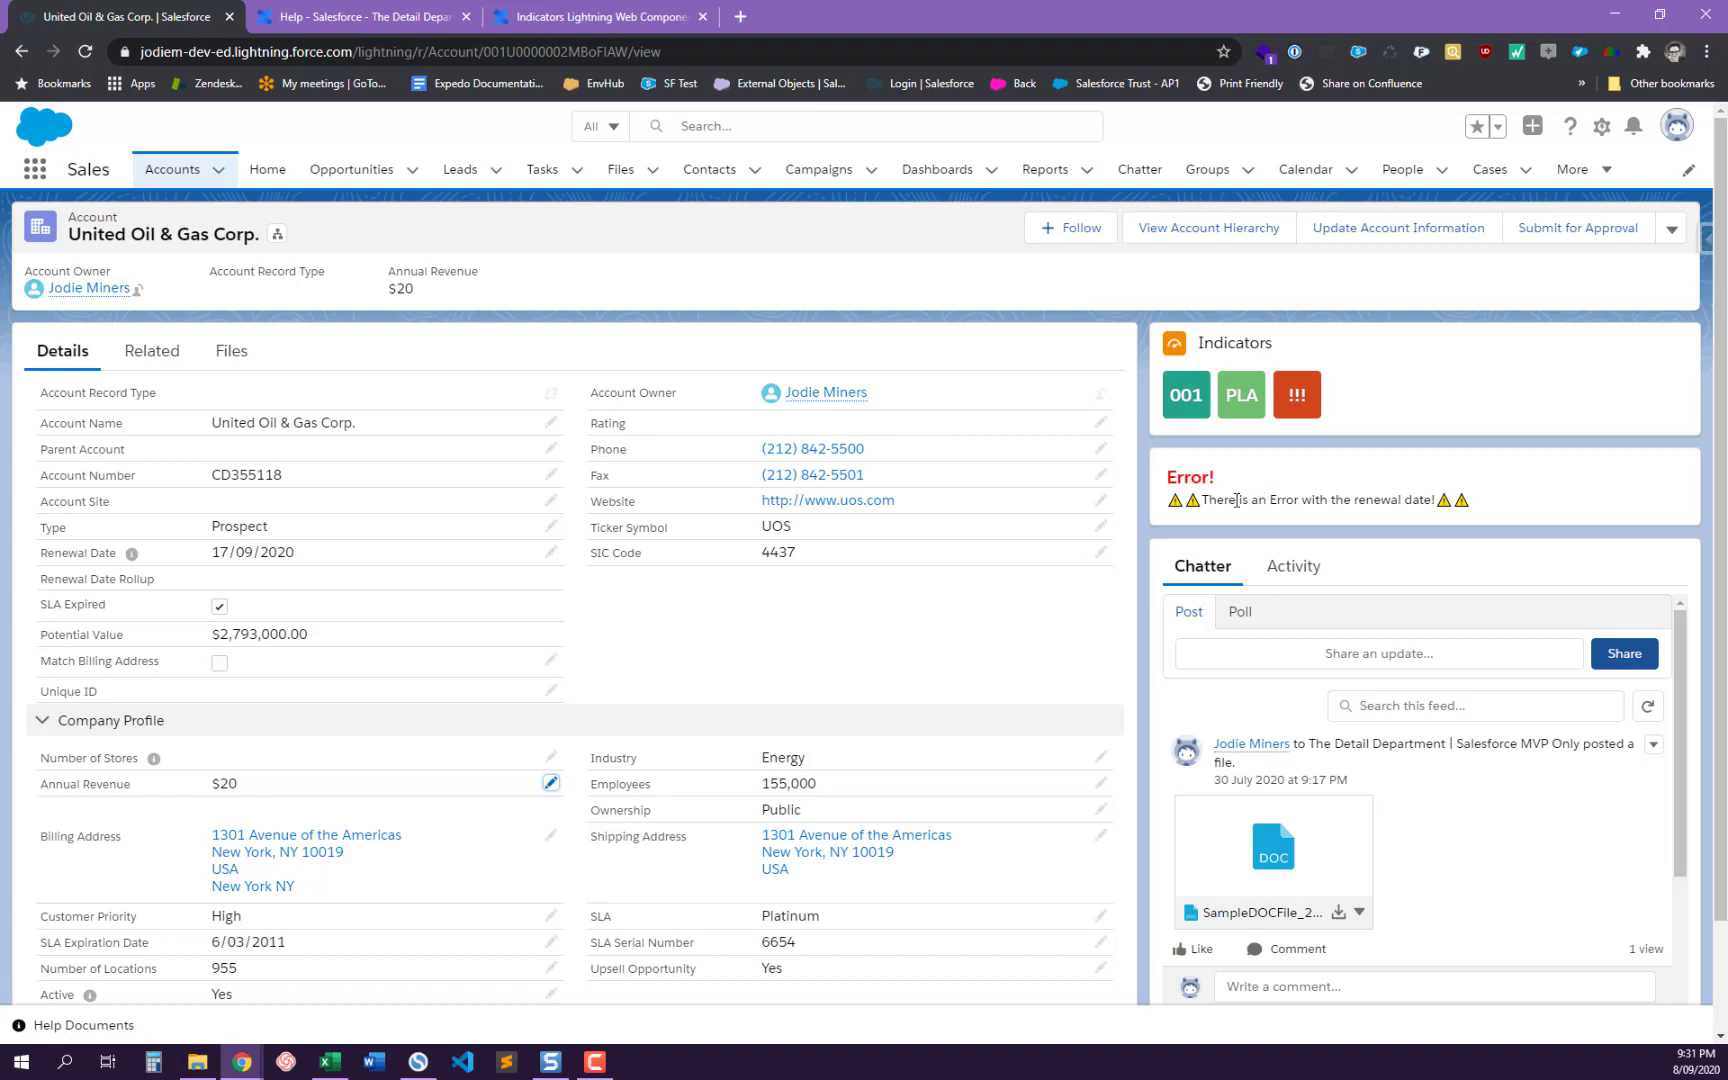
{"action": "left_click_drag", "start_coordinate": [1170, 495], "coordinate": [1489, 505]}
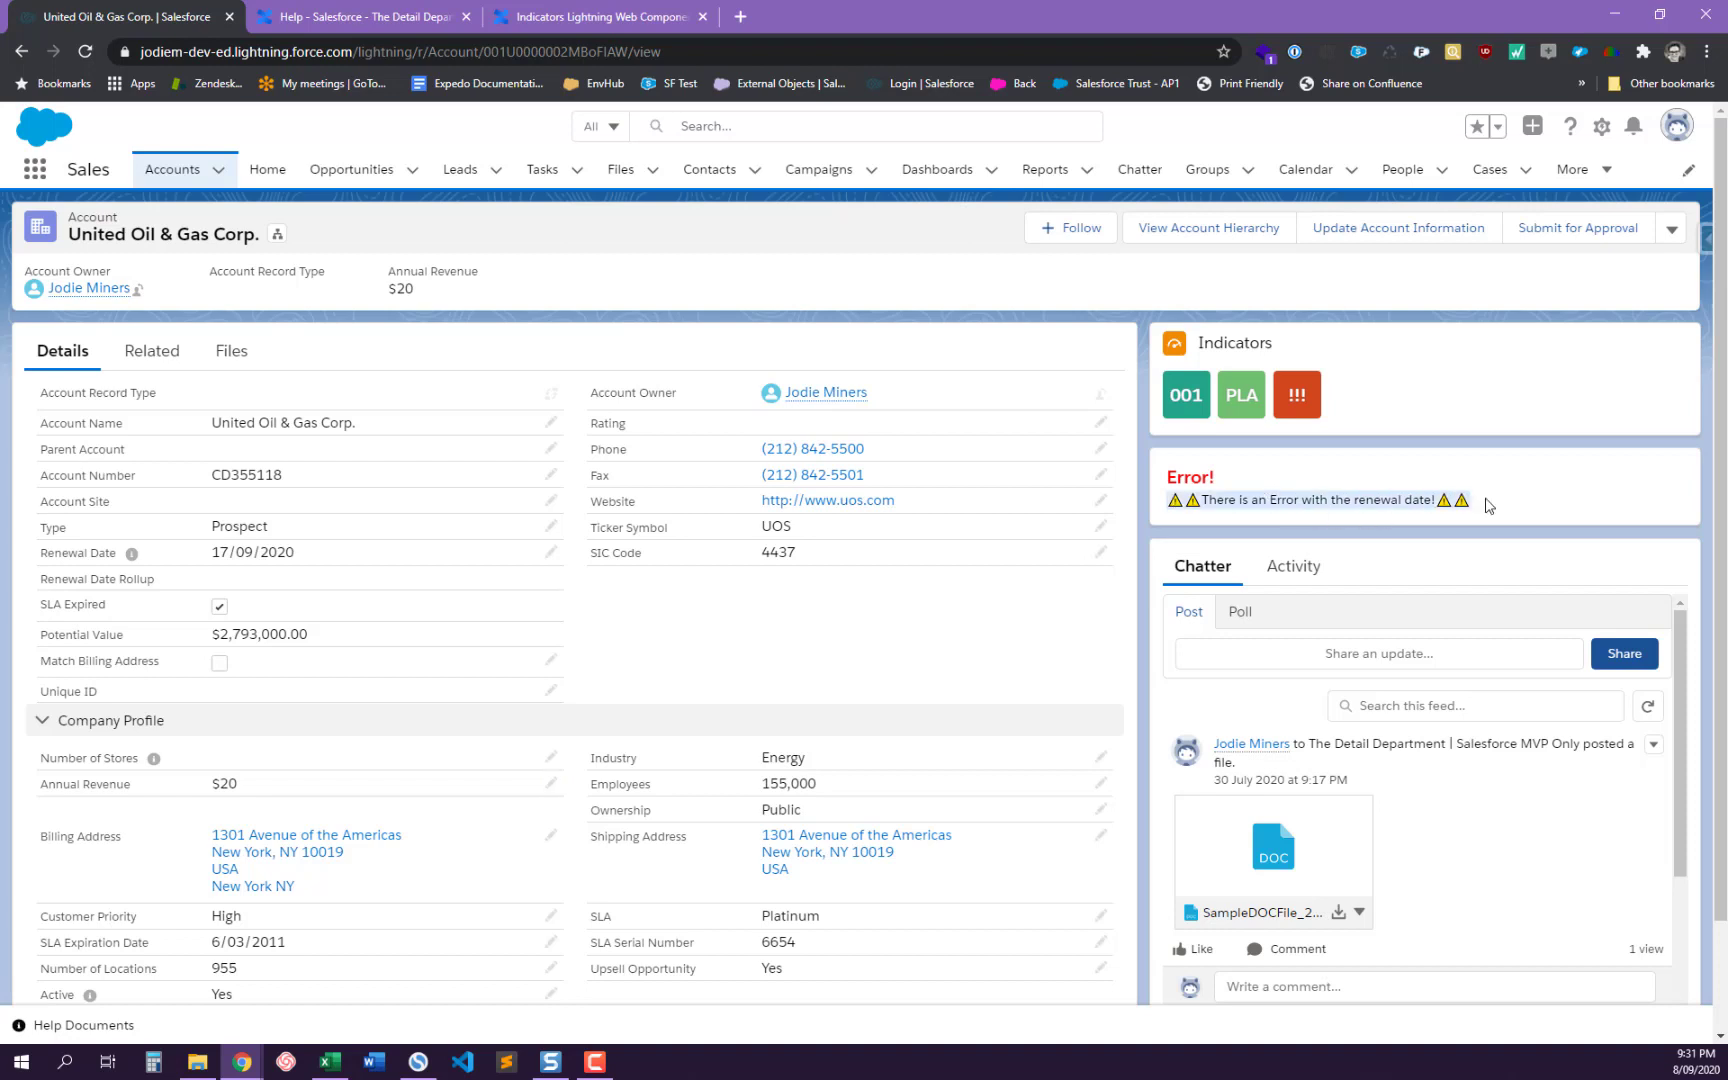
{"action": "left_click", "coordinate": [1298, 503]}
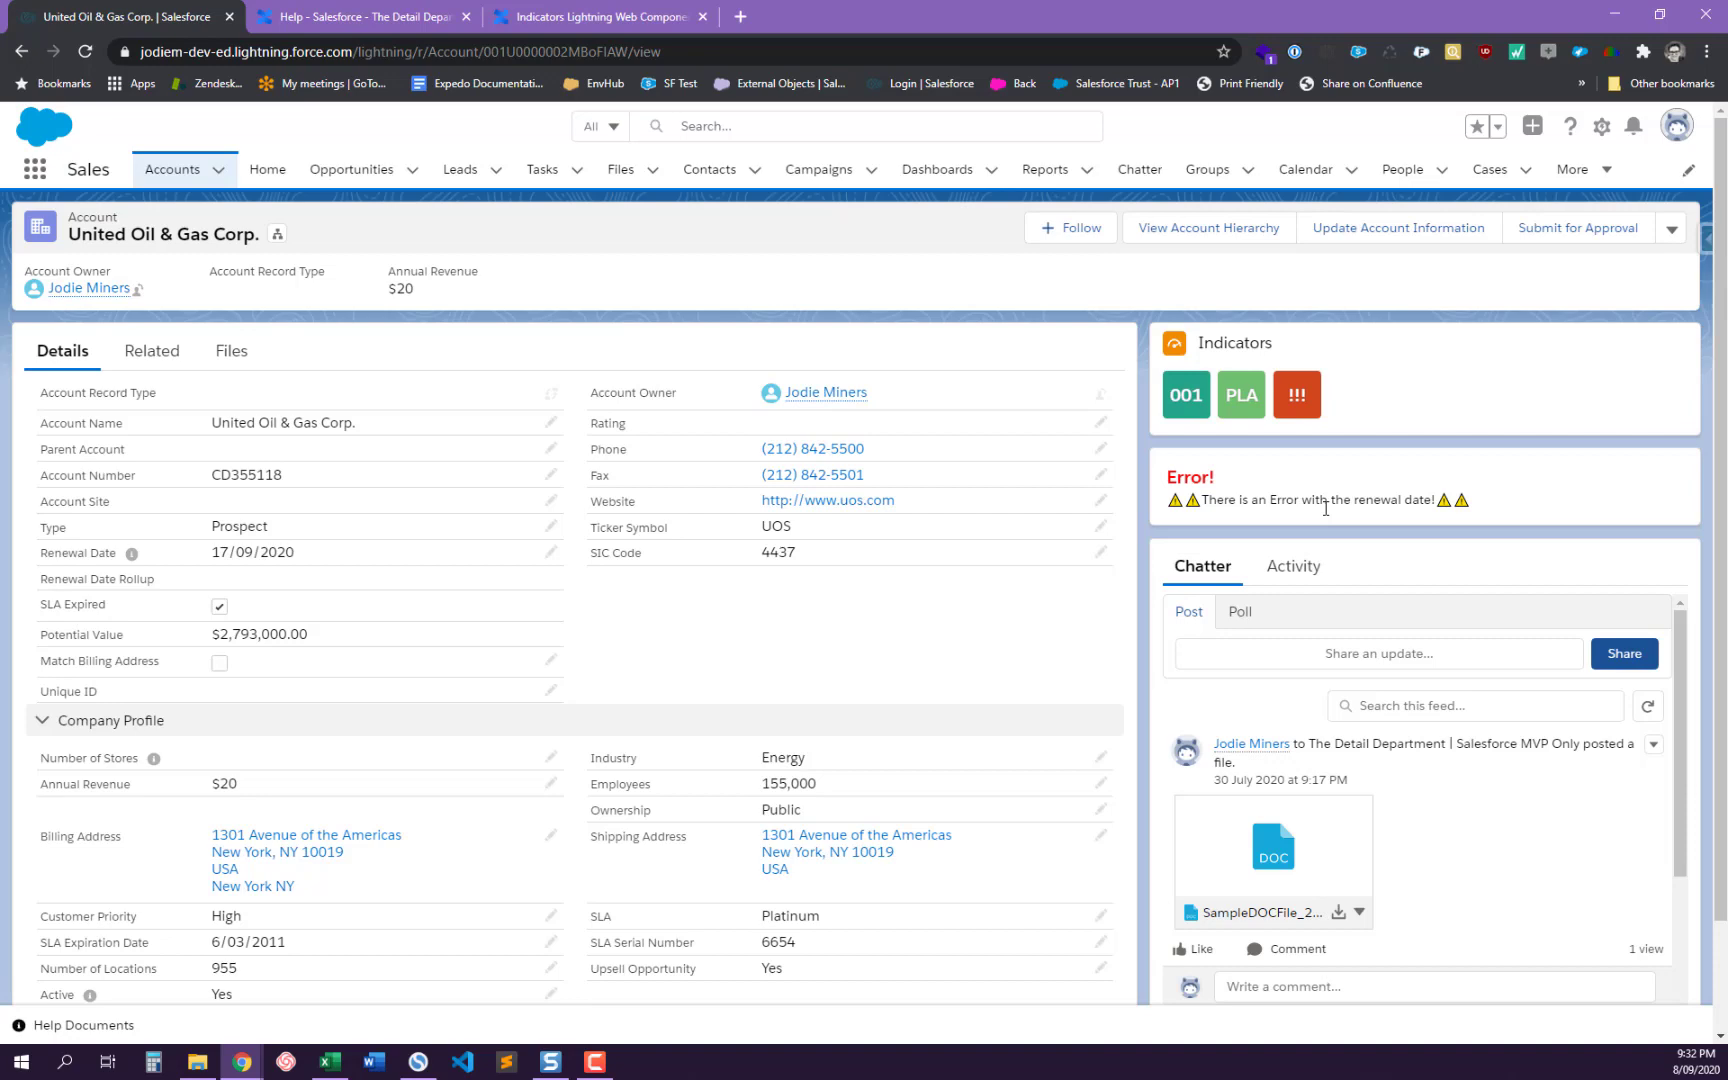
- Set the account's Annual Revenue to 40 and save the record
{"action": "double_click", "coordinate": [215, 785]}
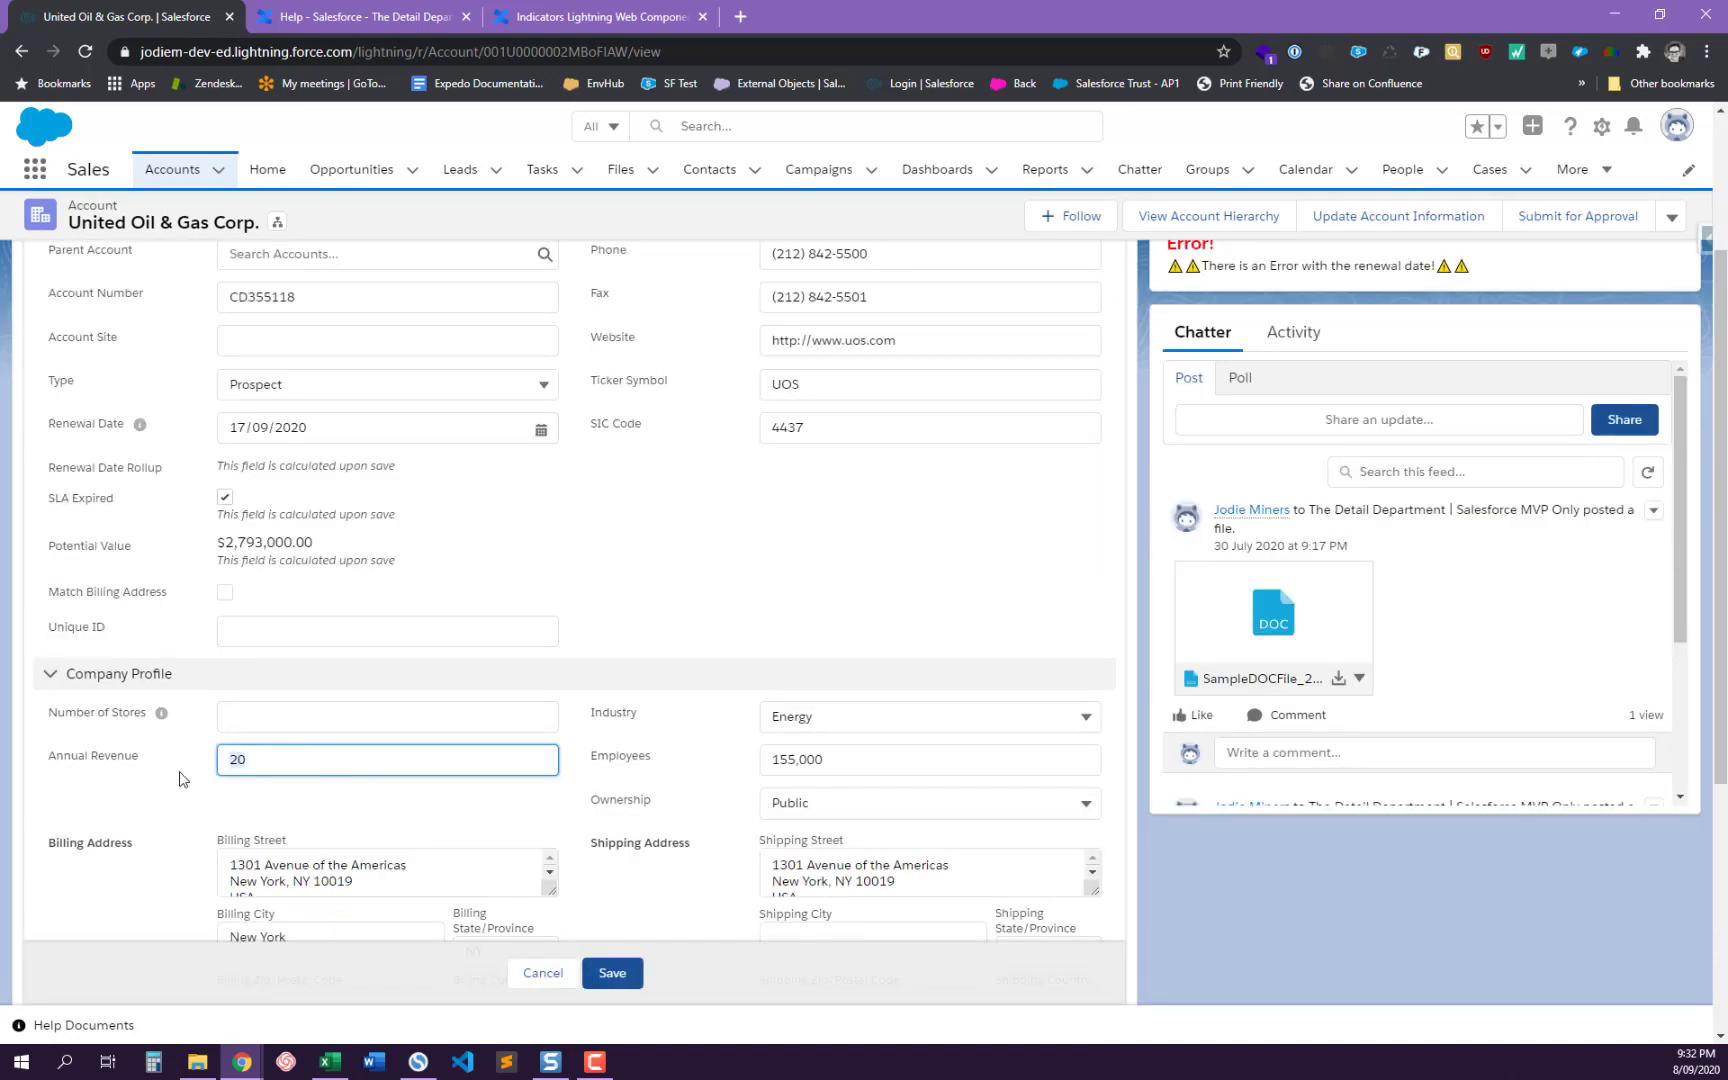
{"action": "type", "text": "40"}
{"action": "left_click", "coordinate": [612, 973]}
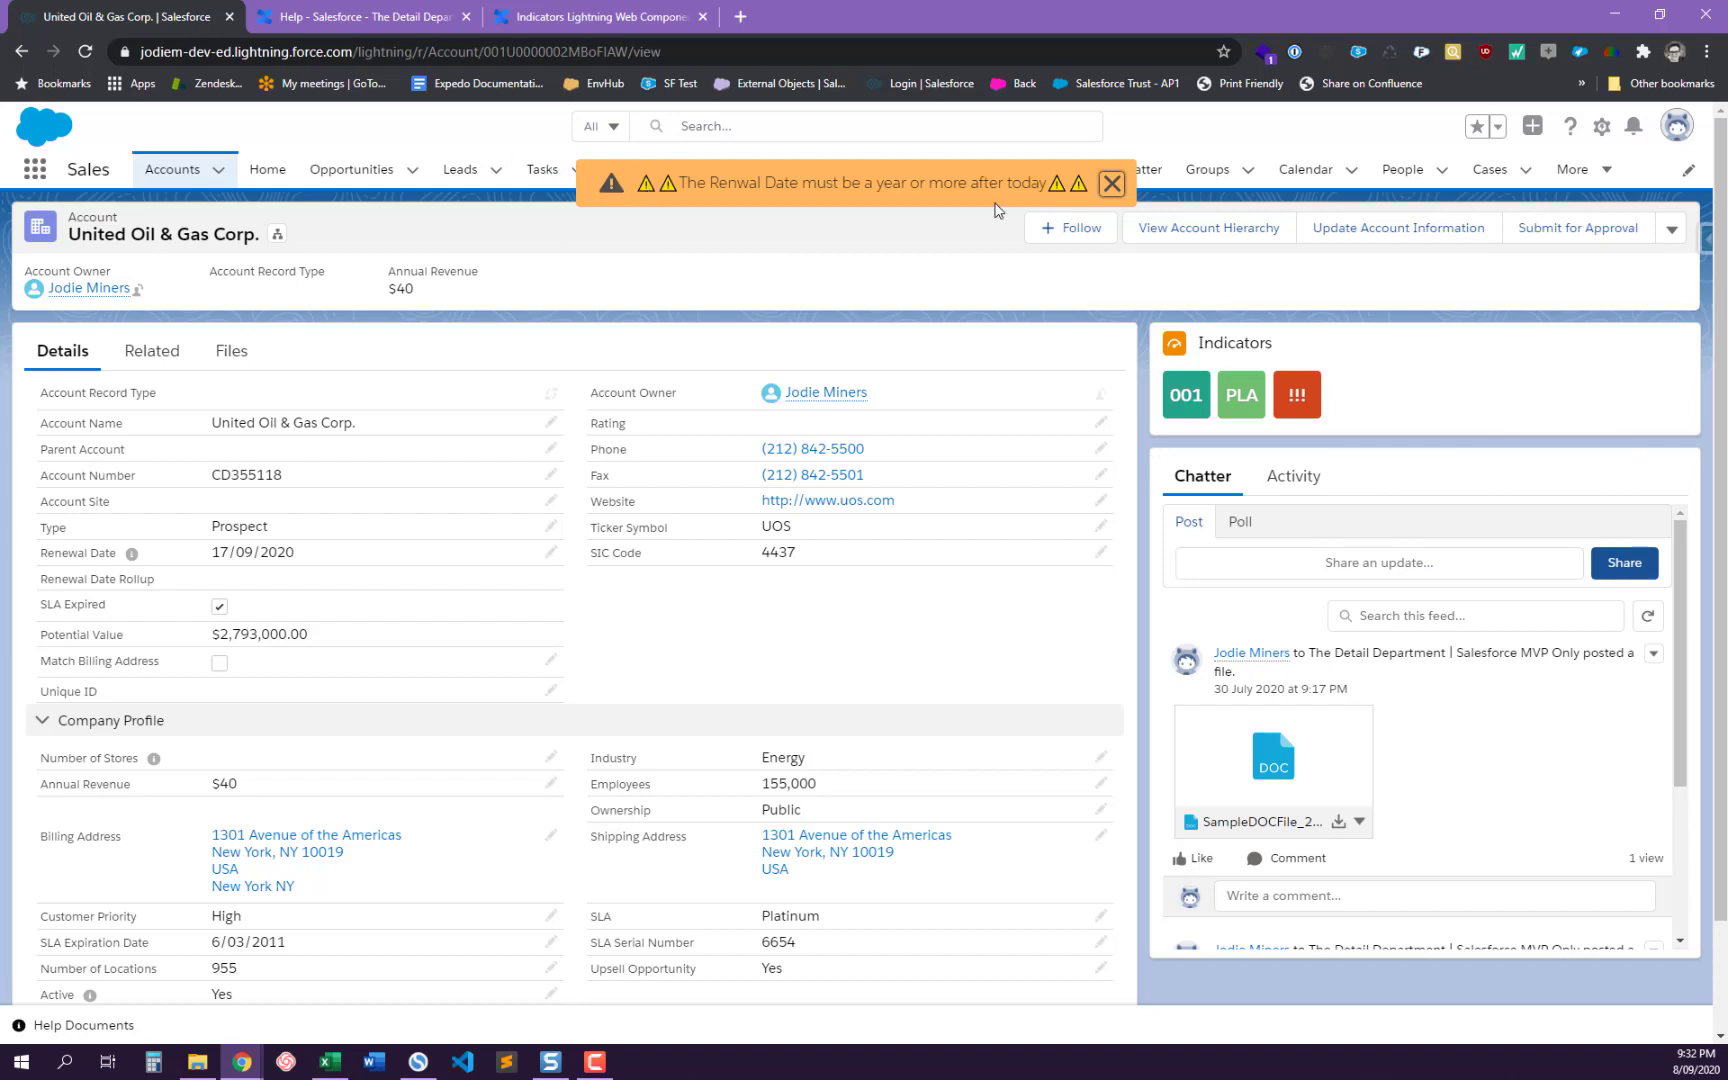
- Dismiss the renewal date warning, set the account's Annual Revenue to 50, save the record and reload the page
{"action": "left_click", "coordinate": [1112, 185]}
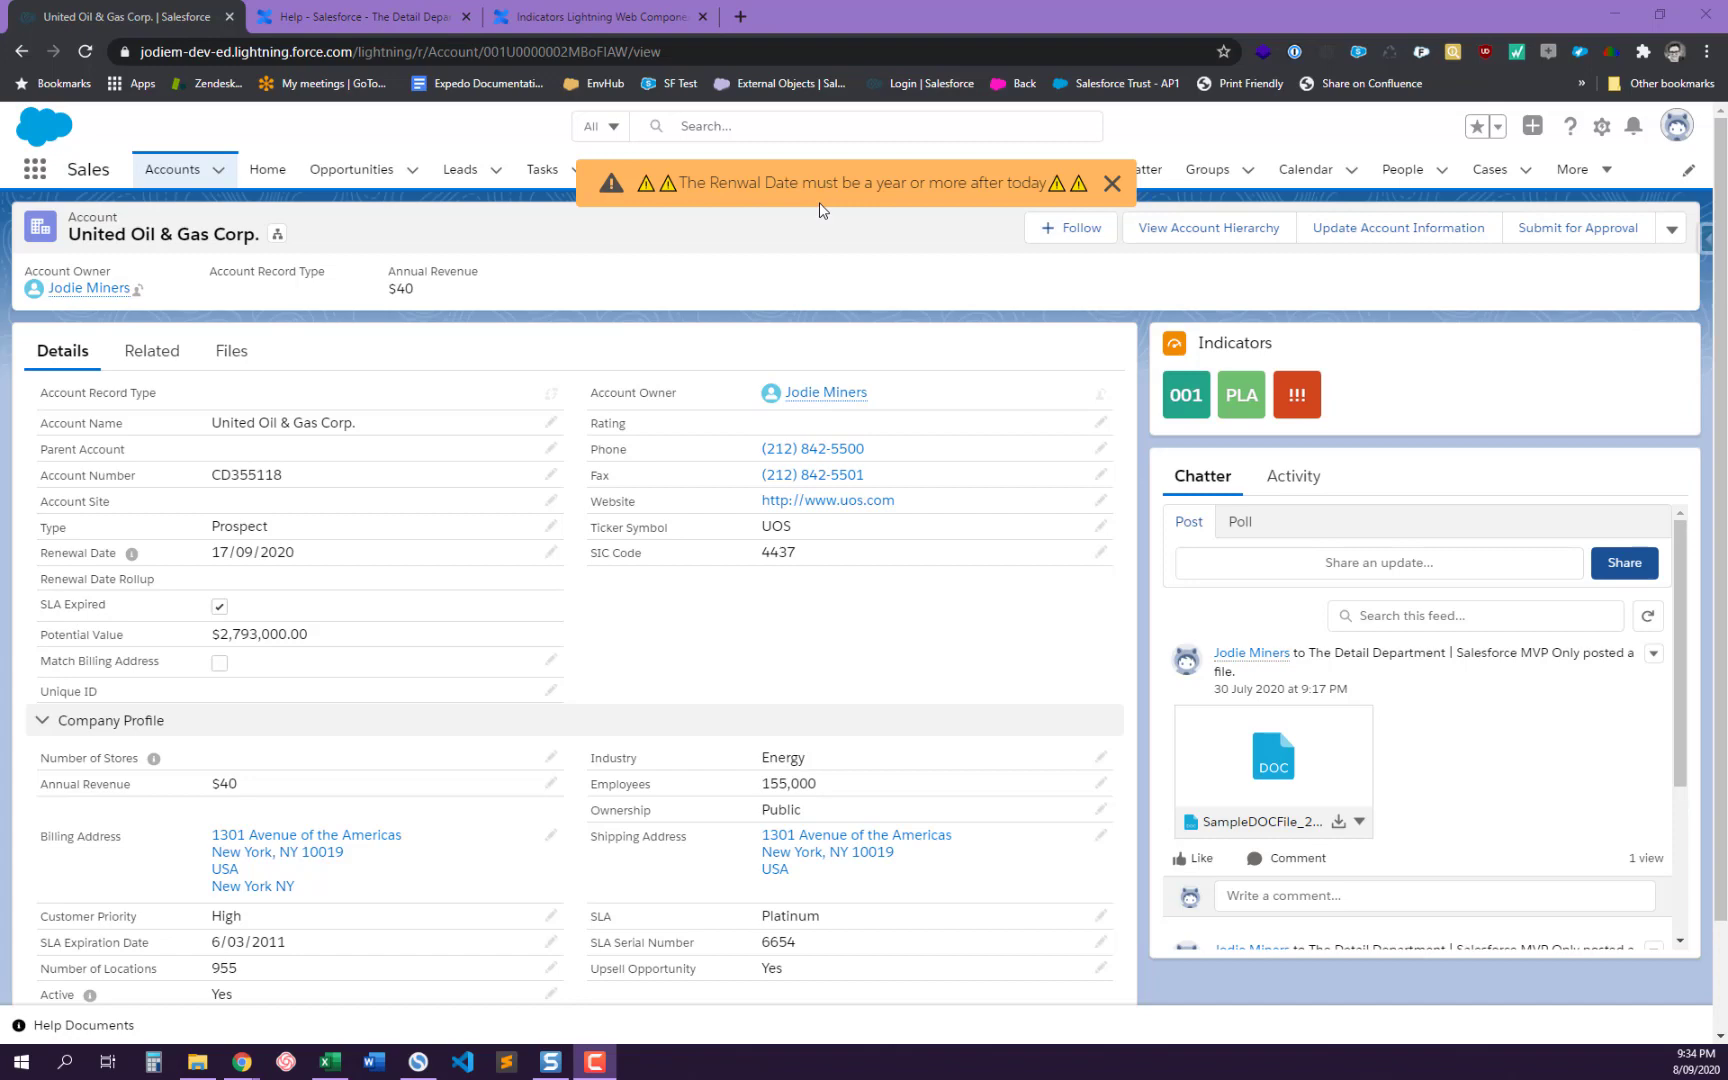
{"action": "left_click", "coordinate": [551, 789]}
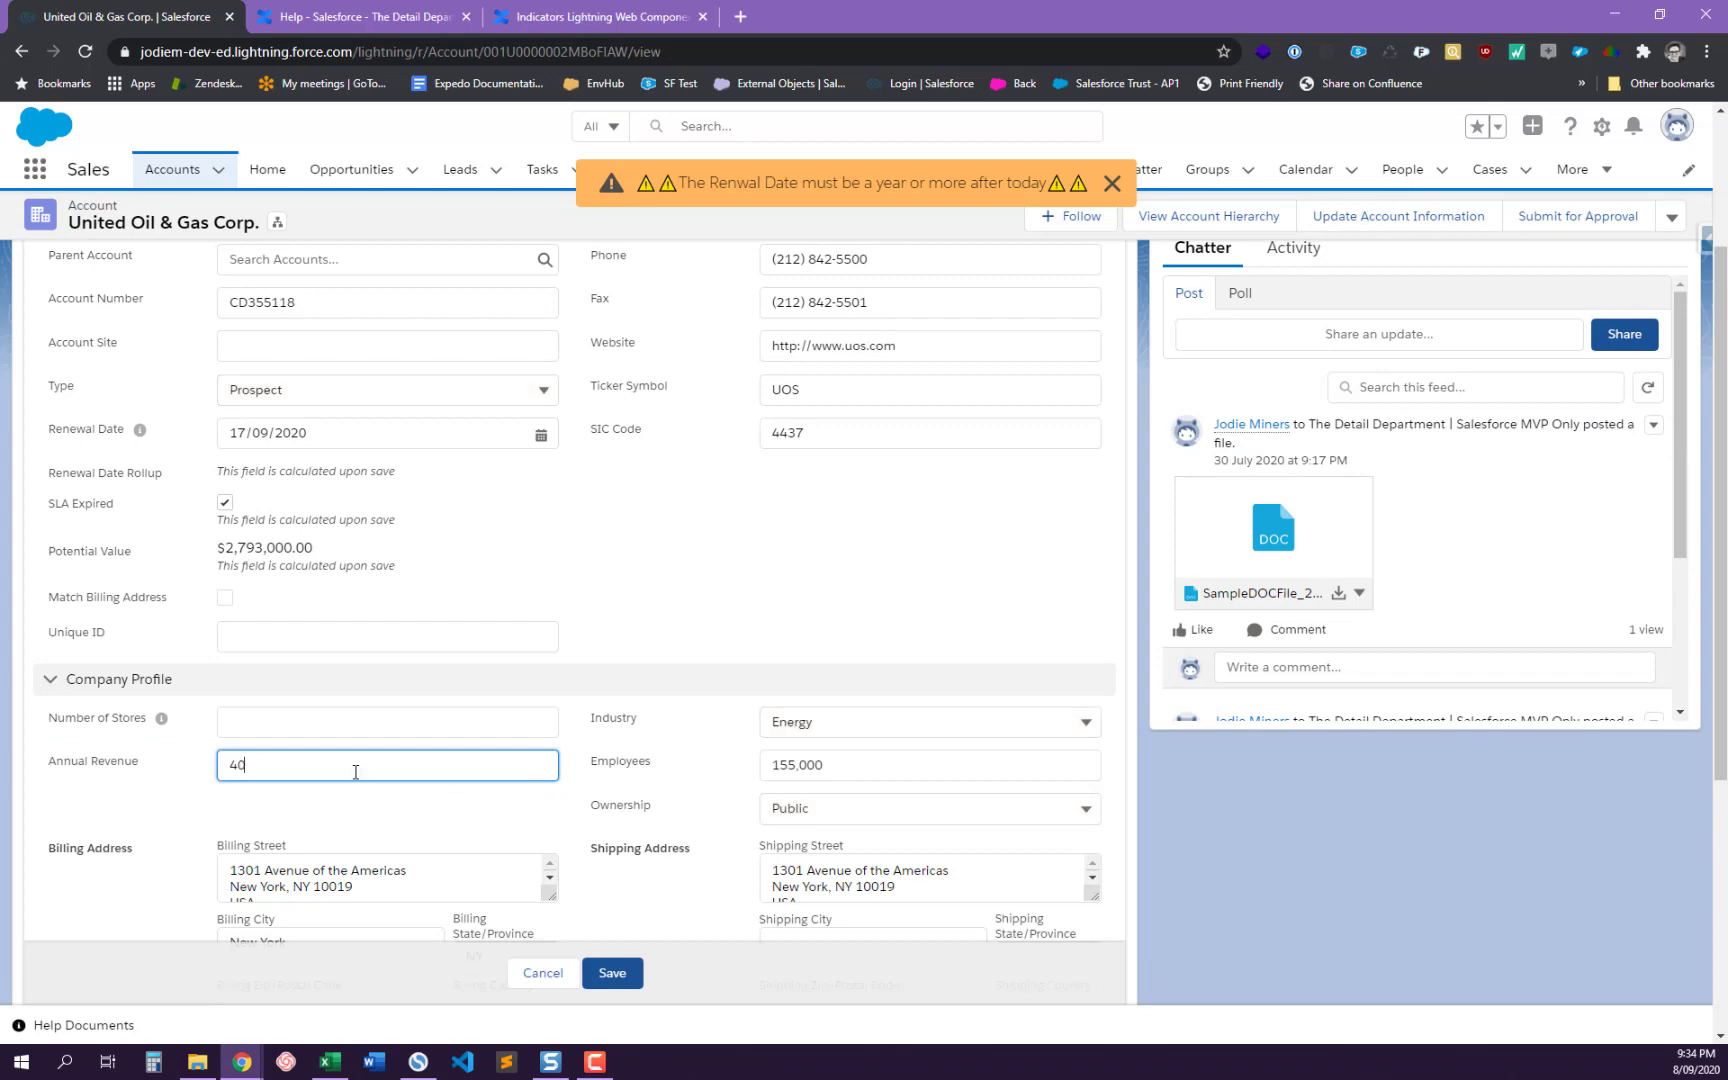
{"action": "type", "text": "50"}
{"action": "left_click", "coordinate": [612, 973]}
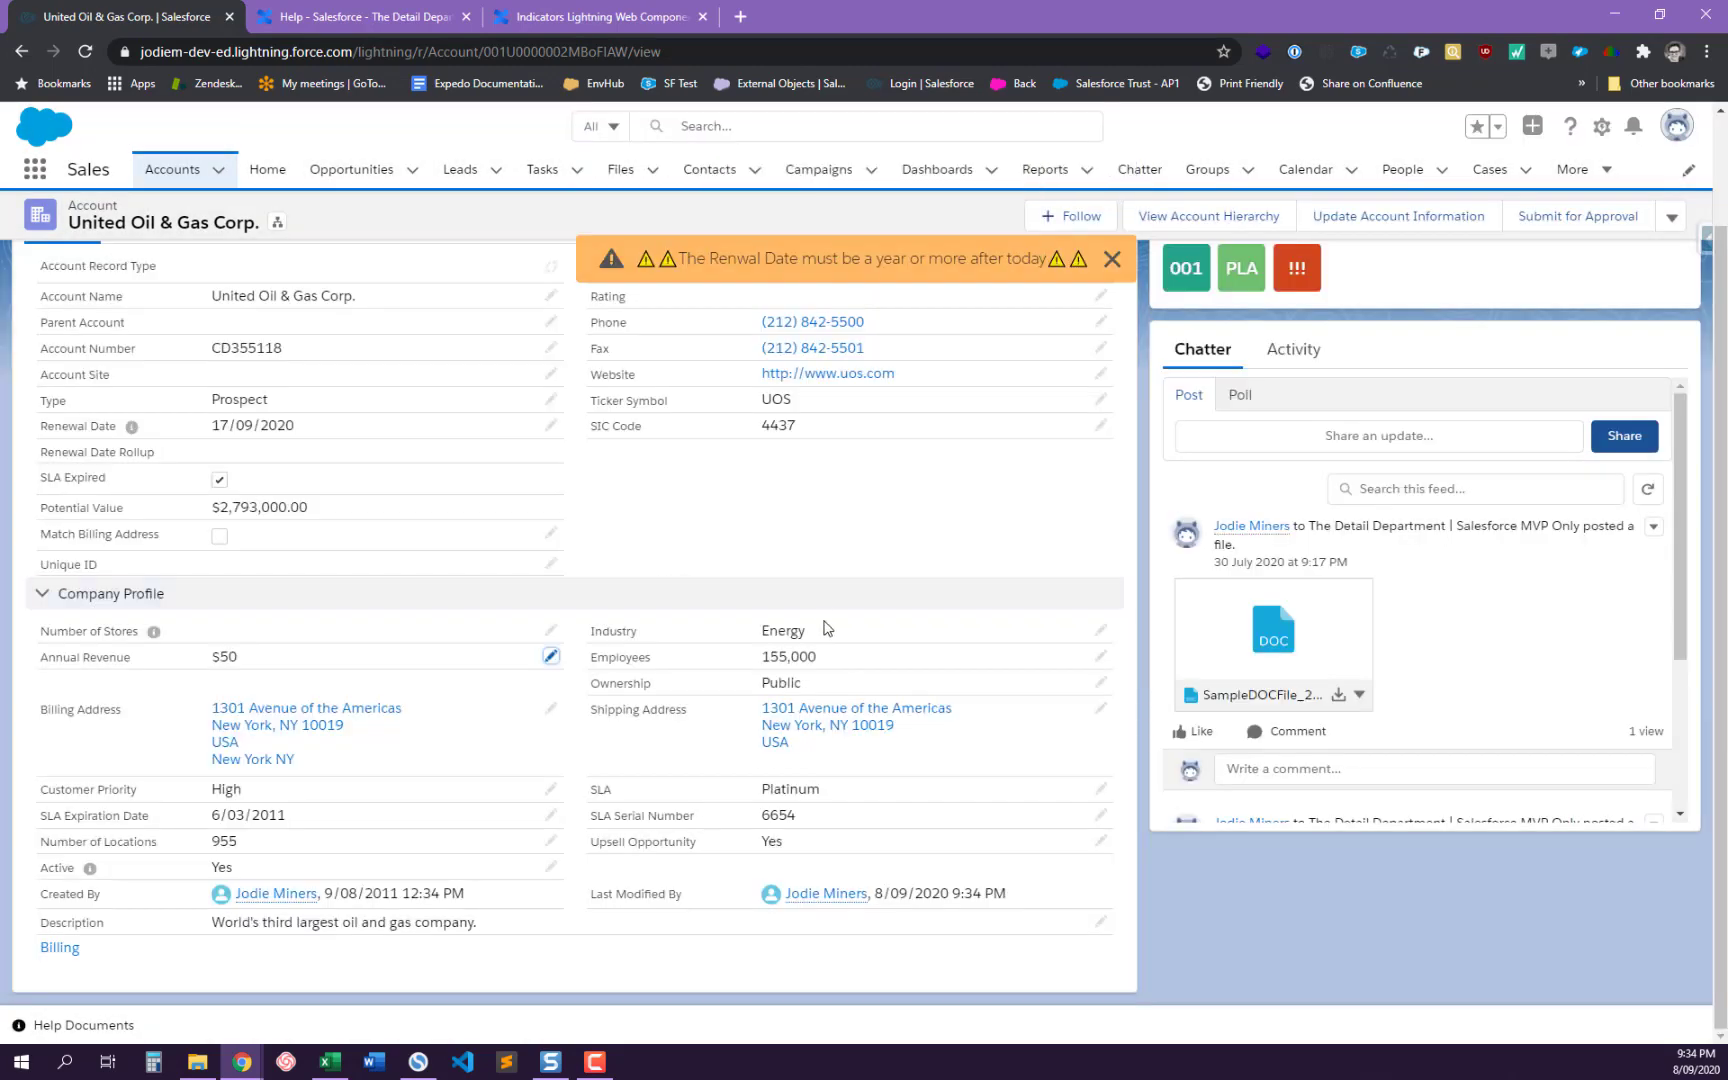
{"action": "left_click", "coordinate": [1121, 263]}
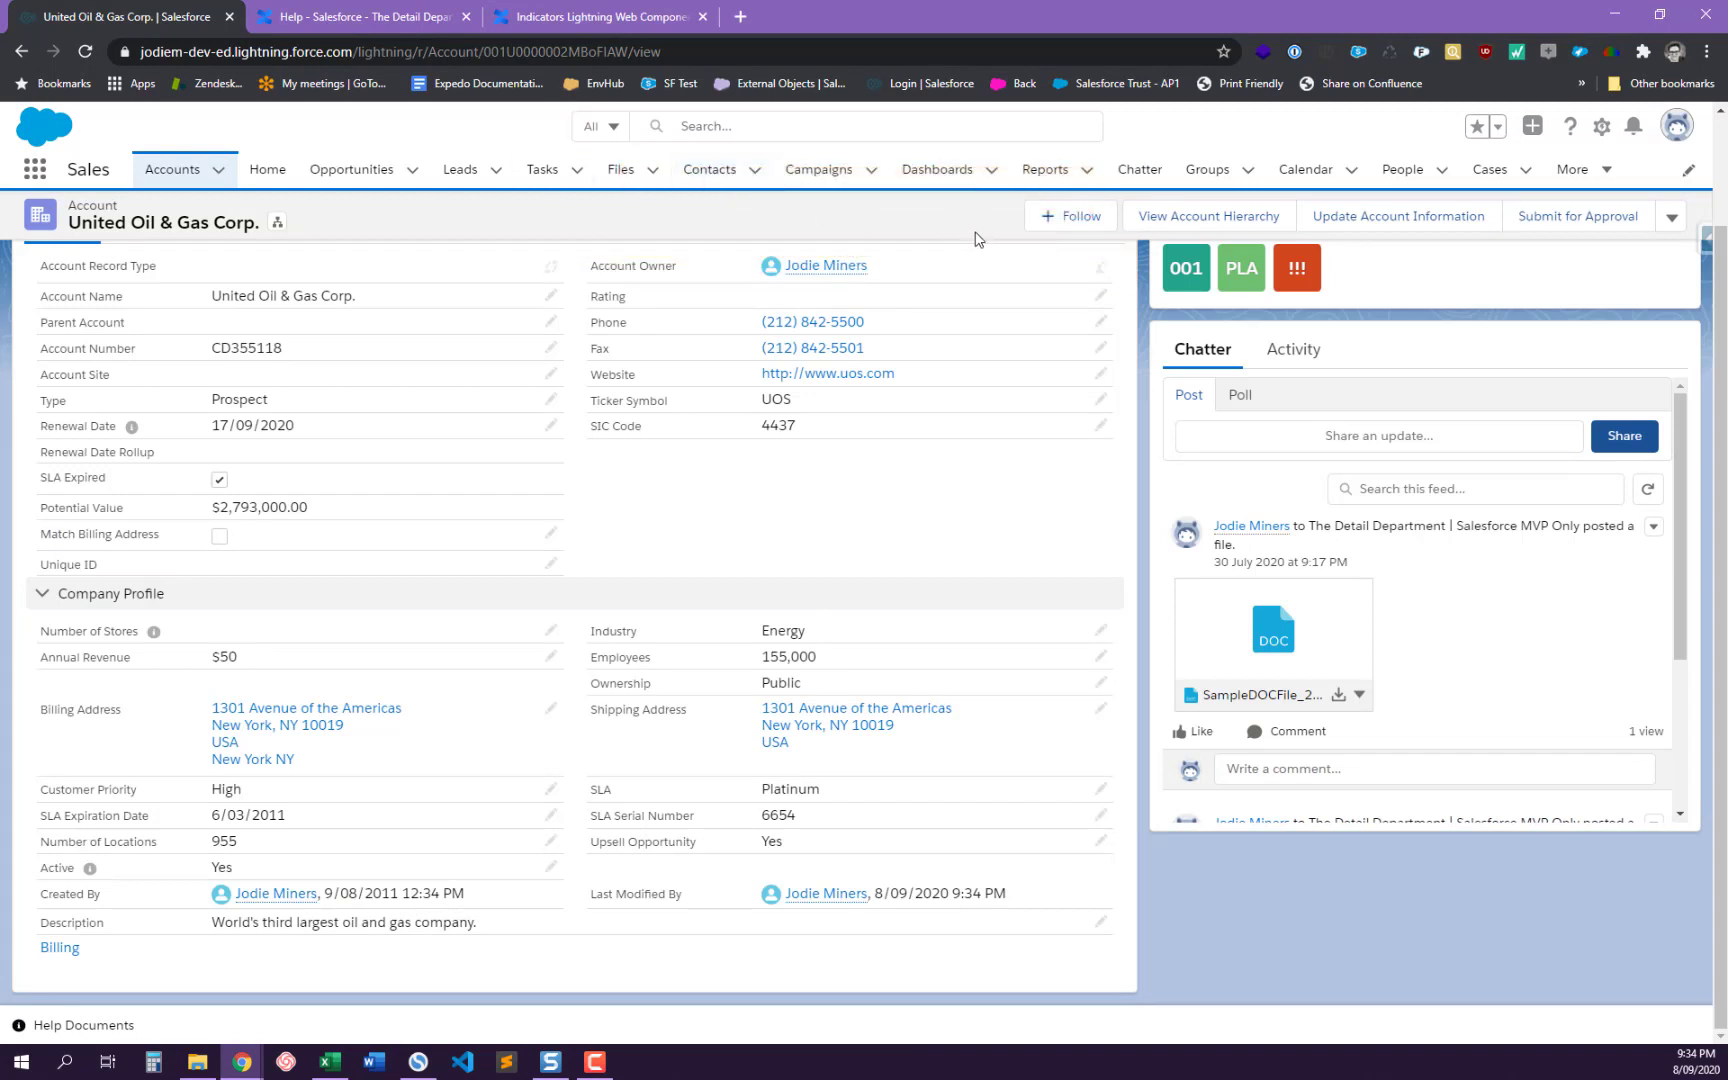
{"action": "left_click", "coordinate": [85, 51]}
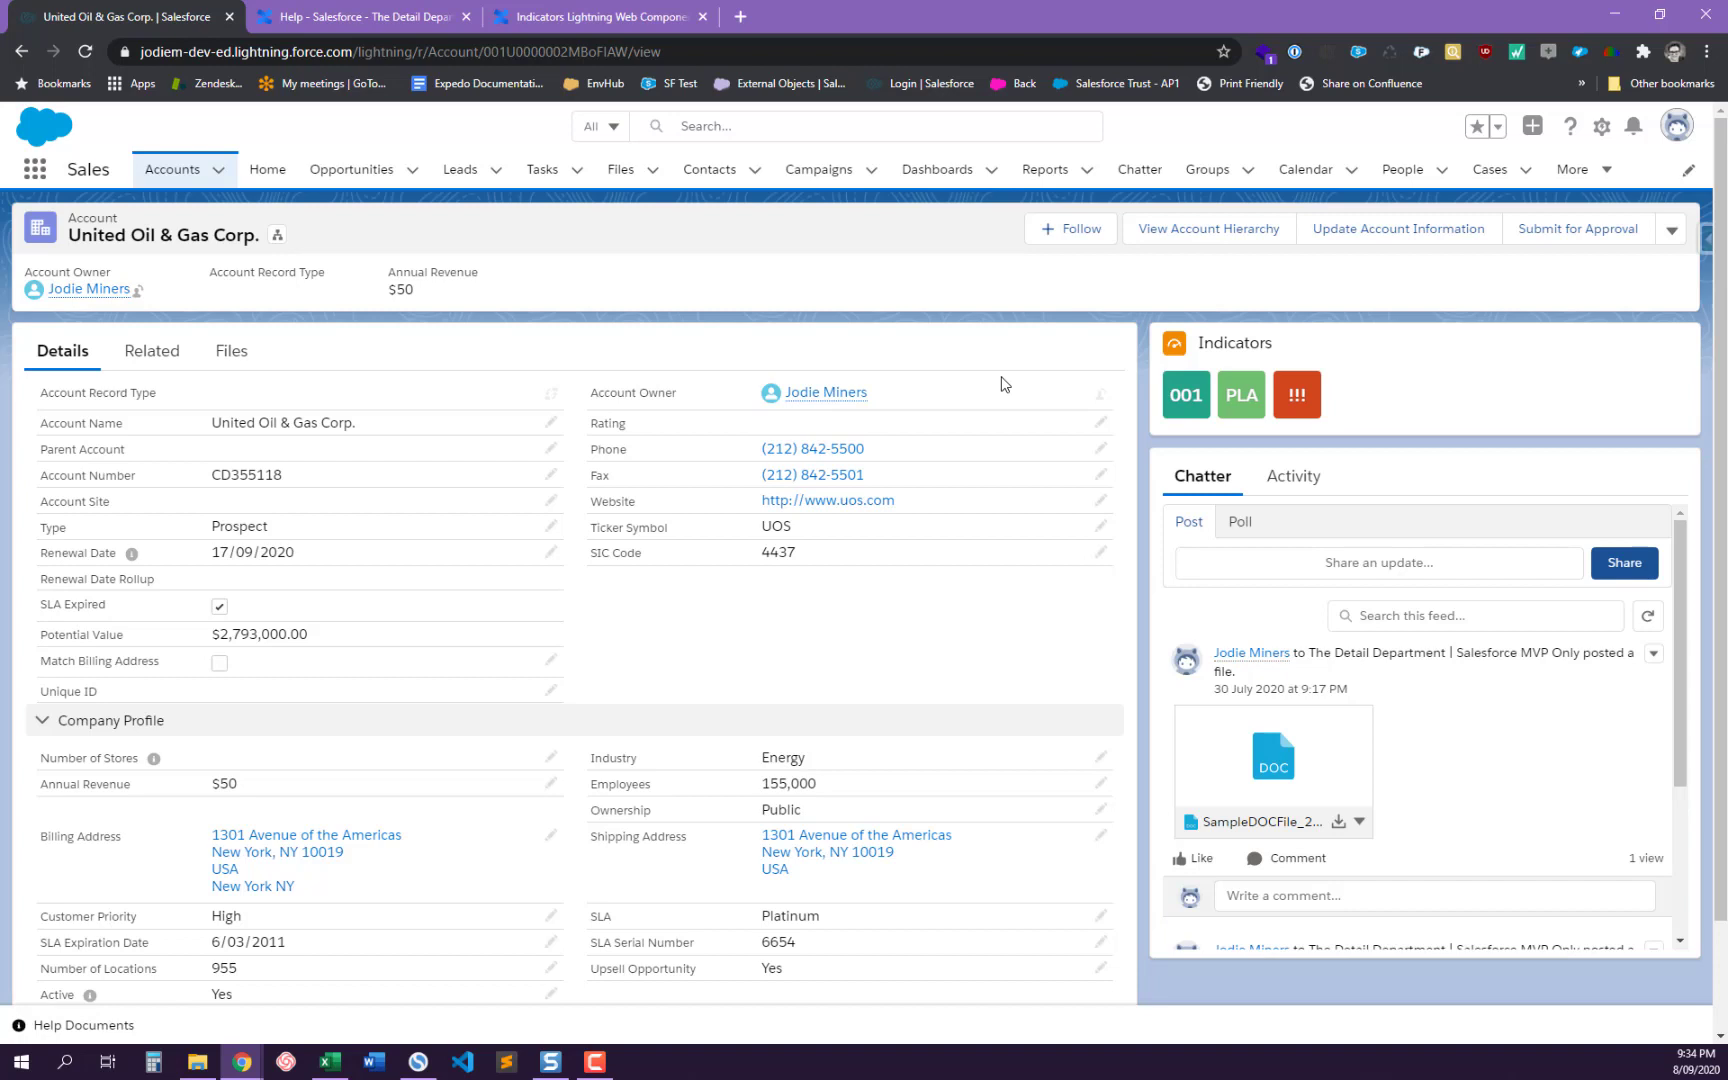
- Set the account's Annual Revenue to 60, save the record and reload the page
{"action": "left_click", "coordinate": [85, 51]}
{"action": "double_click", "coordinate": [300, 780]}
{"action": "type", "text": "60"}
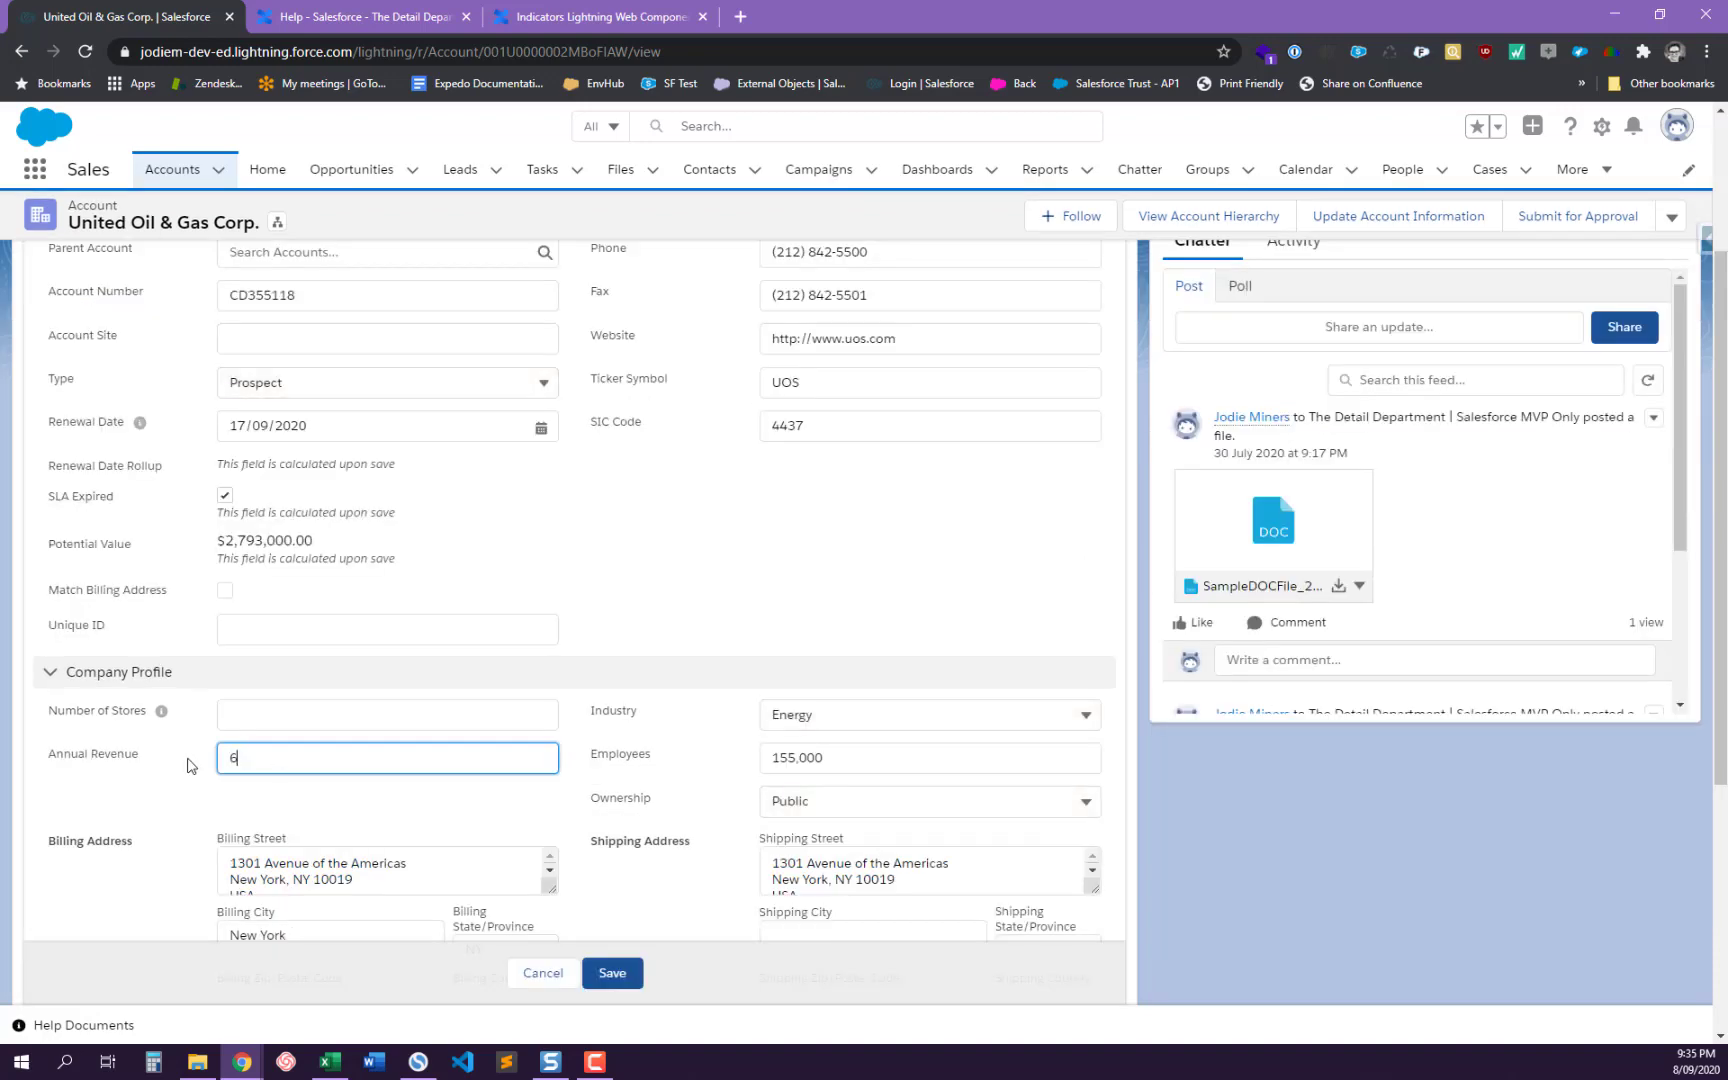
{"action": "left_click", "coordinate": [606, 970]}
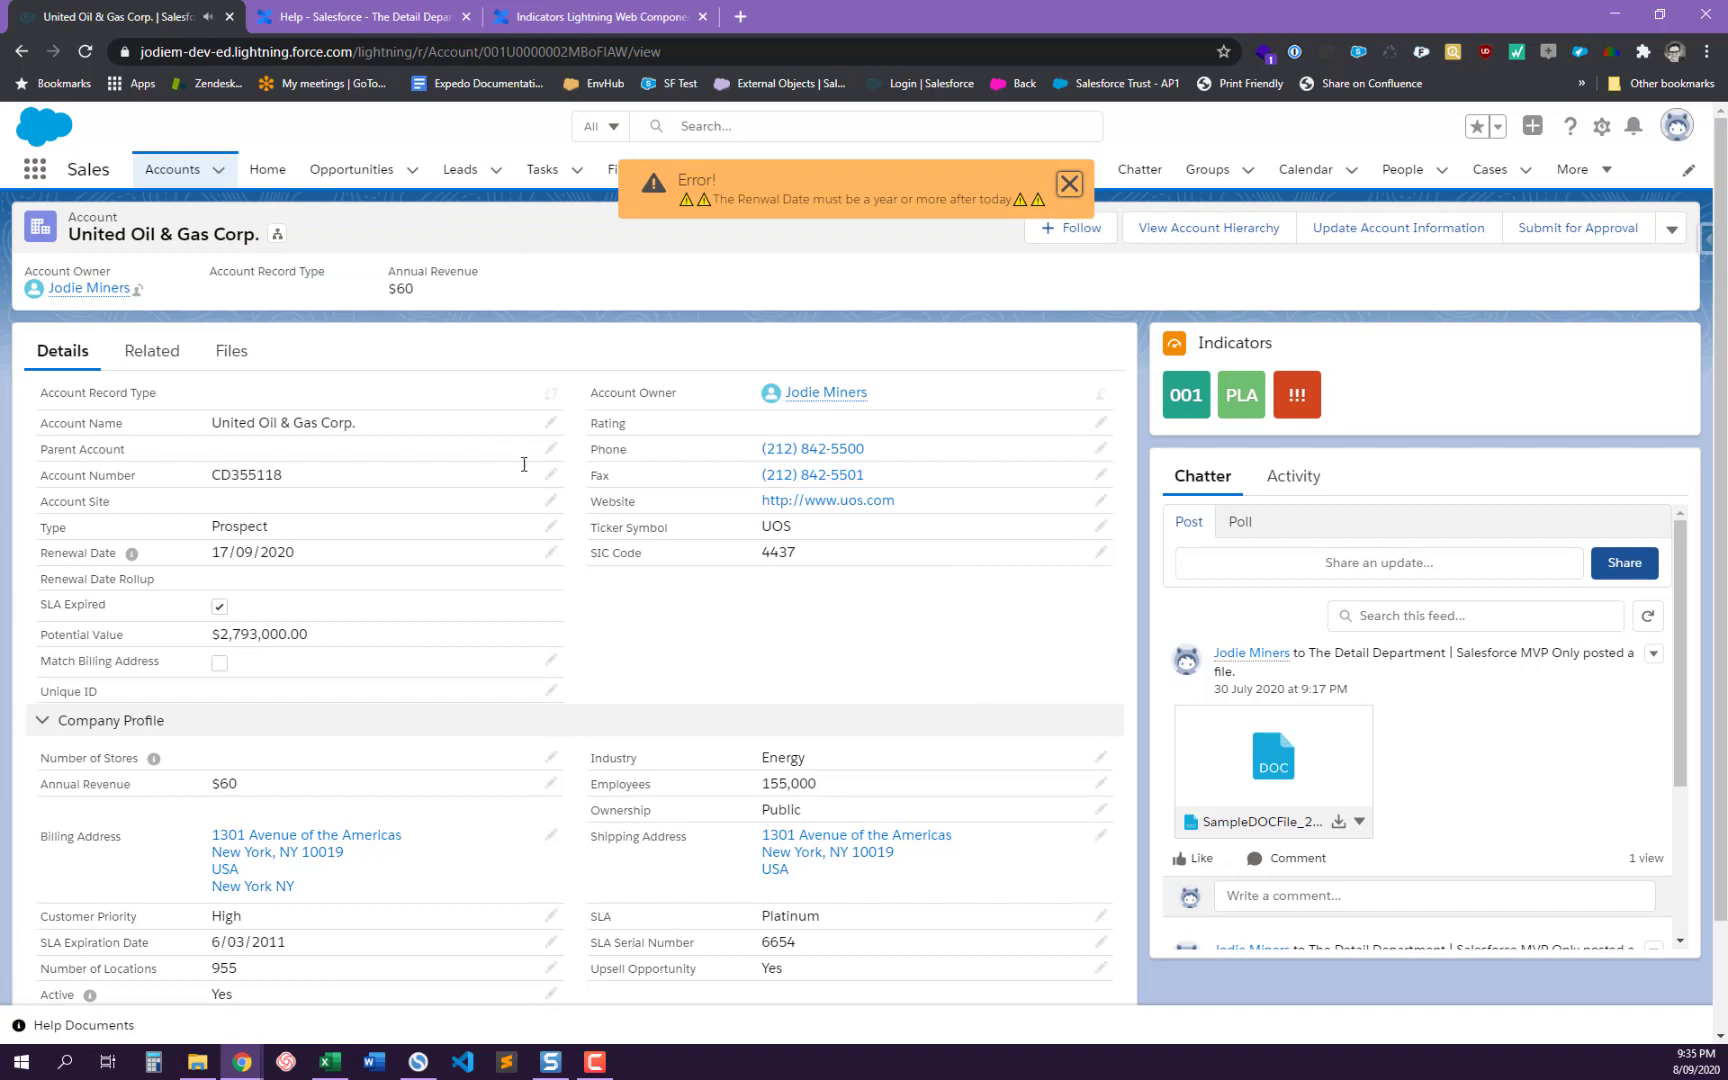
{"action": "left_click", "coordinate": [84, 52]}
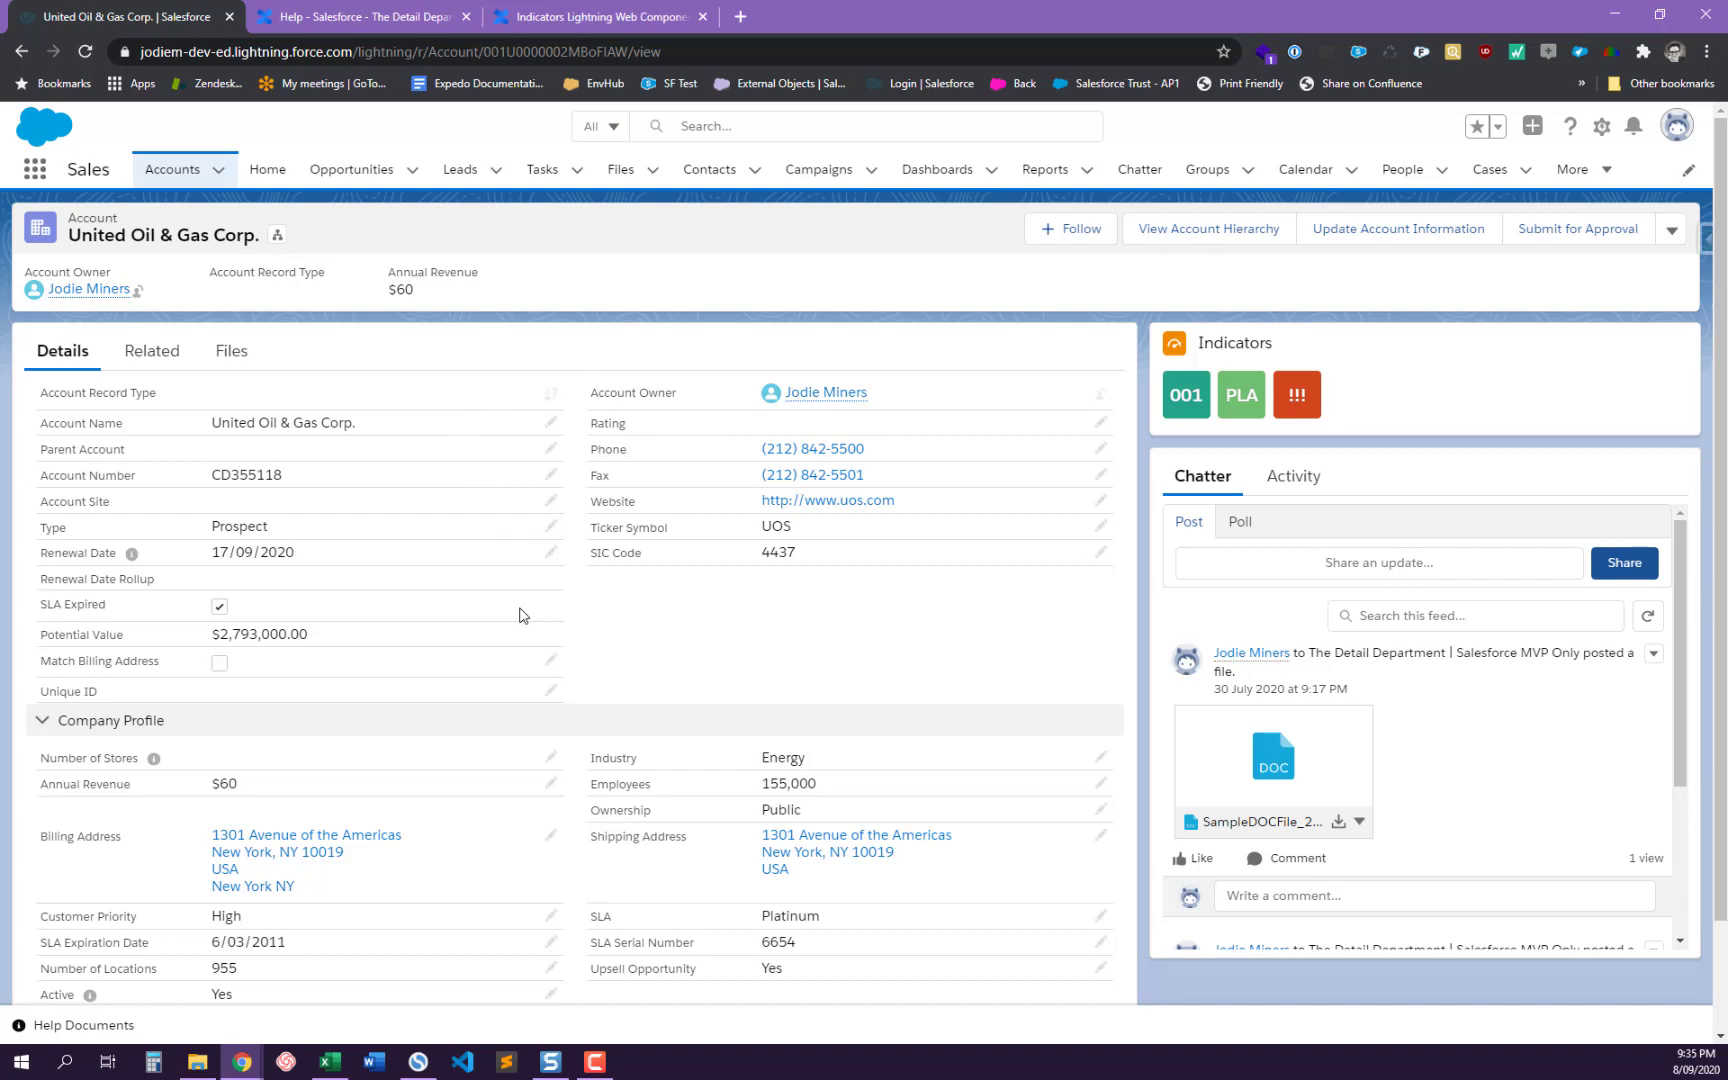
- Clear the account's Renewal Date, set its Type to --None-- and save the record
{"action": "double_click", "coordinate": [426, 528]}
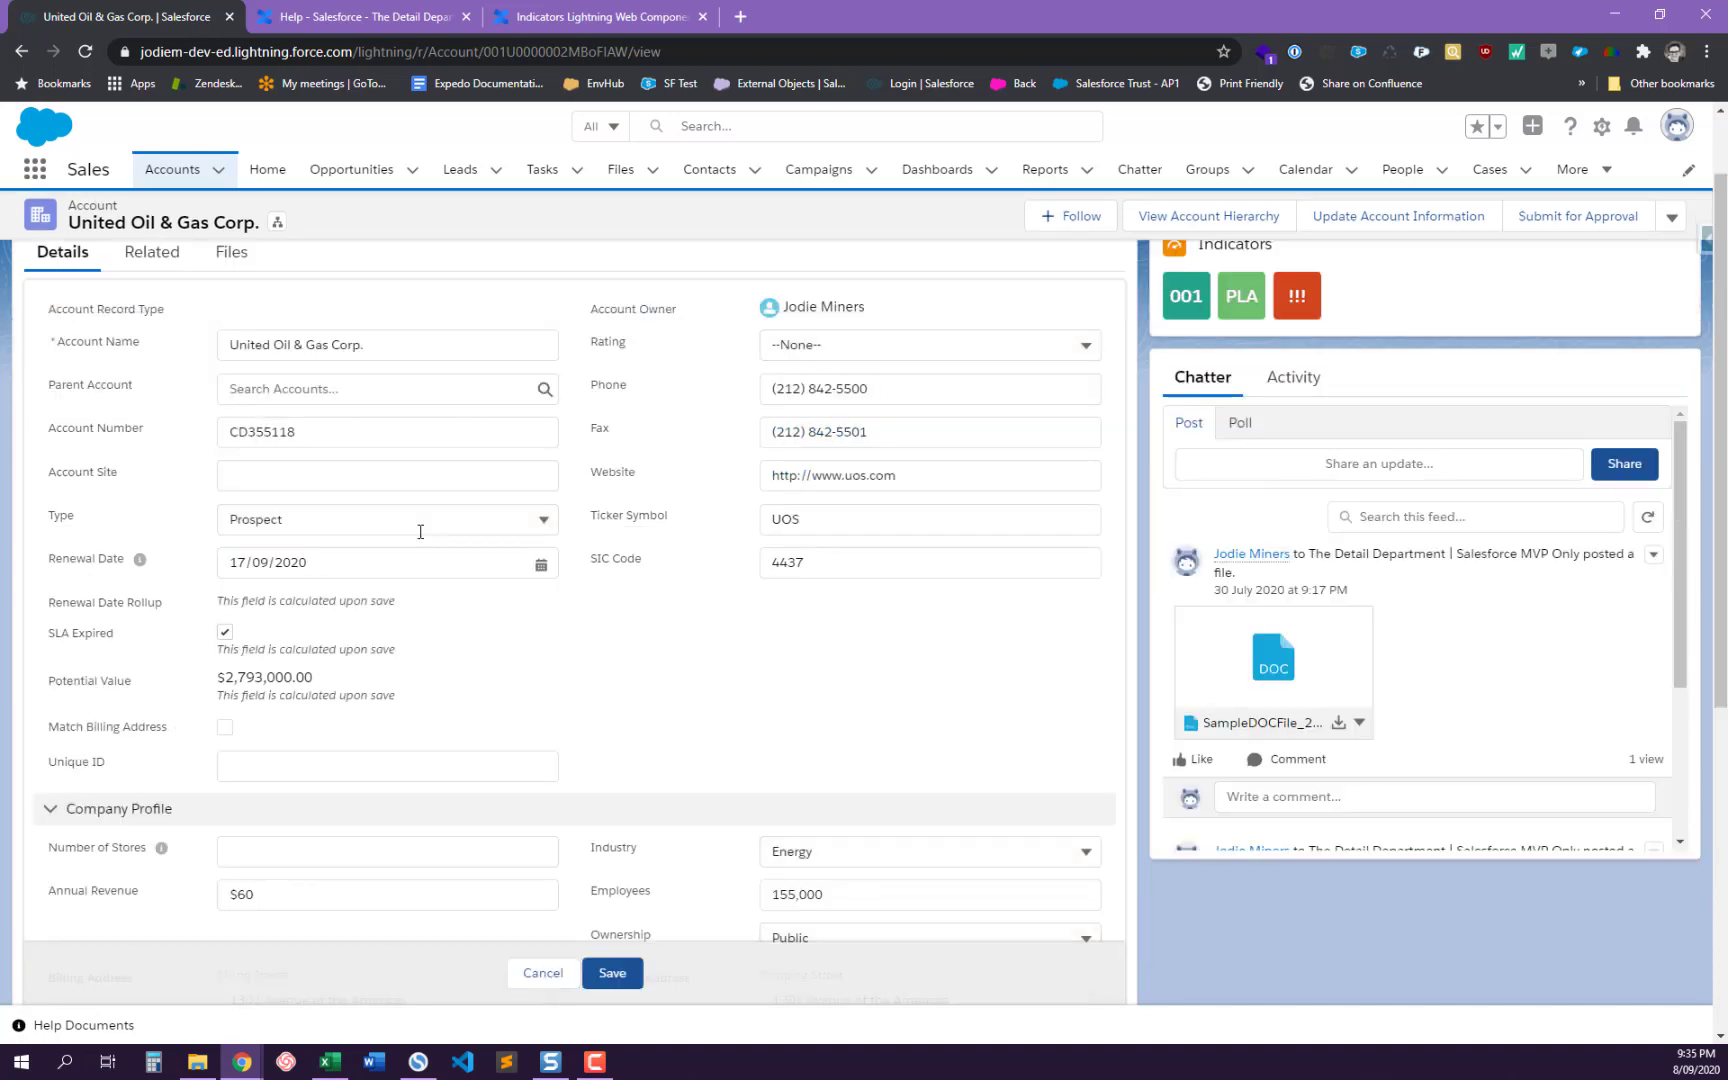
{"action": "left_click_drag", "start_coordinate": [368, 562], "coordinate": [170, 560]}
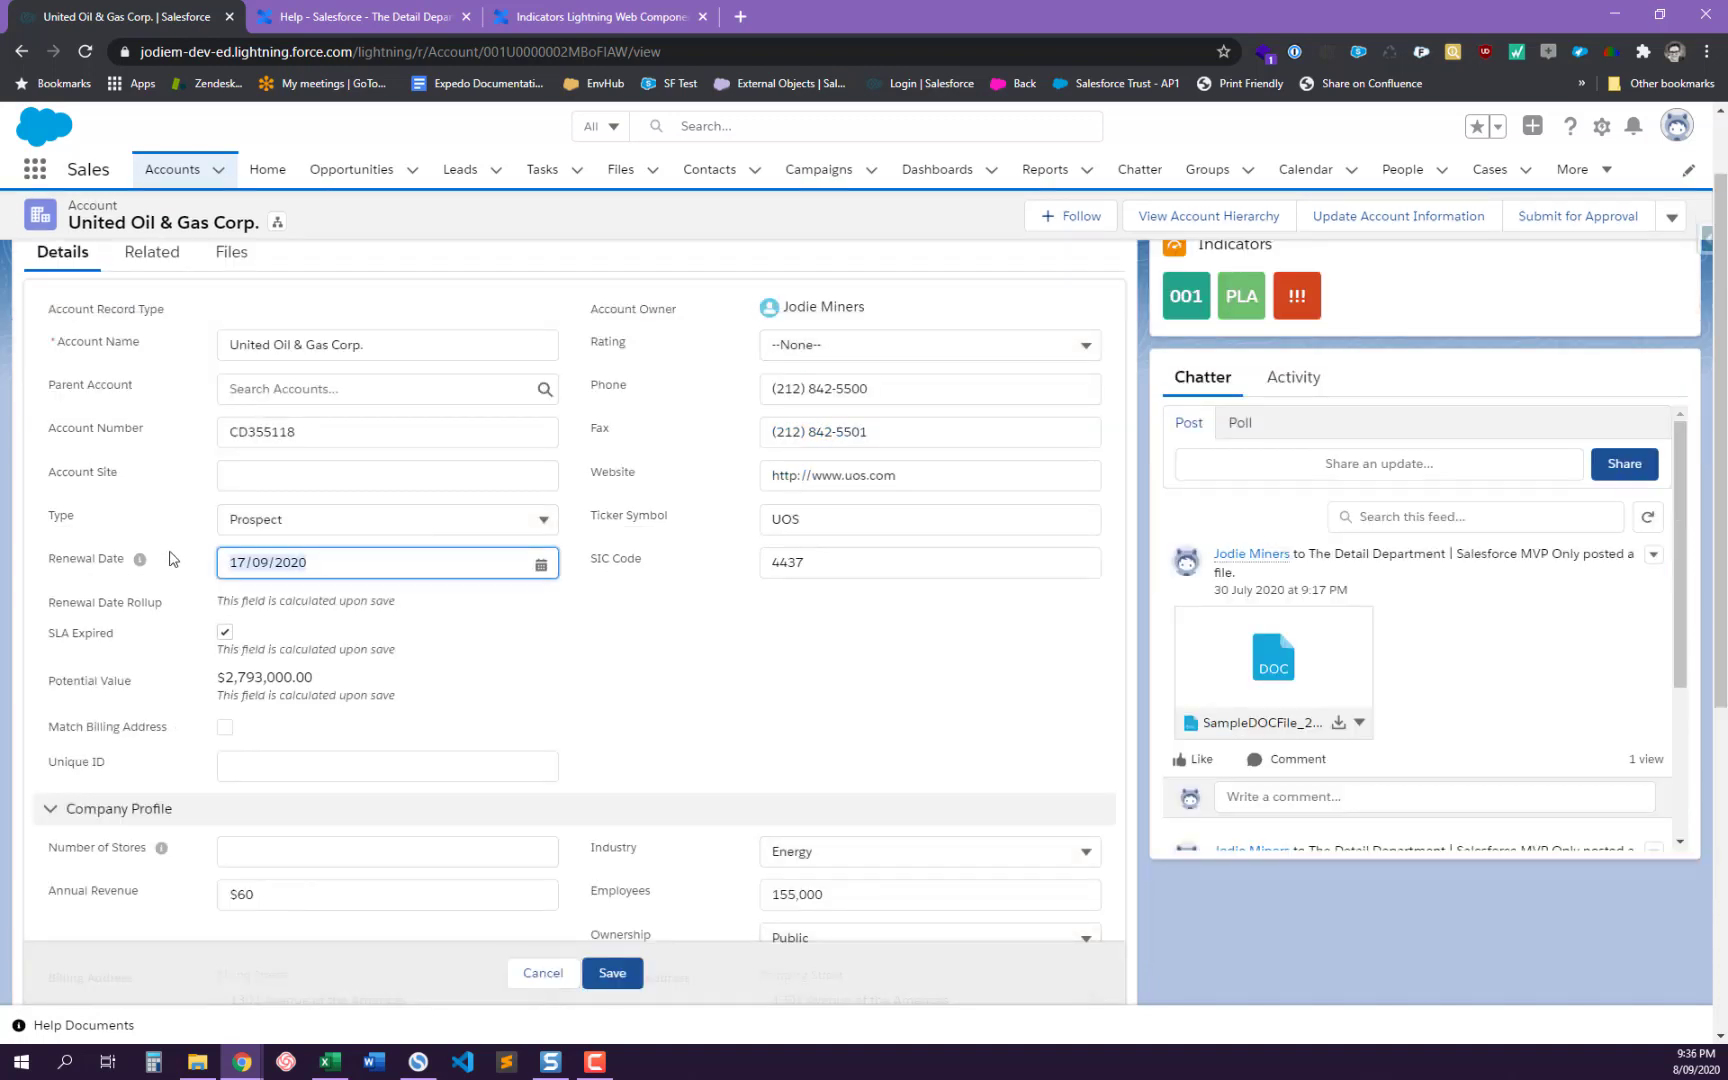
{"action": "key", "text": "BackSpace"}
{"action": "left_click", "coordinate": [309, 517]}
{"action": "left_click", "coordinate": [290, 555]}
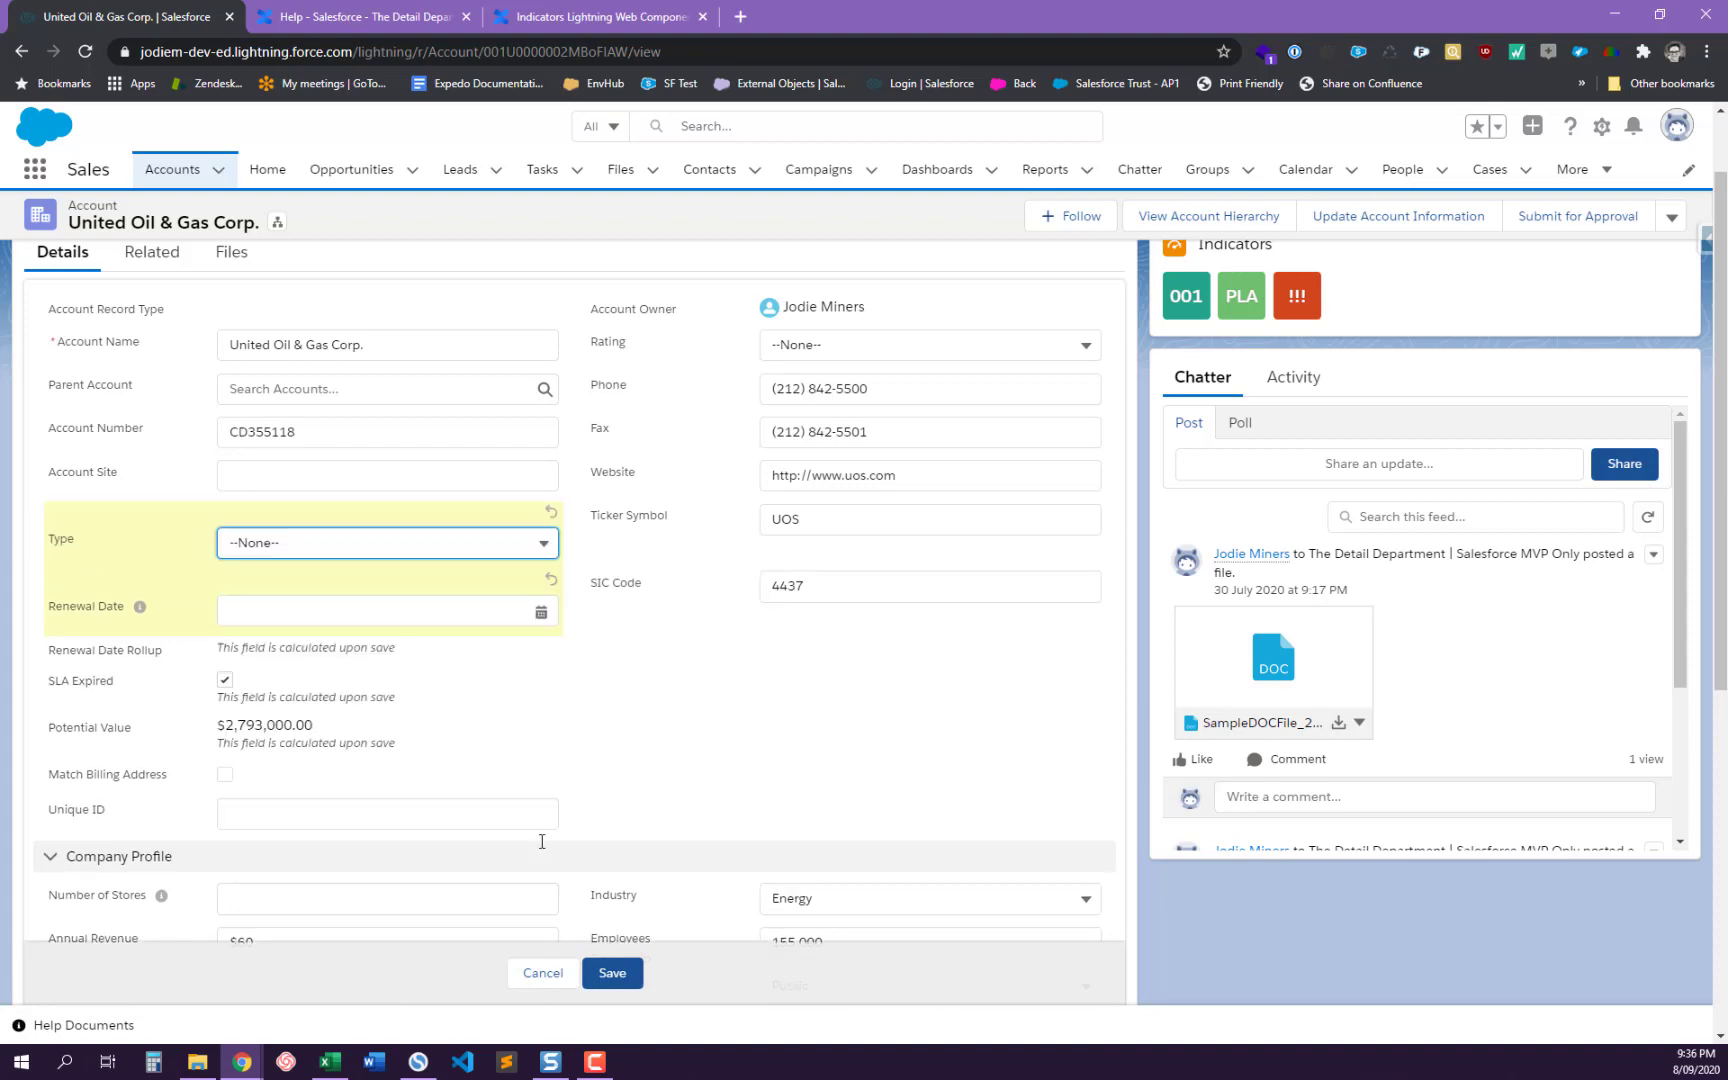
{"action": "left_click", "coordinate": [612, 973]}
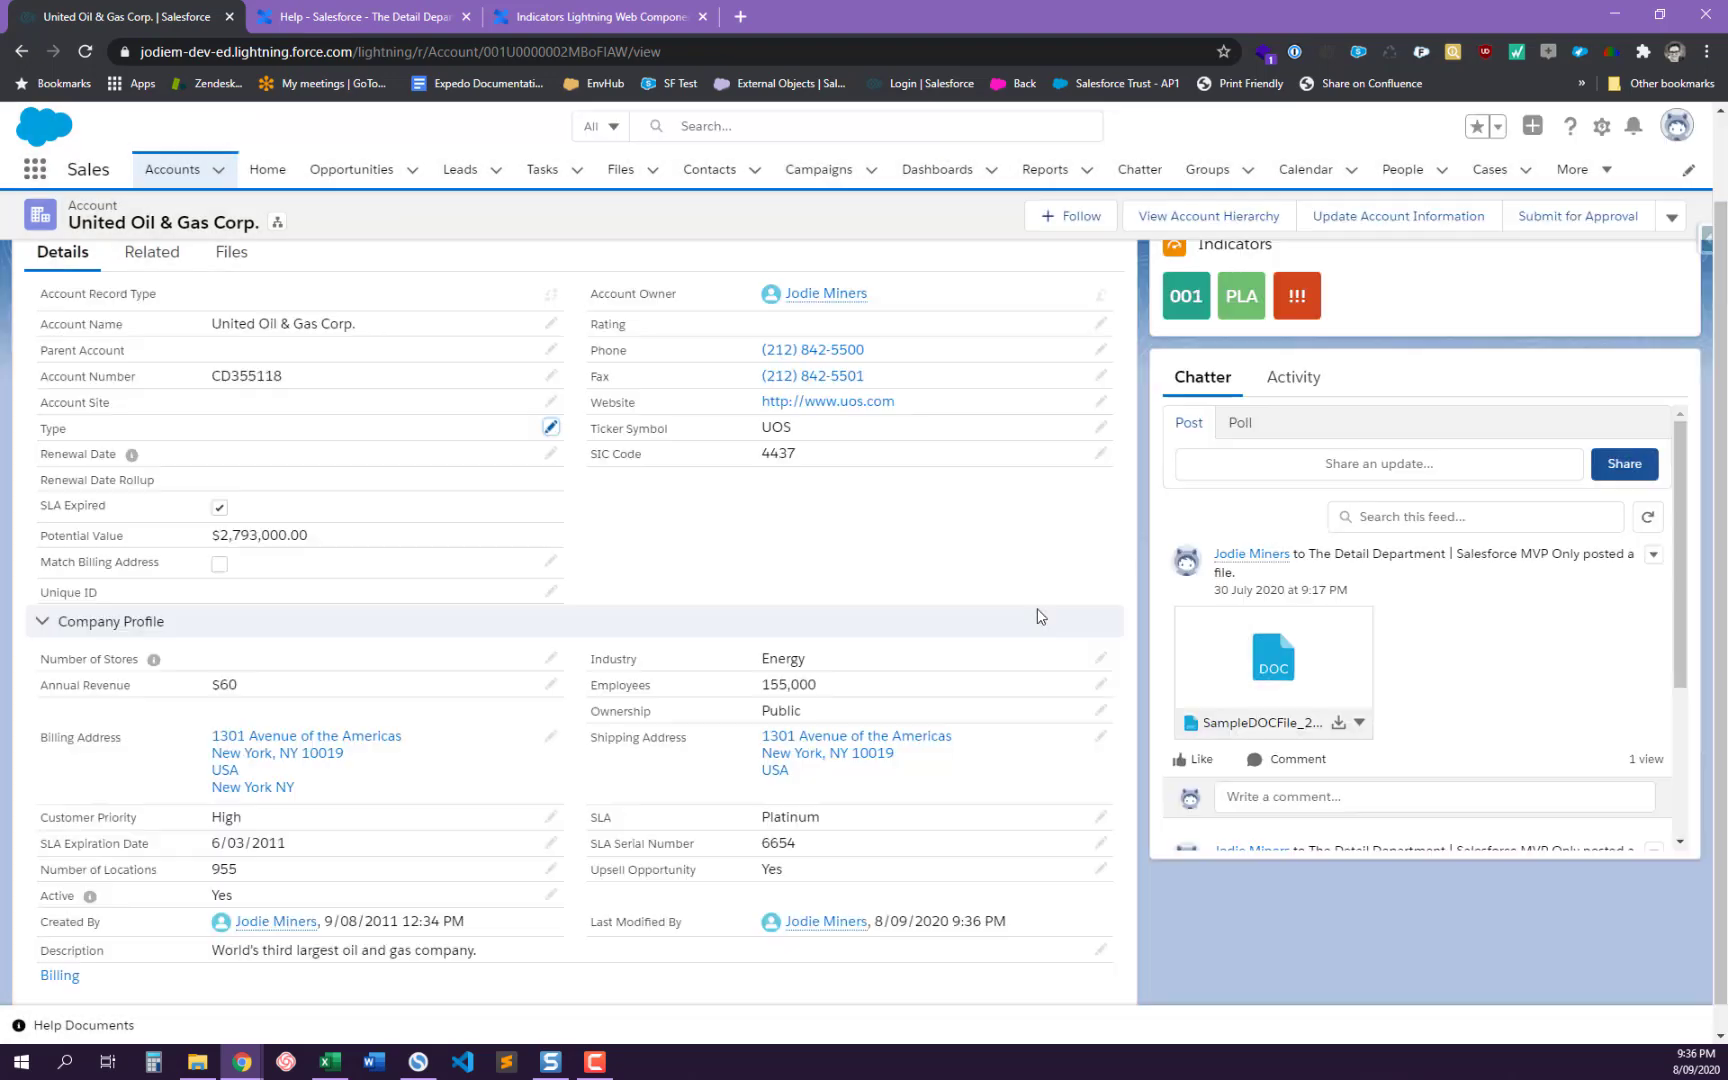
- Set the account's Rating to Hot, save the record and briefly highlight the hot rating banner text
{"action": "scroll", "coordinate": [1305, 320], "scroll_direction": "up", "scroll_amount": 1}
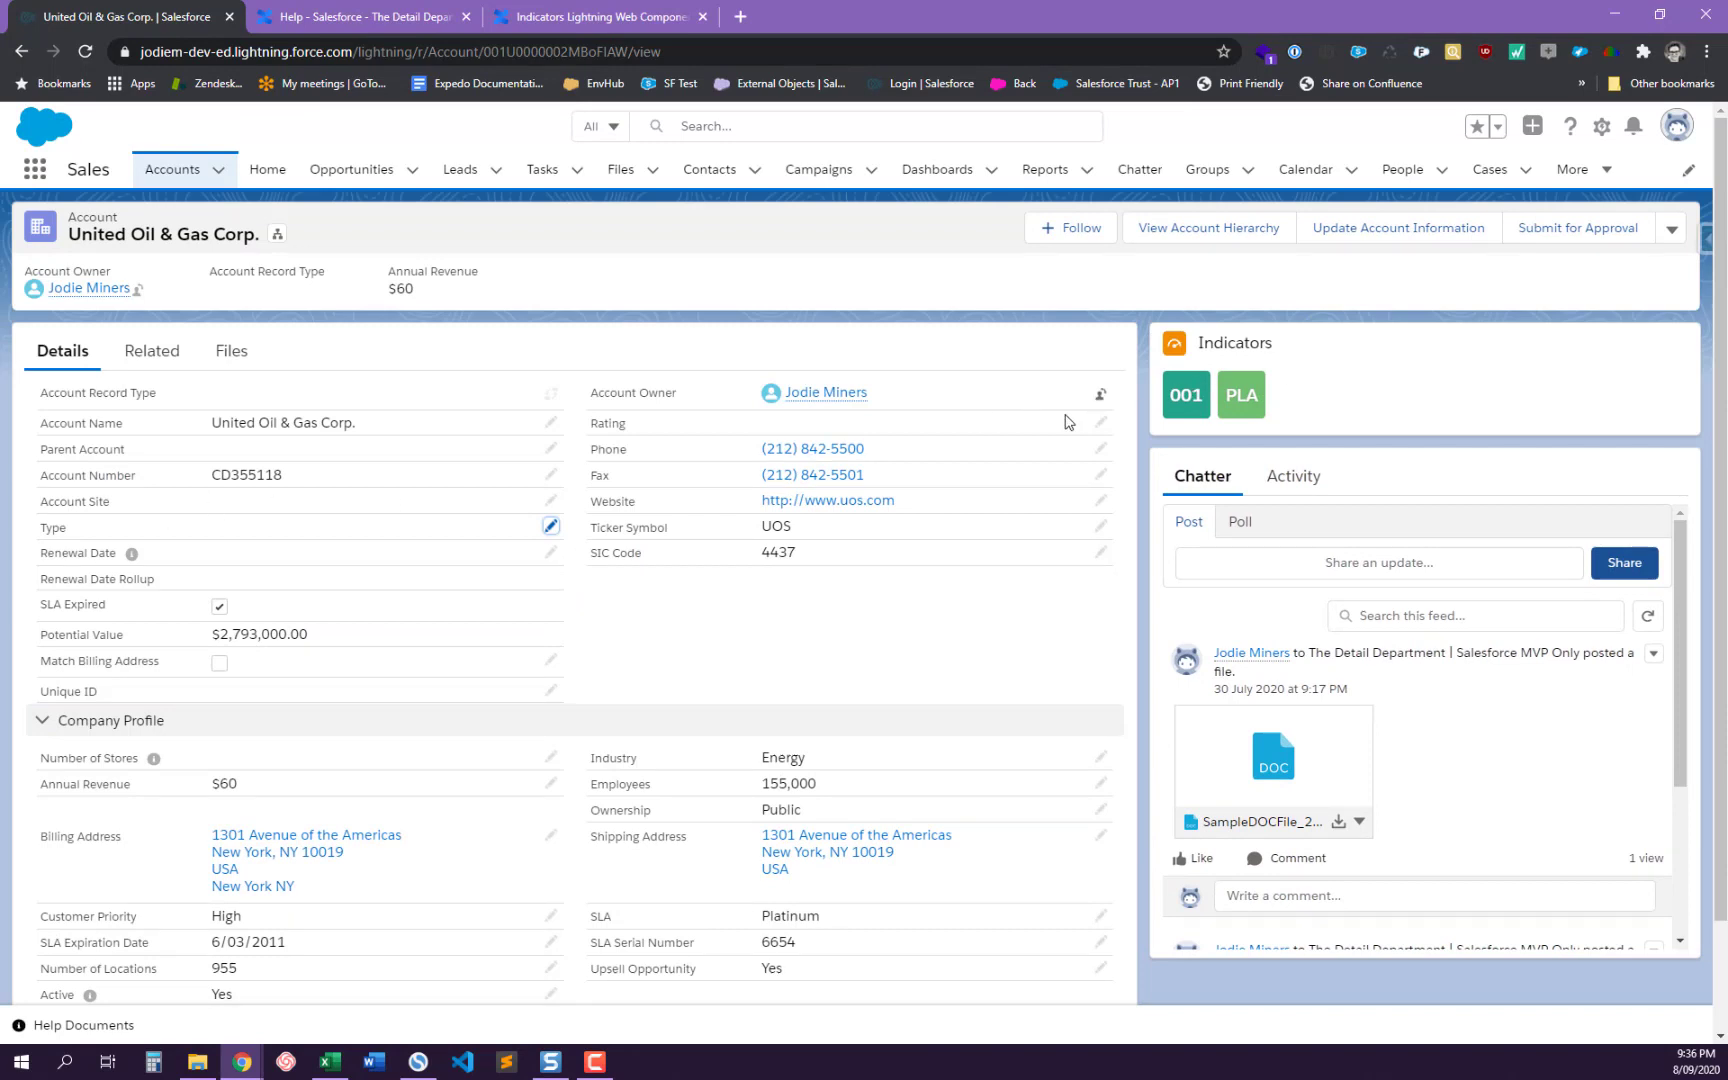
{"action": "left_click", "coordinate": [1100, 422]}
{"action": "left_click", "coordinate": [875, 439]}
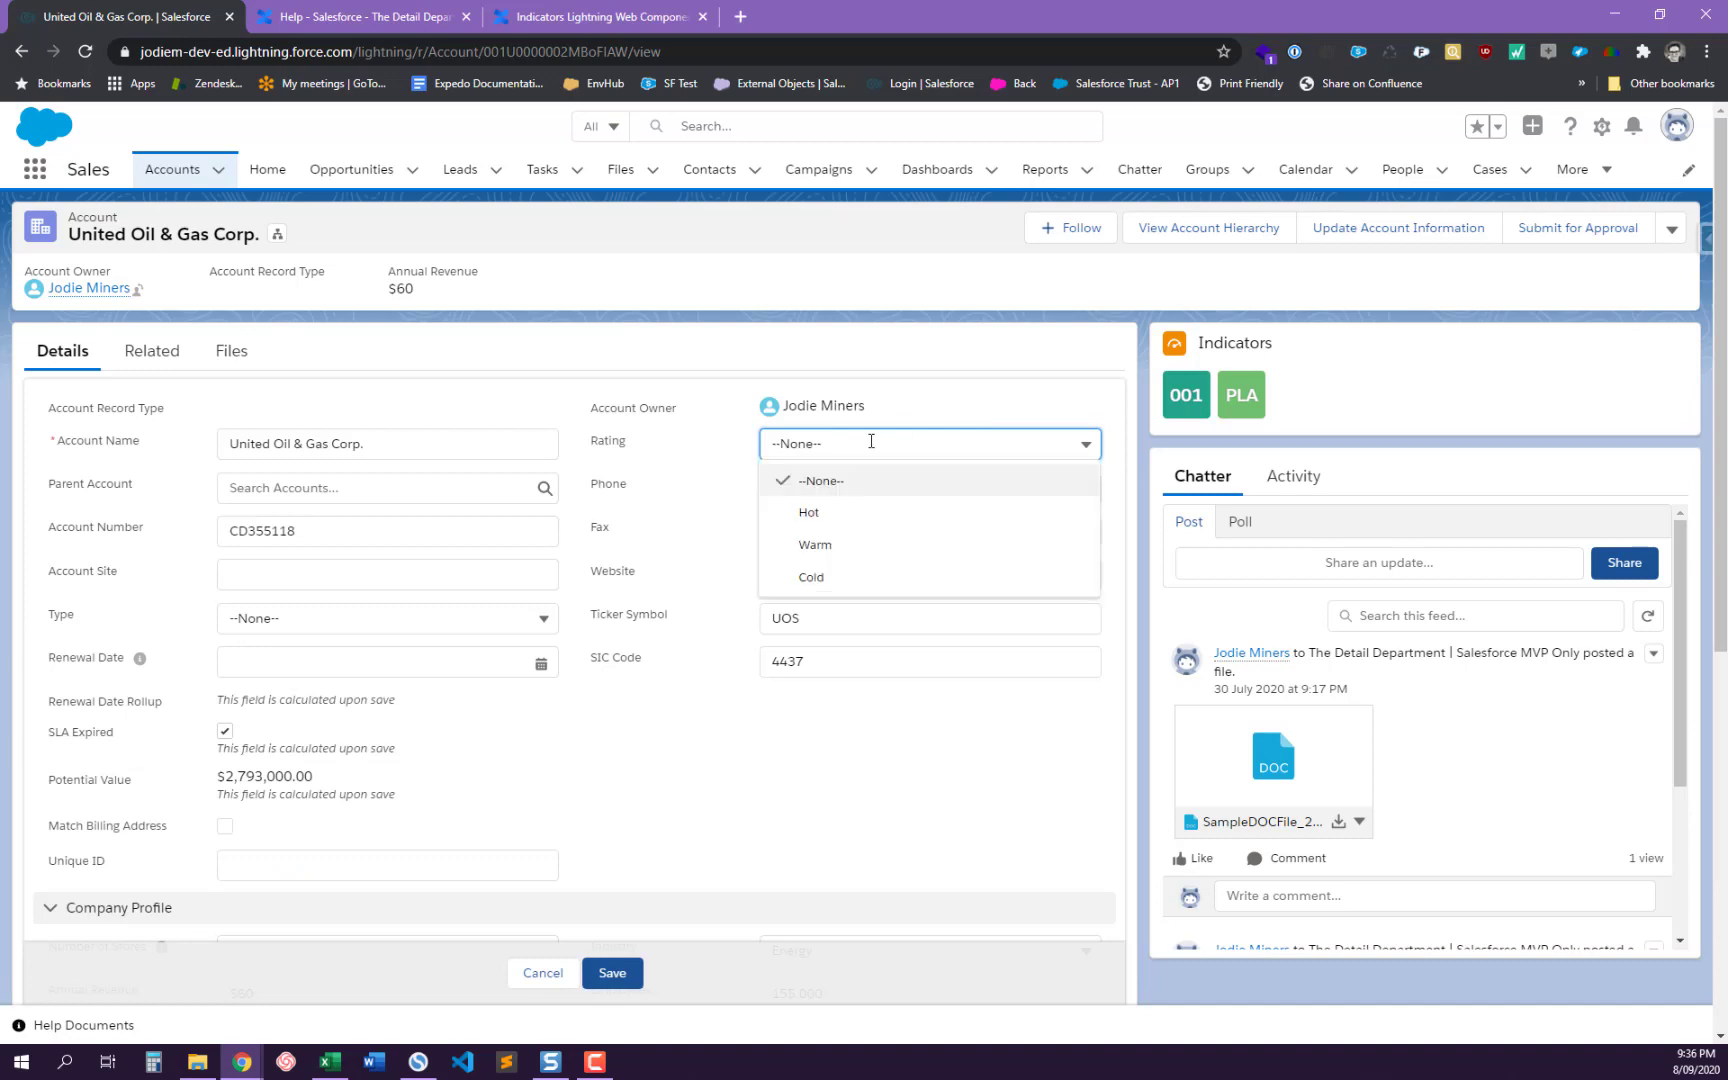
{"action": "left_click", "coordinate": [804, 511]}
{"action": "left_click", "coordinate": [611, 971]}
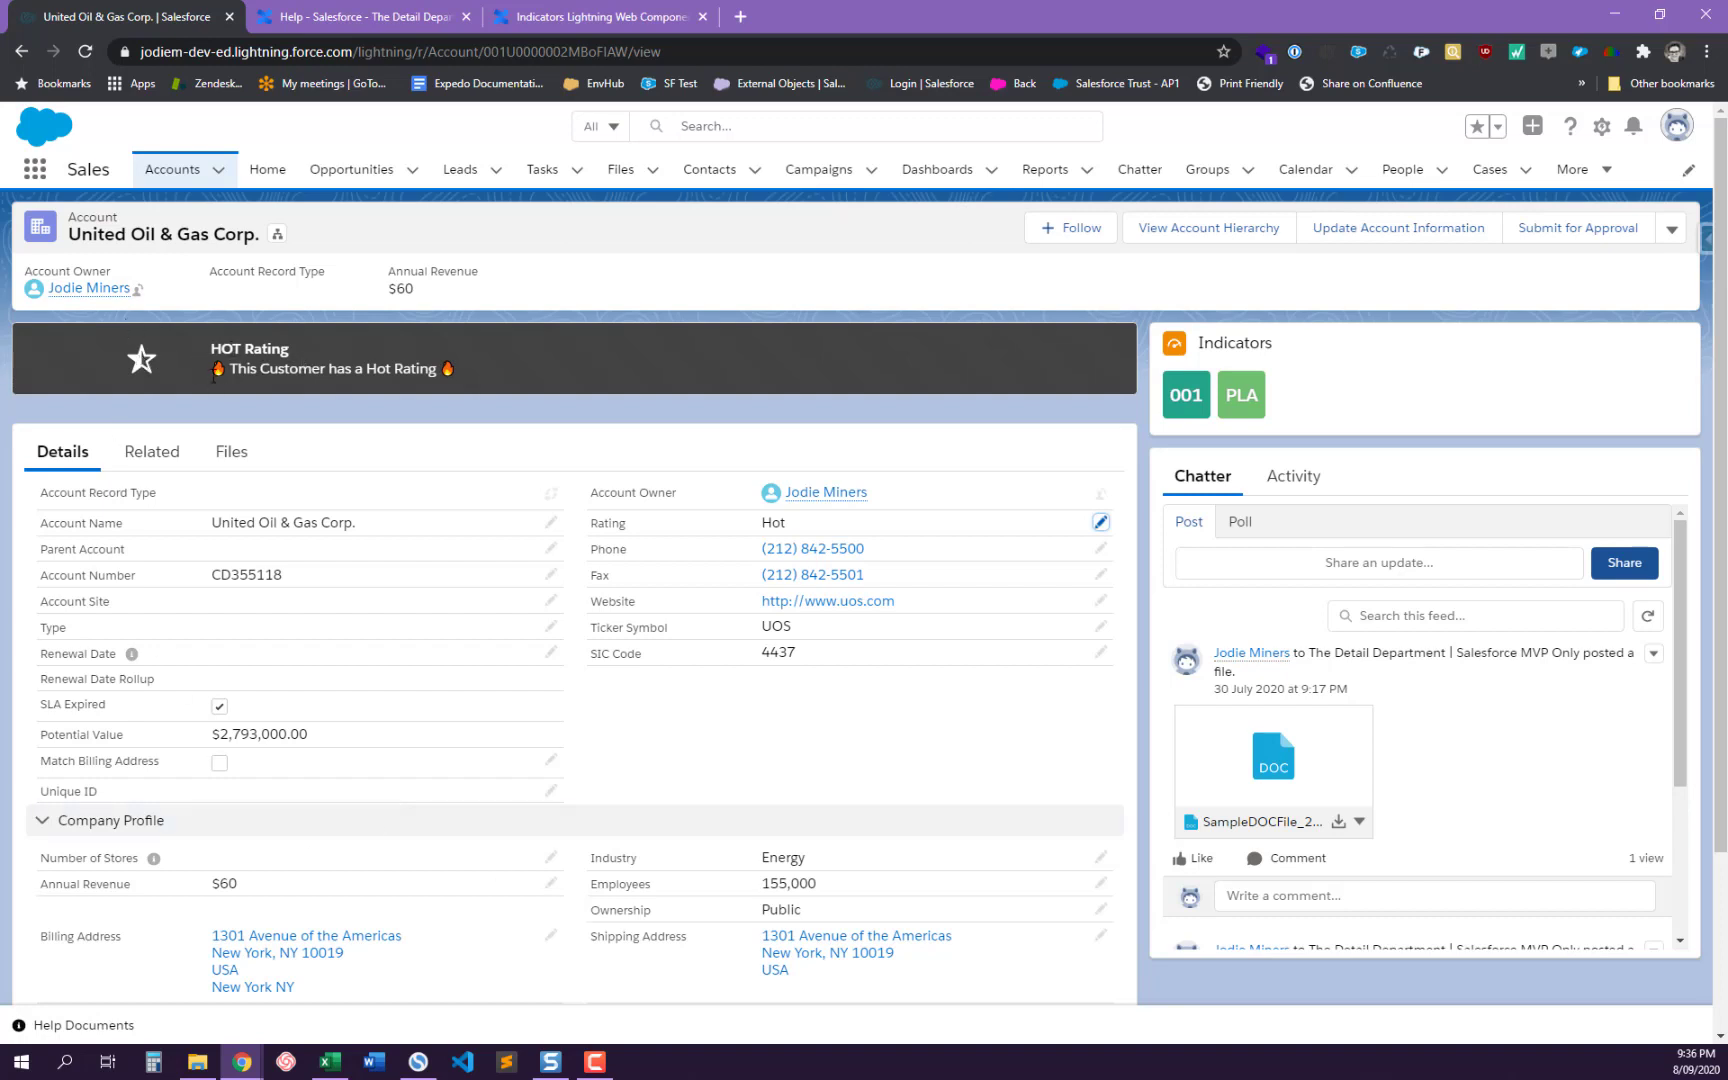
{"action": "left_click_drag", "start_coordinate": [213, 372], "coordinate": [486, 388]}
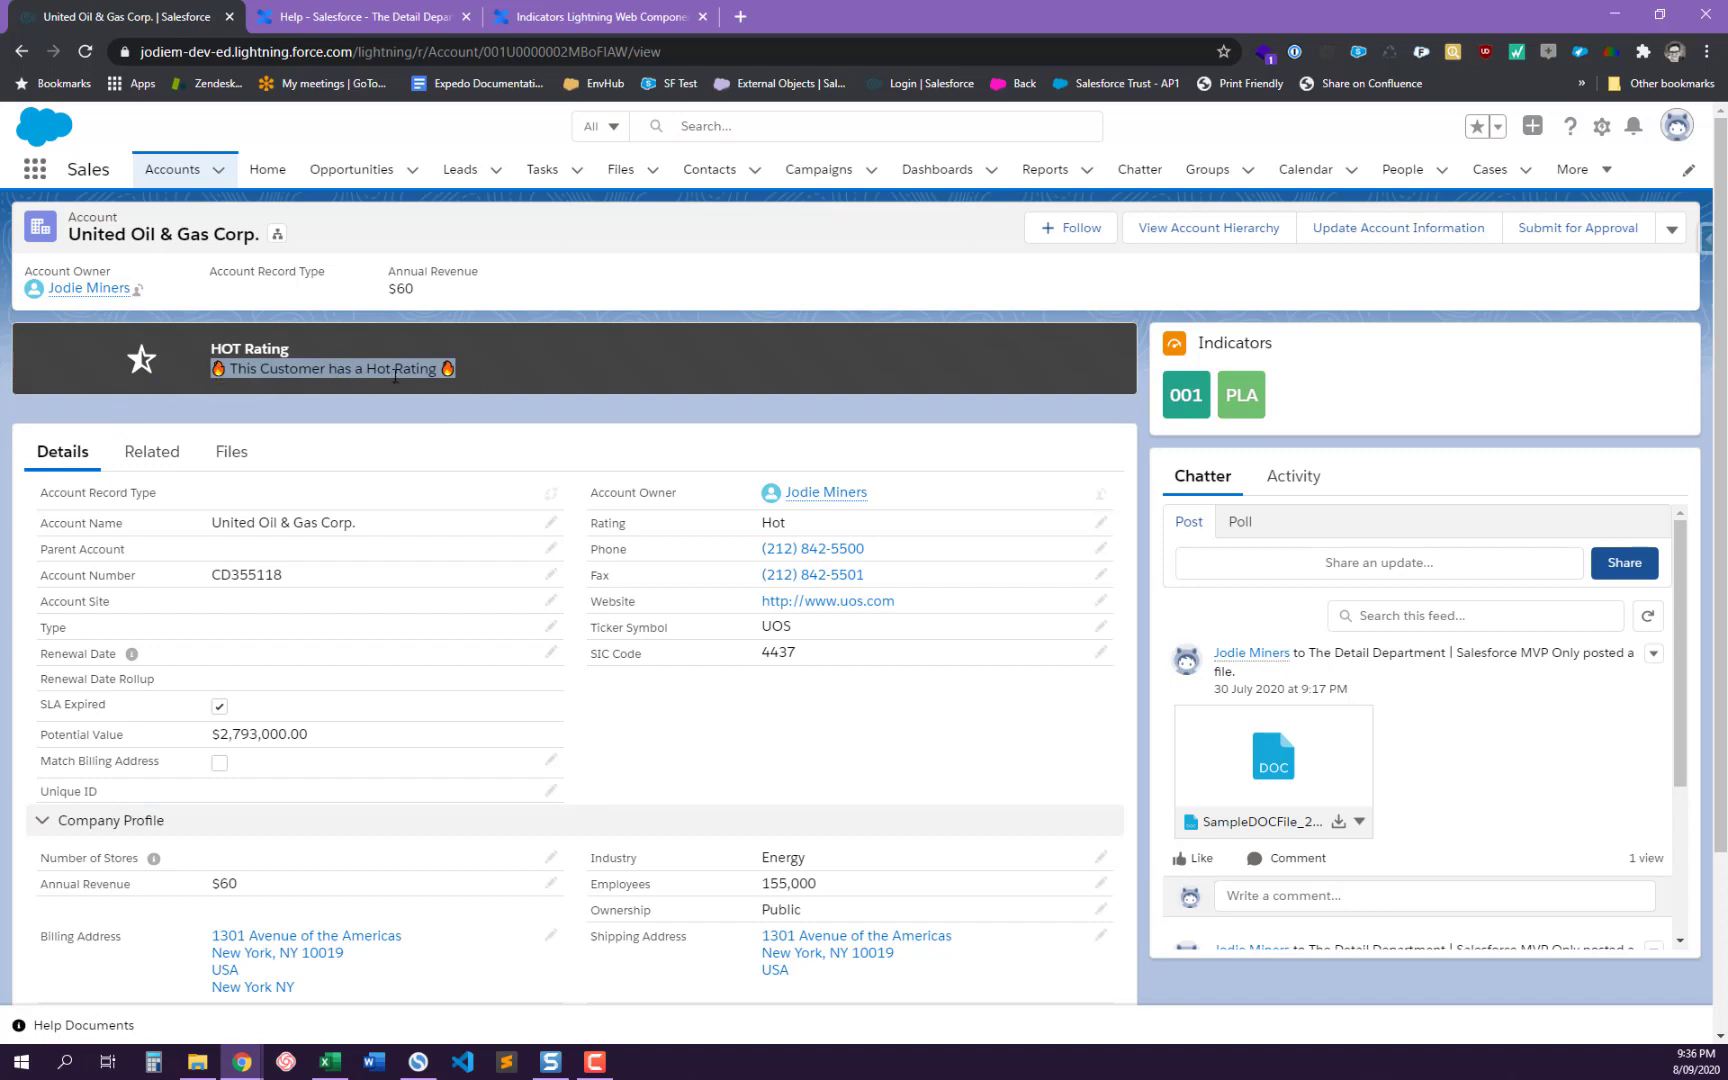
{"action": "left_click", "coordinate": [582, 378]}
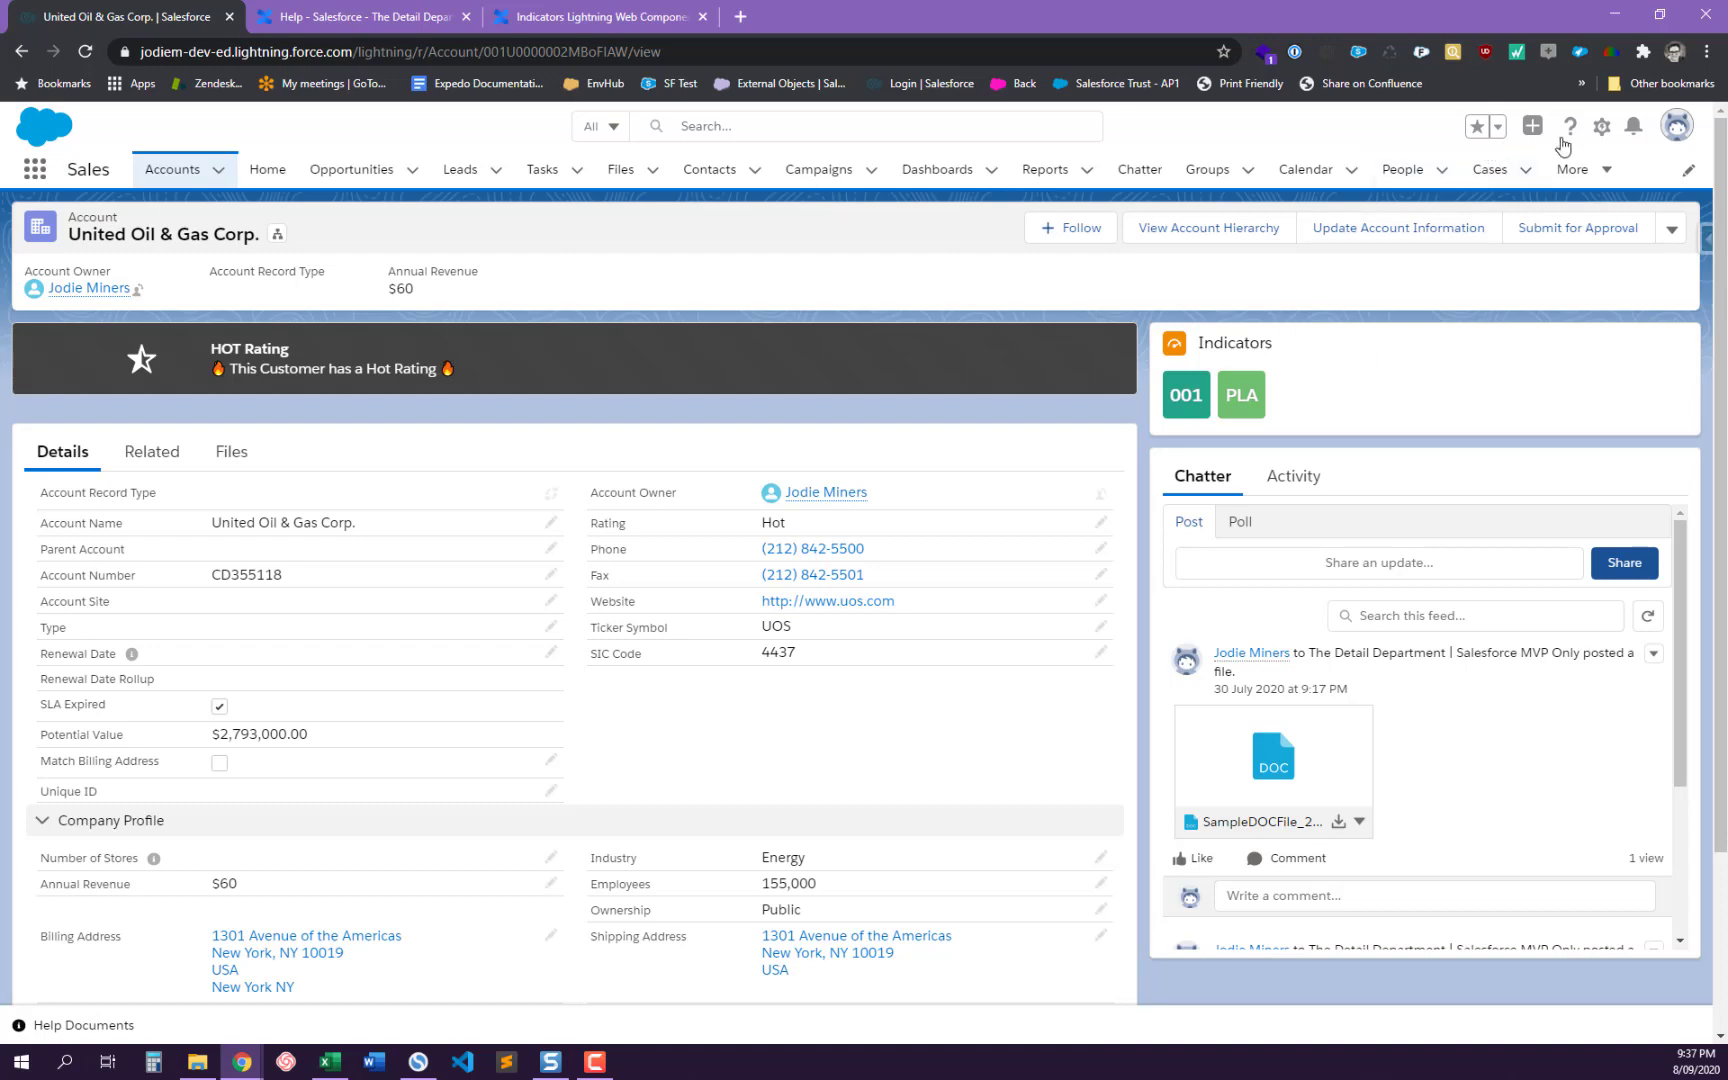
- Open the account record page in Lightning App Builder and consult the Alert Options list on the Confluence help page
{"action": "left_click", "coordinate": [1601, 127]}
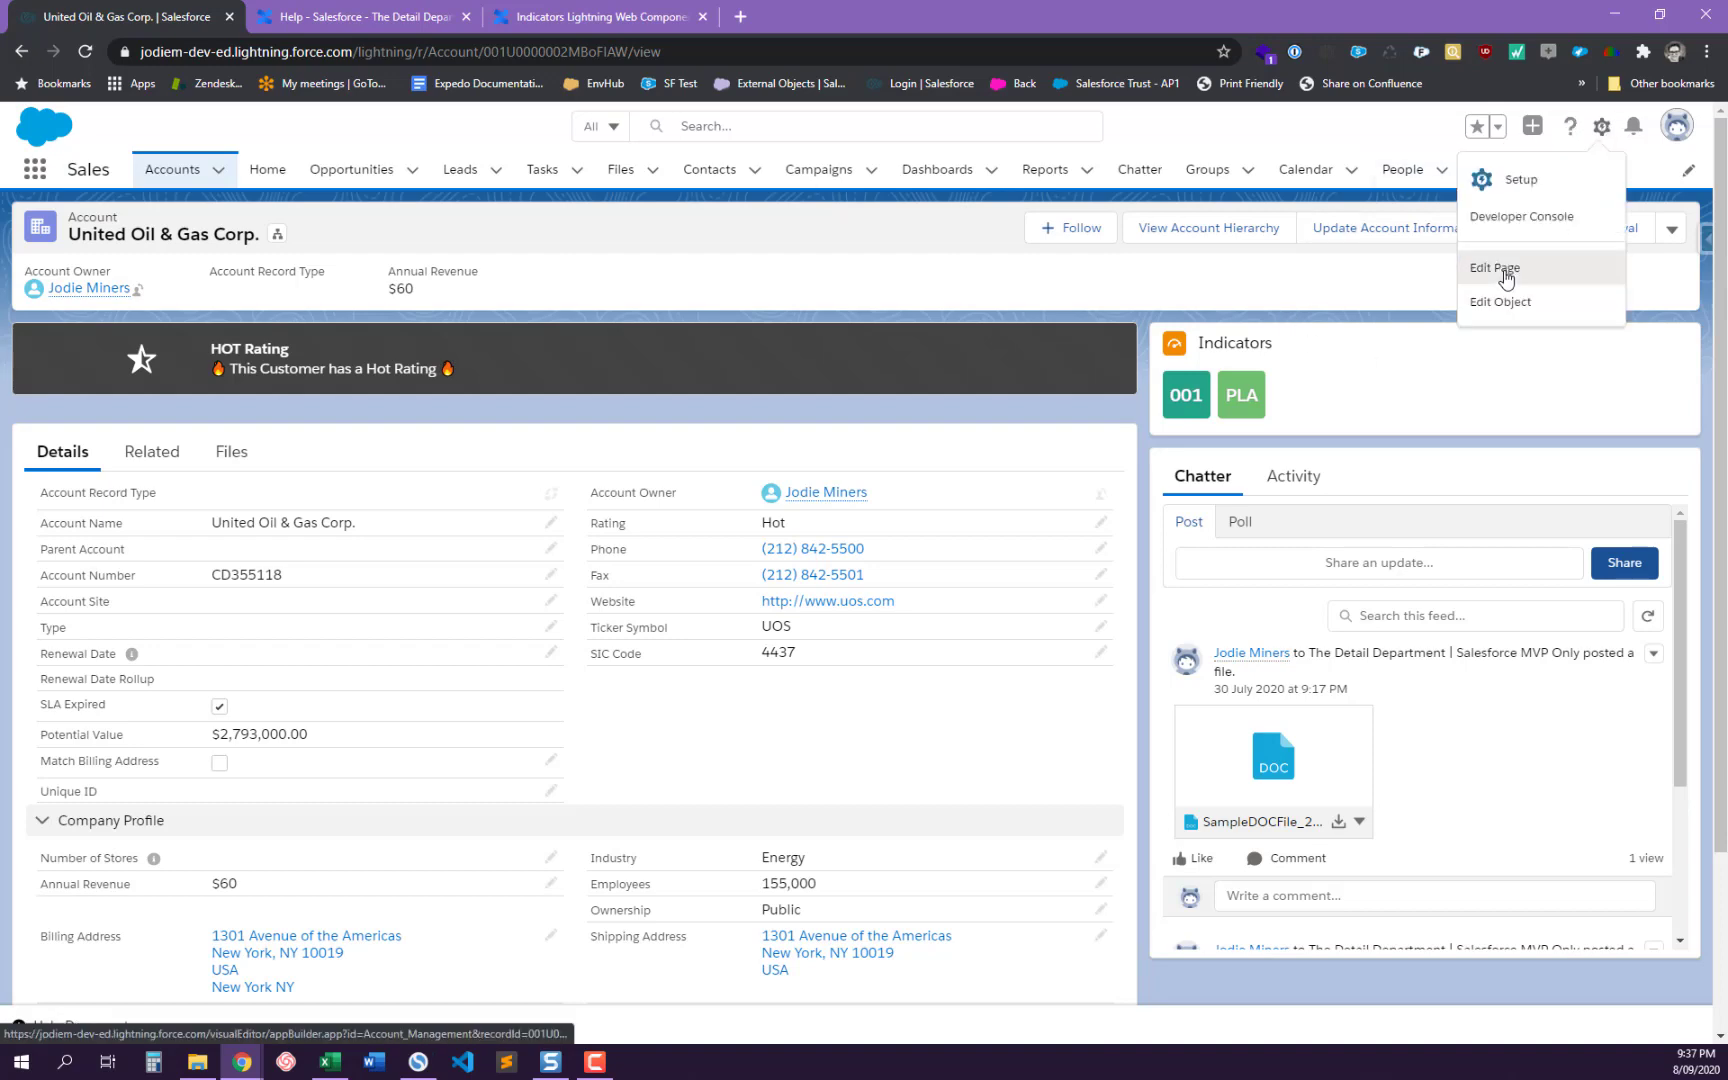
{"action": "left_click", "coordinate": [1506, 277]}
{"action": "left_click", "coordinate": [379, 18]}
{"action": "scroll", "coordinate": [735, 614], "scroll_direction": "down", "scroll_amount": 5}
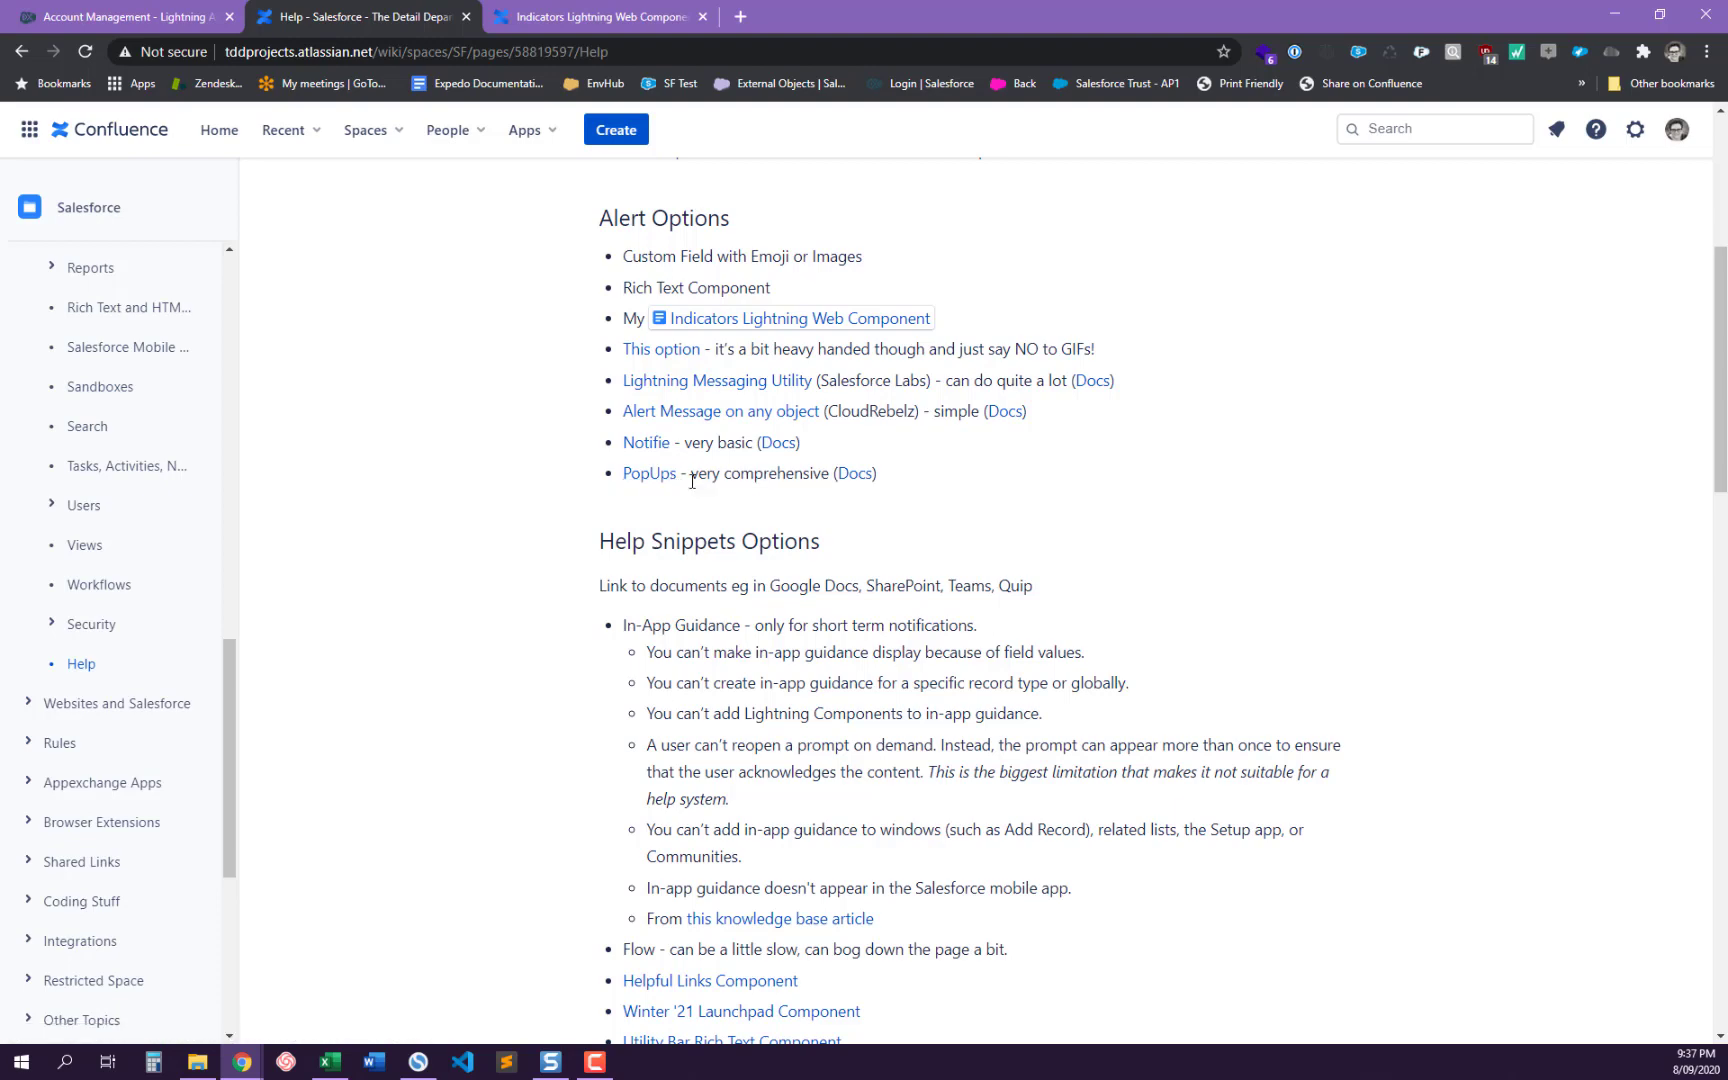
{"action": "key", "text": "ctrl+shift+Tab"}
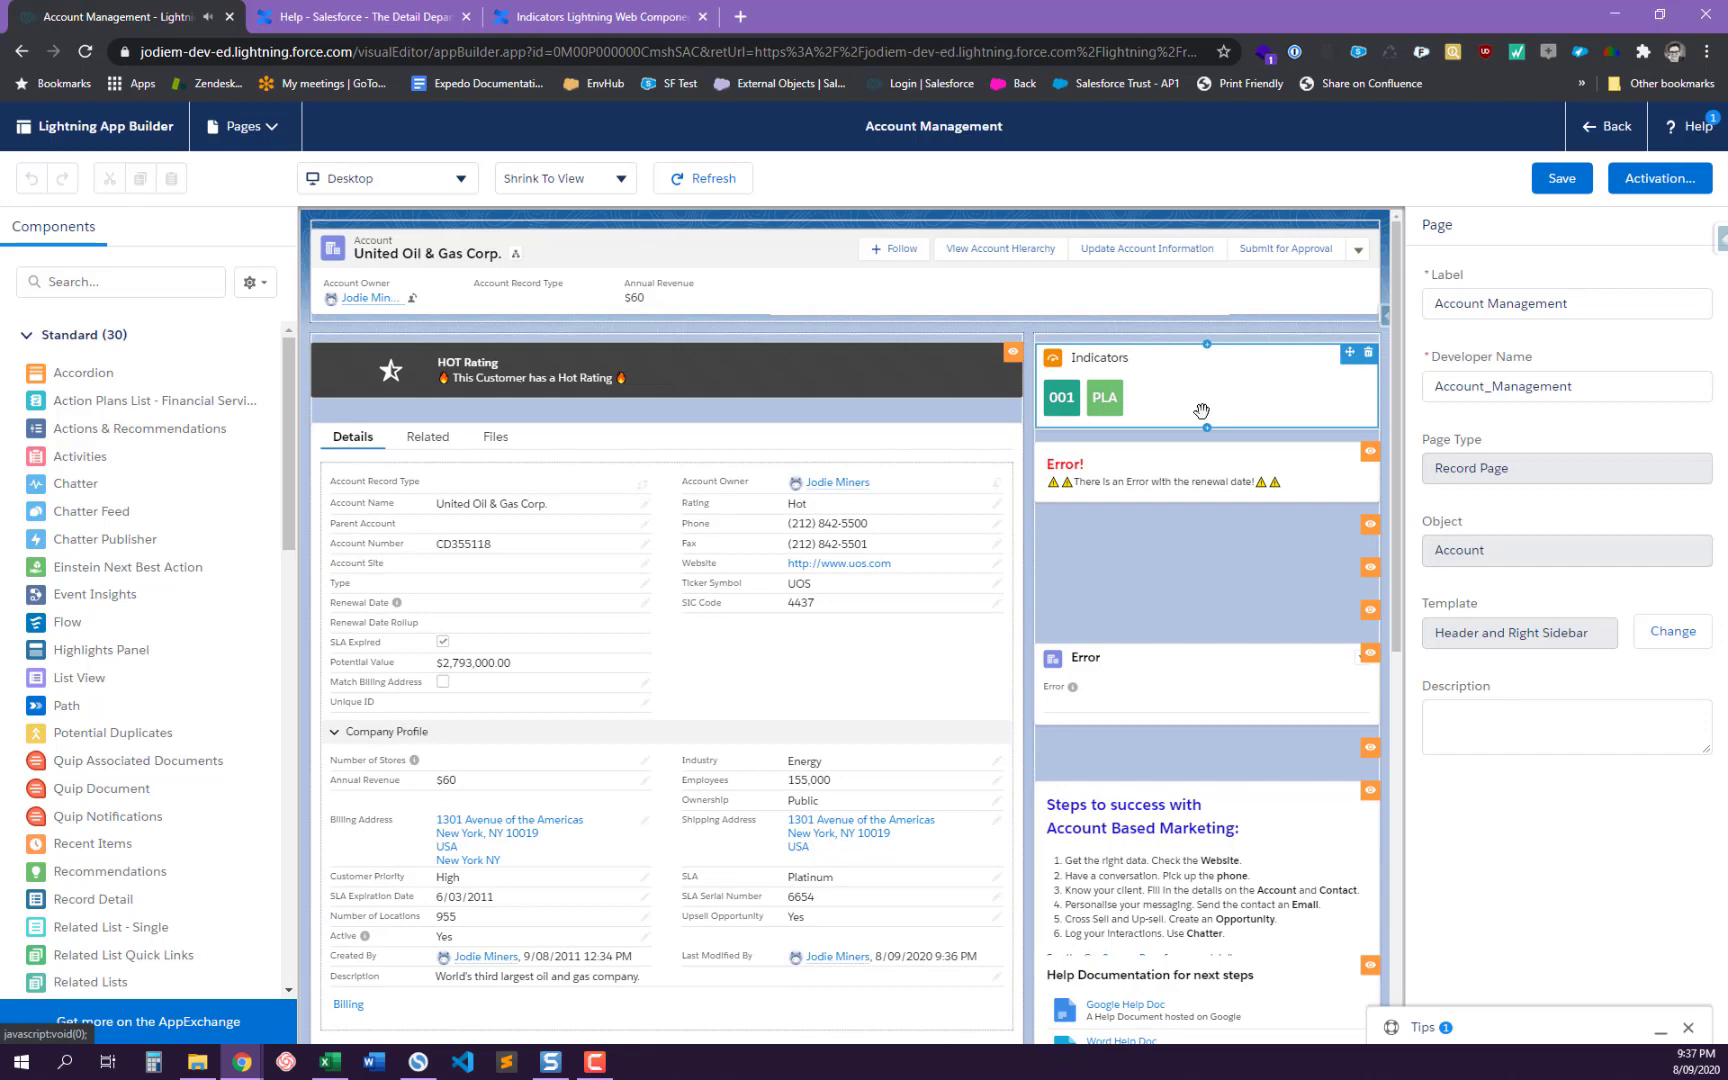
- Turn off Play Sound for the toast PopUp component directly below the red Error! text
{"action": "left_click_drag", "start_coordinate": [1201, 409], "coordinate": [1179, 530]}
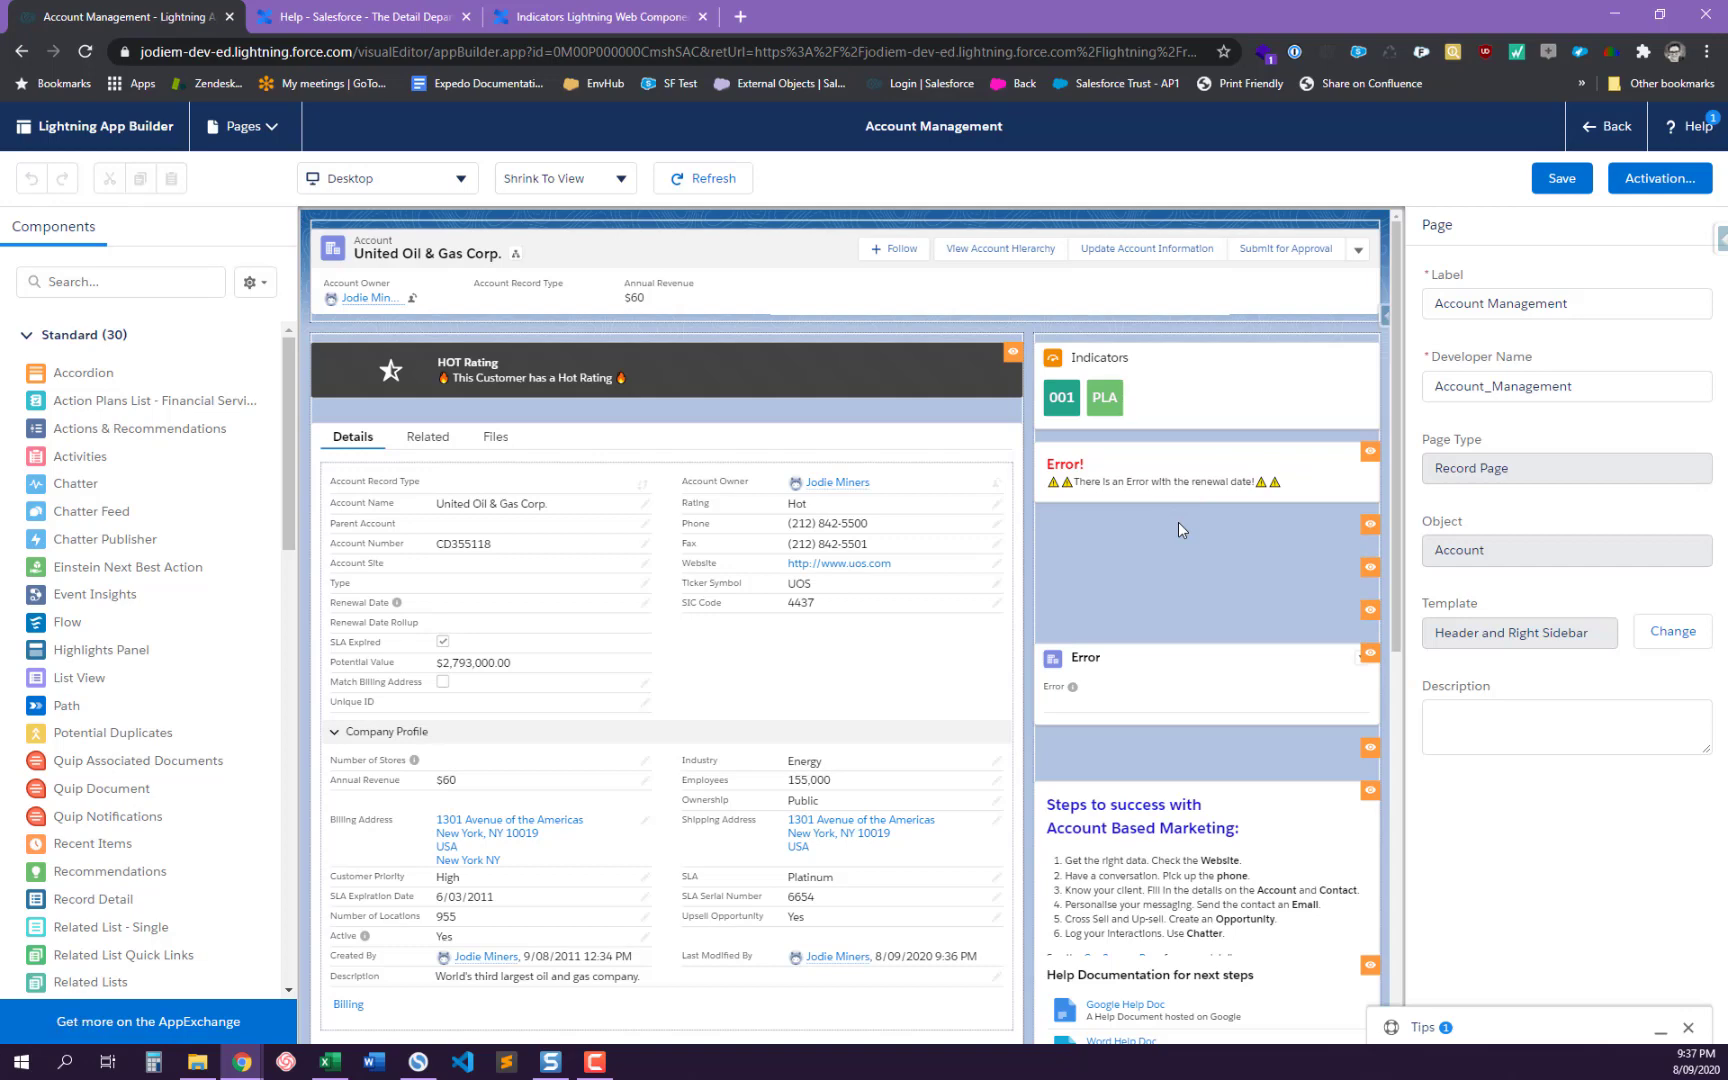
{"action": "left_click", "coordinate": [1179, 524]}
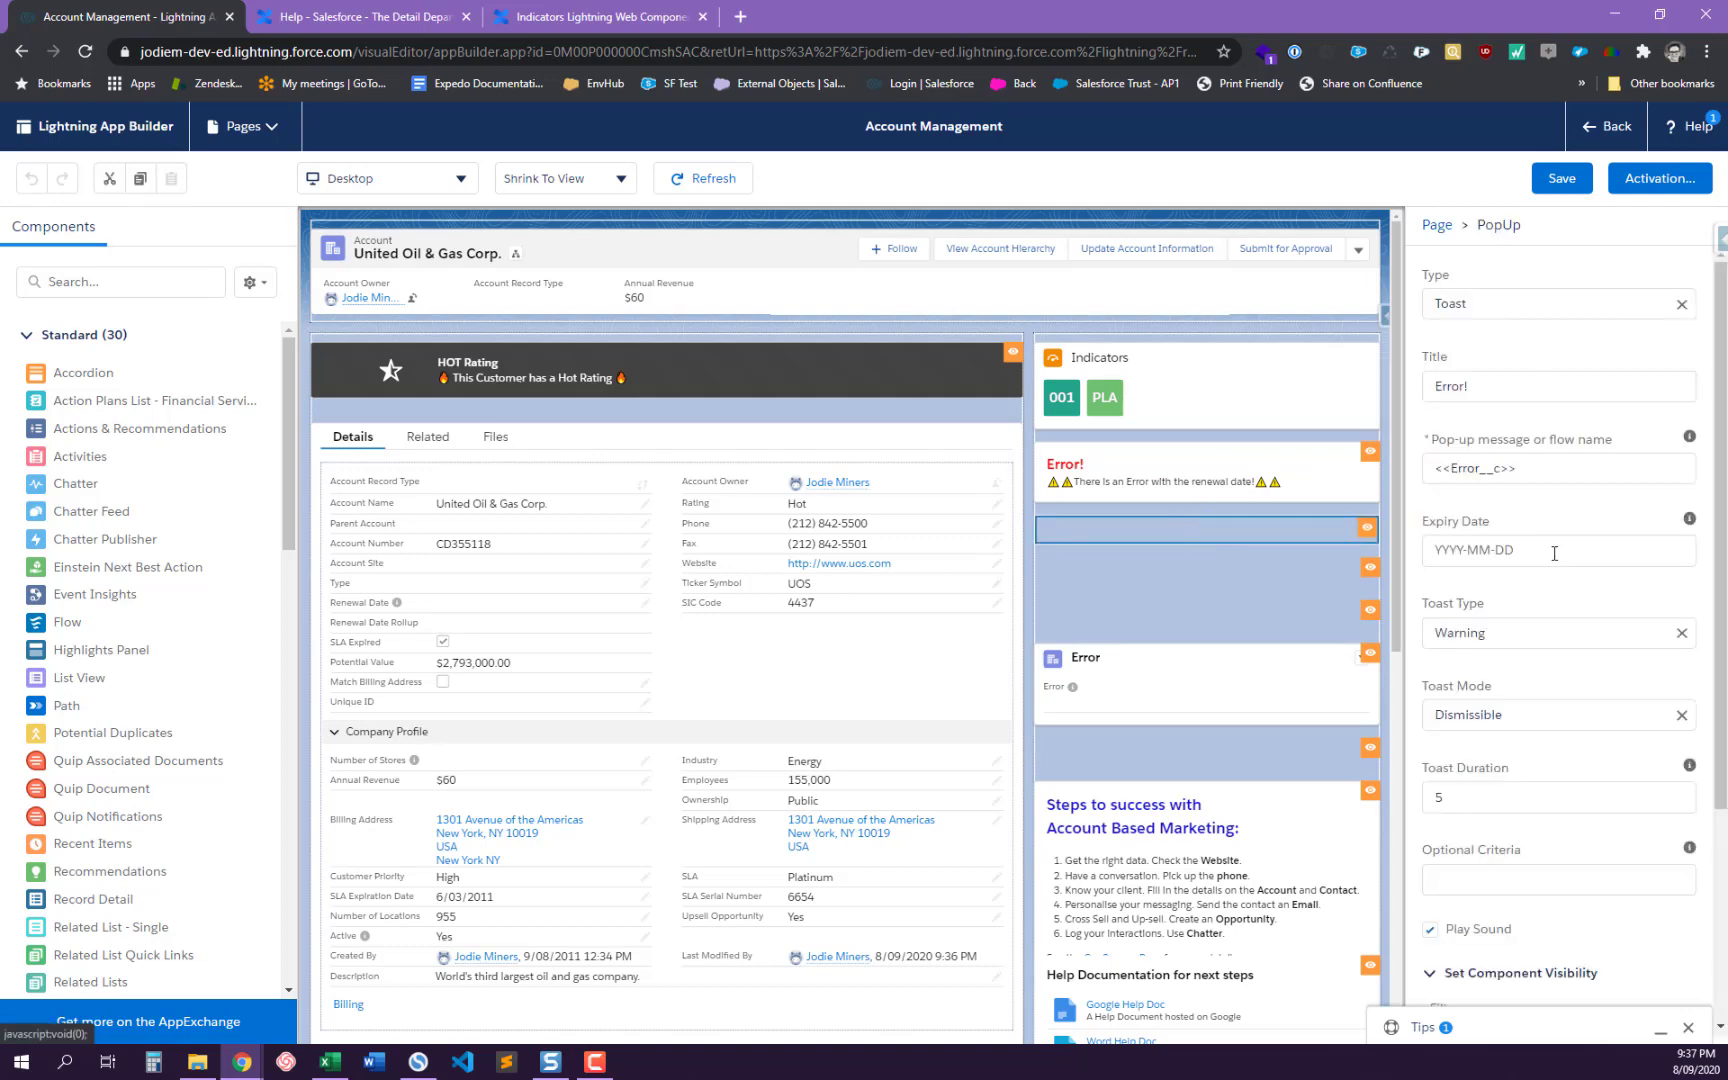
{"action": "scroll", "coordinate": [1447, 600], "scroll_direction": "down", "scroll_amount": 2}
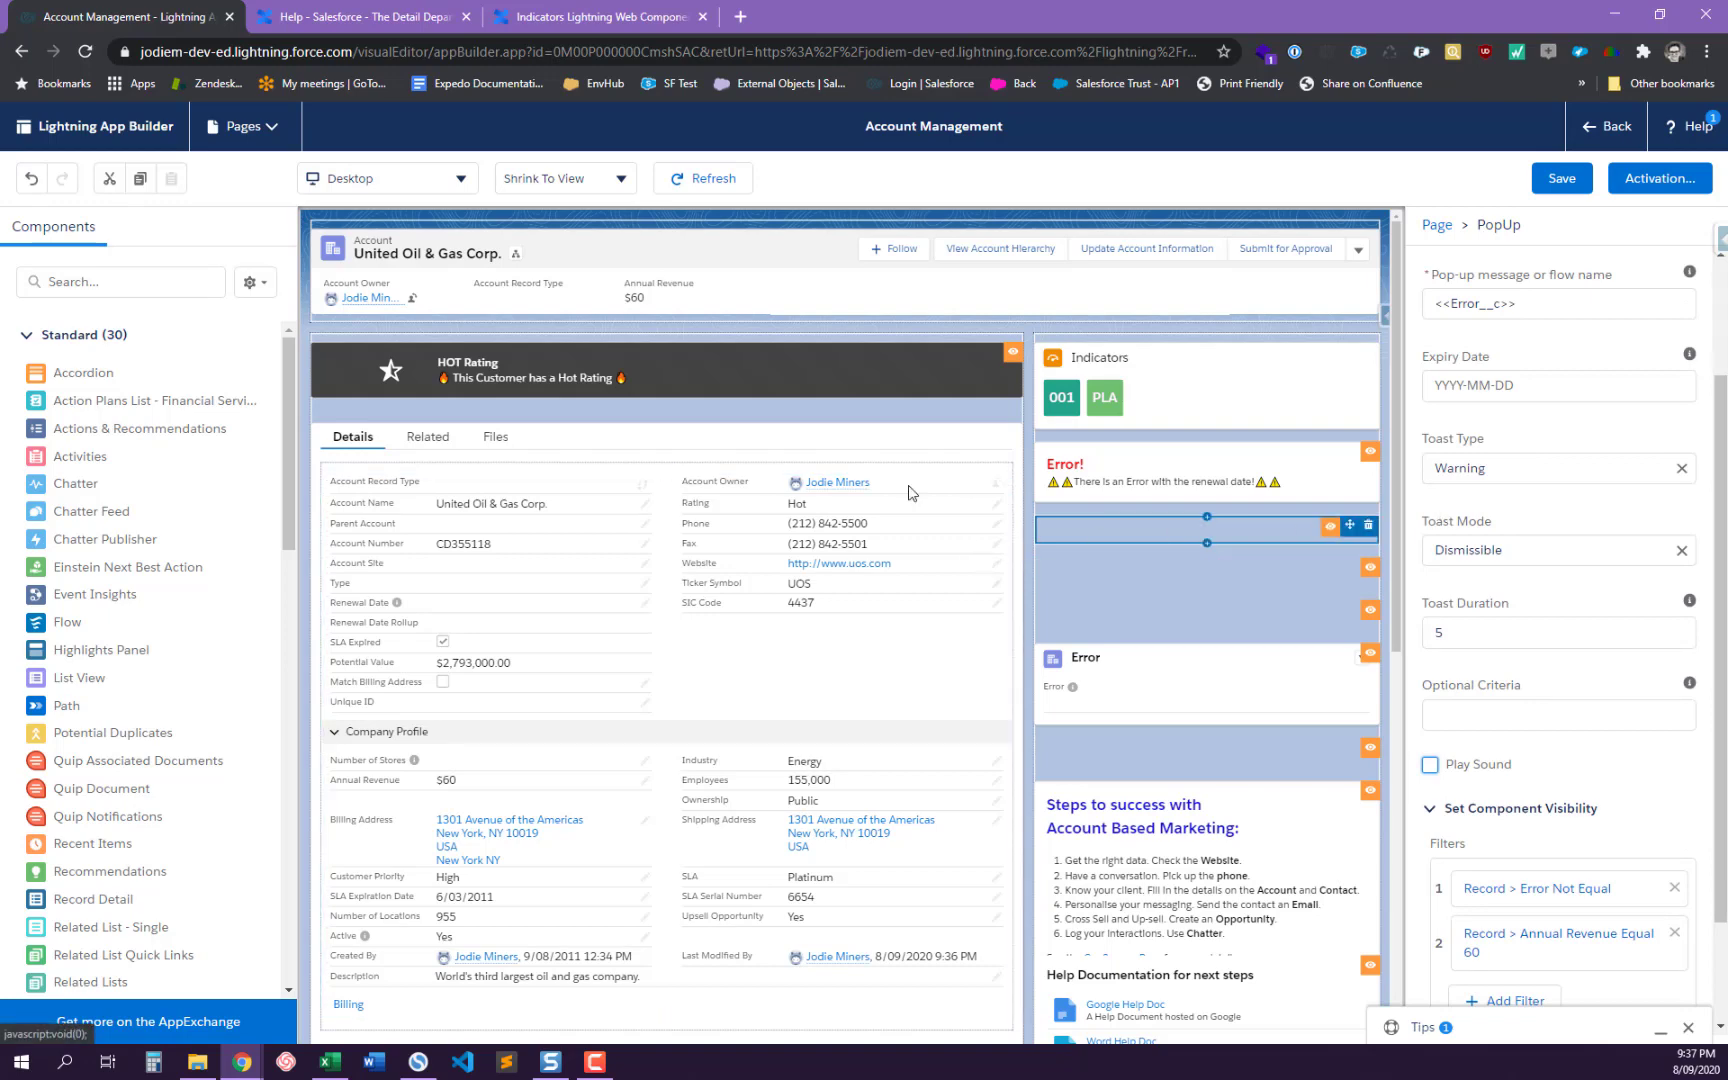
- Select the HOT Rating messaging component and review its available Message Type options
{"action": "left_click", "coordinate": [1150, 385]}
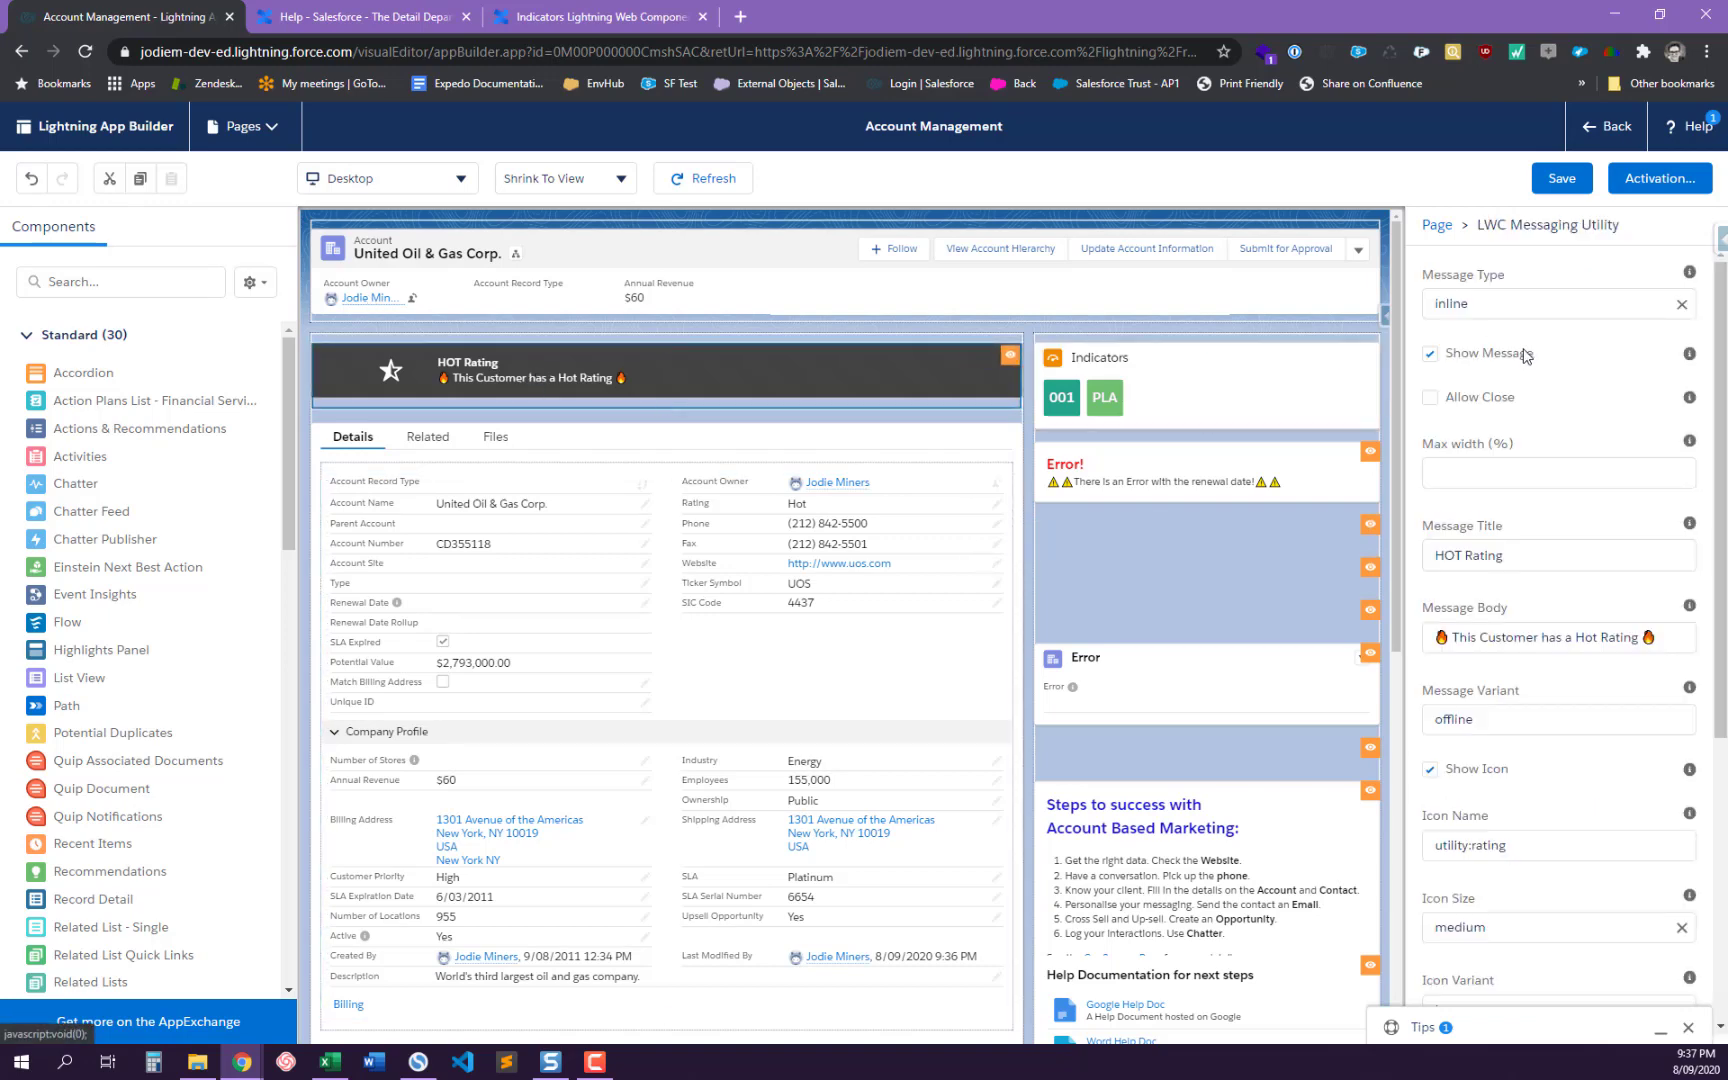
{"action": "left_click", "coordinate": [1477, 305]}
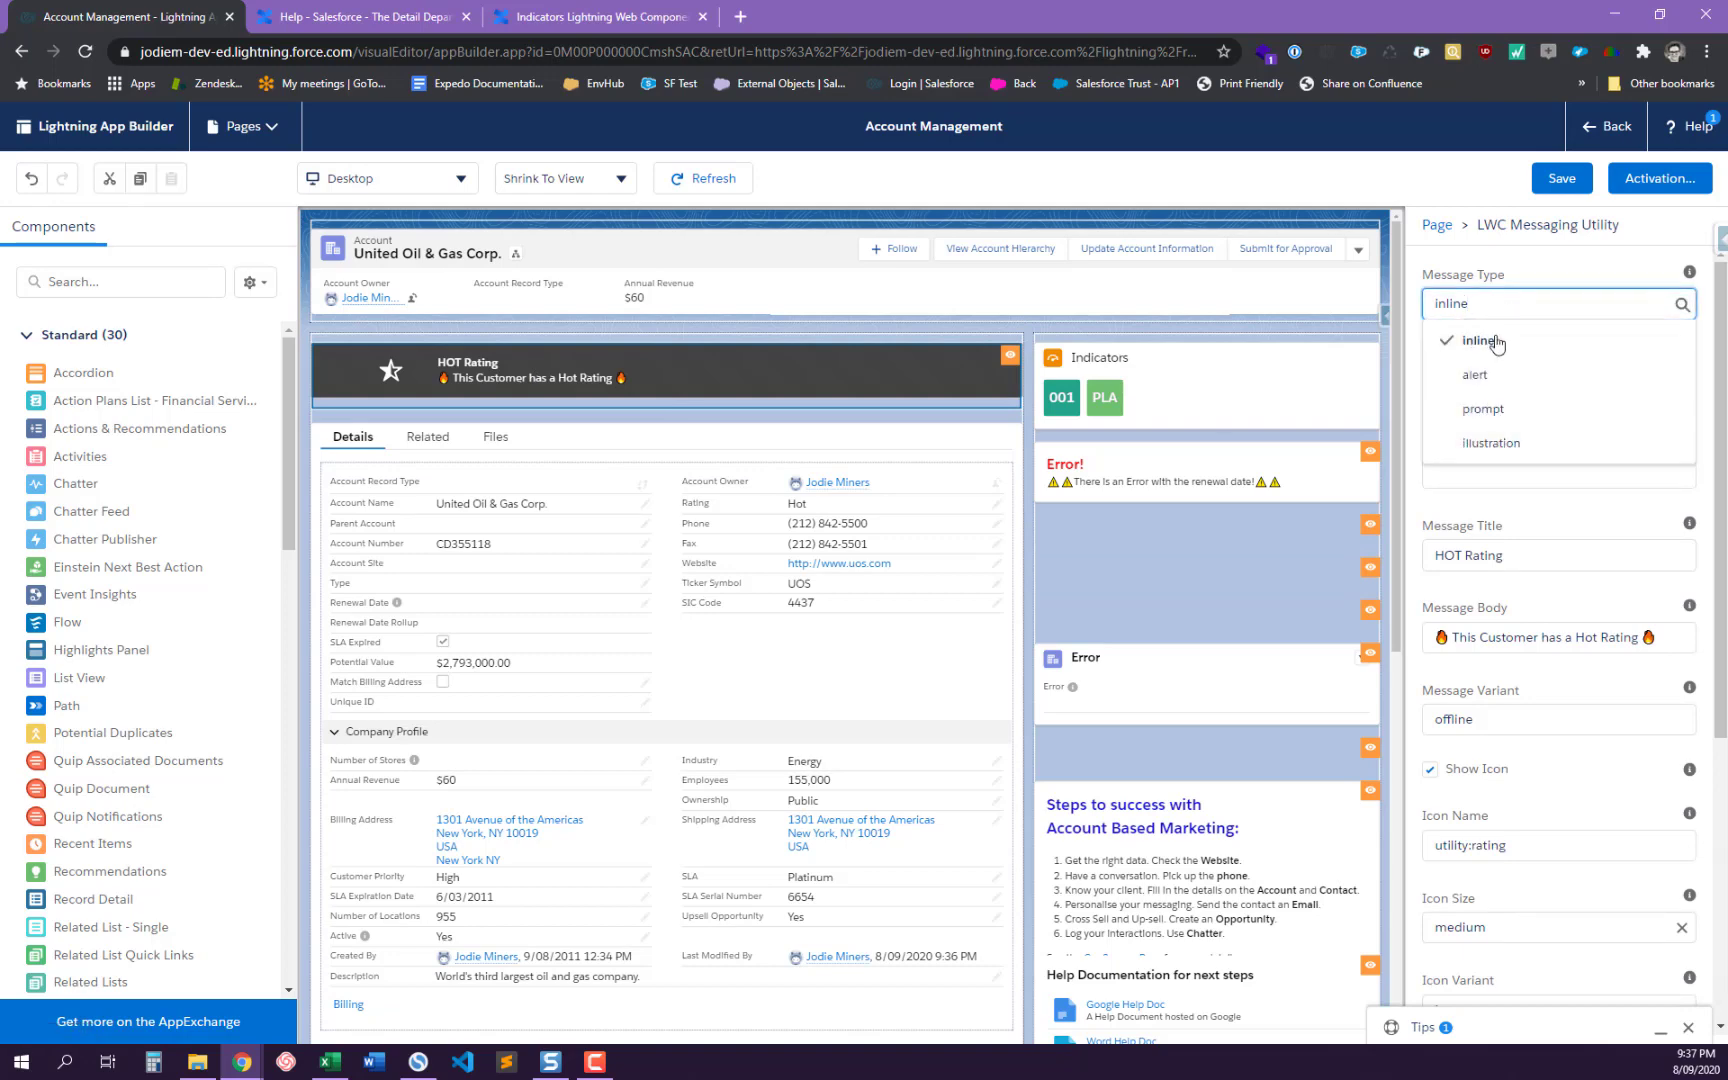
{"action": "left_click", "coordinate": [1507, 270]}
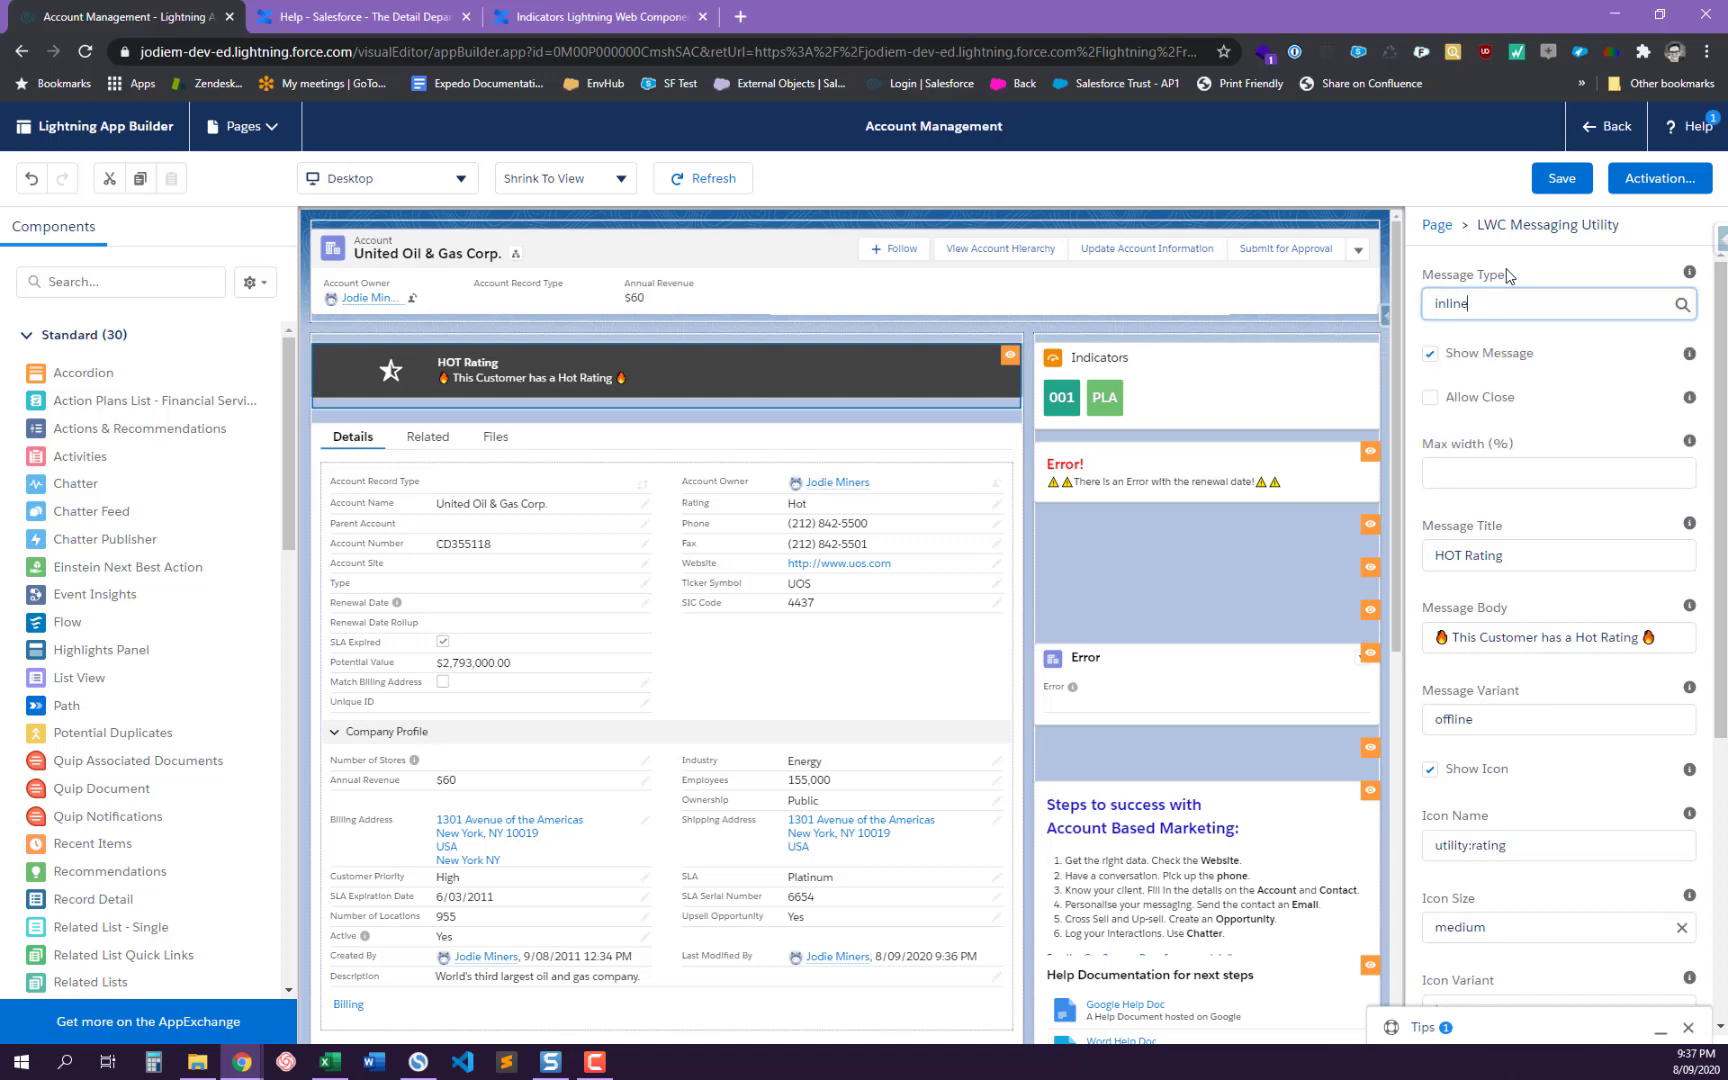
{"action": "left_click", "coordinate": [1478, 268]}
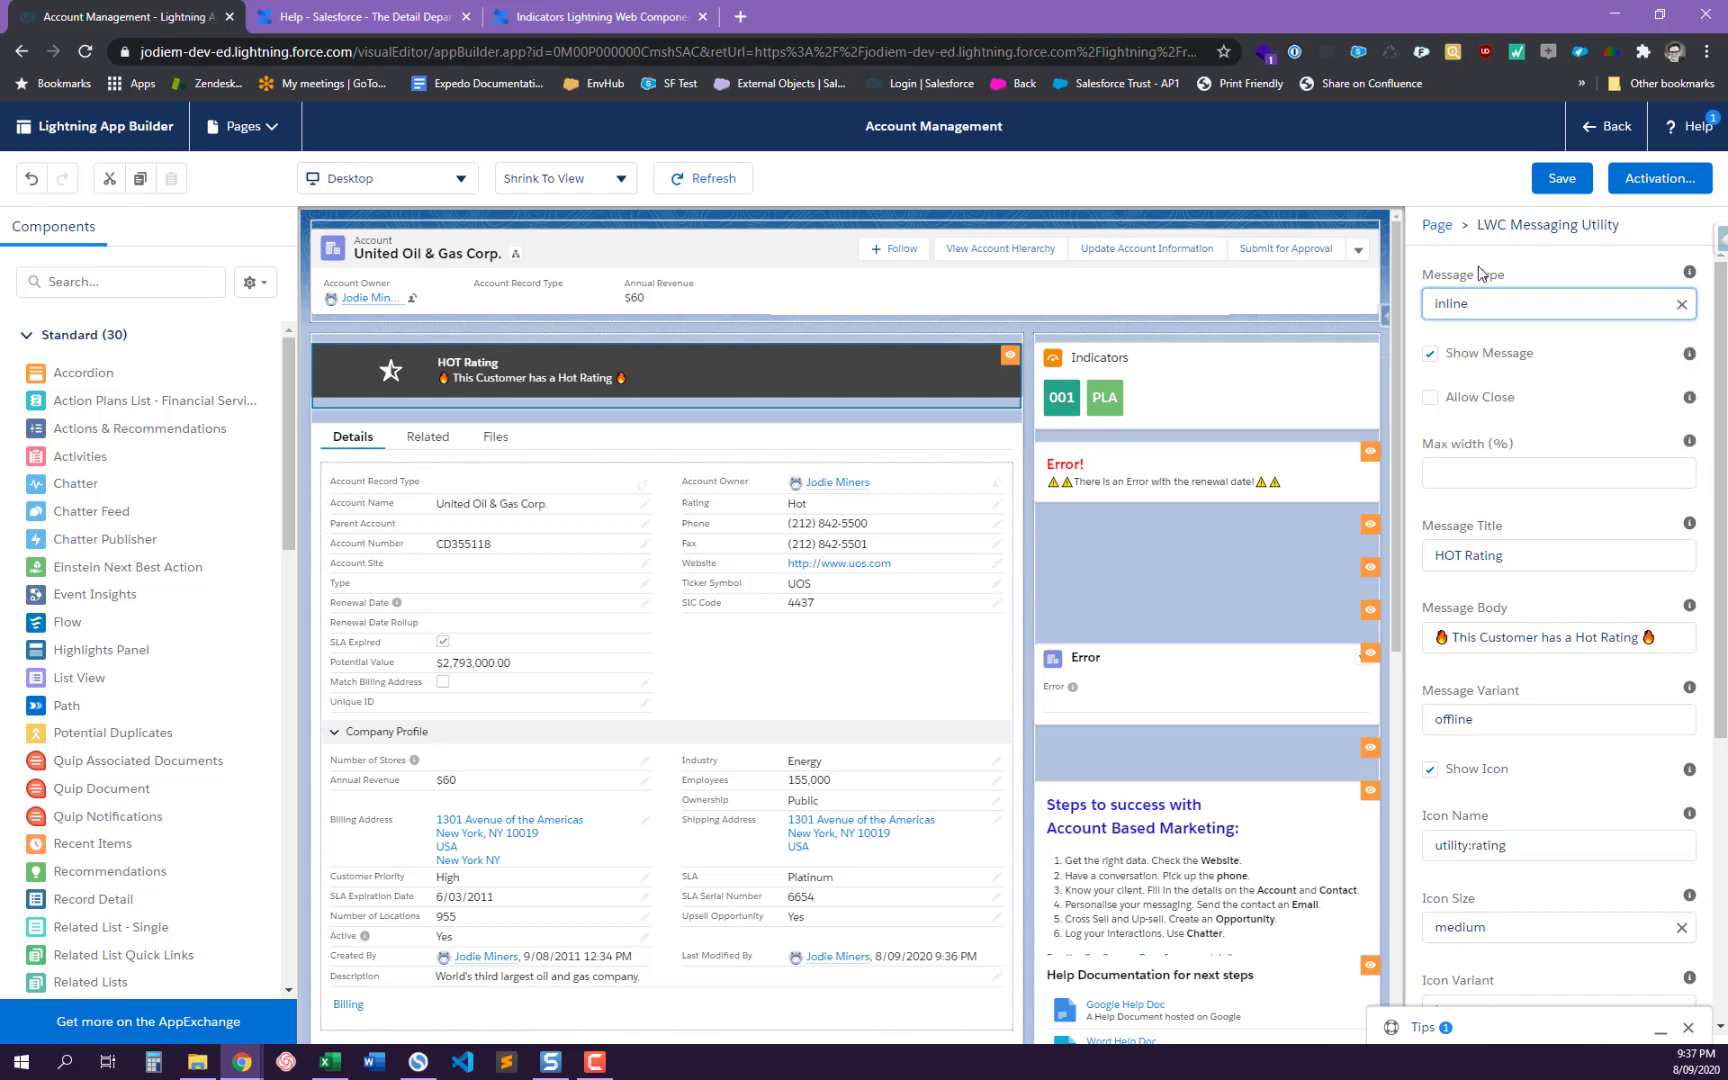
{"action": "left_click", "coordinate": [1656, 268]}
- Try toggling the HOT Rating message's Show Message and Allow Close options, restoring each one
{"action": "left_click", "coordinate": [1431, 356]}
{"action": "left_click", "coordinate": [1431, 357]}
{"action": "left_click", "coordinate": [1431, 355]}
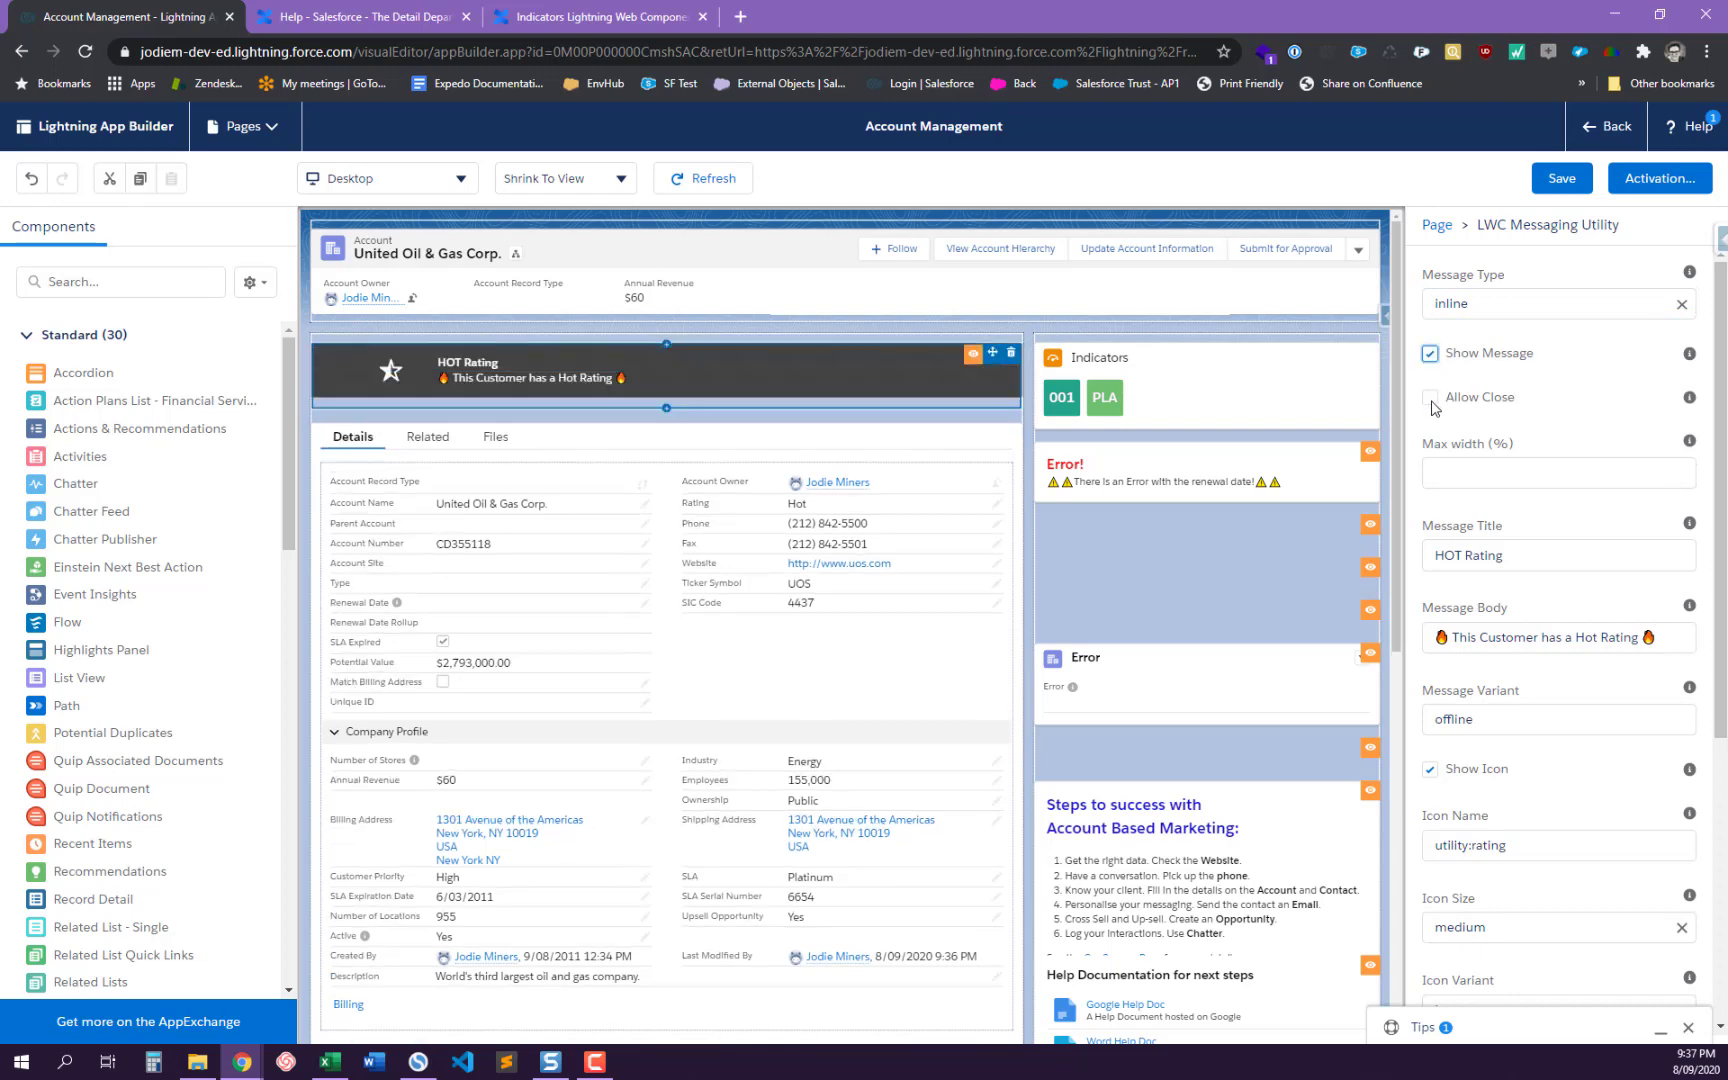
{"action": "left_click", "coordinate": [1431, 400]}
{"action": "left_click", "coordinate": [1431, 399]}
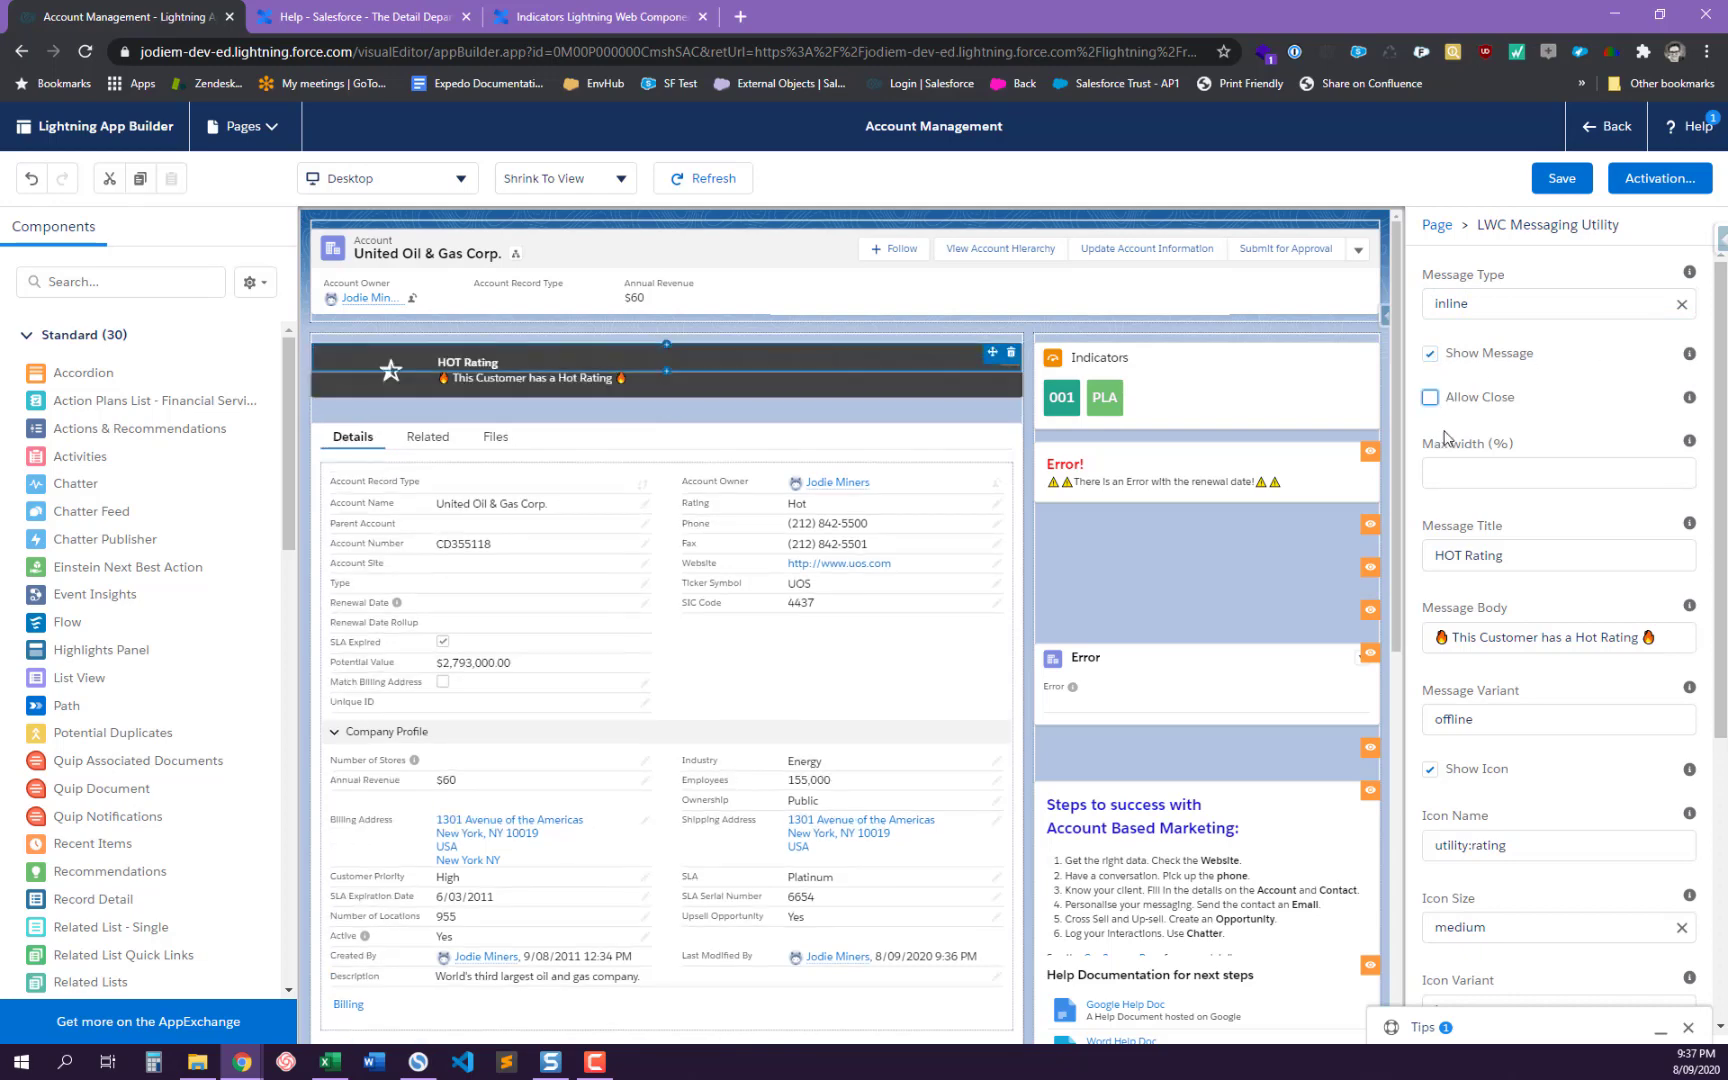
- Try a maximum width of 50% for the HOT Rating message, and set it to 100%
{"action": "left_click", "coordinate": [1482, 475]}
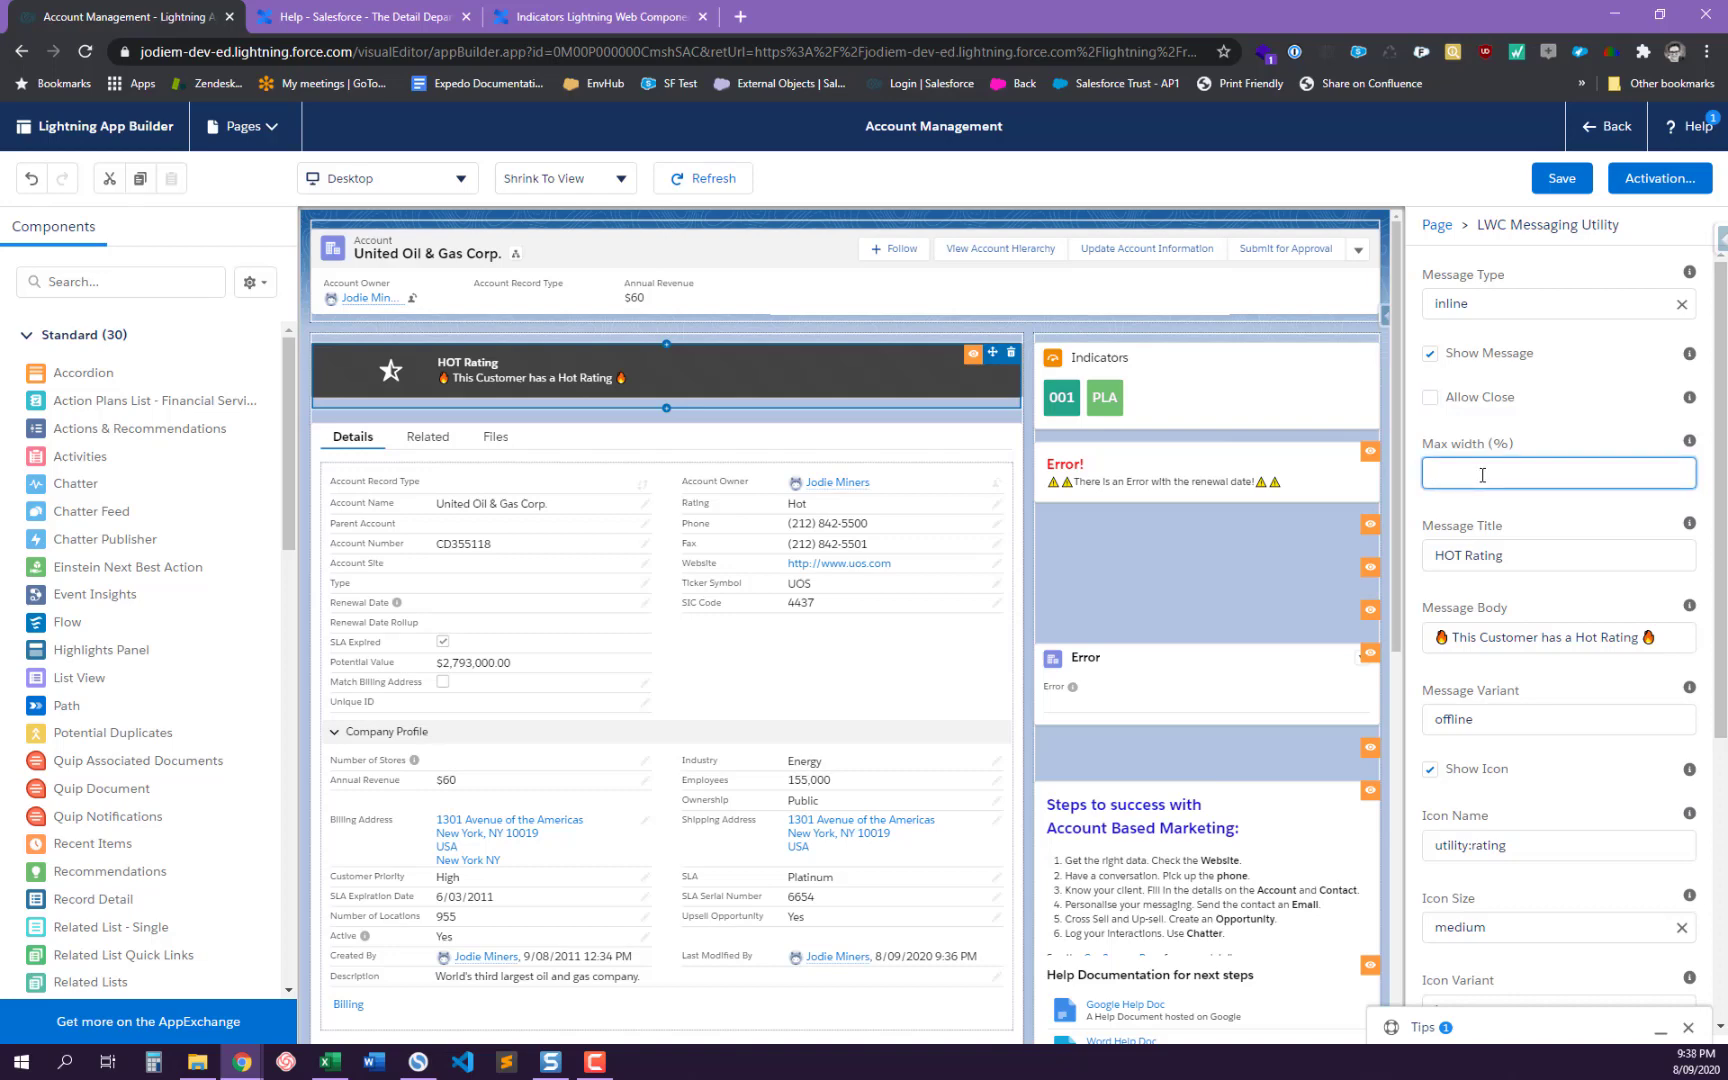
{"action": "type", "text": "50"}
{"action": "left_click", "coordinate": [1545, 425]}
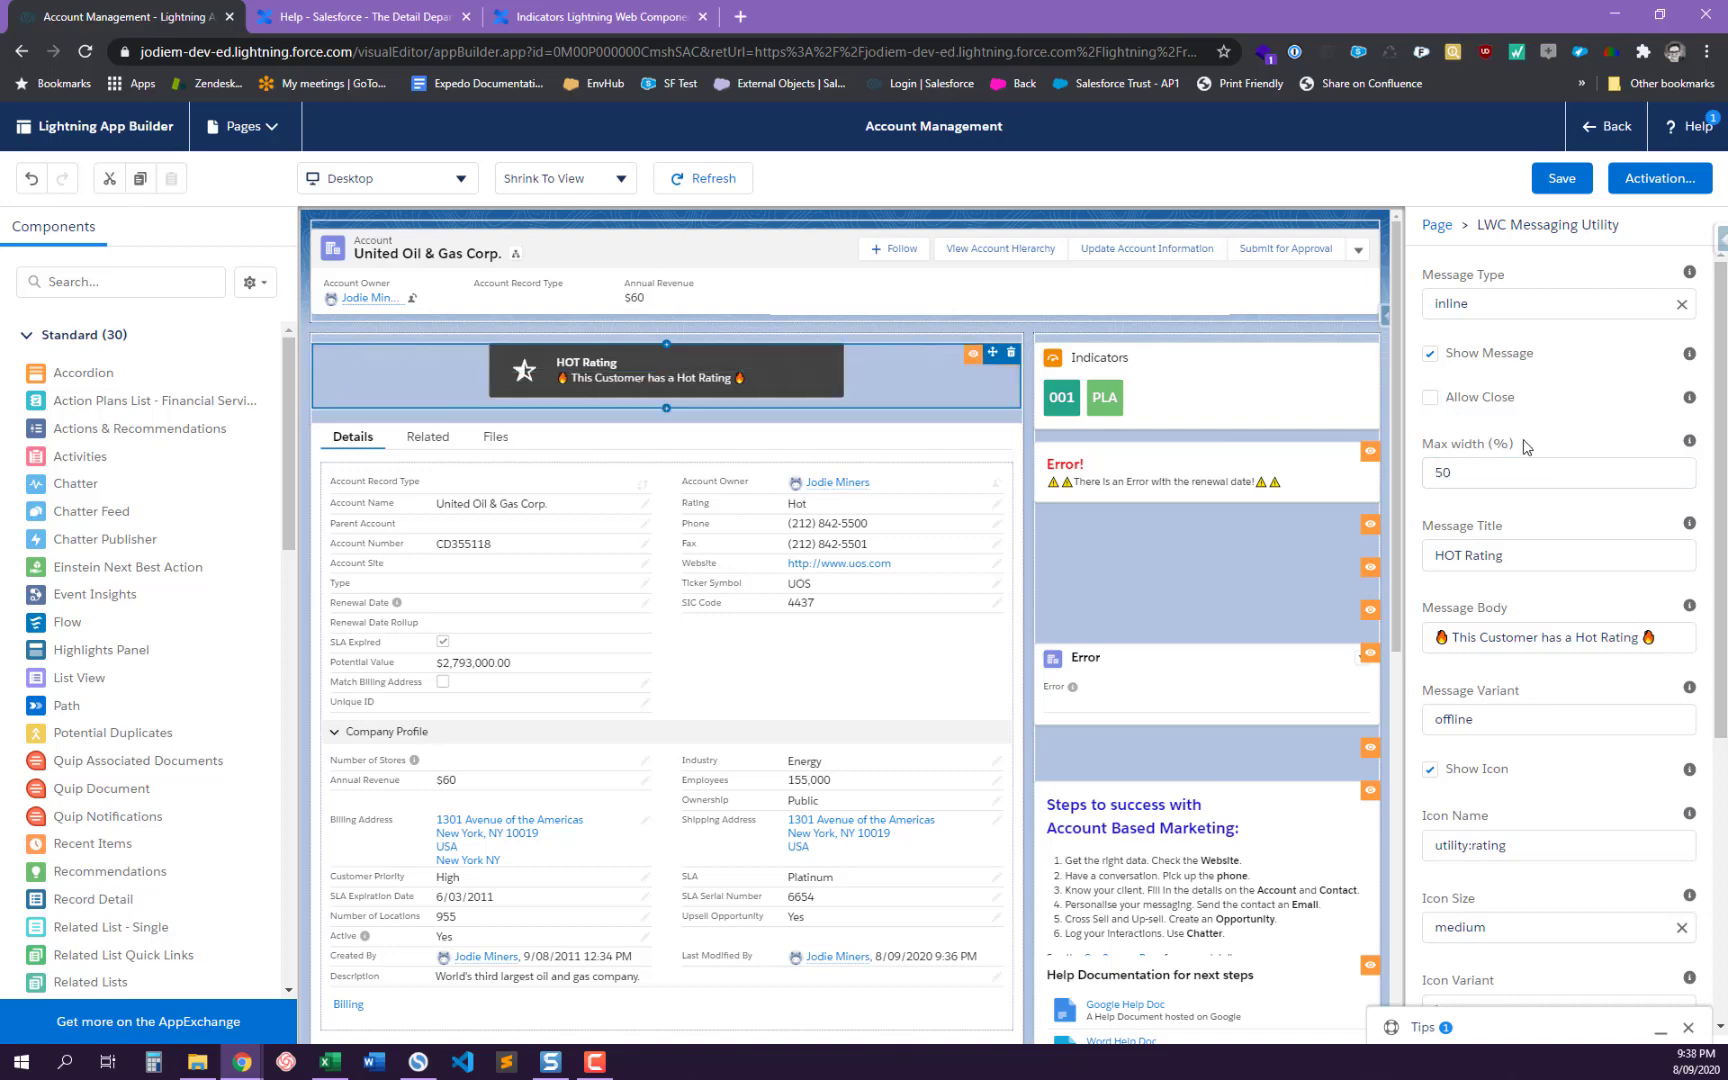
{"action": "double_click", "coordinate": [1456, 473]}
{"action": "type", "text": "100"}
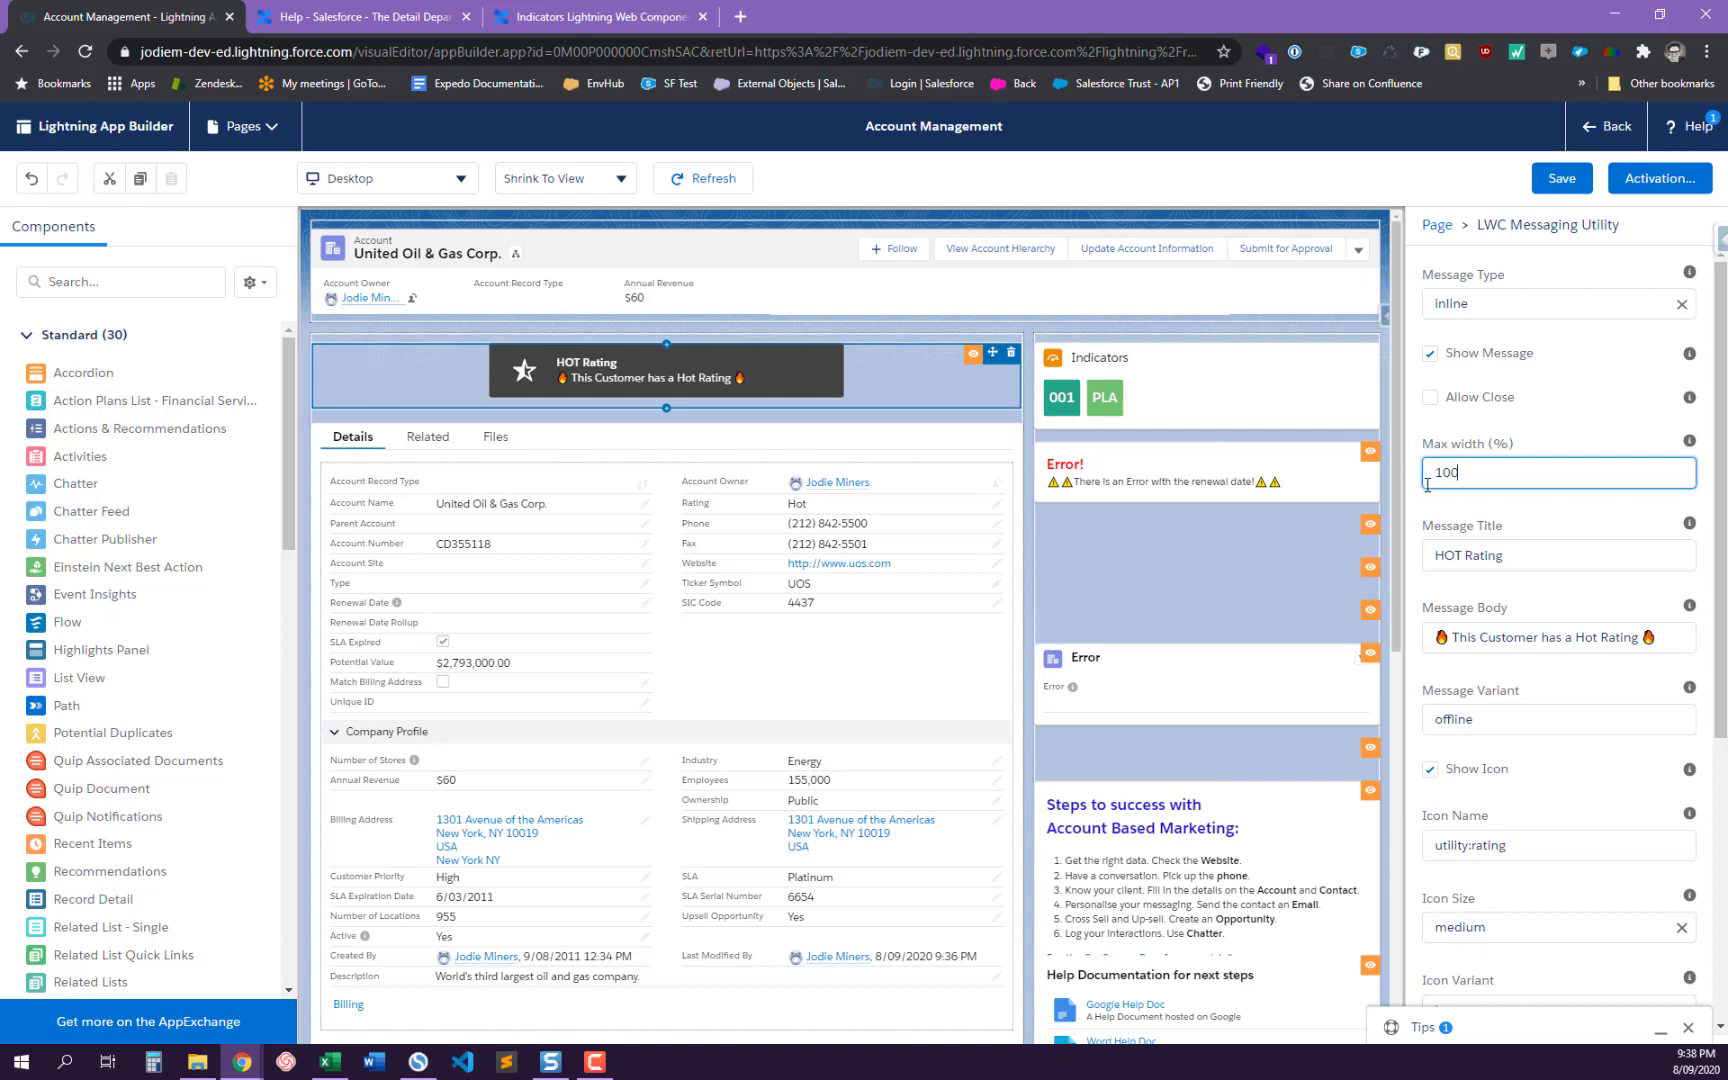
- Review the HOT Rating message's title, body and variant settings, and try toggling Show Icon, restoring it
{"action": "left_click", "coordinate": [1477, 553]}
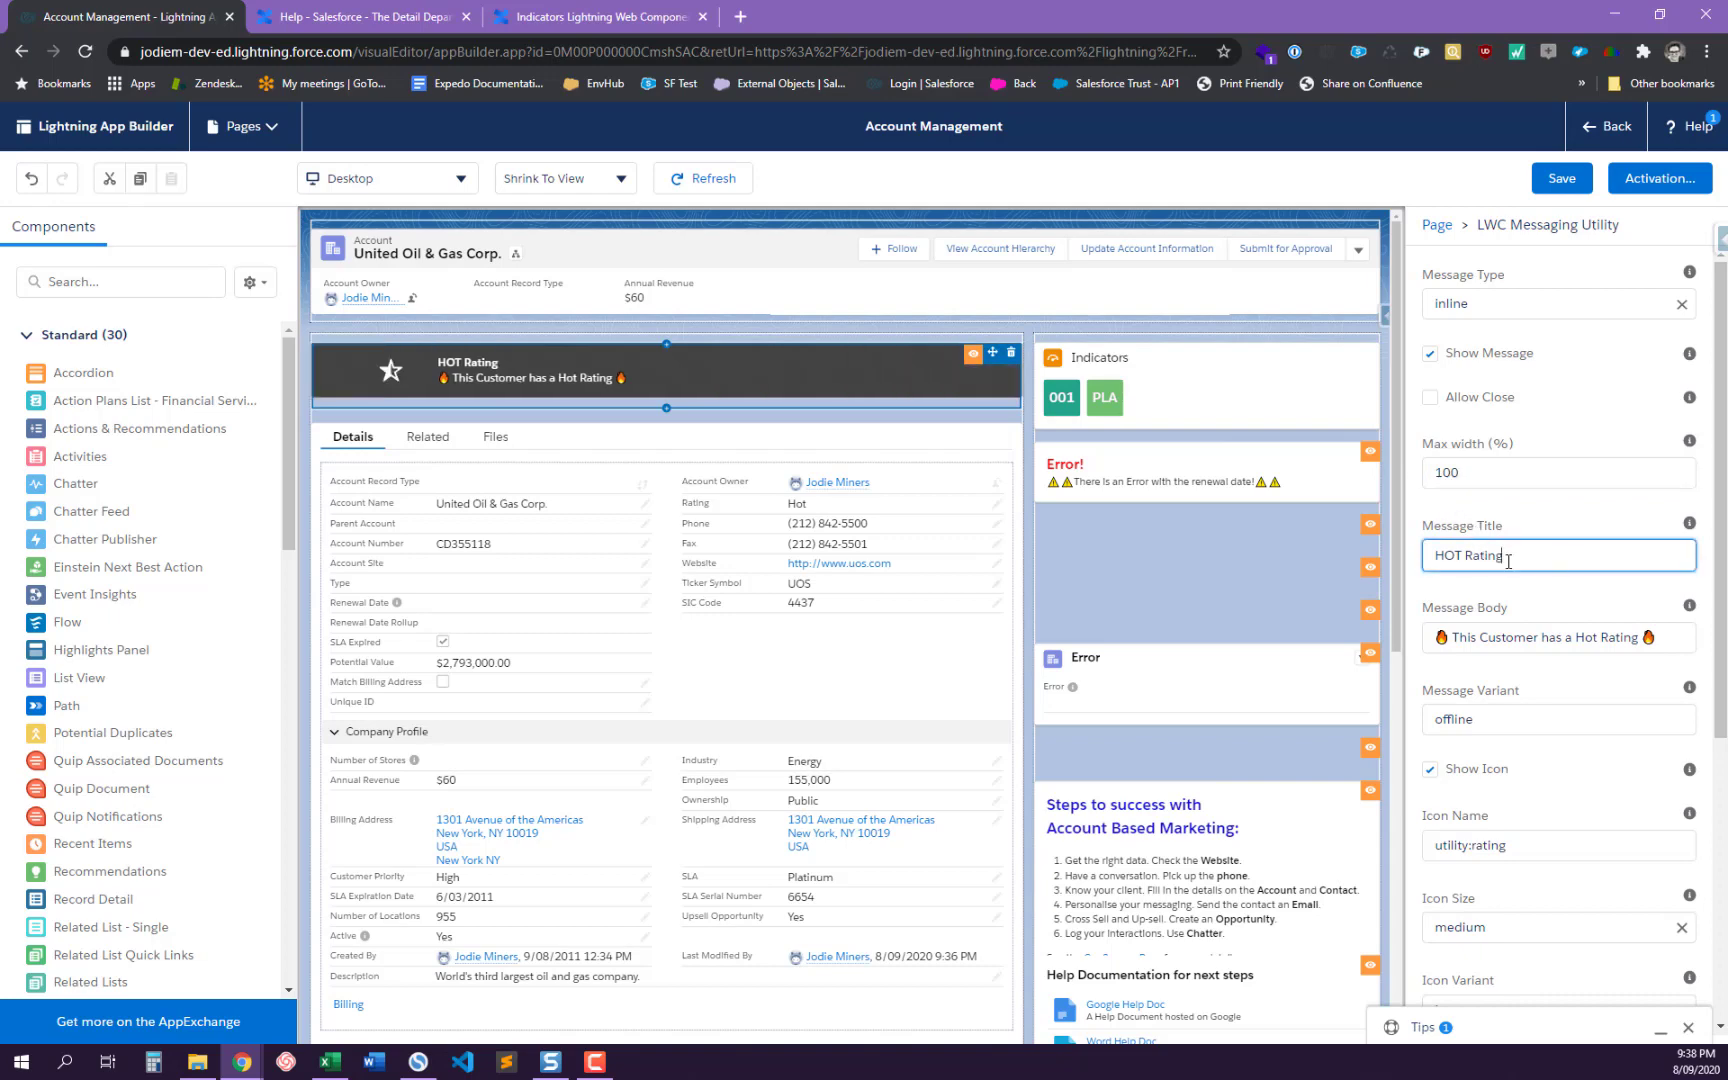
{"action": "mouse_move", "coordinate": [1689, 608]}
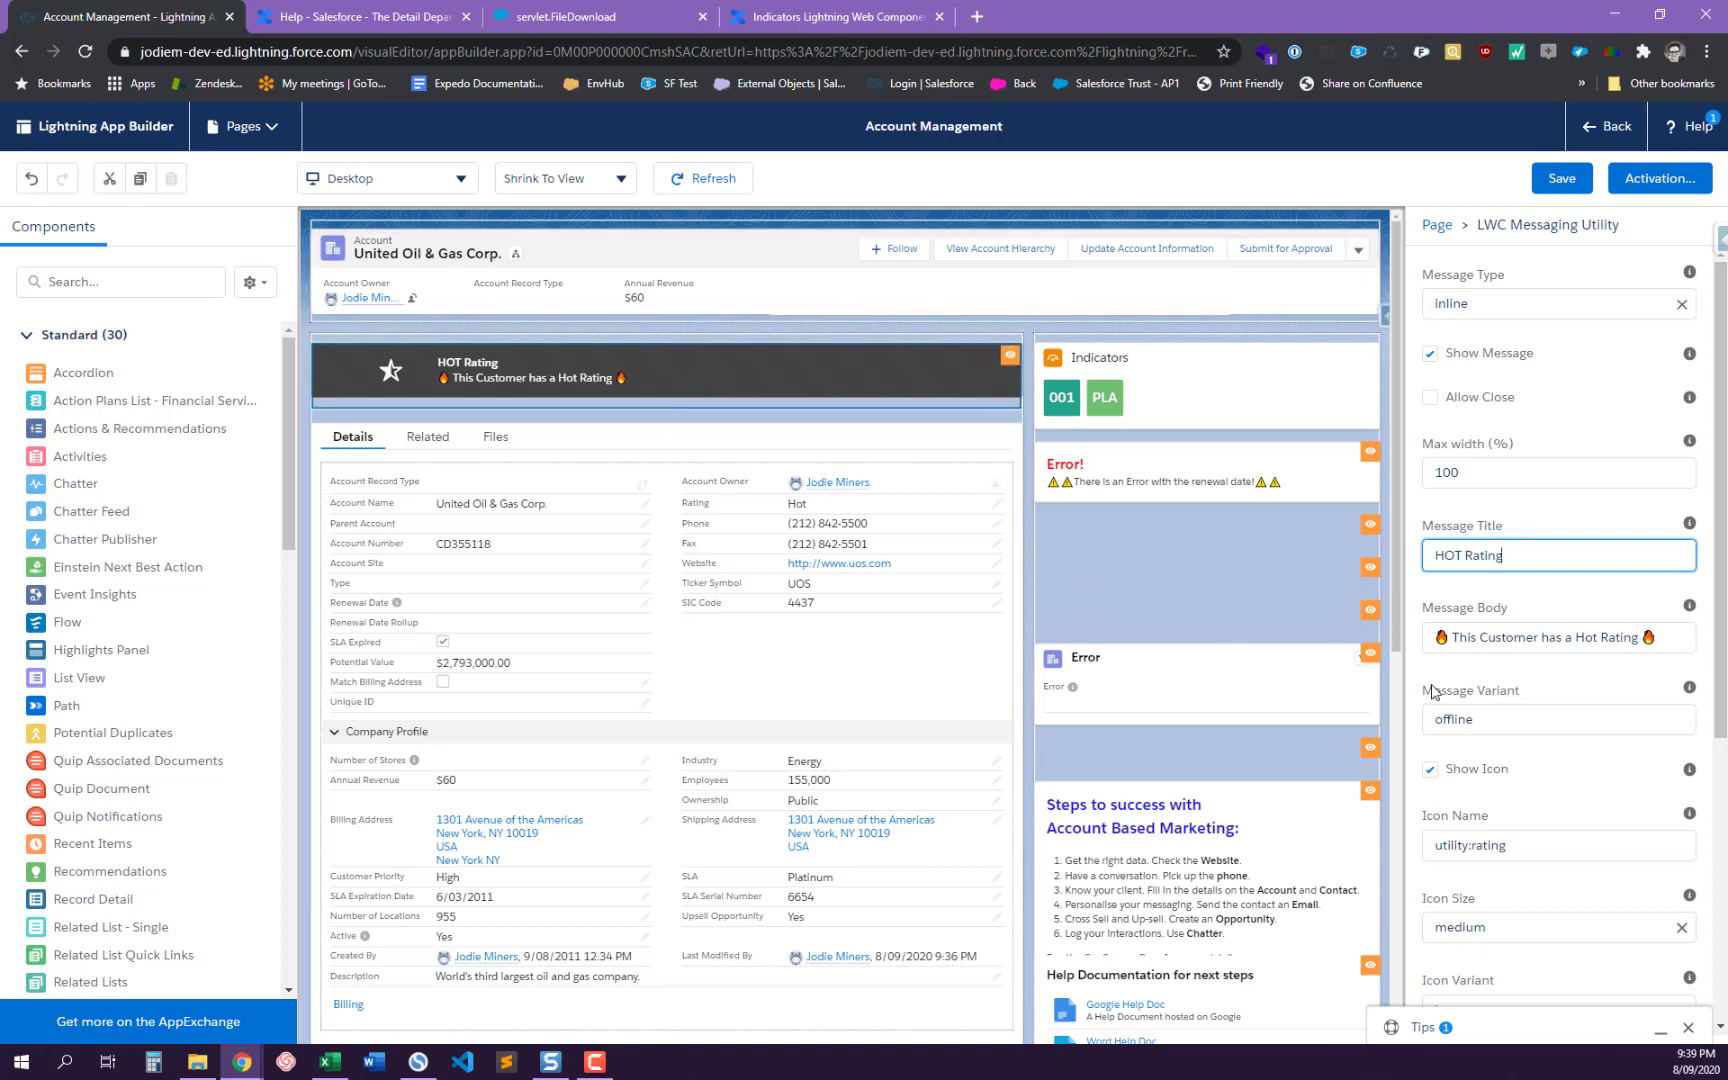
{"action": "left_click", "coordinate": [1460, 719]}
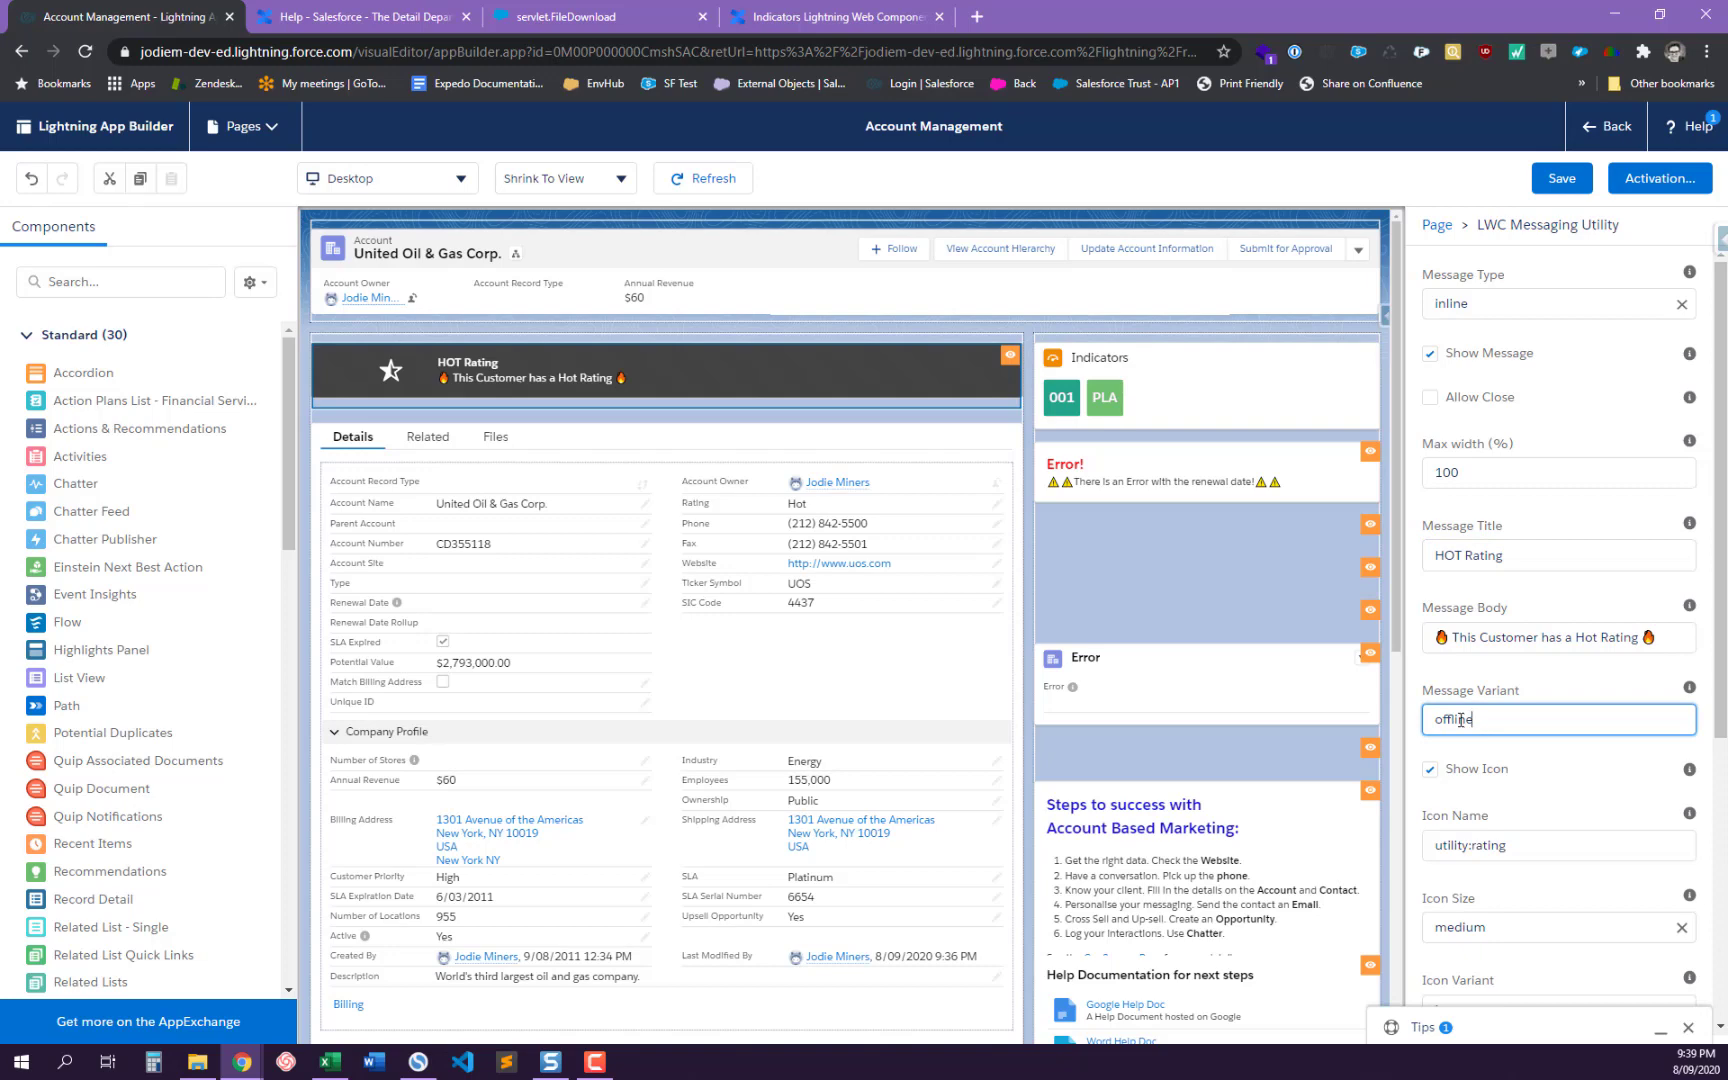
{"action": "double_click", "coordinate": [1460, 719]}
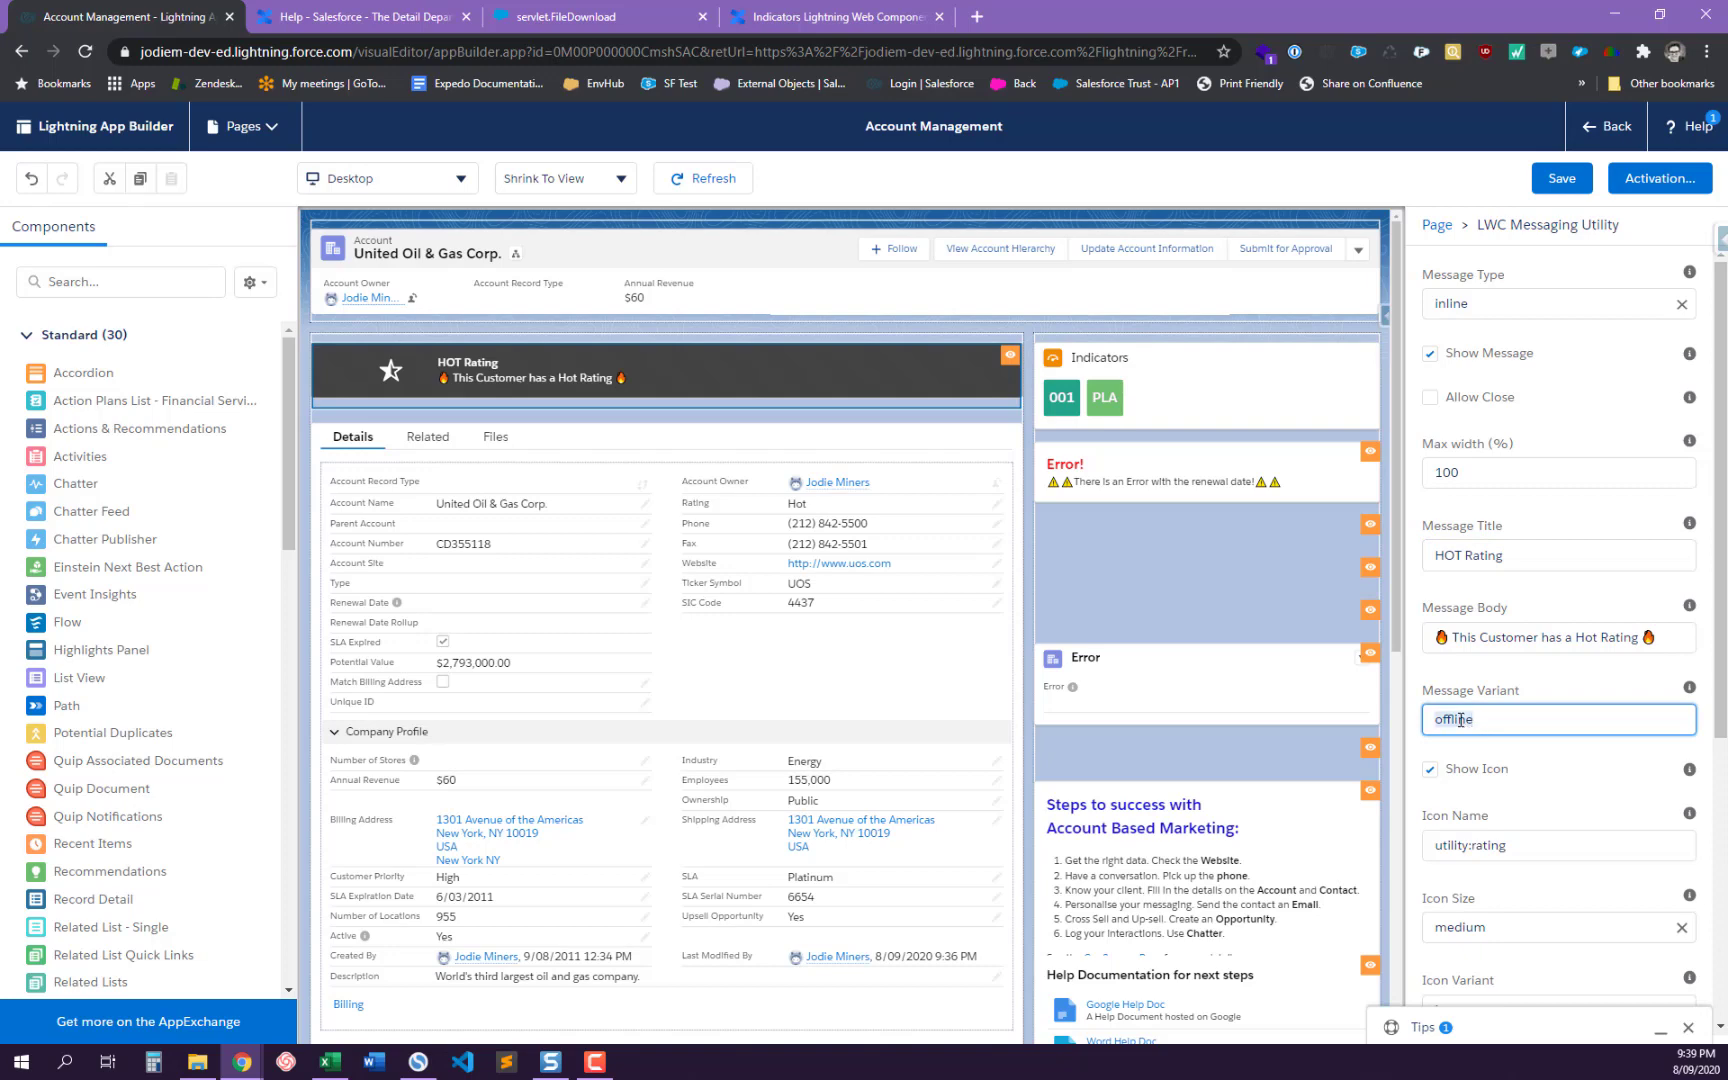
{"action": "left_click", "coordinate": [1430, 770]}
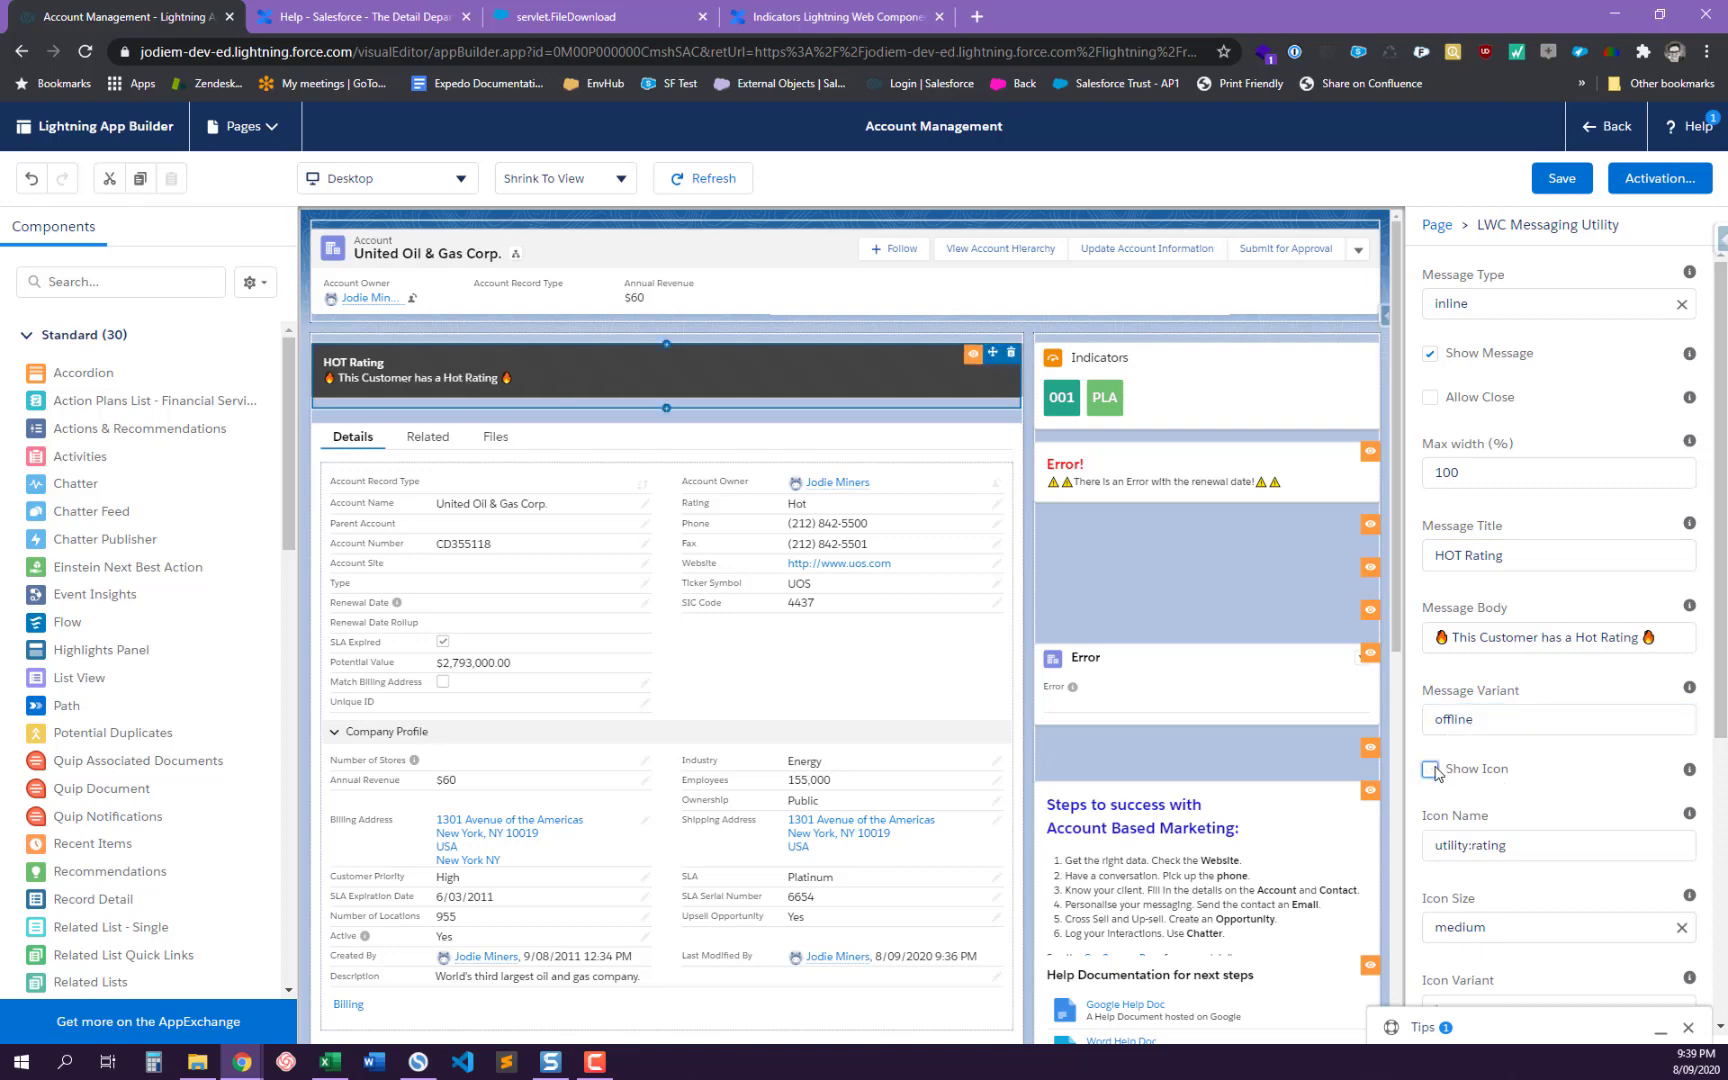
{"action": "left_click", "coordinate": [1430, 770]}
- Check the HOT Rating message's icon name, search the web for "slds icons" and browse the Lightning Design System icons to the utility set
{"action": "left_click", "coordinate": [1485, 845]}
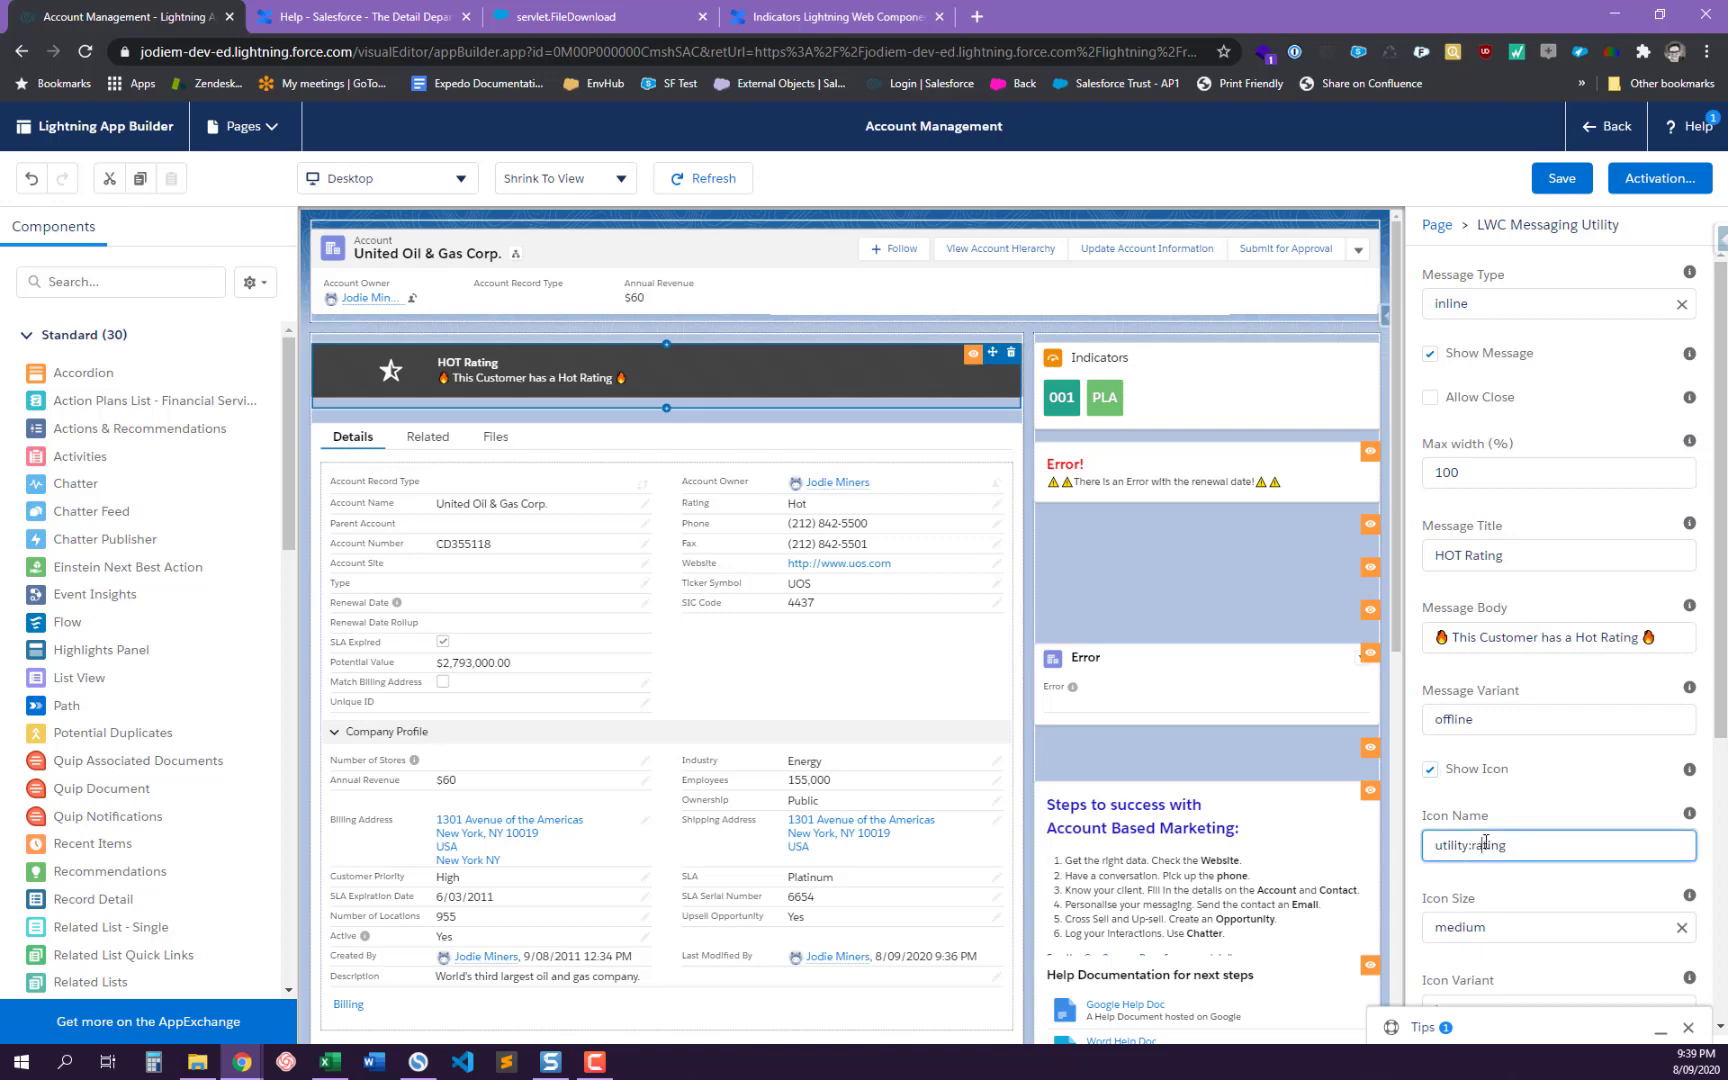
{"action": "left_click", "coordinate": [976, 18]}
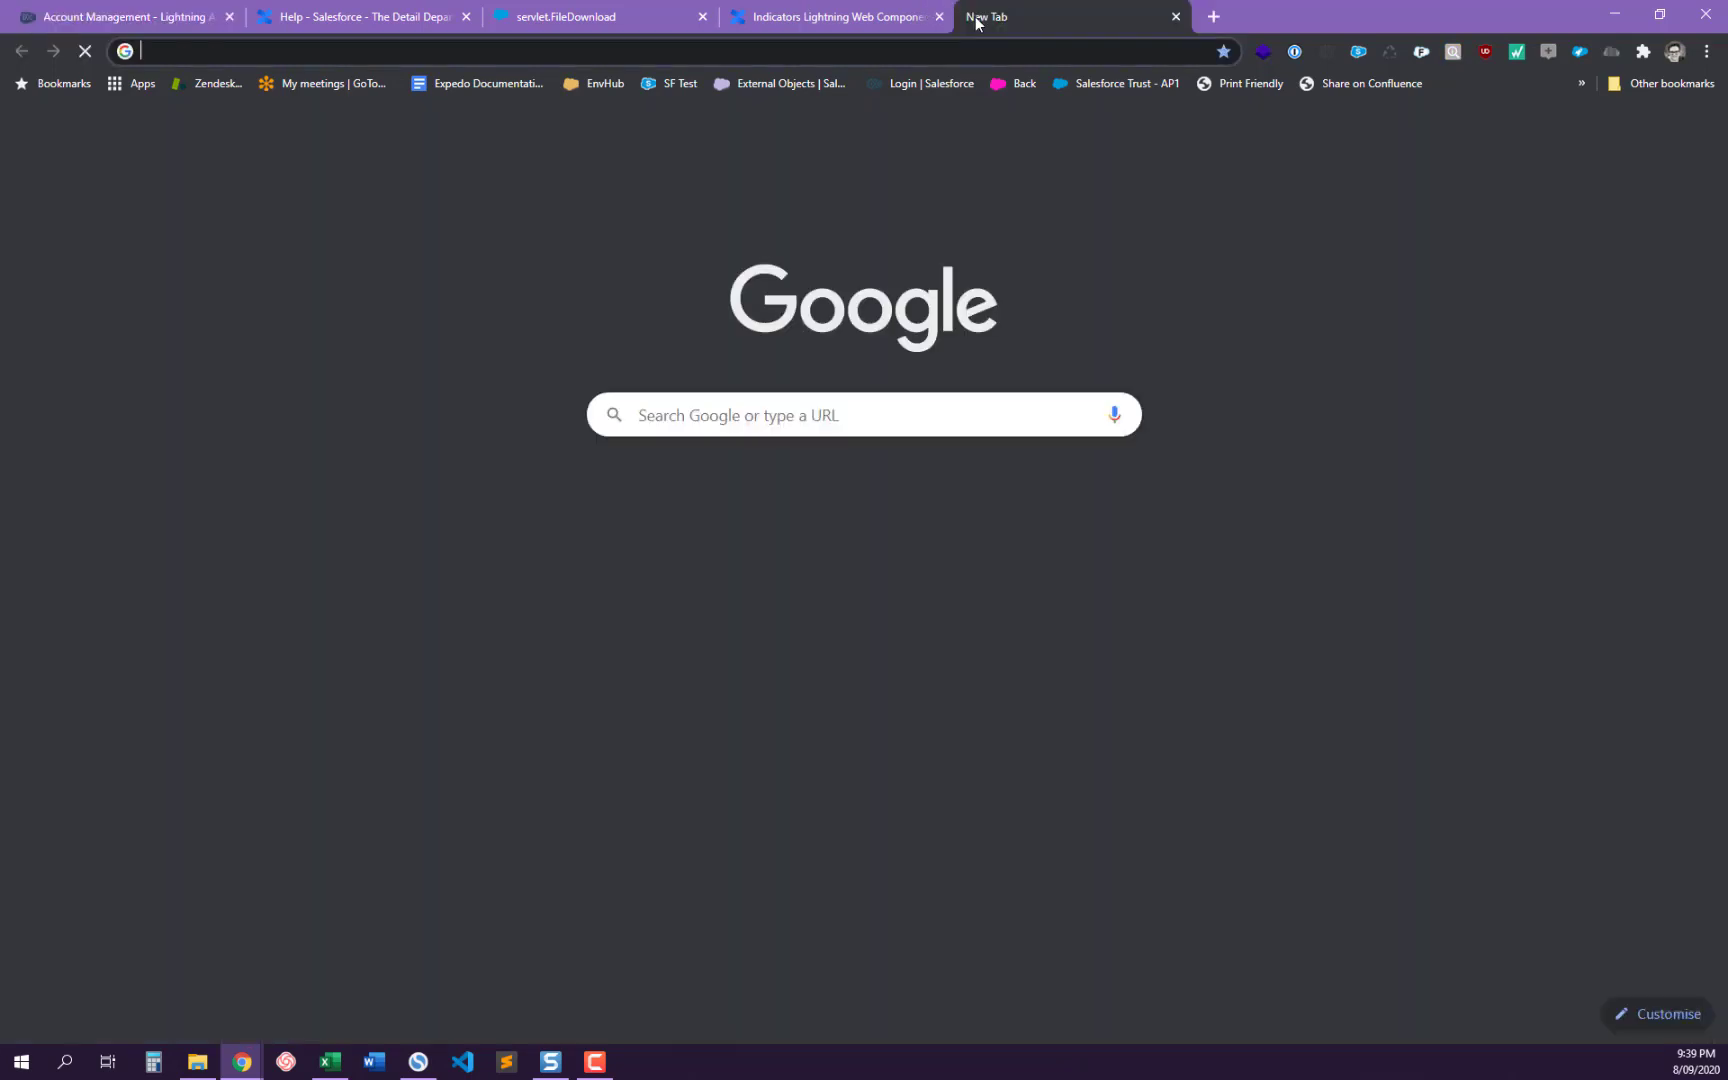
{"action": "type", "text": "sl"}
{"action": "key", "text": "Return"}
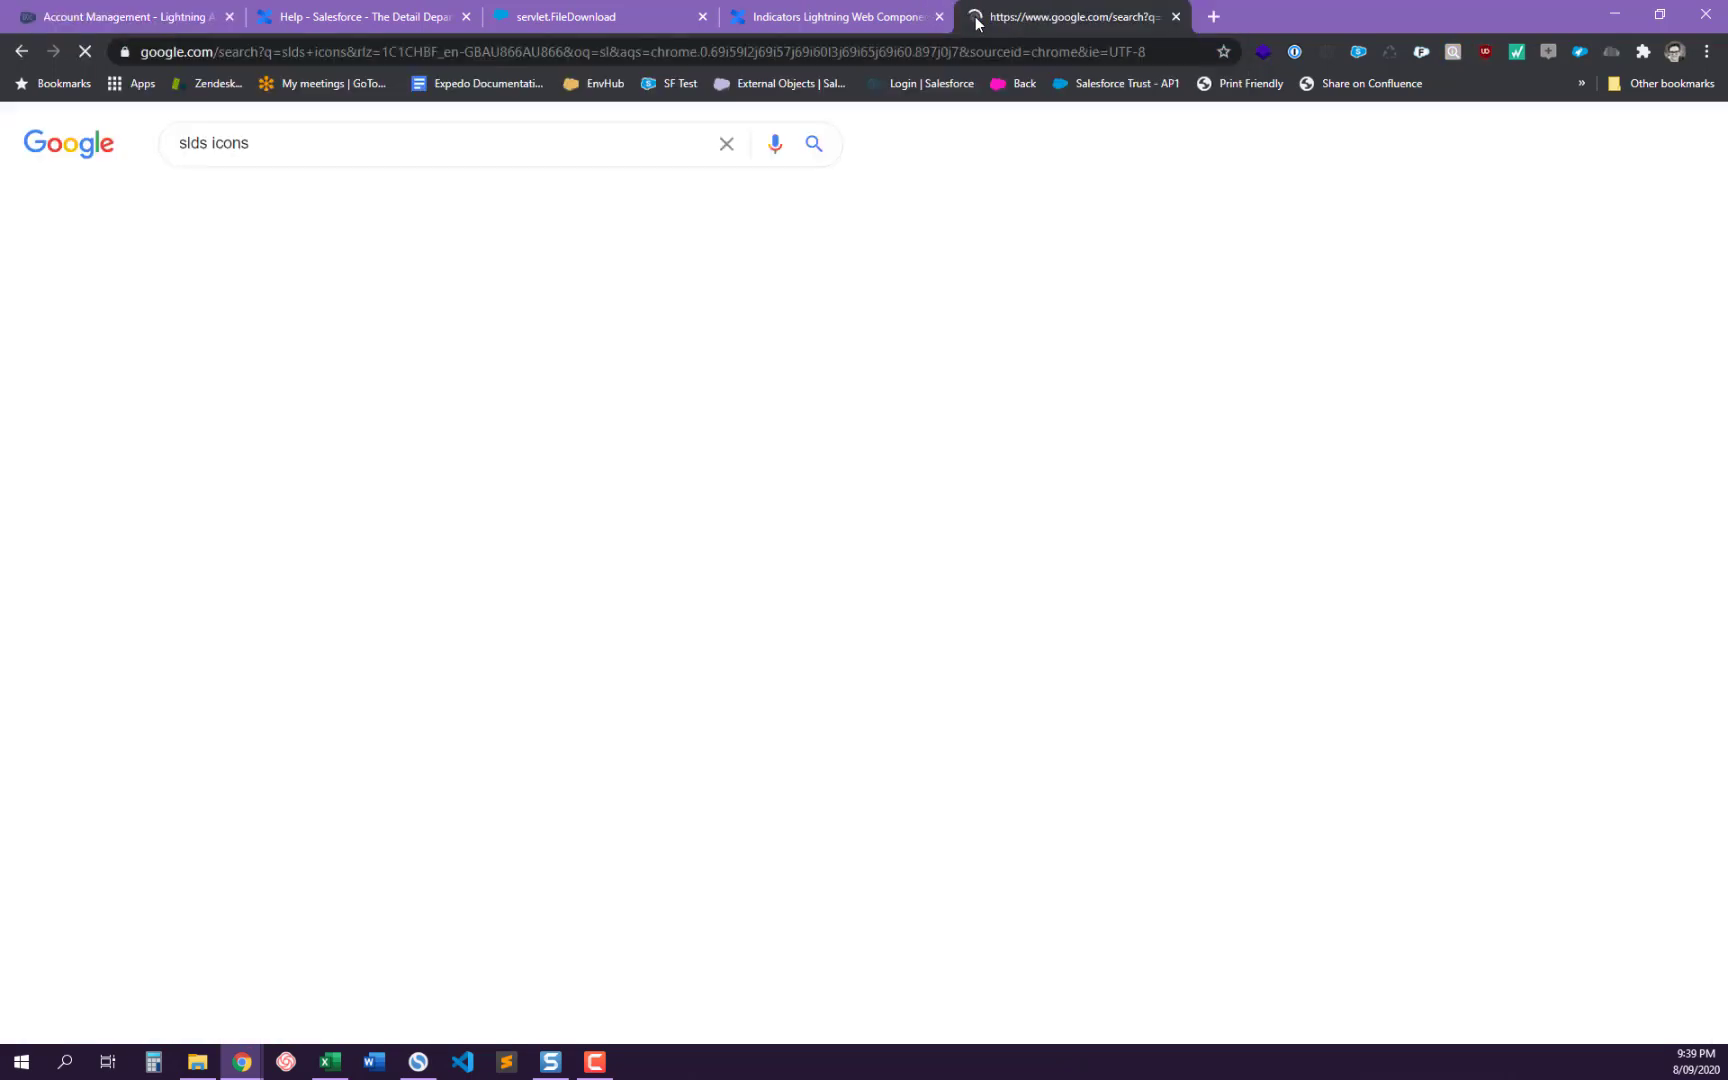
{"action": "left_click", "coordinate": [196, 314]}
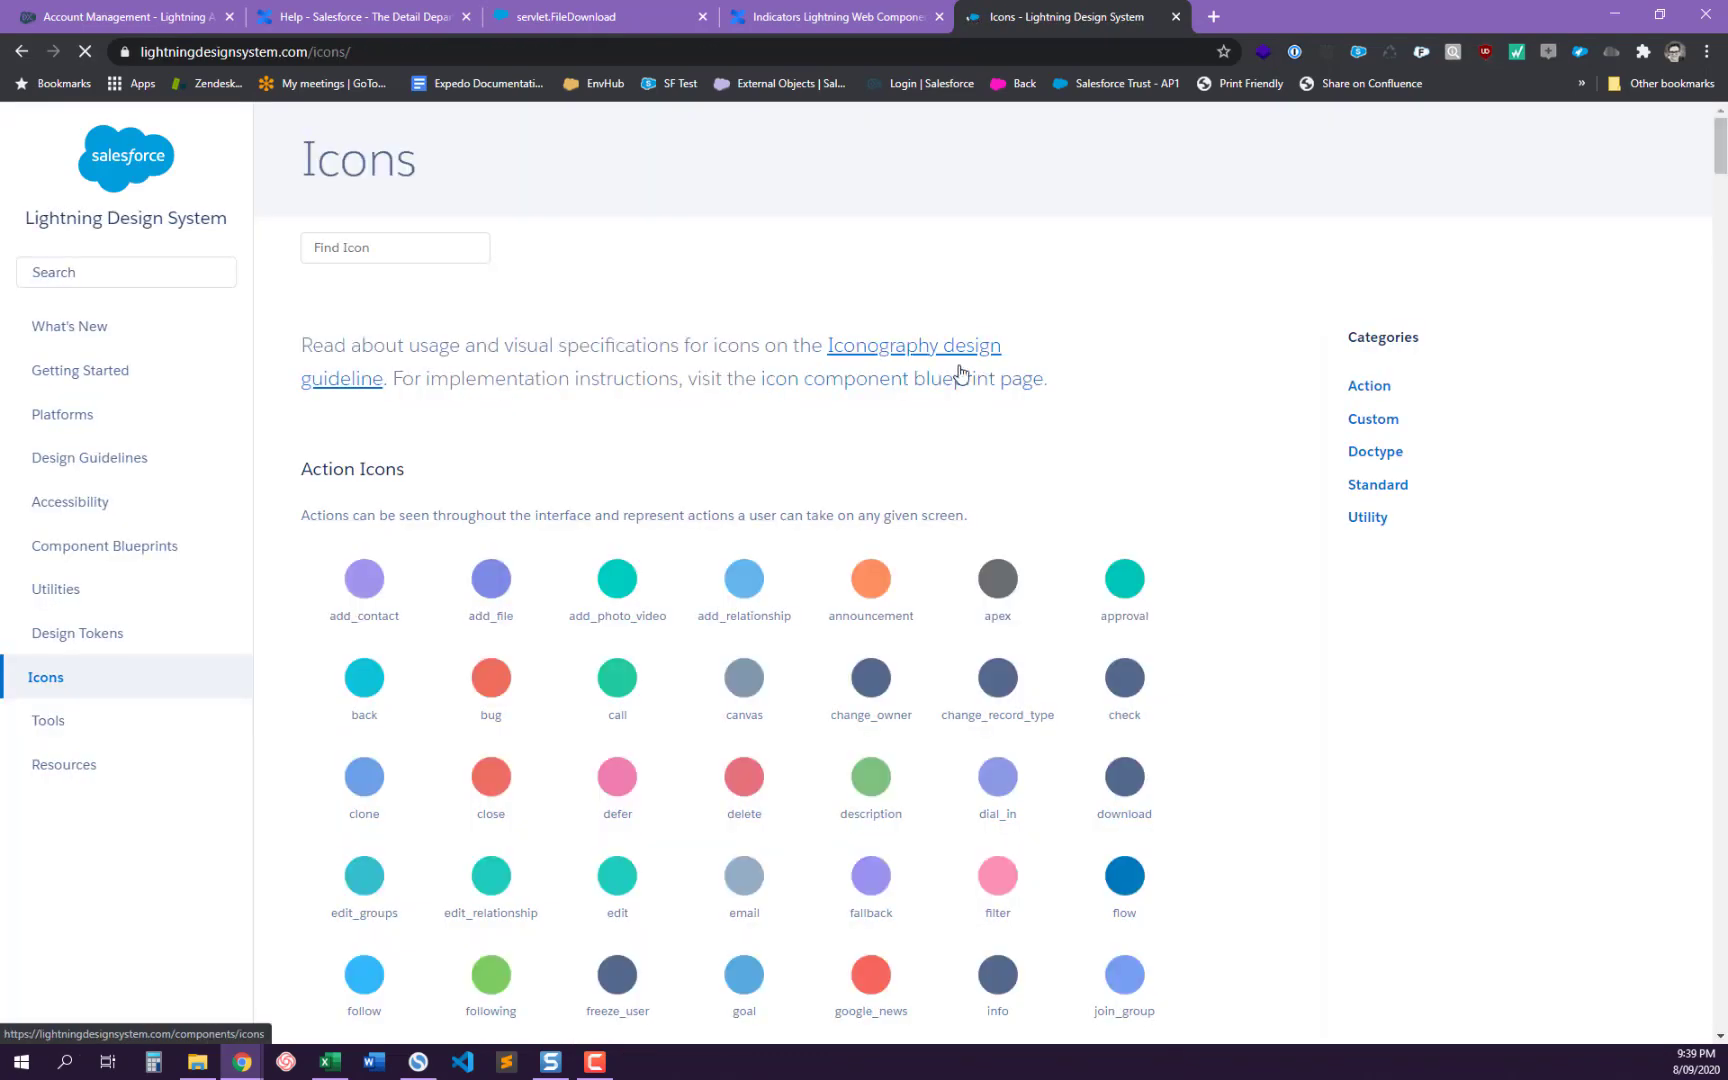
{"action": "scroll", "coordinate": [958, 372], "scroll_direction": "down", "scroll_amount": 20}
{"action": "scroll", "coordinate": [958, 372], "scroll_direction": "down", "scroll_amount": 6}
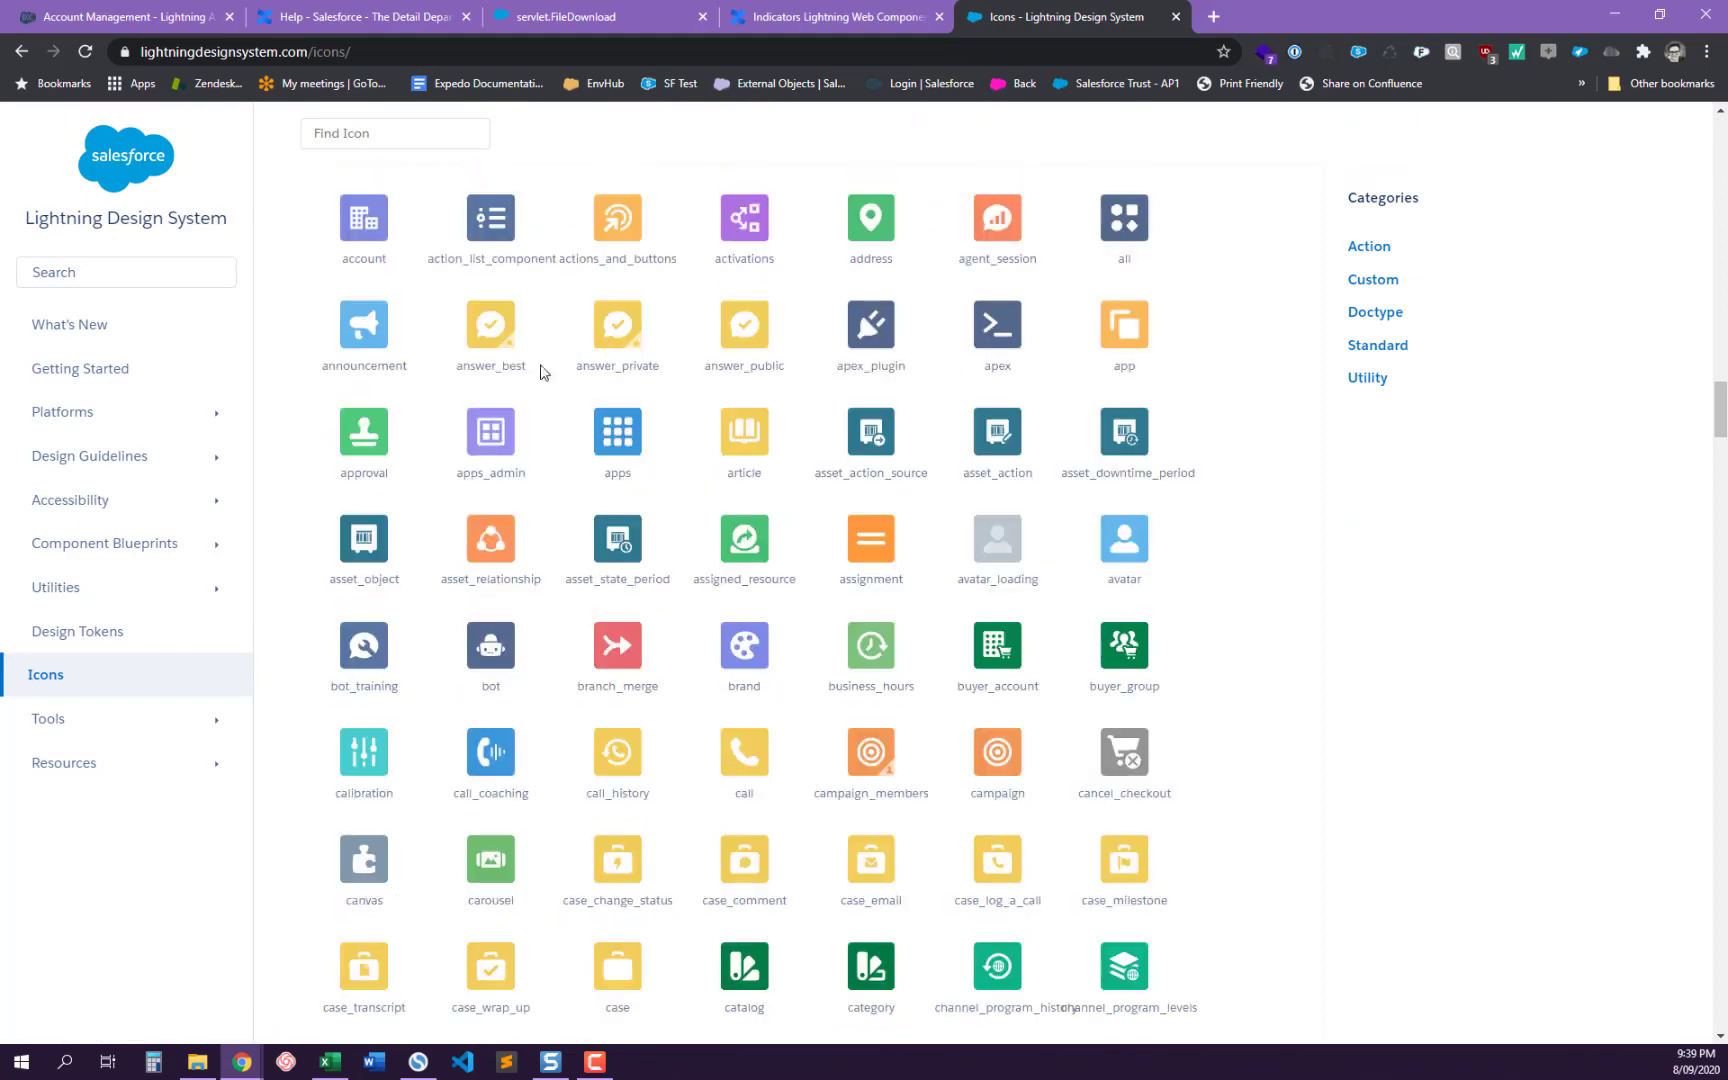
{"action": "scroll", "coordinate": [767, 432], "scroll_direction": "down", "scroll_amount": 20}
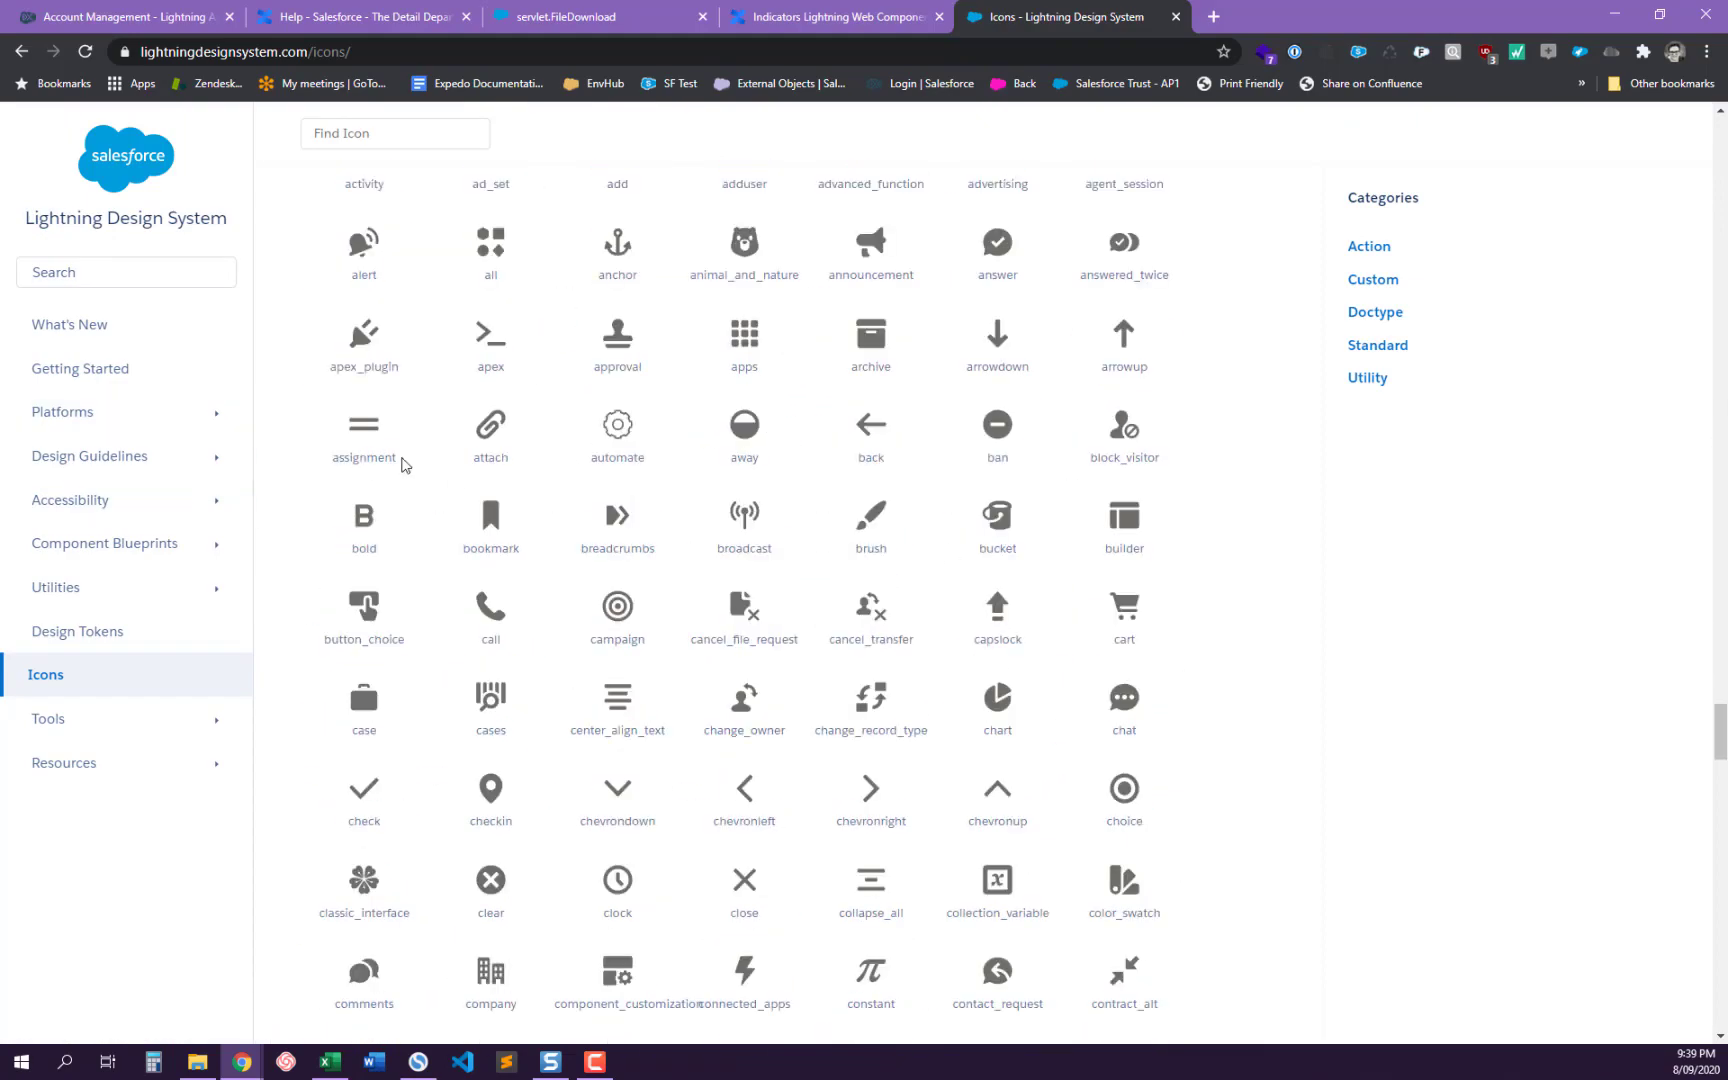
- Return to the Lightning App Builder and try the small icon size for the HOT Rating message, restoring medium
{"action": "left_click", "coordinate": [142, 17]}
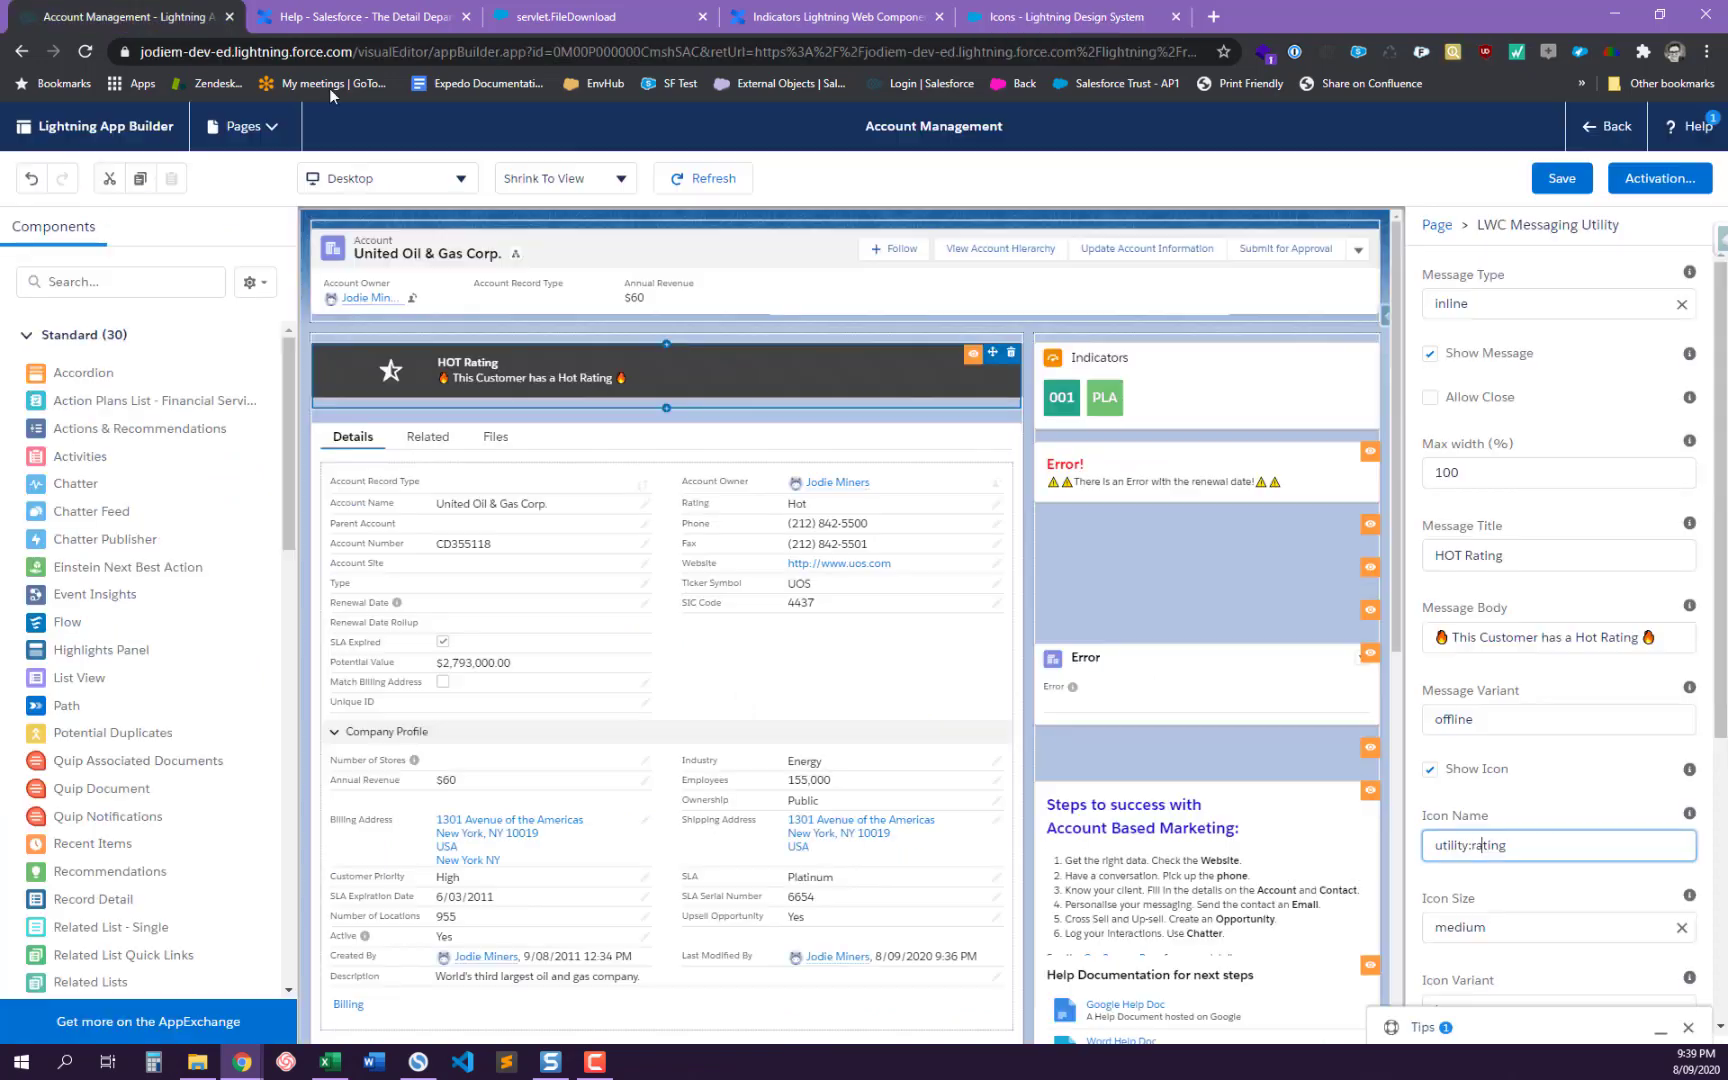
{"action": "scroll", "coordinate": [1508, 759], "scroll_direction": "down", "scroll_amount": 2}
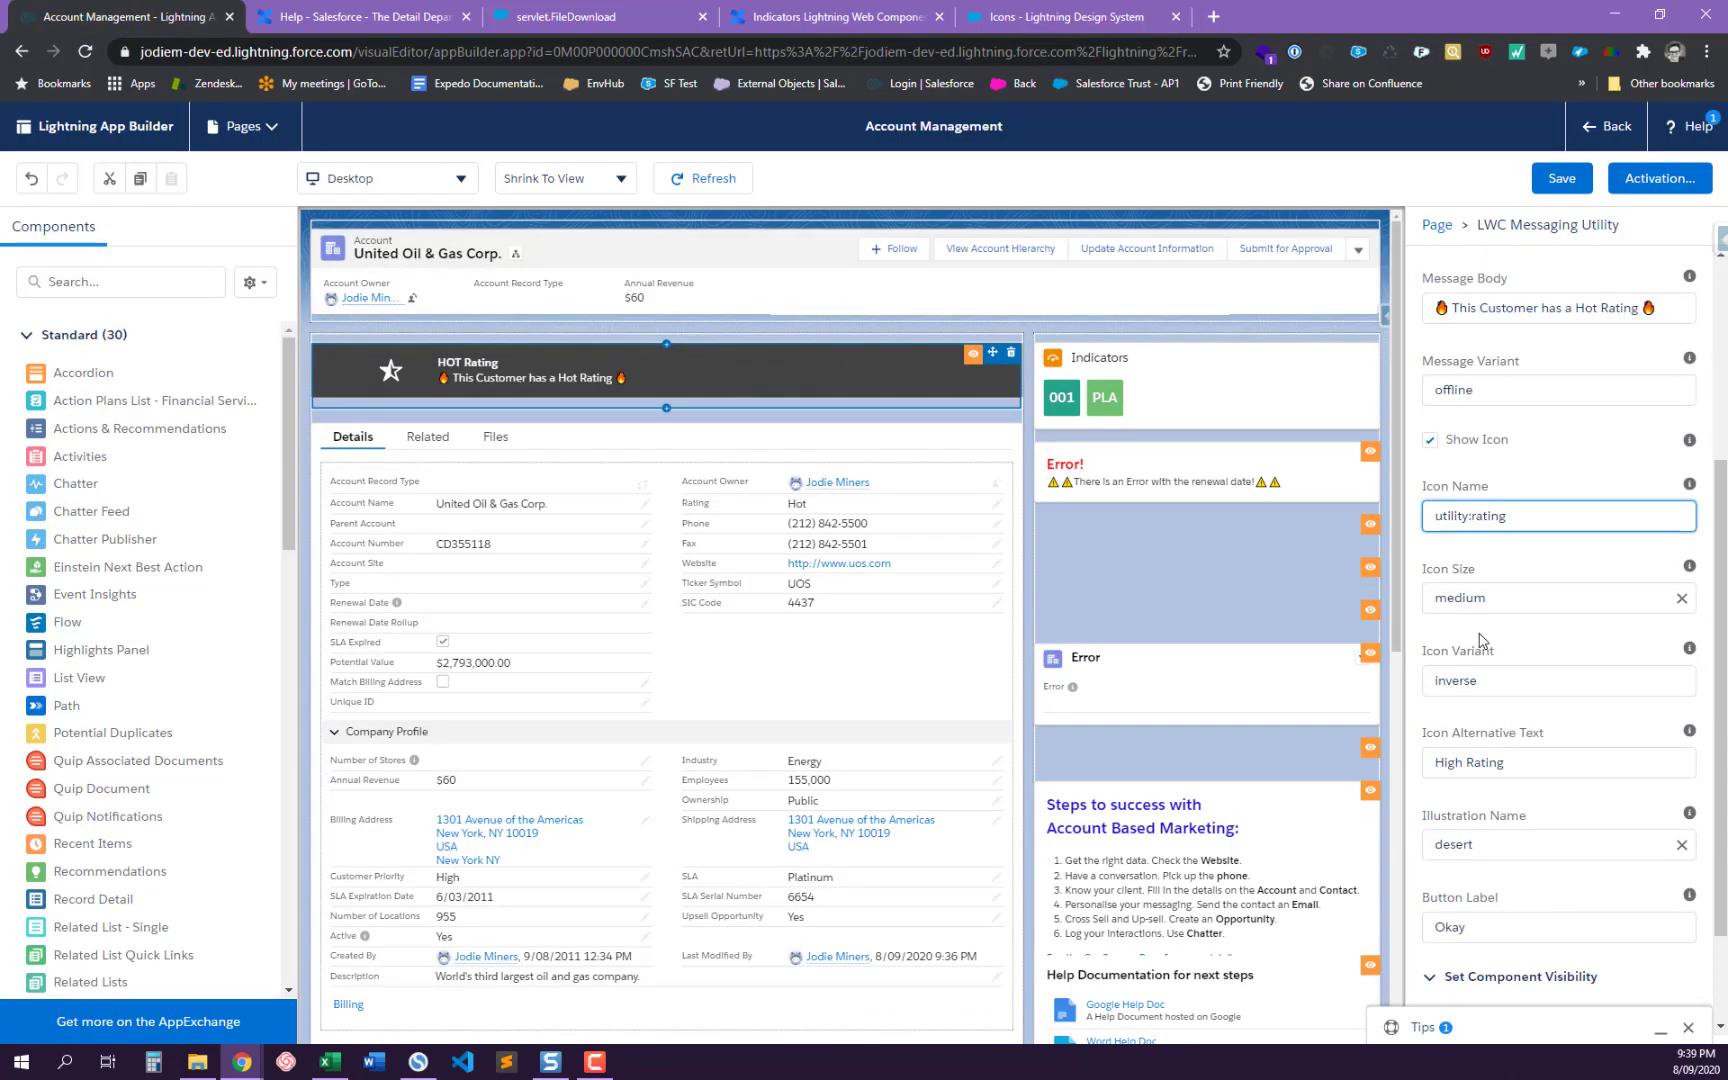
{"action": "left_click", "coordinate": [1484, 600]}
{"action": "left_click", "coordinate": [1480, 737]}
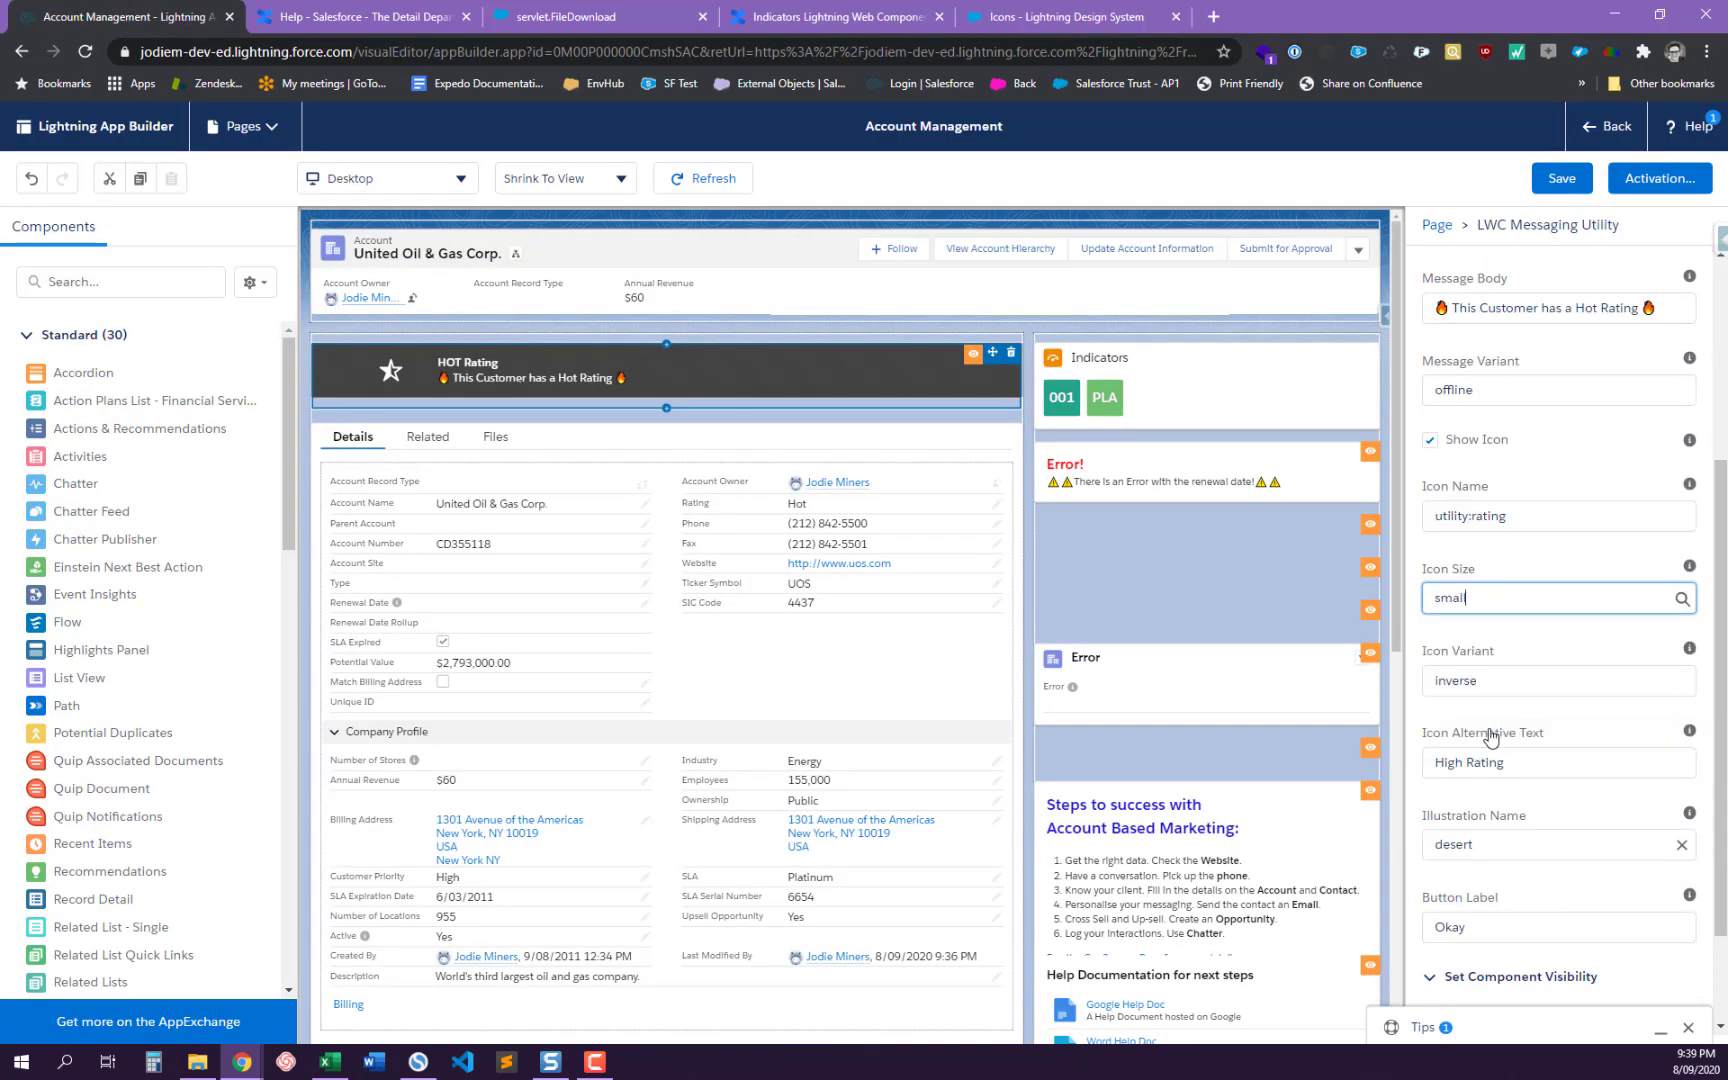
{"action": "left_click", "coordinate": [1473, 610]}
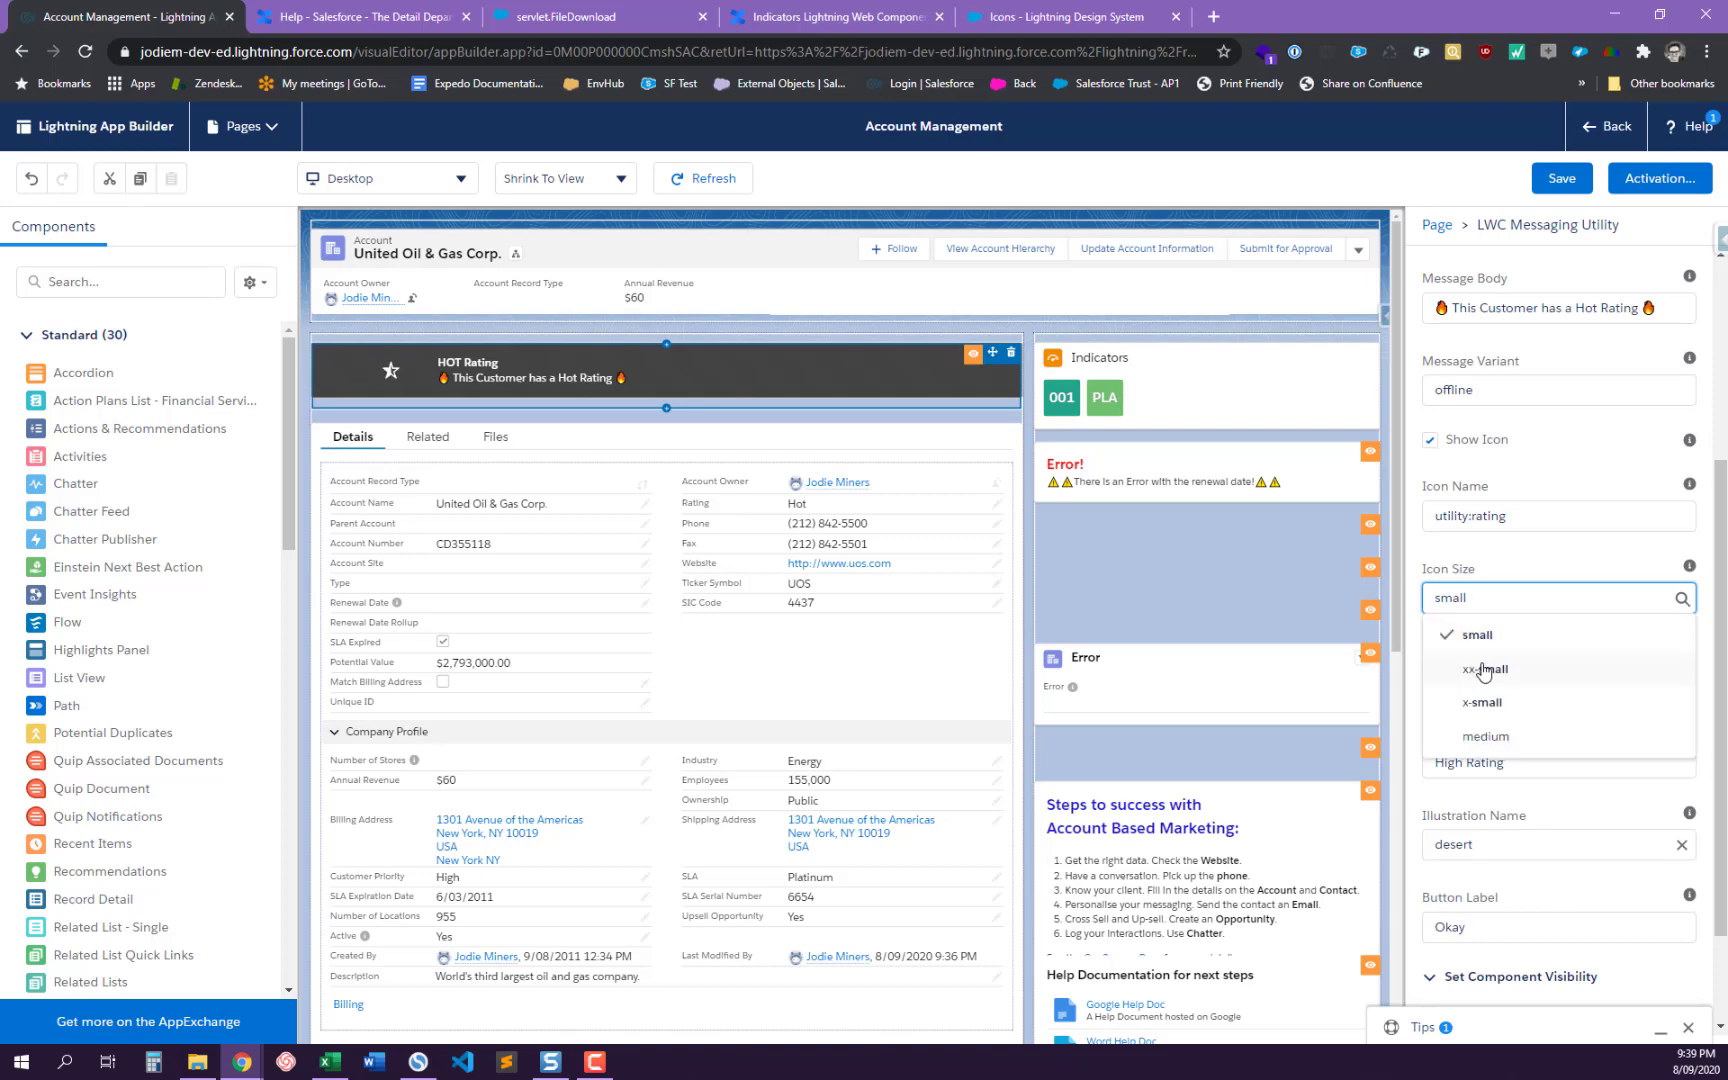
{"action": "left_click", "coordinate": [1488, 732]}
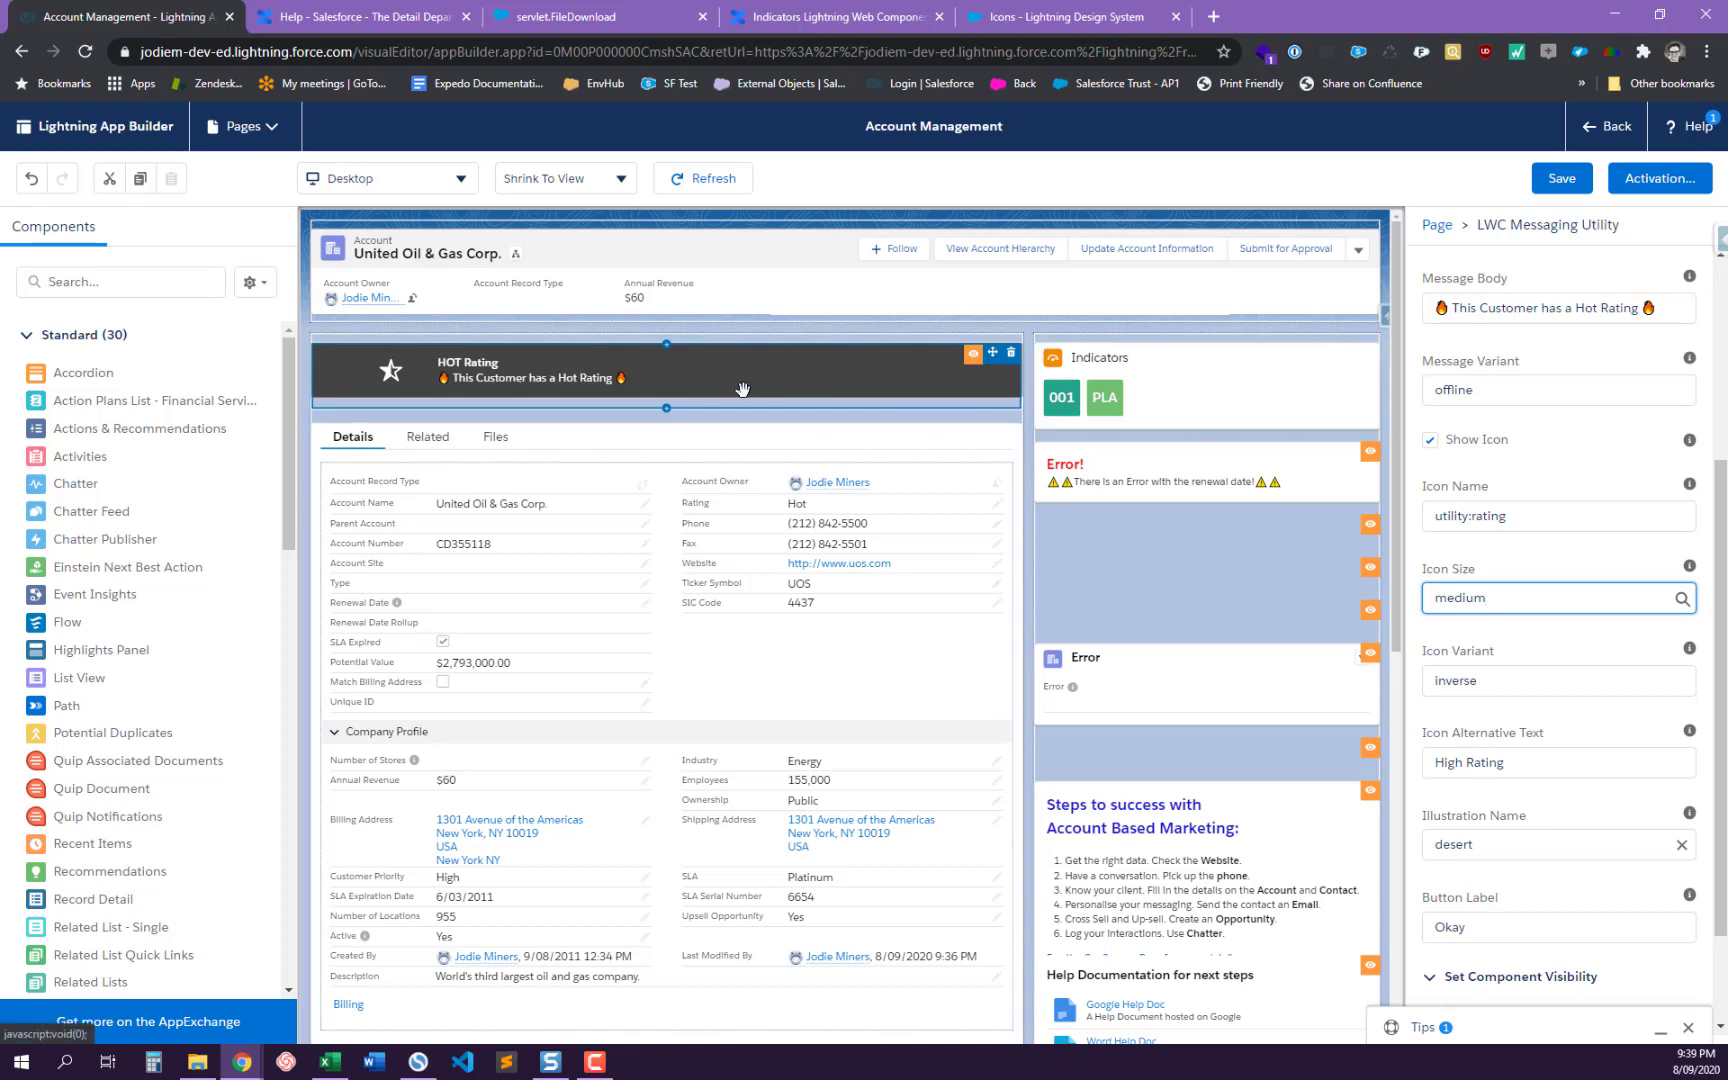
- Select the Rich Text component with the red Error! heading and examine its renewal date message
{"action": "left_click", "coordinate": [1105, 474]}
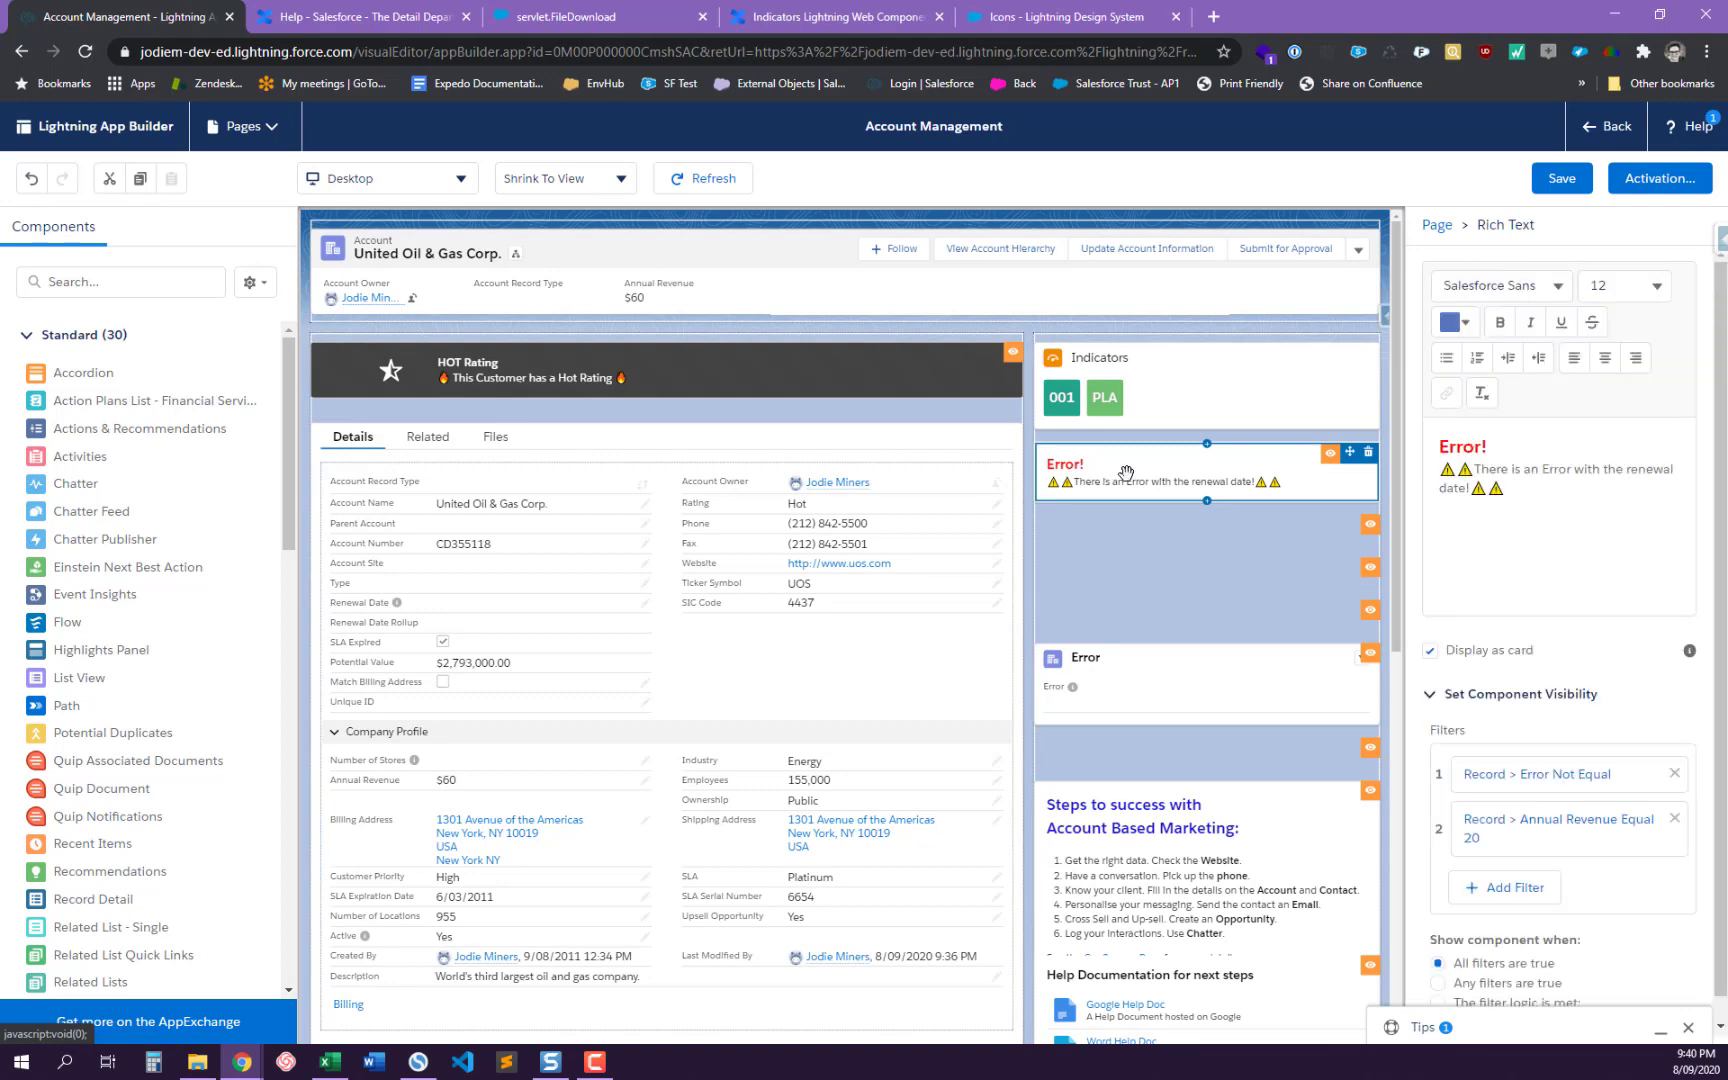
{"action": "left_click", "coordinate": [1483, 467]}
{"action": "left_click_drag", "start_coordinate": [1483, 467], "coordinate": [1637, 479]}
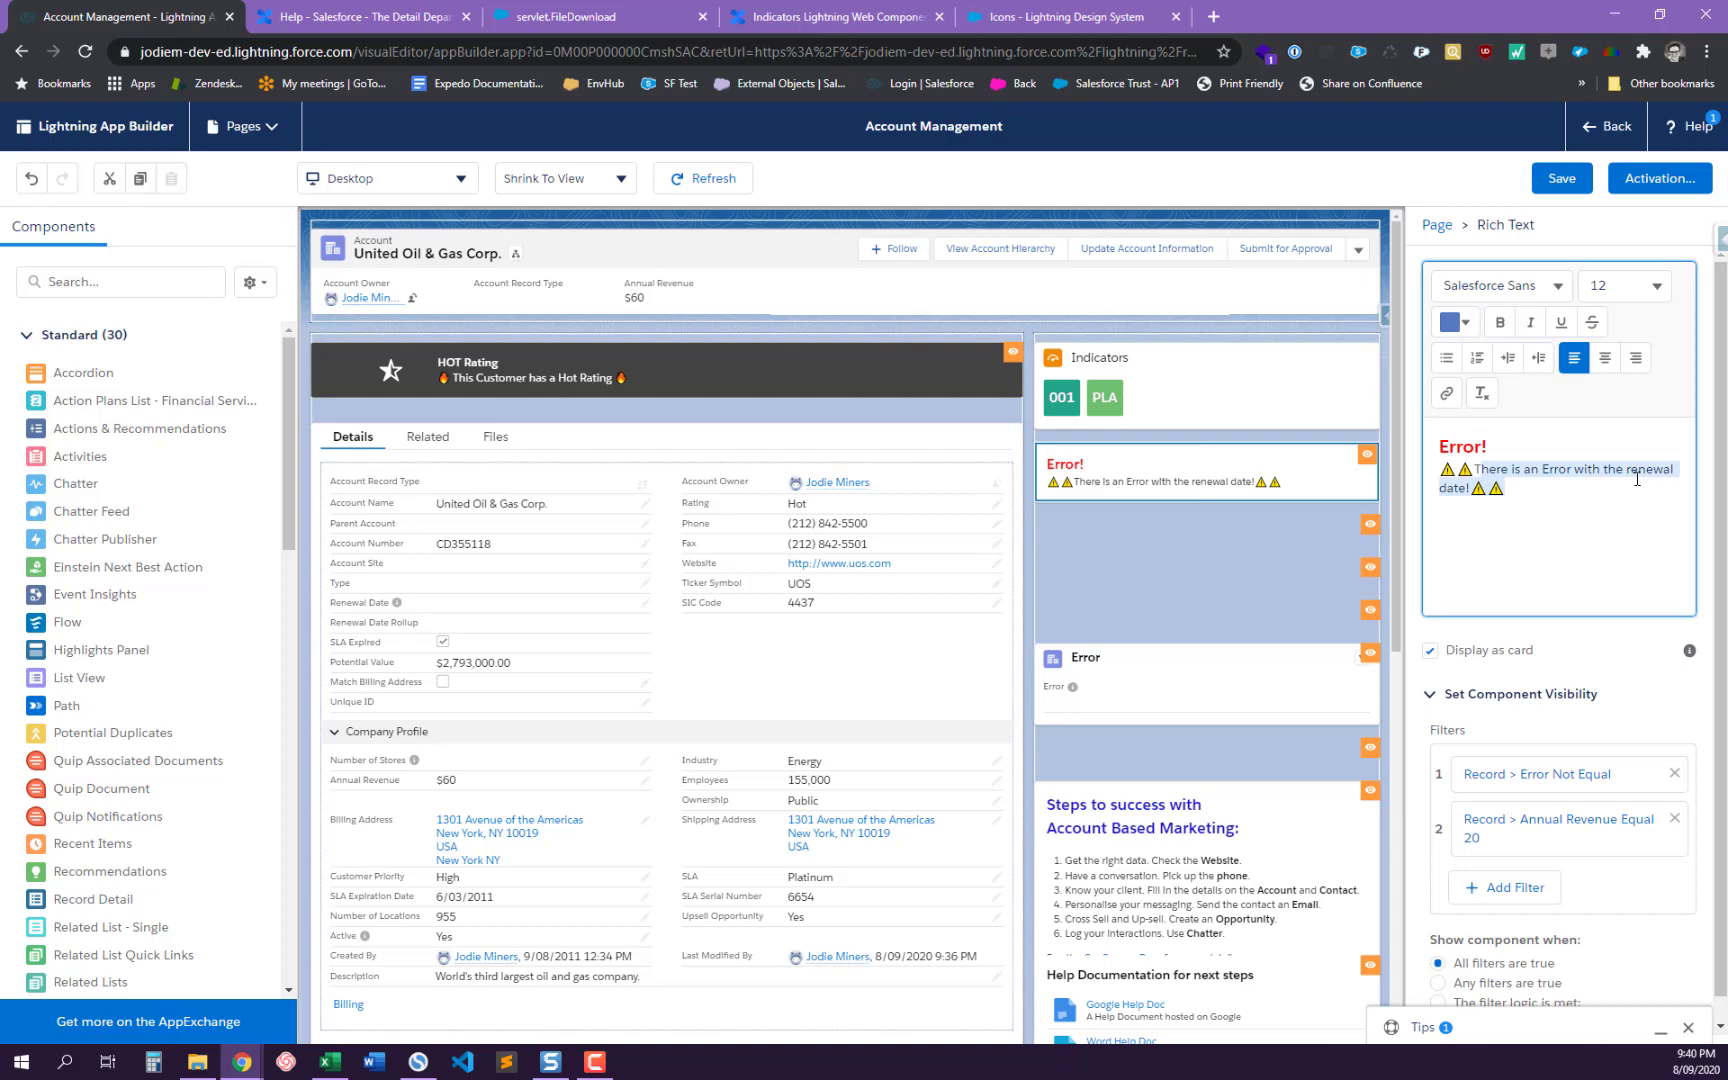
- Select the toast PopUp component below the Error! text and examine its message, expiry date, toast type, mode and duration settings
{"action": "left_click", "coordinate": [1192, 531]}
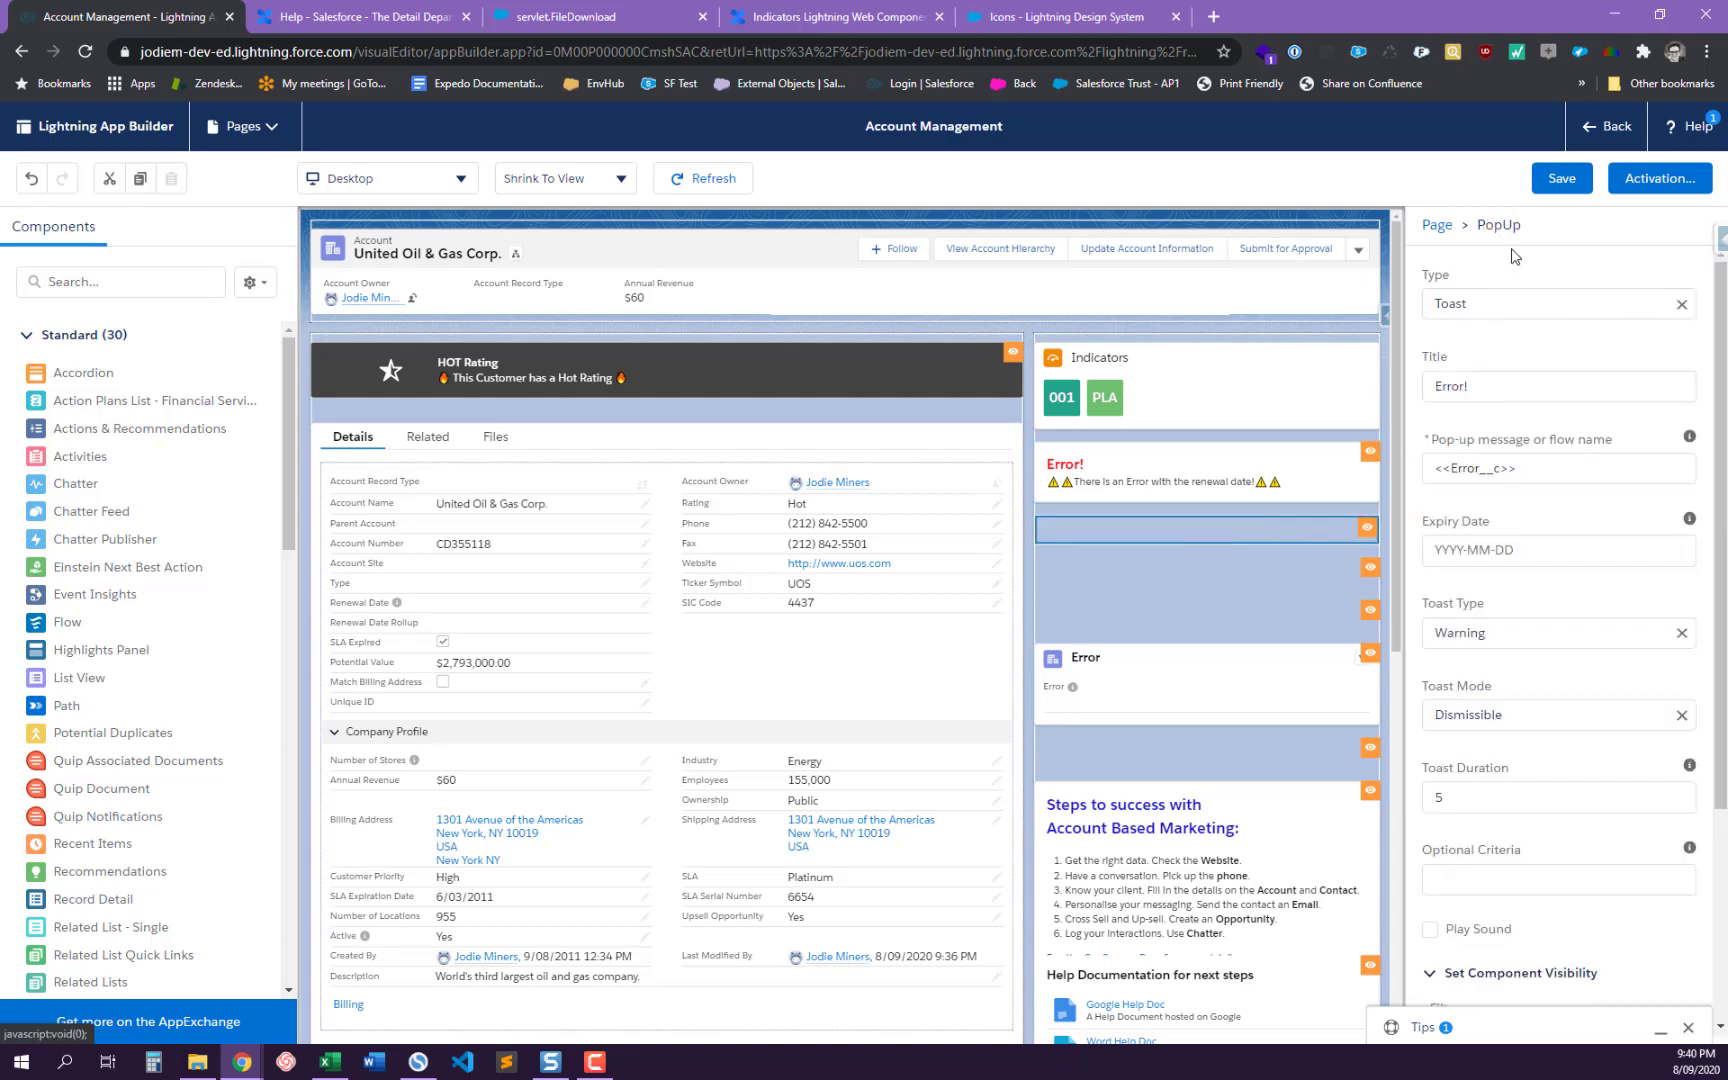
{"action": "left_click", "coordinate": [1436, 468]}
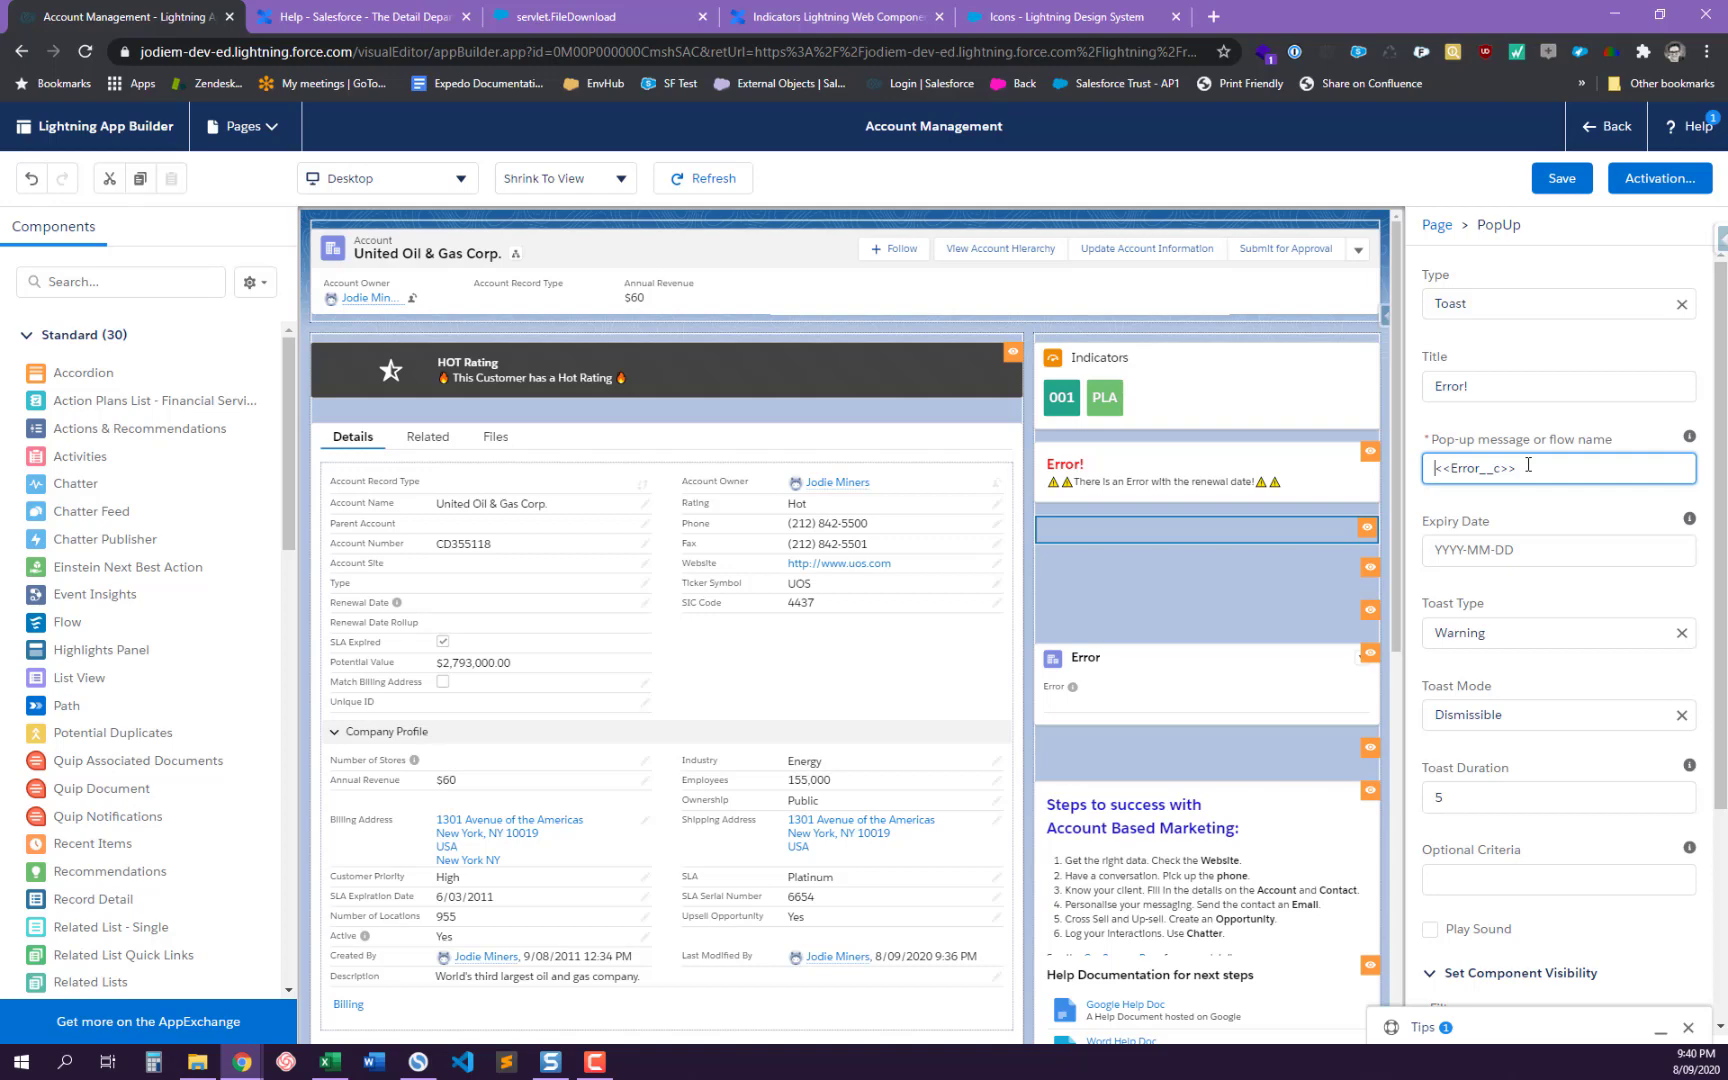
{"action": "left_click", "coordinate": [1518, 558]}
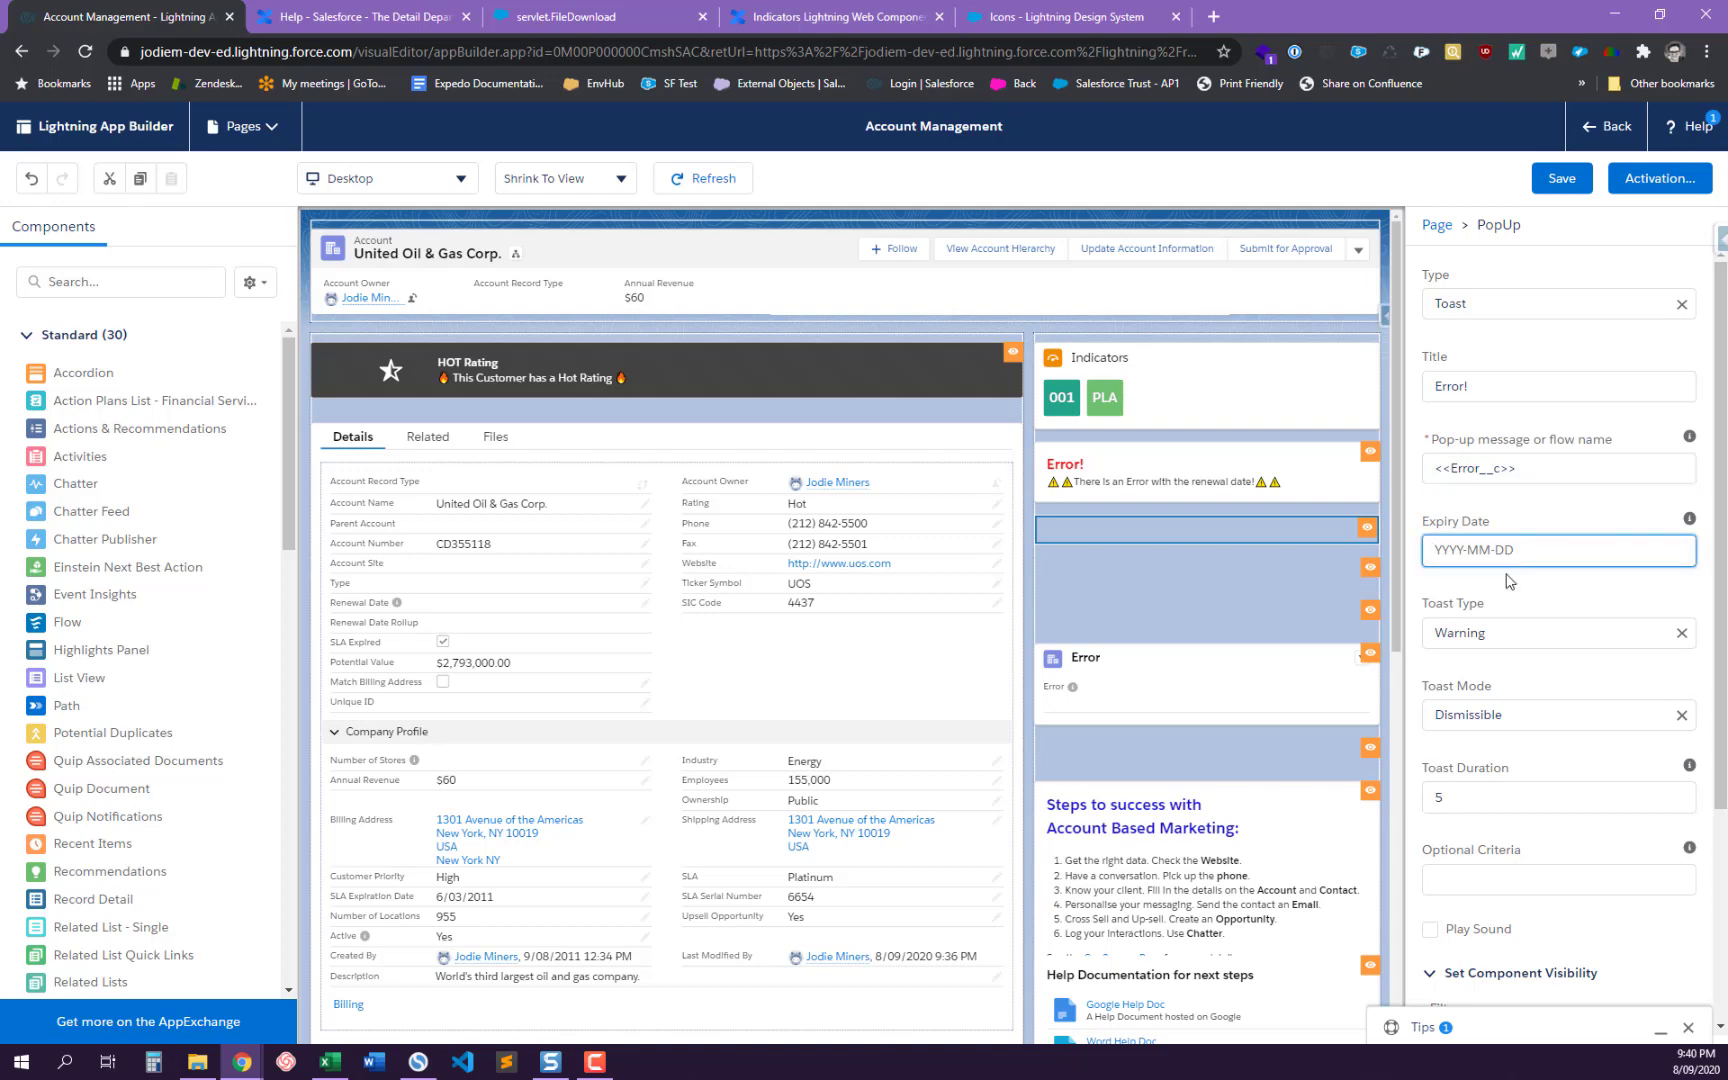
{"action": "left_click", "coordinate": [1513, 632]}
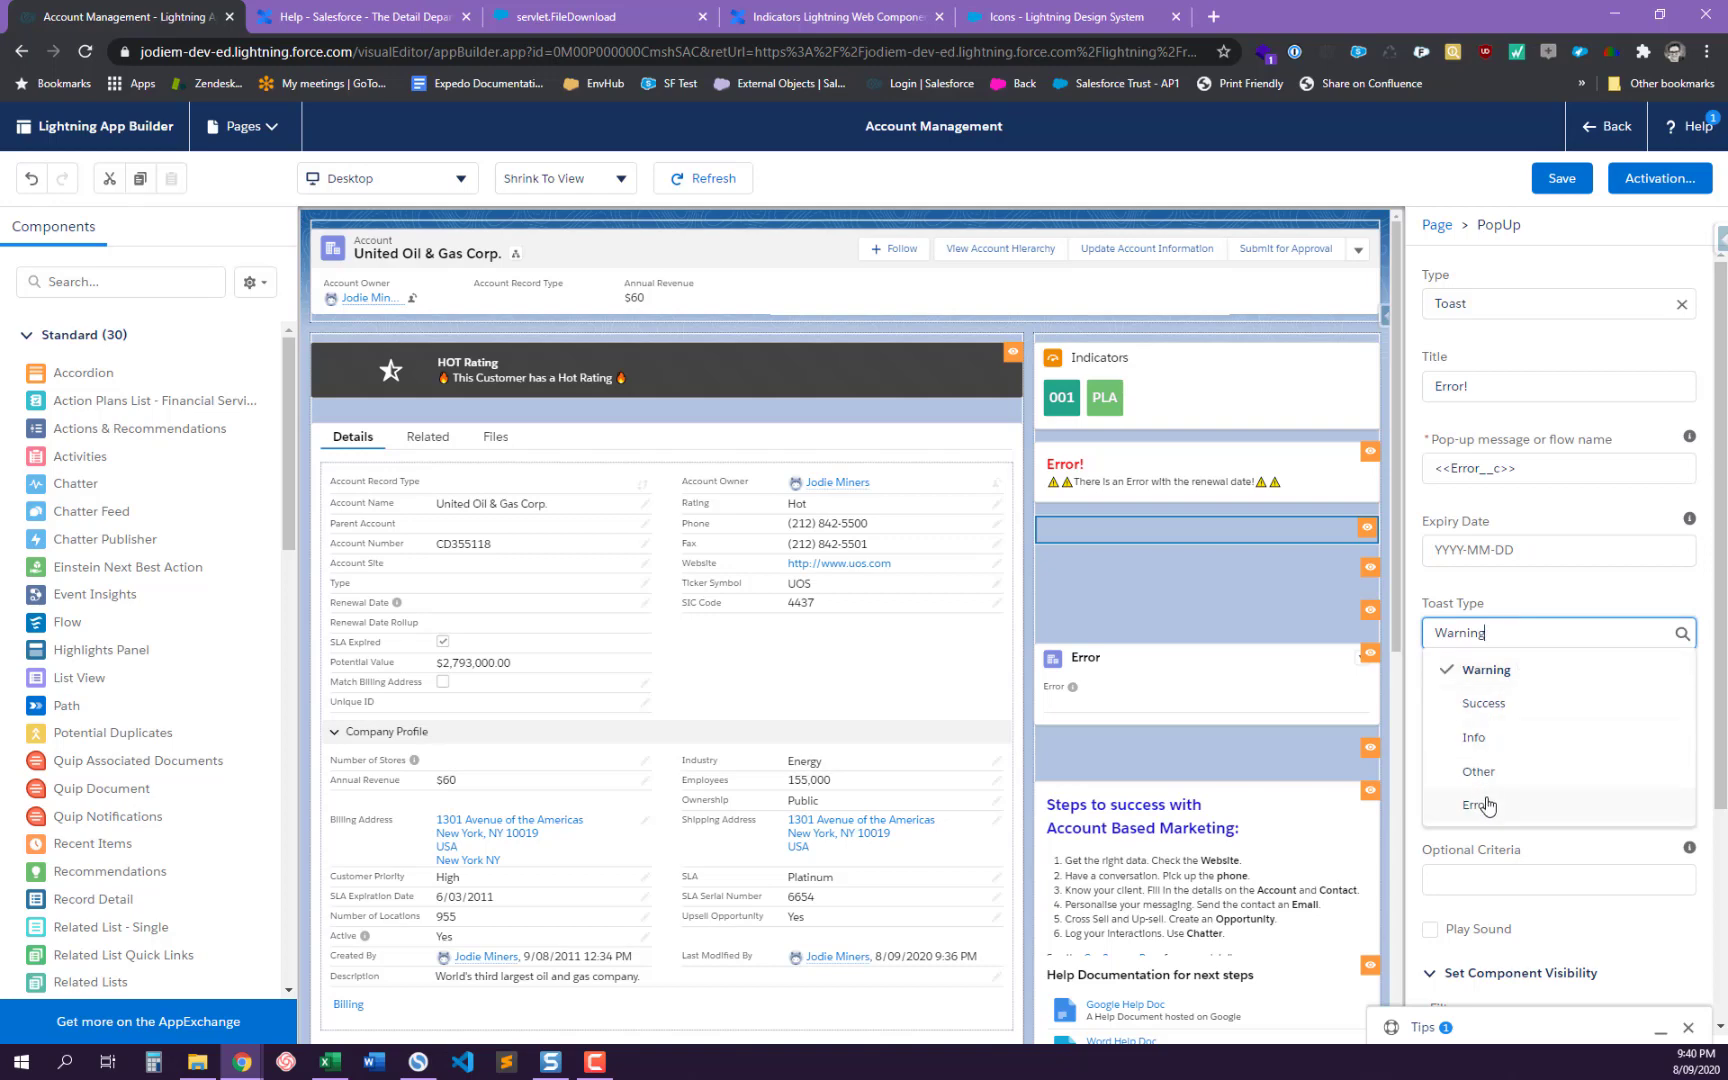
{"action": "left_click", "coordinate": [1520, 597]}
{"action": "left_click", "coordinate": [1500, 712]}
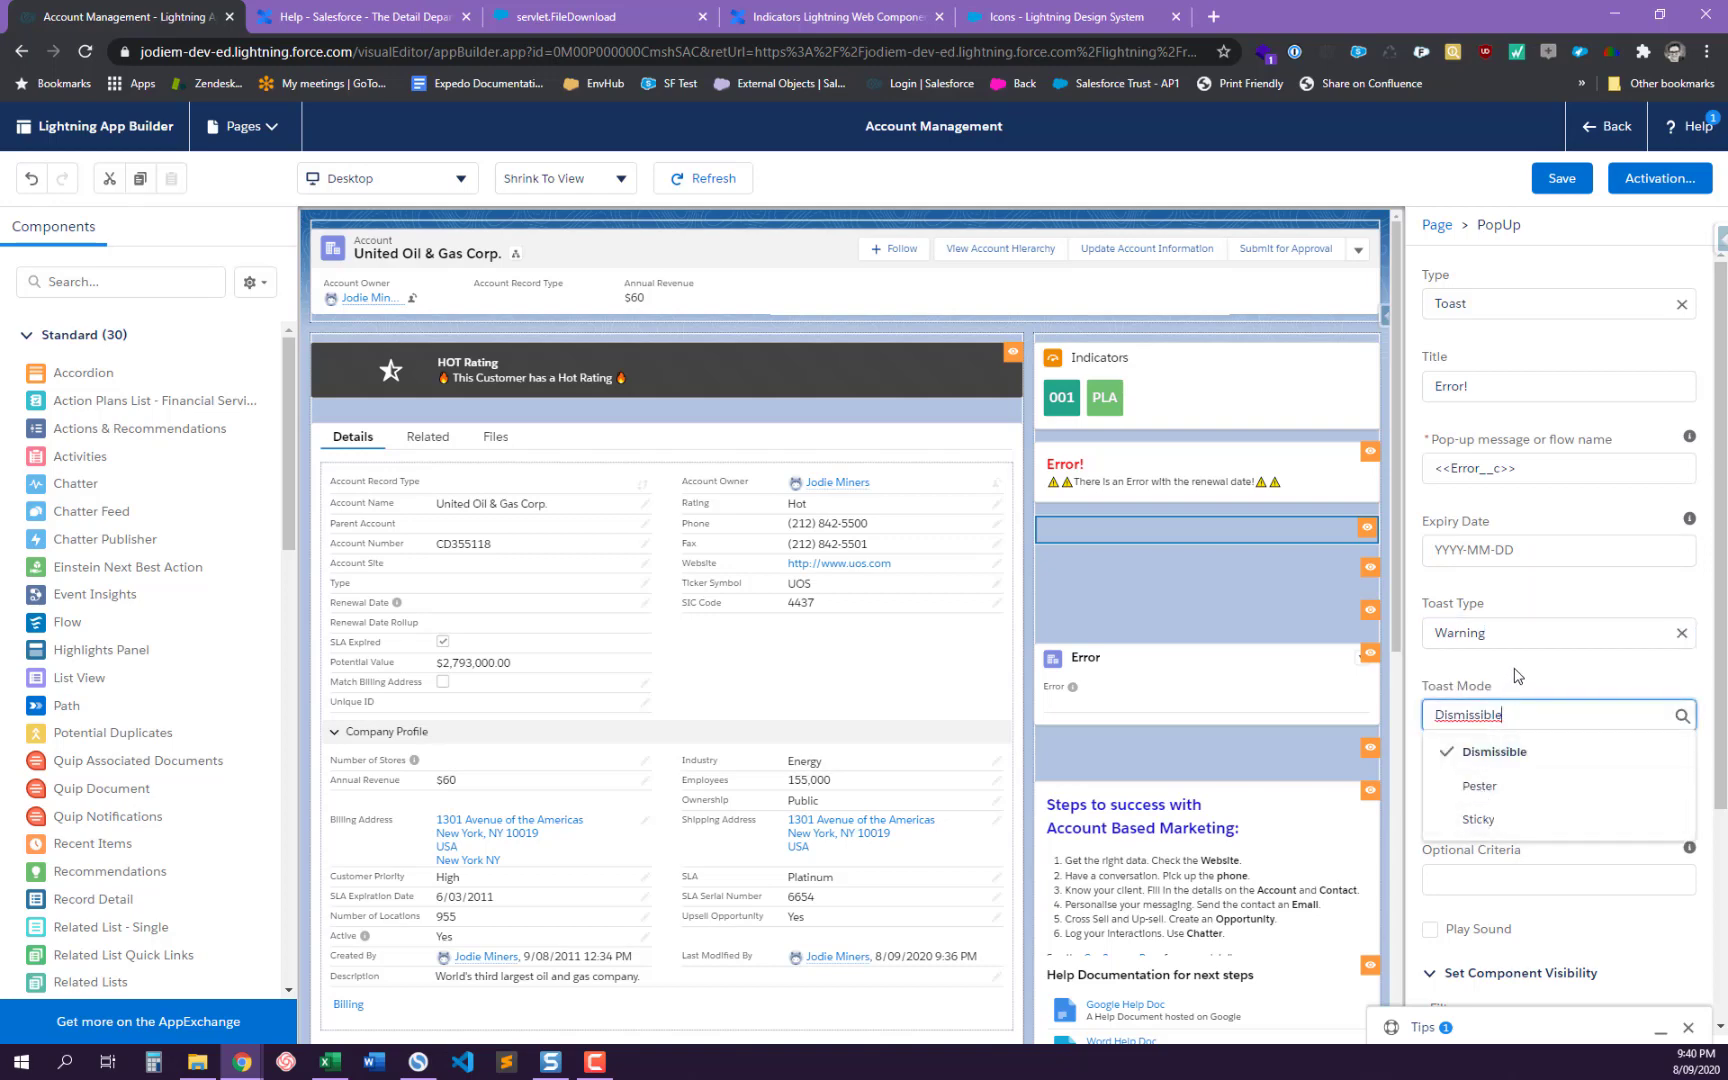
{"action": "left_click", "coordinate": [1516, 675]}
{"action": "left_click", "coordinate": [1489, 795]}
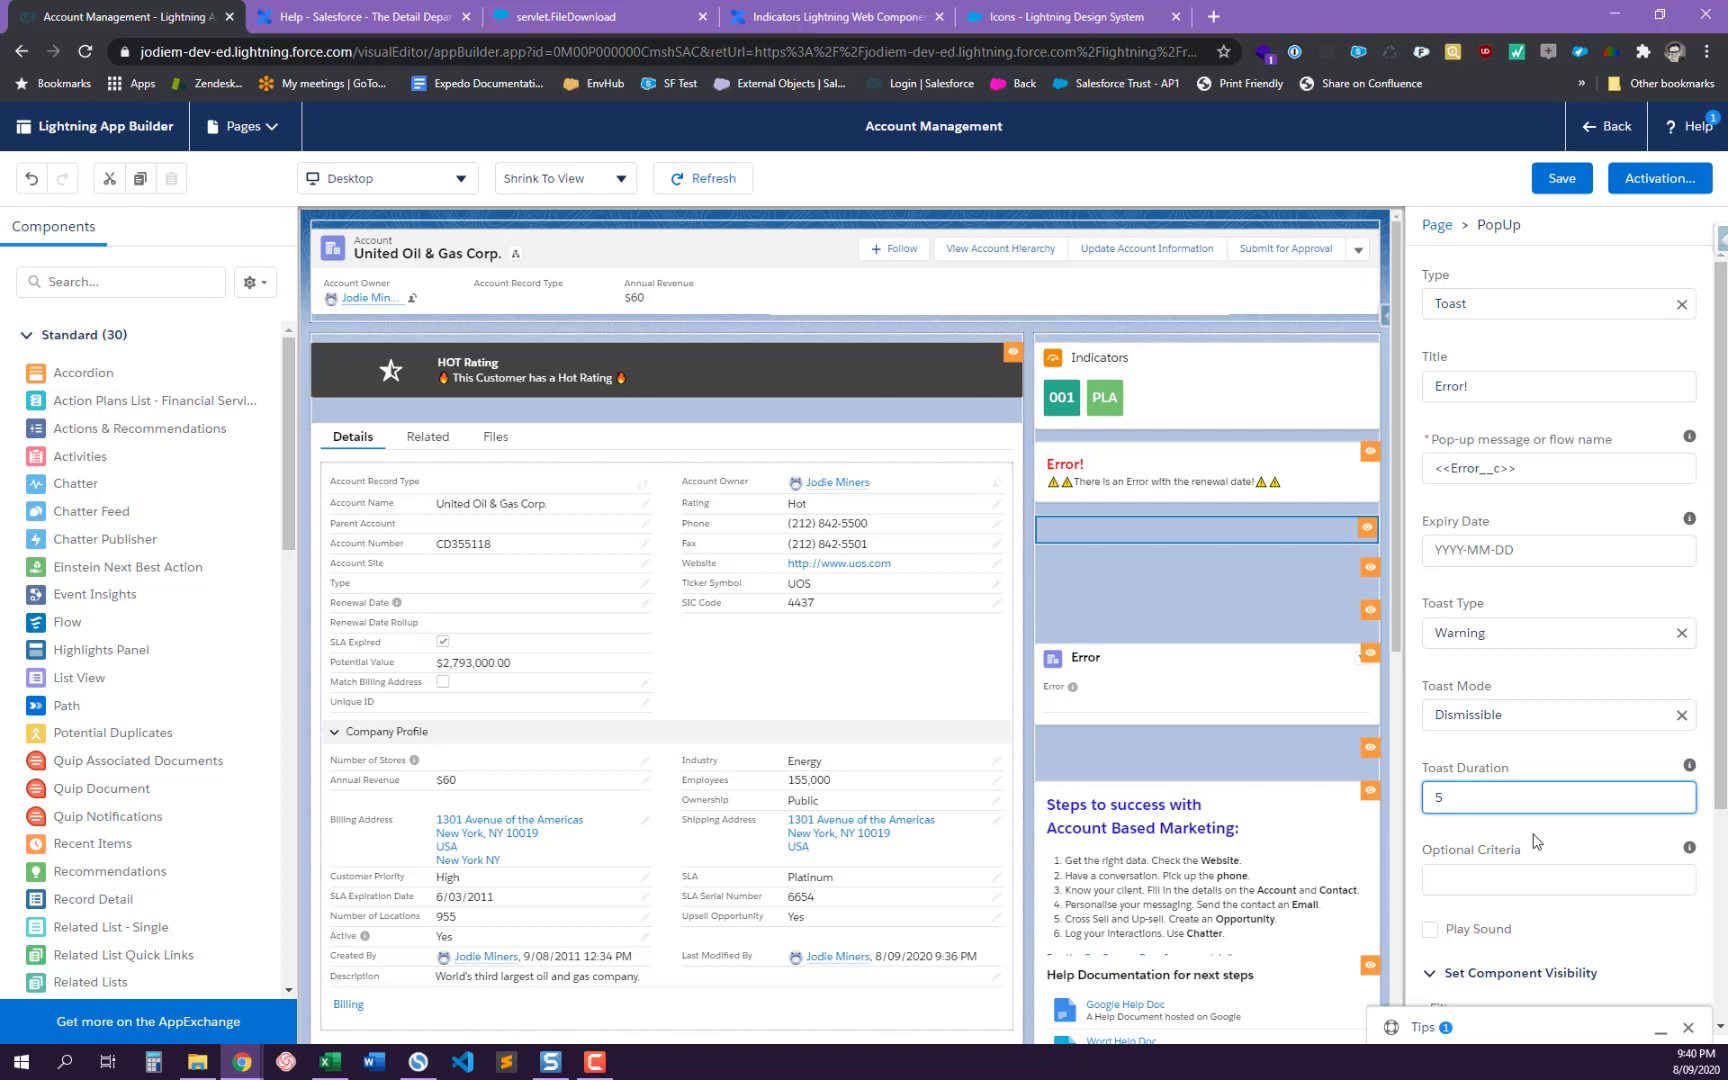
- Select the CloudRebelz_Alert_Message component and examine its toast mode, duration and field name settings
{"action": "left_click", "coordinate": [1182, 580]}
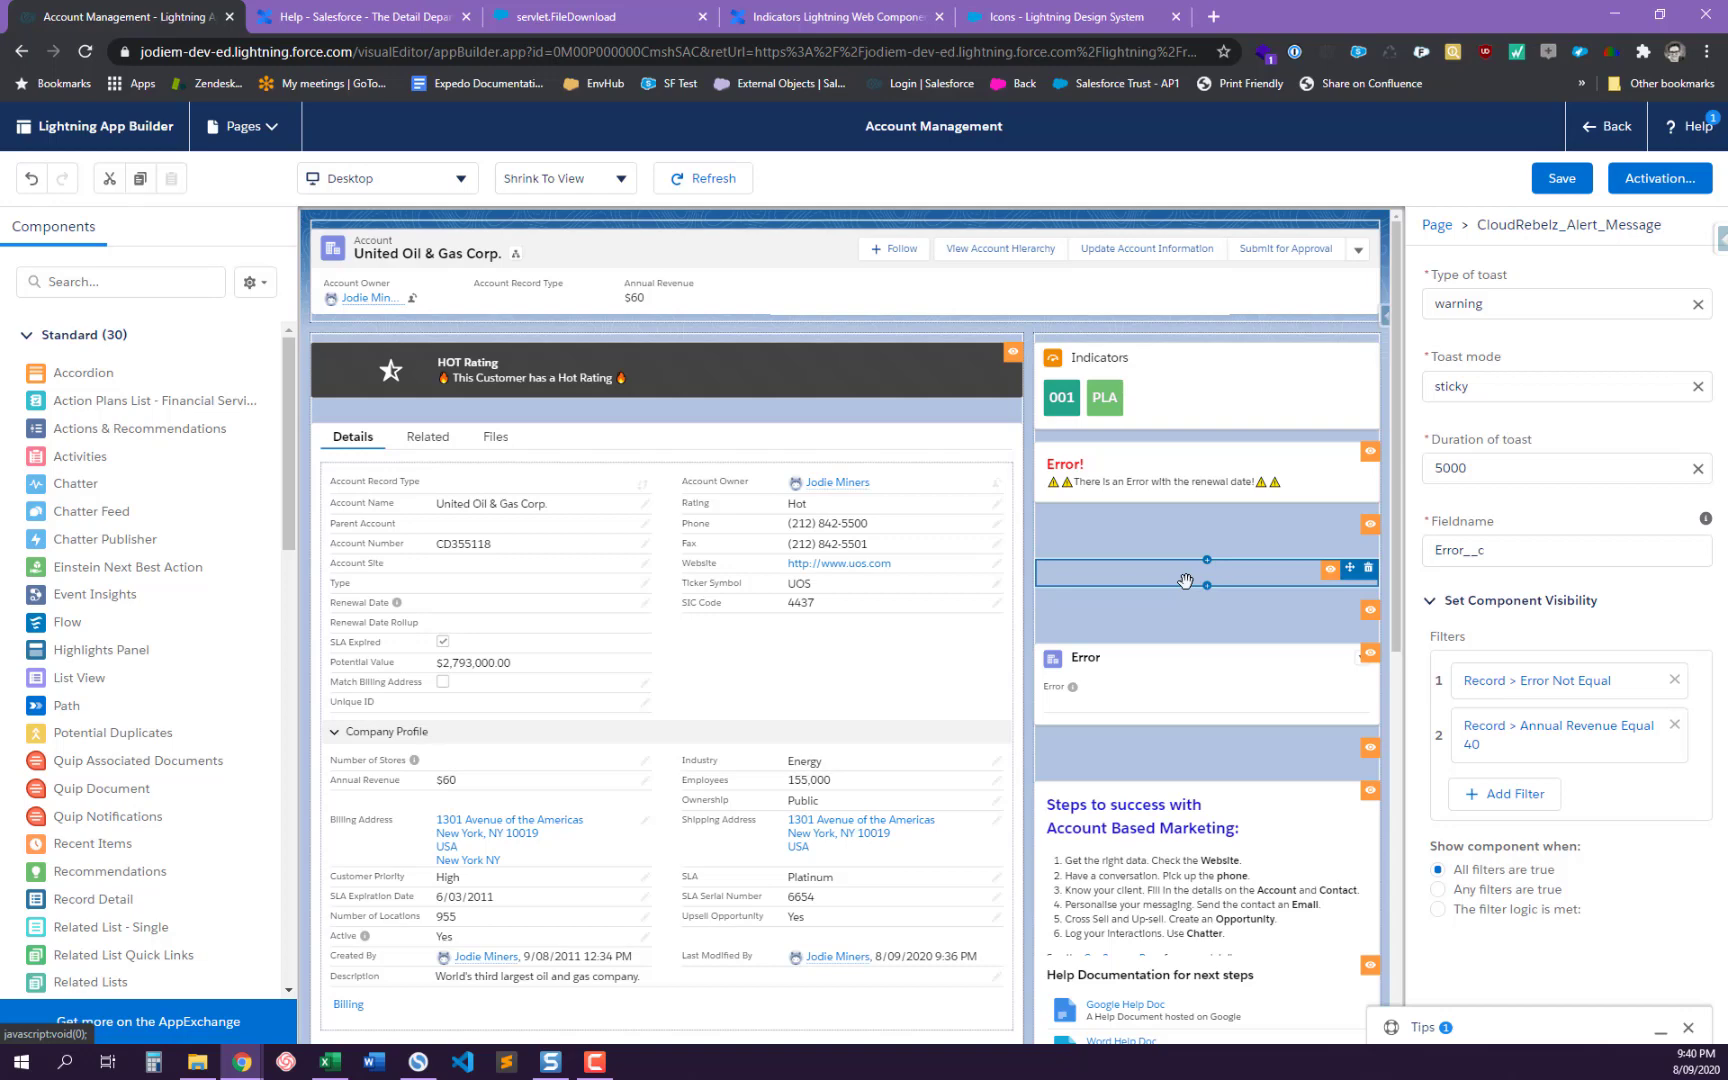
{"action": "left_click", "coordinate": [1493, 385]}
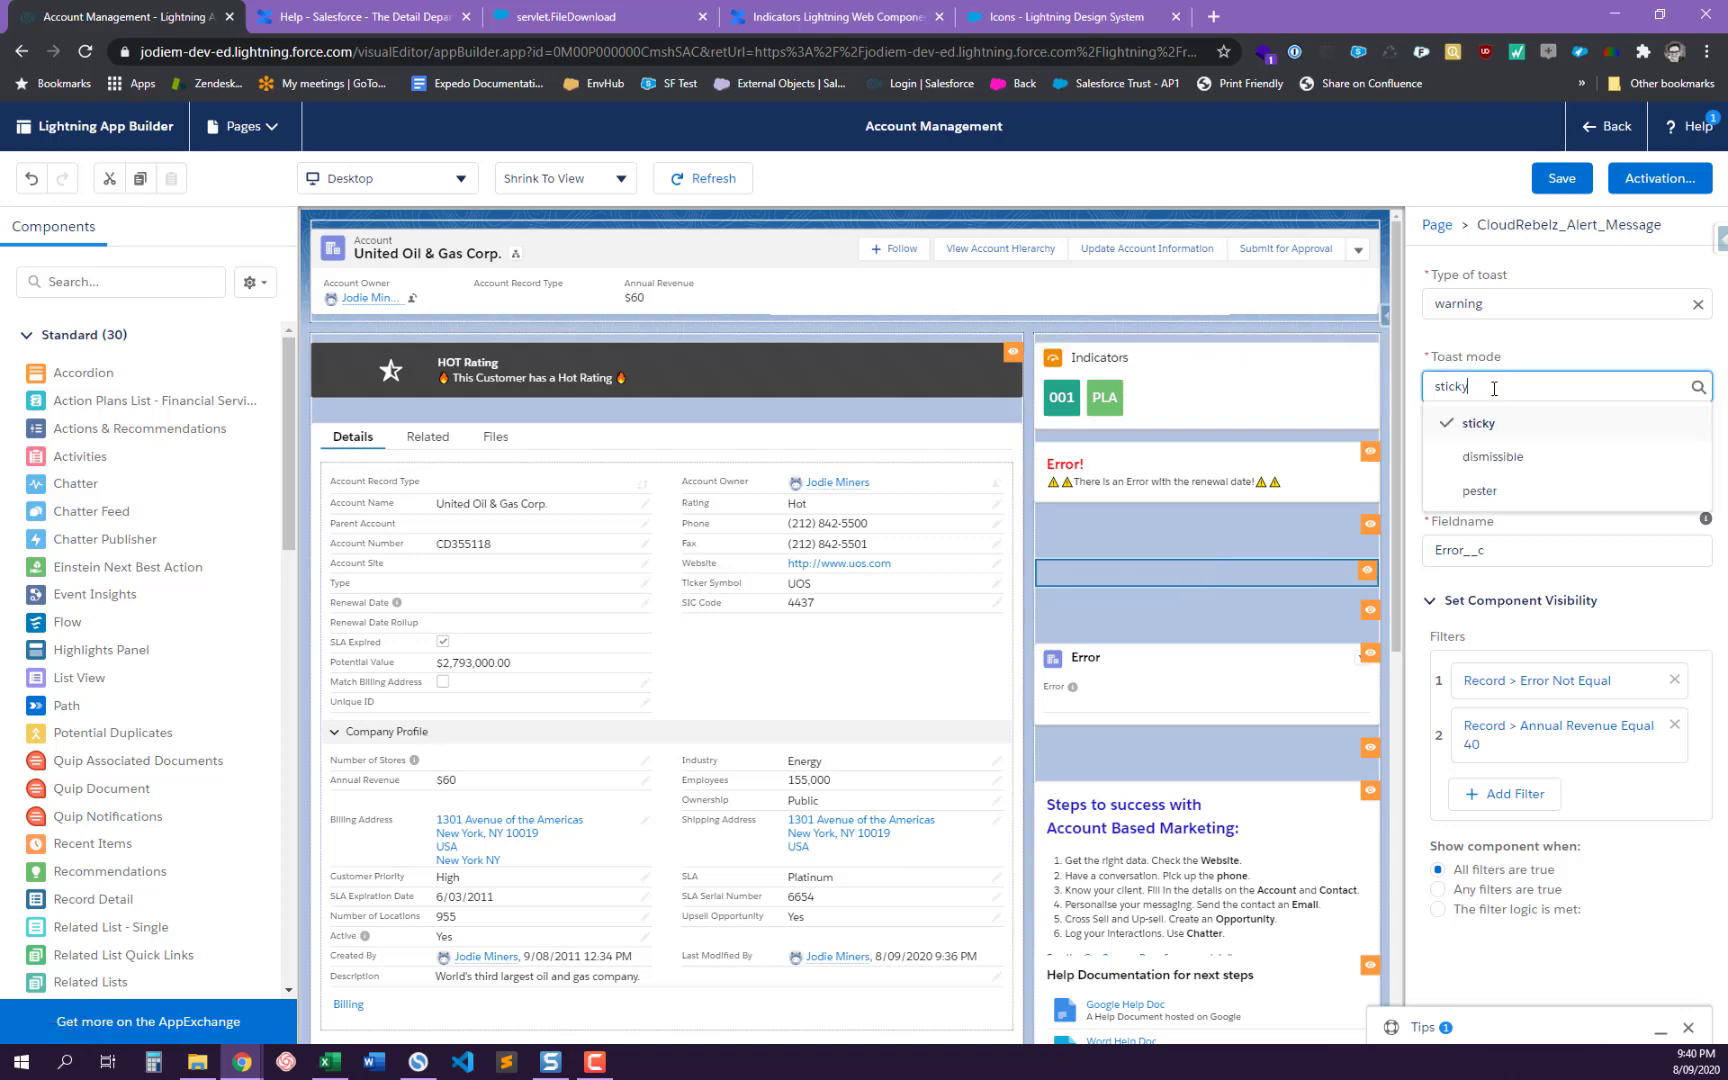
{"action": "left_click", "coordinate": [1506, 345]}
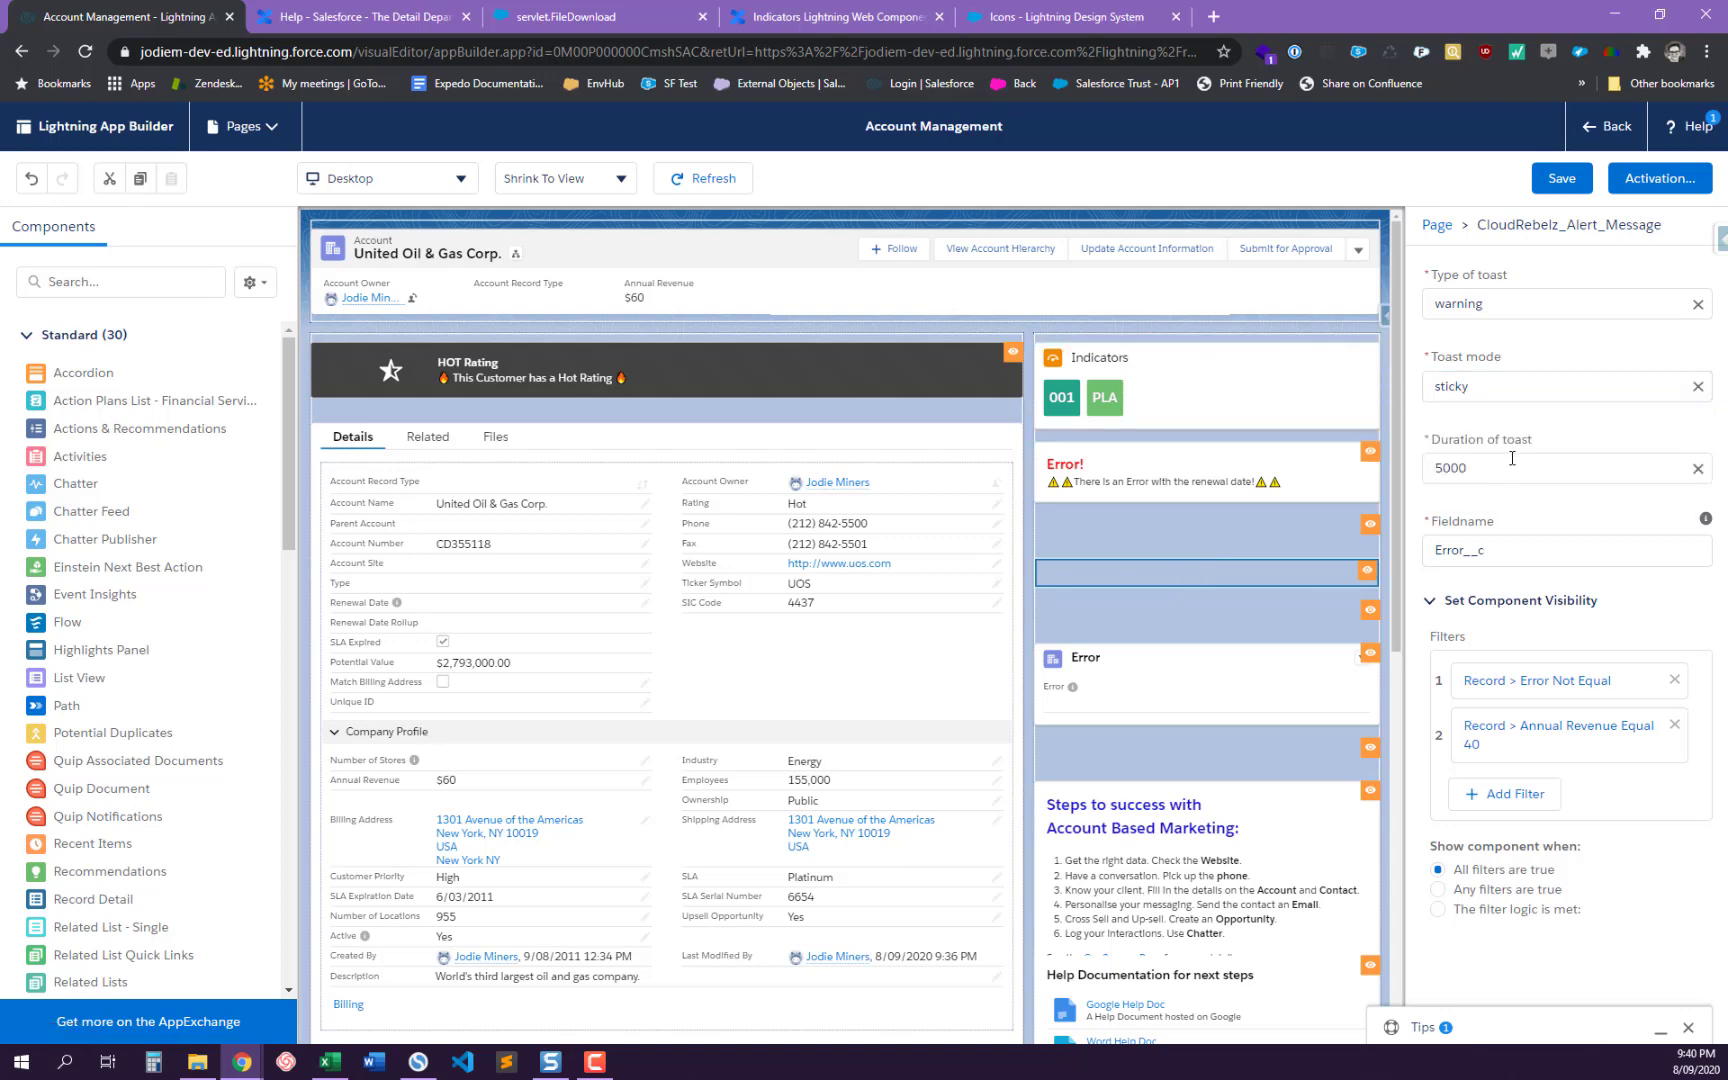
{"action": "left_click", "coordinate": [1512, 458]}
{"action": "left_click", "coordinate": [1533, 361]}
{"action": "left_click", "coordinate": [1508, 550]}
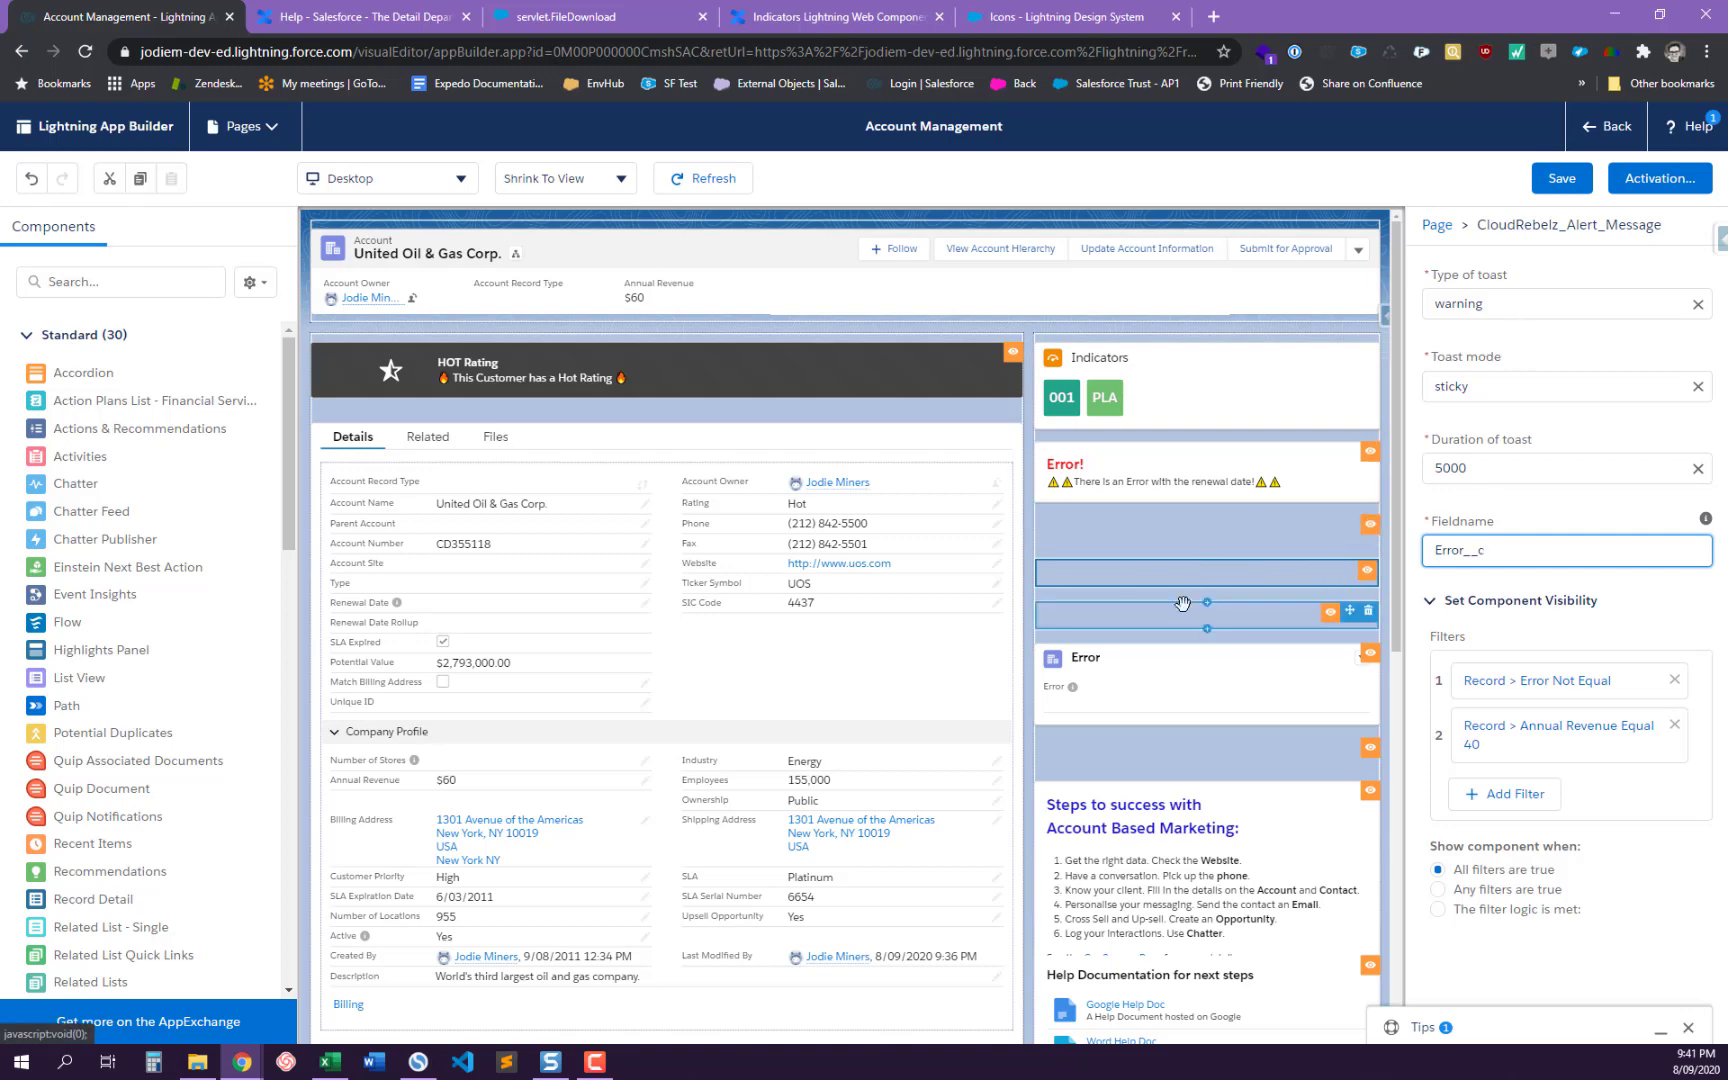
- Select the RecordAlert component, check the alert options on the Confluence help page, and examine the component's message and alert type options
{"action": "left_click", "coordinate": [1182, 606]}
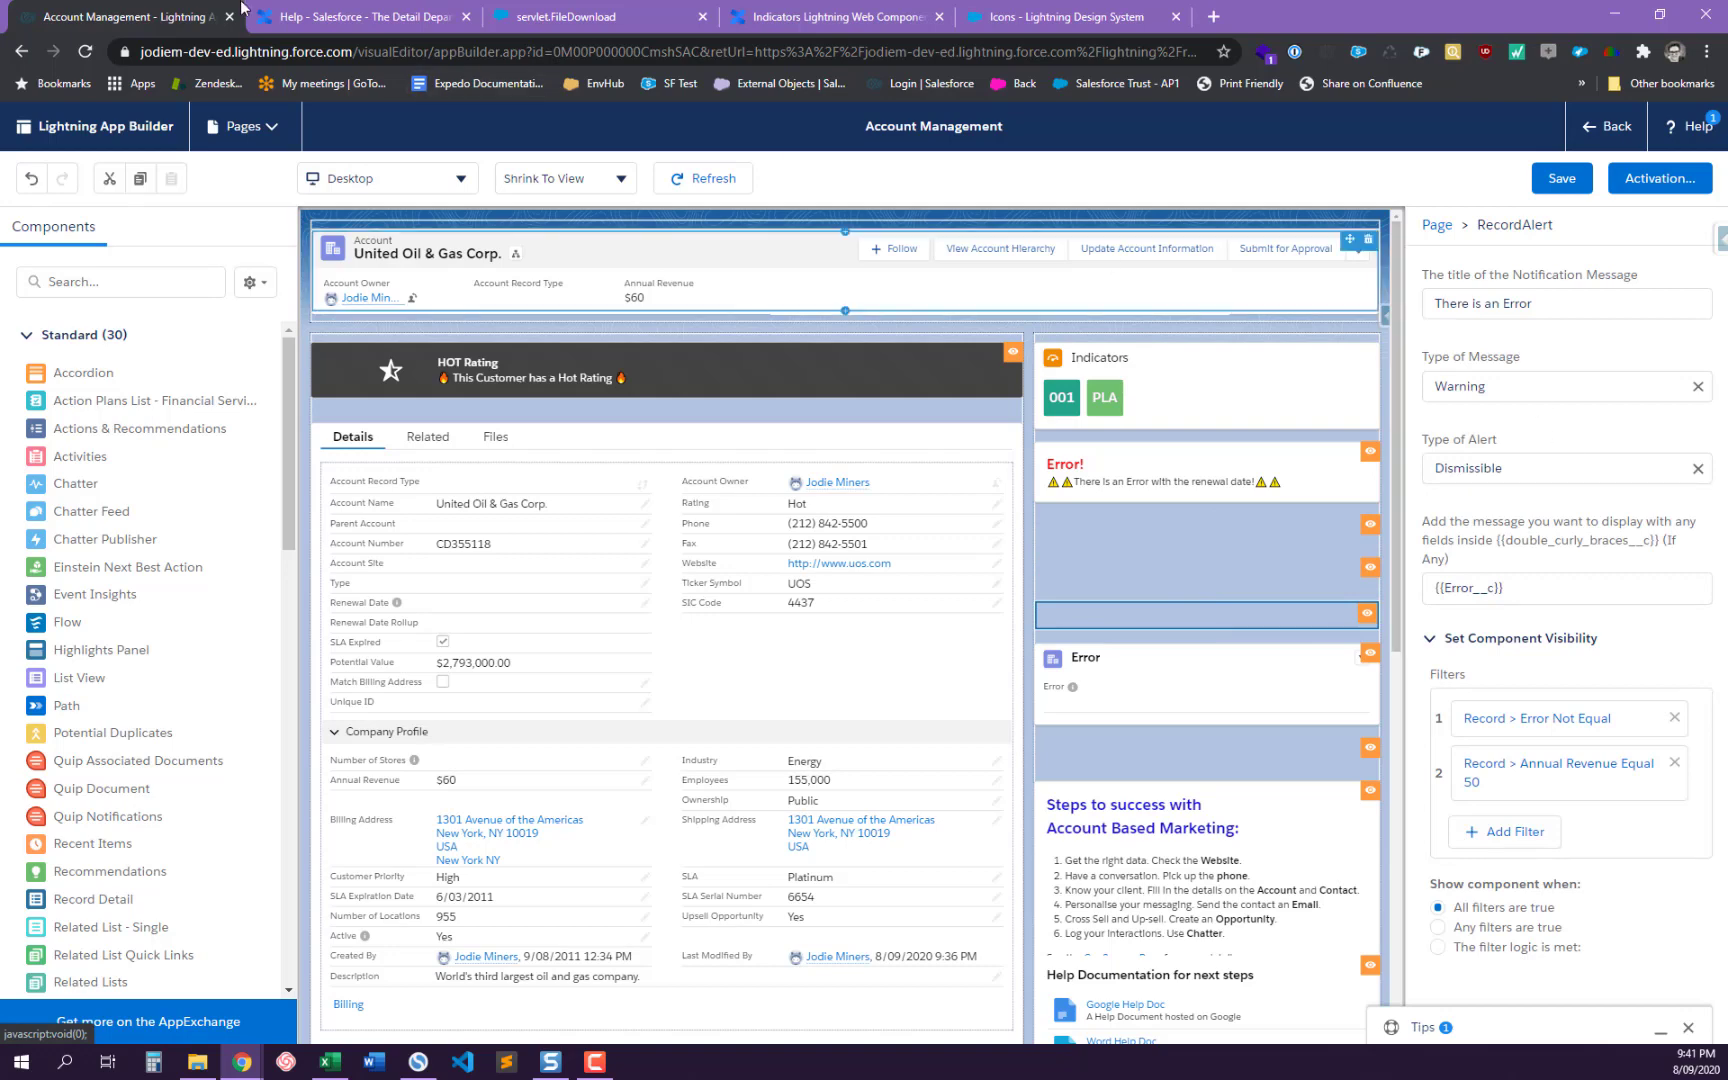
{"action": "left_click", "coordinate": [304, 14]}
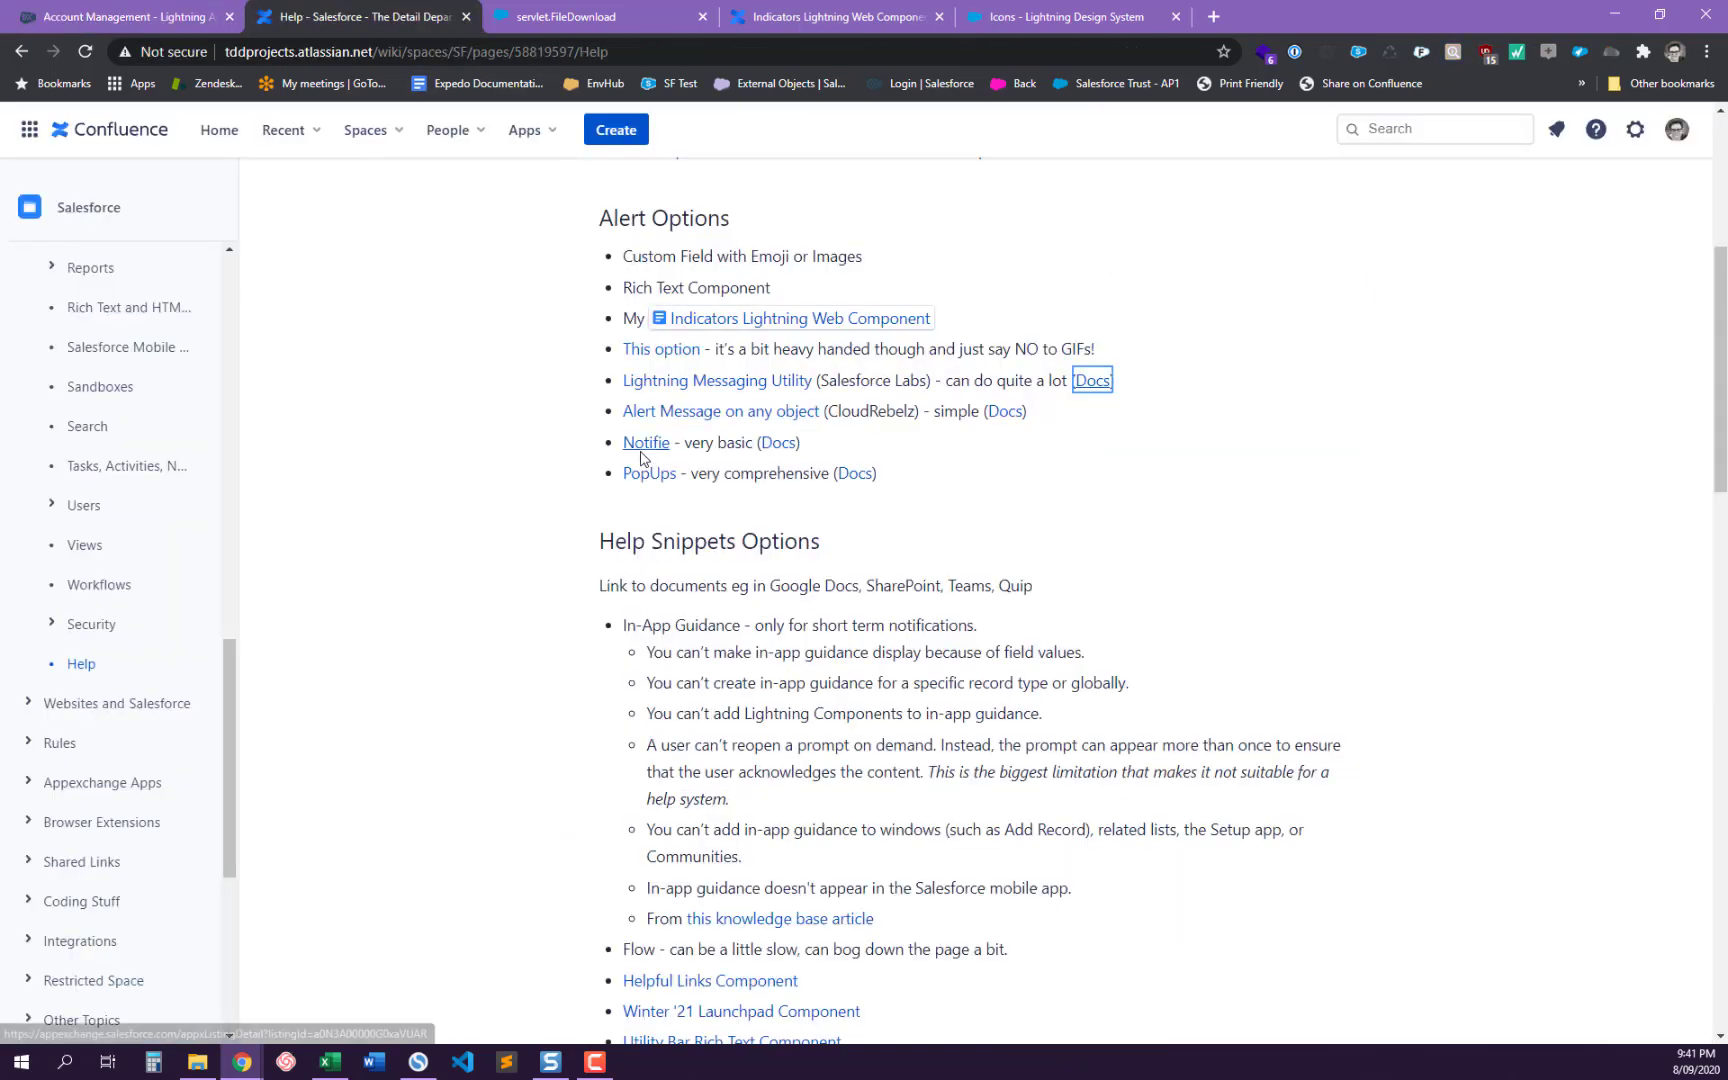
{"action": "left_click", "coordinate": [80, 16]}
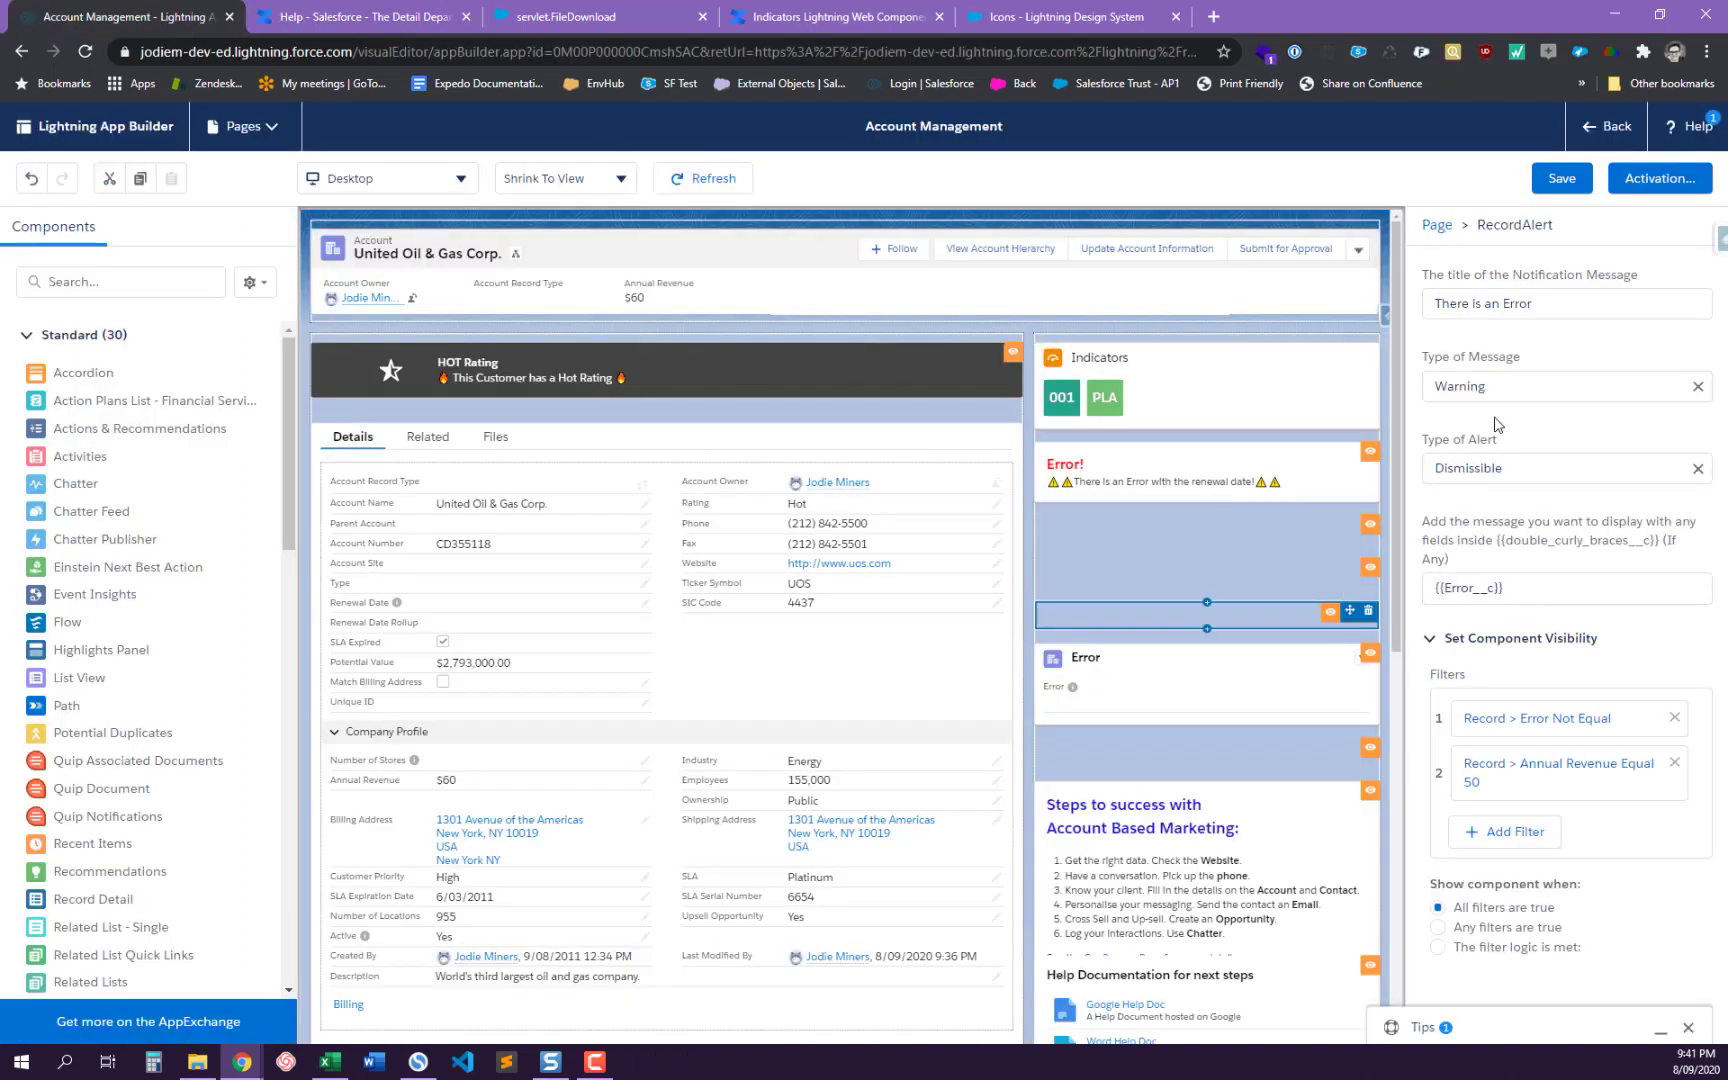
{"action": "left_click", "coordinate": [1490, 386]}
{"action": "left_click", "coordinate": [1508, 335]}
{"action": "left_click", "coordinate": [1495, 467]}
{"action": "left_click", "coordinate": [1509, 441]}
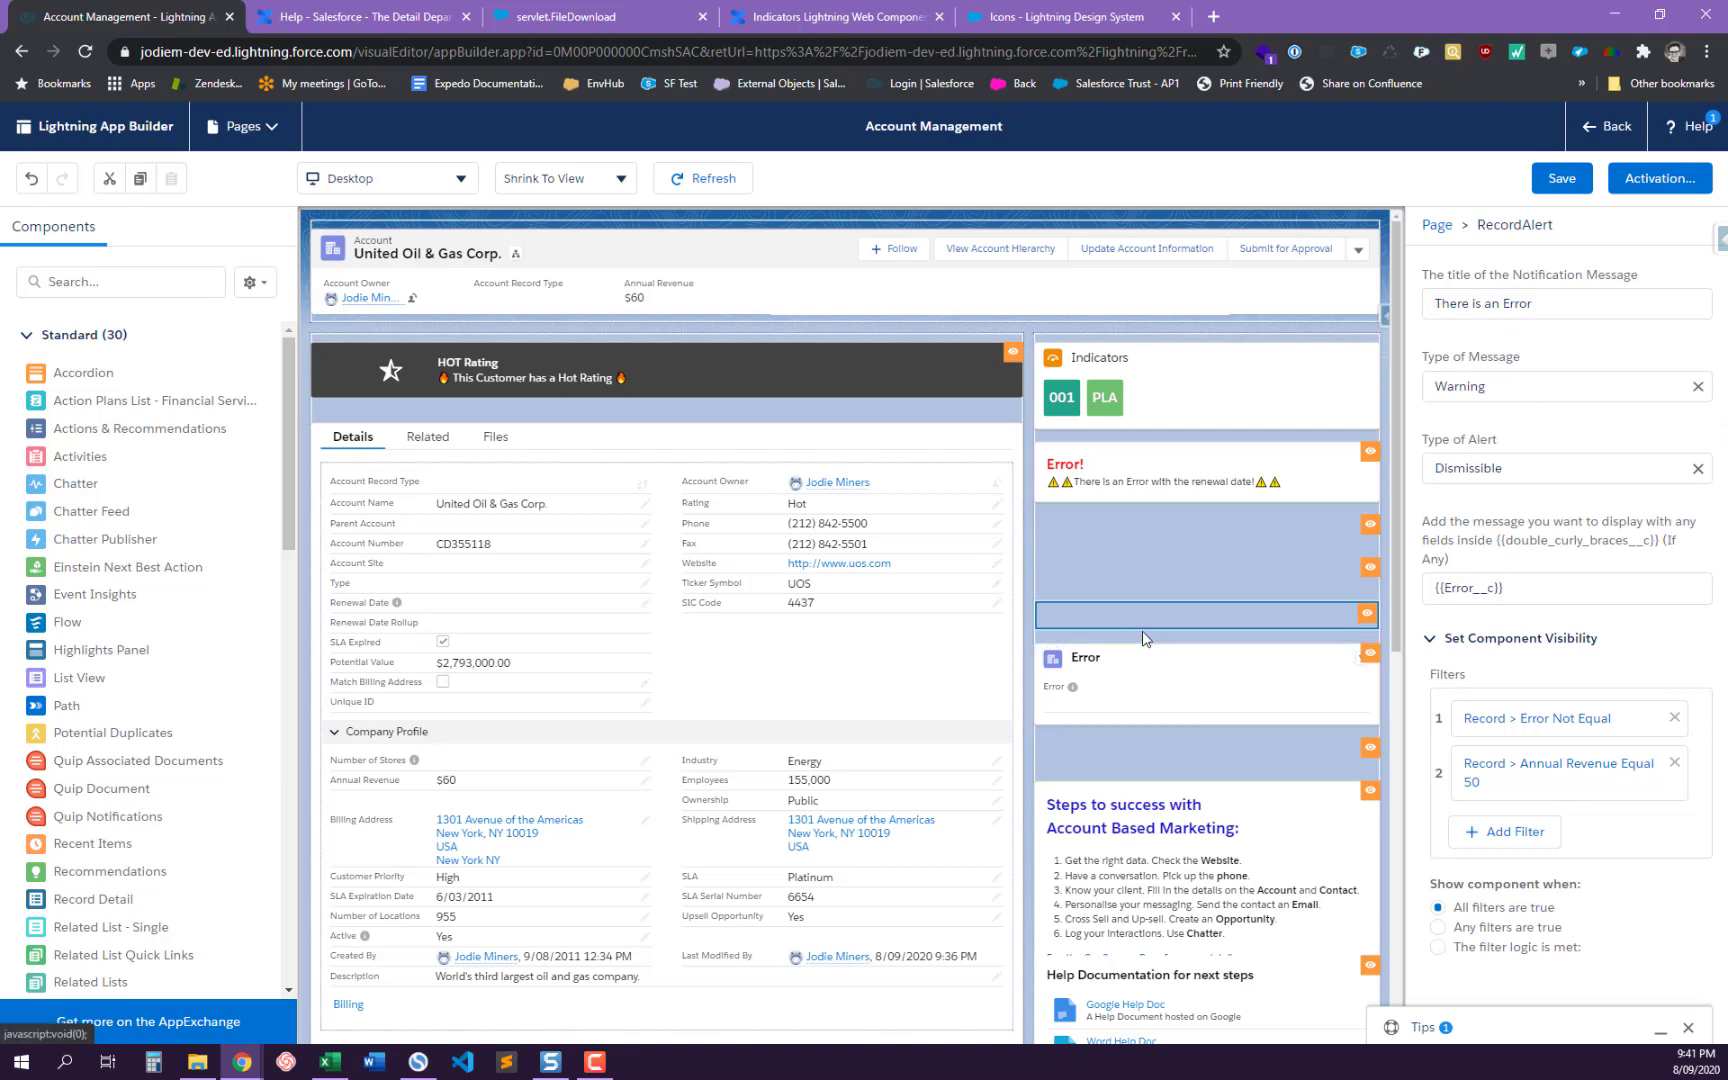
- Recheck the CloudRebelz_Alert_Message settings and leave the page editor for the United Oil & Gas Corp. account record
{"action": "left_click", "coordinate": [1155, 575]}
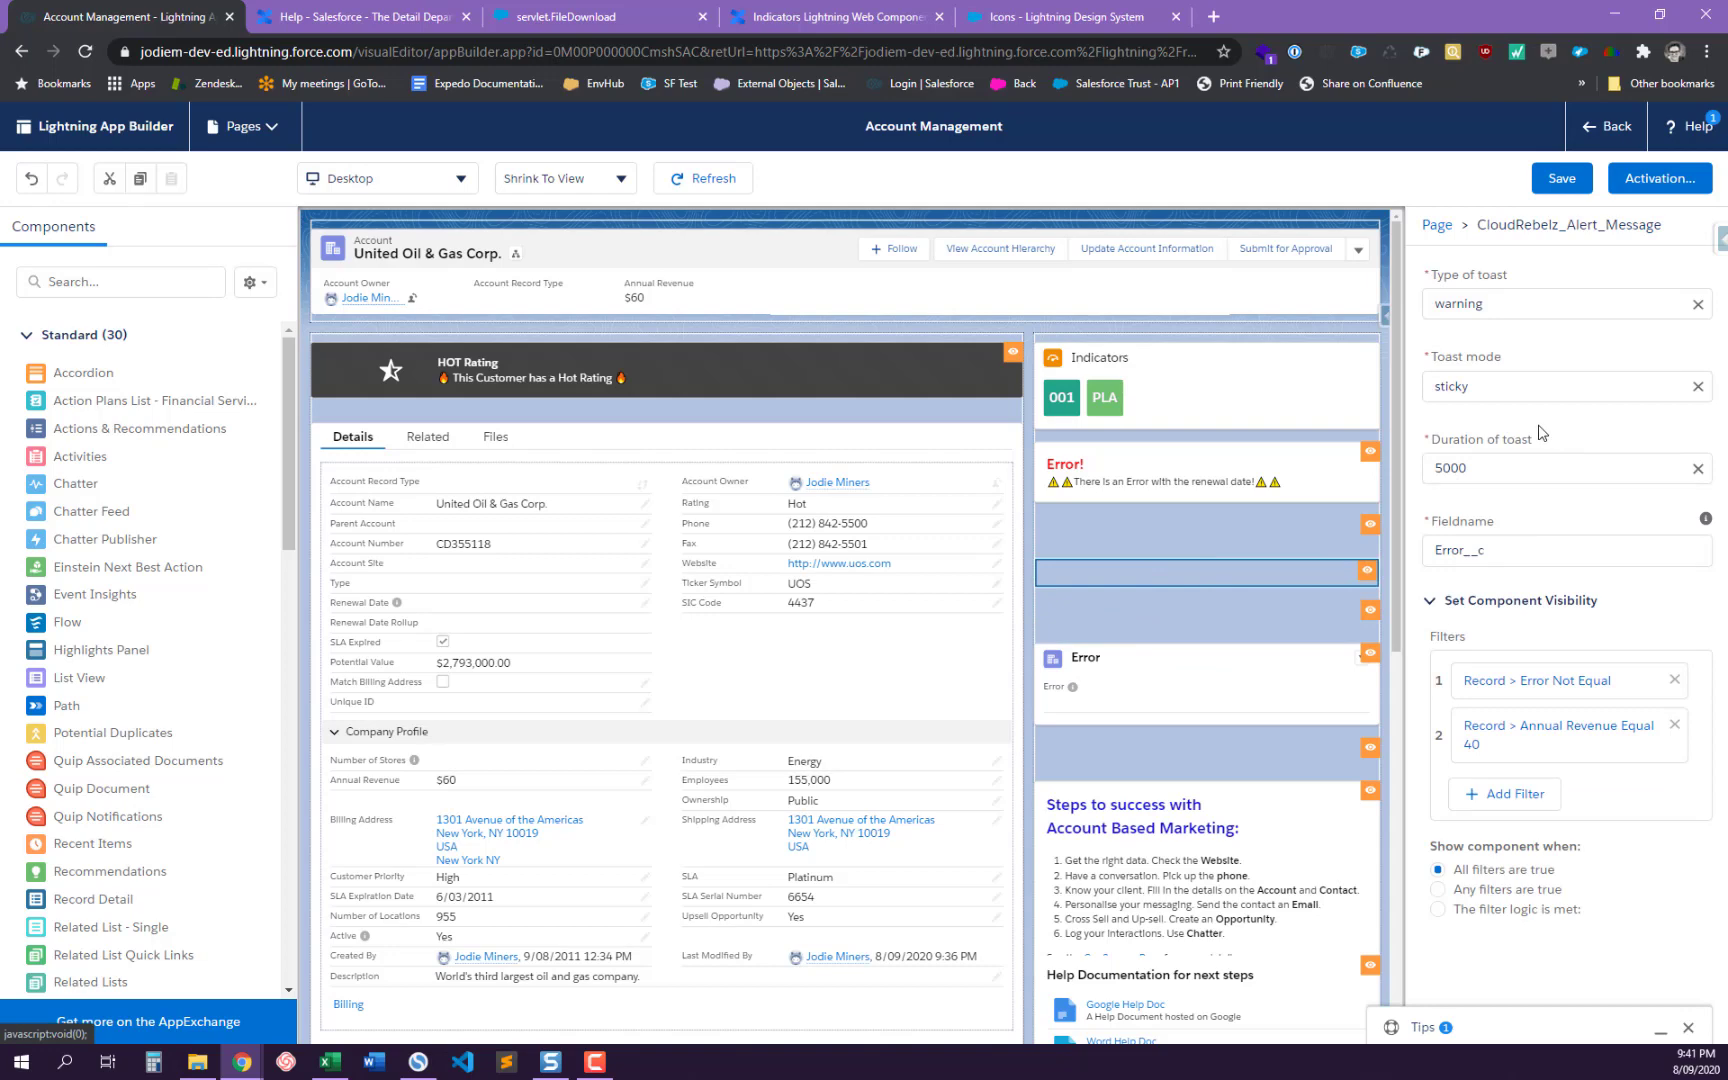
{"action": "left_click", "coordinate": [1607, 126]}
{"action": "left_click", "coordinate": [958, 159]}
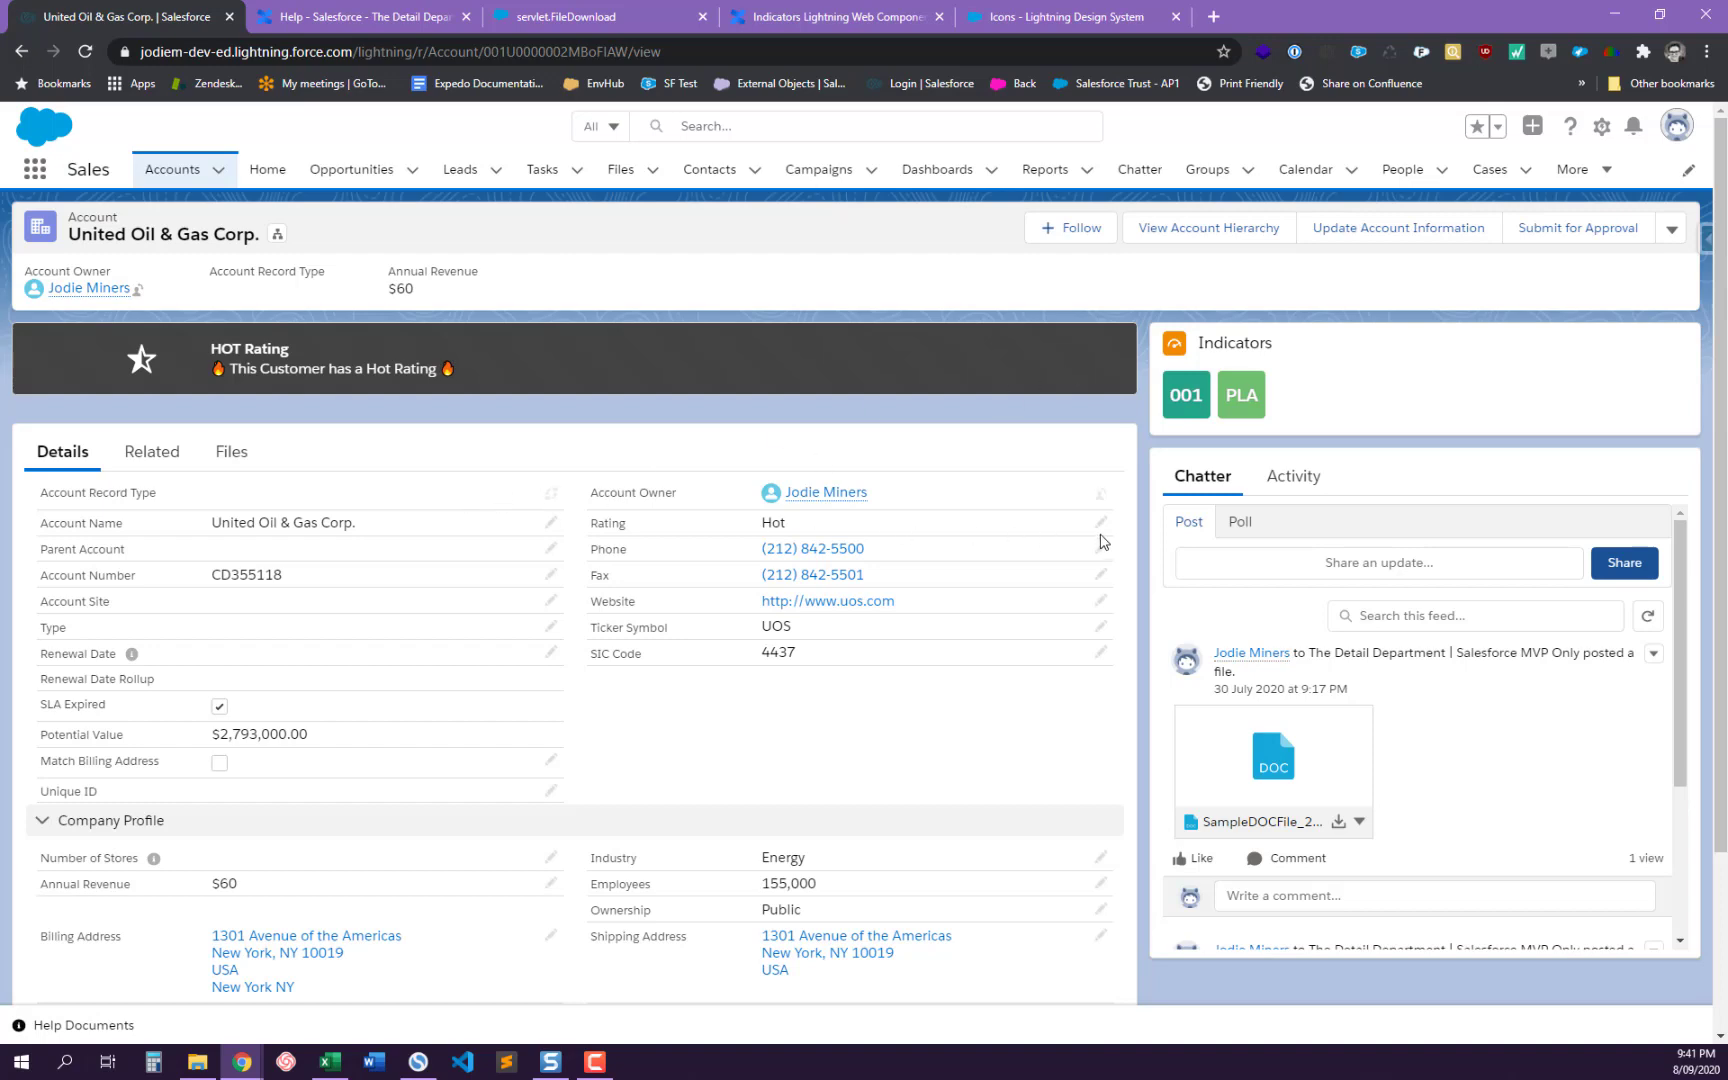
- Set the Rating of the United Oil & Gas Corp. account to --None-- and save the record
{"action": "double_click", "coordinate": [918, 535]}
{"action": "left_click", "coordinate": [834, 547]}
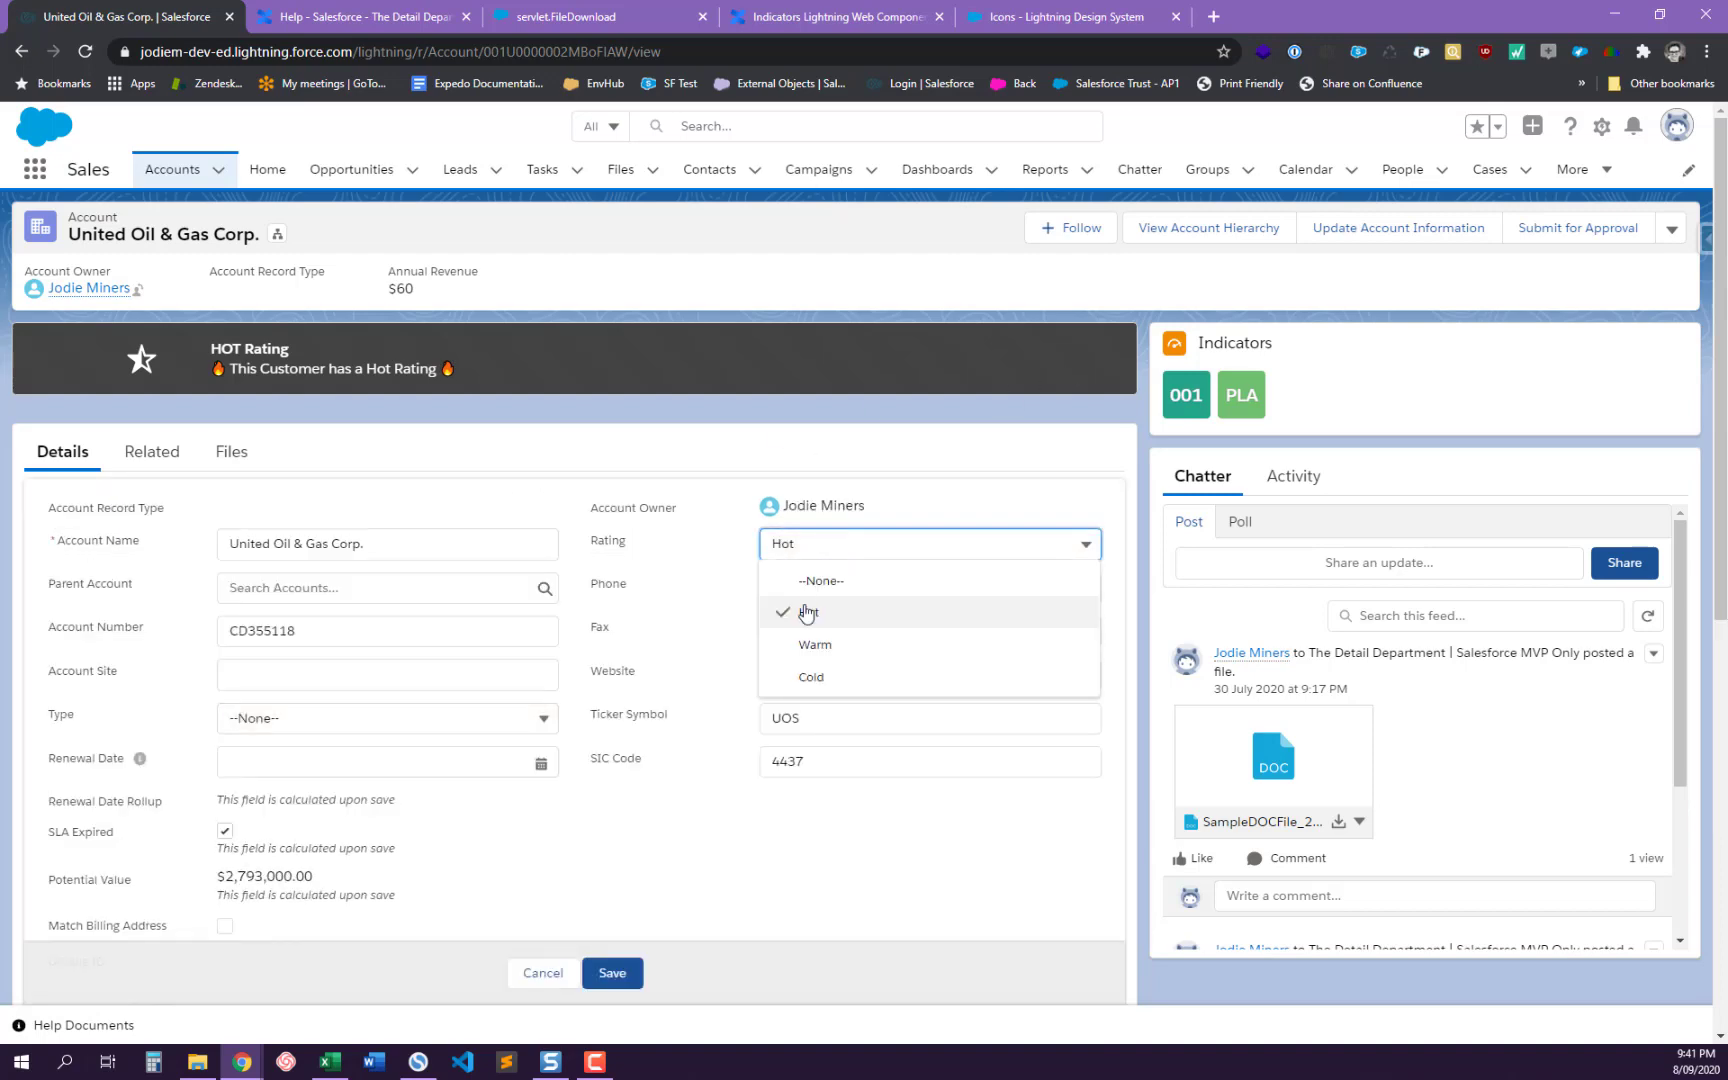
{"action": "left_click", "coordinate": [806, 578]}
{"action": "left_click", "coordinate": [612, 972]}
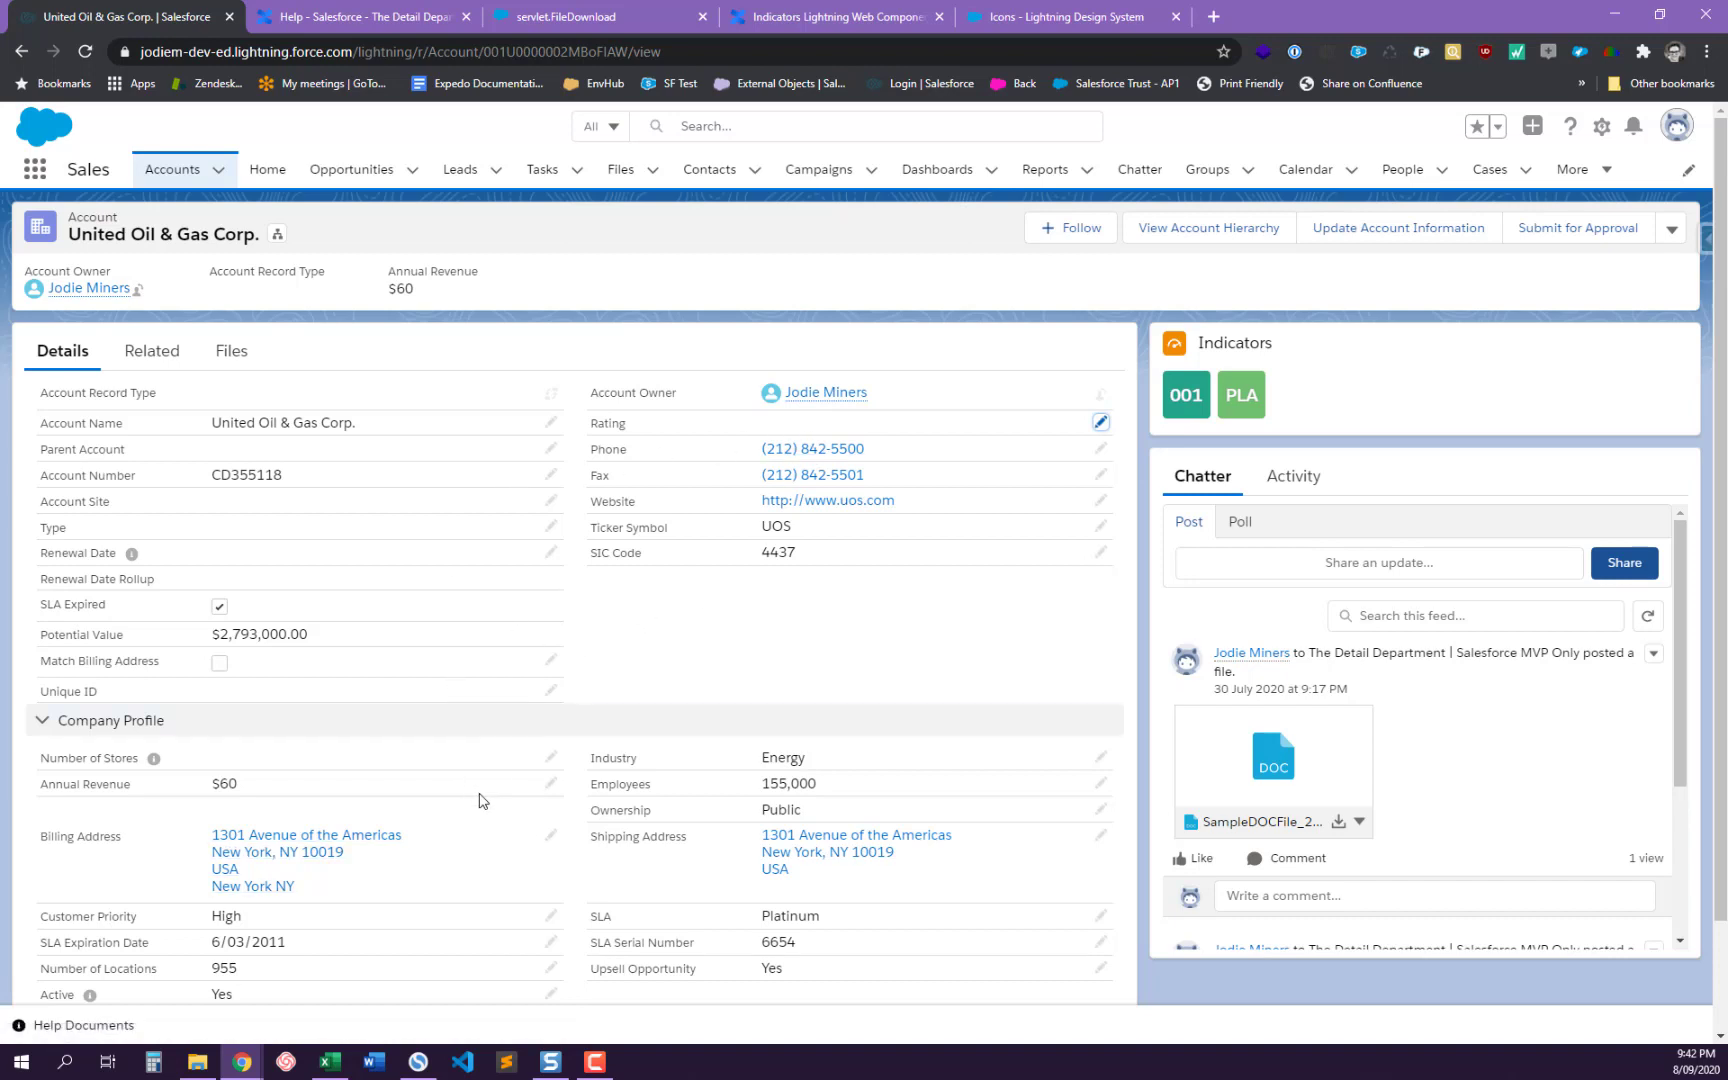
- Save the account with Type Installation Partner, and again with Type Technology Partner, to switch the displayed help content
{"action": "left_click", "coordinate": [550, 527]}
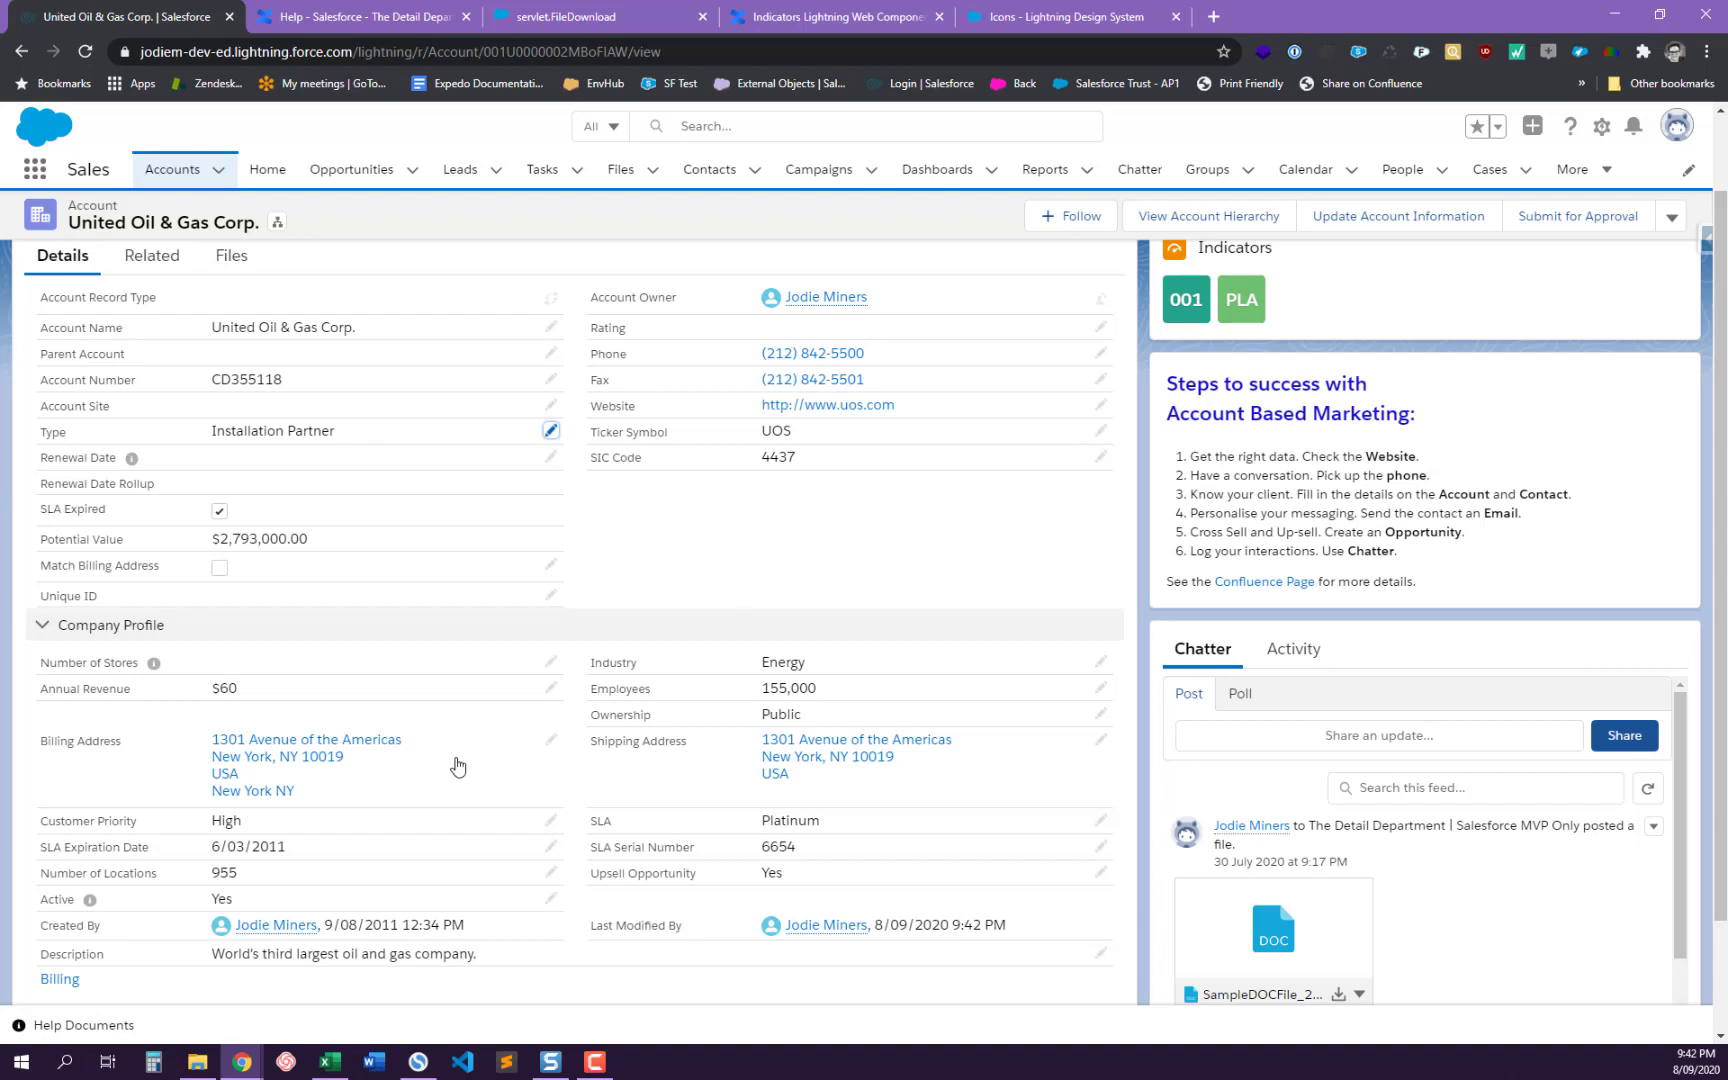
{"action": "left_click", "coordinate": [550, 566]}
{"action": "scroll", "coordinate": [1014, 473], "scroll_direction": "up", "scroll_amount": 3}
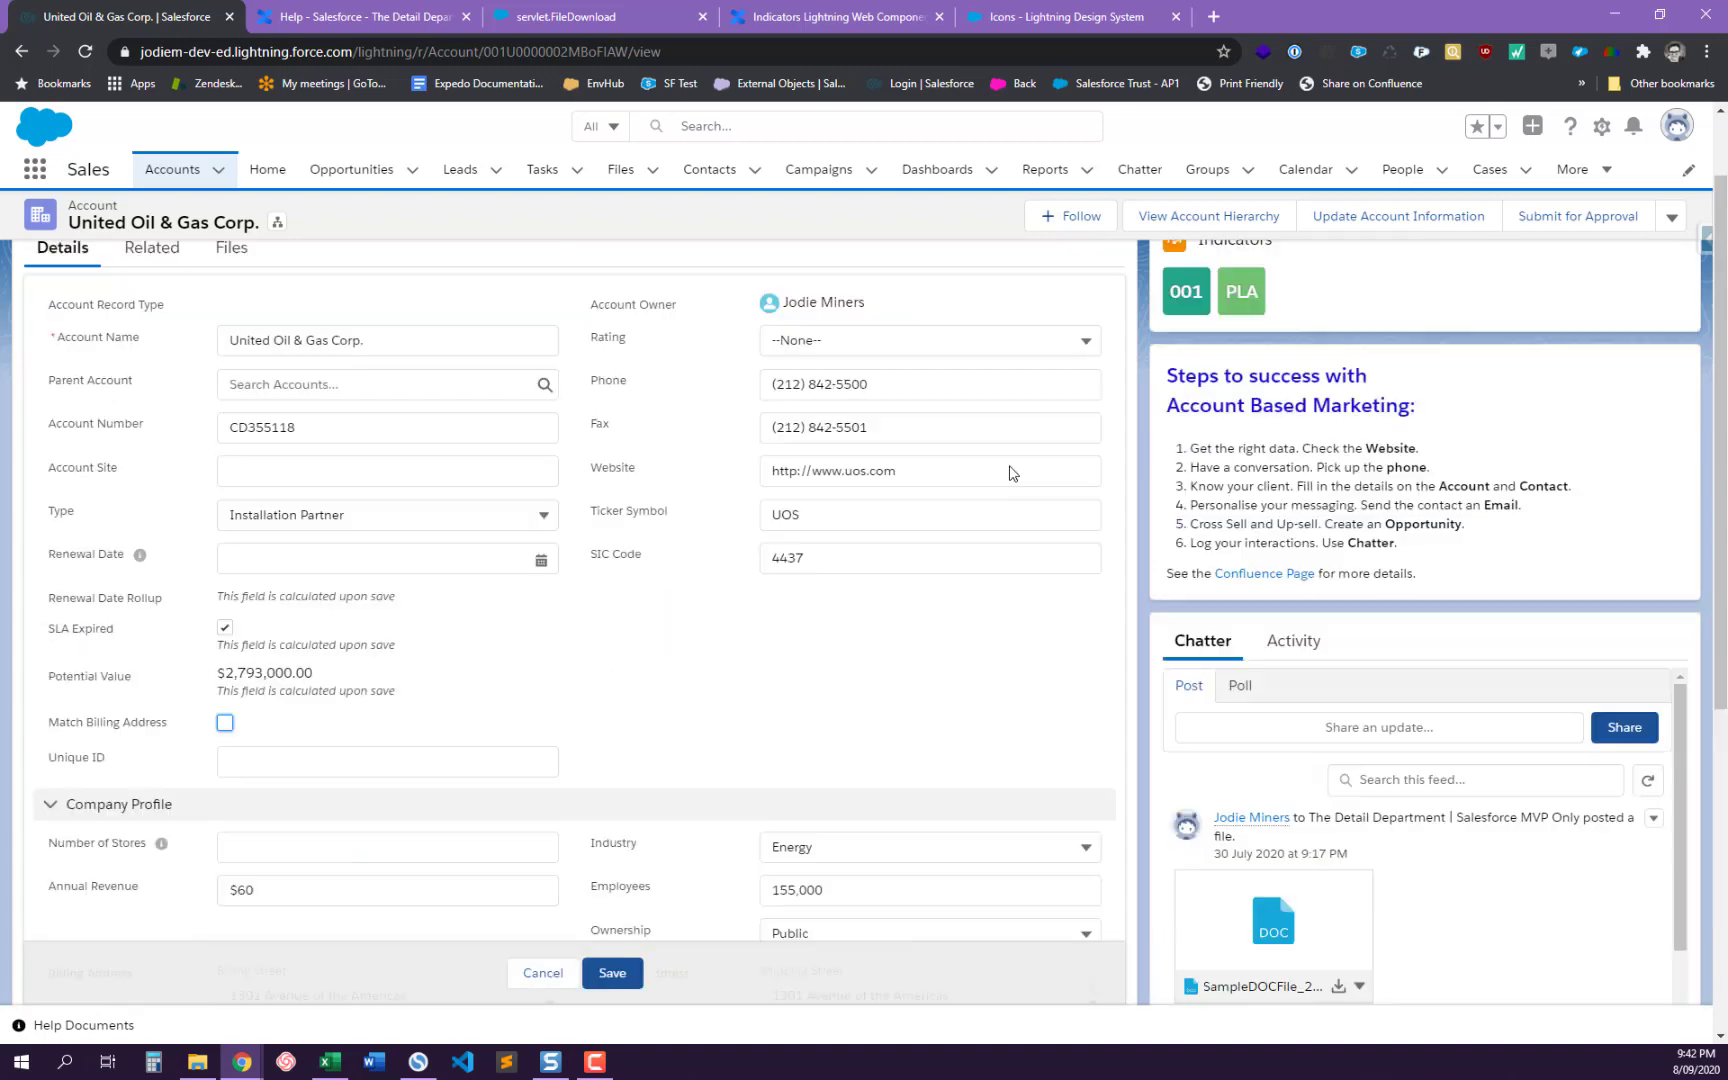
{"action": "left_click", "coordinate": [543, 973]}
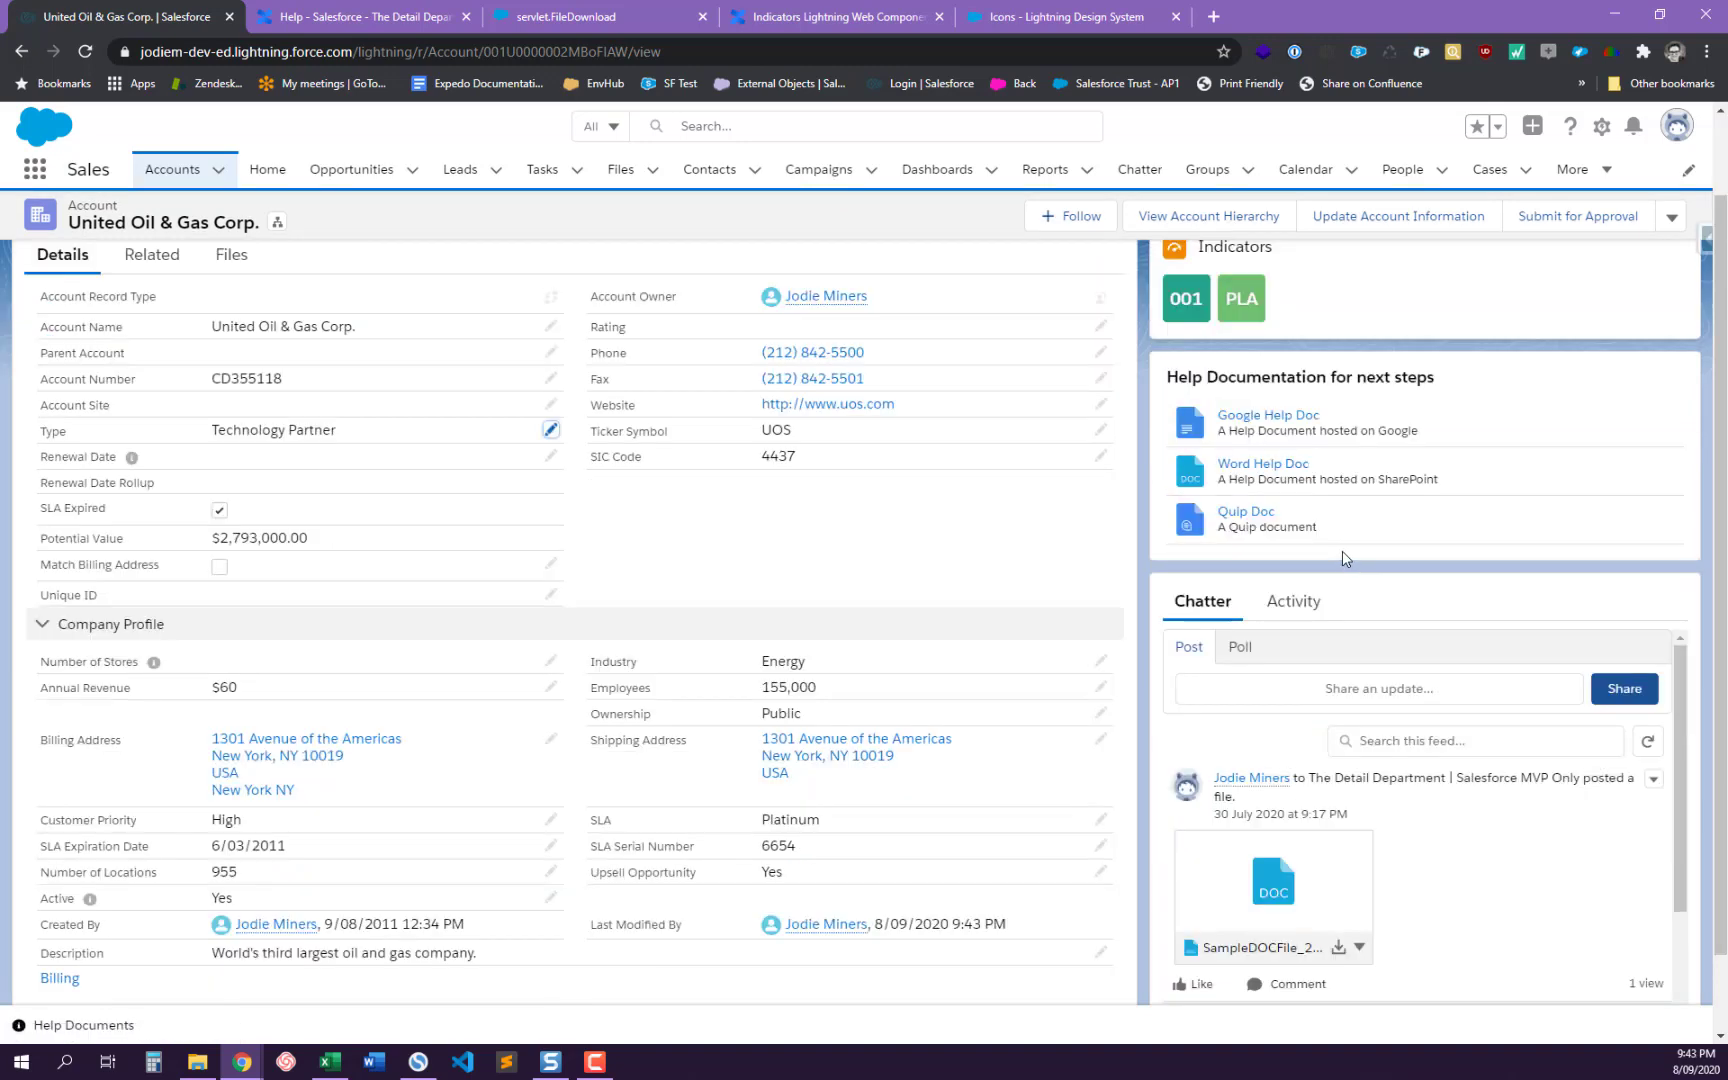
- Open the Helpful Links Component from the Confluence help page, examine its GitHub readme and return to the help page
{"action": "left_click", "coordinate": [377, 20]}
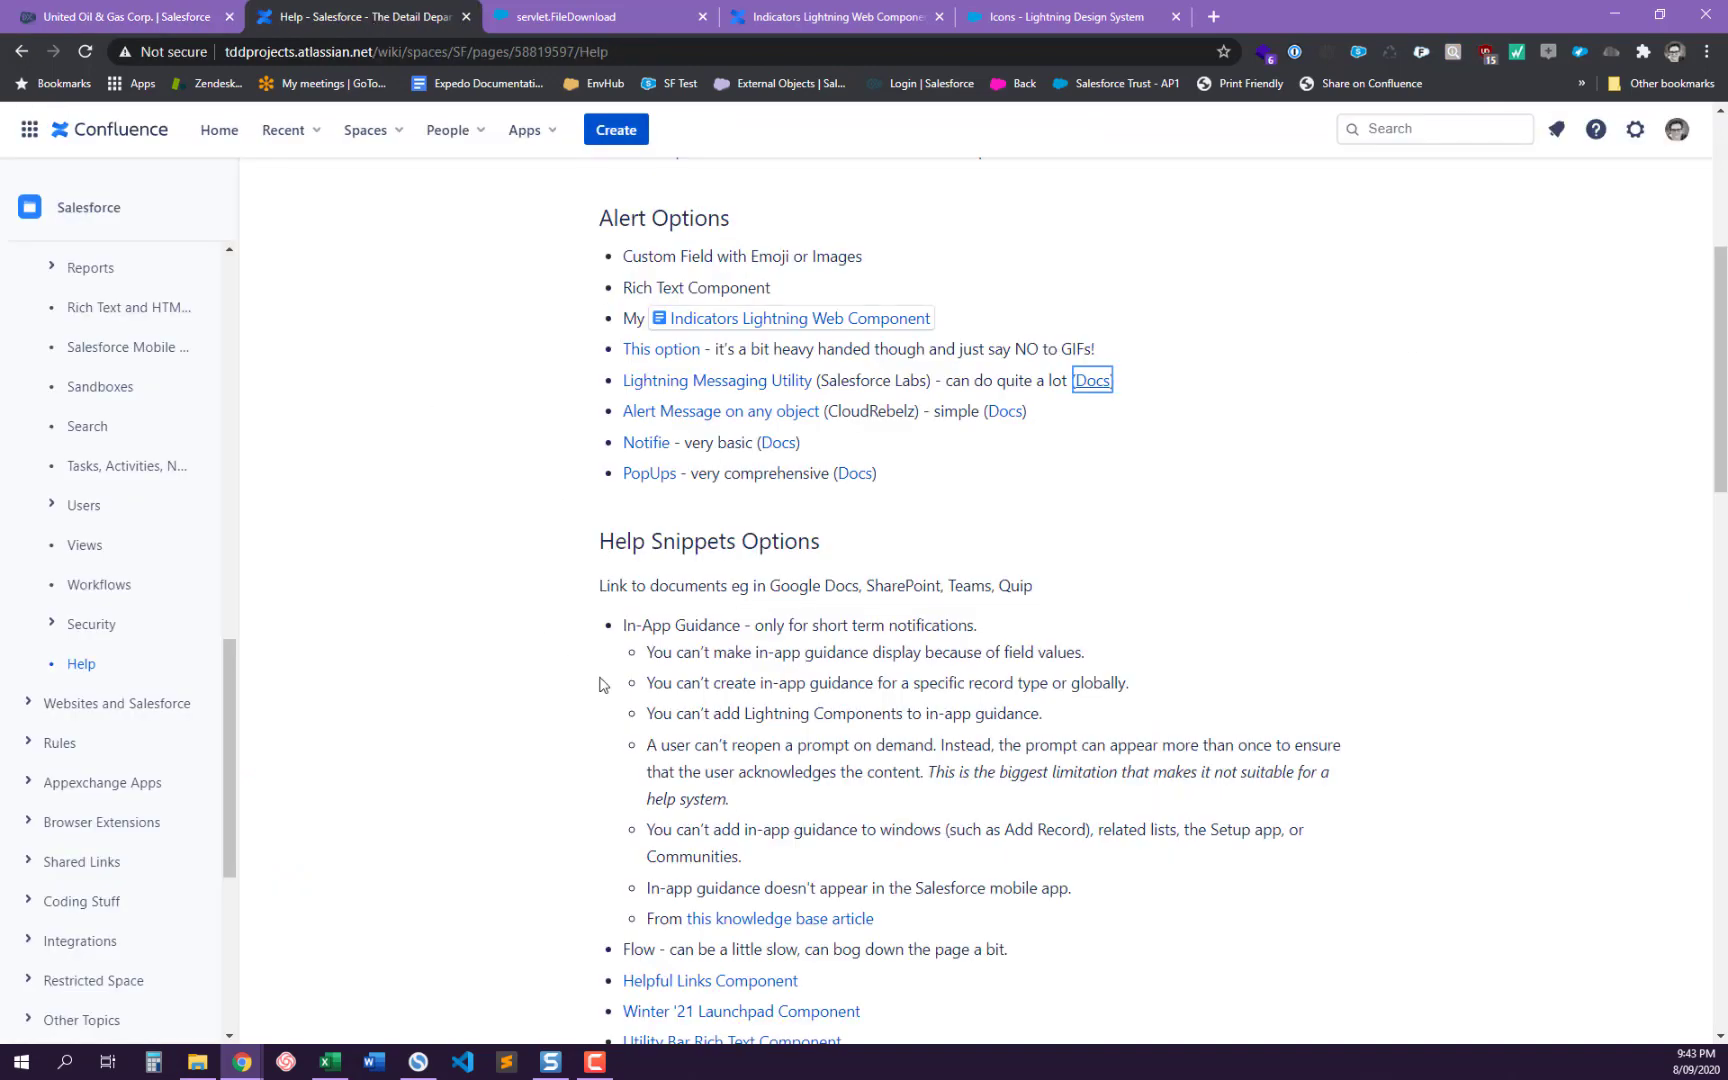
{"action": "left_click", "coordinate": [680, 818]}
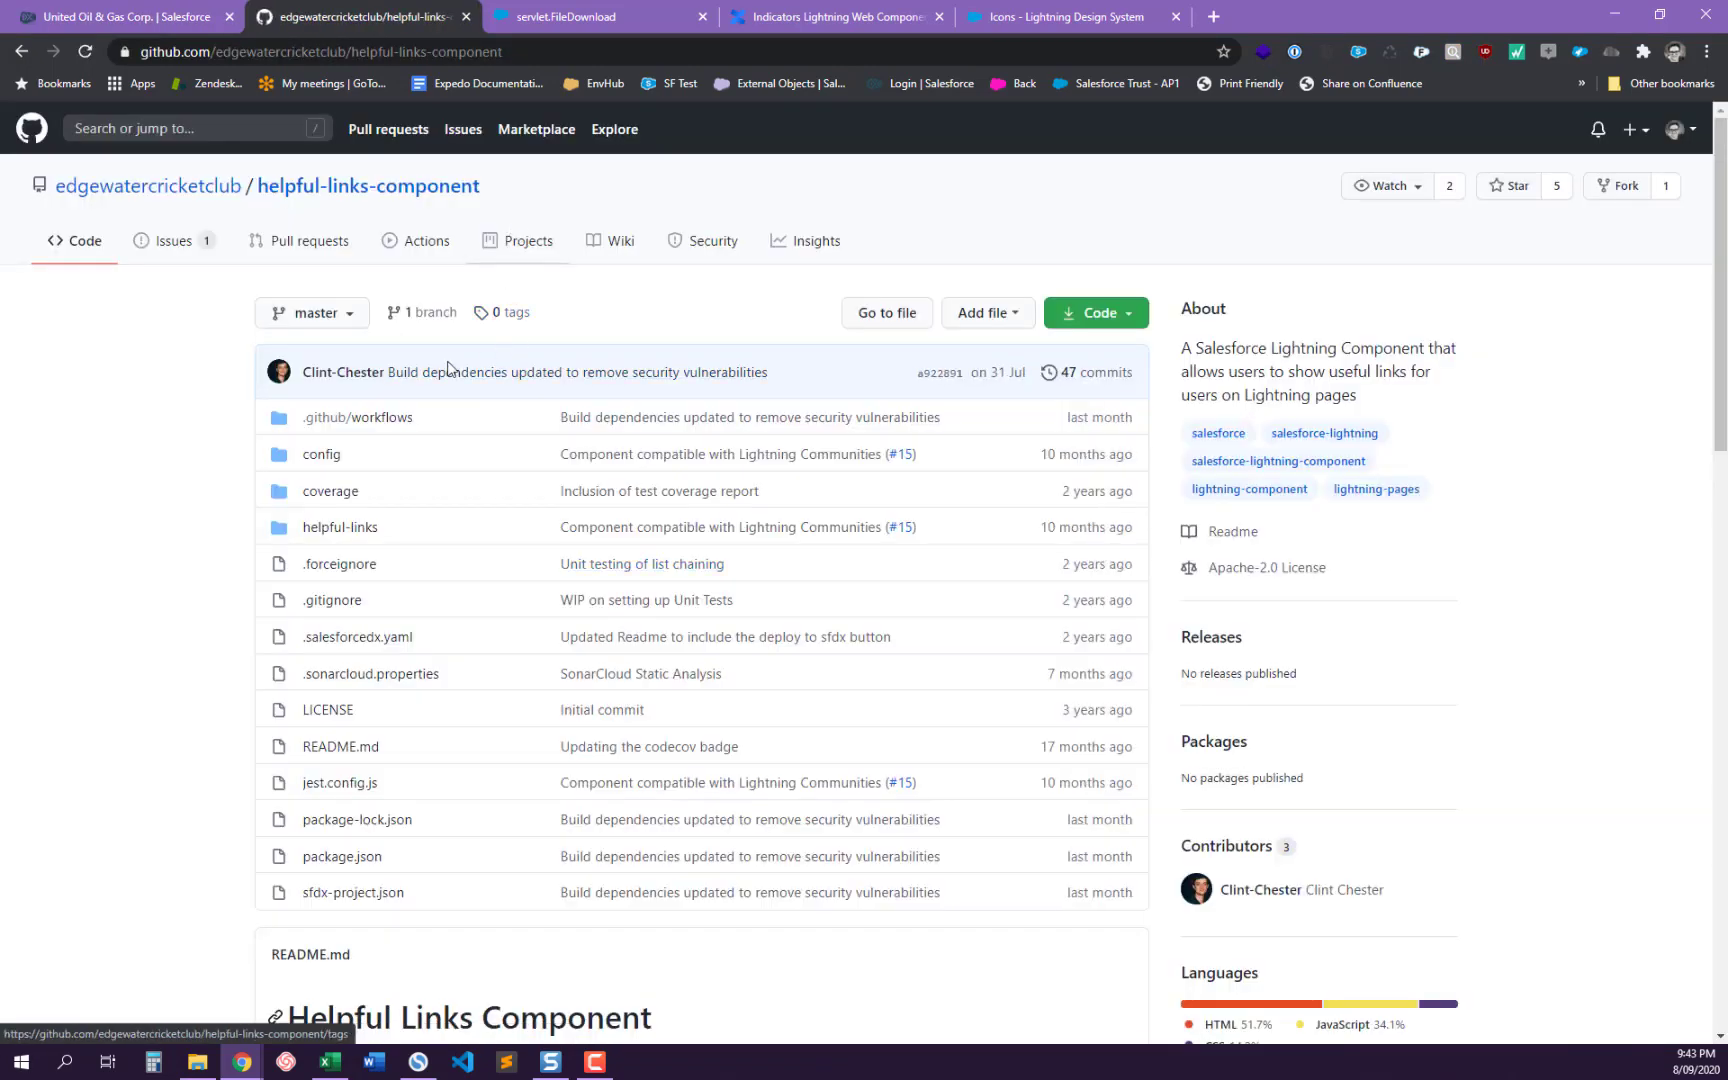
{"action": "scroll", "coordinate": [474, 536], "scroll_direction": "down", "scroll_amount": 3}
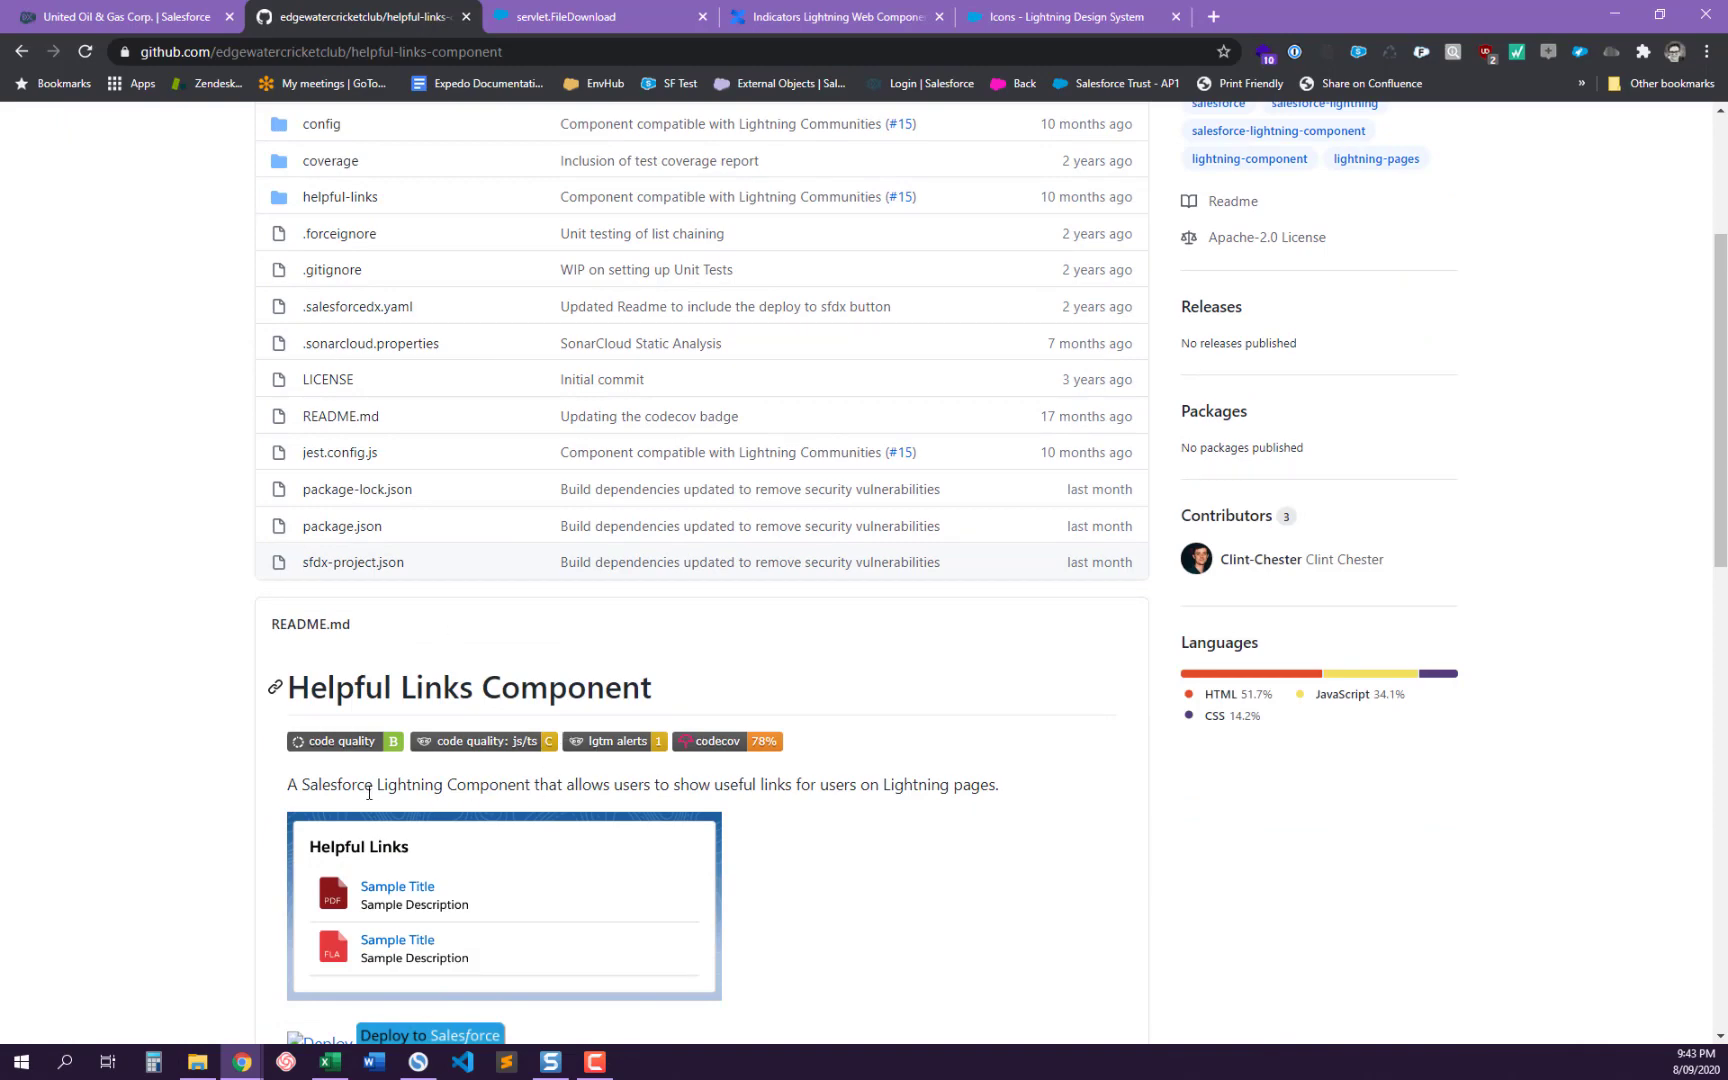
{"action": "scroll", "coordinate": [472, 870], "scroll_direction": "down", "scroll_amount": 2}
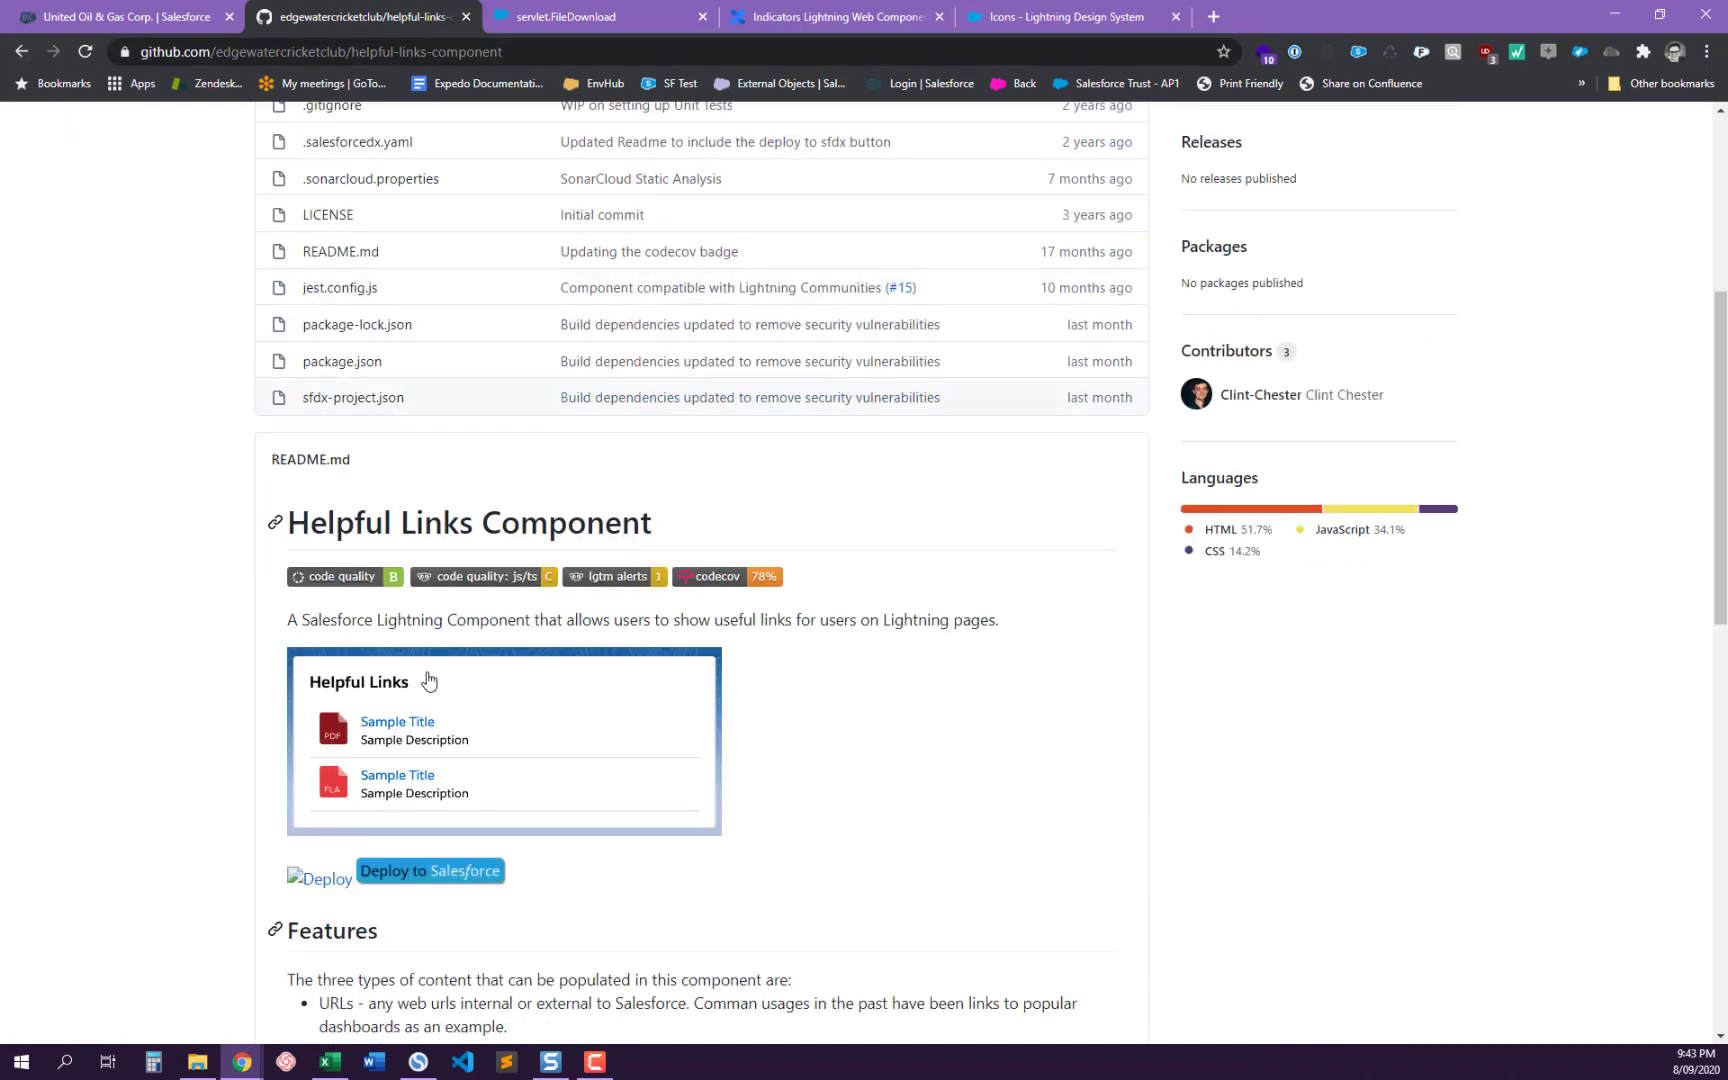
{"action": "left_click", "coordinate": [21, 51]}
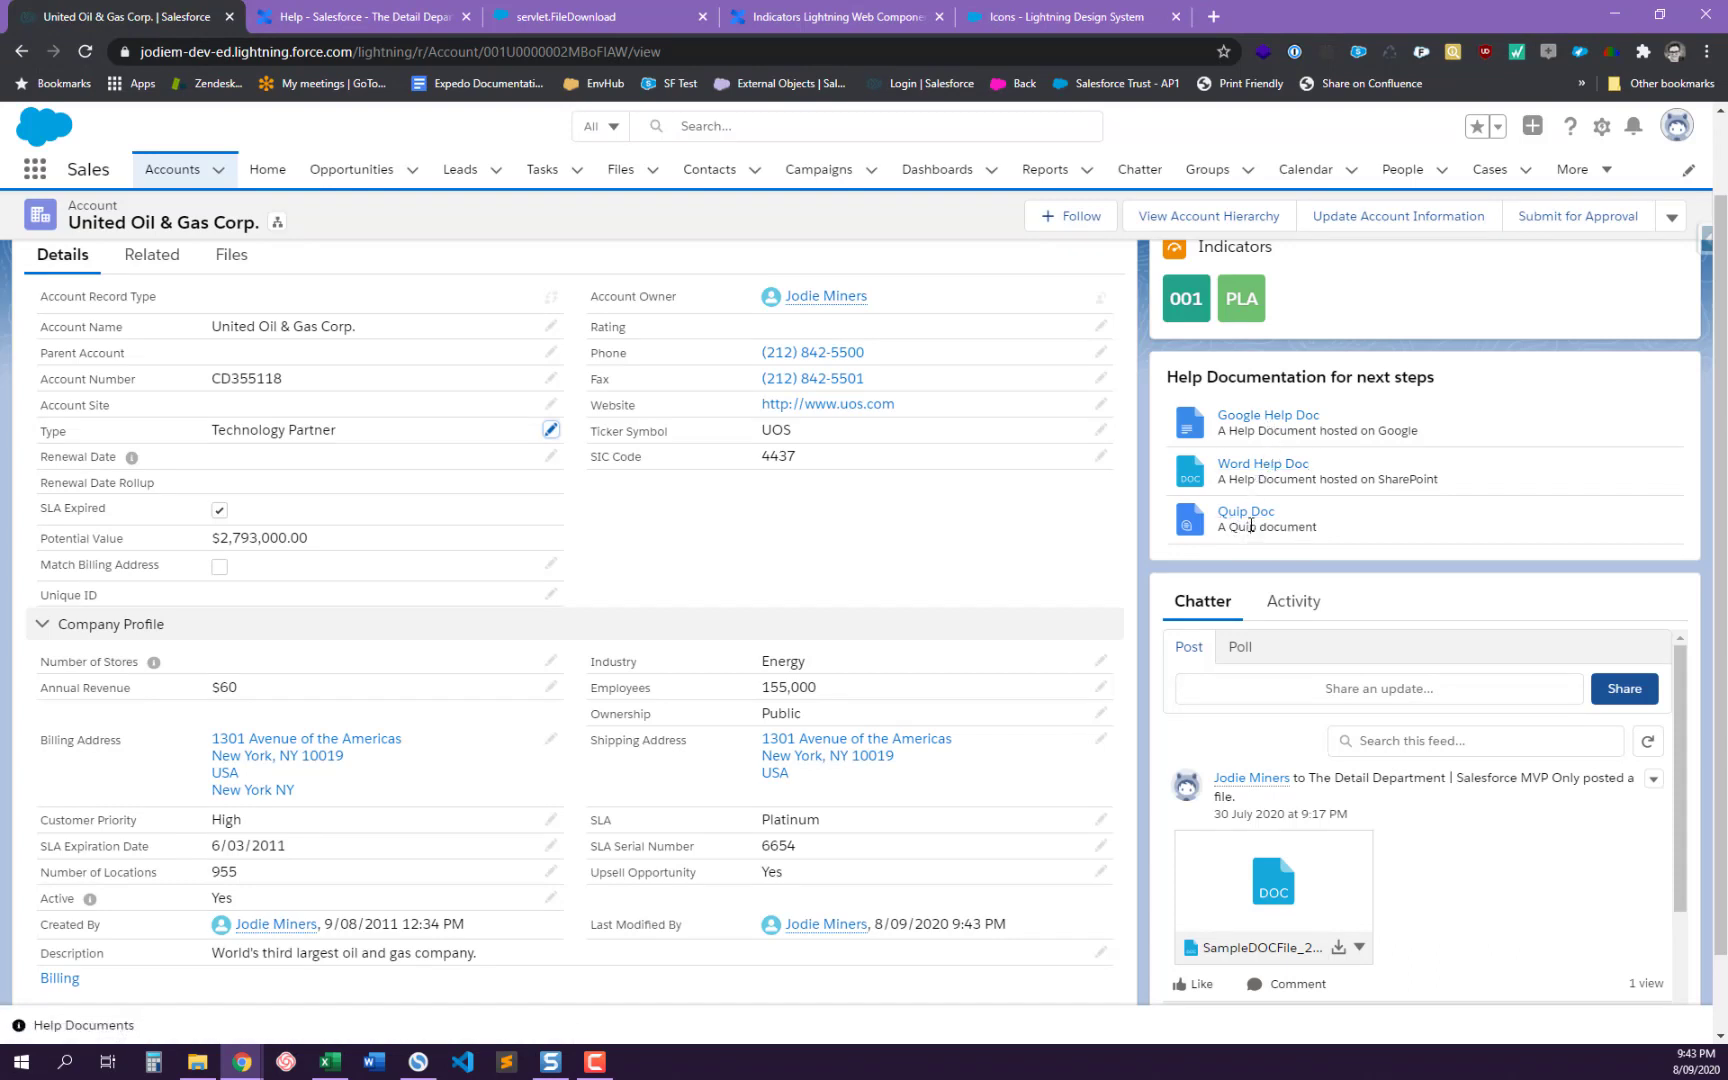
- Review the account's Help Documentation links and examine the doctype icons on the Lightning Design System icons page
{"action": "scroll", "coordinate": [890, 494], "scroll_direction": "up", "scroll_amount": 1}
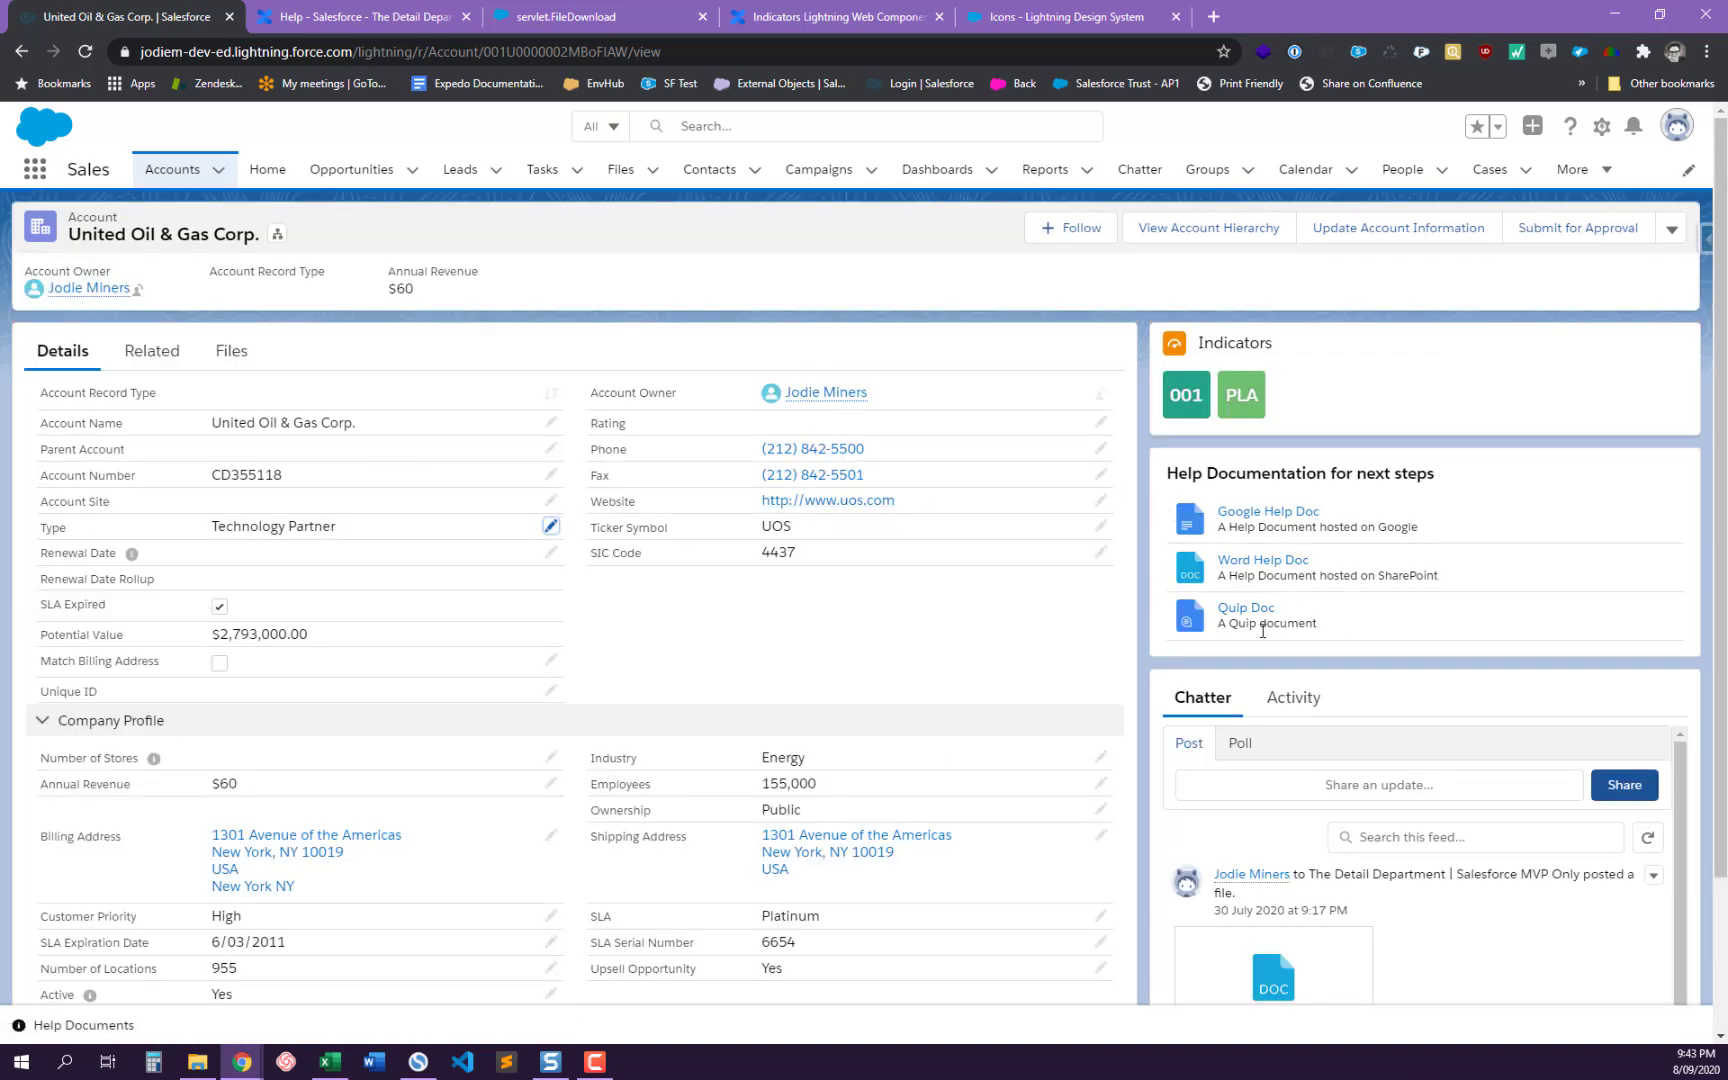
{"action": "left_click", "coordinate": [1167, 22]}
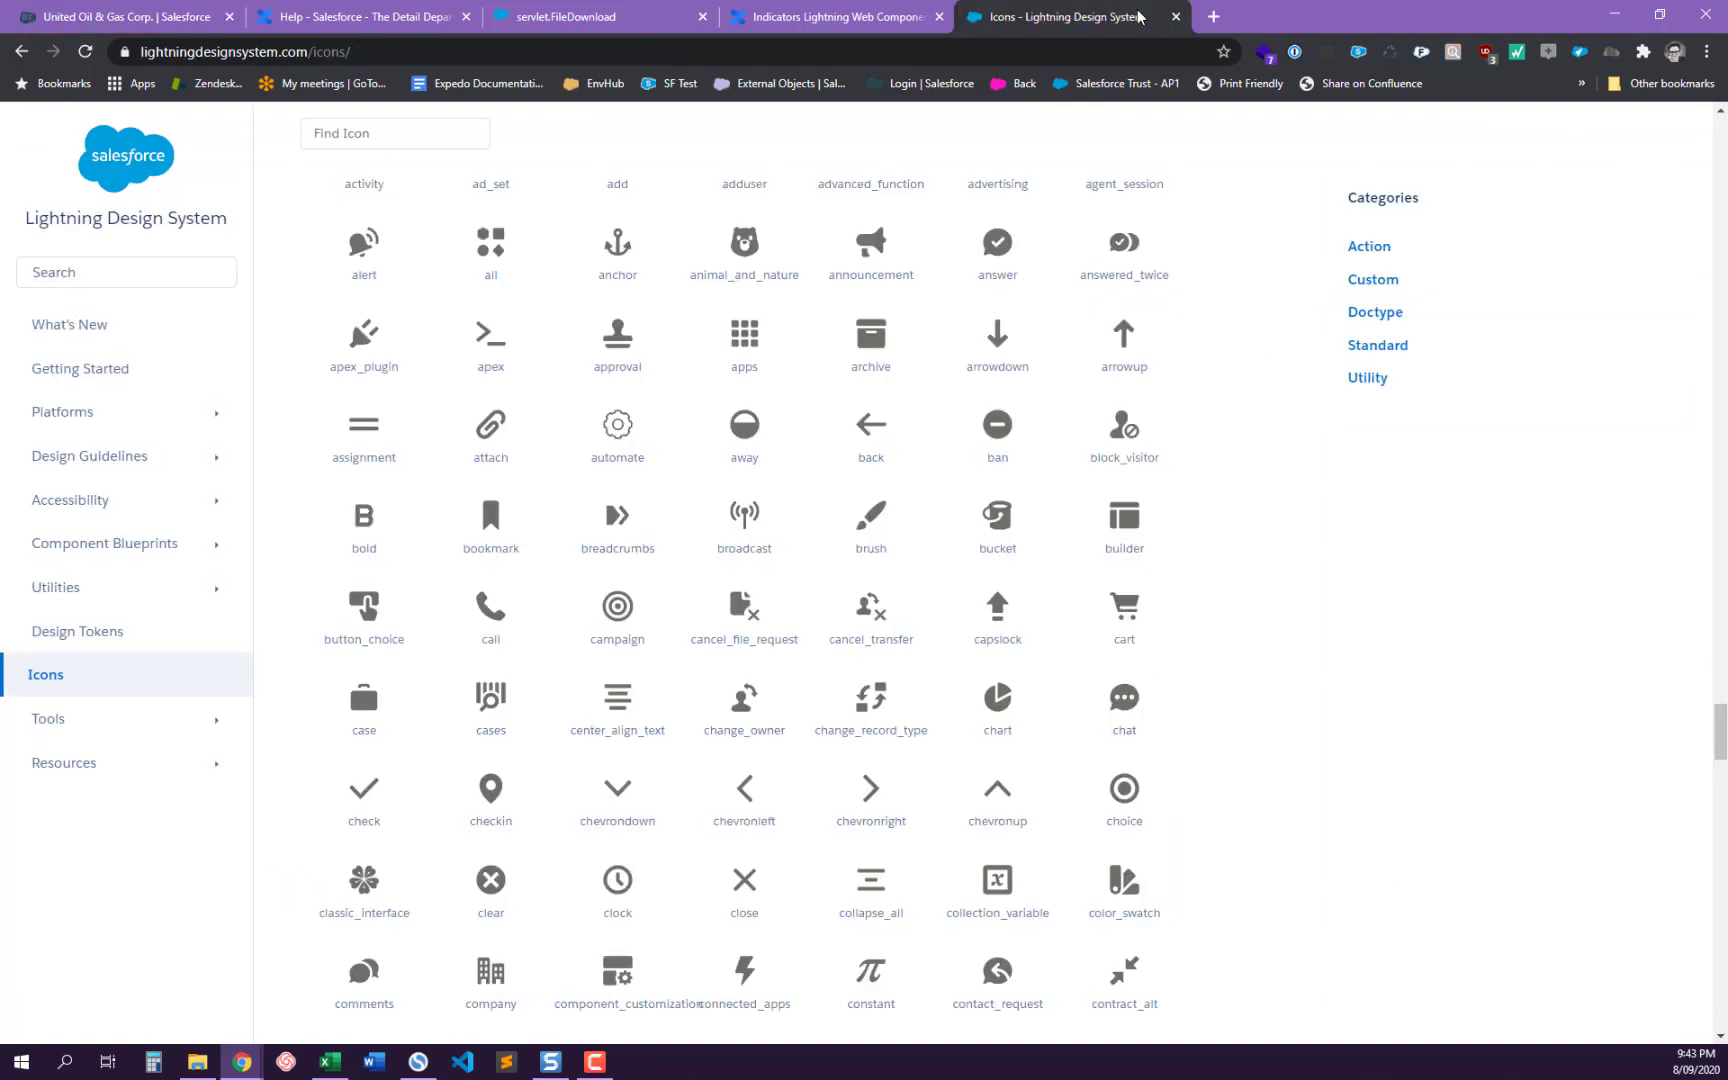
{"action": "scroll", "coordinate": [687, 441], "scroll_direction": "up", "scroll_amount": 15}
{"action": "scroll", "coordinate": [687, 441], "scroll_direction": "up", "scroll_amount": 15}
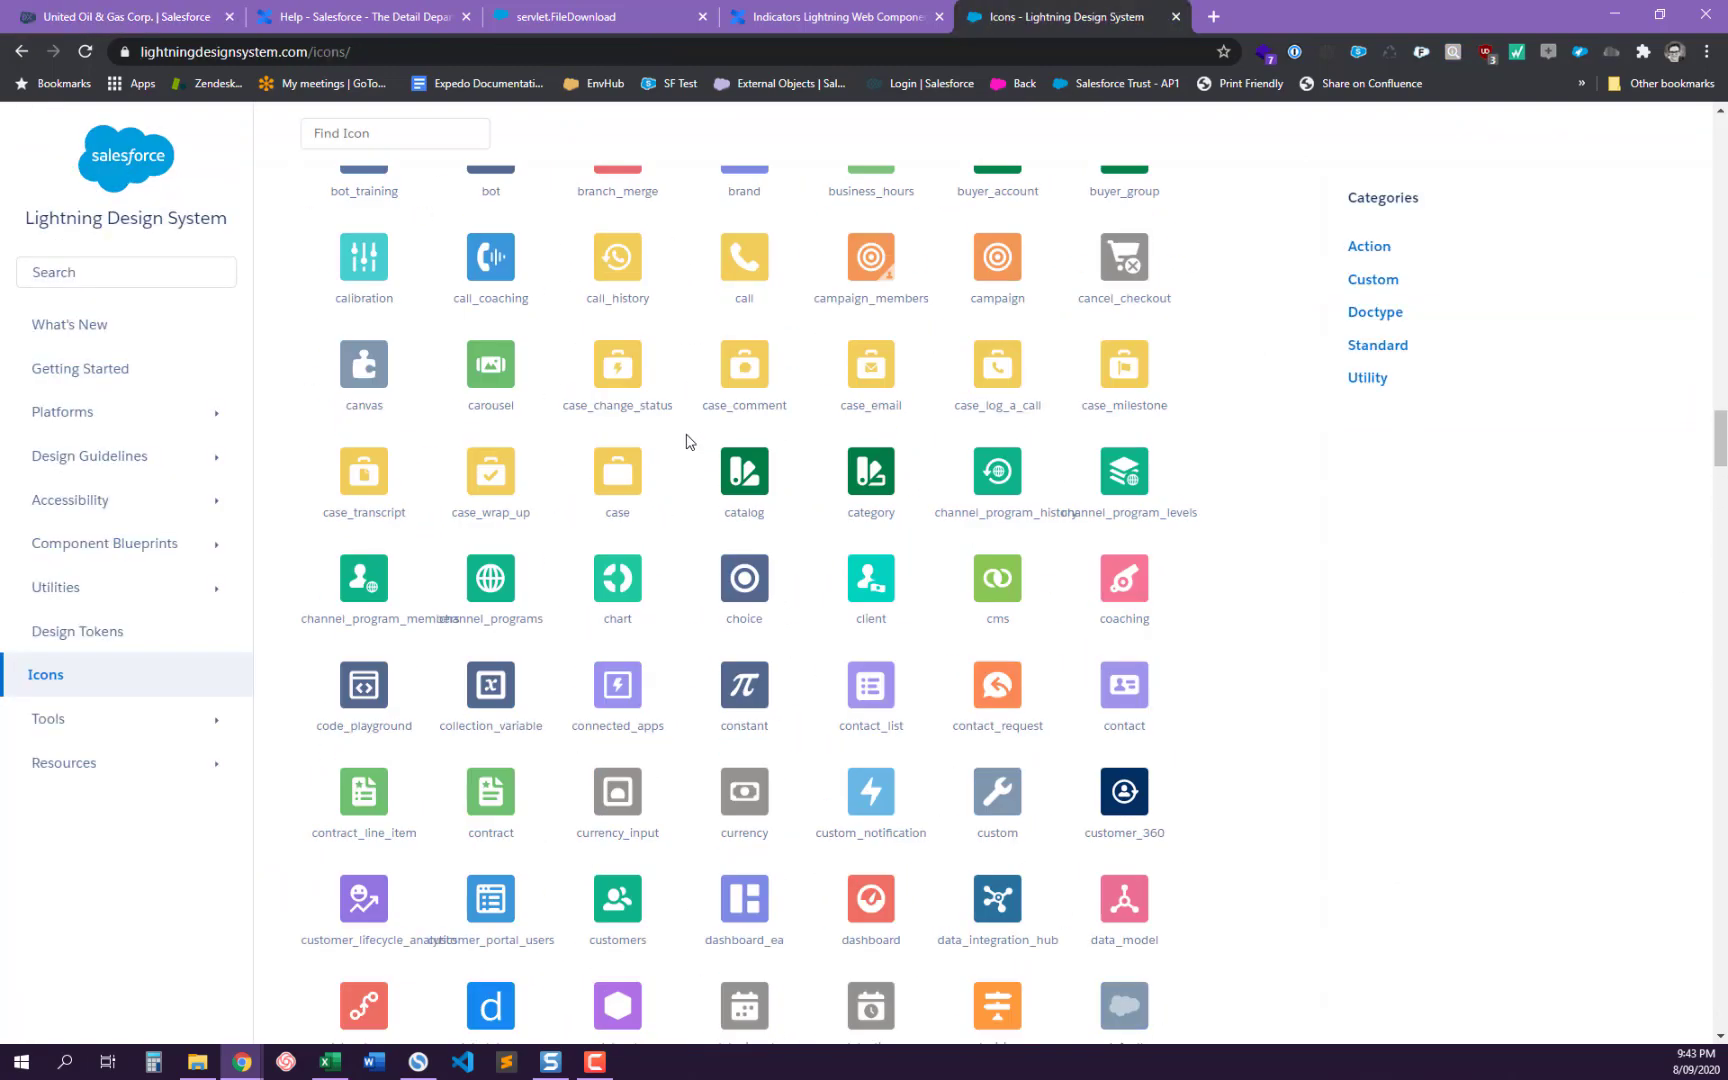
{"action": "scroll", "coordinate": [644, 575], "scroll_direction": "down", "scroll_amount": 4}
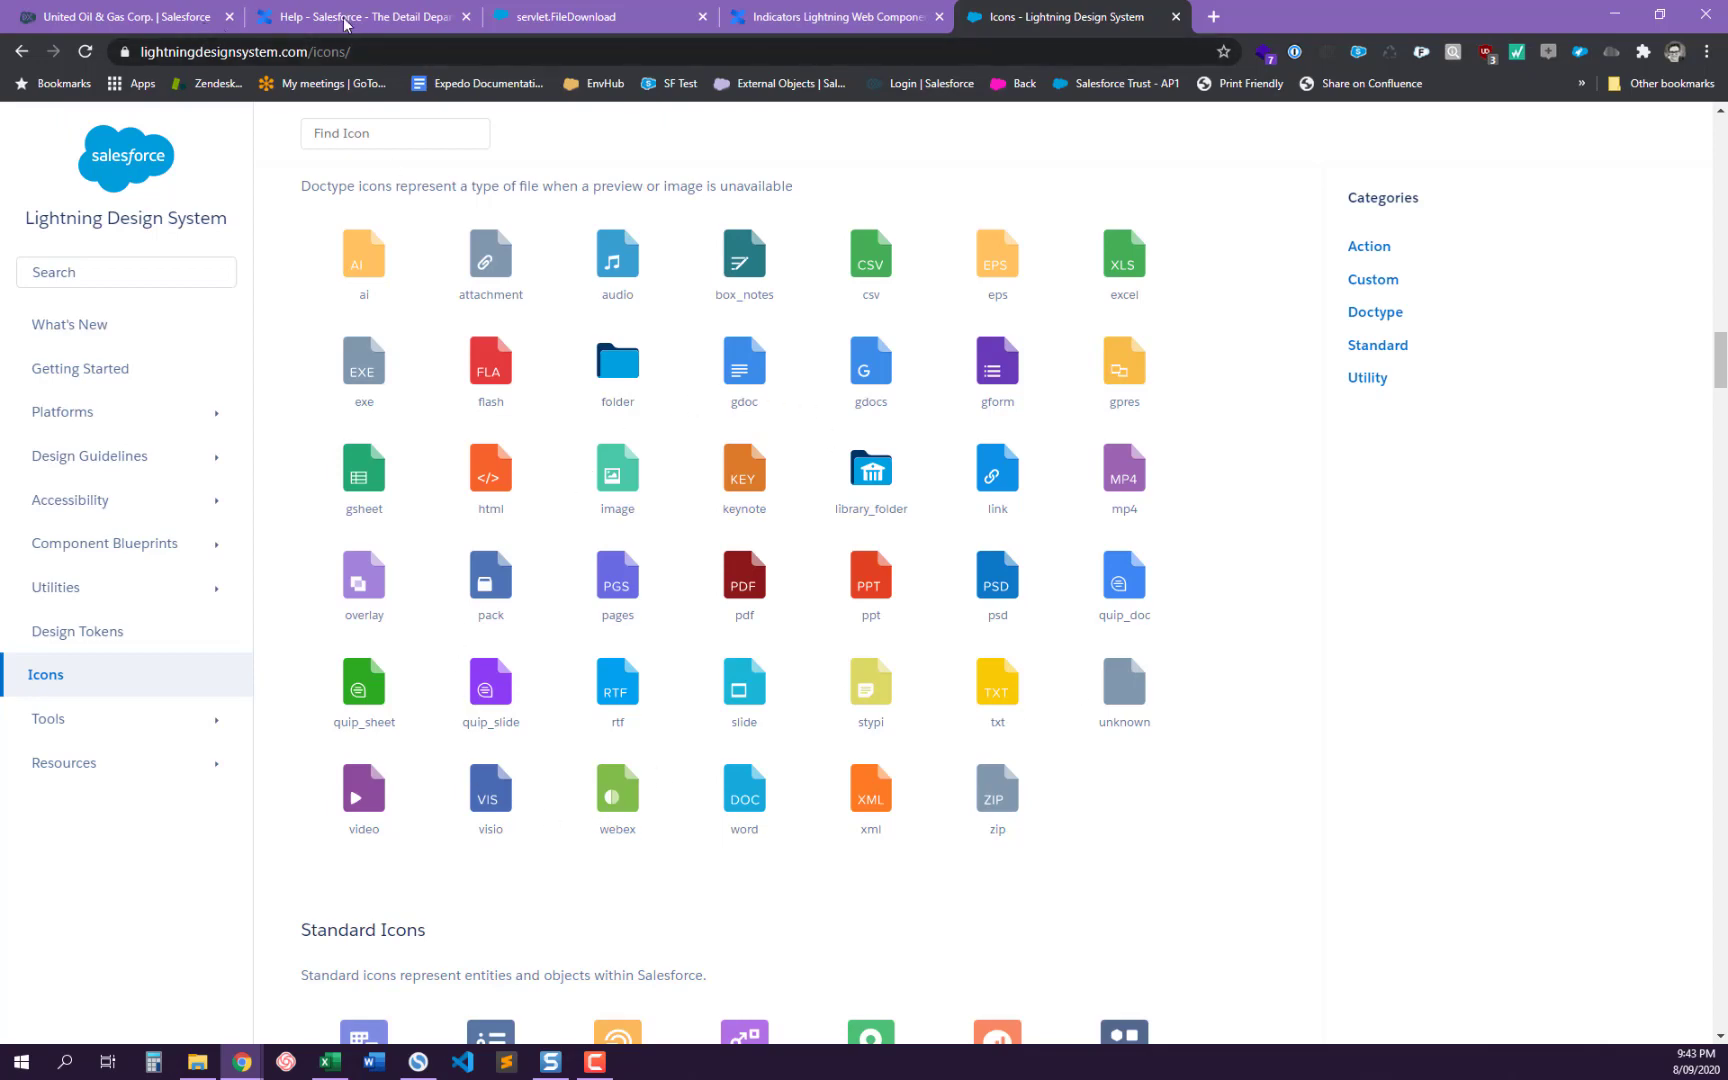
- Open the Google Help Doc link from the account record and look through the document
{"action": "left_click", "coordinate": [128, 17]}
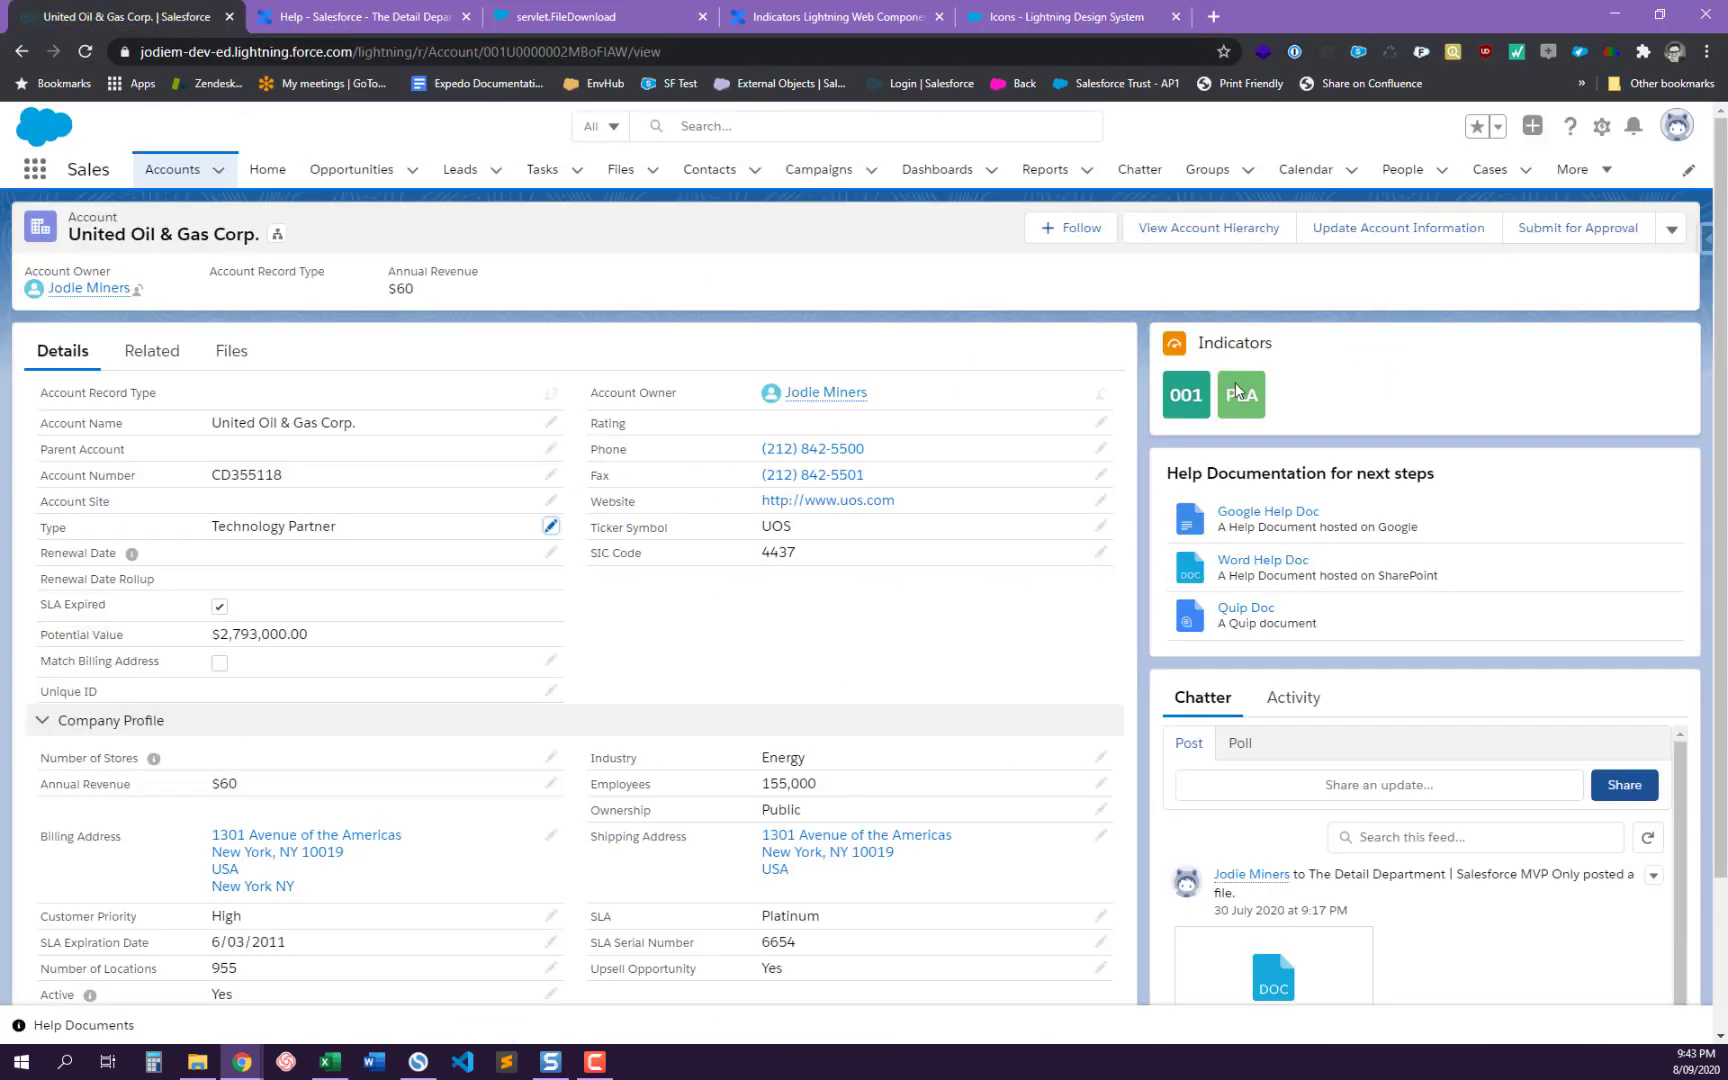
{"action": "left_click", "coordinate": [1273, 513]}
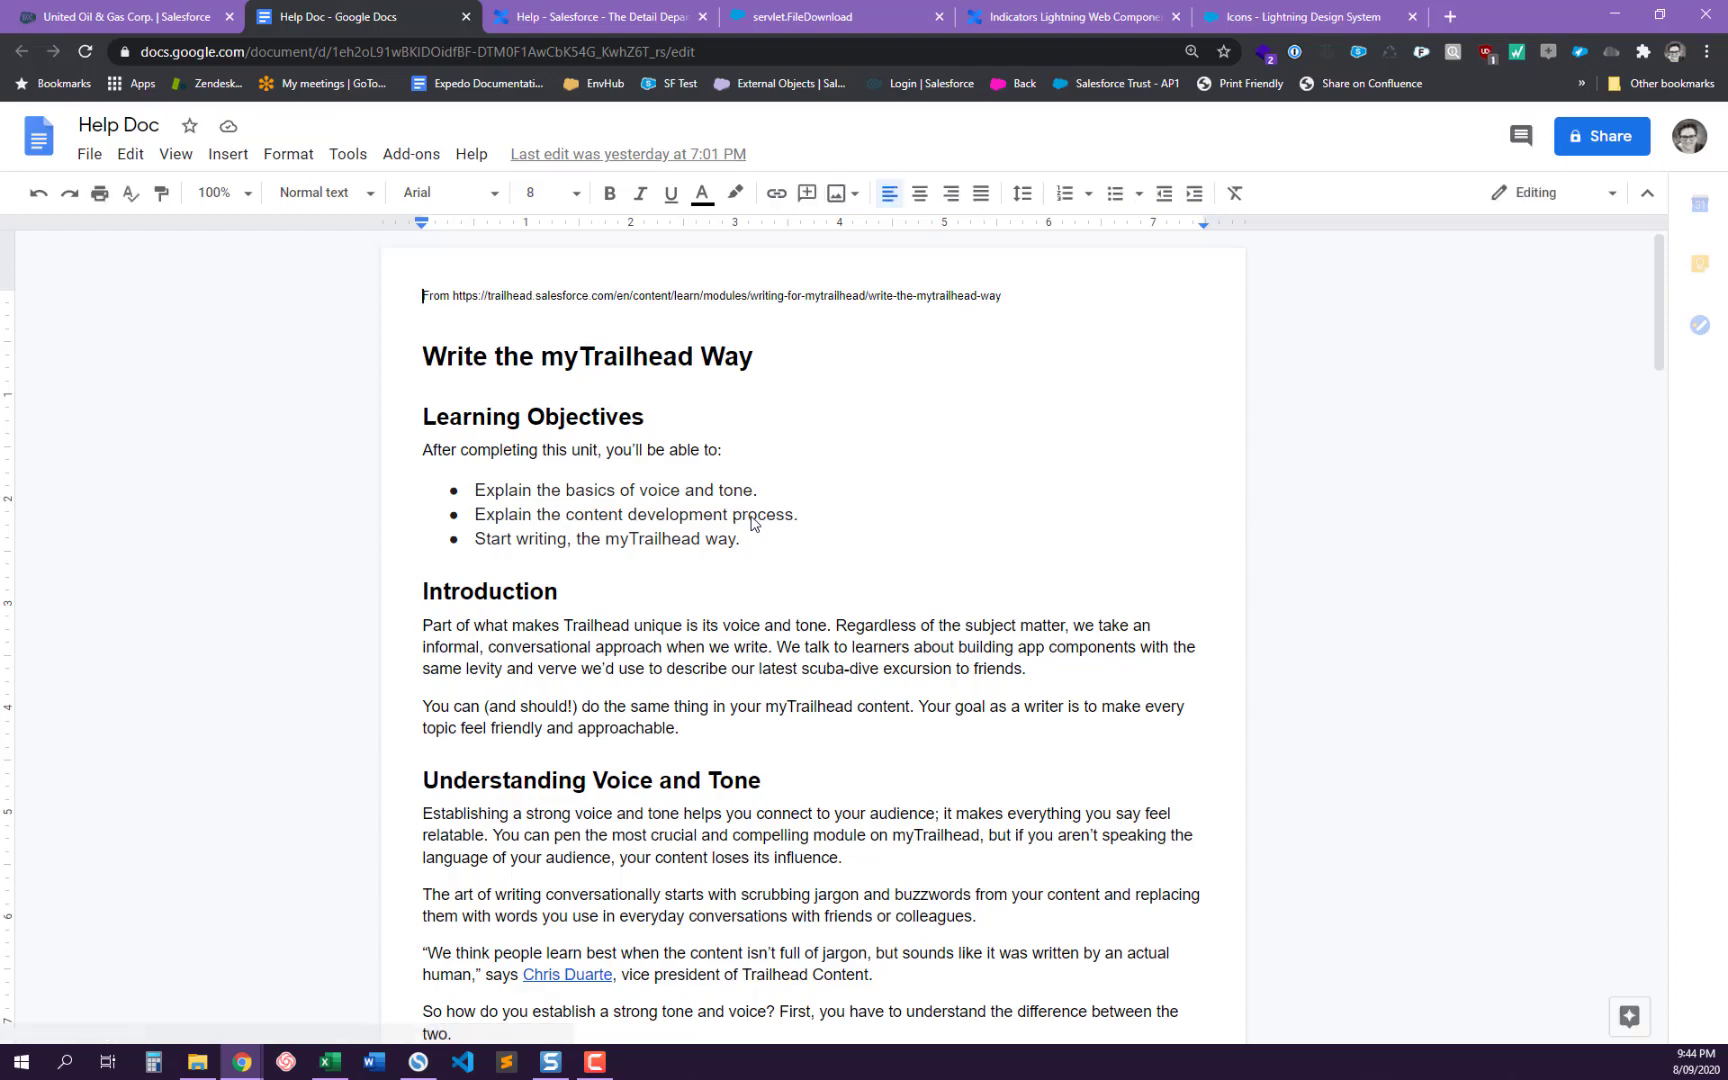
{"action": "scroll", "coordinate": [760, 520], "scroll_direction": "down", "scroll_amount": 20}
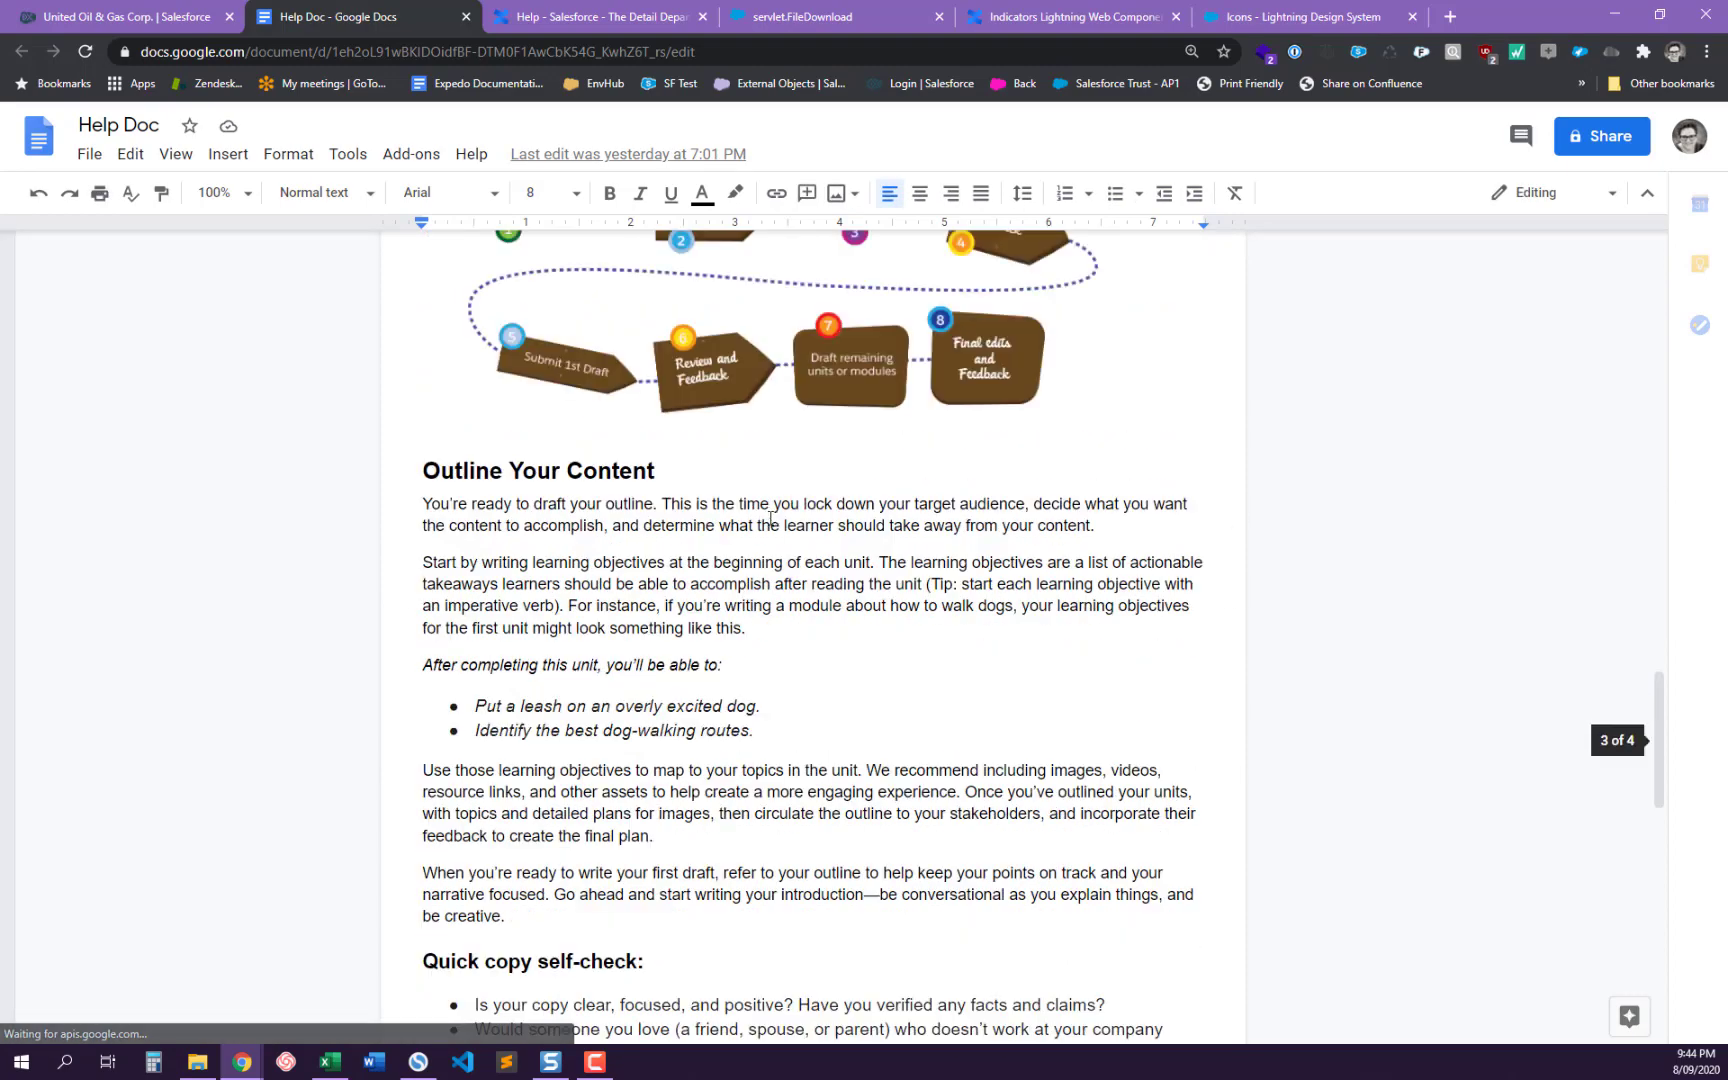
{"action": "scroll", "coordinate": [770, 518], "scroll_direction": "down", "scroll_amount": 10}
{"action": "scroll", "coordinate": [770, 518], "scroll_direction": "up", "scroll_amount": 20}
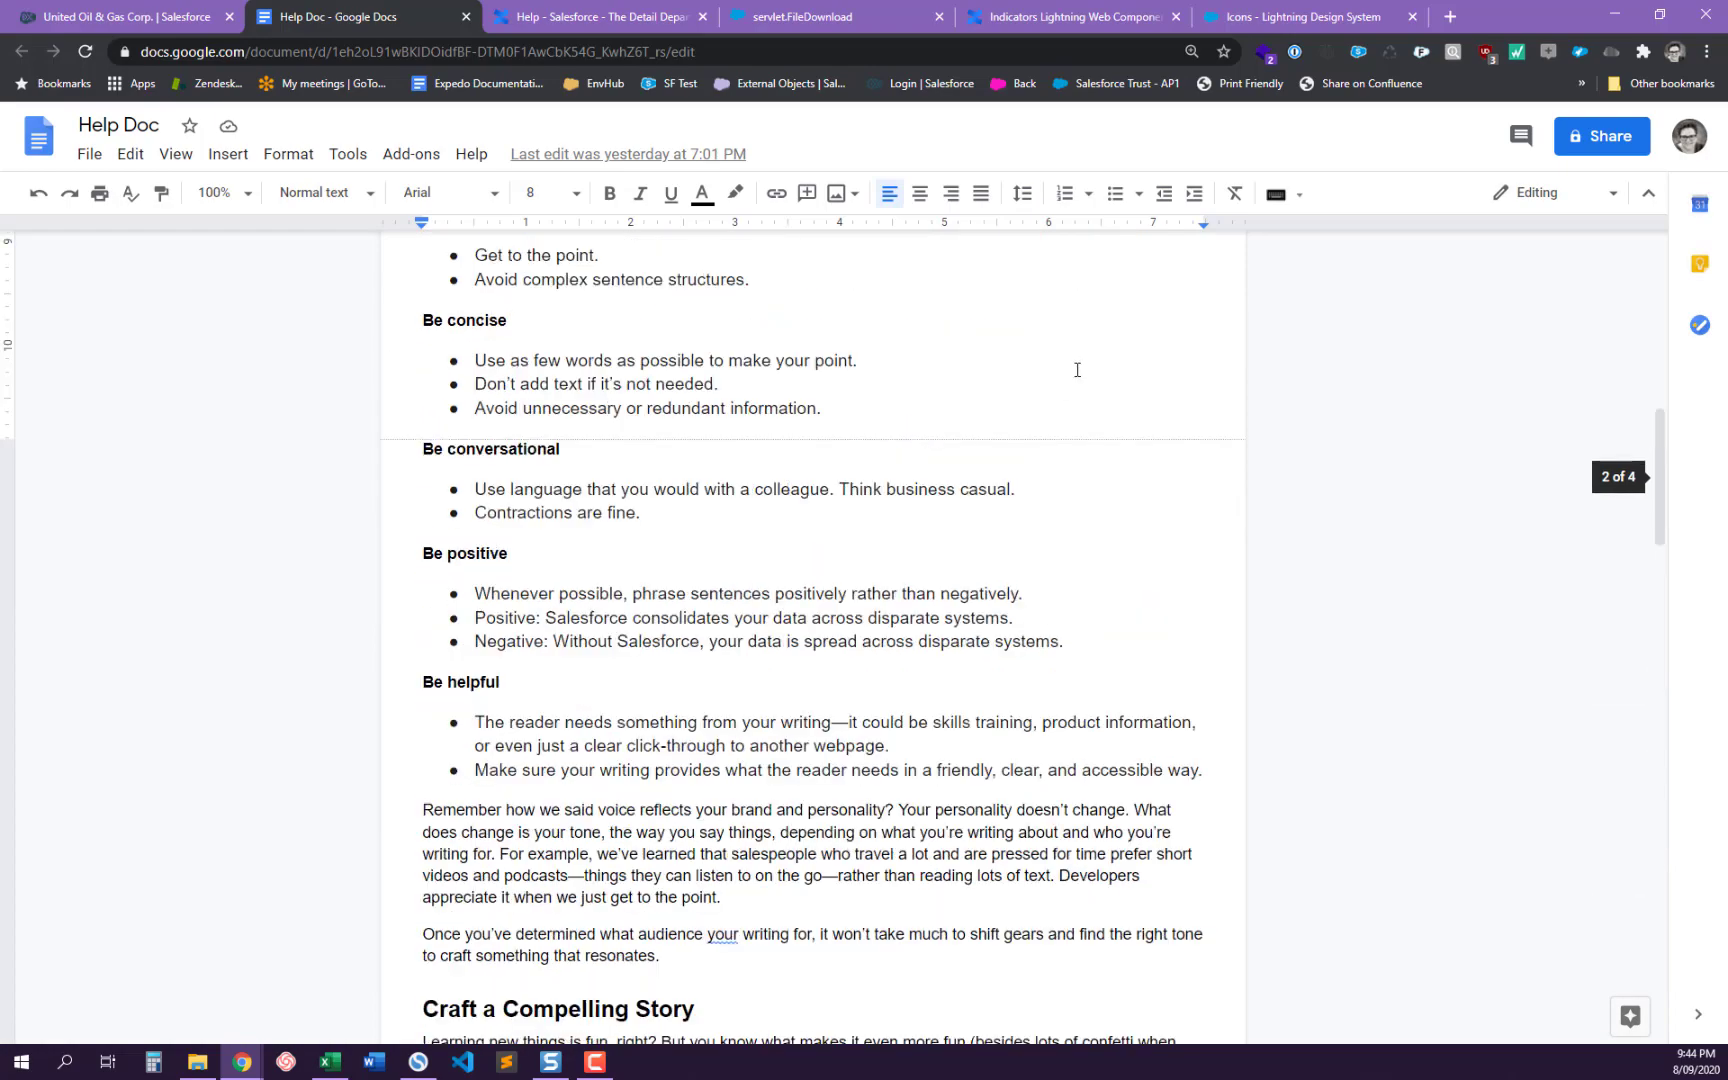
{"action": "left_click", "coordinate": [721, 557]}
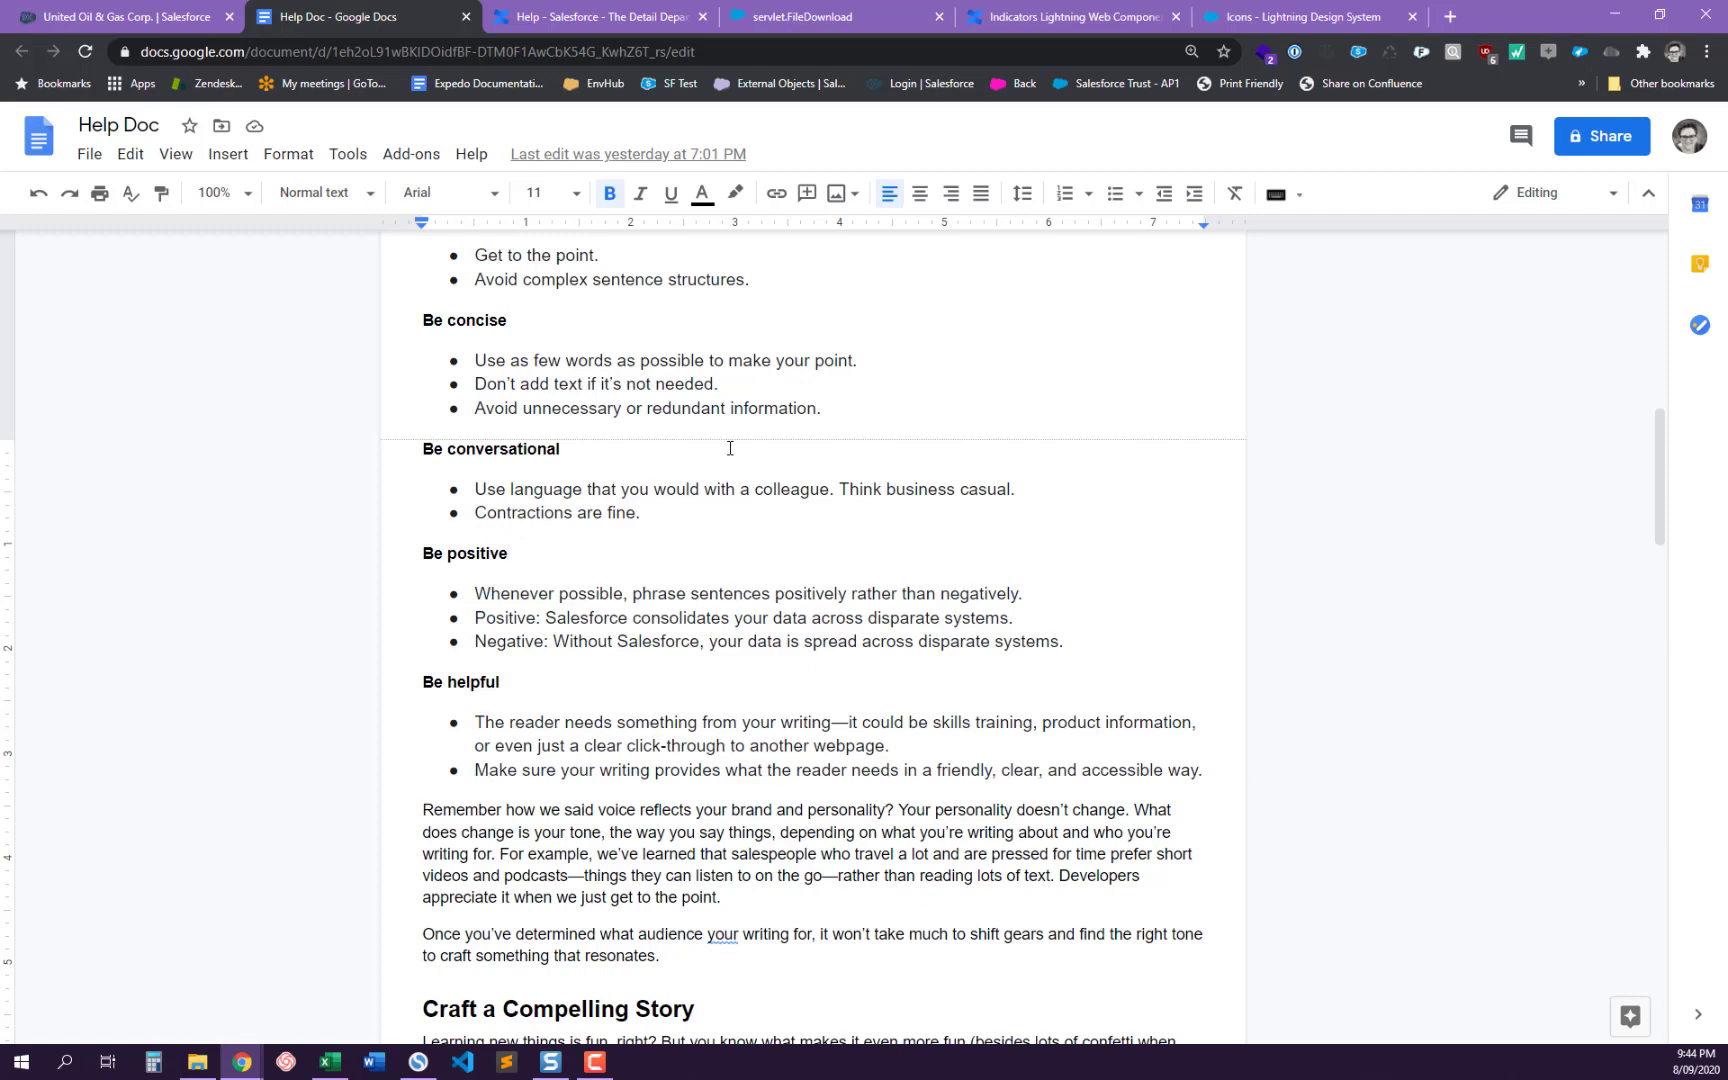
- Open the Word Help Doc link from the account record and look through the SharePoint document
{"action": "left_click", "coordinate": [82, 26]}
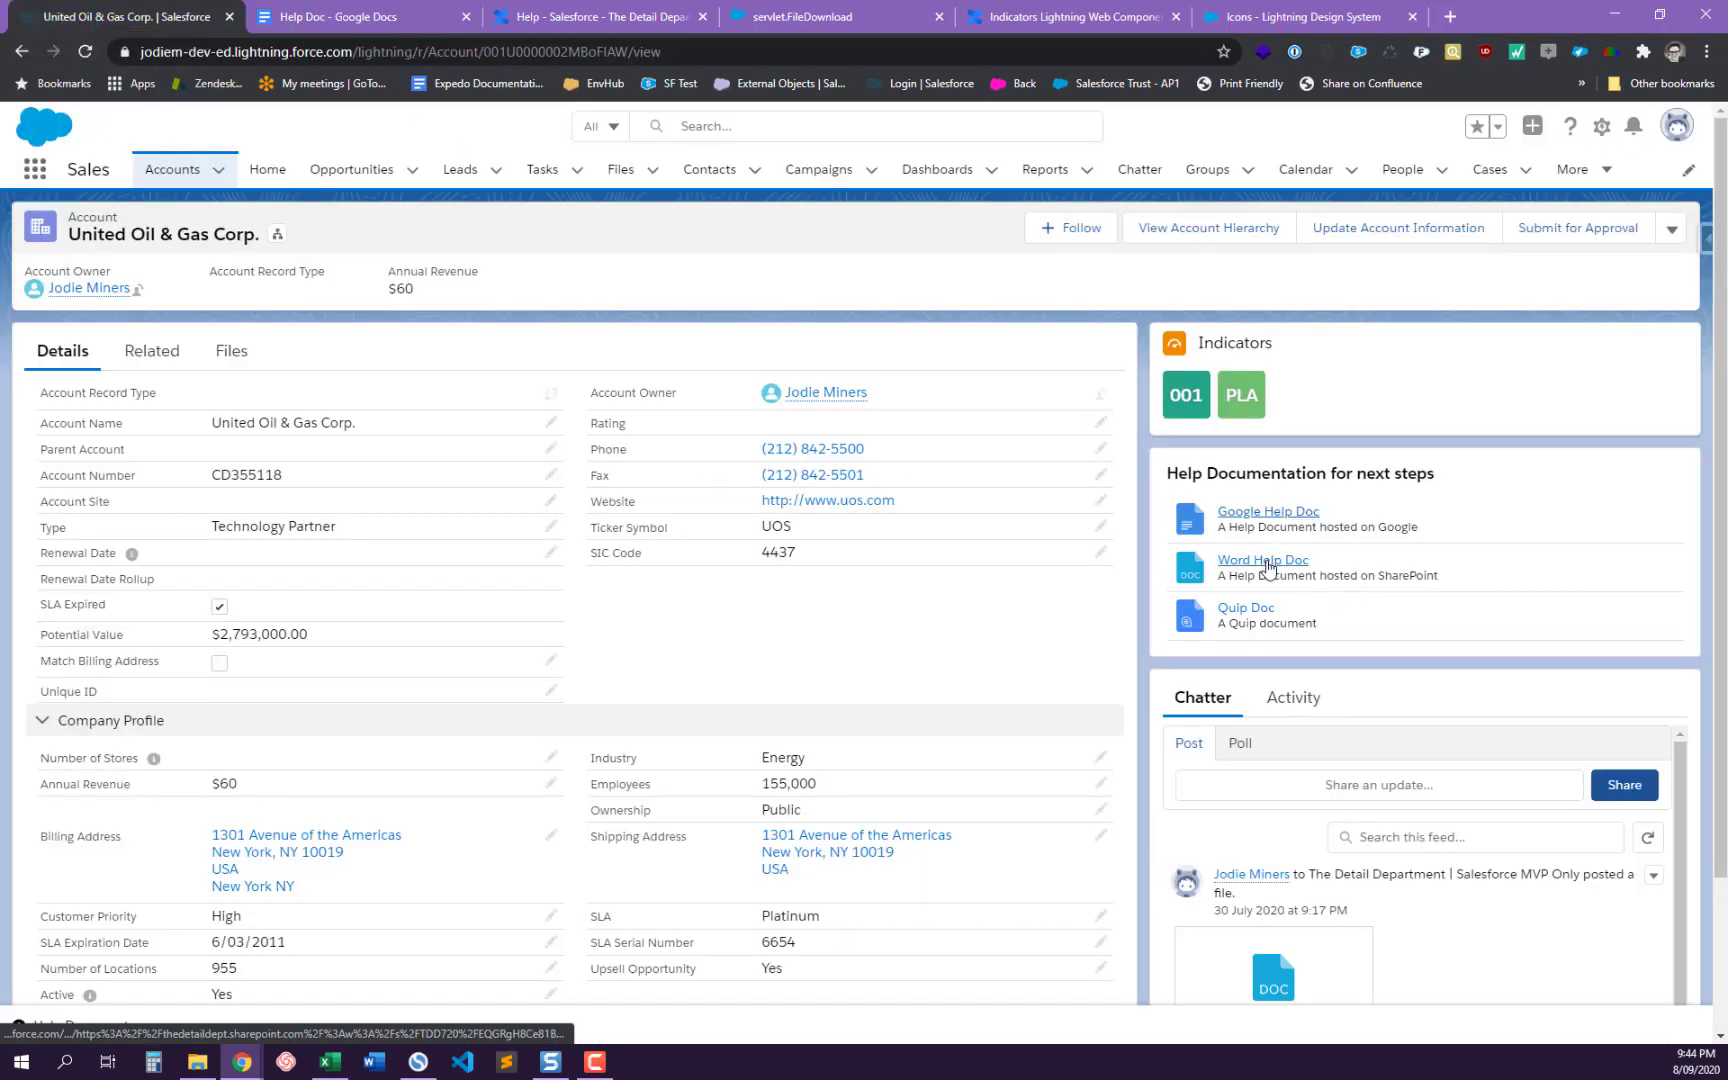
{"action": "left_click", "coordinate": [1266, 562]}
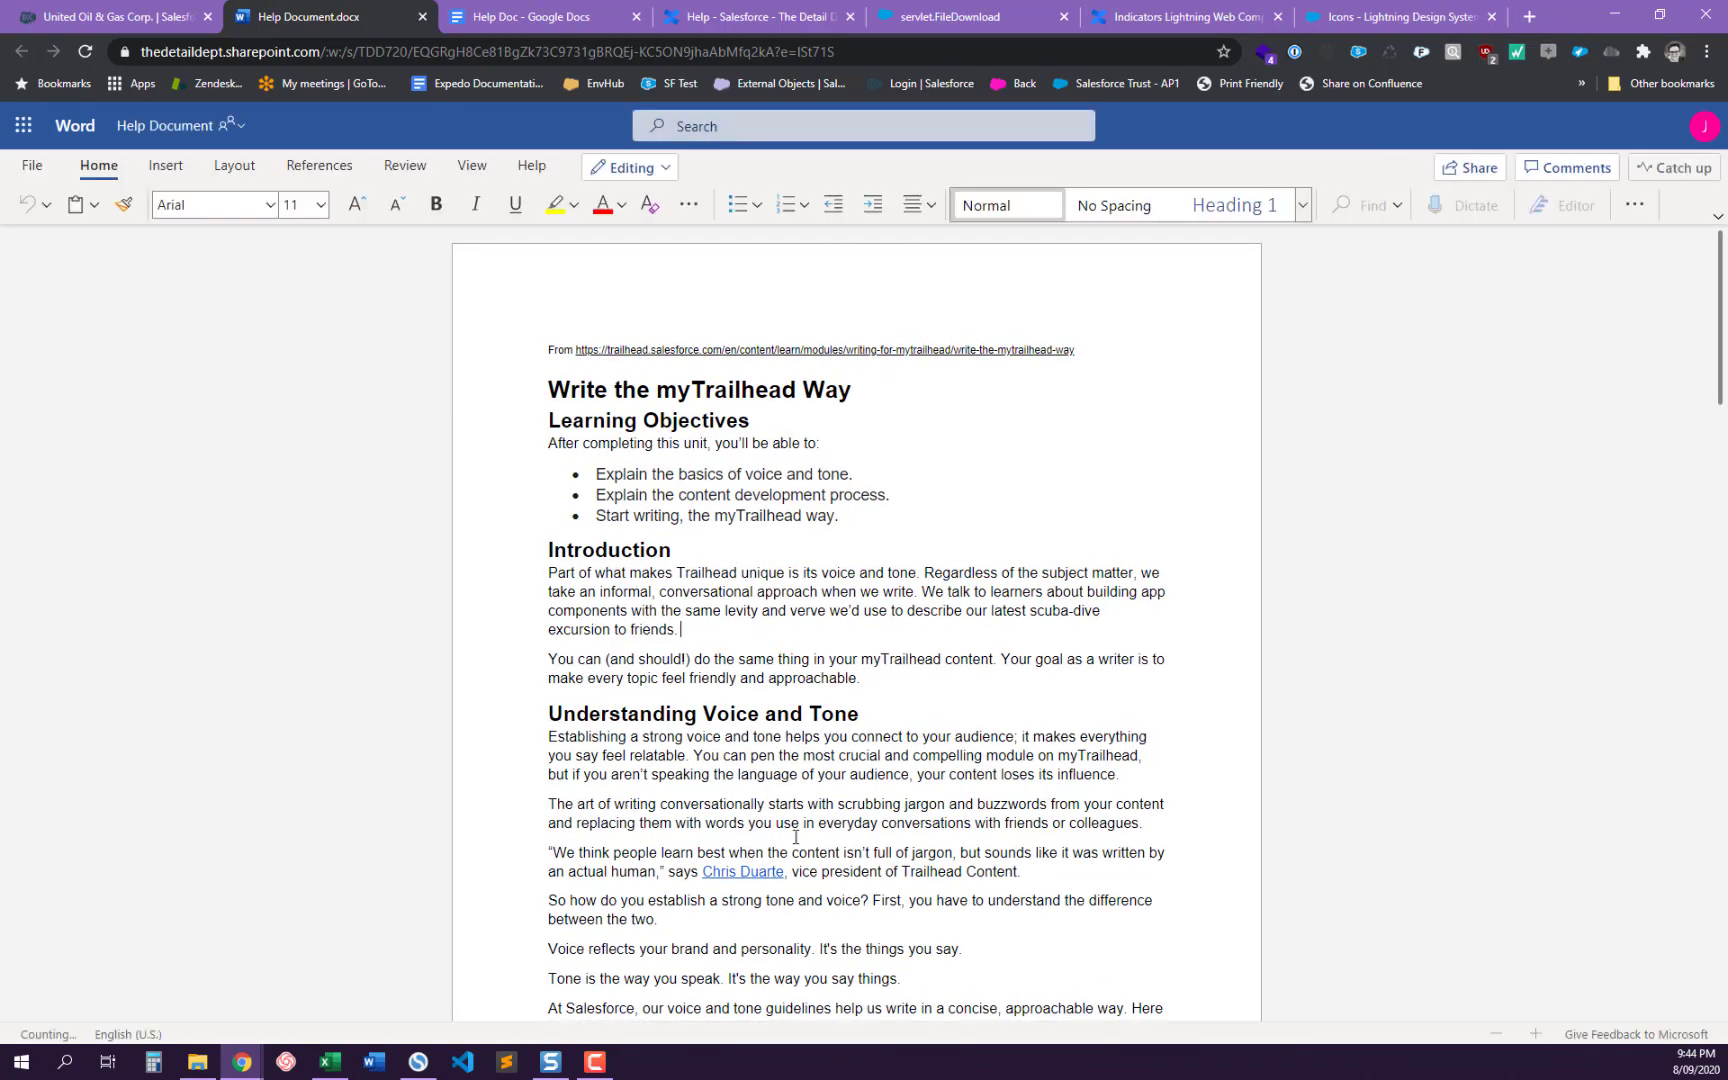
{"action": "scroll", "coordinate": [793, 828], "scroll_direction": "down", "scroll_amount": 5}
{"action": "scroll", "coordinate": [1180, 687], "scroll_direction": "down", "scroll_amount": 10}
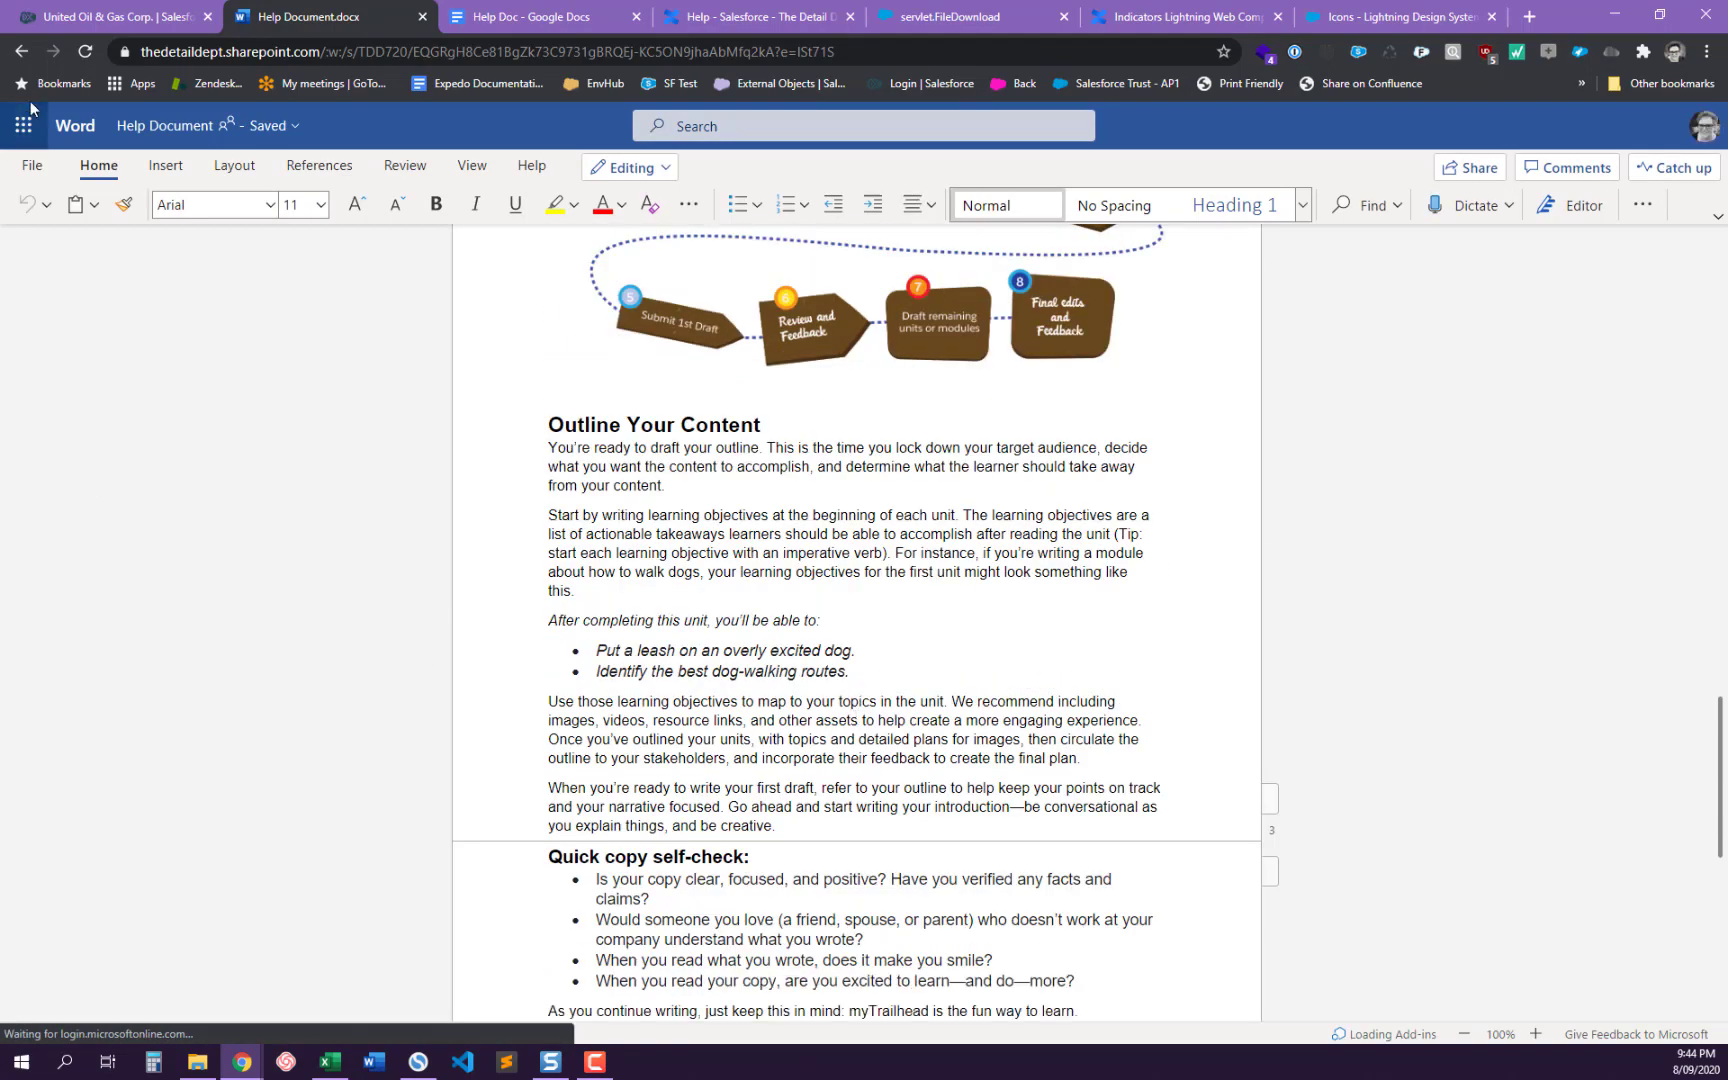
- Open the Quip Doc link from the account record and look through the document
{"action": "left_click", "coordinate": [110, 17]}
{"action": "left_click", "coordinate": [1240, 608]}
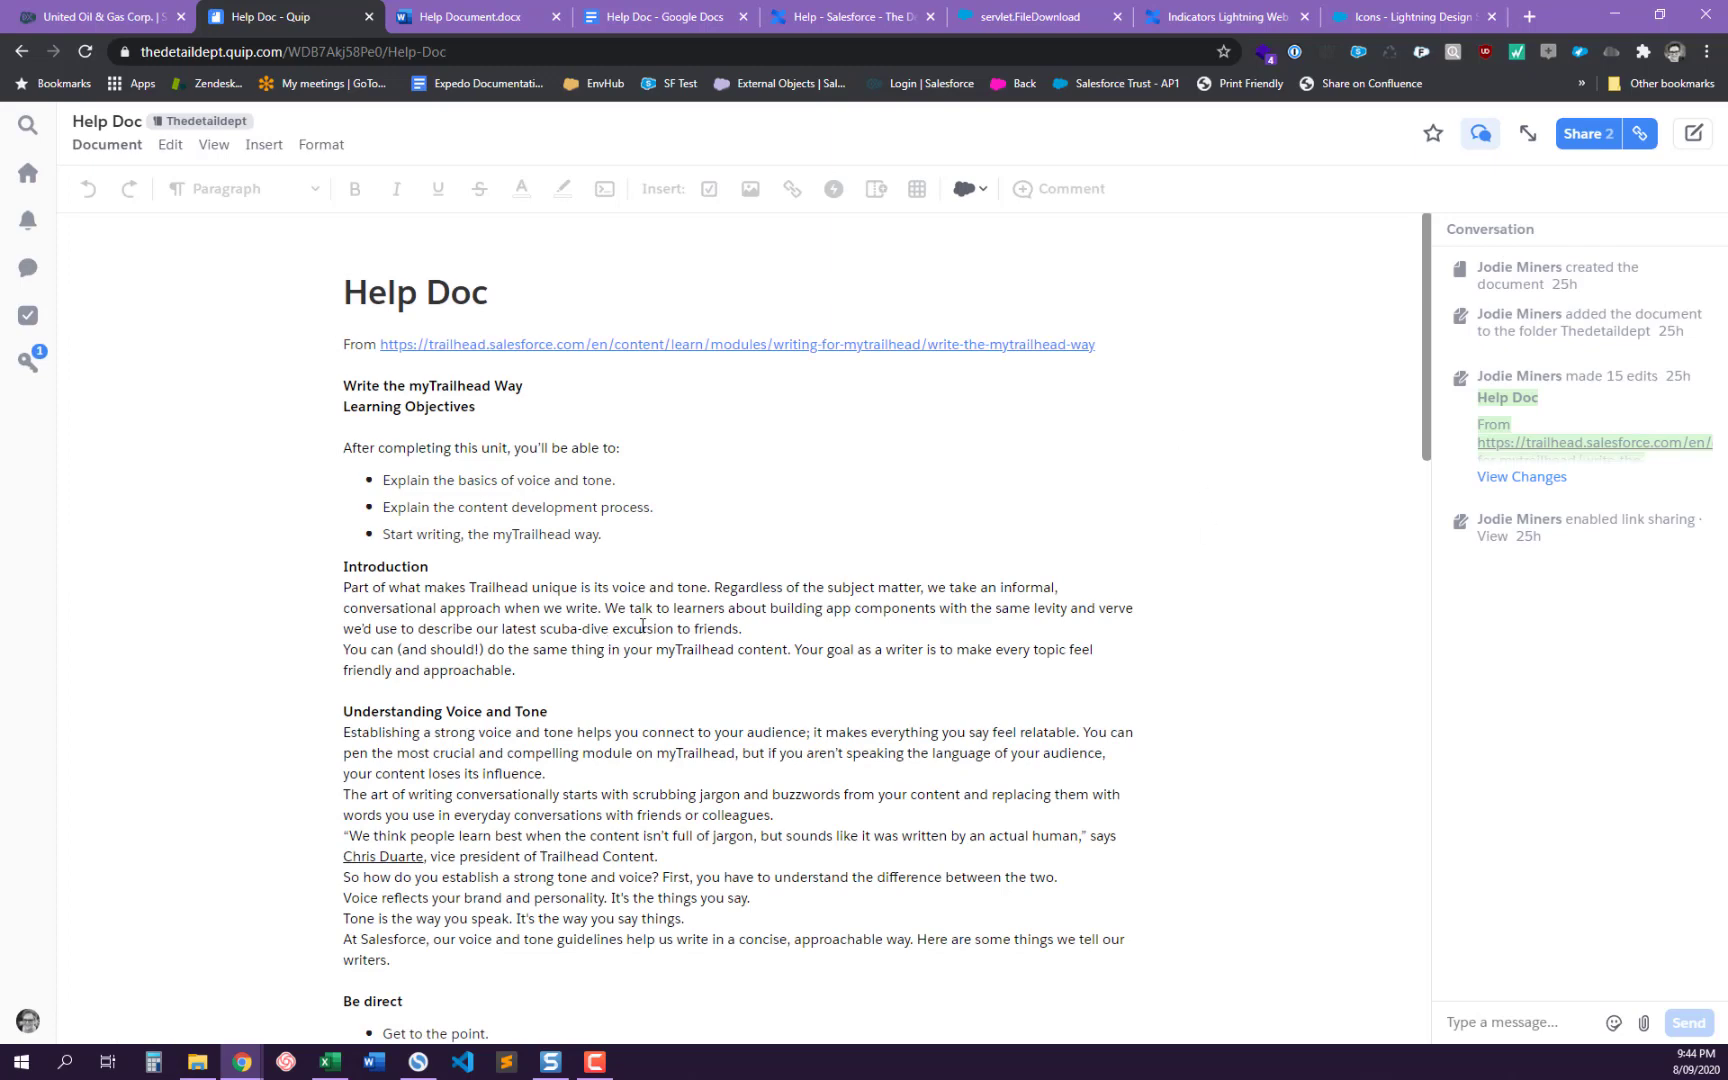
{"action": "scroll", "coordinate": [642, 627], "scroll_direction": "down", "scroll_amount": 15}
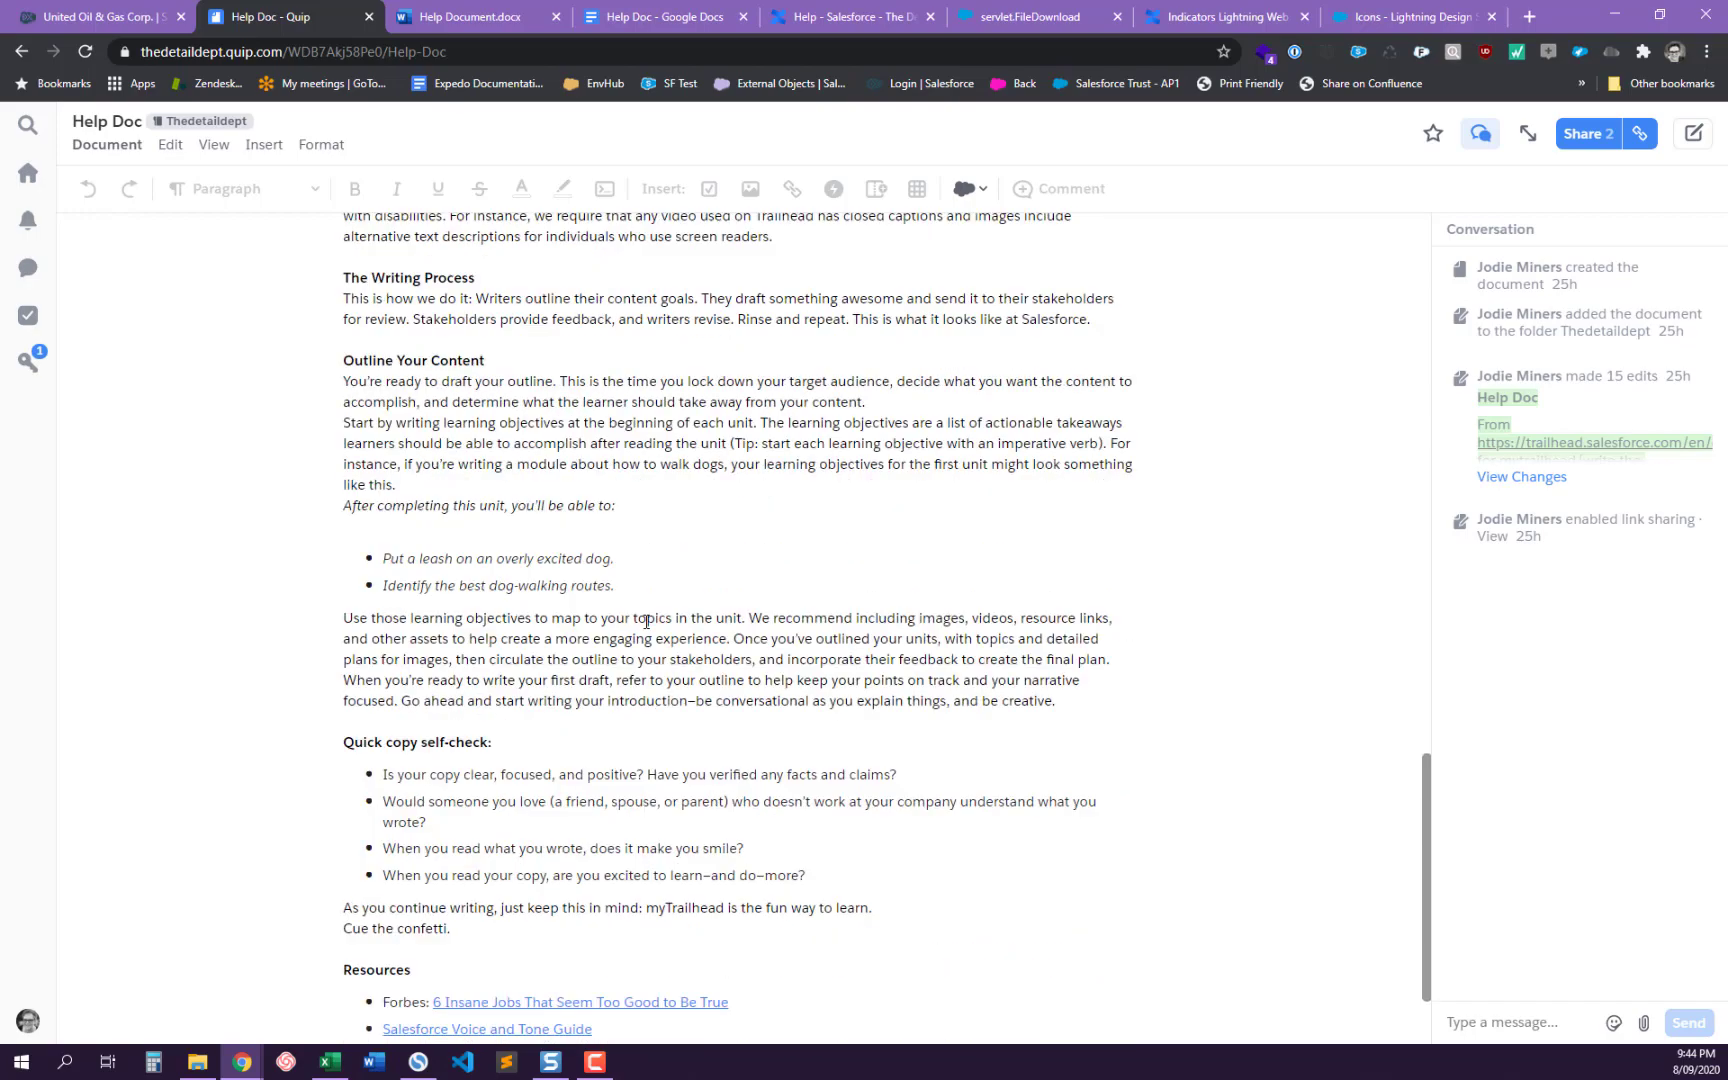
{"action": "scroll", "coordinate": [646, 621], "scroll_direction": "up", "scroll_amount": 15}
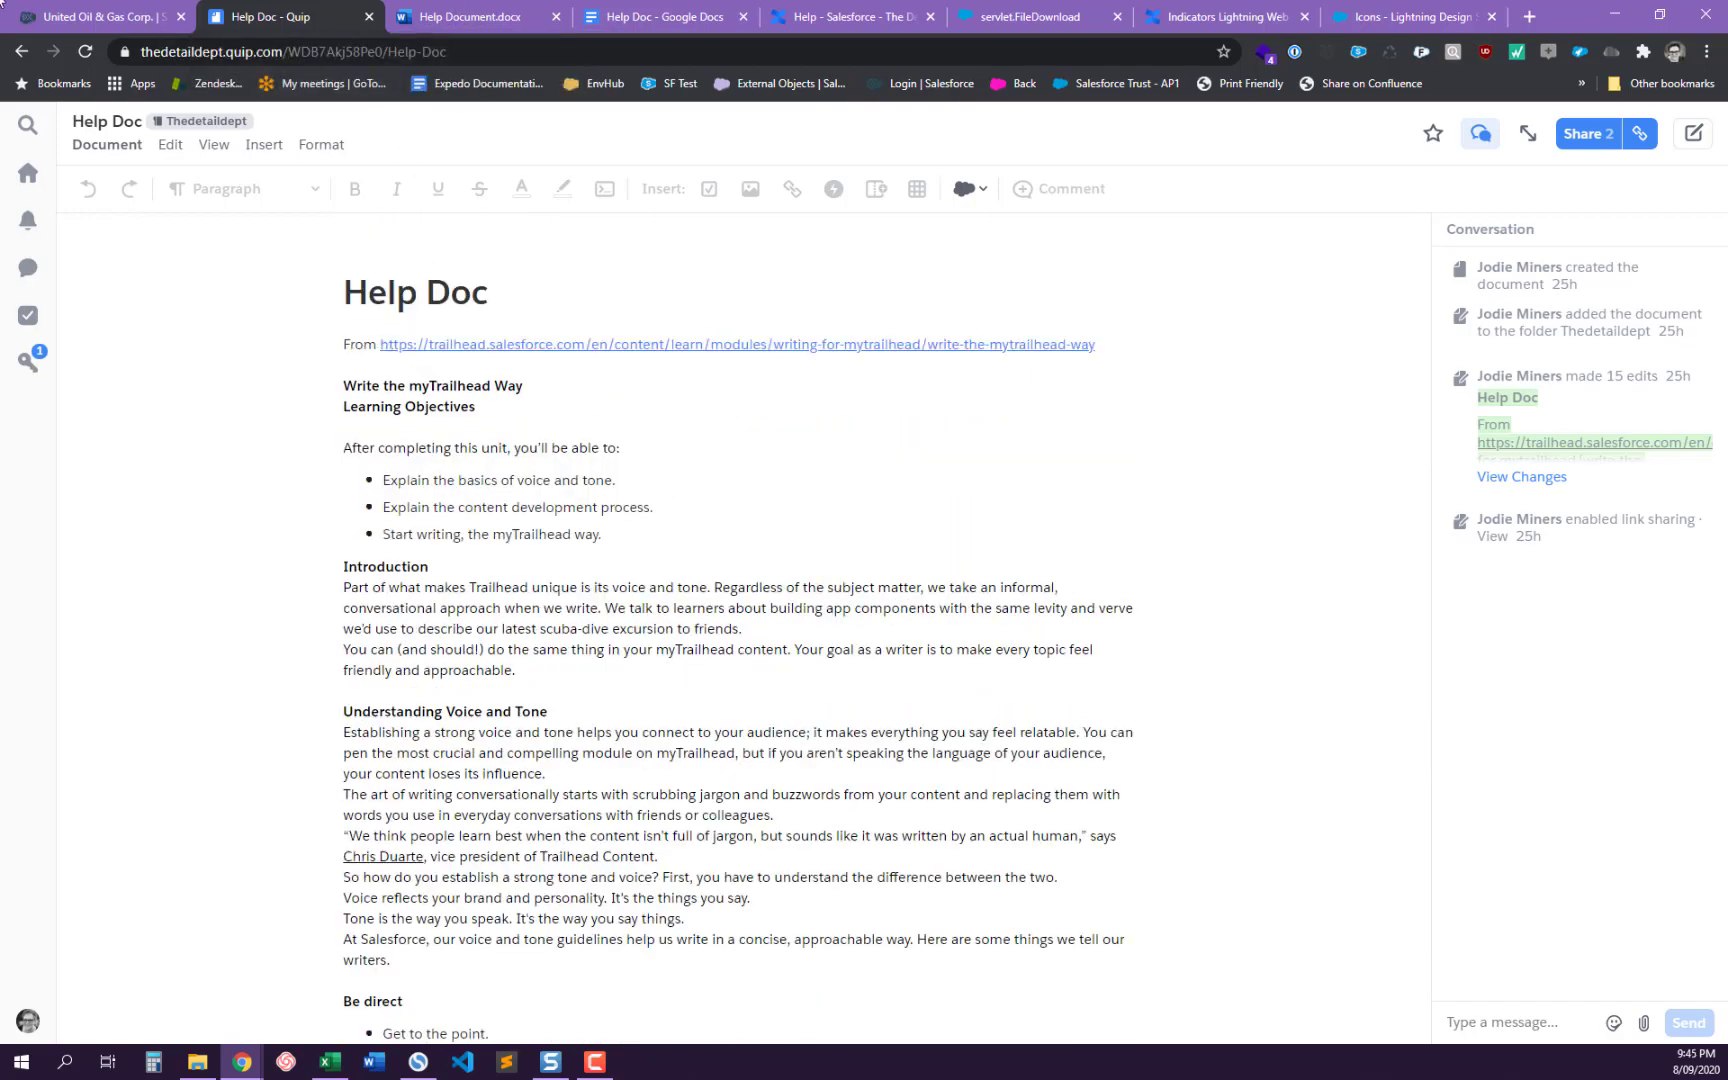
- Return to the account record and examine the embedded Box folder named A Folder with Docs
{"action": "left_click", "coordinate": [146, 18]}
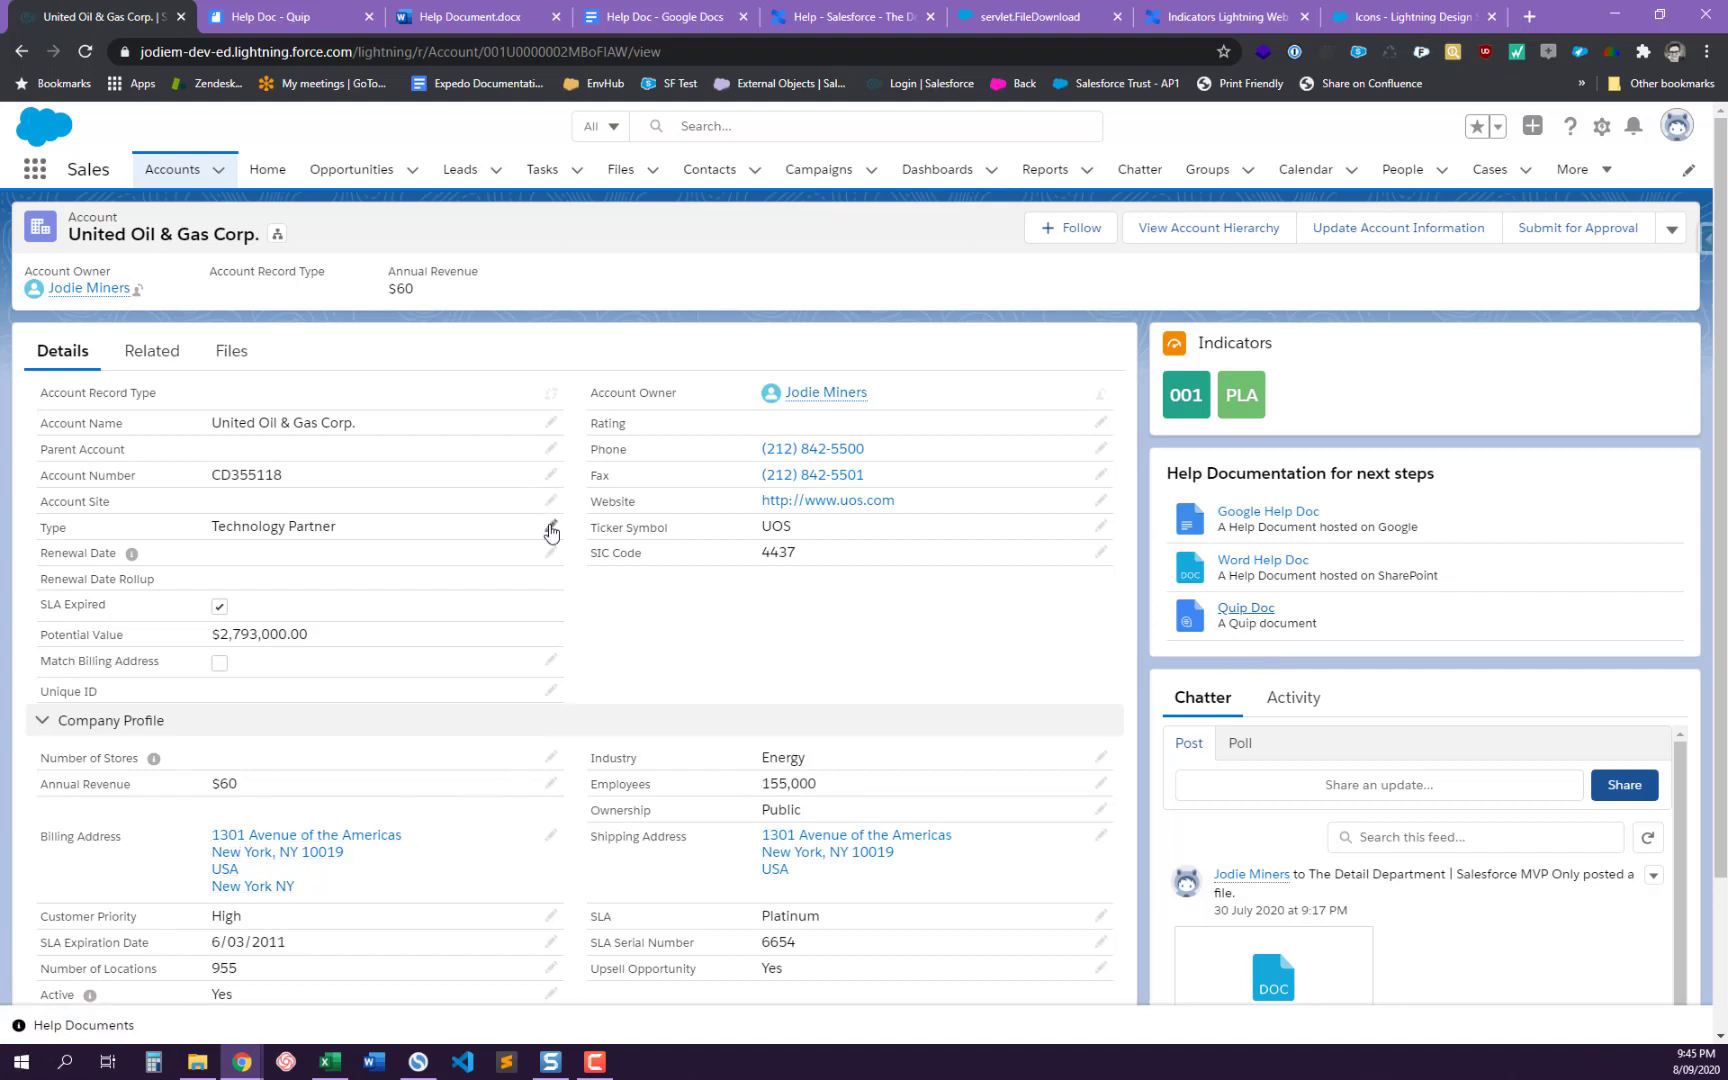
{"action": "scroll", "coordinate": [550, 530], "scroll_direction": "down", "scroll_amount": 4}
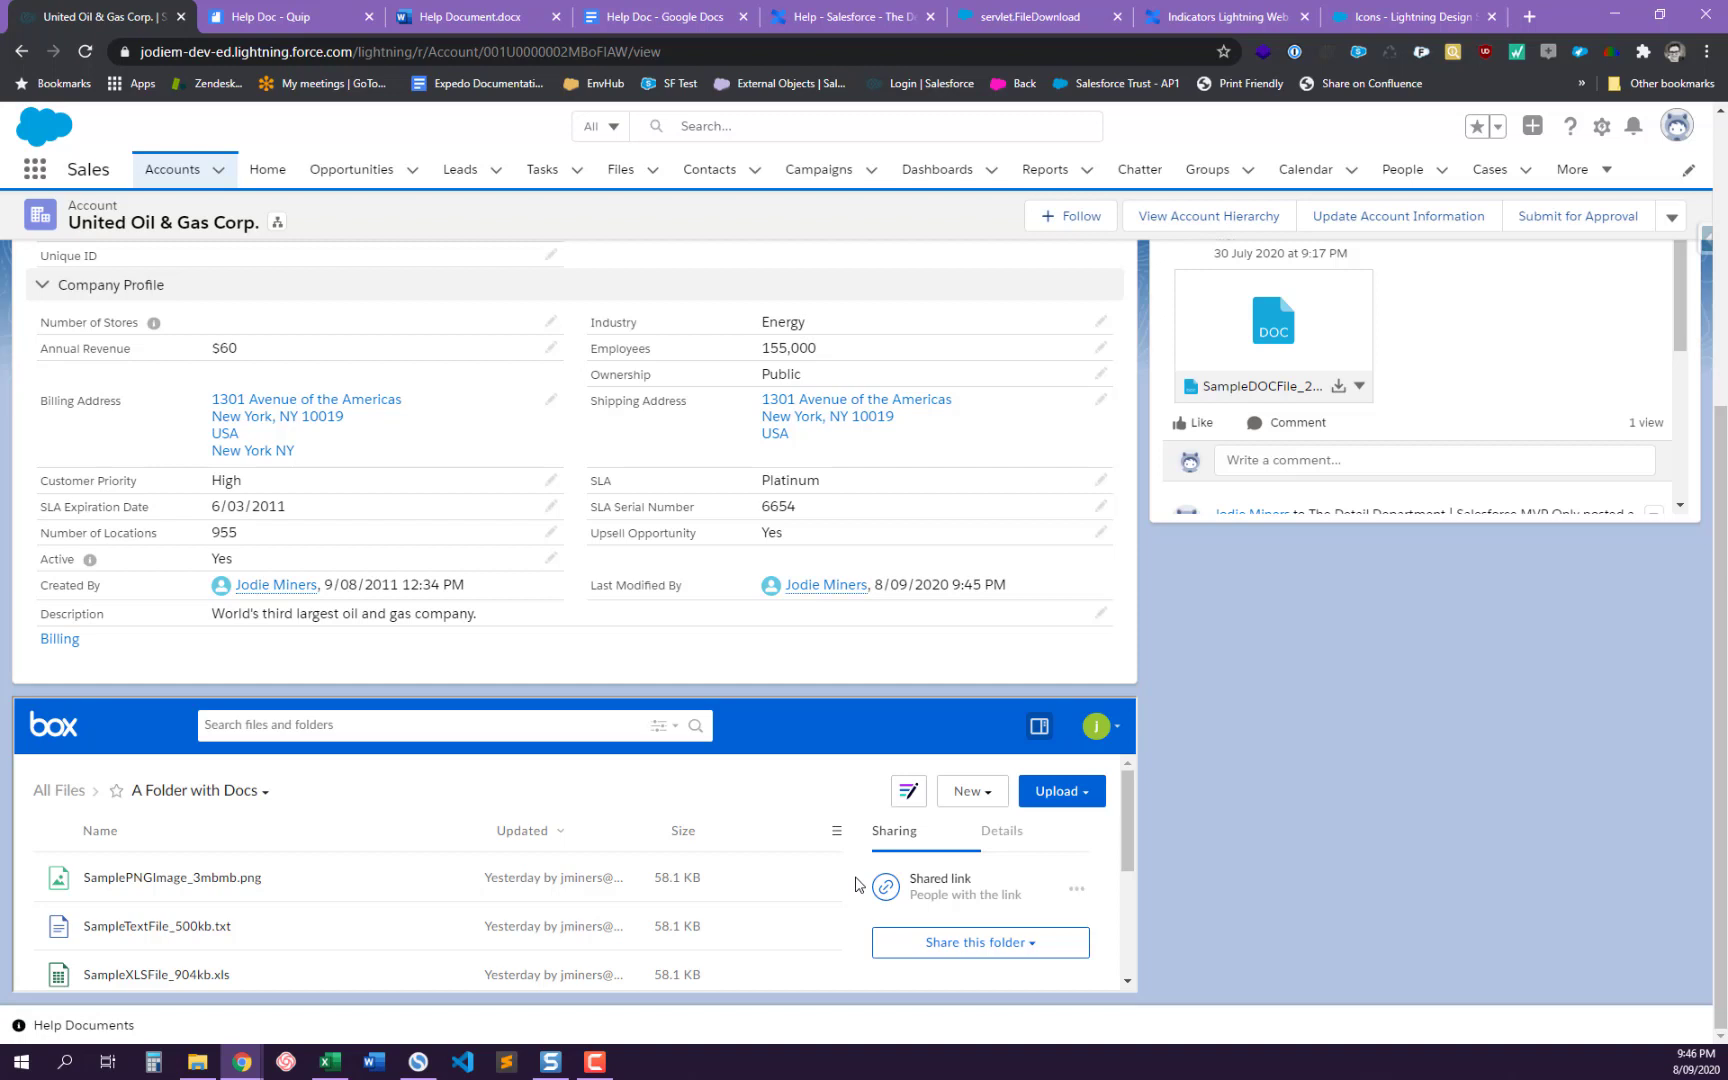
- Check the web address of the Quip Help Doc and highlight the document ID in the Google Docs address
{"action": "left_click", "coordinate": [305, 15]}
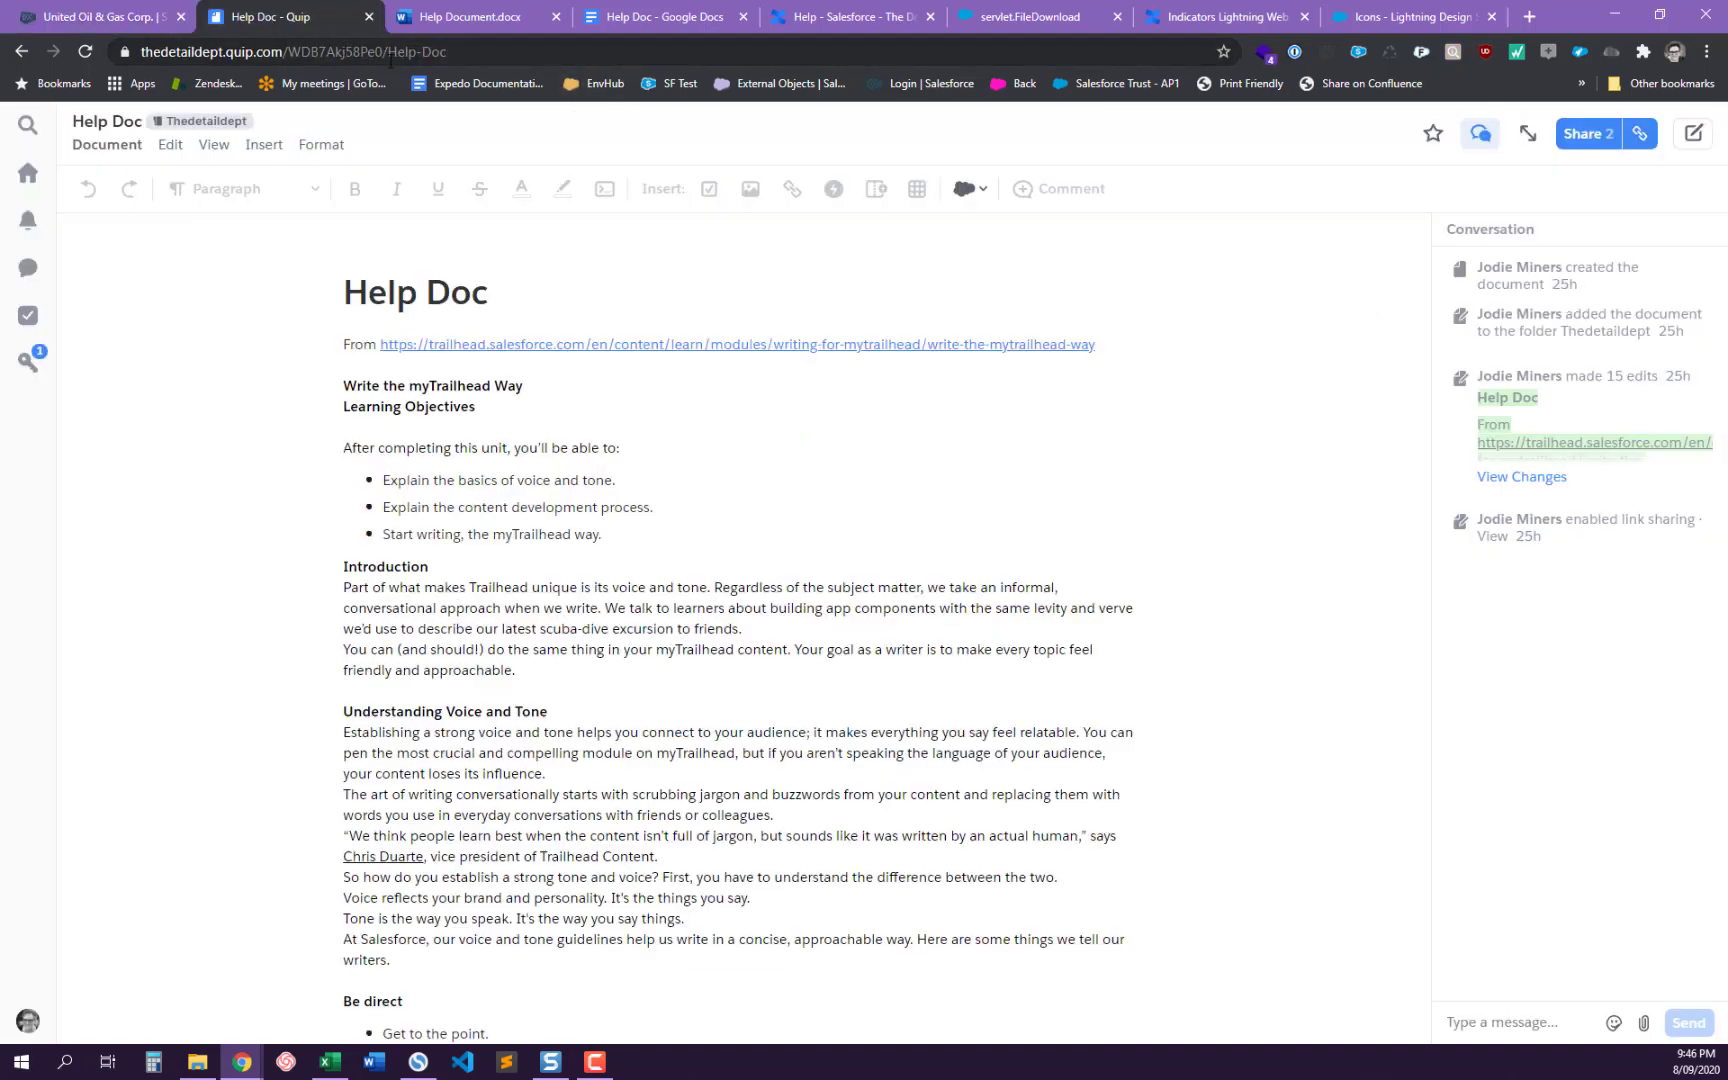
{"action": "left_click", "coordinate": [660, 16]}
{"action": "left_click_drag", "start_coordinate": [333, 51], "coordinate": [780, 37]}
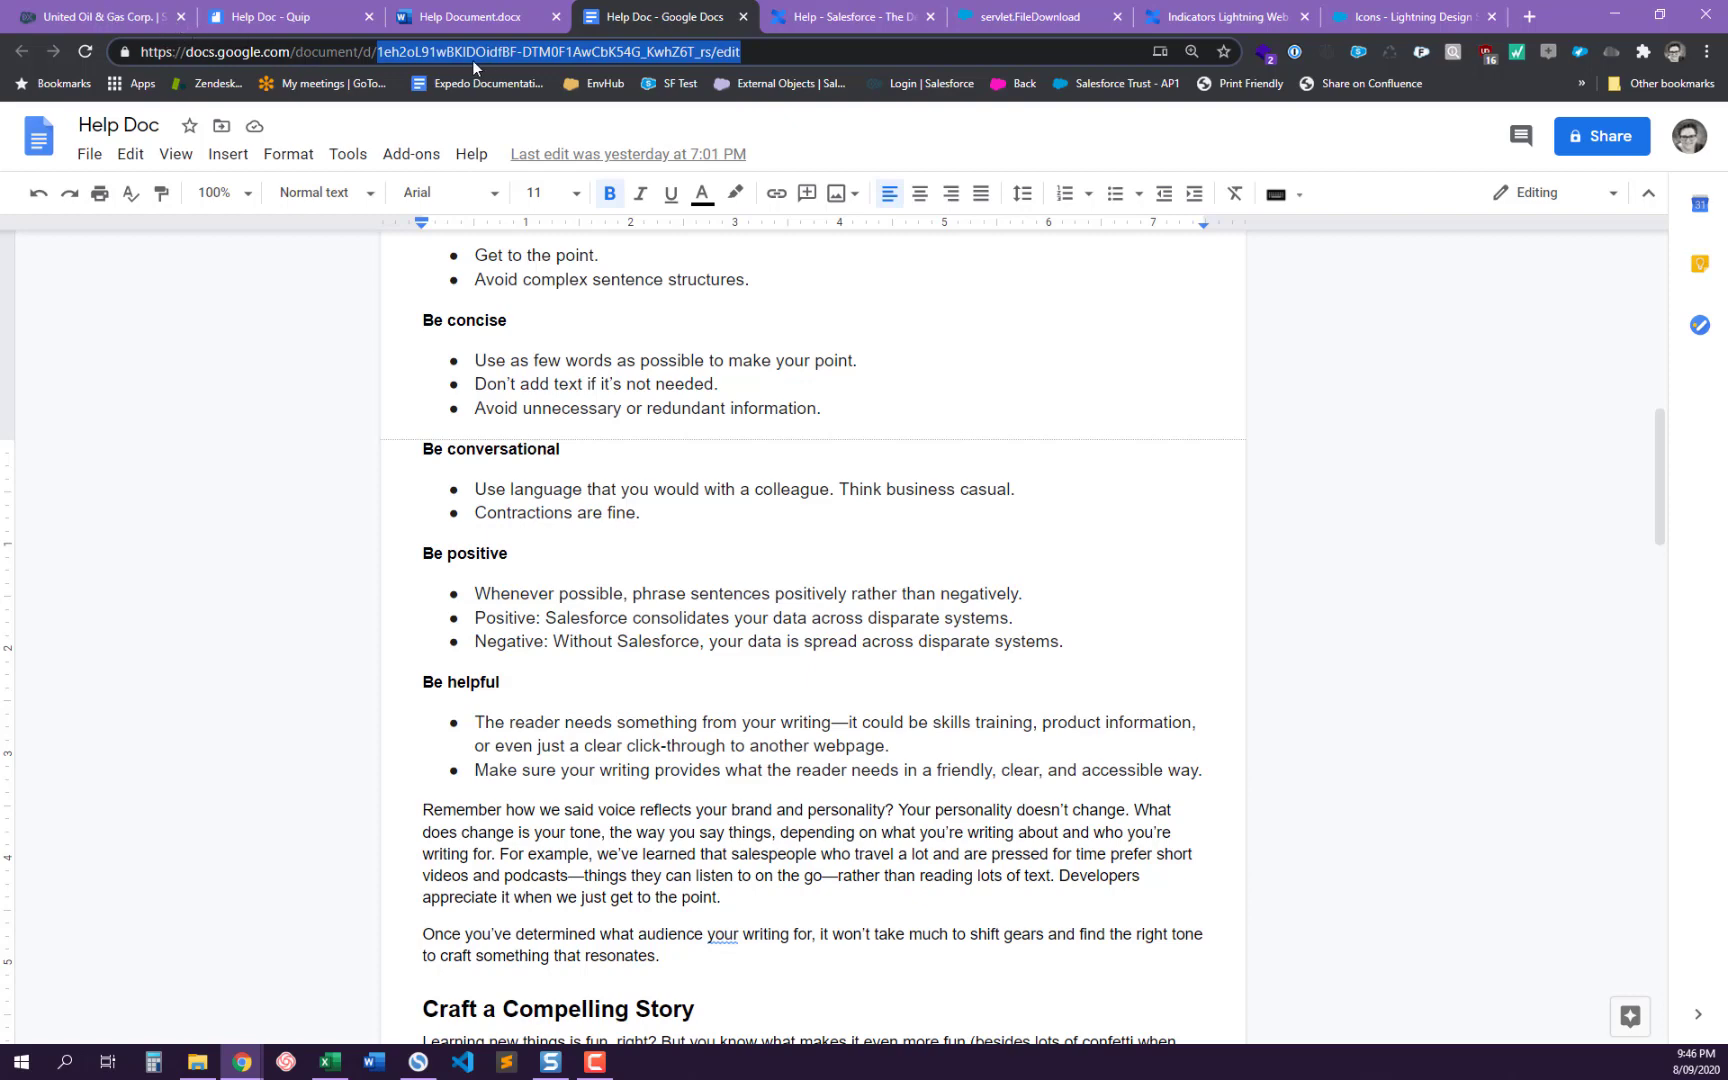
- Go back to the account record and look through the files listed in the embedded Box folder
{"action": "left_click", "coordinate": [66, 20]}
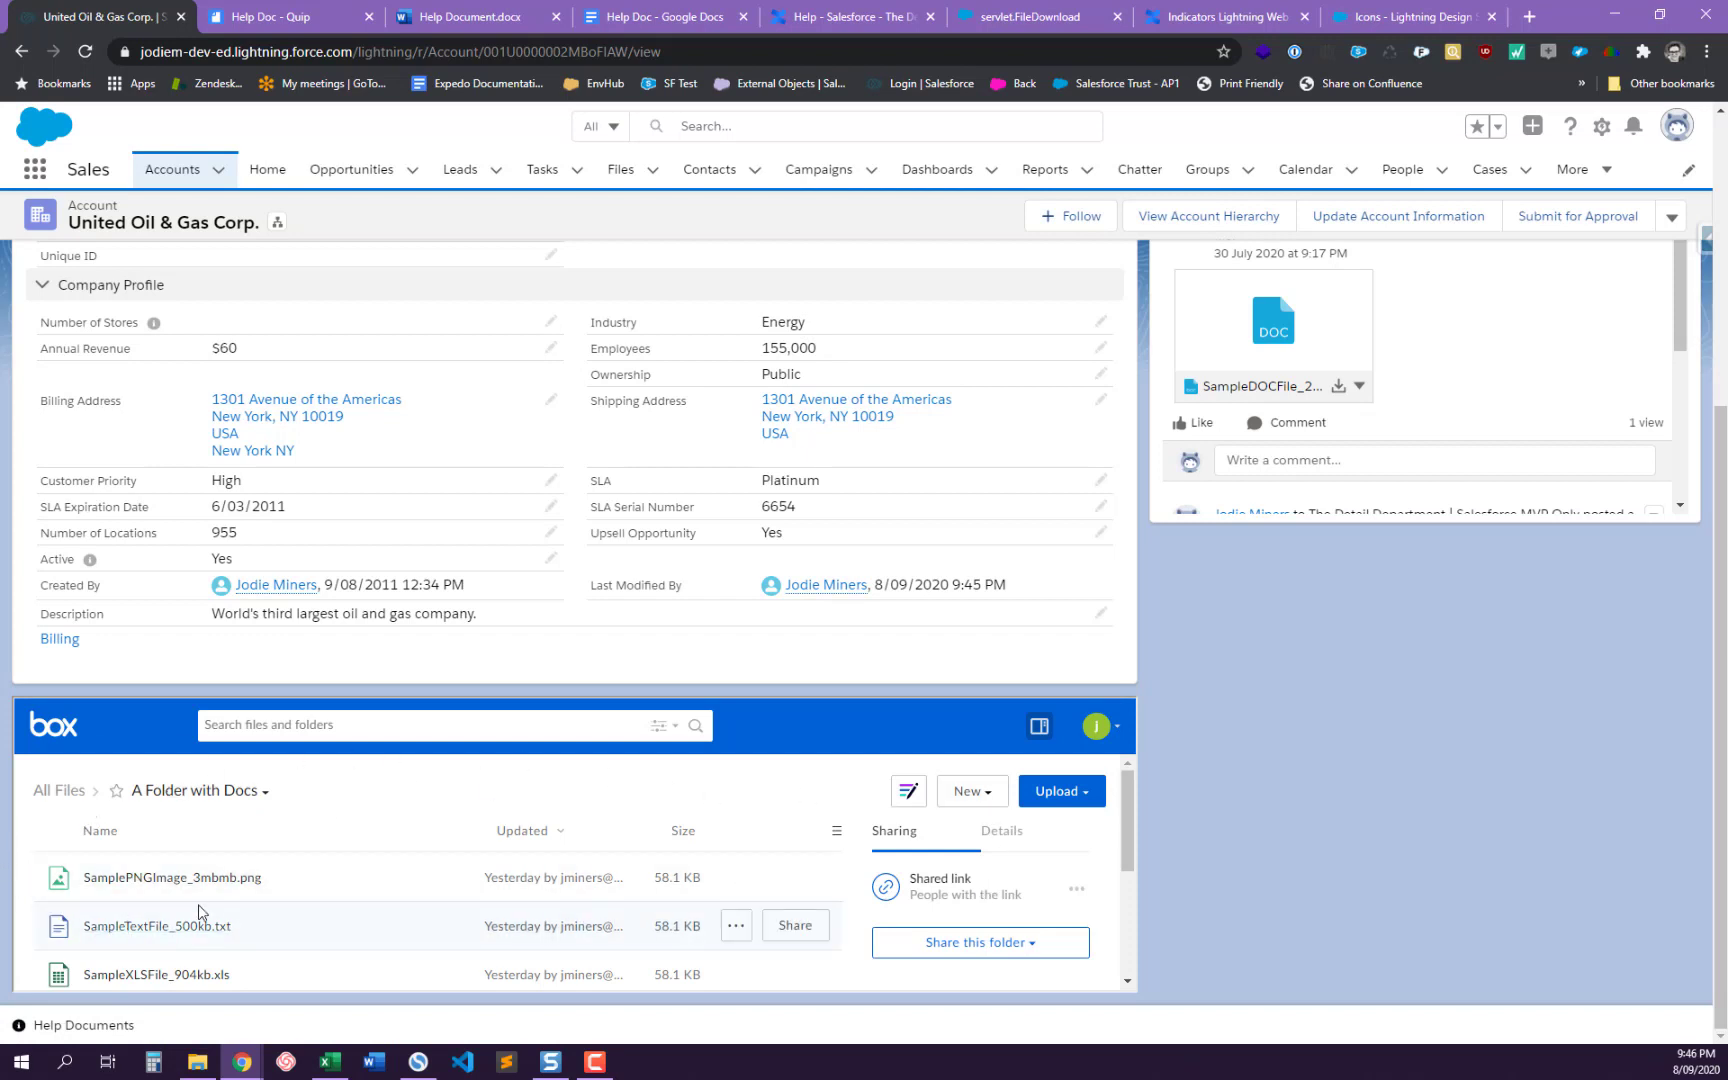
{"action": "scroll", "coordinate": [199, 911], "scroll_direction": "down", "scroll_amount": 3}
{"action": "scroll", "coordinate": [210, 925], "scroll_direction": "up", "scroll_amount": 3}
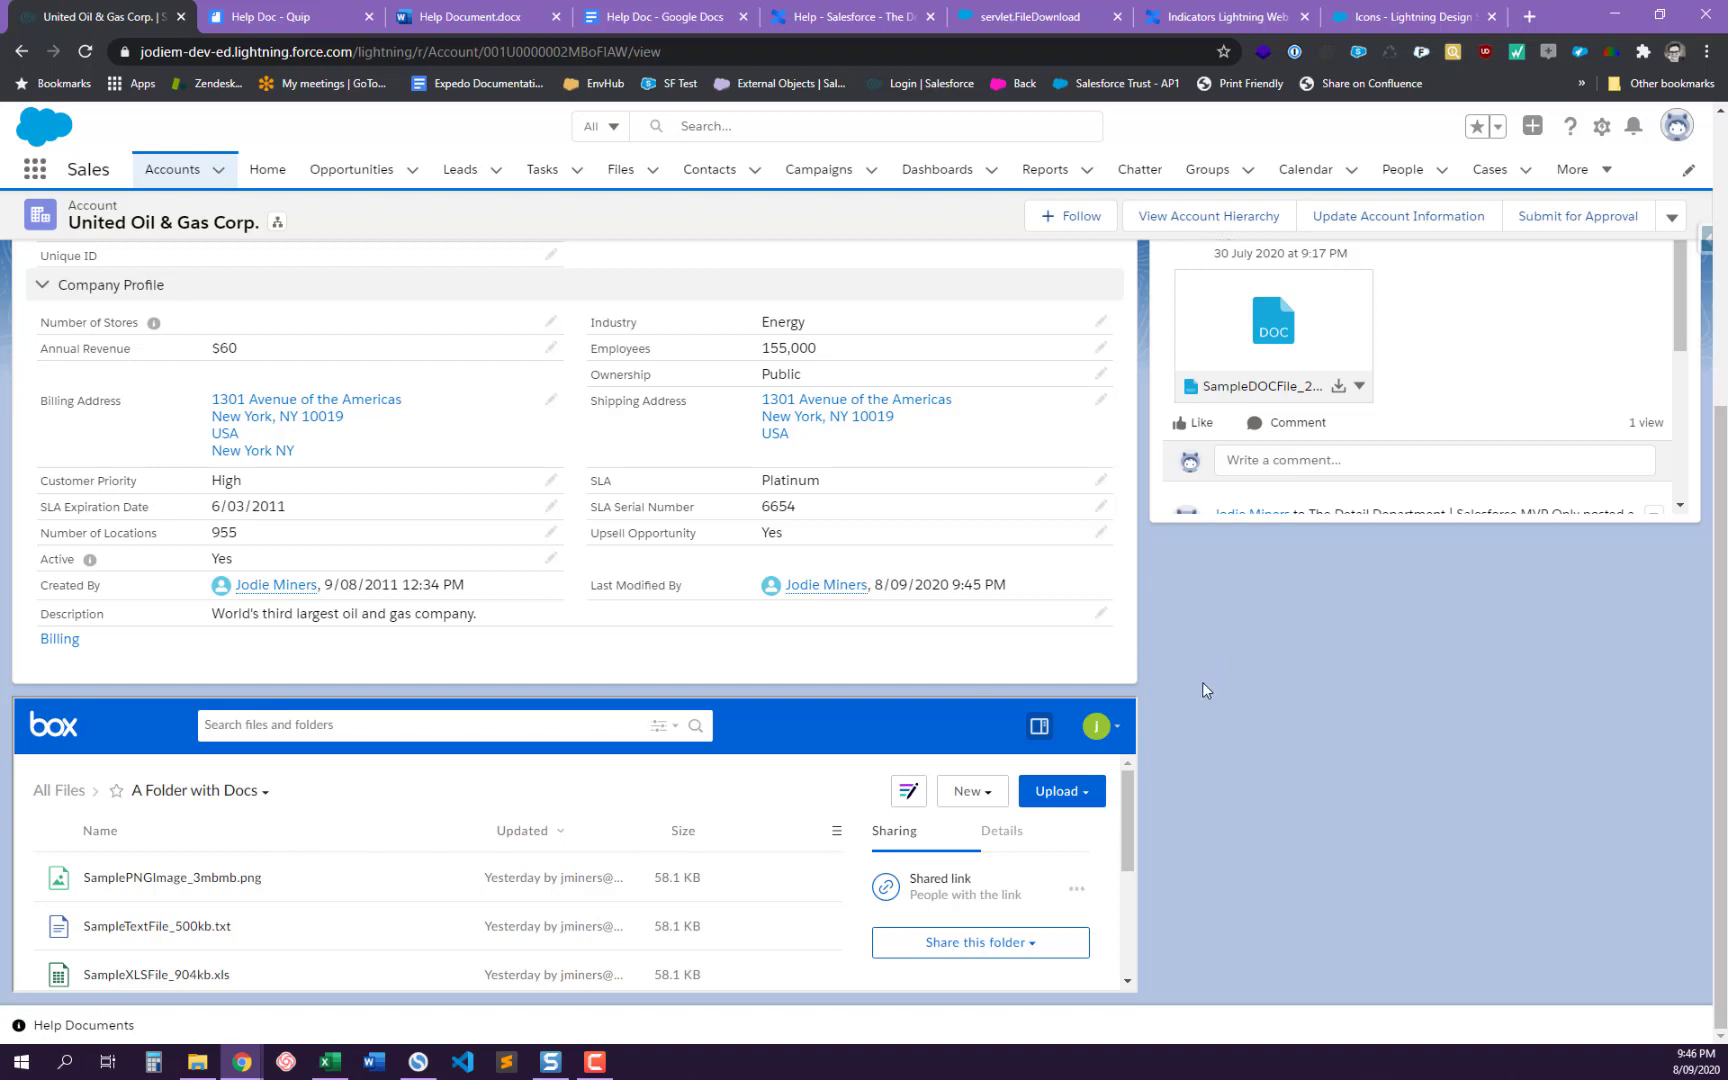
- Save the account with Type Customer - Channel and examine the Help Doc.pdf preview in the embedded Box component
{"action": "scroll", "coordinate": [1203, 688], "scroll_direction": "up", "scroll_amount": 2}
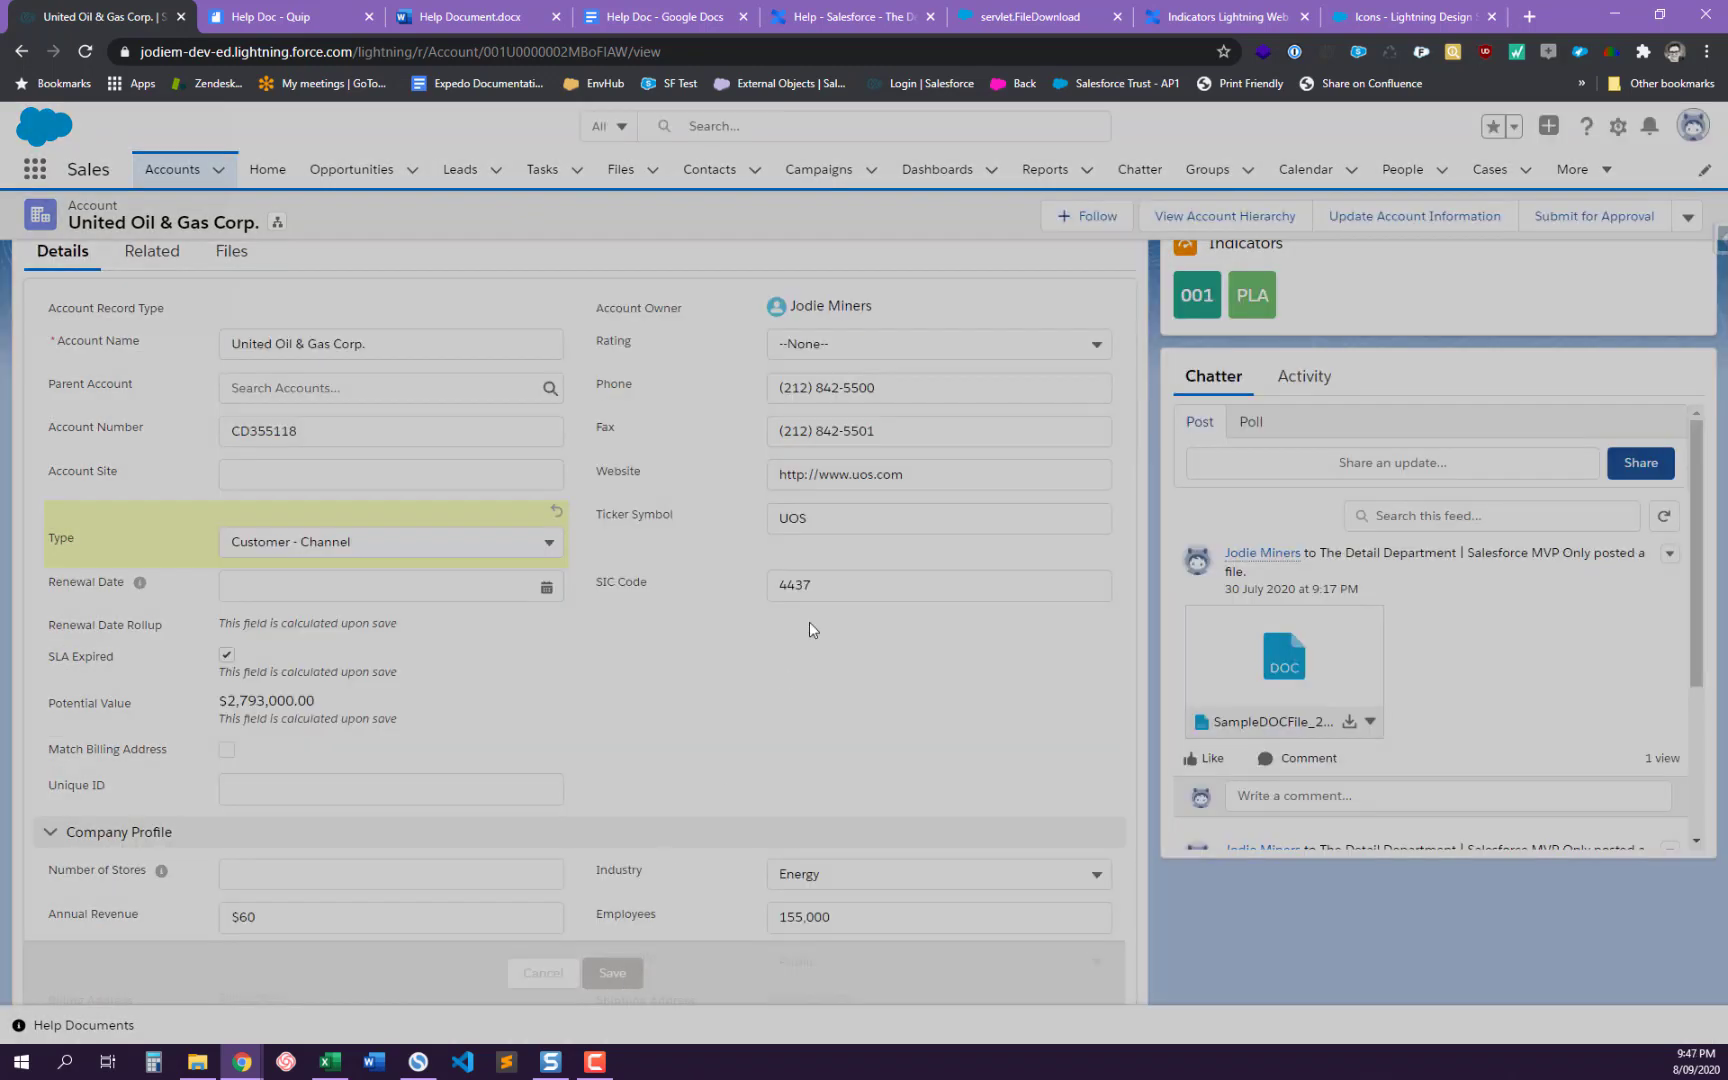
{"action": "scroll", "coordinate": [842, 564], "scroll_direction": "down", "scroll_amount": 3}
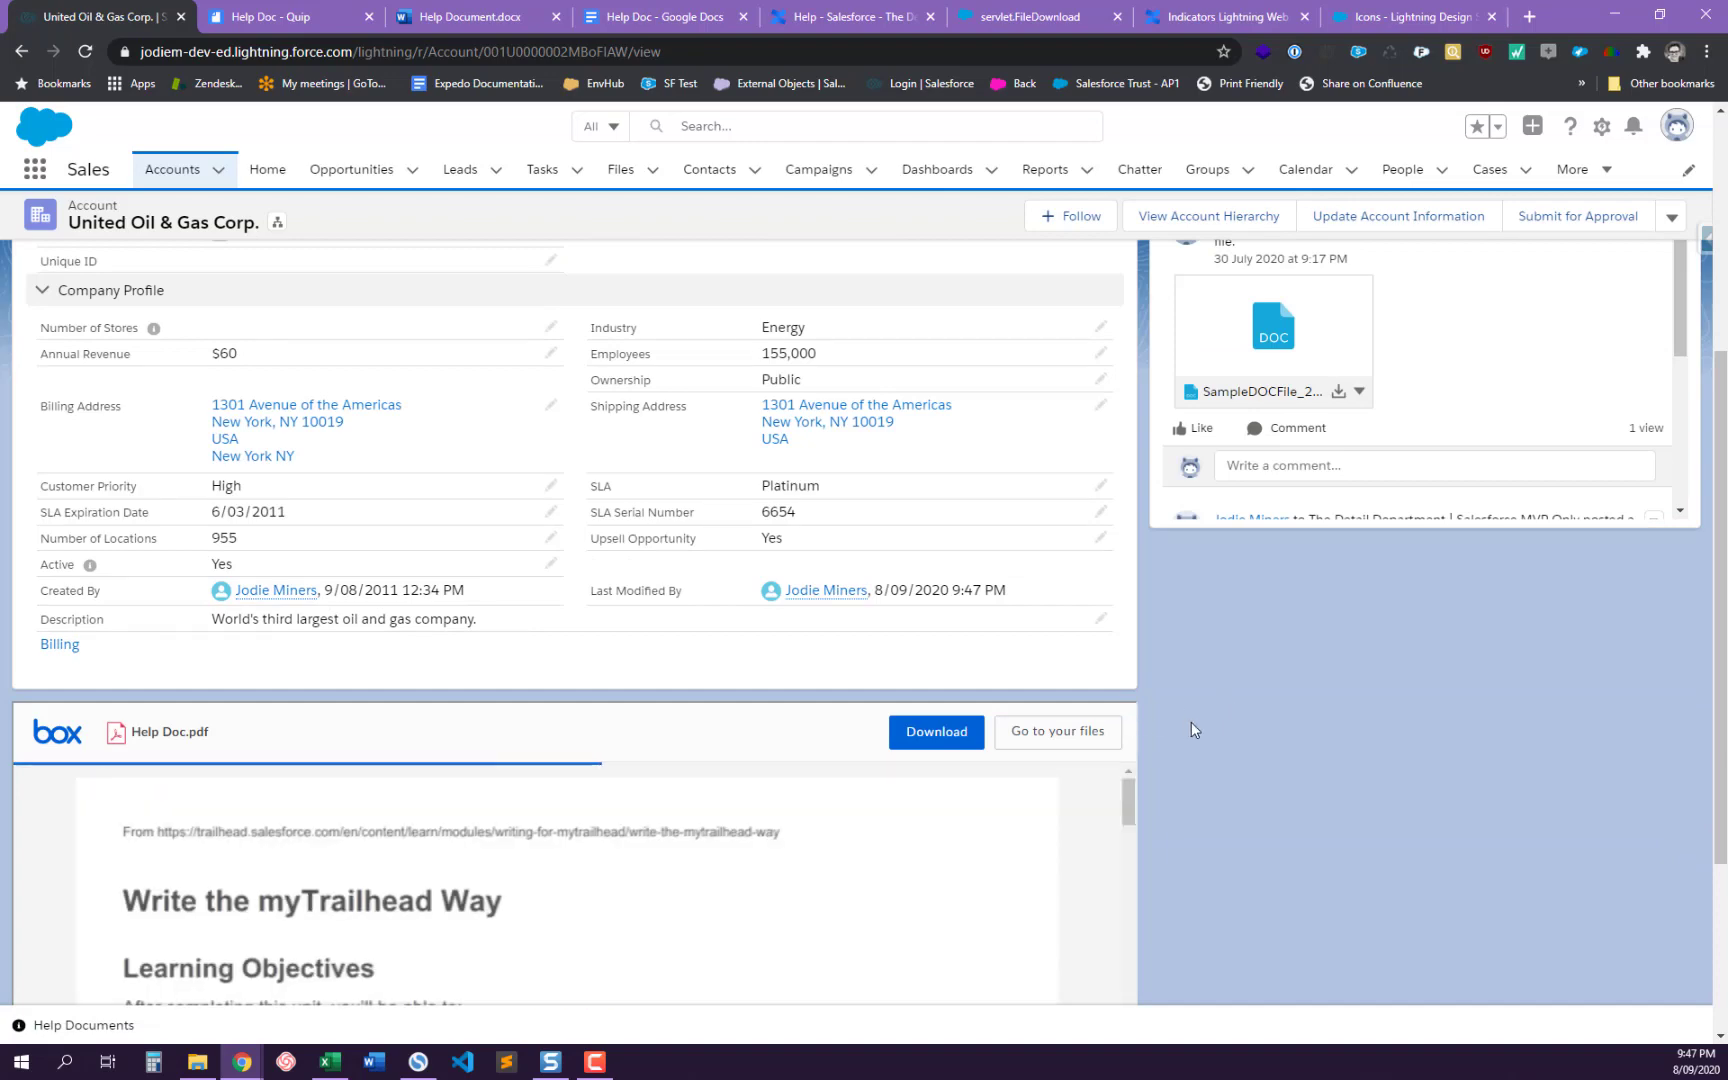
{"action": "scroll", "coordinate": [1196, 836], "scroll_direction": "down", "scroll_amount": 3}
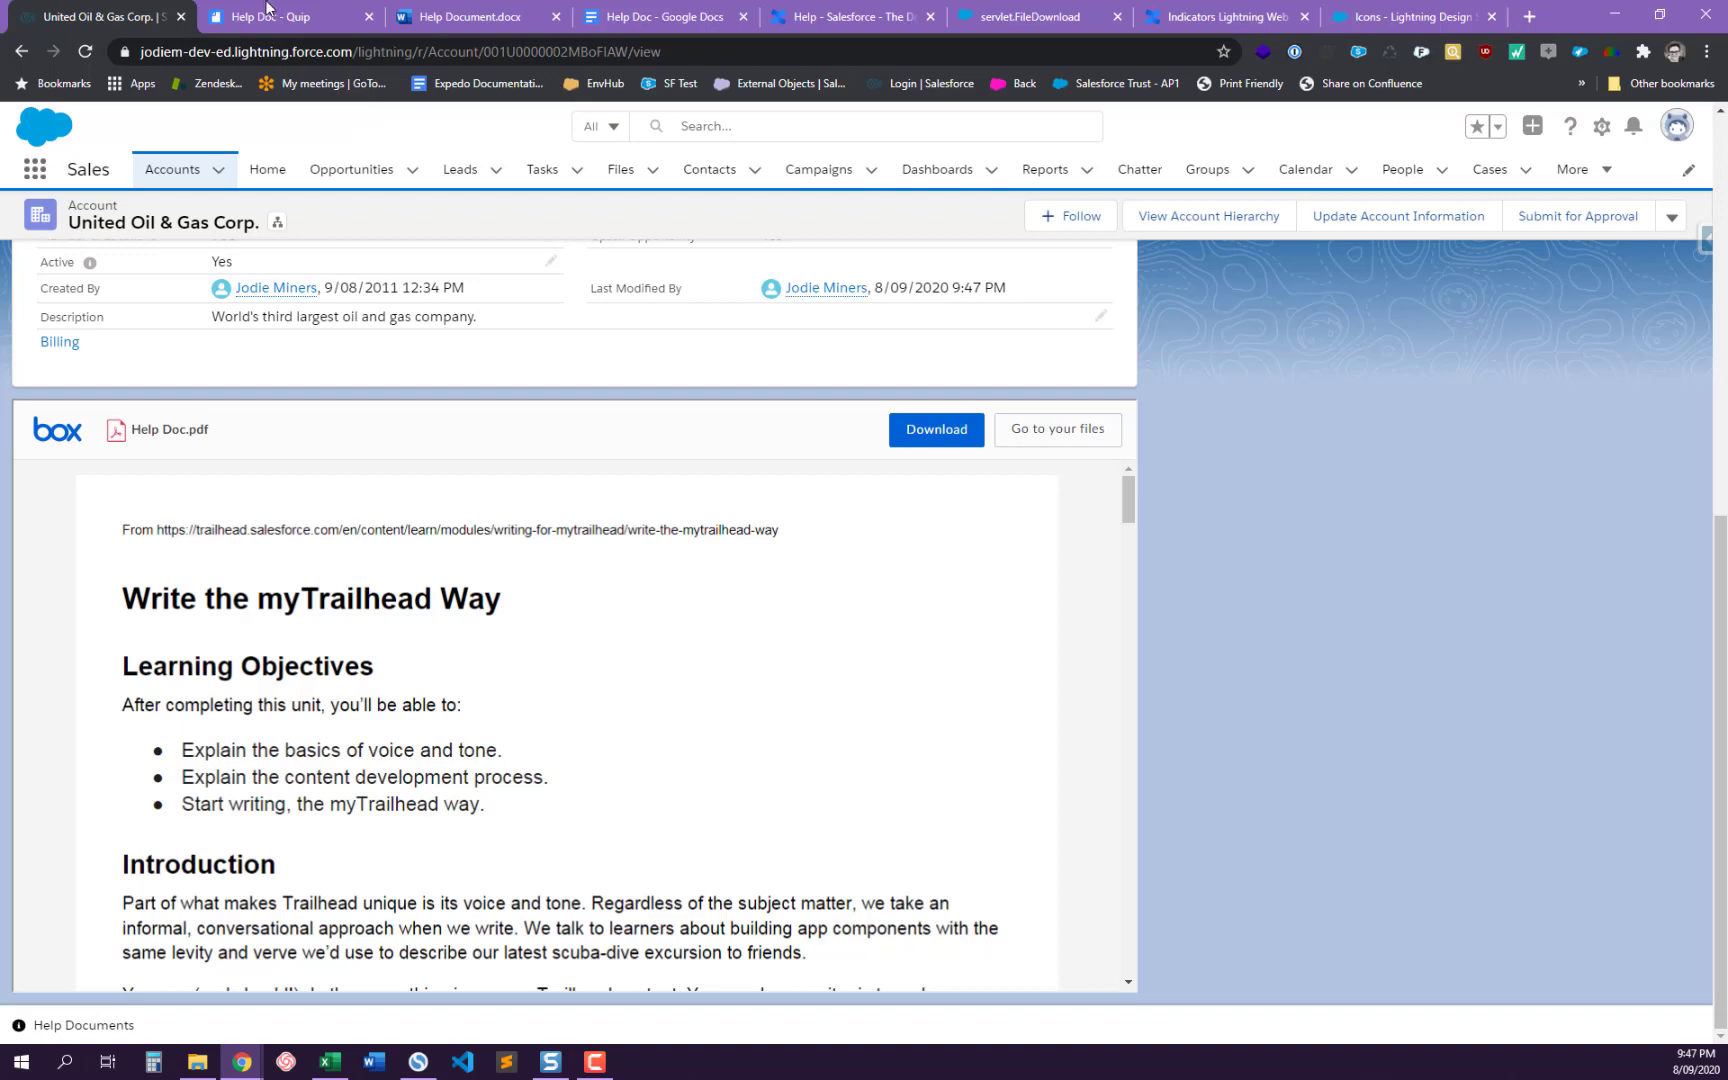
{"action": "mouse_move", "coordinate": [606, 586]}
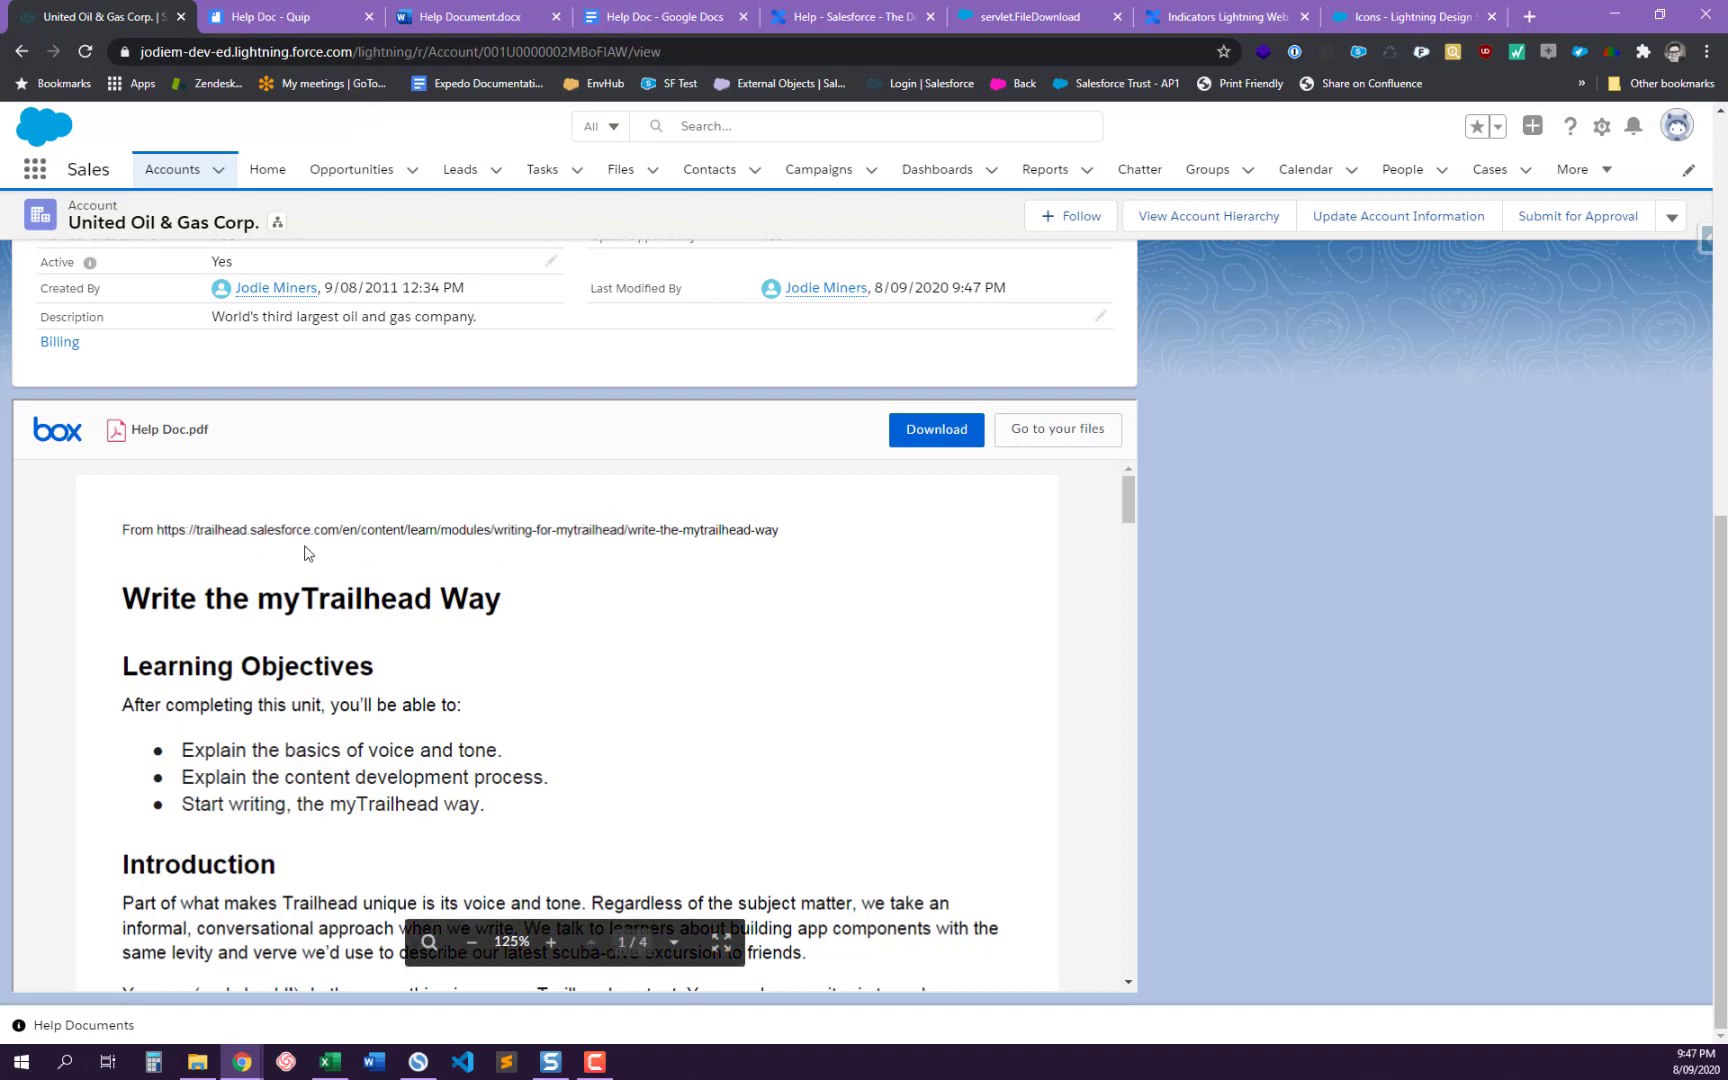
- Read through all pages of the Help Doc.pdf preview in the embedded Box component and return to the account details
{"action": "scroll", "coordinate": [343, 692], "scroll_direction": "down", "scroll_amount": 20}
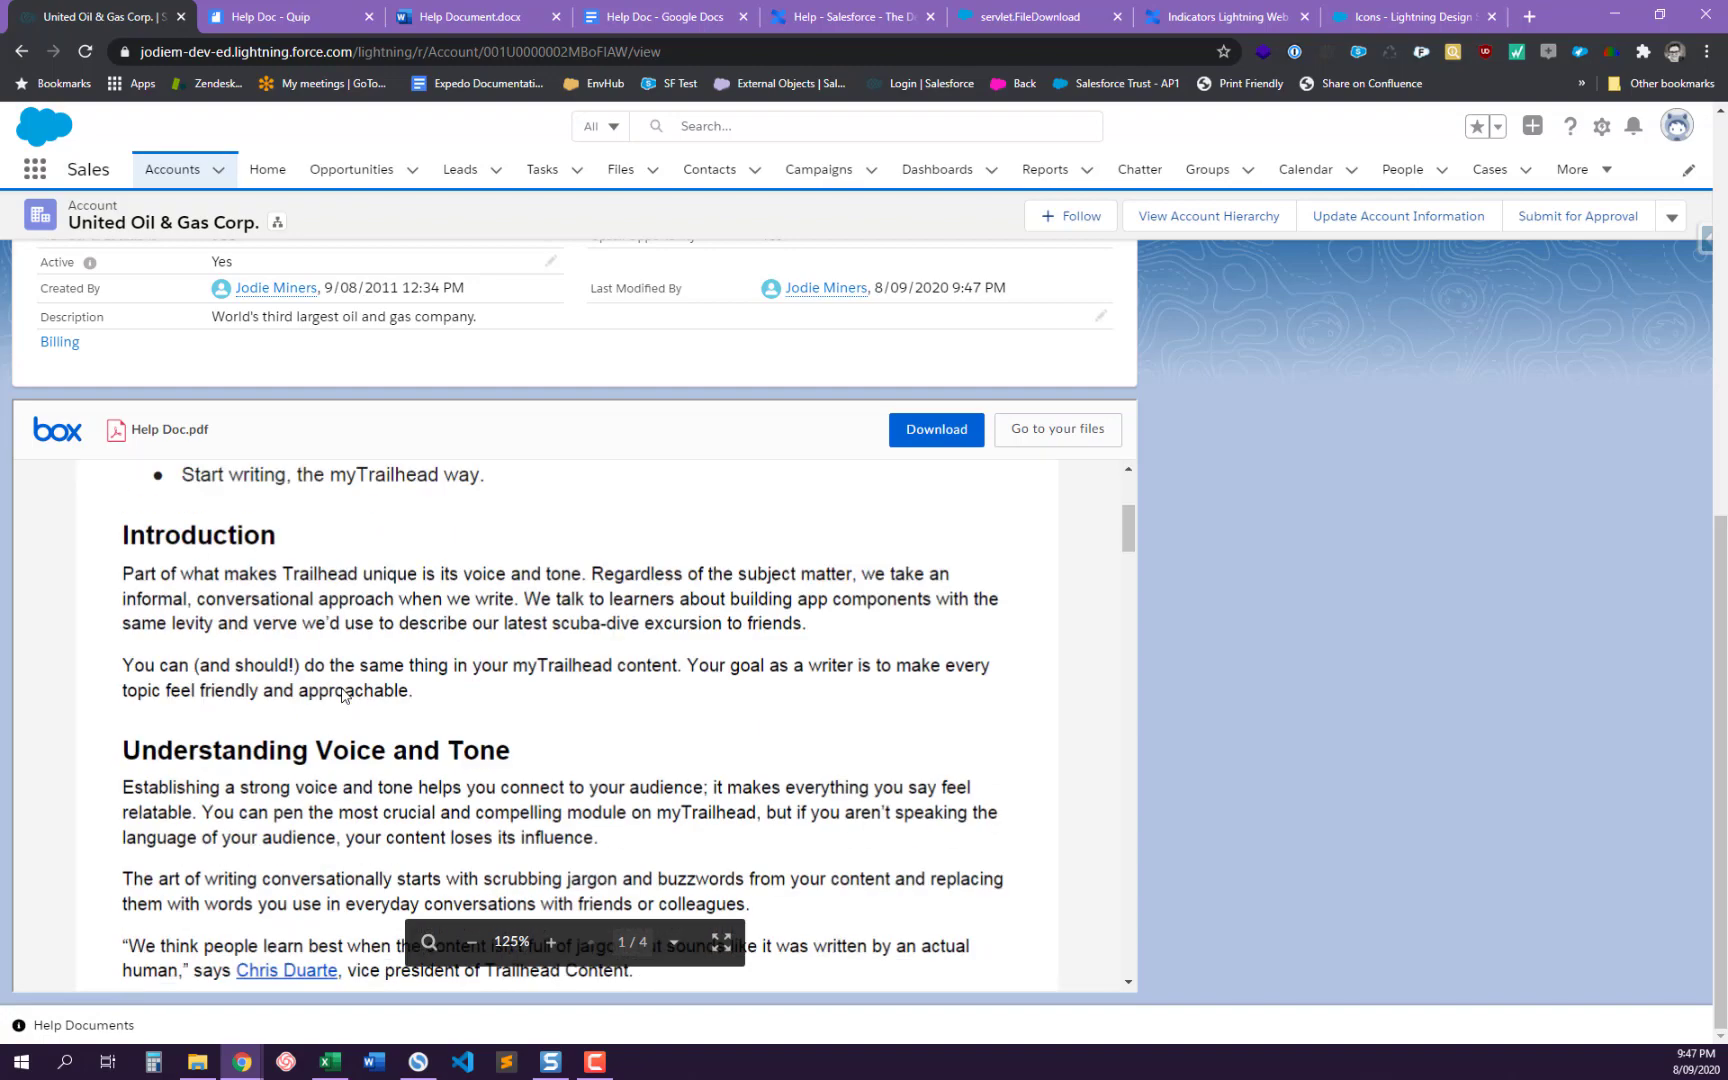
{"action": "scroll", "coordinate": [345, 690], "scroll_direction": "down", "scroll_amount": 15}
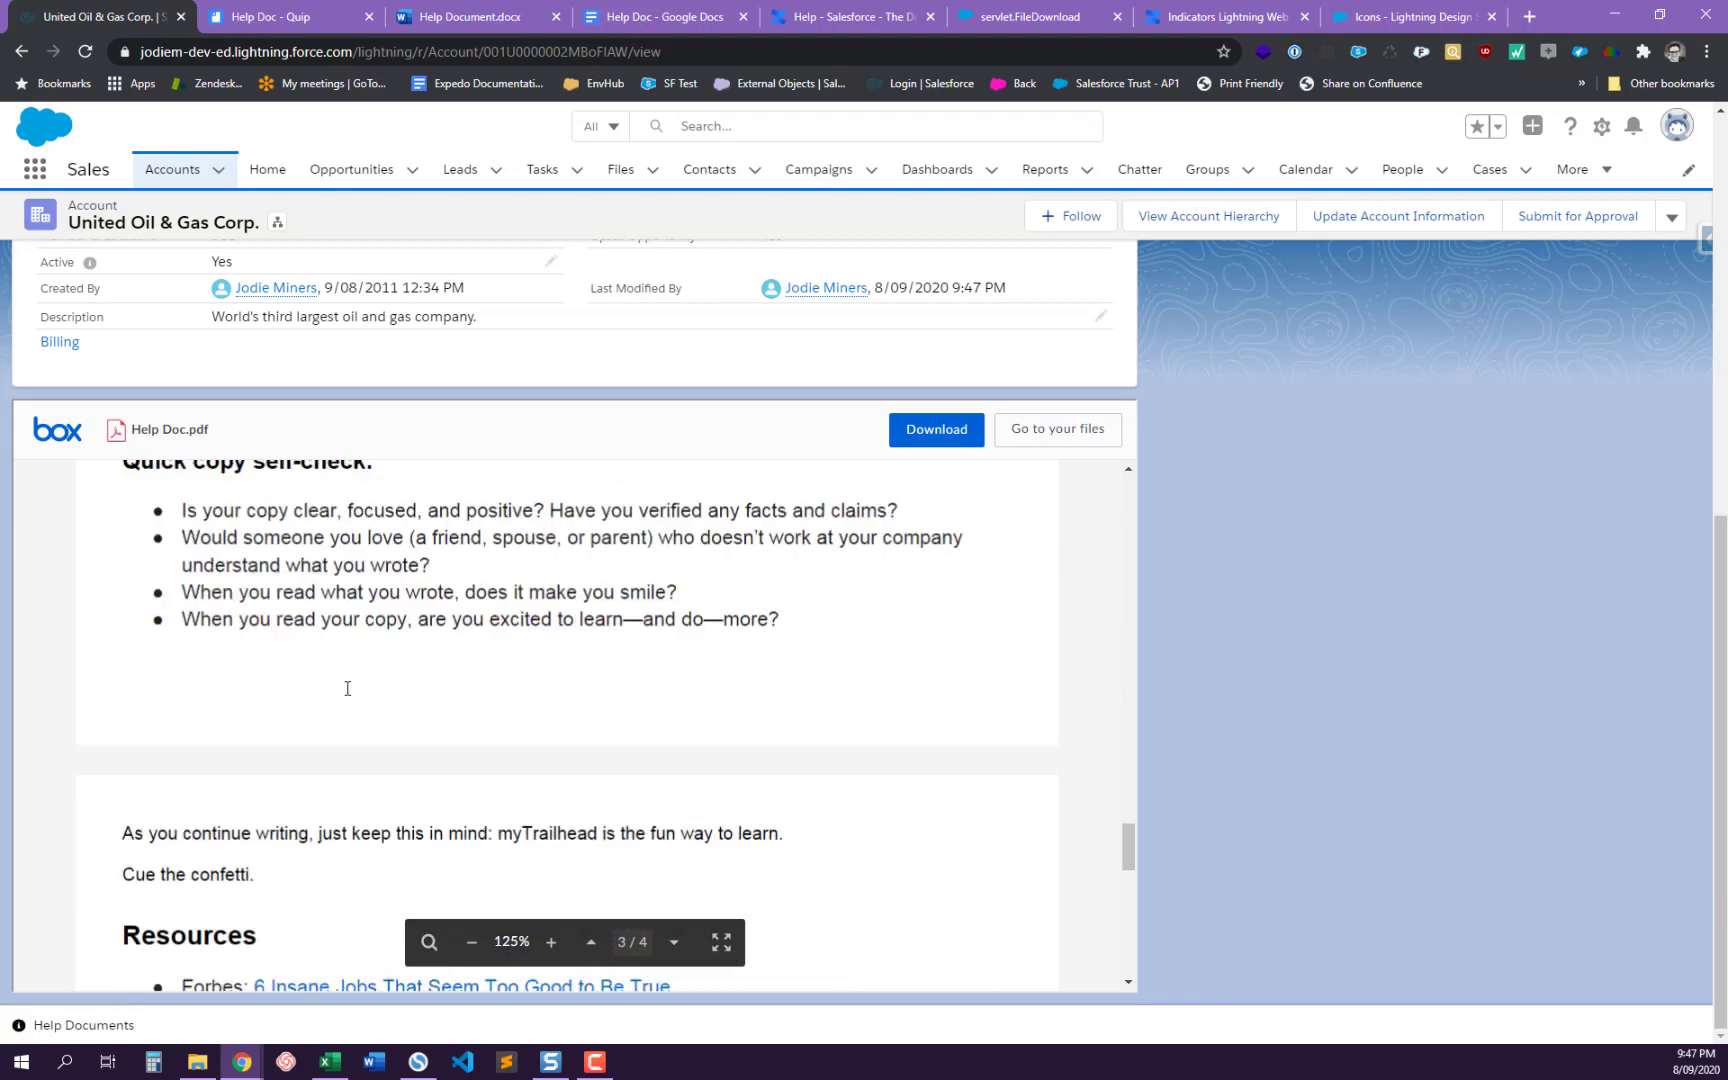
{"action": "scroll", "coordinate": [355, 692], "scroll_direction": "up", "scroll_amount": 20}
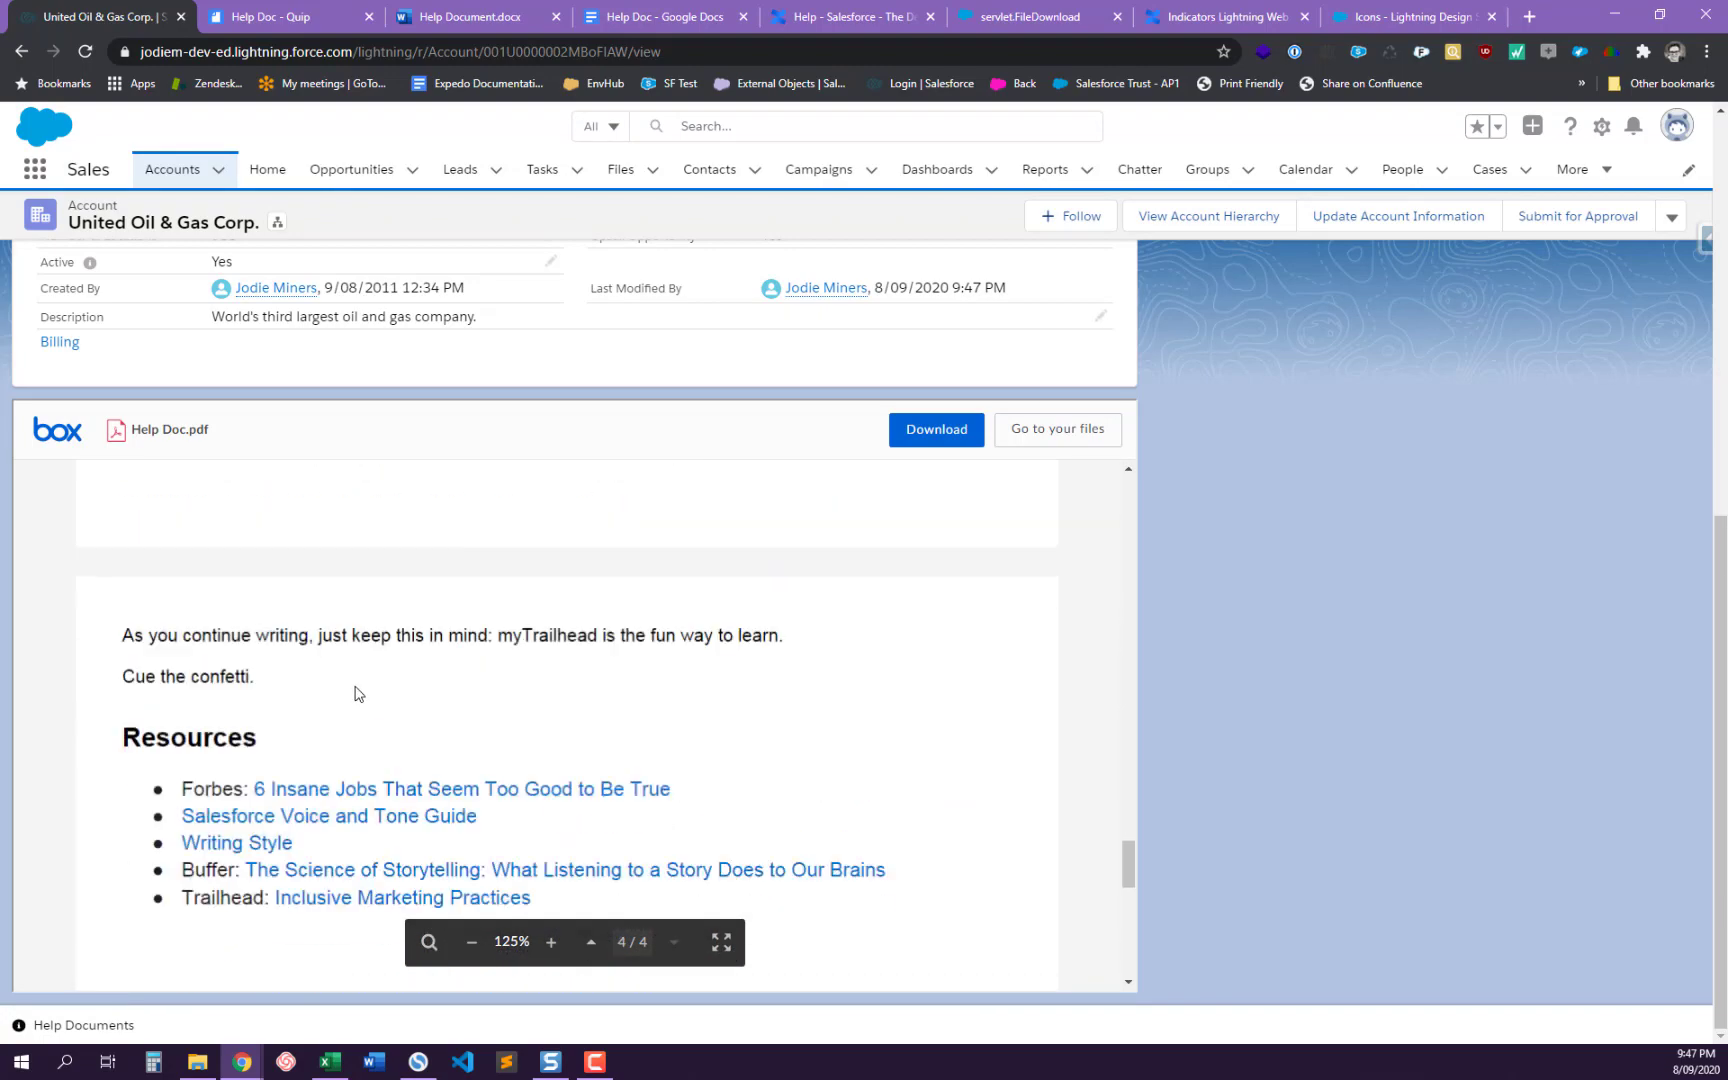
{"action": "scroll", "coordinate": [355, 690], "scroll_direction": "up", "scroll_amount": 5}
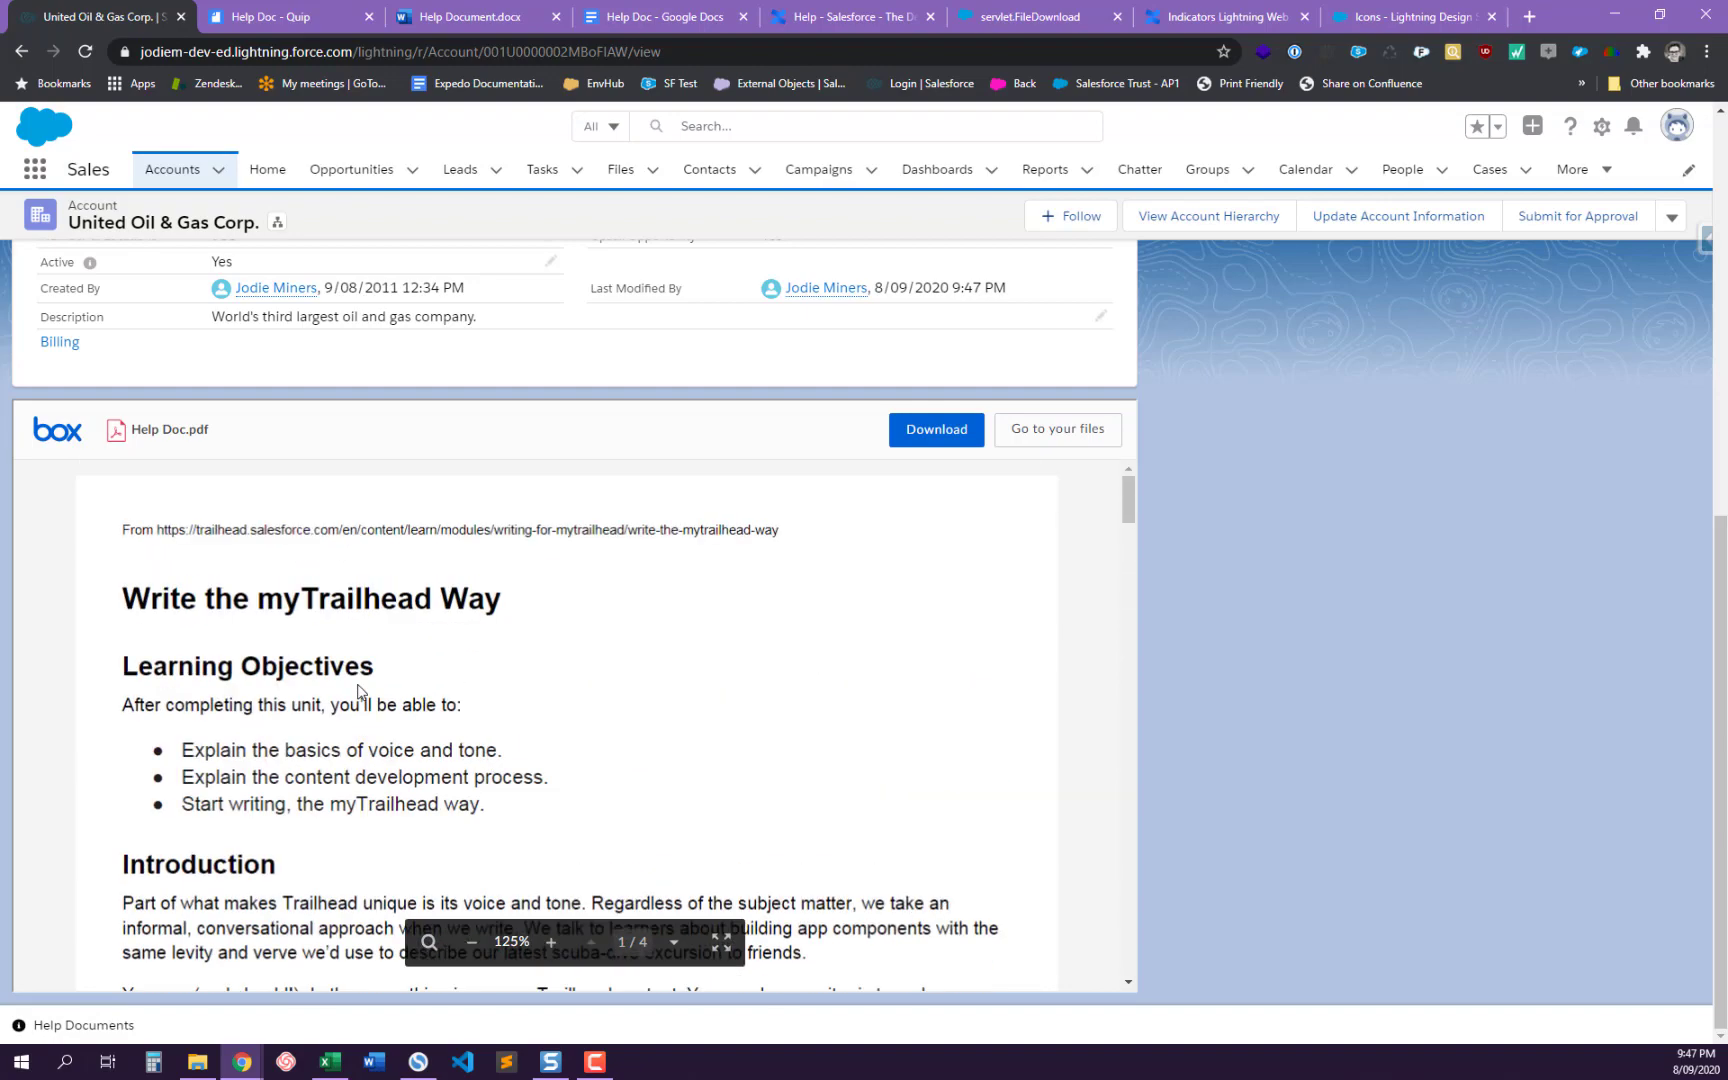
{"action": "scroll", "coordinate": [365, 685], "scroll_direction": "up", "scroll_amount": 3}
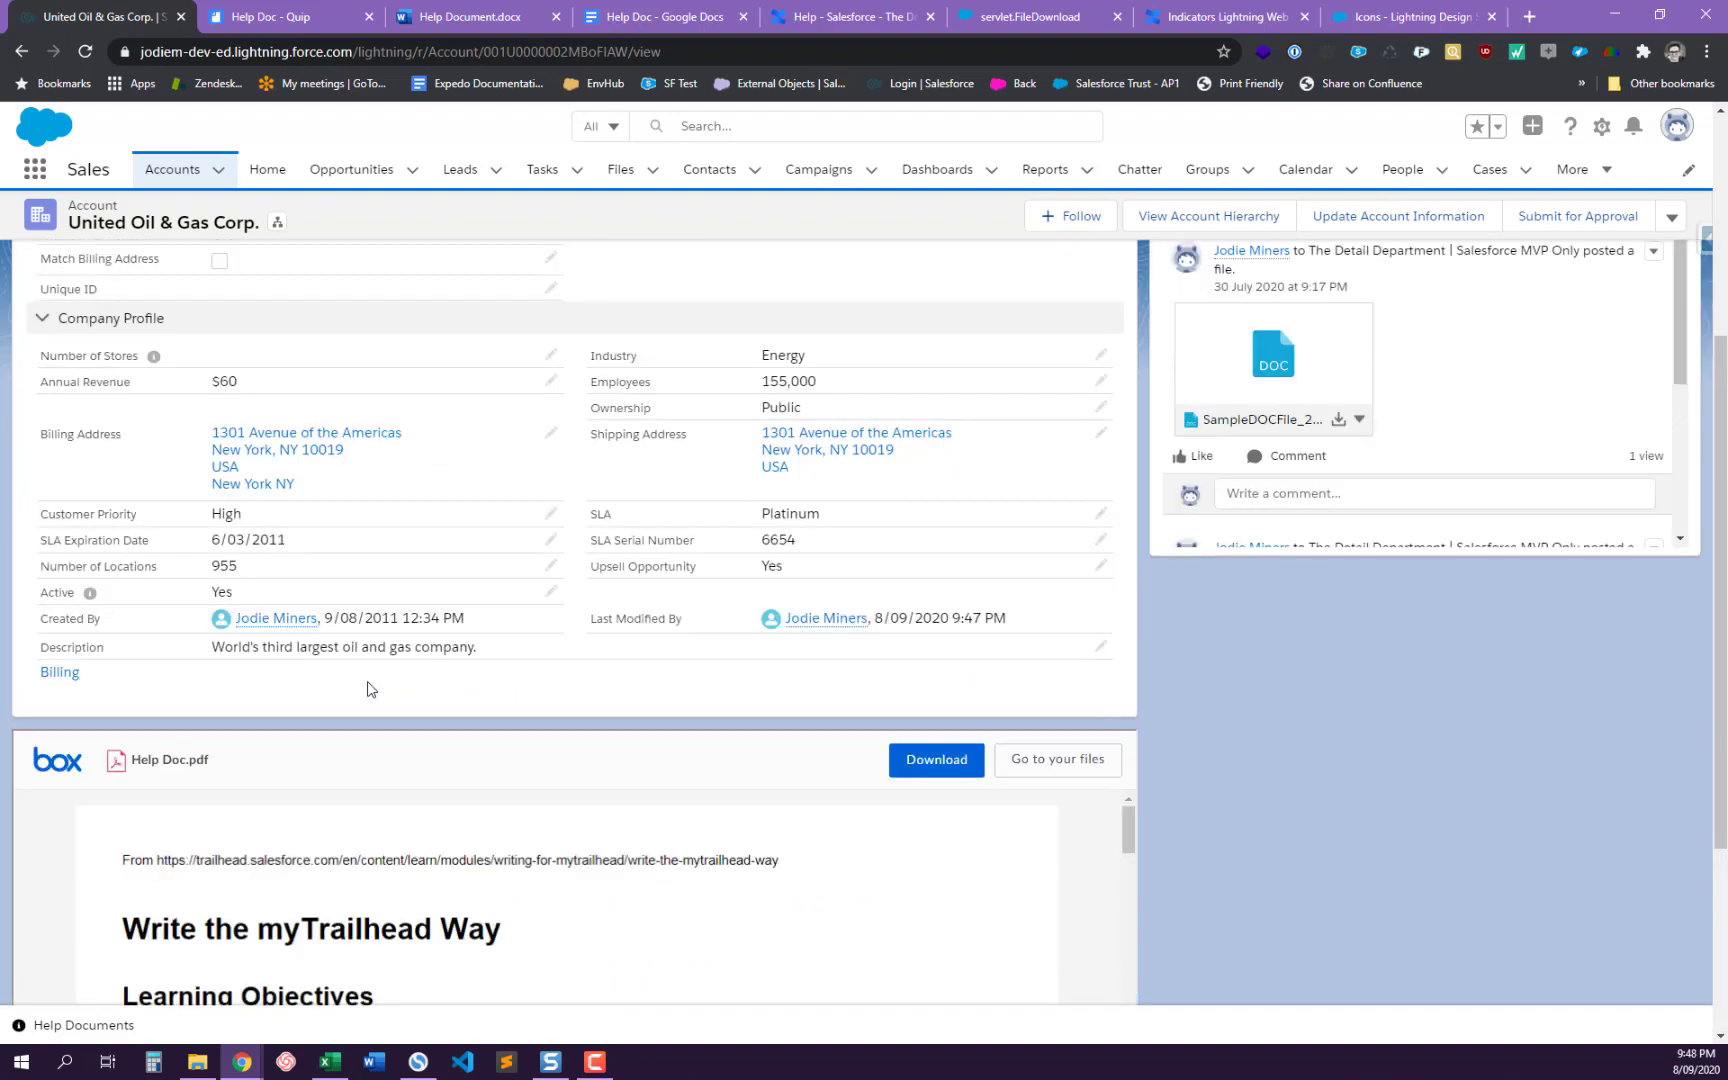
{"action": "scroll", "coordinate": [370, 690], "scroll_direction": "down", "scroll_amount": 3}
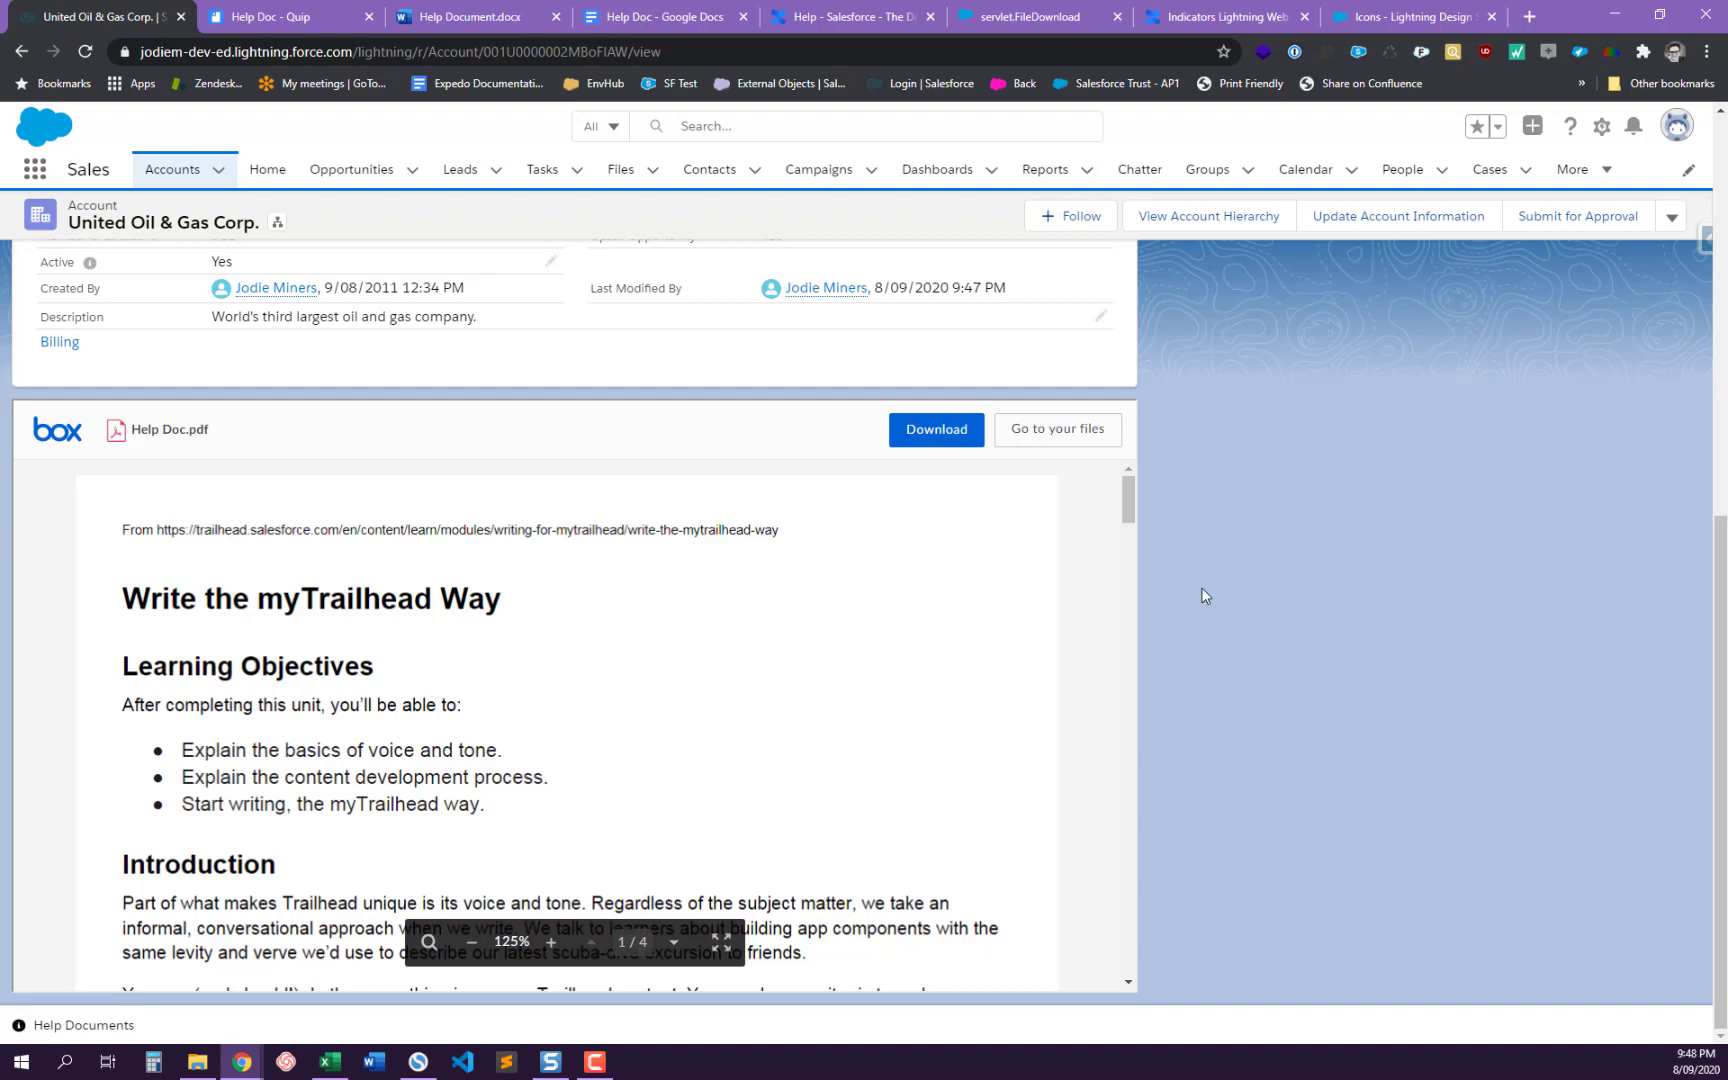
{"action": "scroll", "coordinate": [820, 636], "scroll_direction": "down", "scroll_amount": 10}
{"action": "scroll", "coordinate": [820, 636], "scroll_direction": "up", "scroll_amount": 10}
{"action": "scroll", "coordinate": [1568, 537], "scroll_direction": "up", "scroll_amount": 10}
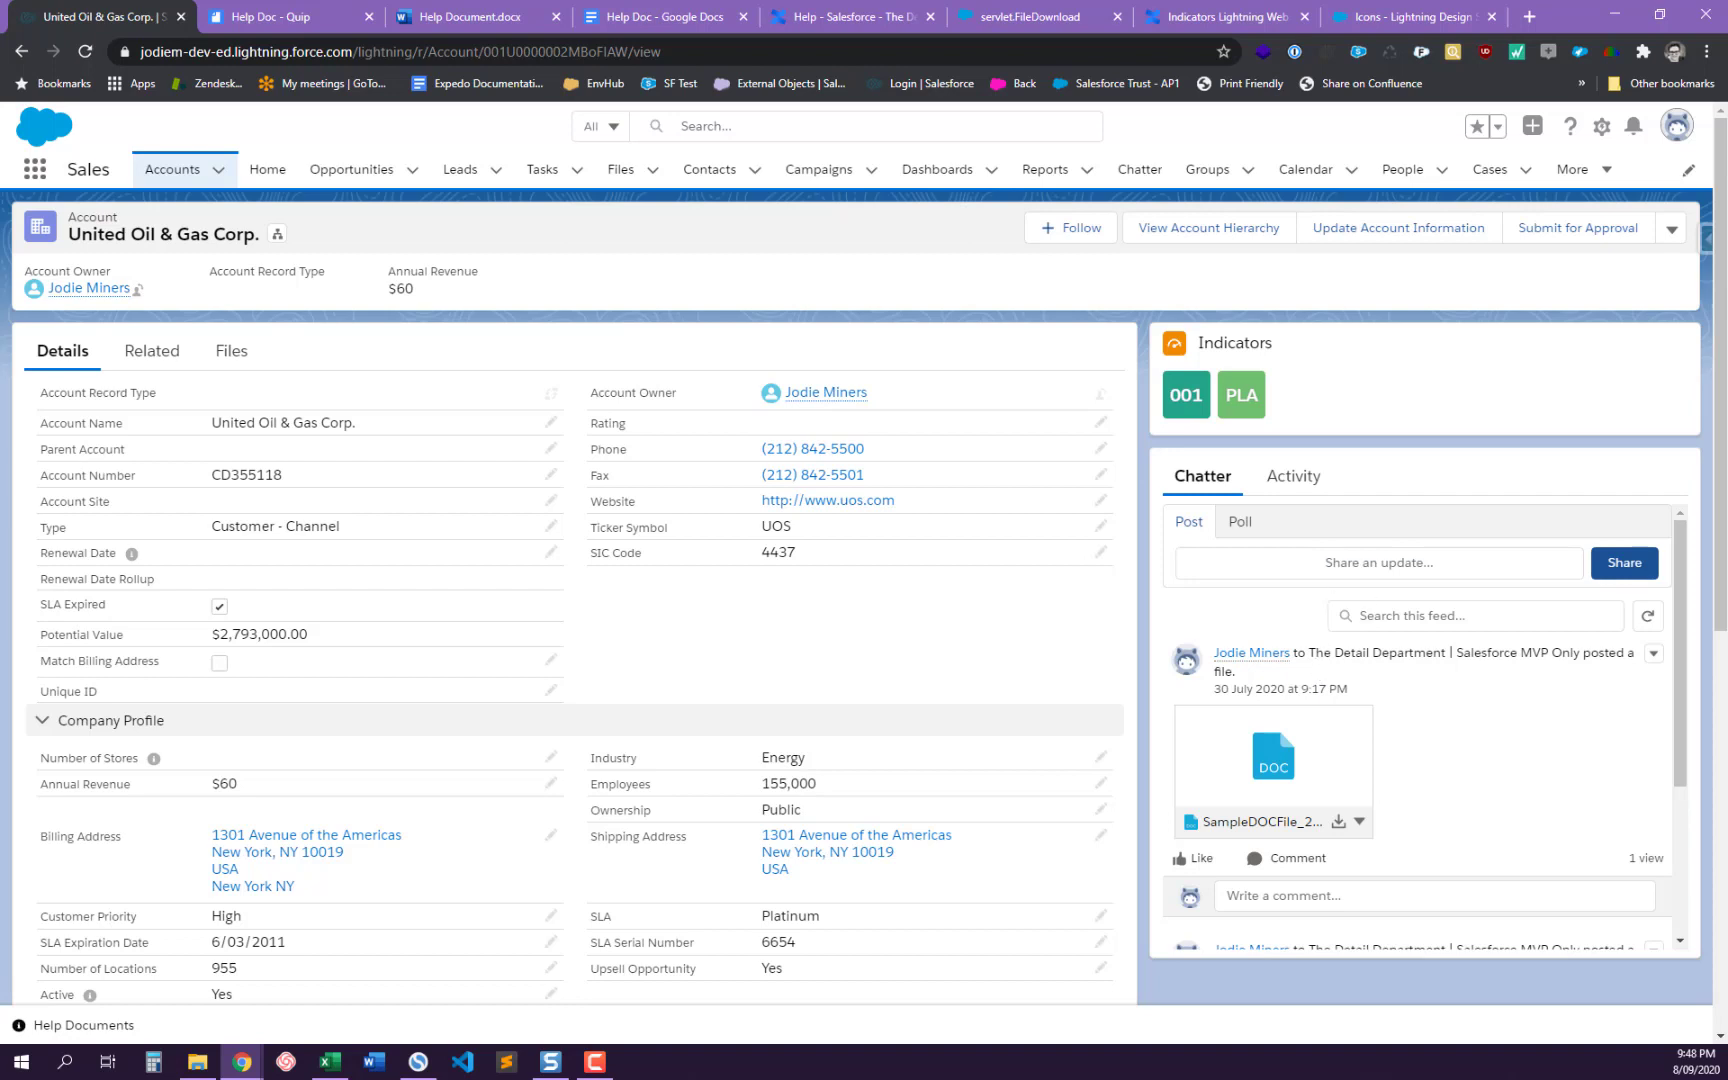
- Set the account's Type to Channel Partner / Reseller and save the record
{"action": "left_click", "coordinate": [550, 528]}
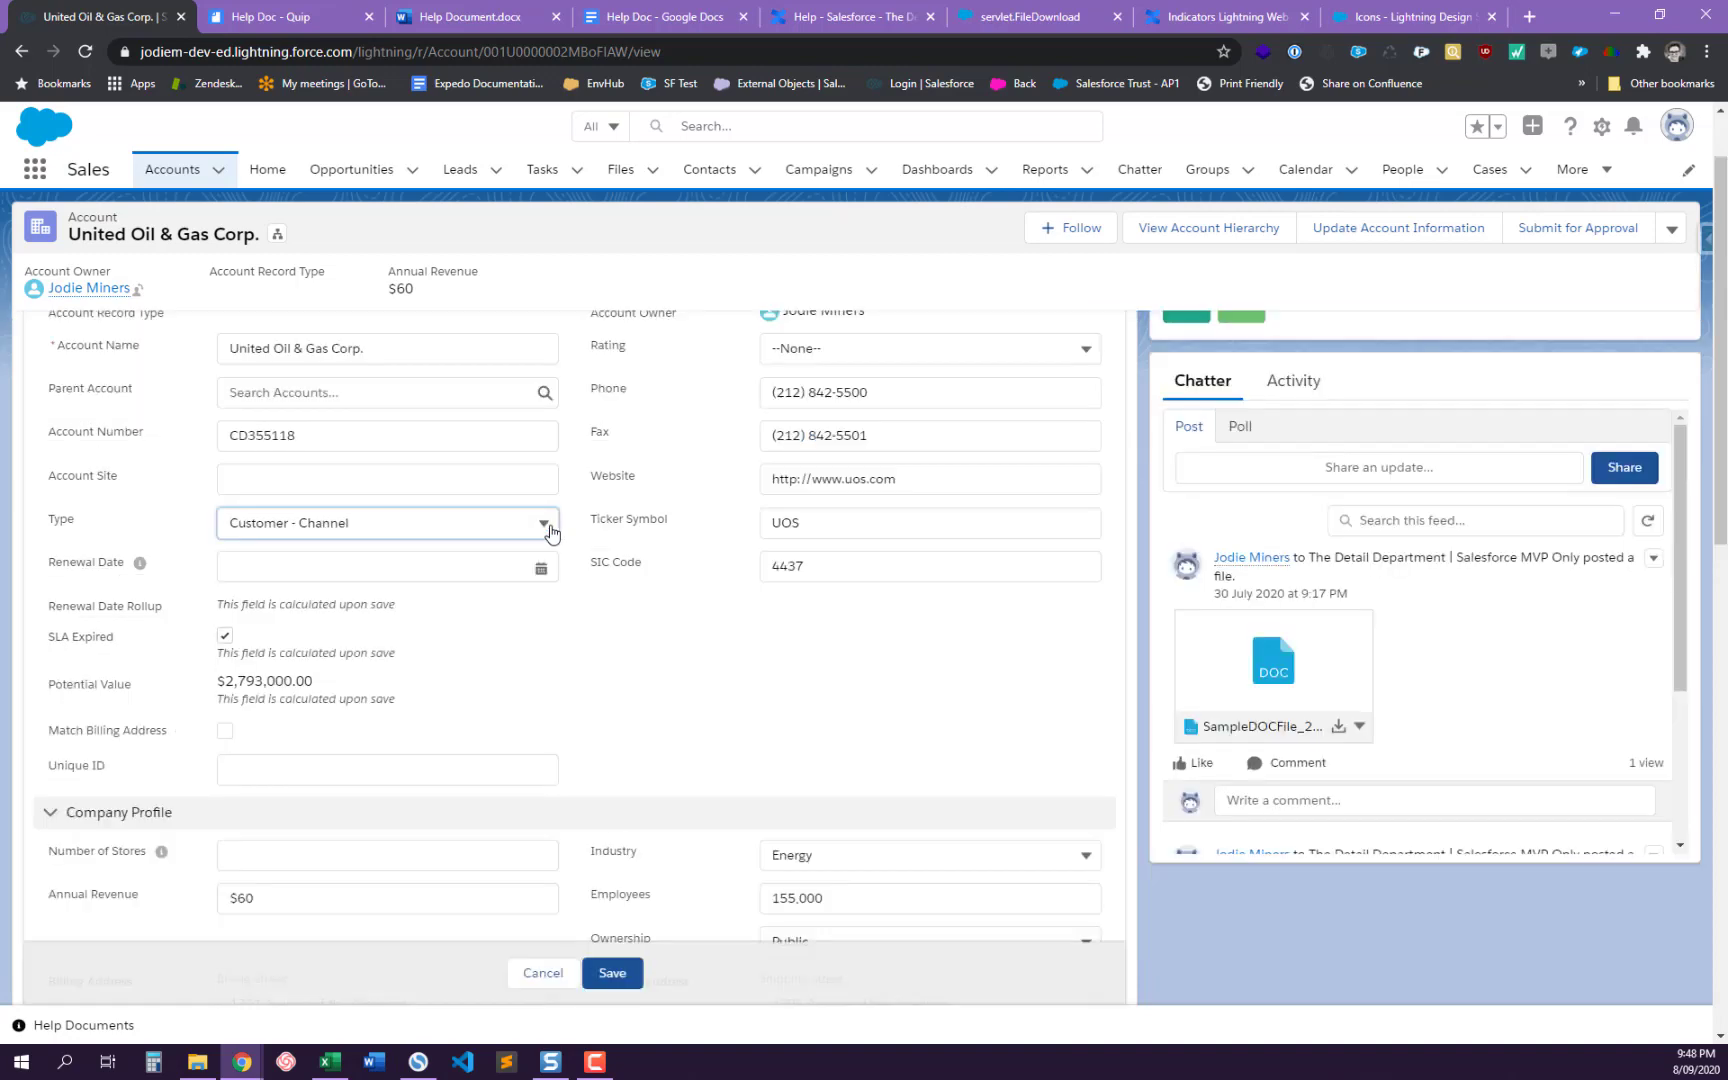
{"action": "left_click", "coordinate": [339, 520]}
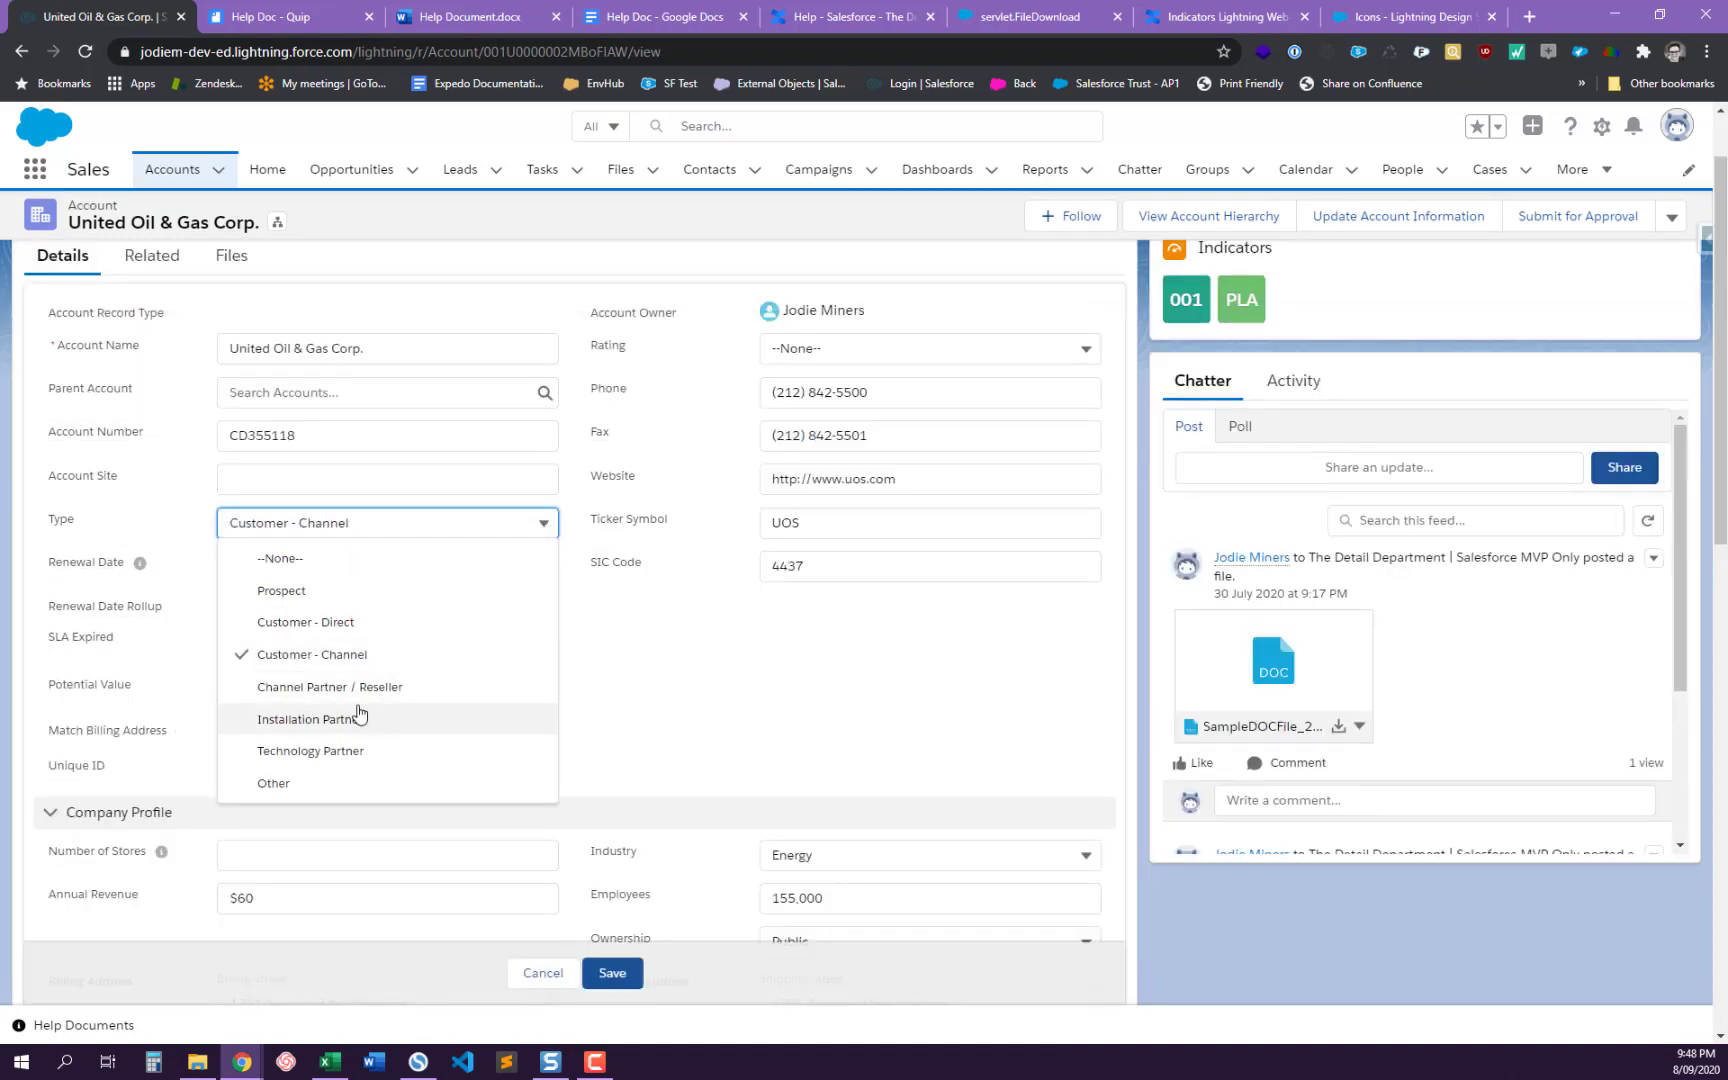
{"action": "left_click", "coordinate": [330, 687]}
{"action": "left_click", "coordinate": [612, 973]}
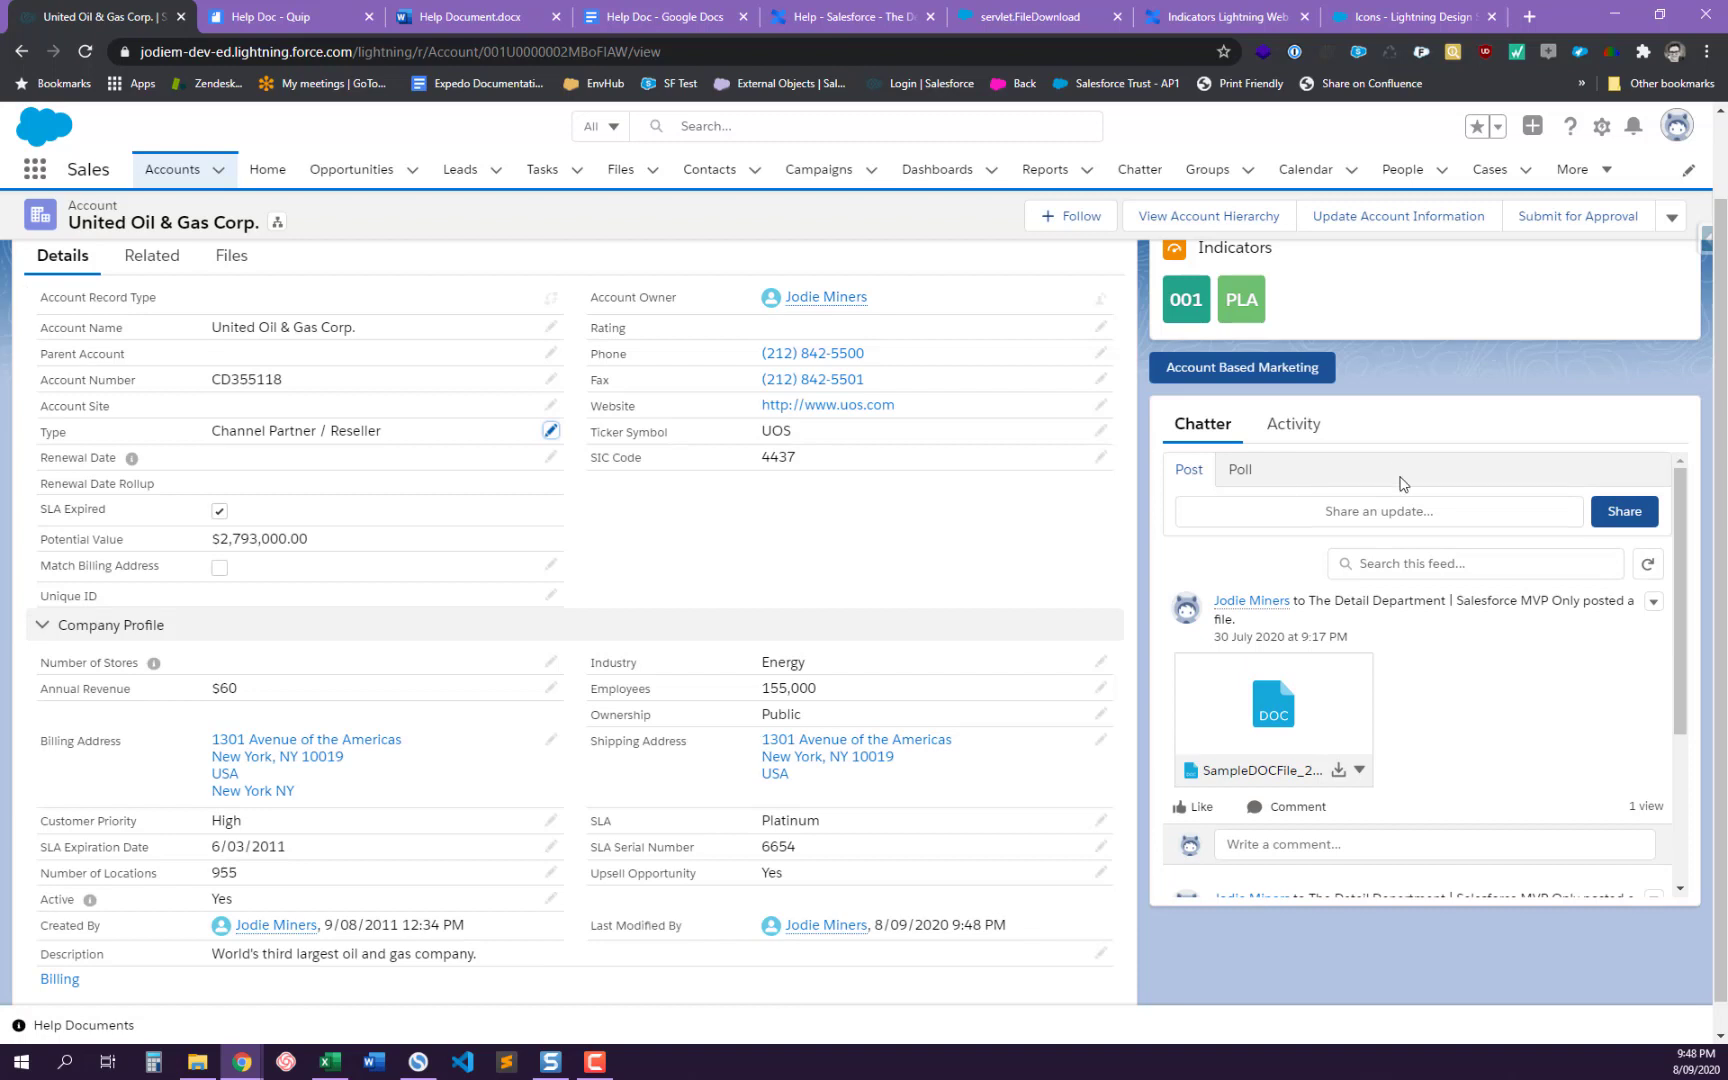
- Open the Account Based Marketing guide, highlight its Check the Website instruction and page through the remaining steps
{"action": "left_click", "coordinate": [1195, 372]}
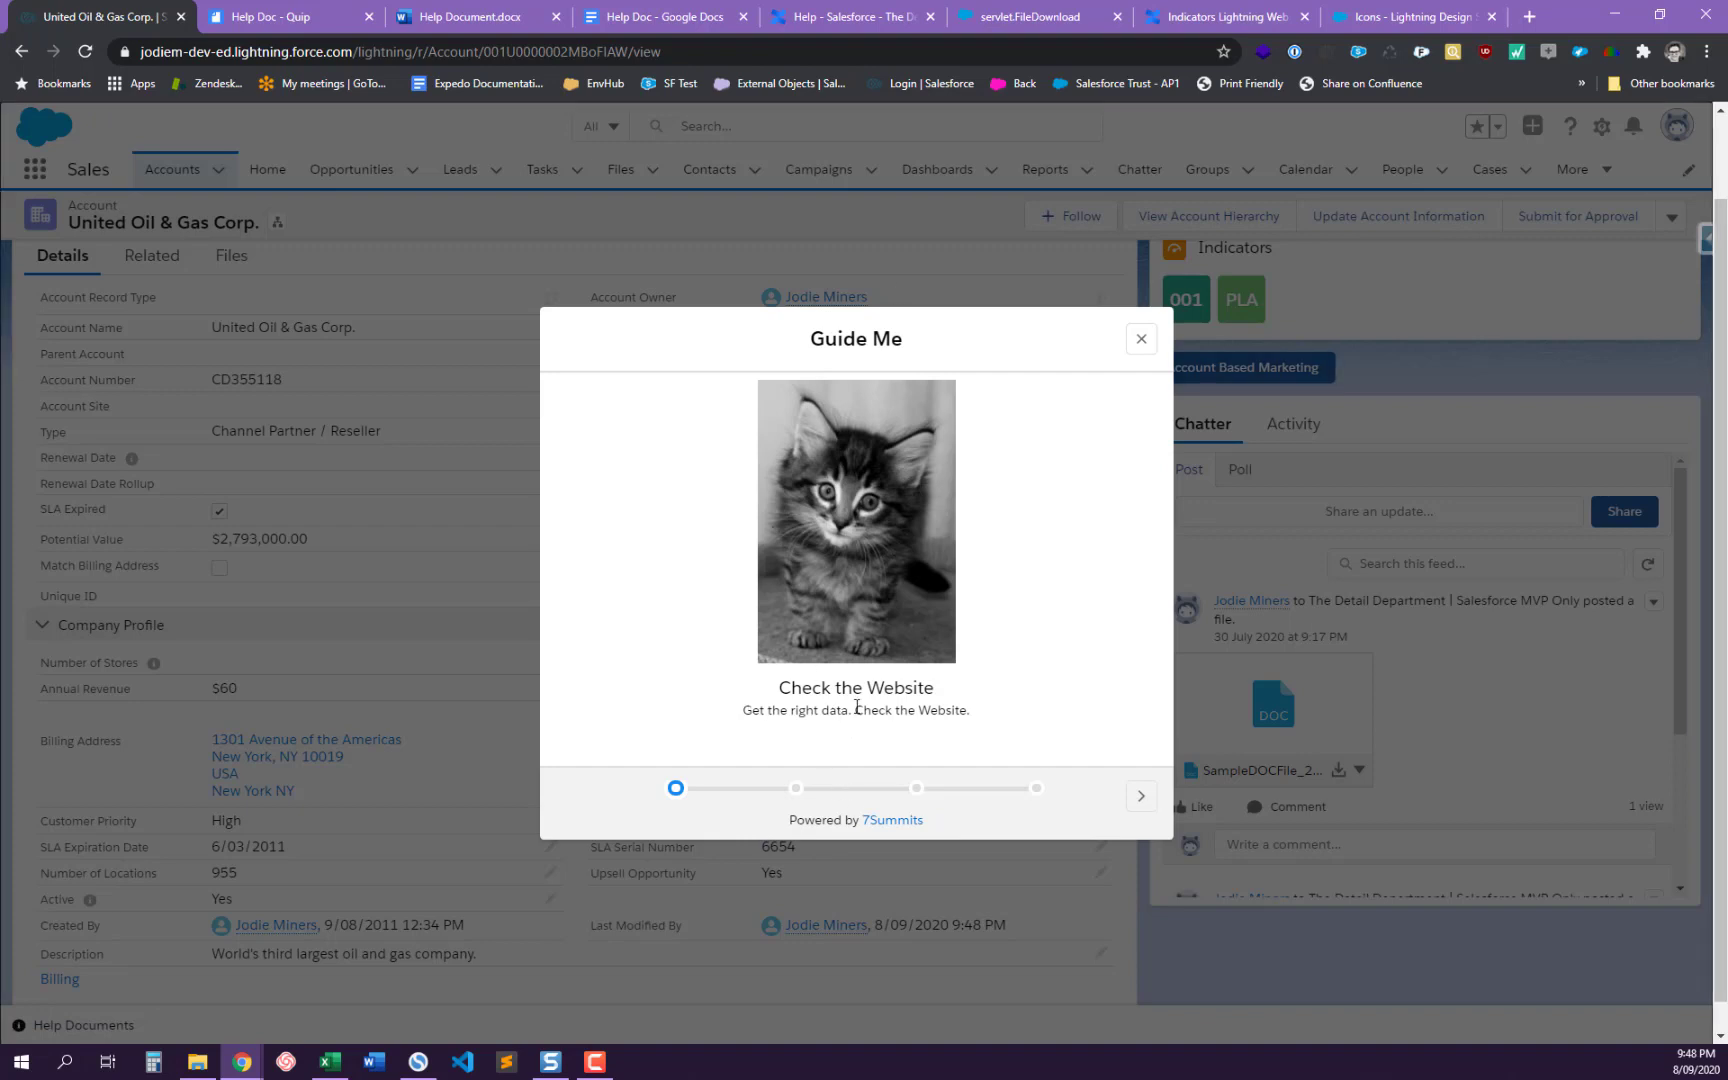
{"action": "left_click_drag", "start_coordinate": [751, 710], "coordinate": [971, 710]}
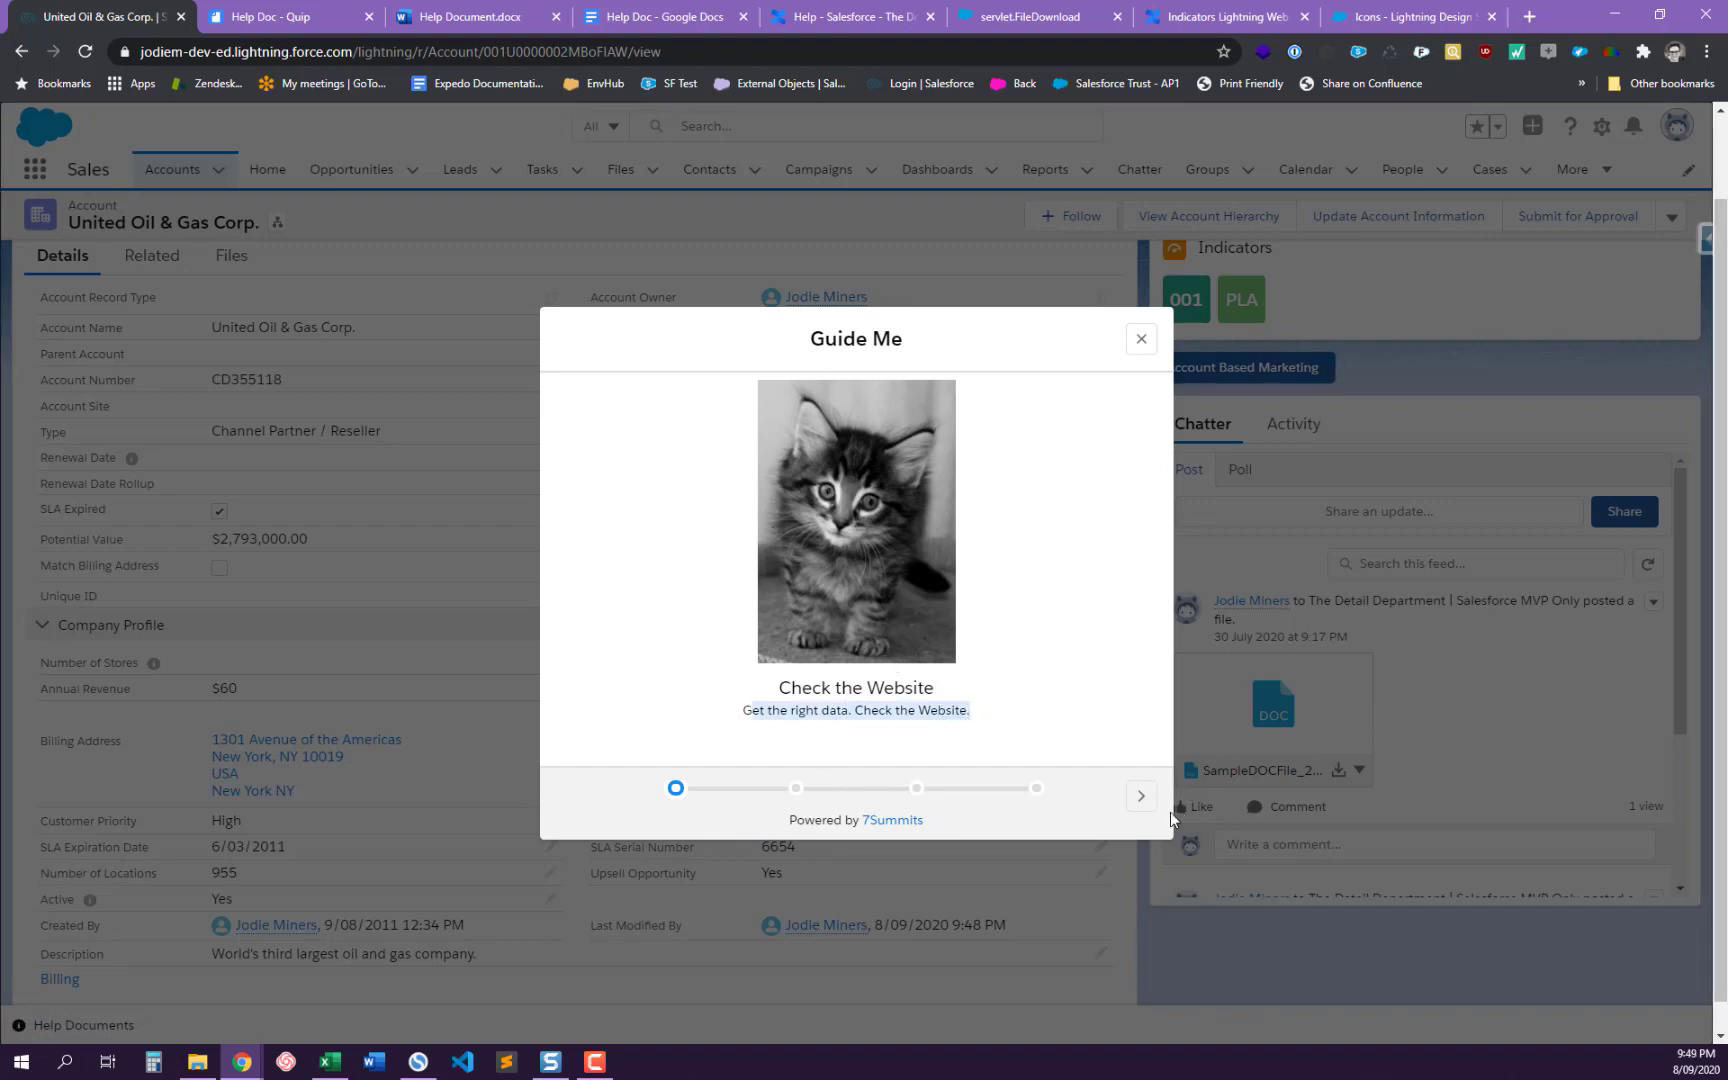
{"action": "left_click", "coordinate": [1143, 797]}
{"action": "left_click", "coordinate": [1144, 799]}
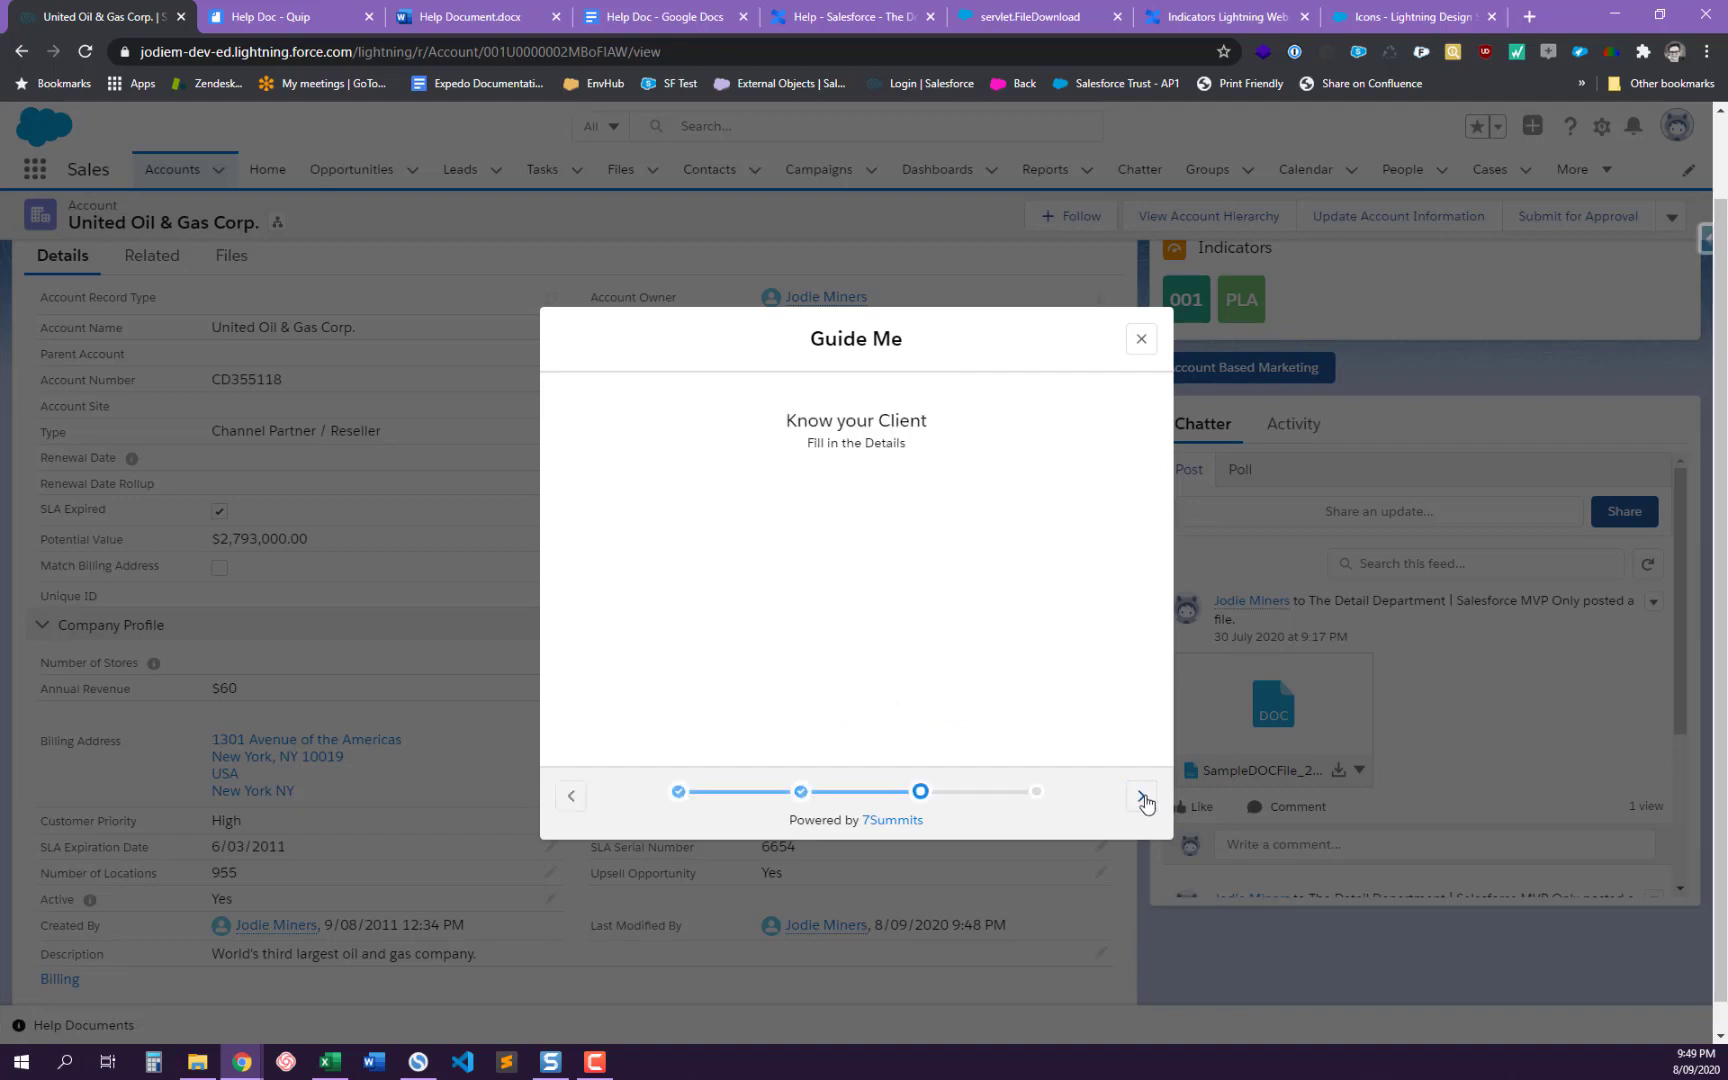
{"action": "left_click", "coordinate": [1143, 797]}
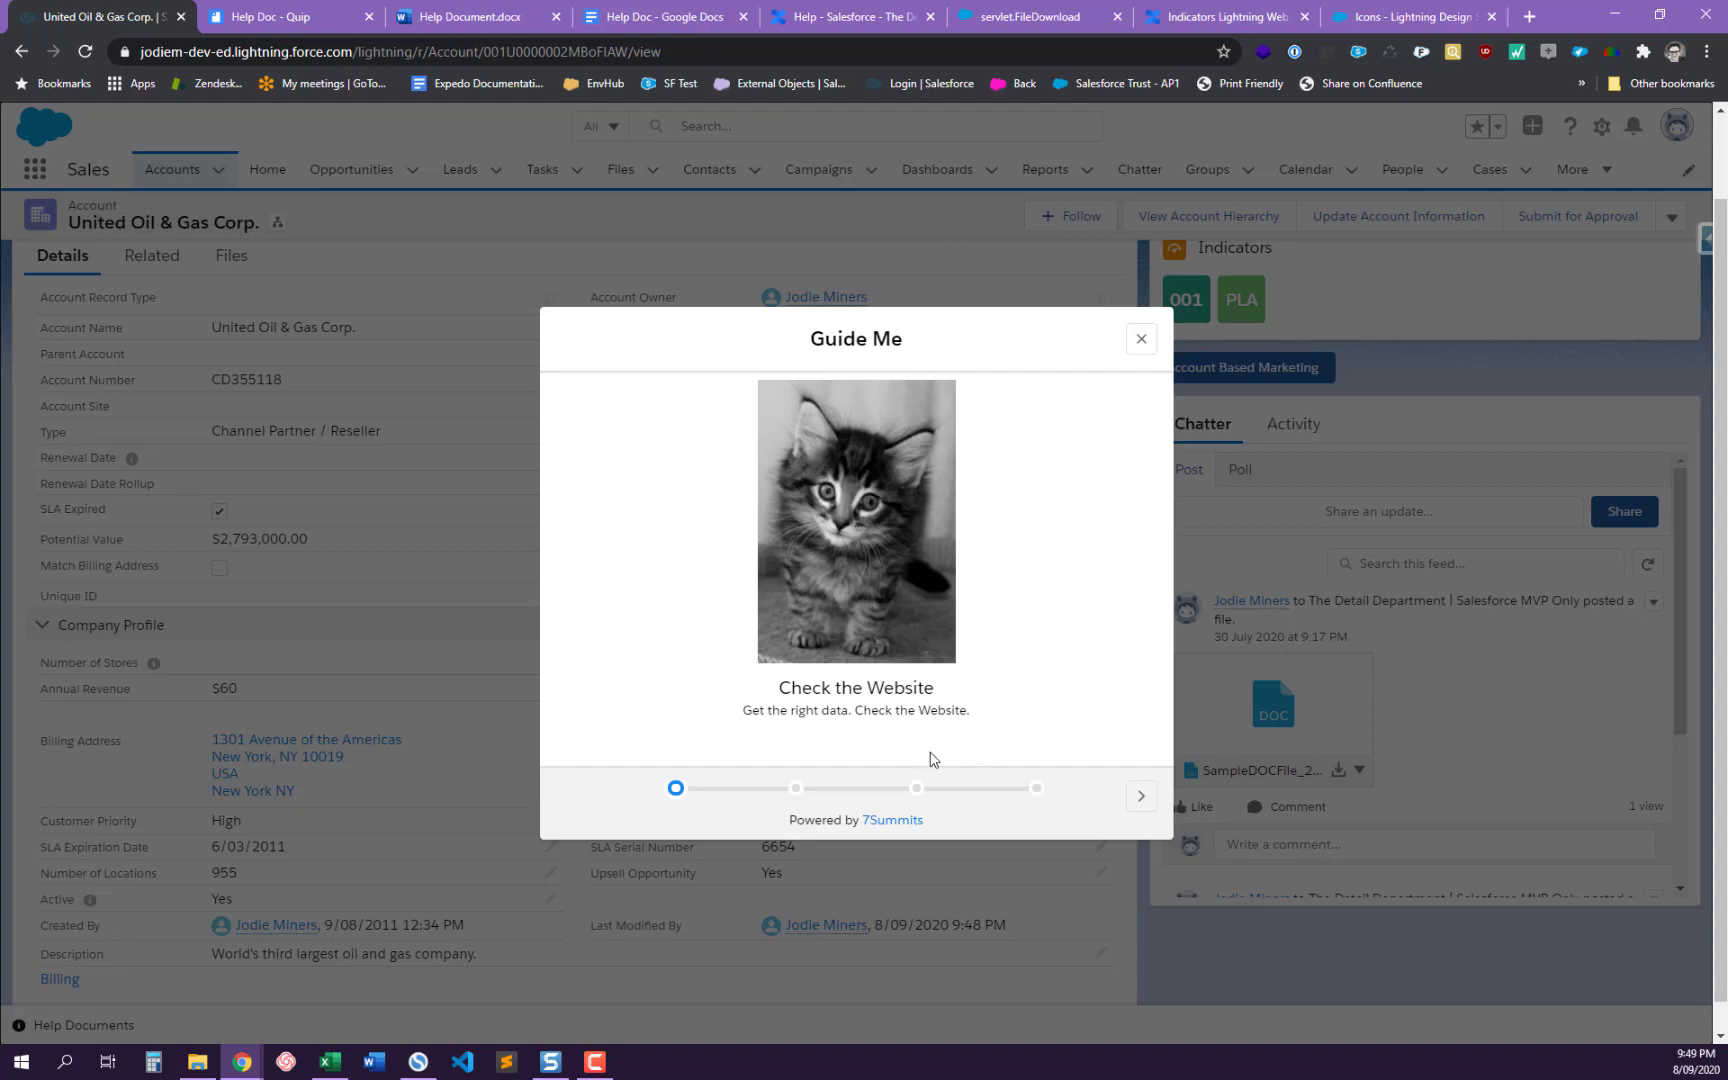
- Page through the Guide Me walkthrough again from Check the Website to the end and close it
{"action": "right_click", "coordinate": [1138, 800]}
{"action": "left_click", "coordinate": [1076, 738]}
{"action": "left_click", "coordinate": [1136, 797]}
{"action": "left_click", "coordinate": [1136, 797]}
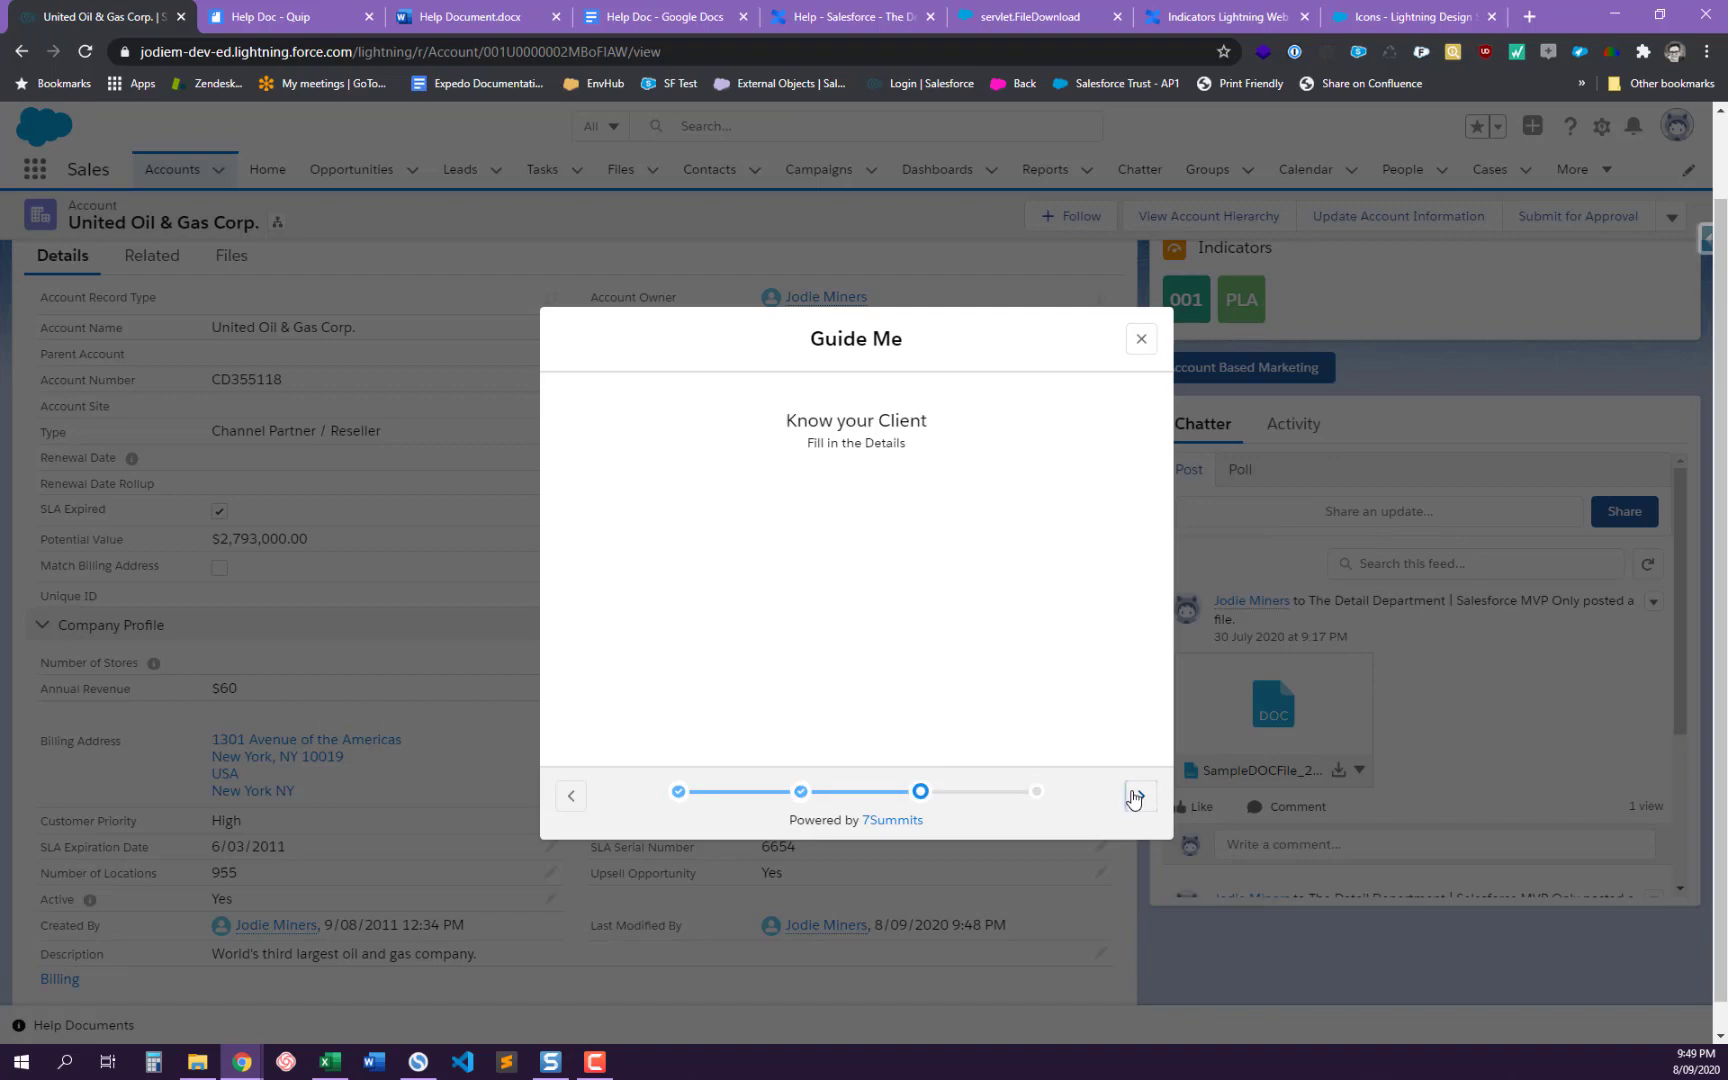
{"action": "left_click", "coordinate": [1134, 795]}
{"action": "left_click", "coordinate": [1137, 341]}
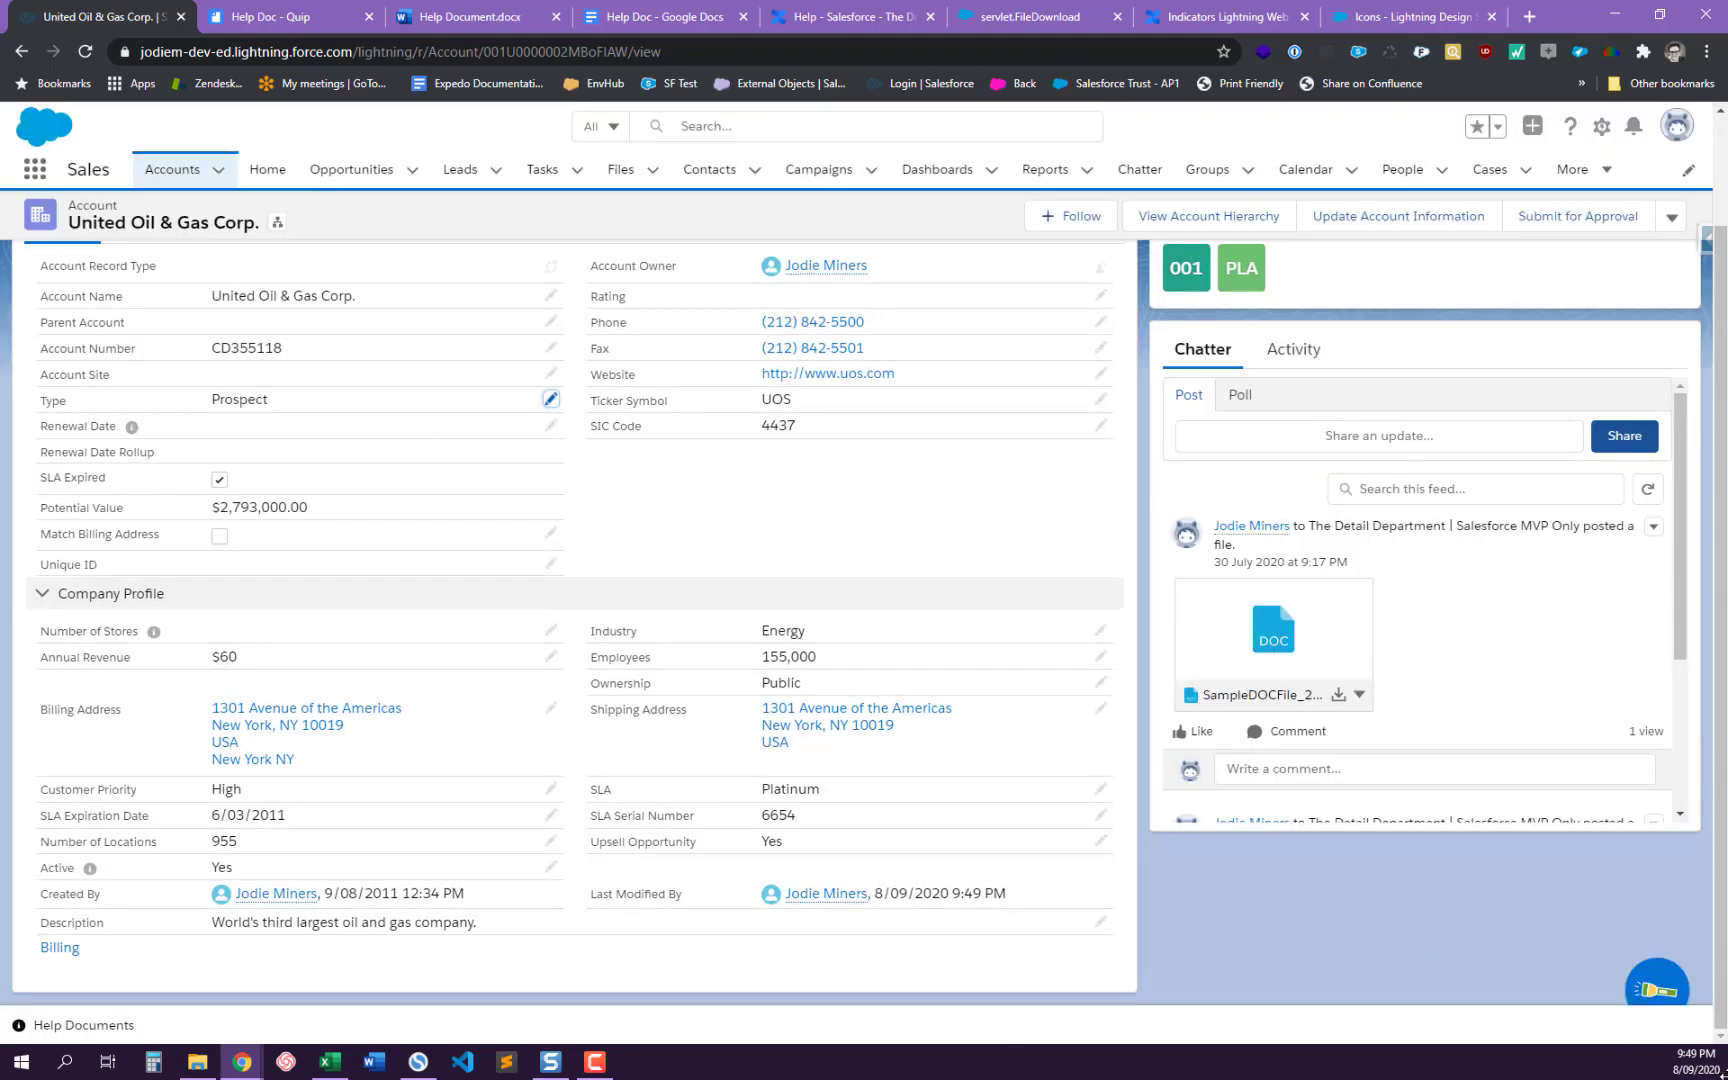
- Open the Help Tips window from the account record and close it again
{"action": "left_click", "coordinate": [1648, 990]}
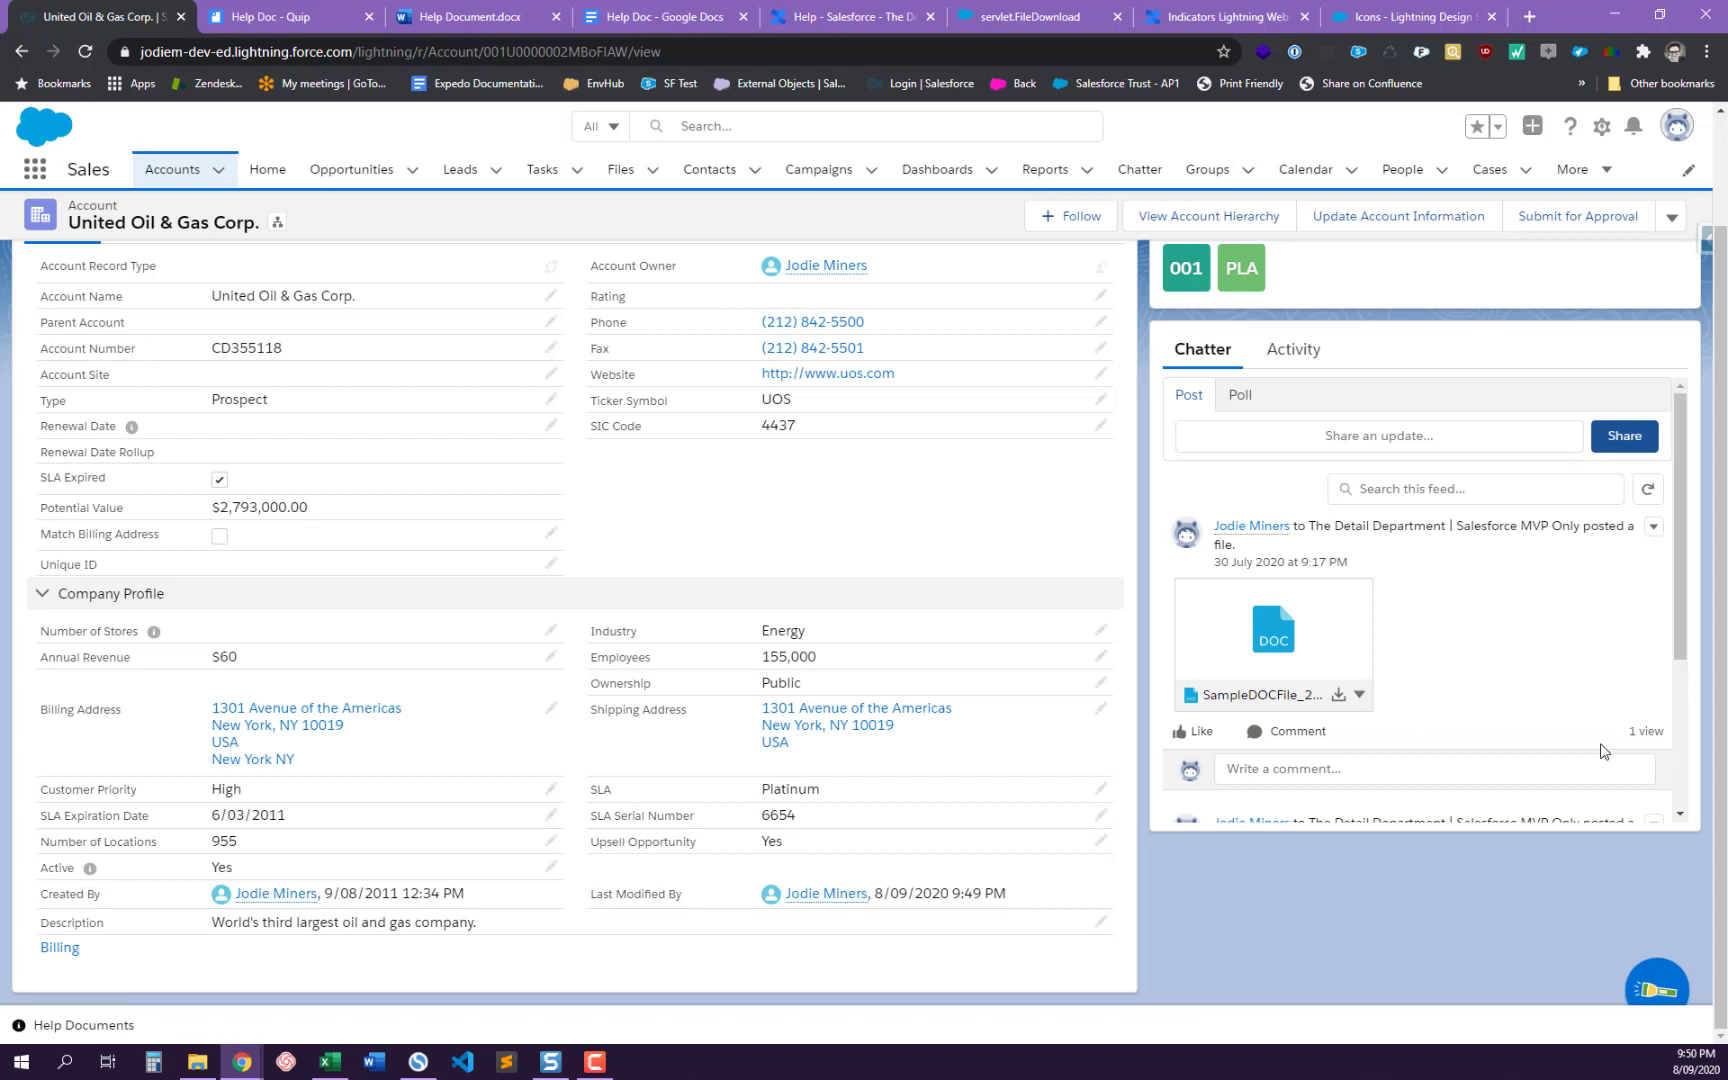
{"action": "left_click", "coordinate": [1617, 199]}
{"action": "scroll", "coordinate": [660, 450], "scroll_direction": "up", "scroll_amount": 2}
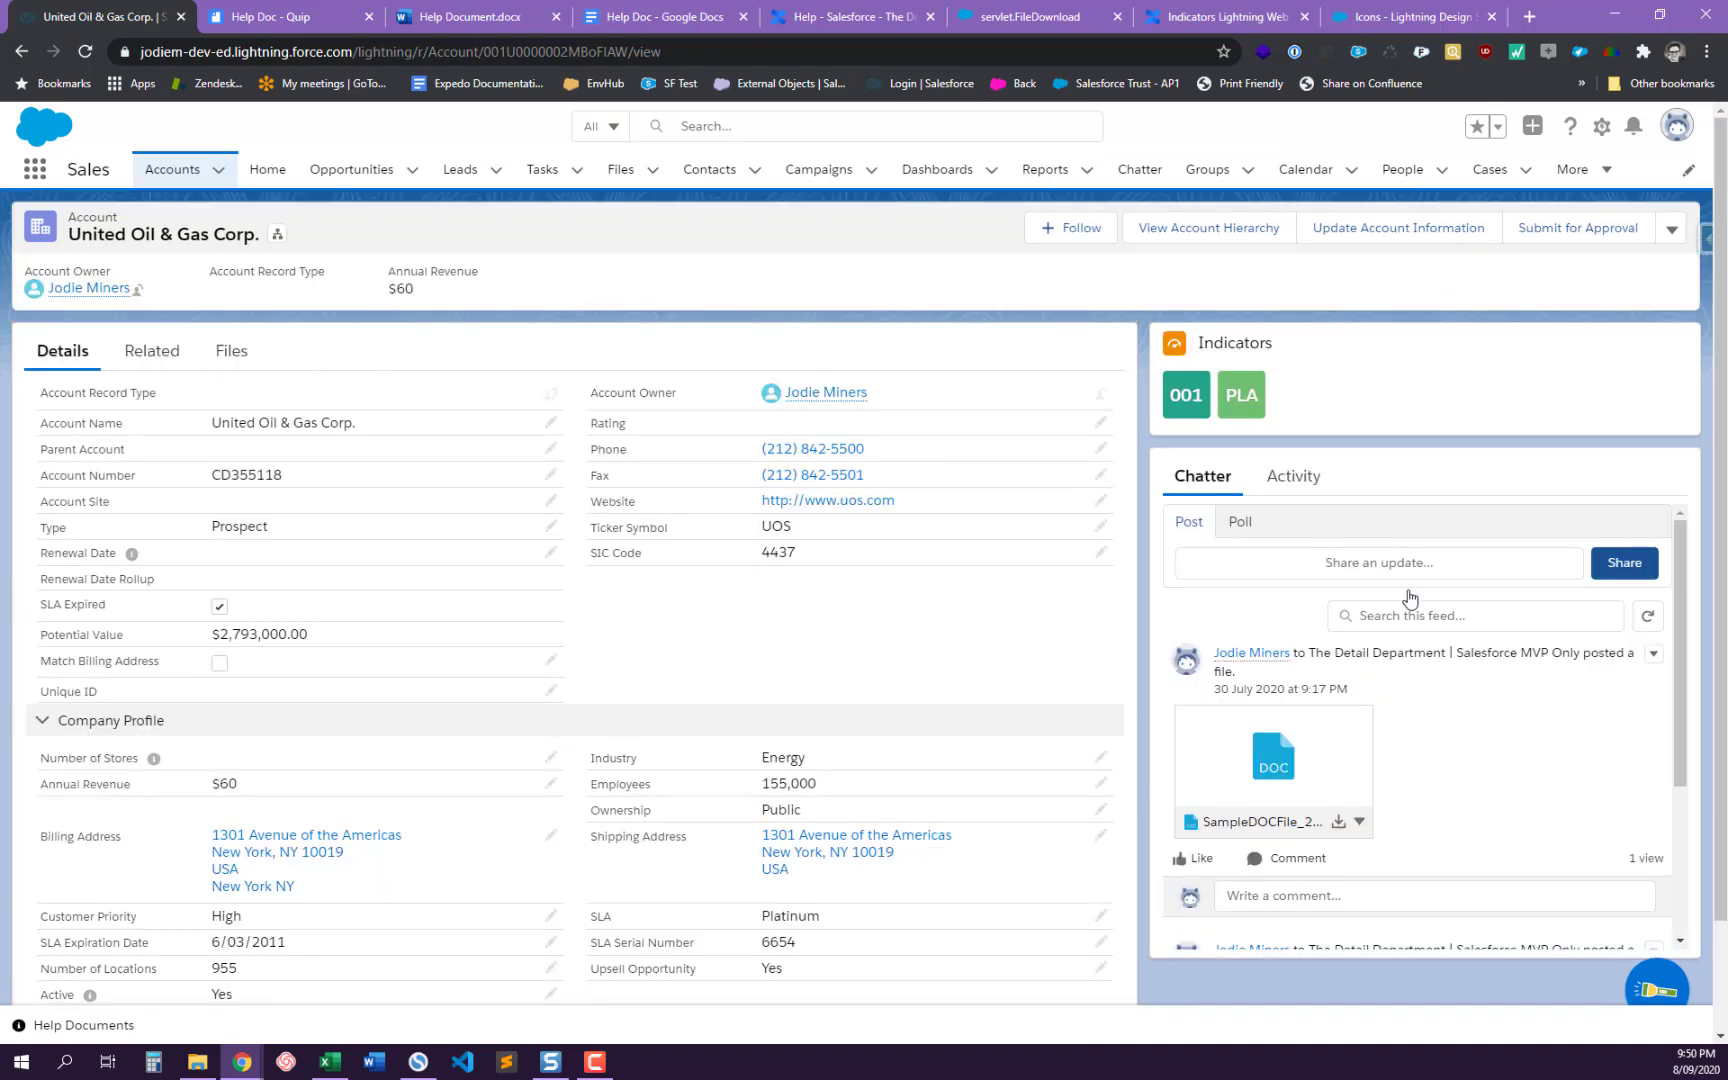
- Reopen Help Tips, examine the Account Name topic in the Accounts collection, and close the window
{"action": "left_click", "coordinate": [1658, 993]}
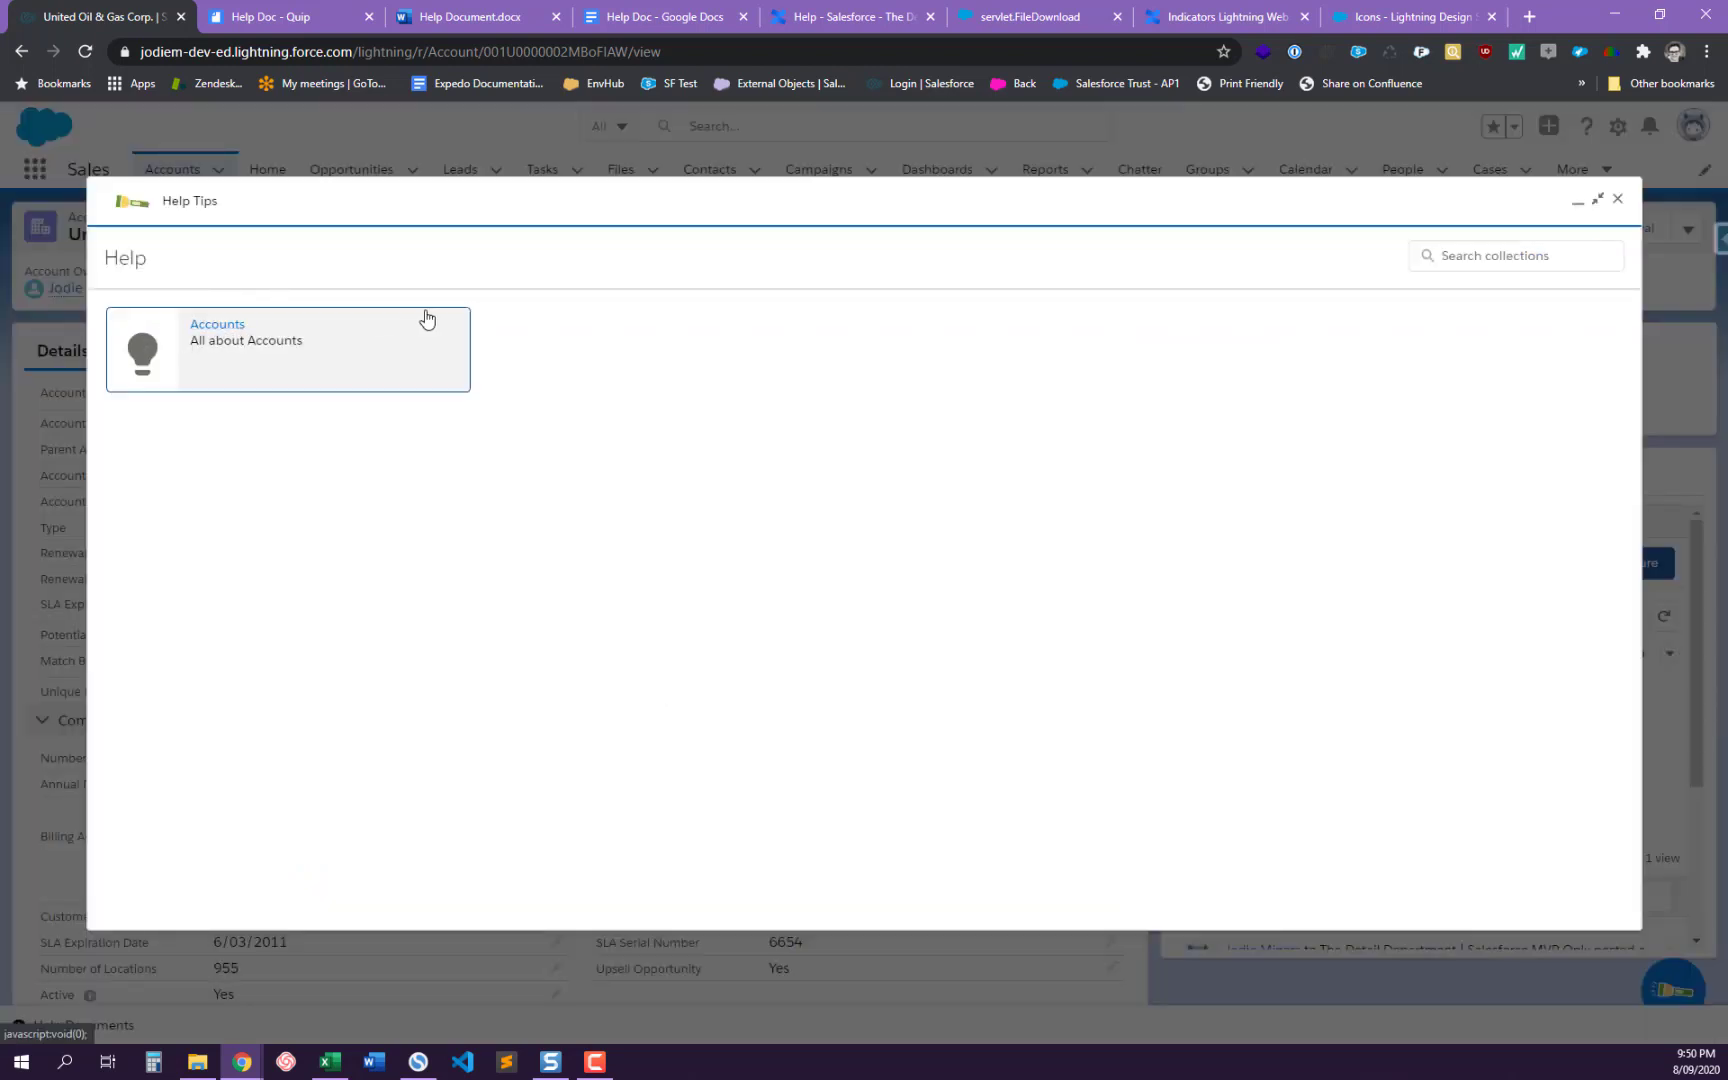
{"action": "left_click", "coordinate": [277, 347]}
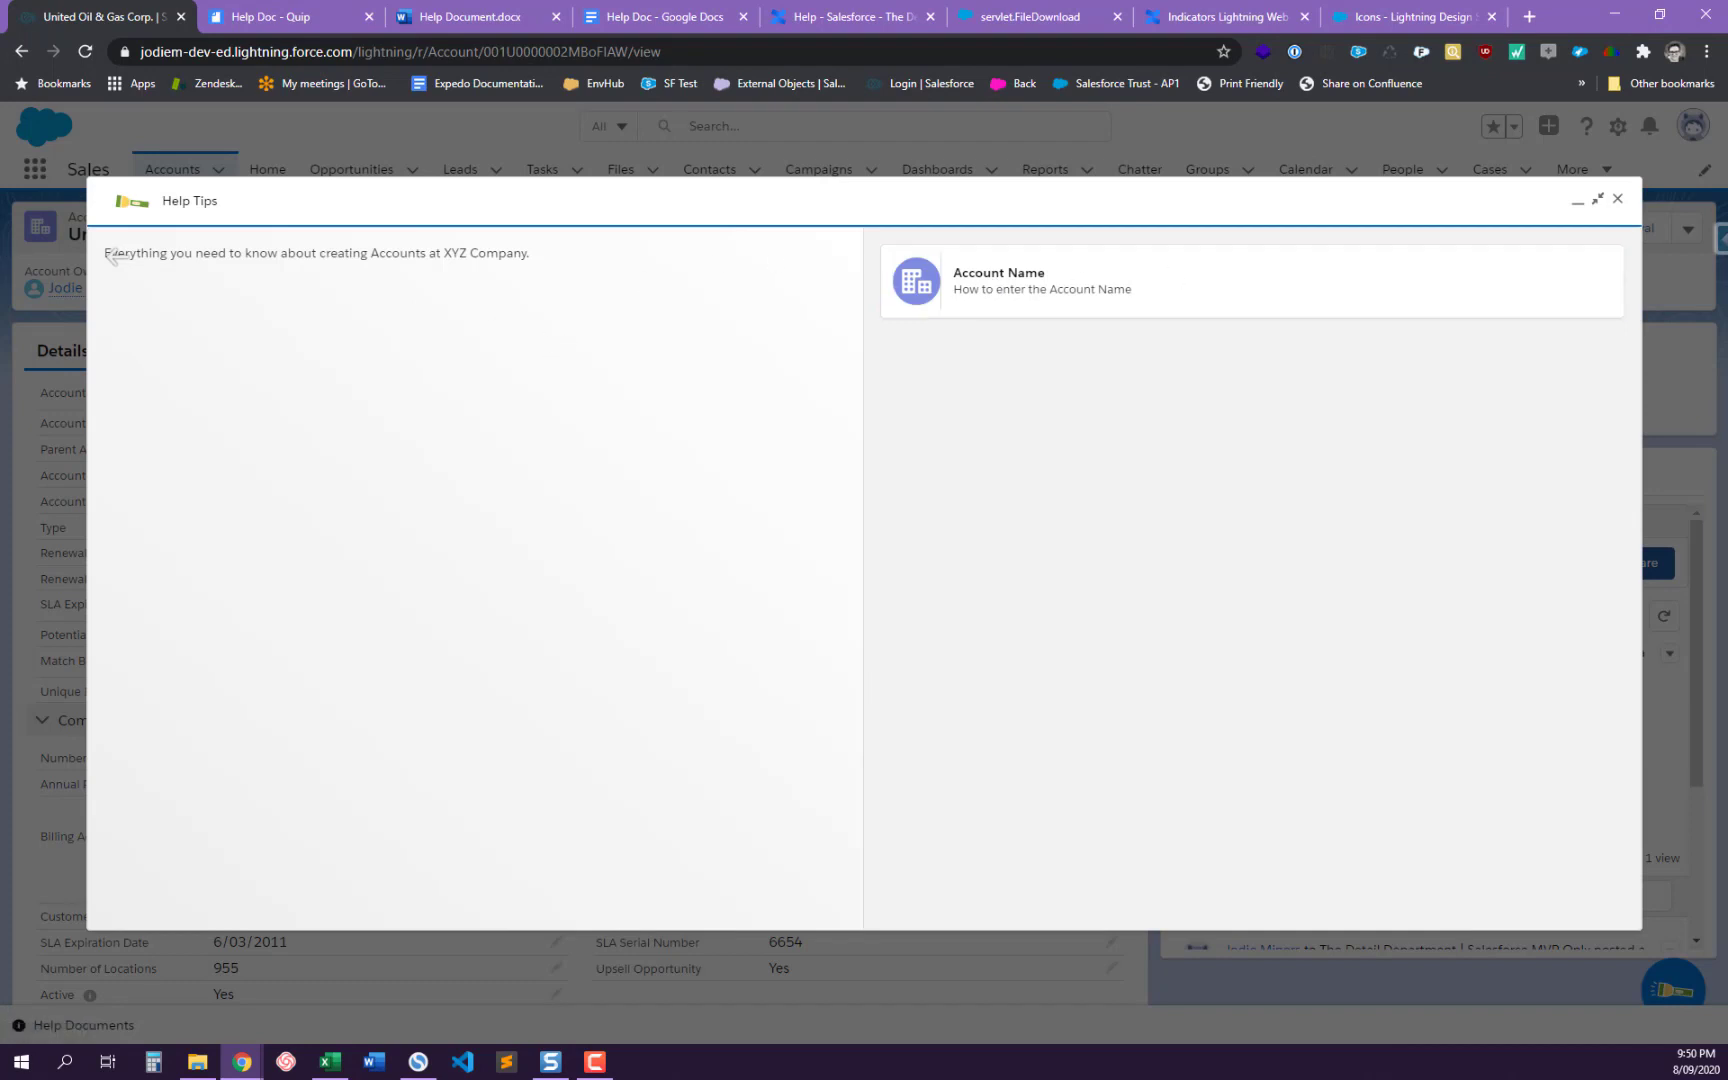
{"action": "left_click", "coordinate": [117, 256]}
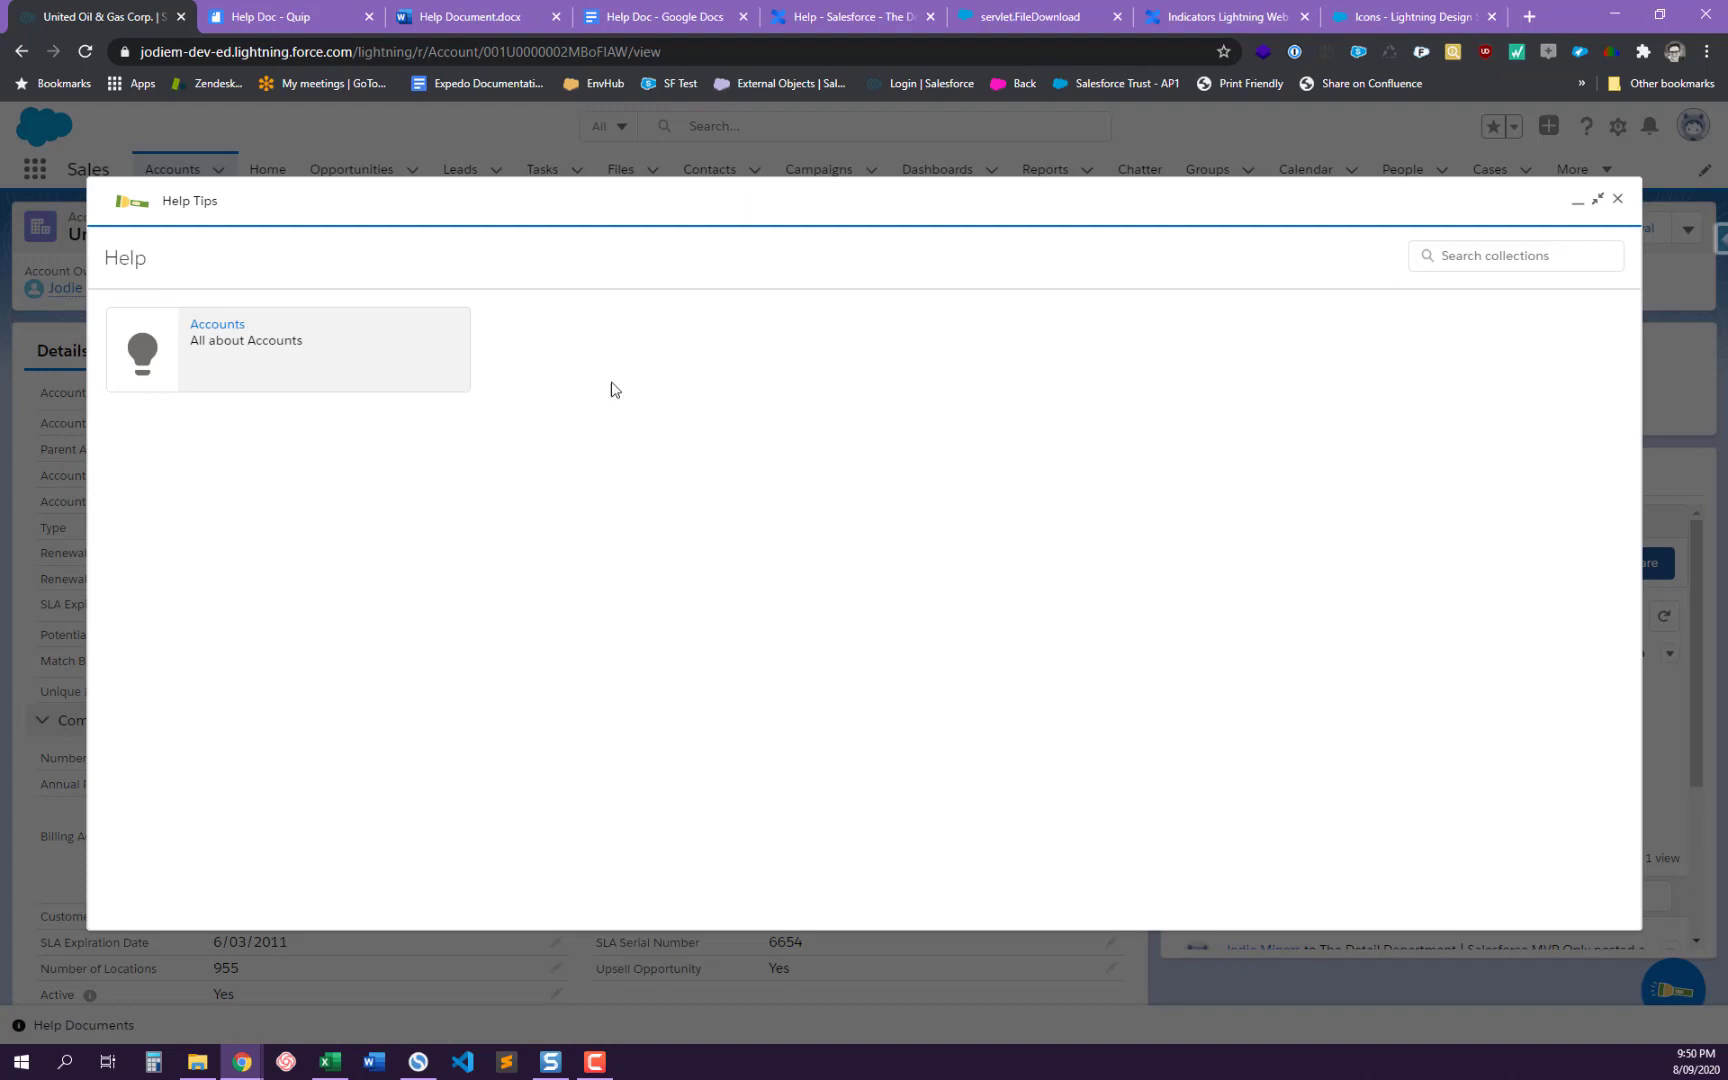
{"action": "left_click", "coordinate": [254, 341]}
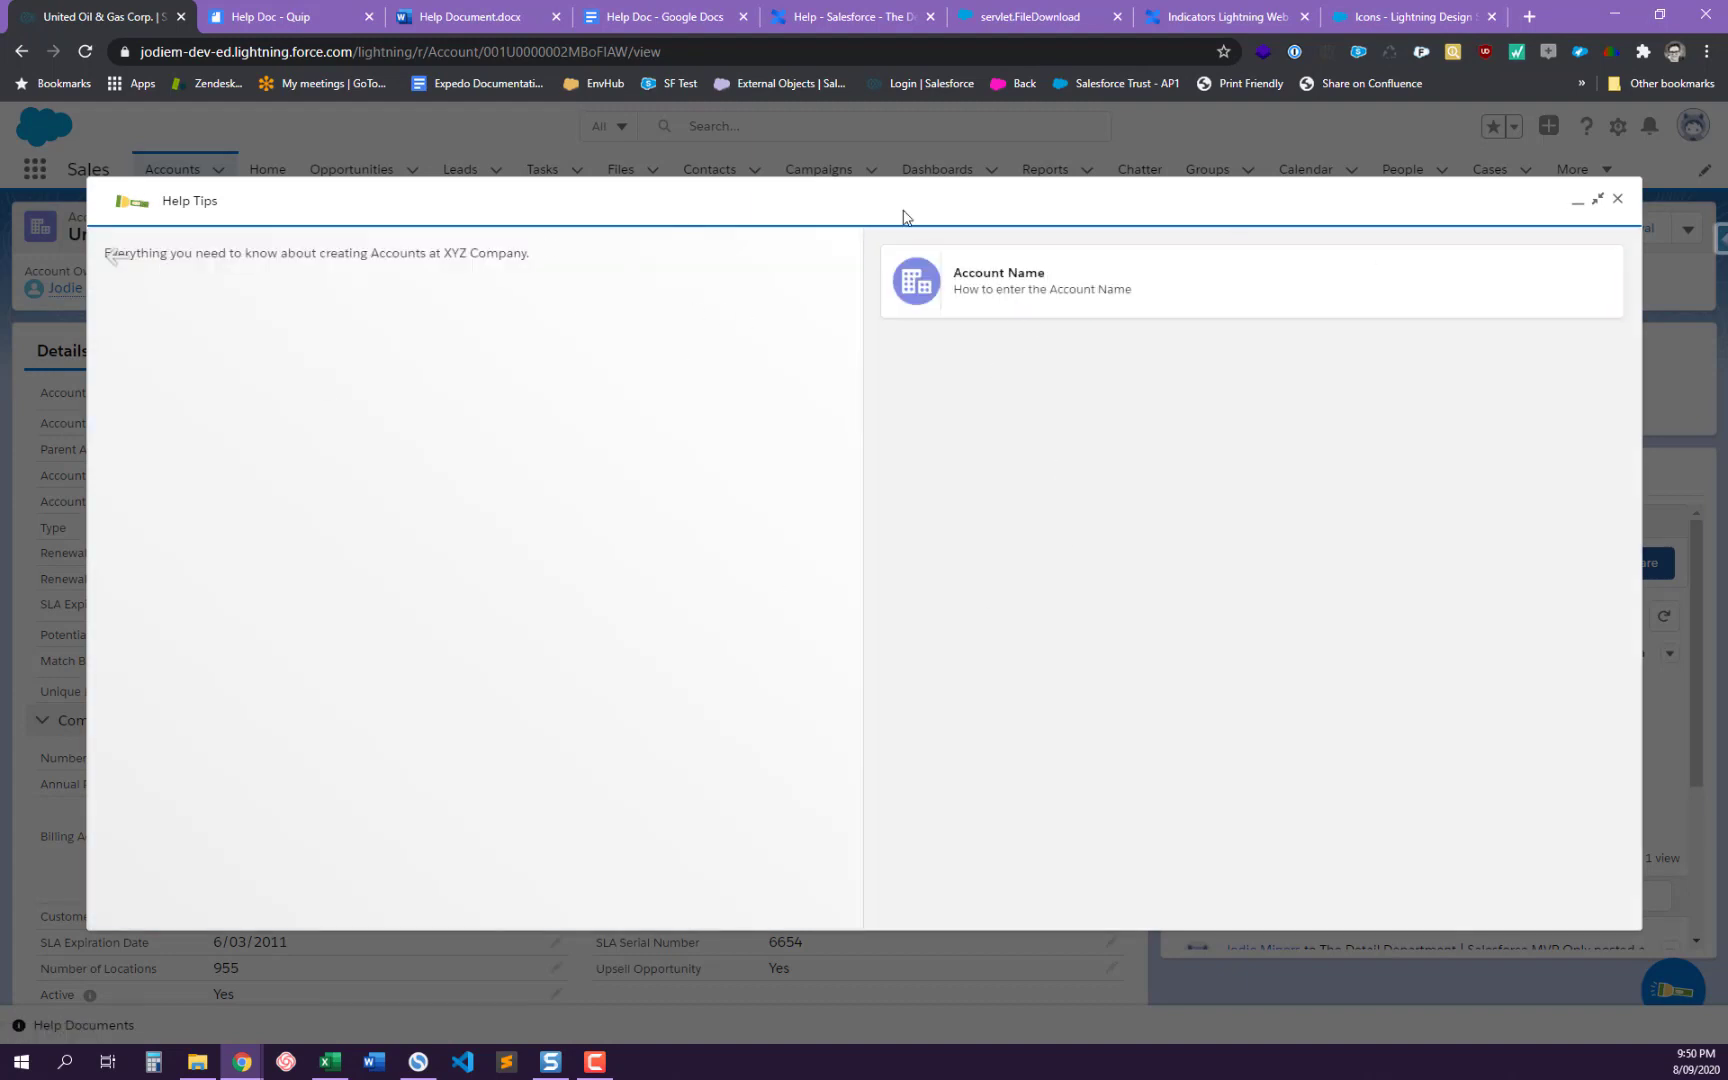
{"action": "left_click", "coordinate": [1016, 278]}
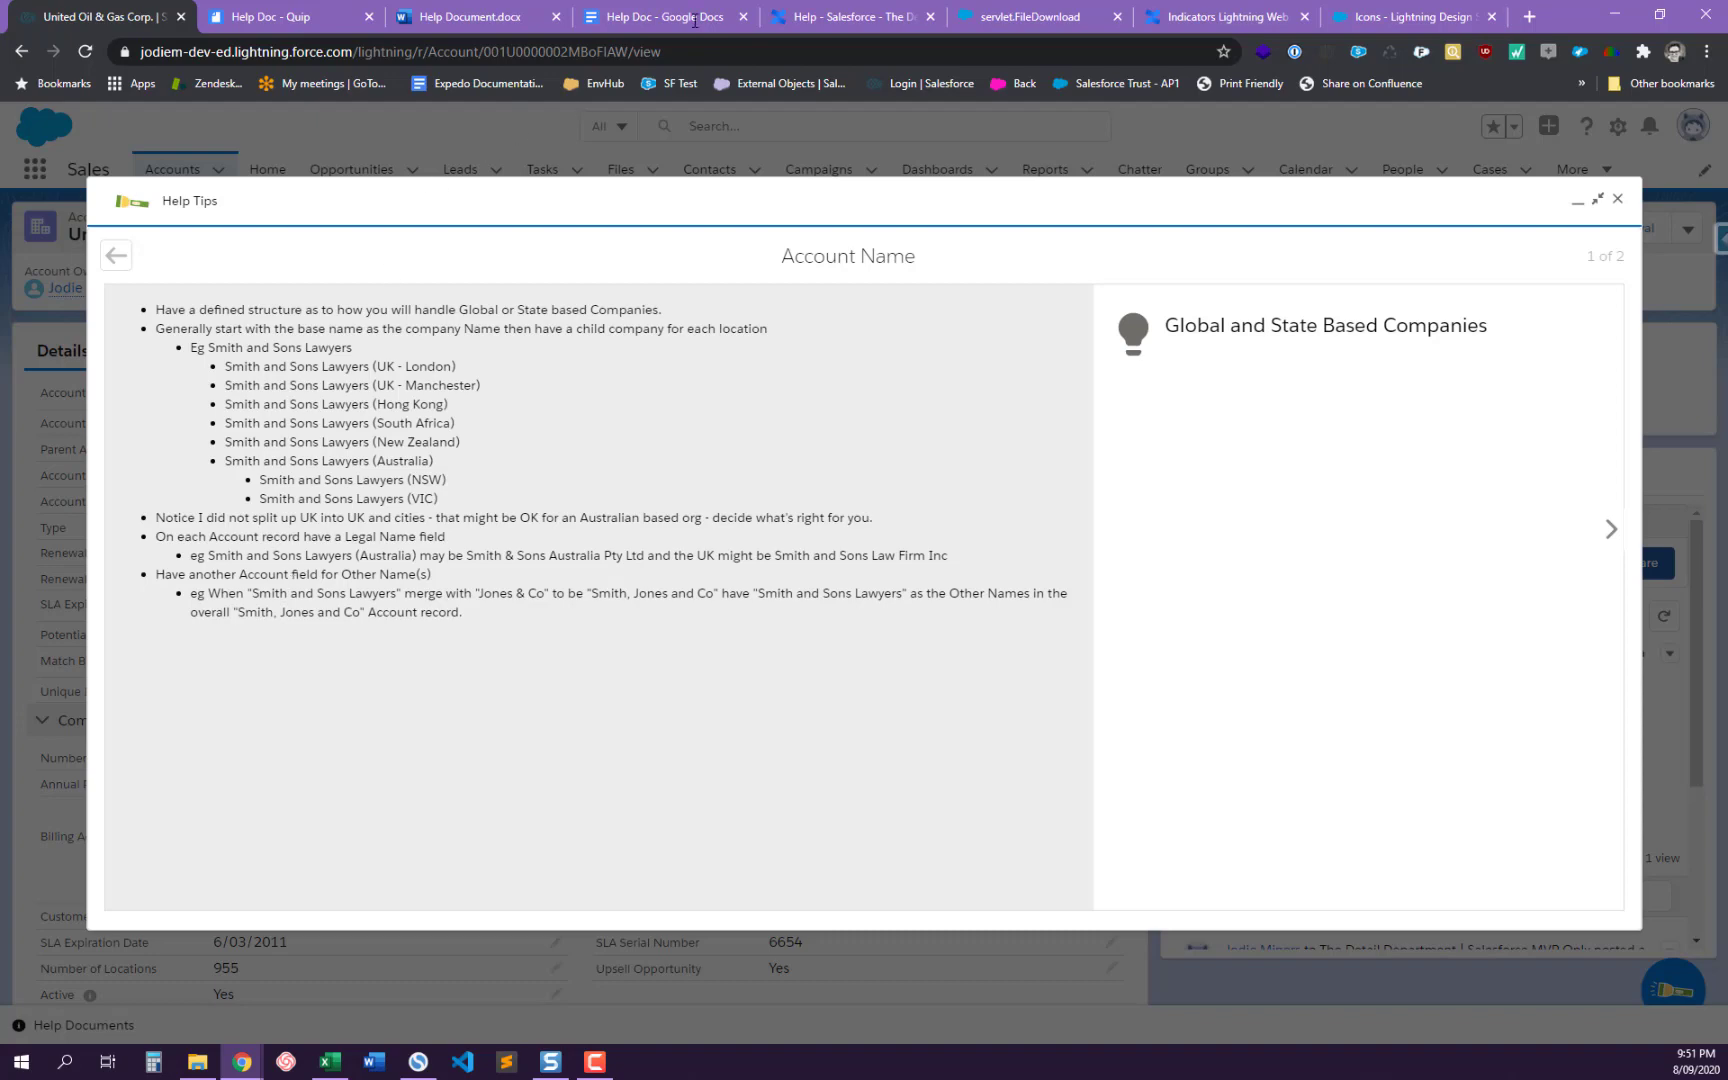
{"action": "left_click", "coordinate": [1617, 199]}
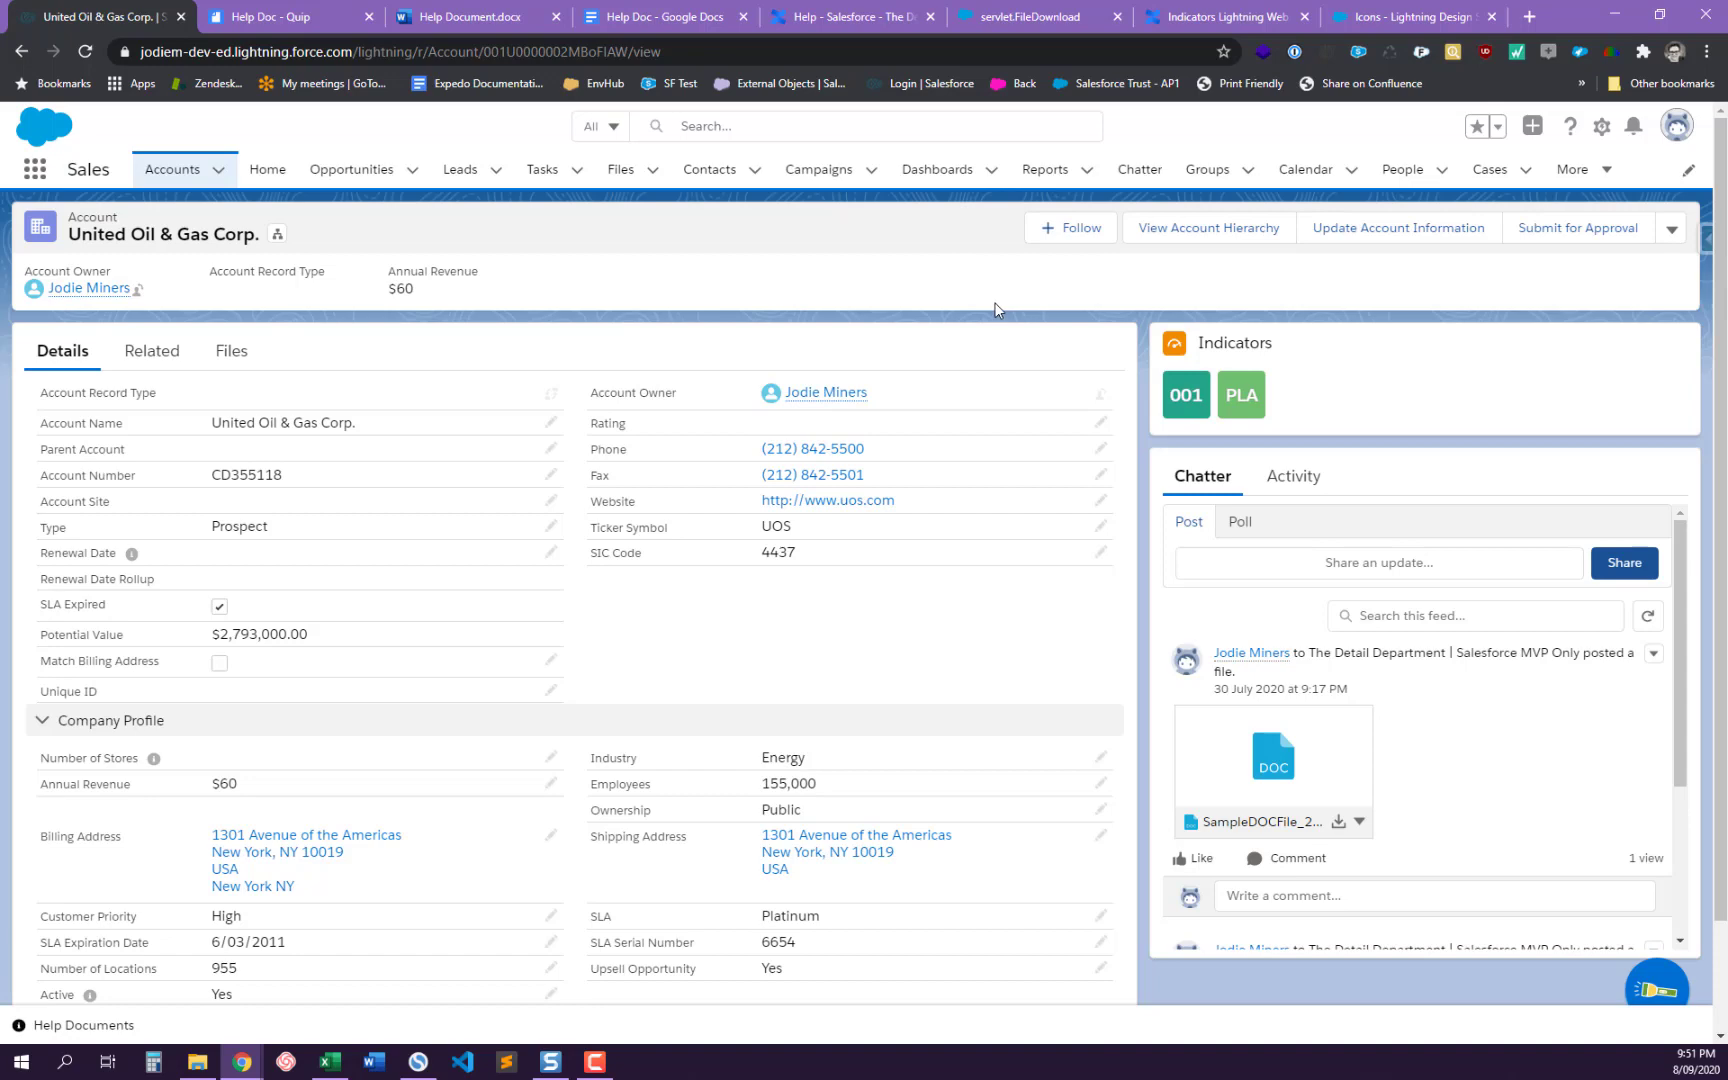
- Look over the Help Doc in Quip and the Word Help Document from its beginning, and return to the account record
{"action": "left_click", "coordinate": [300, 16]}
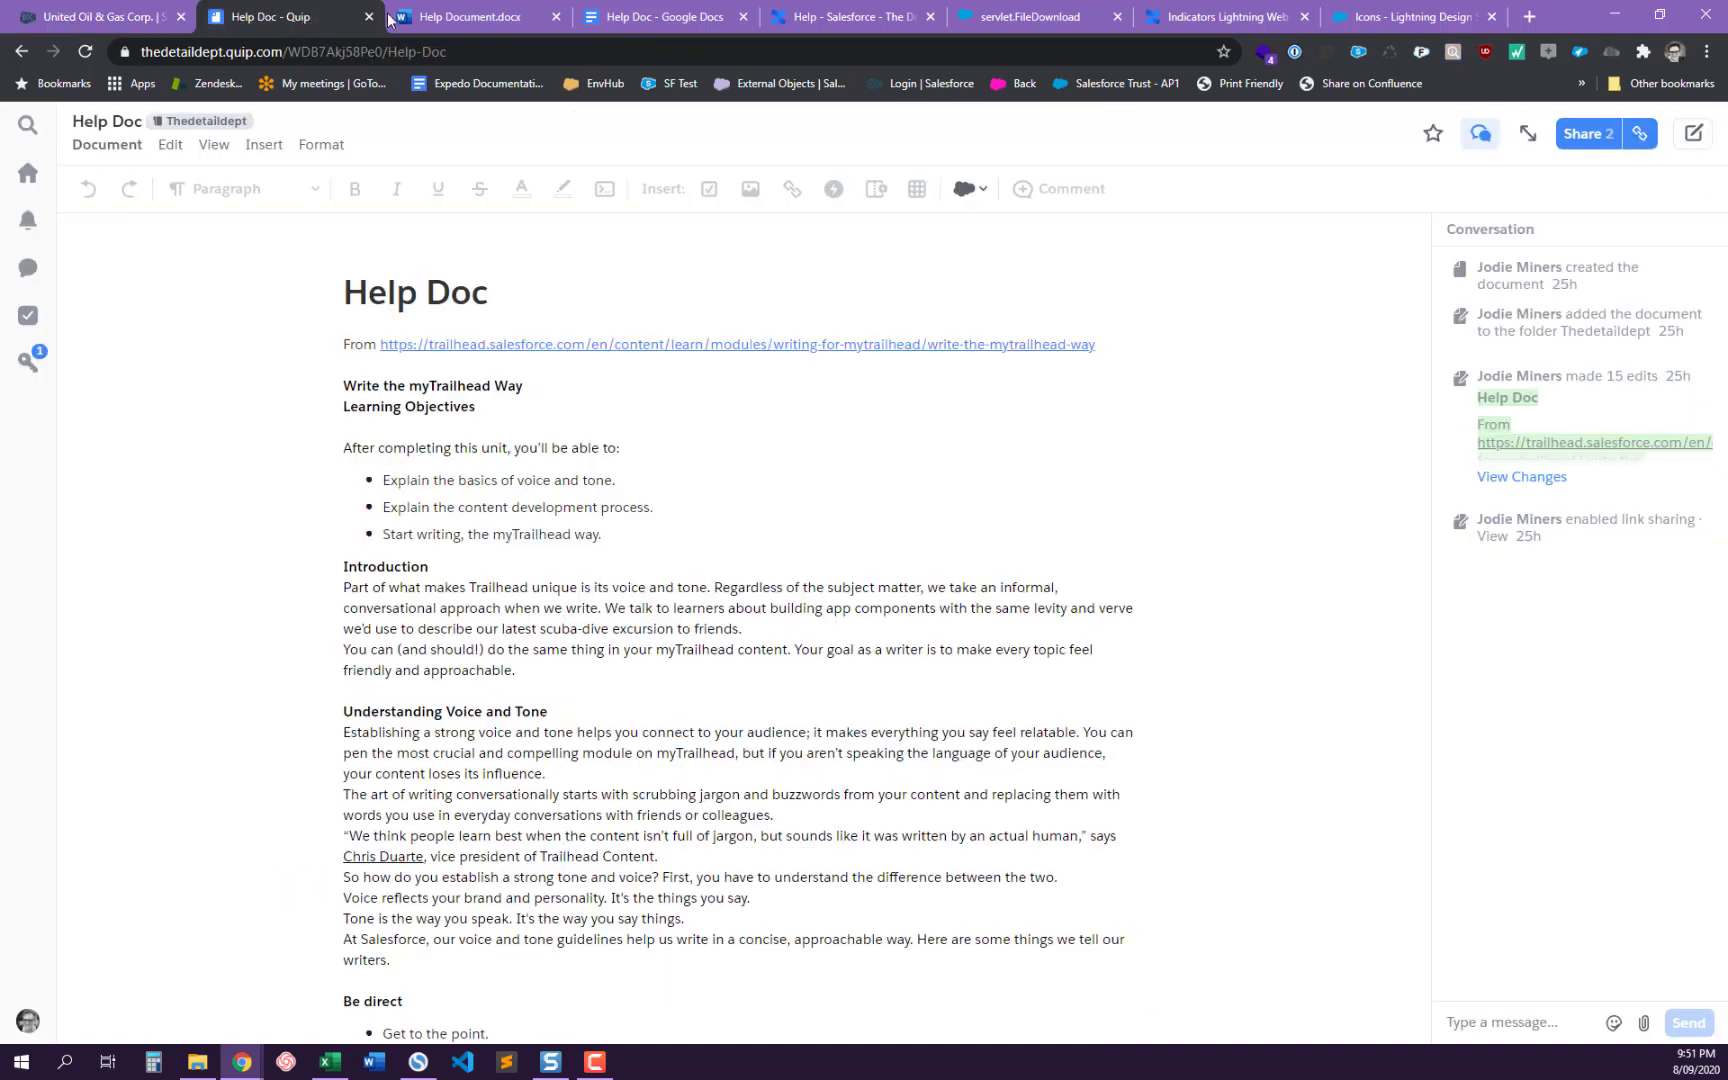
{"action": "left_click", "coordinate": [471, 12]}
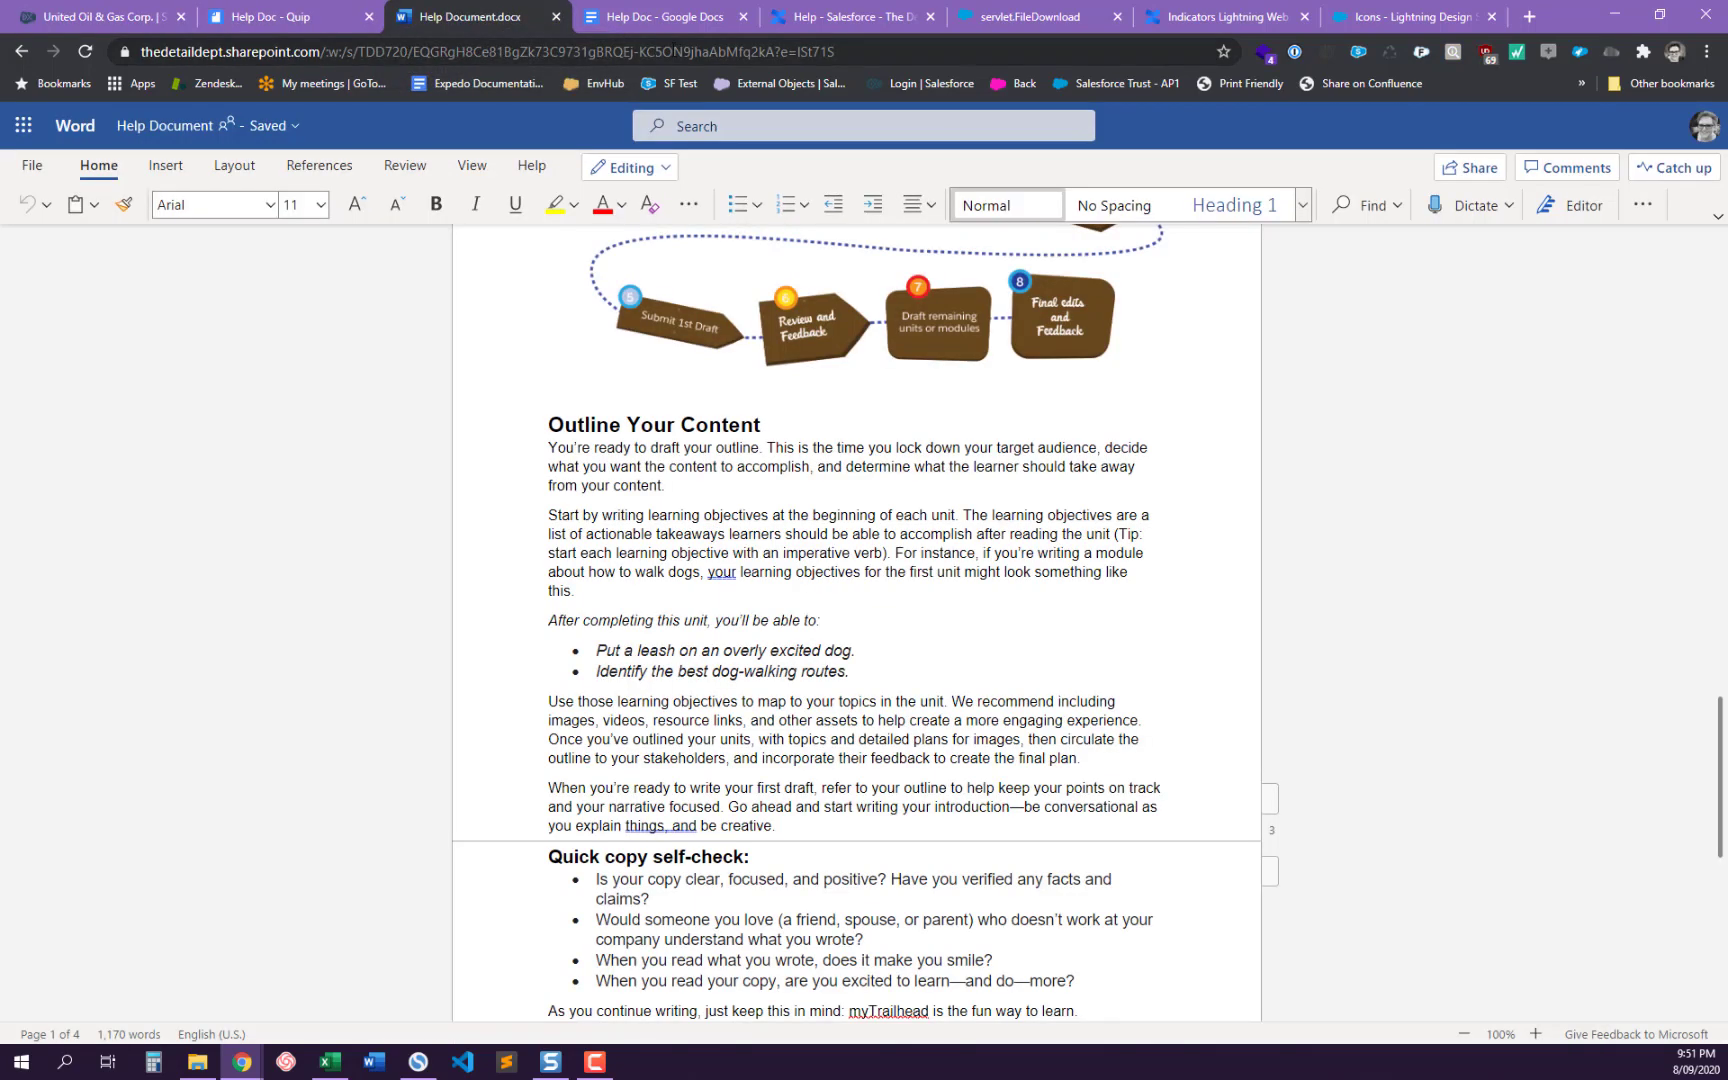
{"action": "scroll", "coordinate": [742, 491], "scroll_direction": "up", "scroll_amount": 15}
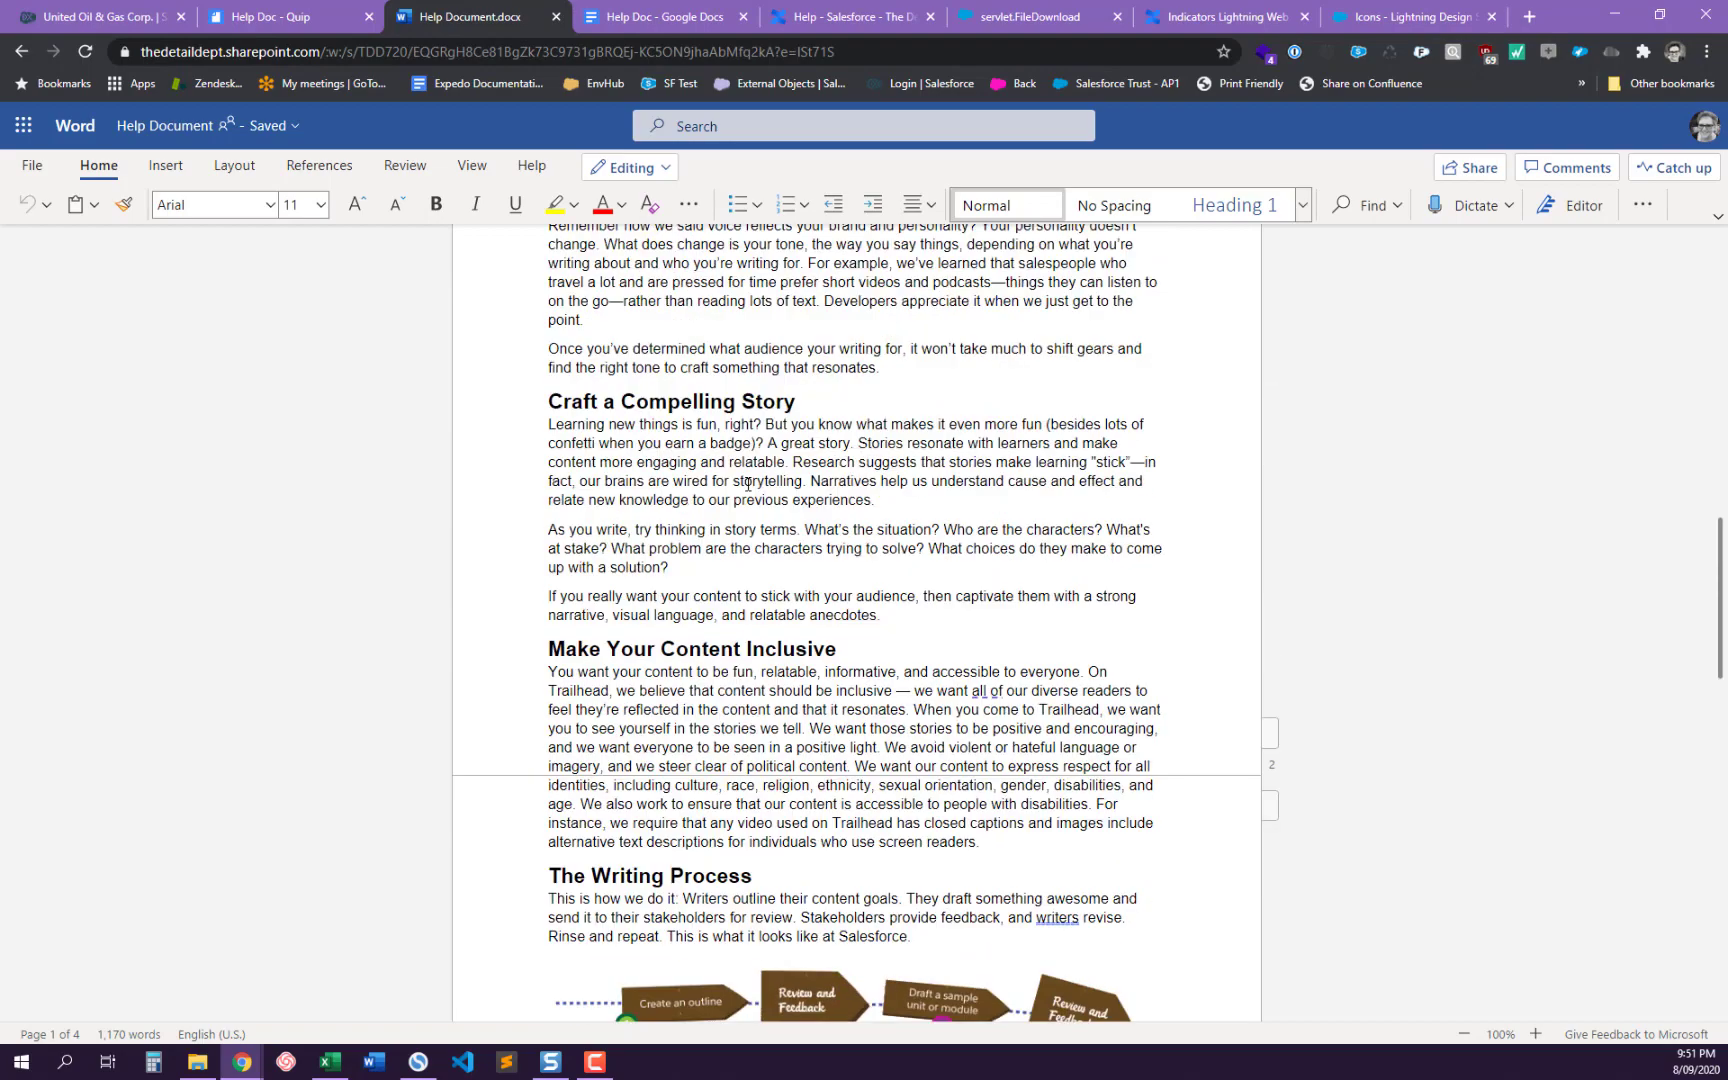
{"action": "scroll", "coordinate": [747, 484], "scroll_direction": "up", "scroll_amount": 9}
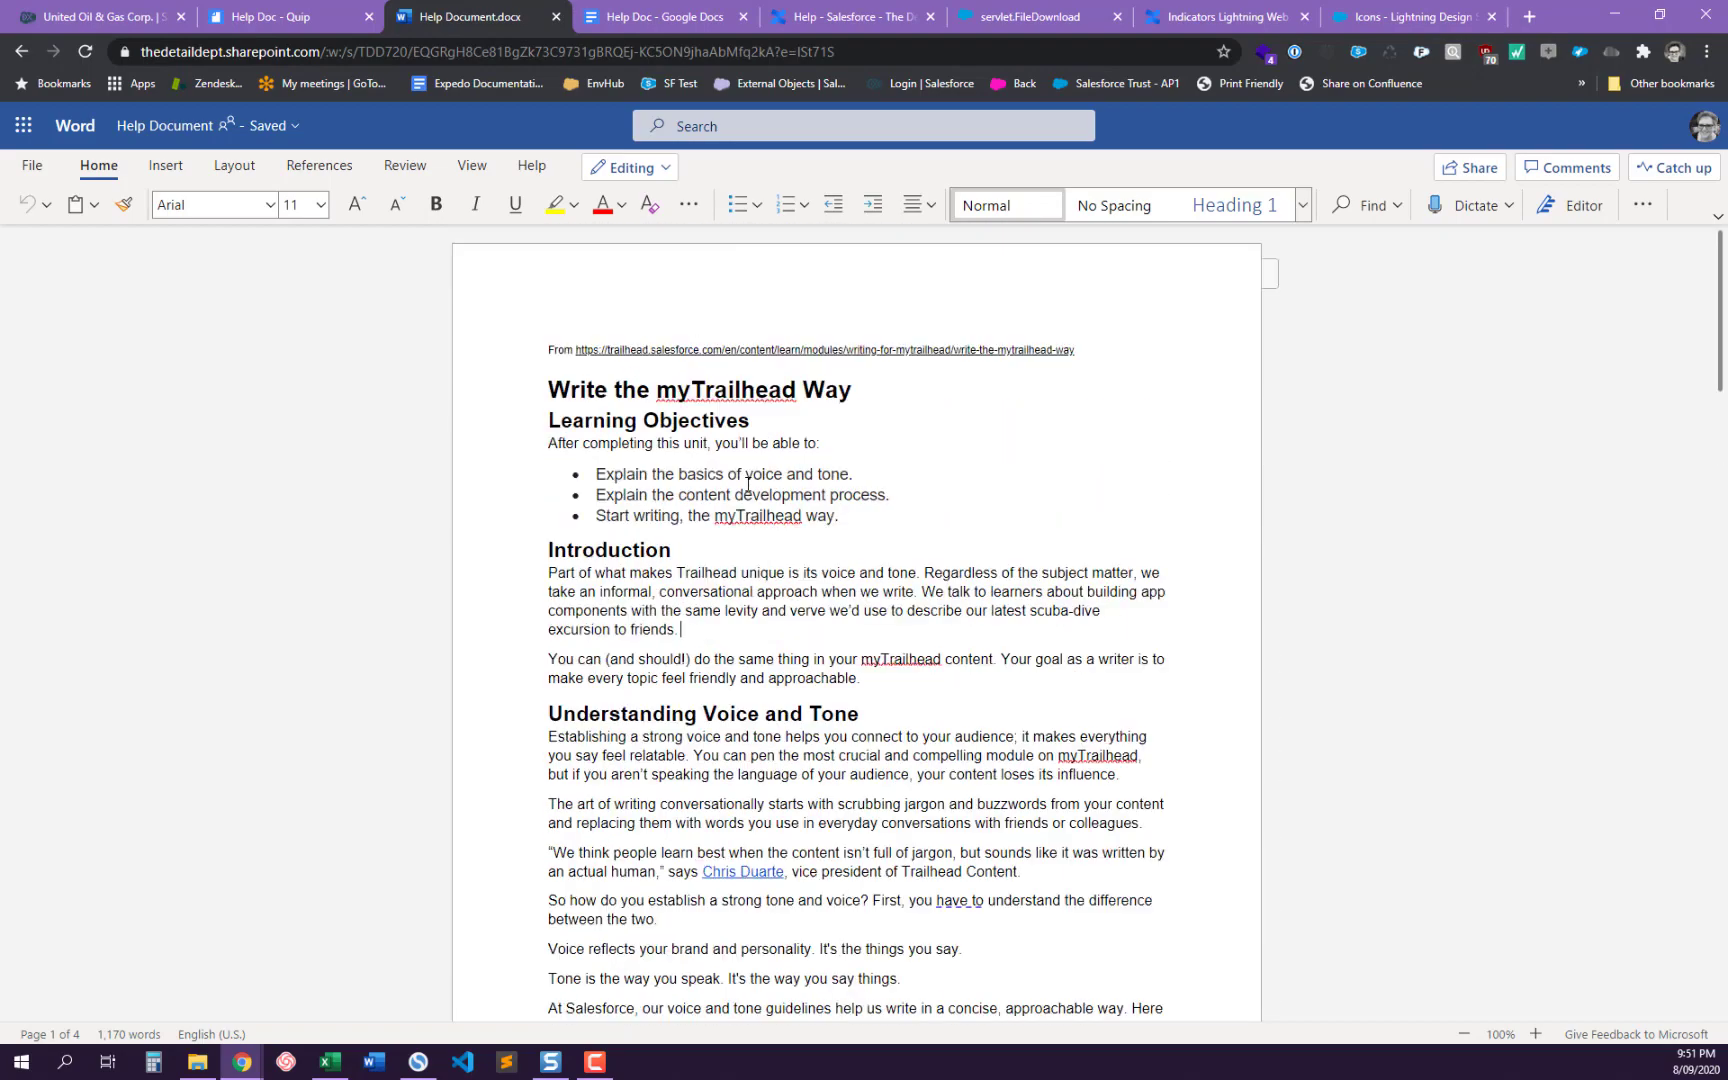
{"action": "left_click", "coordinate": [134, 20]}
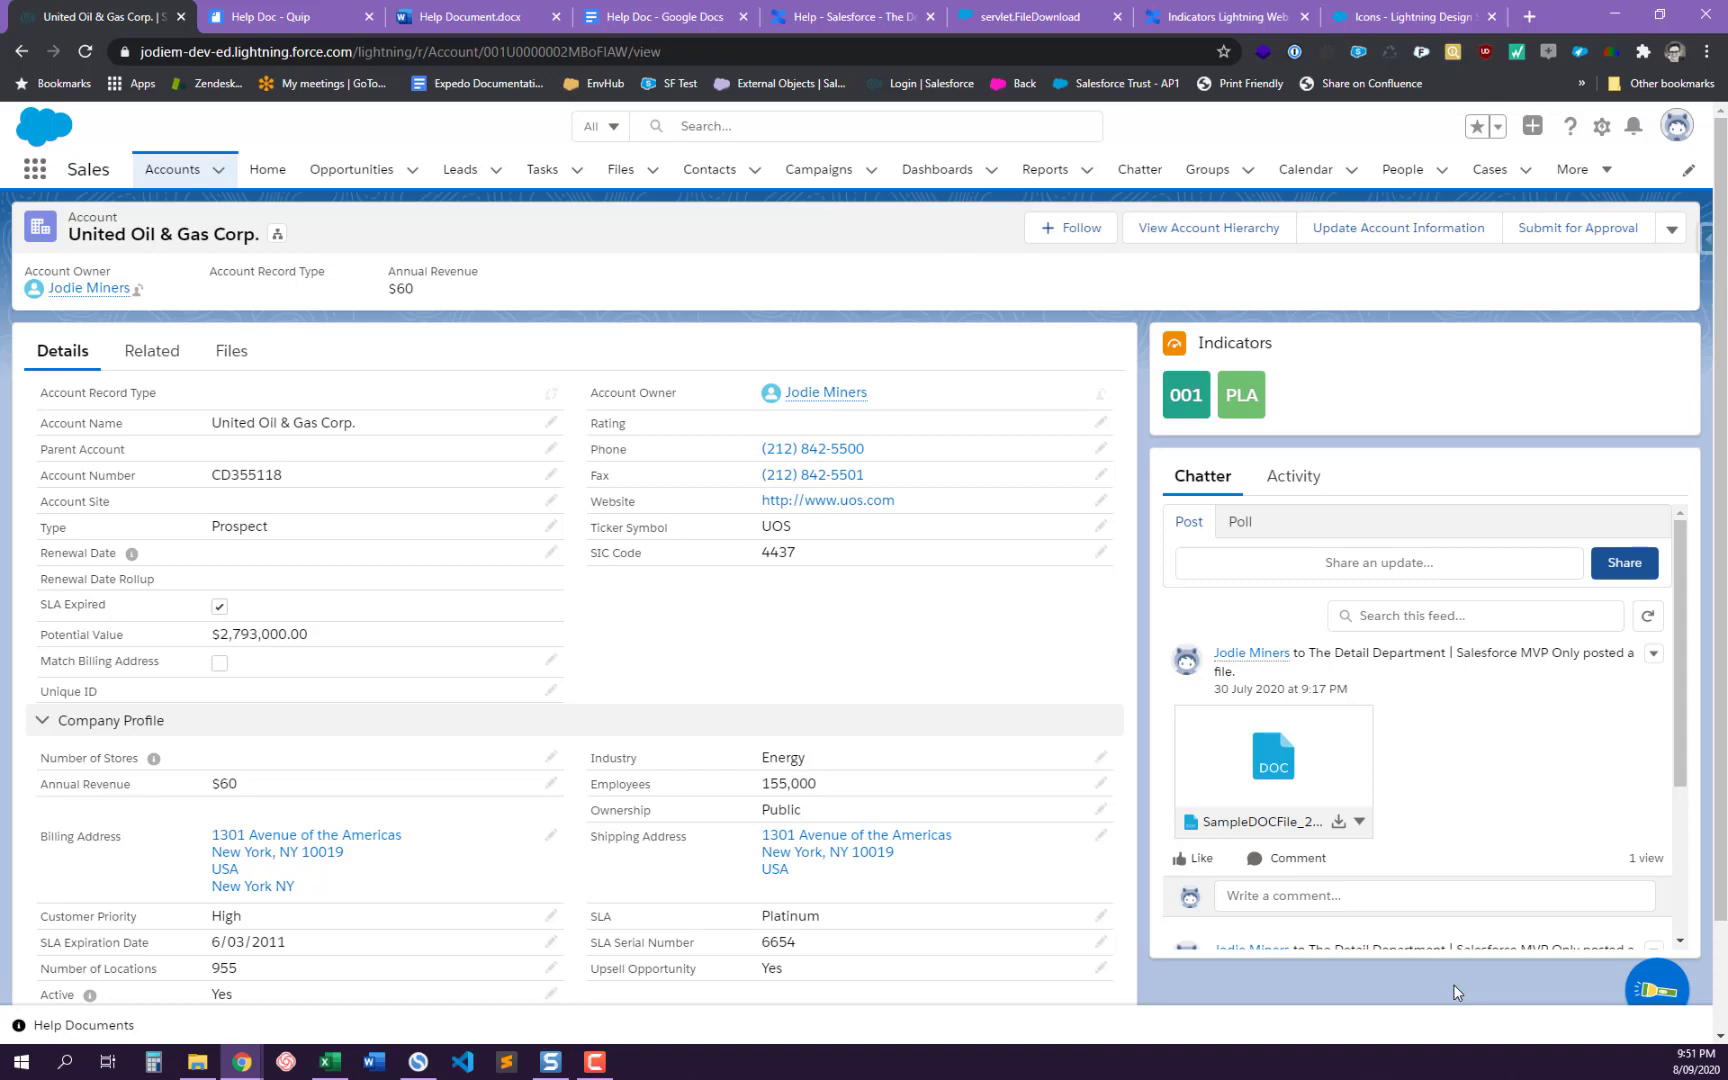
- View and dismiss the Timesheets Due! reminder on the Home page, repeating it by visiting Accounts and coming back
{"action": "left_click", "coordinate": [267, 169]}
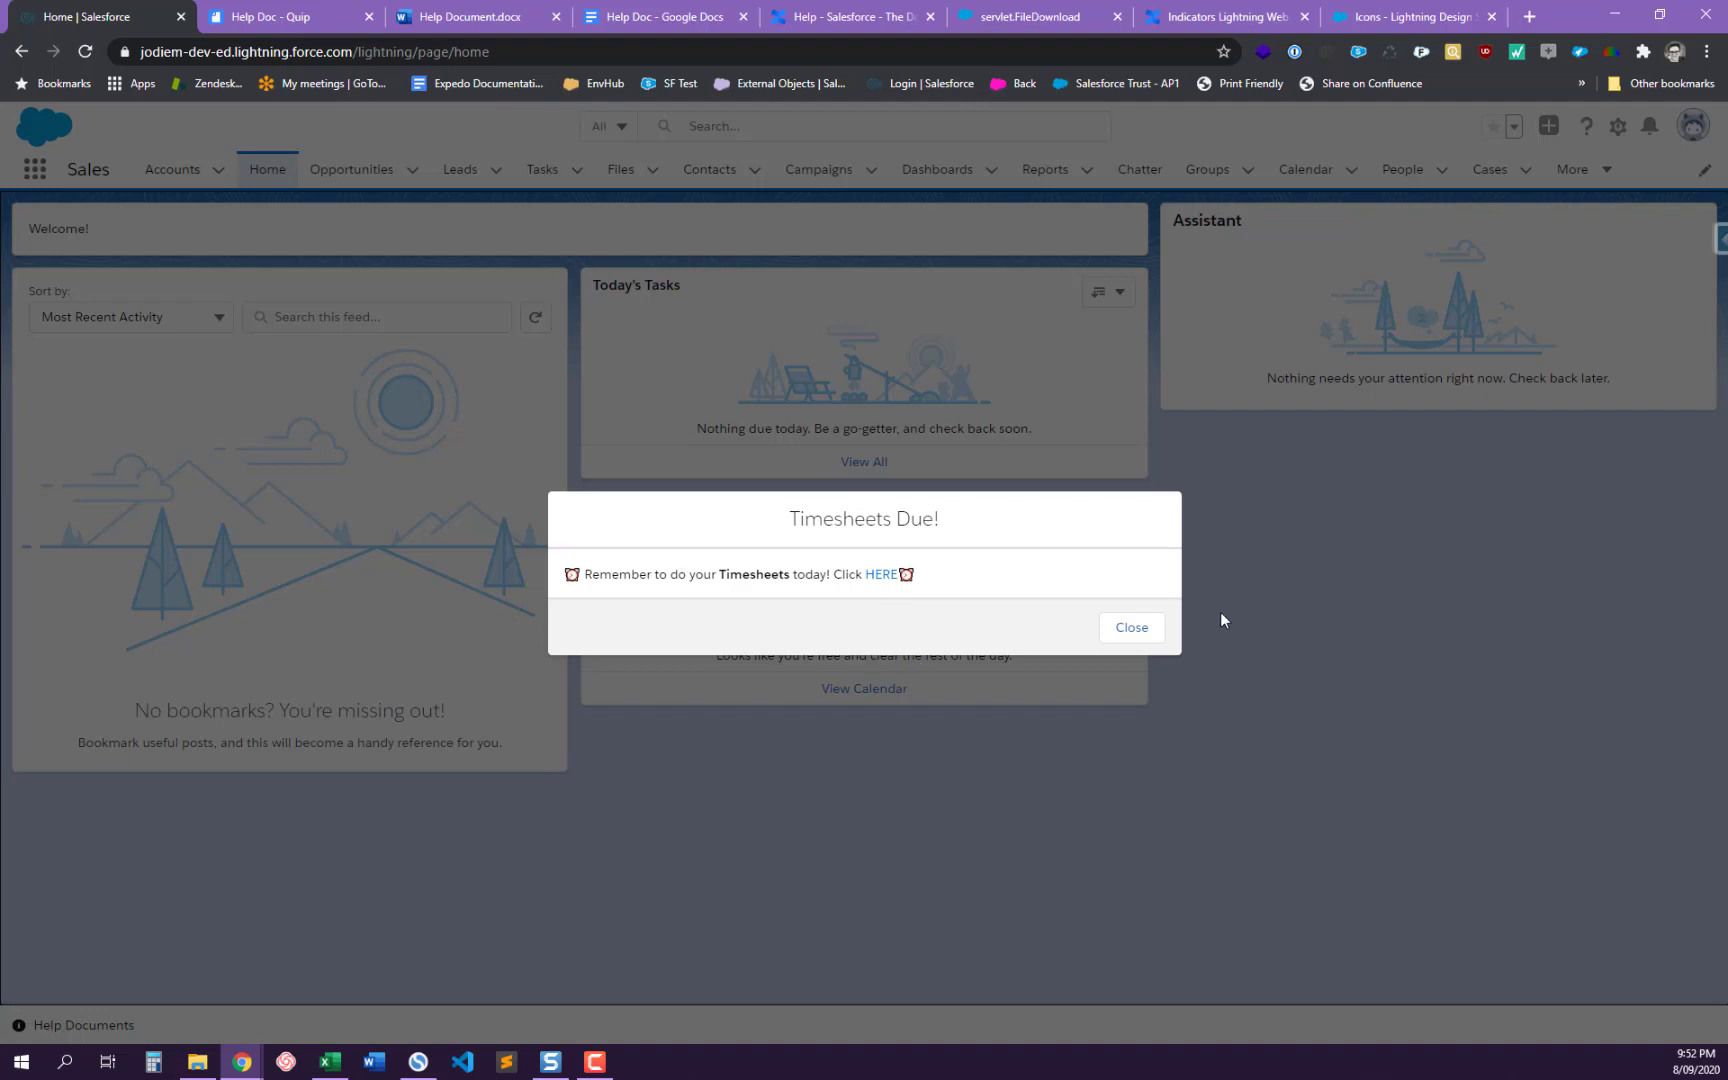
{"action": "left_click", "coordinate": [1132, 628]}
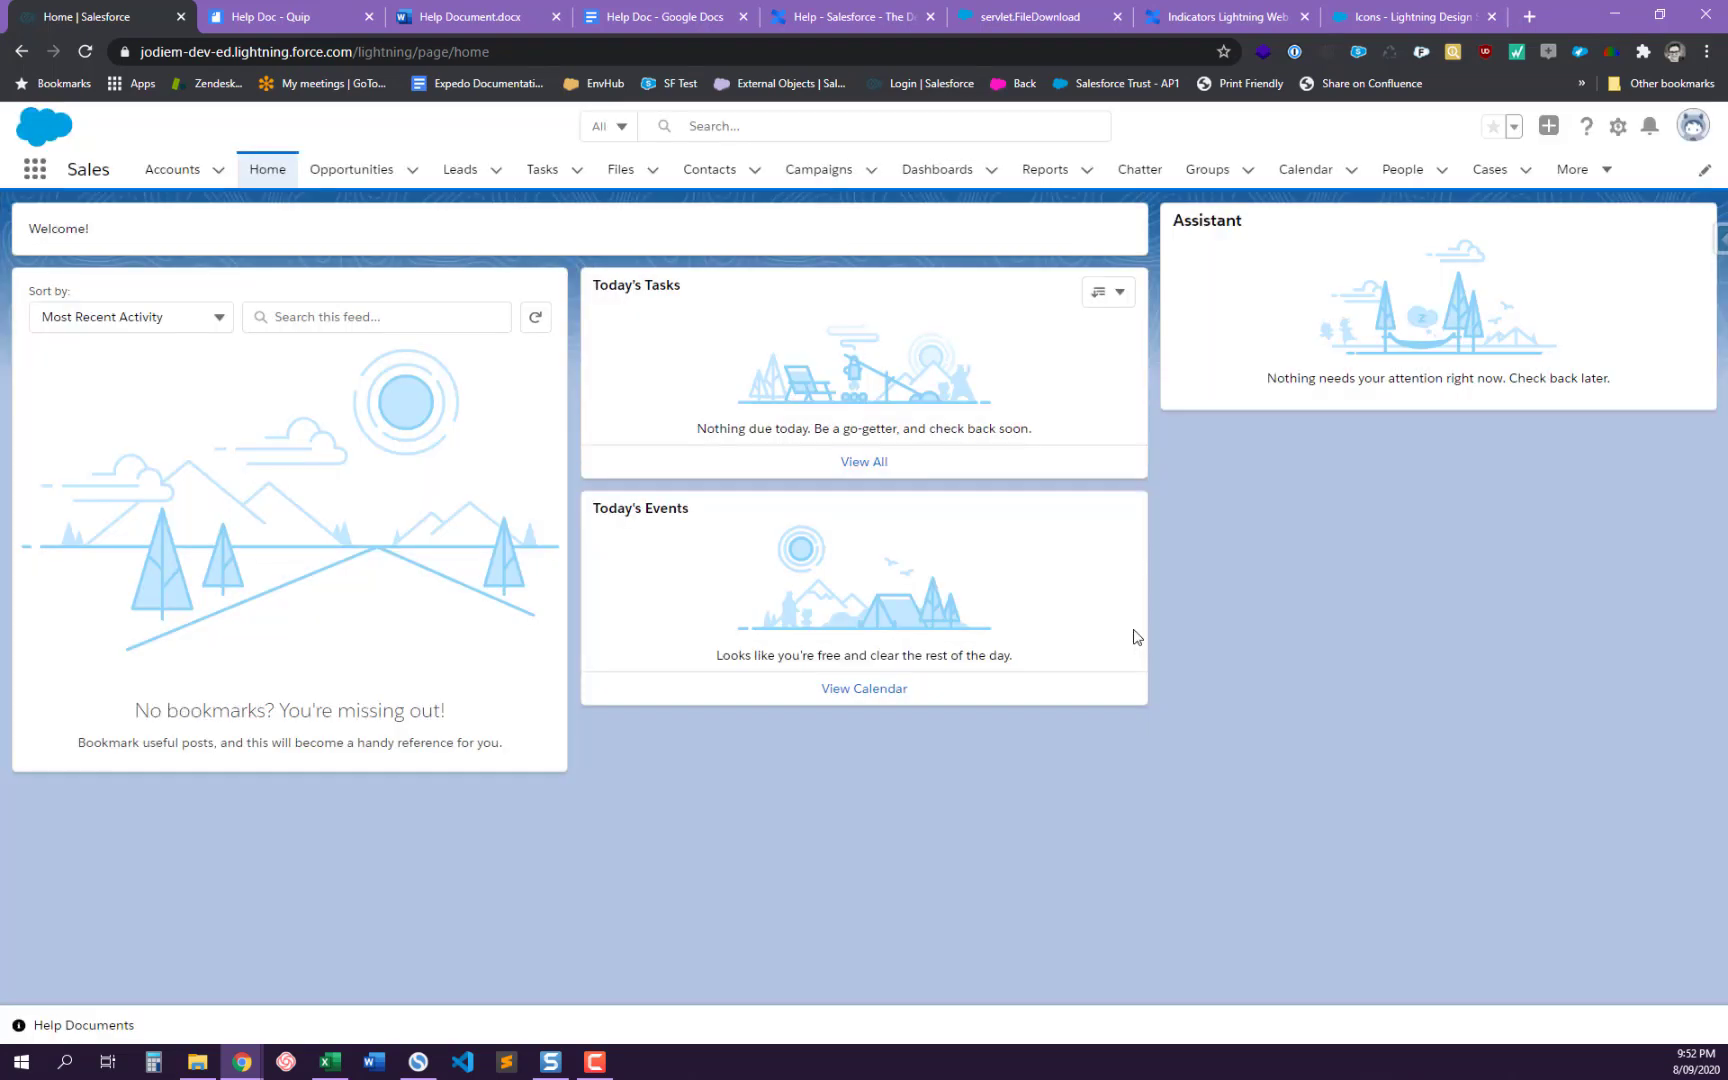
{"action": "left_click", "coordinate": [222, 170]}
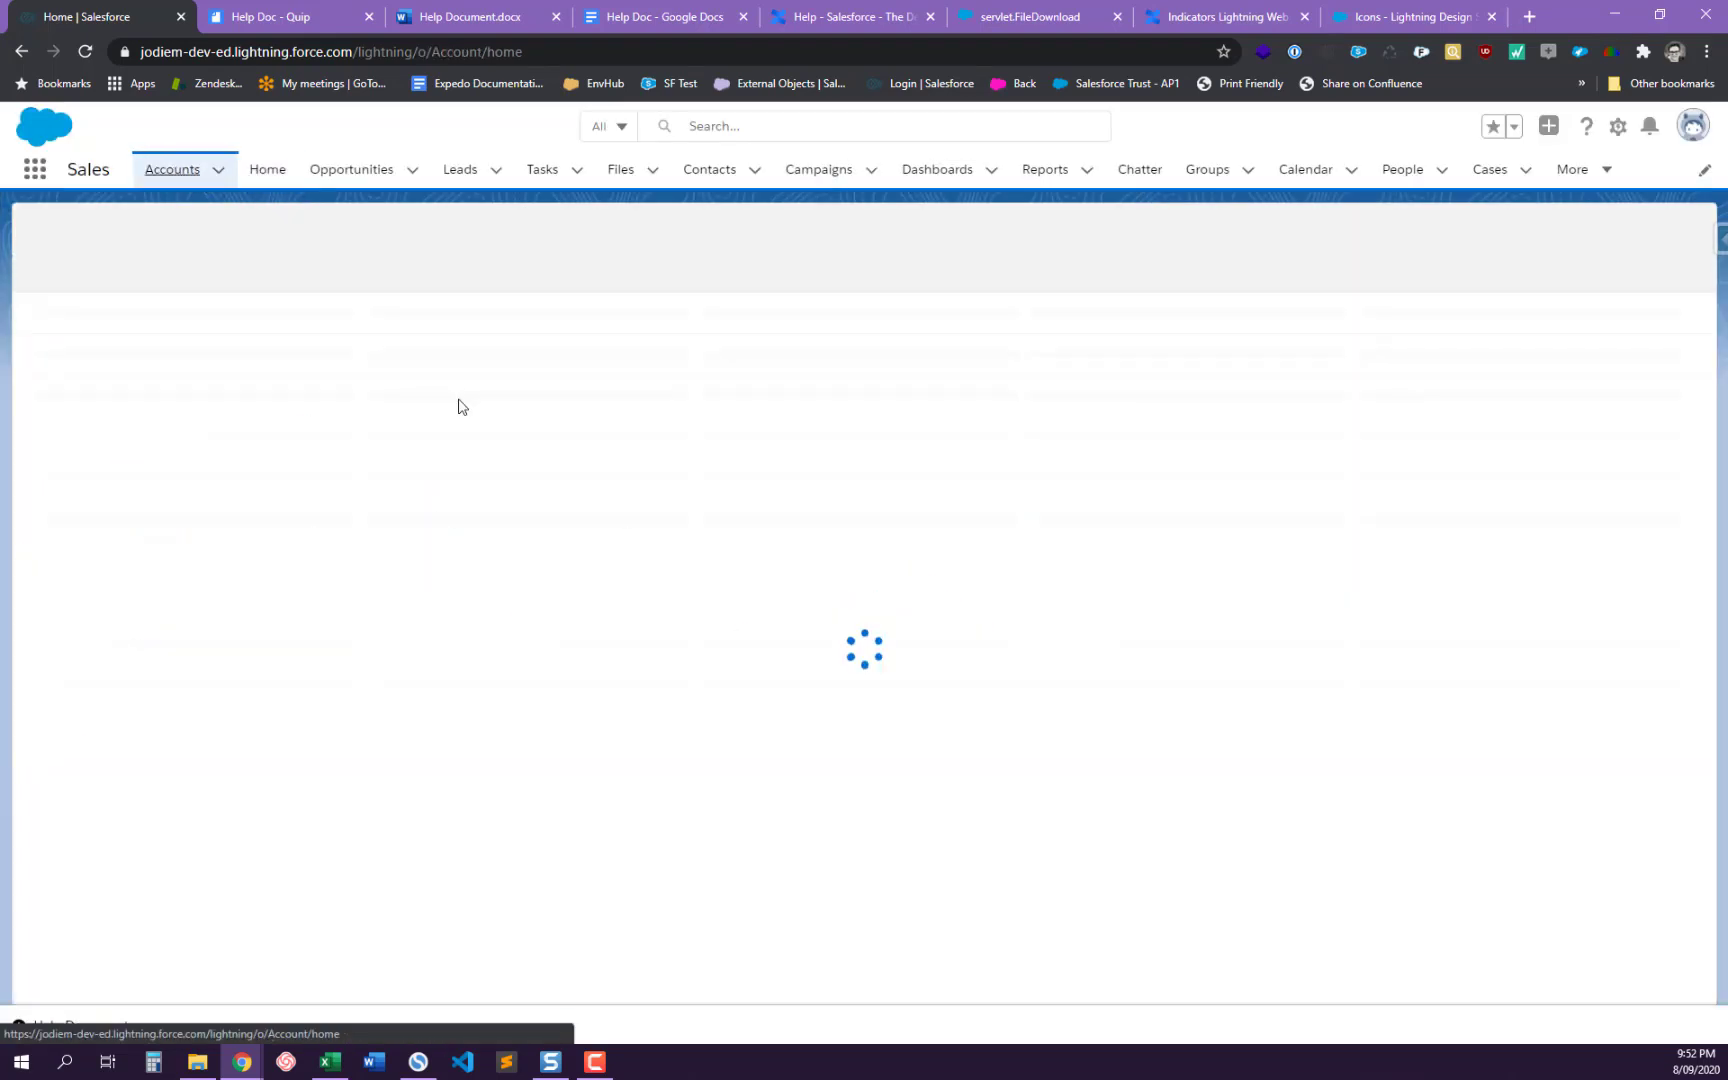
{"action": "left_click", "coordinate": [269, 174]}
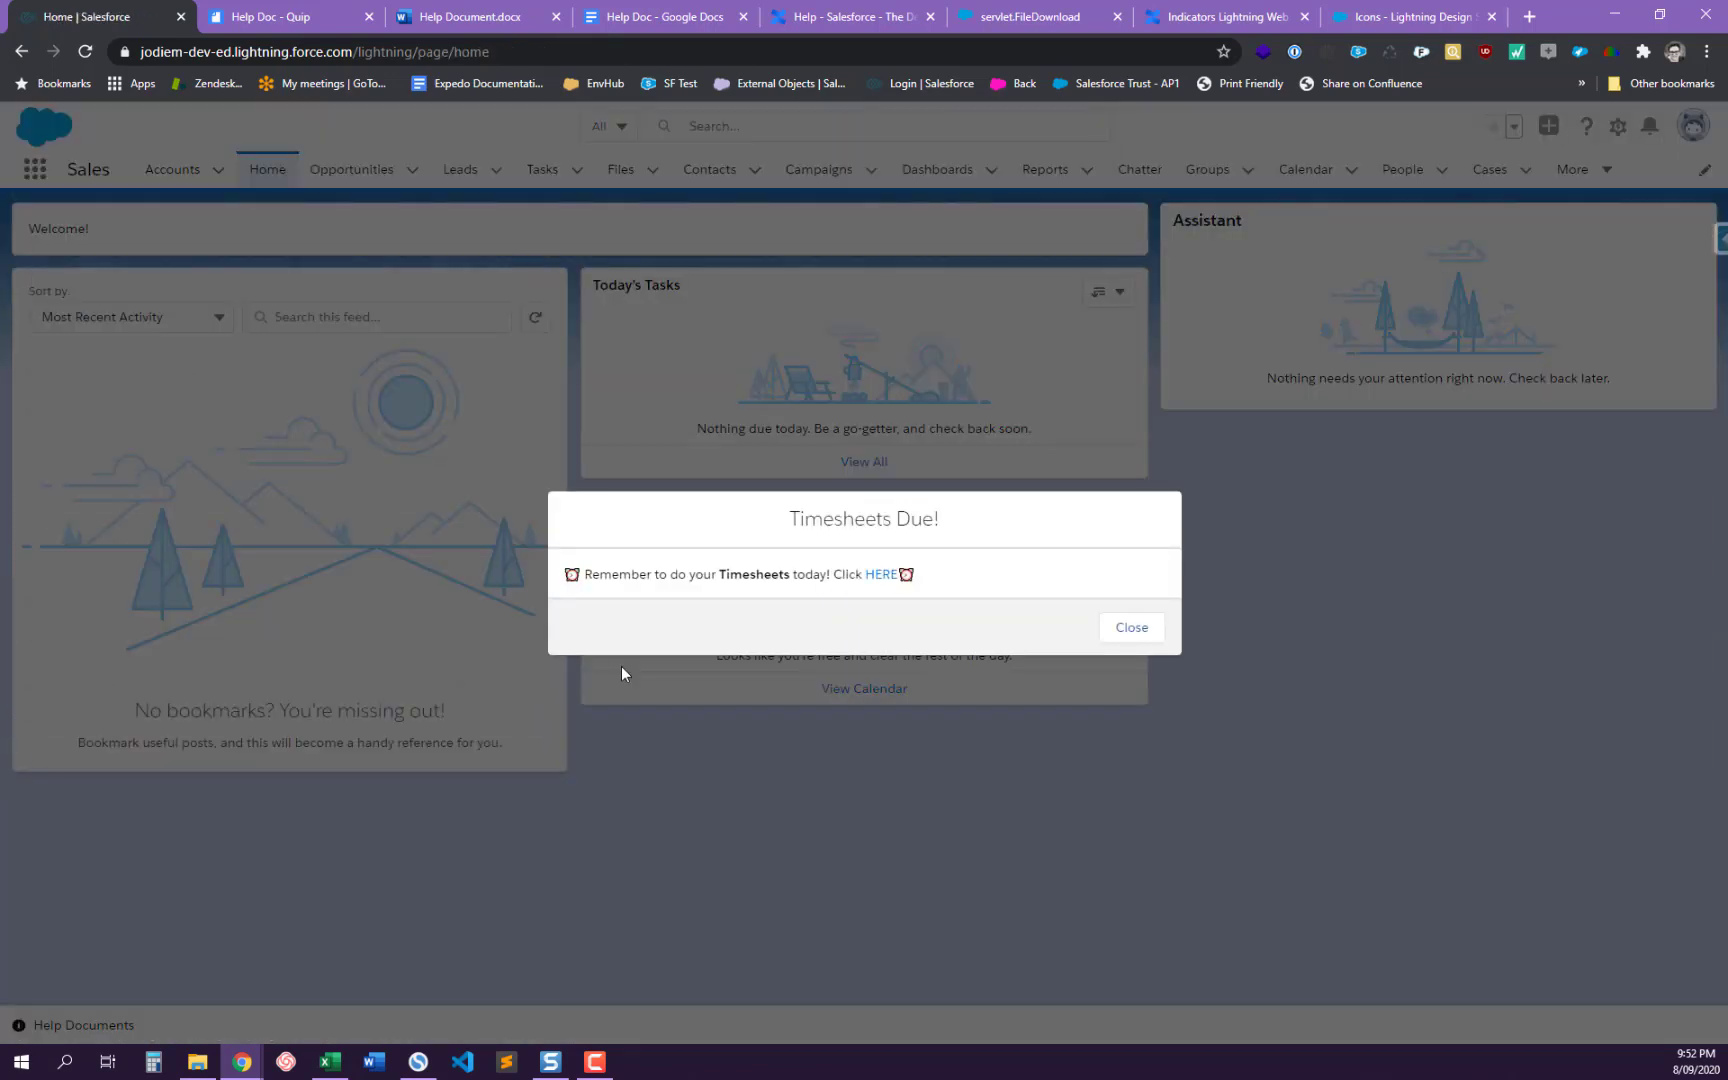
{"action": "left_click", "coordinate": [1140, 630]}
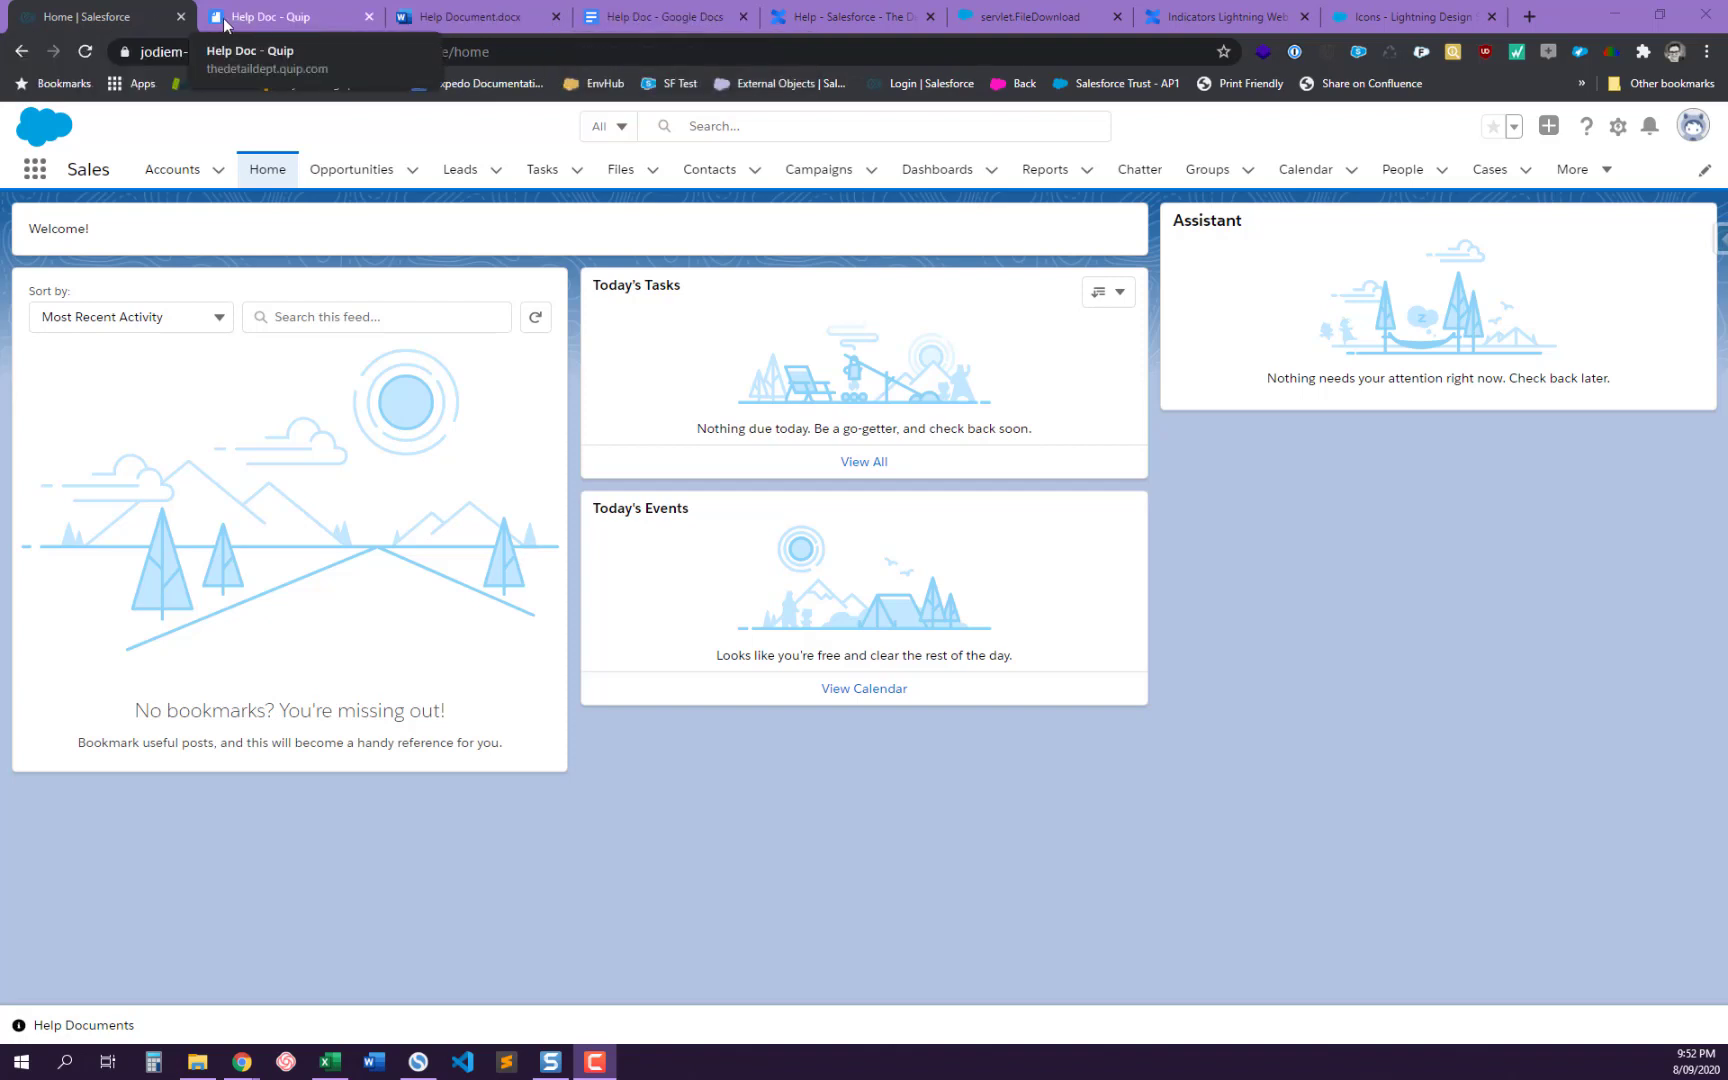
- Open the Help Documents utility with its Google Doc, Word Doc and Quip Doc links
{"action": "left_click", "coordinate": [57, 1030]}
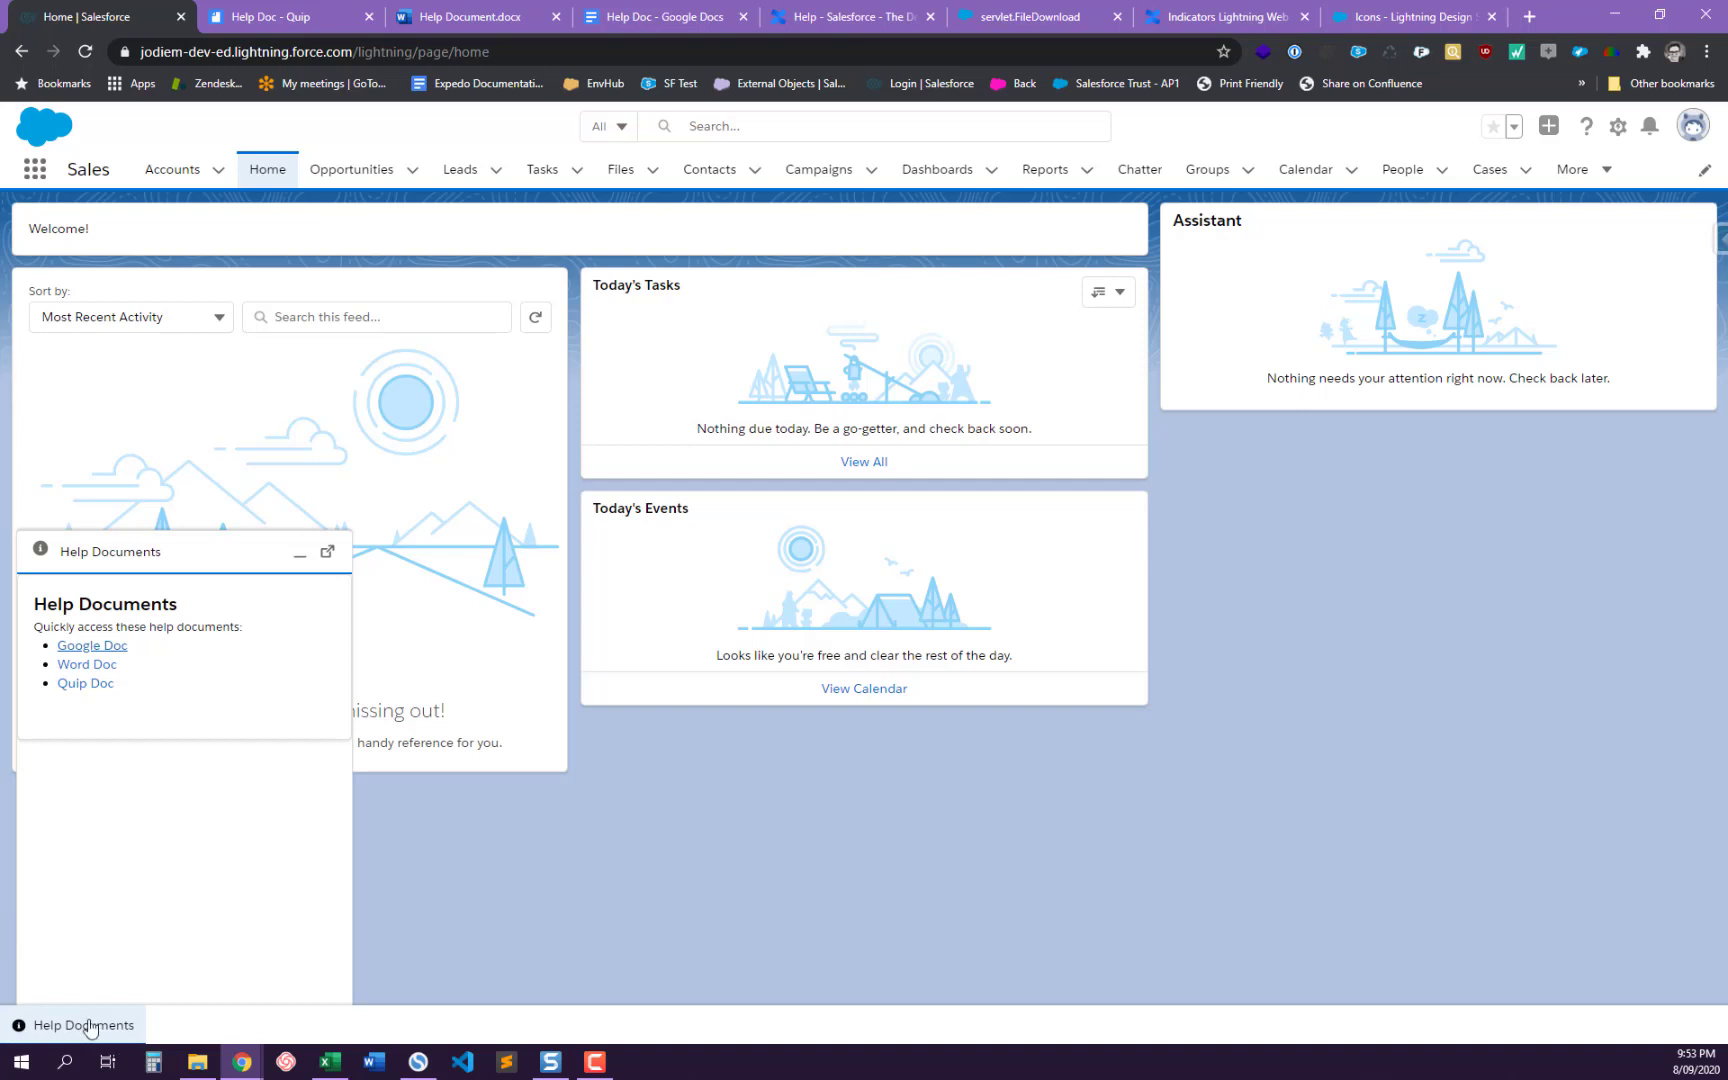
- Pop the Help Documents utility out into its own window, move it around over the Home page, and close it
{"action": "left_click", "coordinate": [327, 551]}
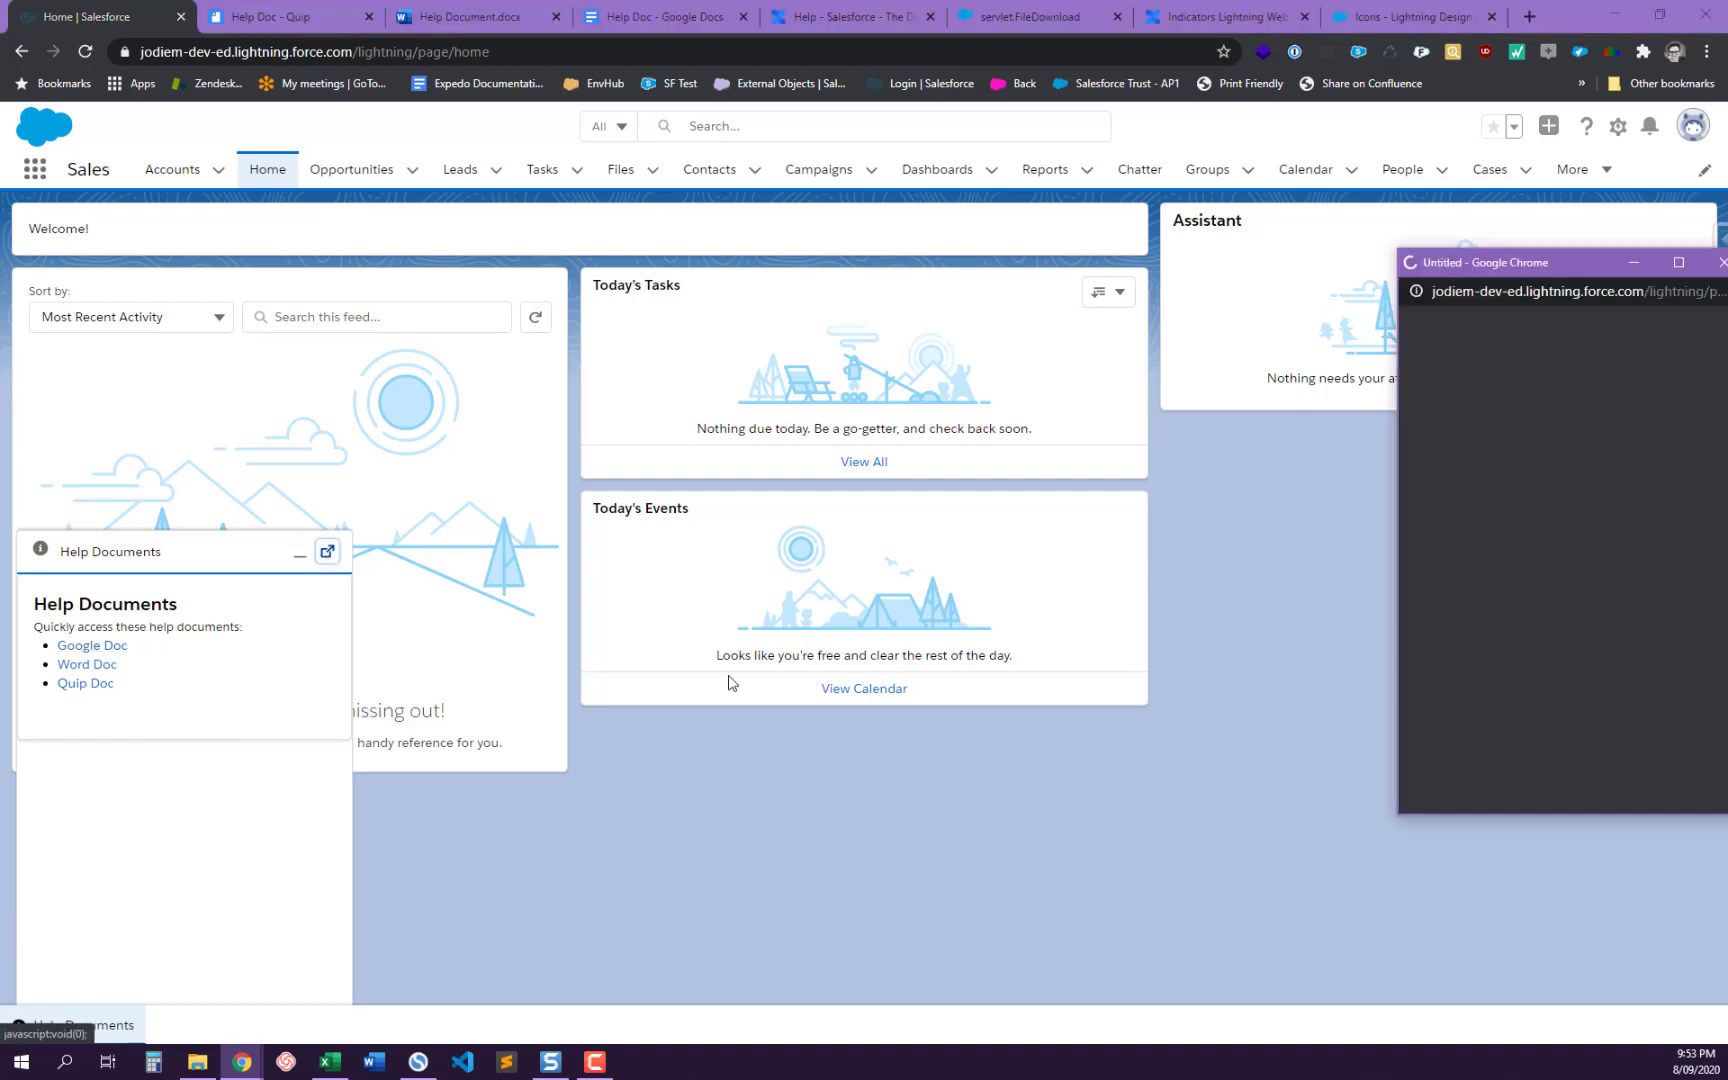
{"action": "left_click_drag", "start_coordinate": [1573, 272], "coordinate": [987, 281]}
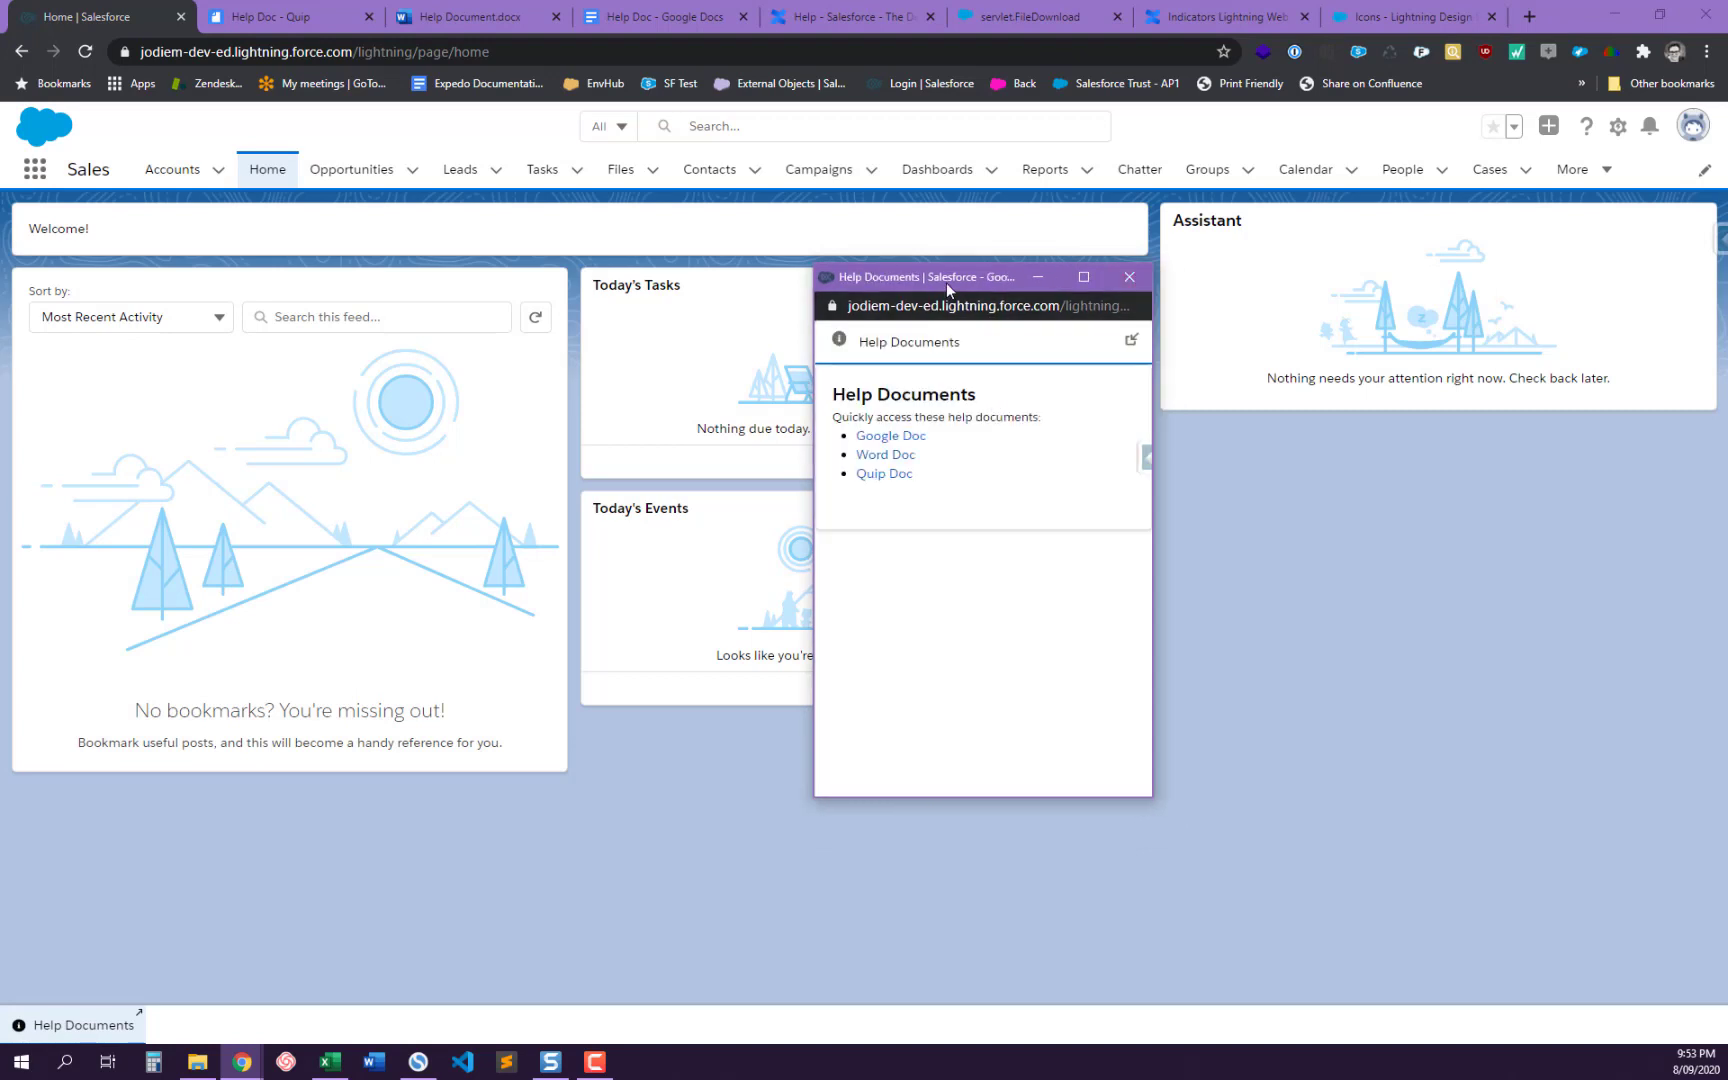
{"action": "left_click_drag", "start_coordinate": [946, 280], "coordinate": [661, 396]}
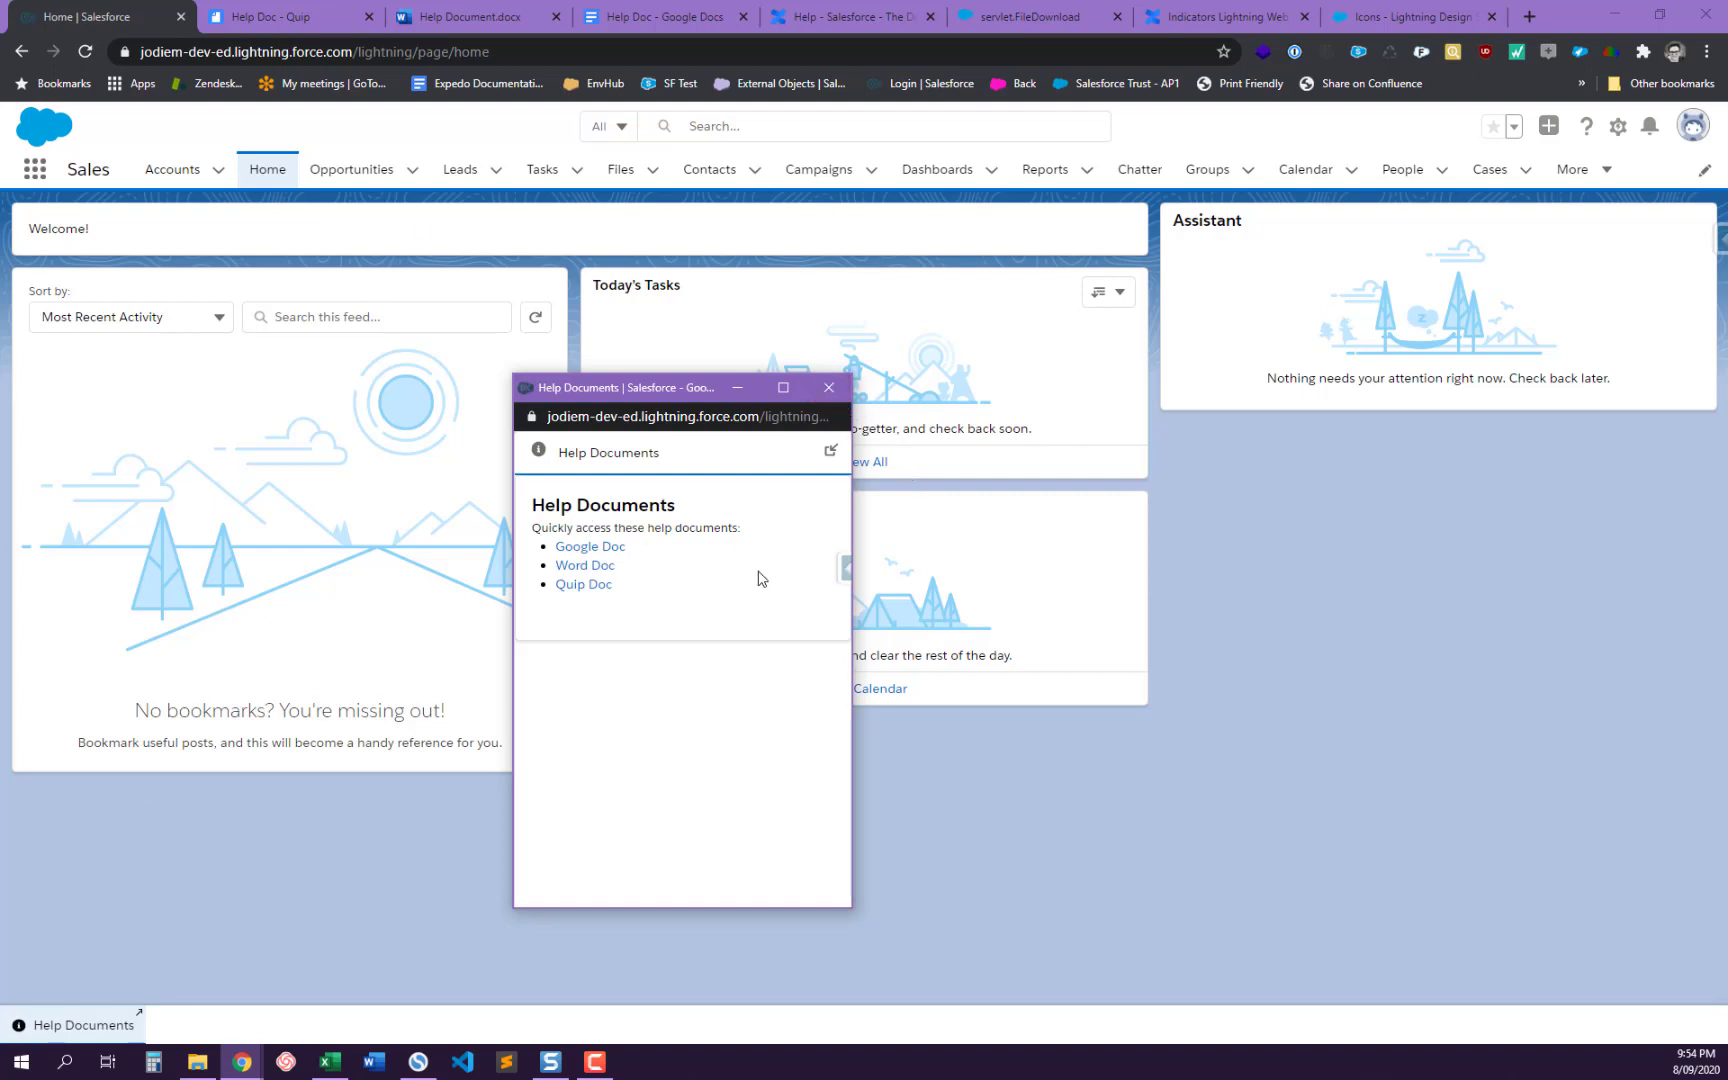
{"action": "left_click", "coordinate": [832, 389]}
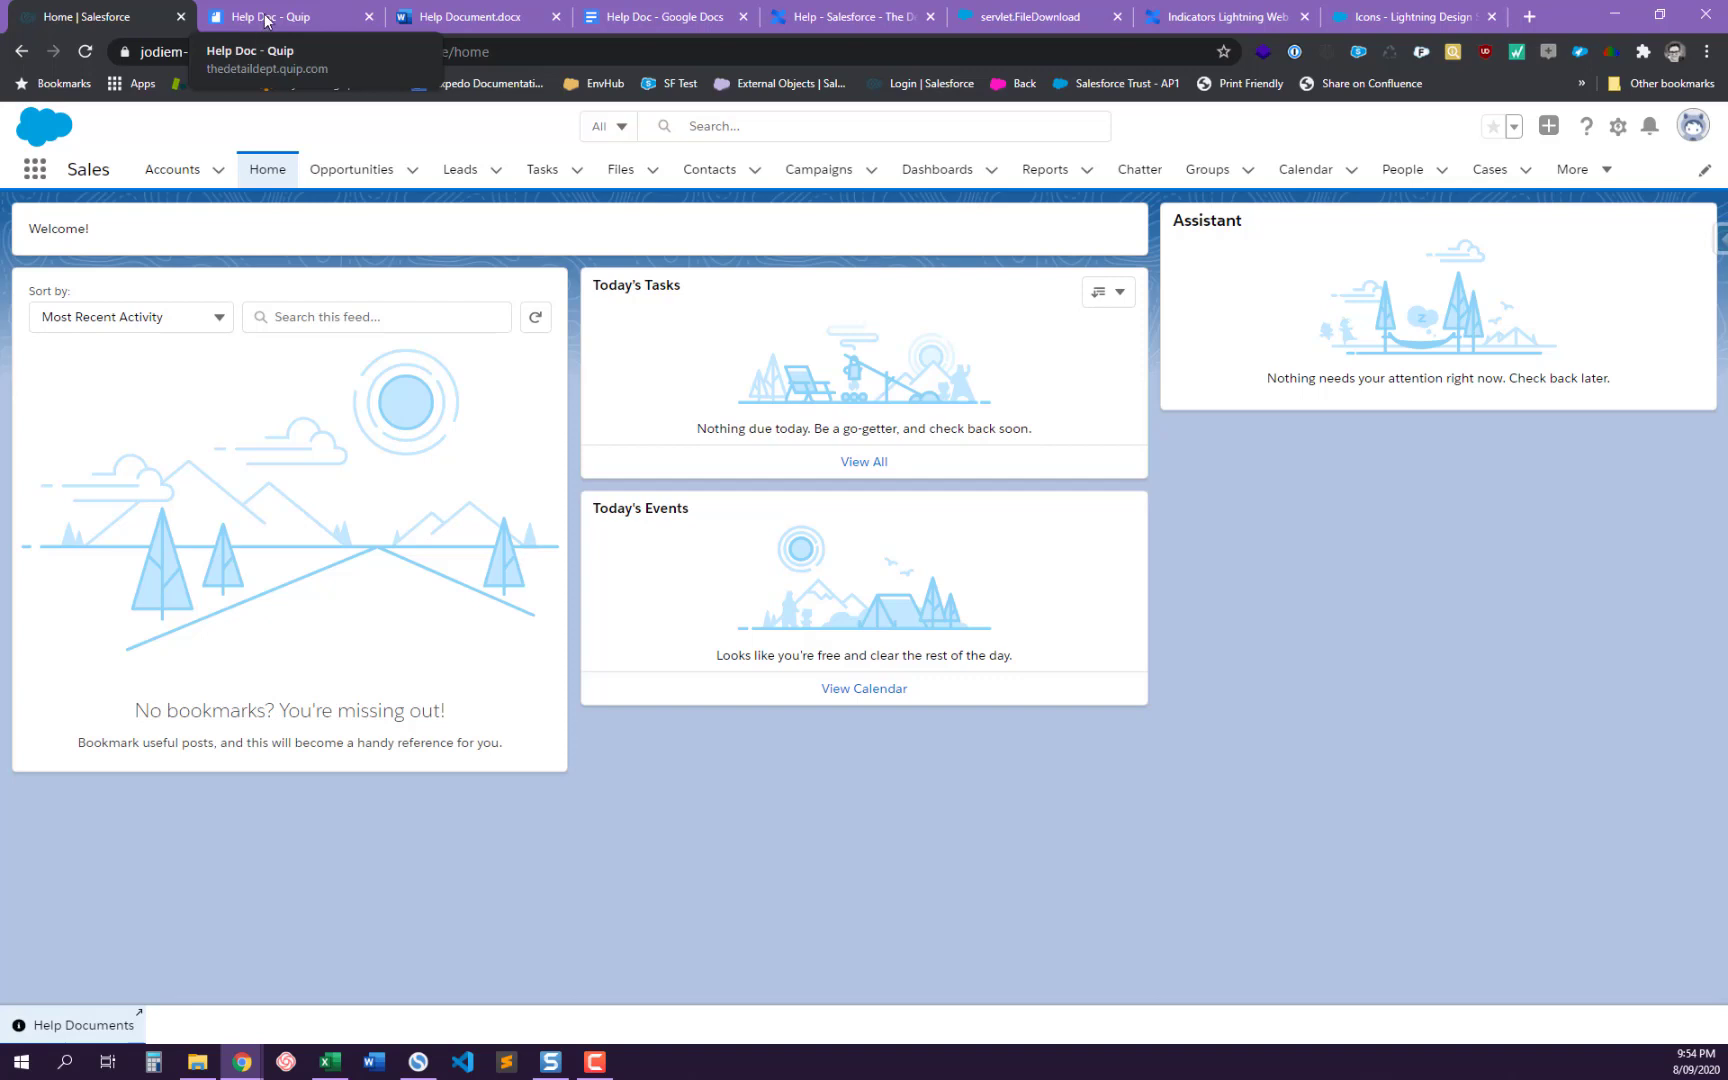
- Highlight "Specify up to 30 resources" in the Winter '21 release notes, and view the Help & Training menu on the Home page
{"action": "left_click", "coordinate": [1590, 134]}
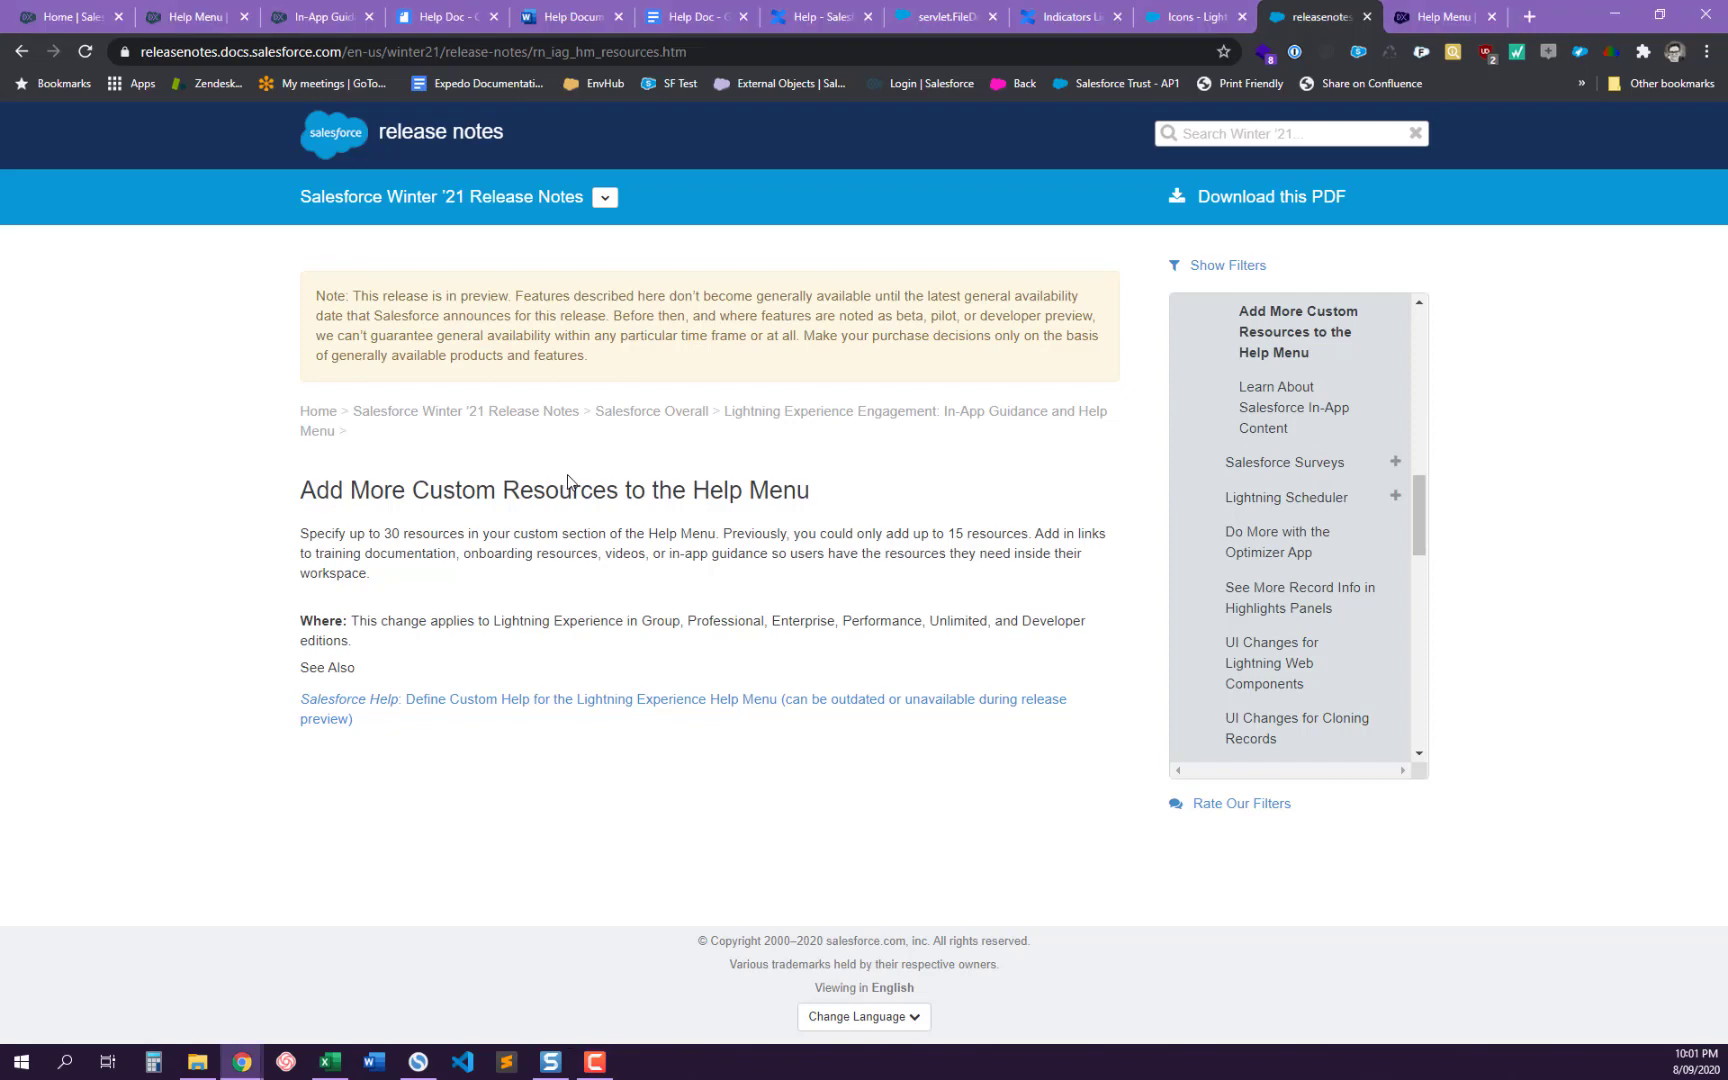
{"action": "left_click_drag", "start_coordinate": [301, 535], "coordinate": [405, 548]}
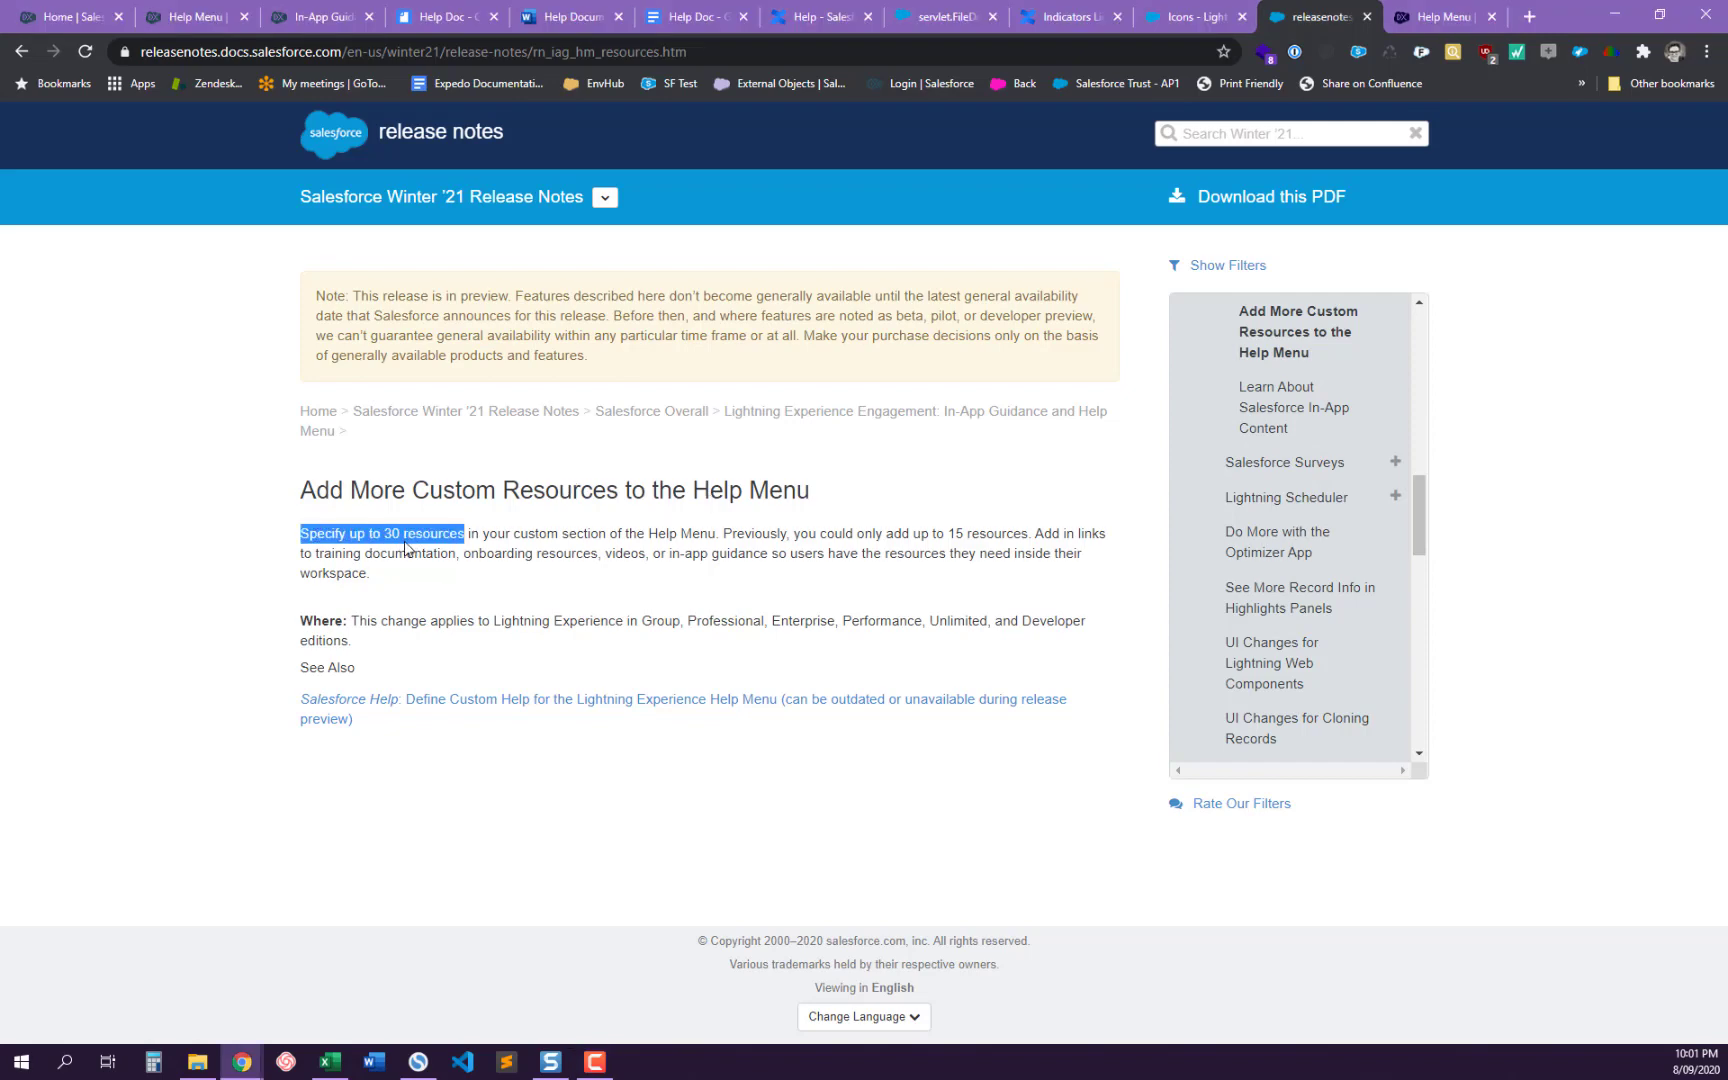
{"action": "left_click", "coordinate": [183, 15]}
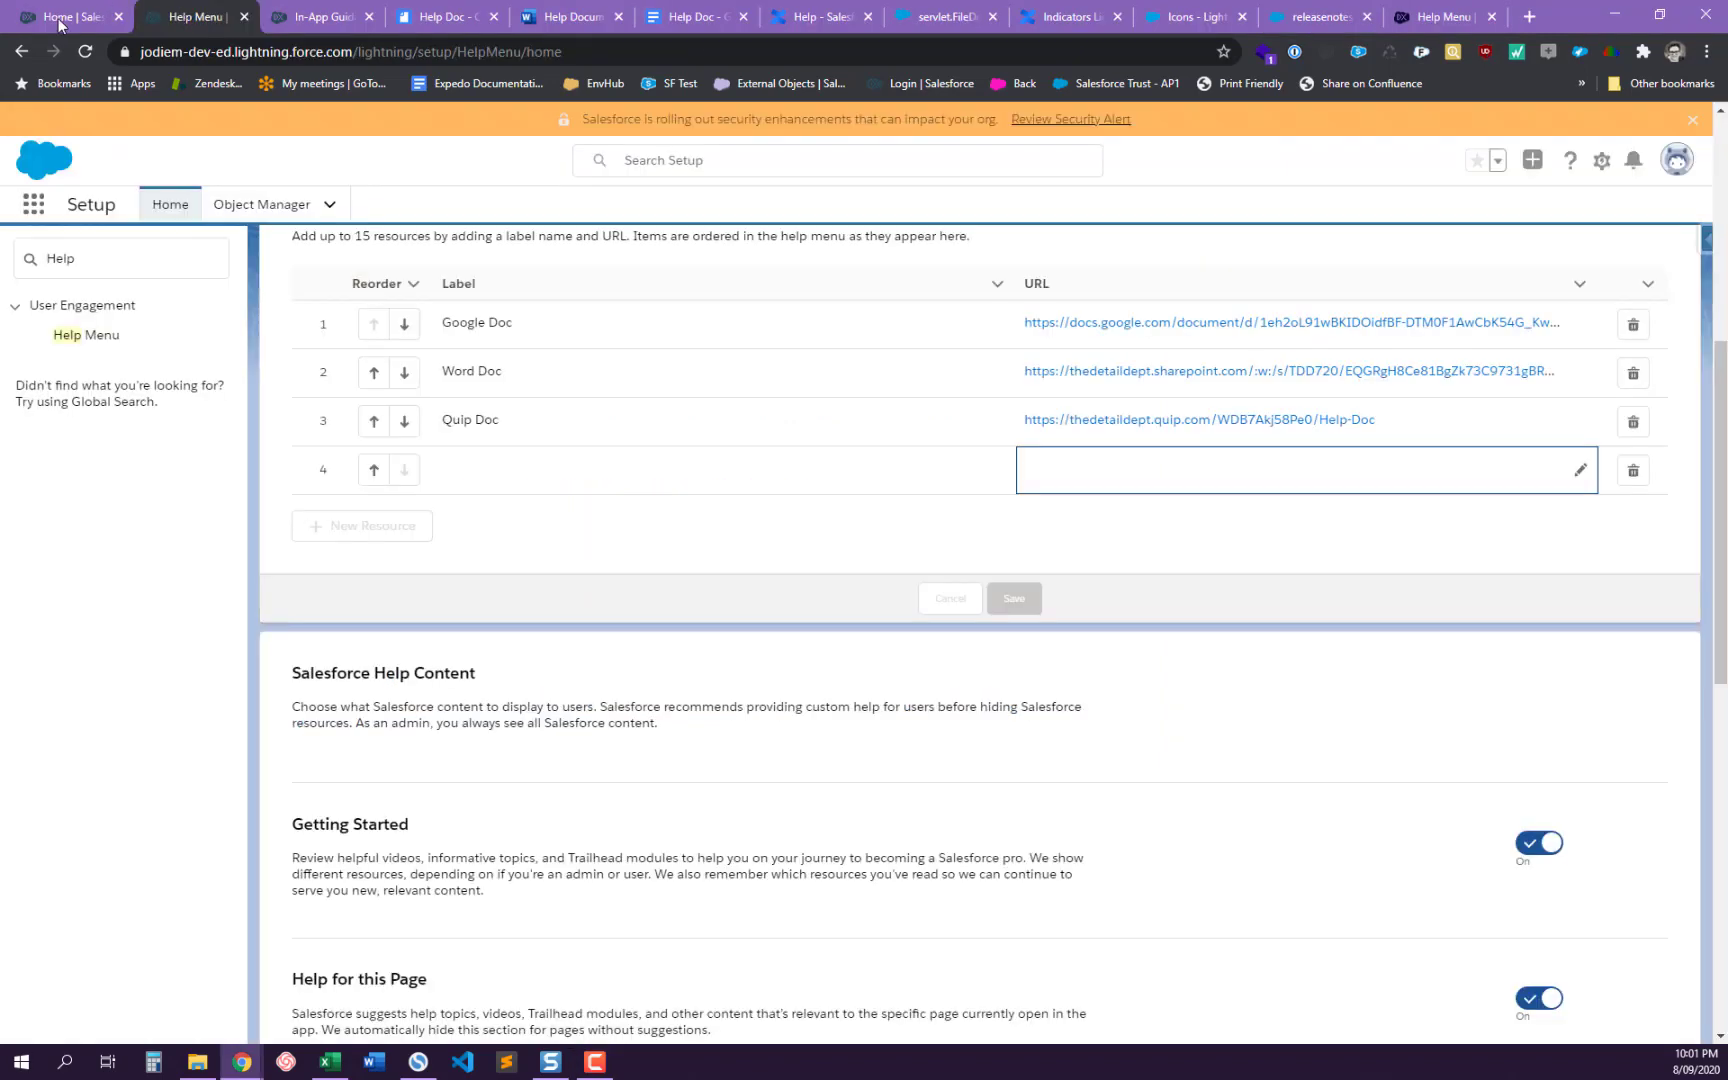
{"action": "left_click", "coordinate": [56, 20]}
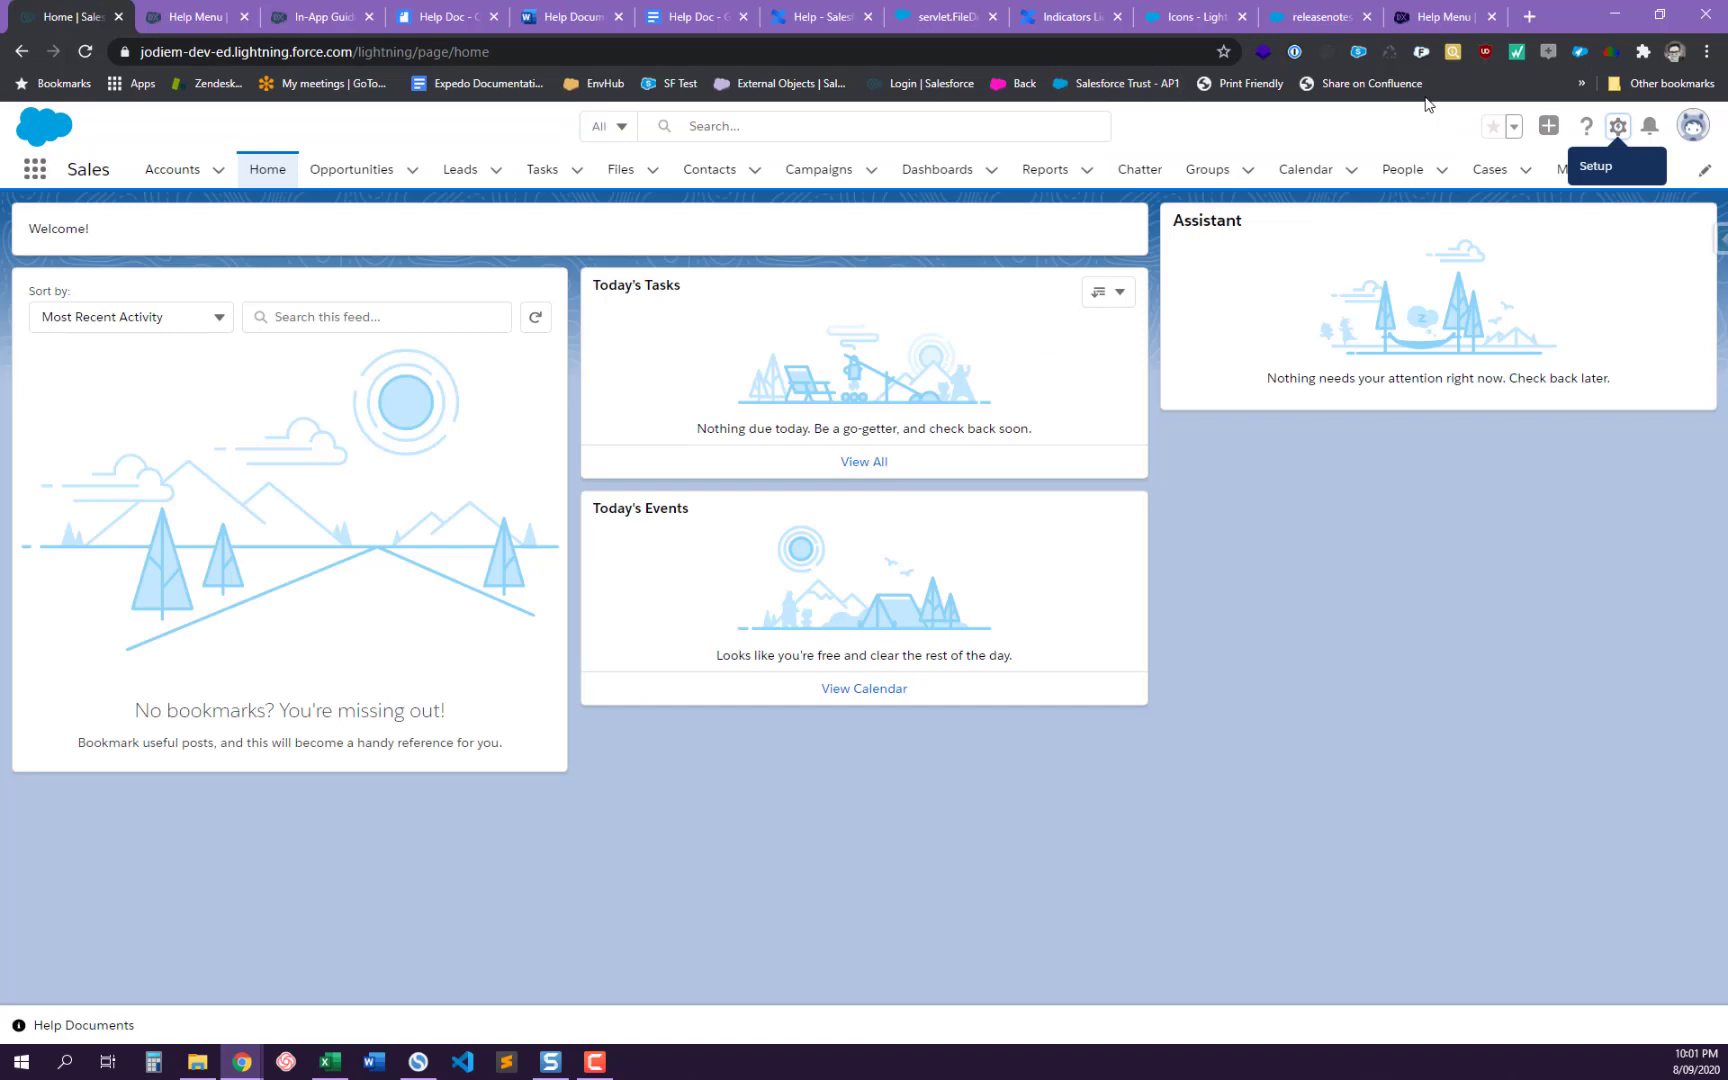
{"action": "left_click", "coordinate": [1586, 125]}
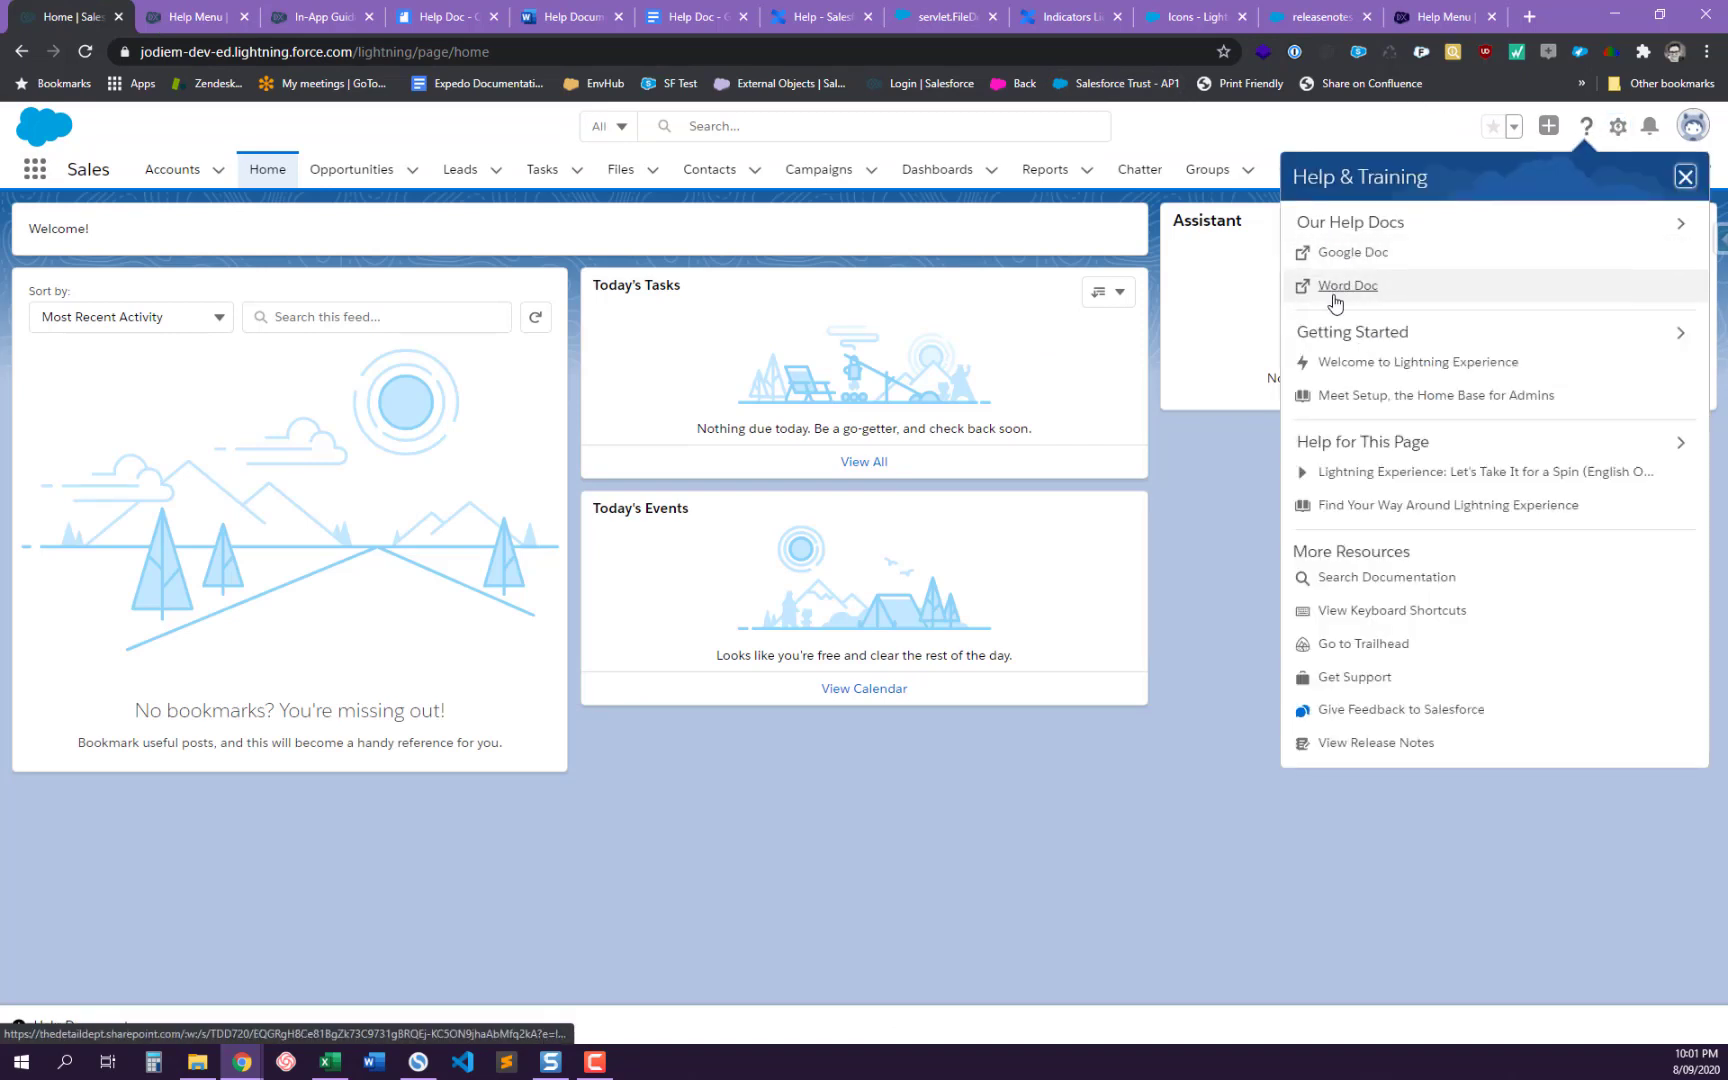
- Compare the Help Menu setup resources with the release note, highlighting its mention of in-app guidance
{"action": "left_click", "coordinate": [183, 15]}
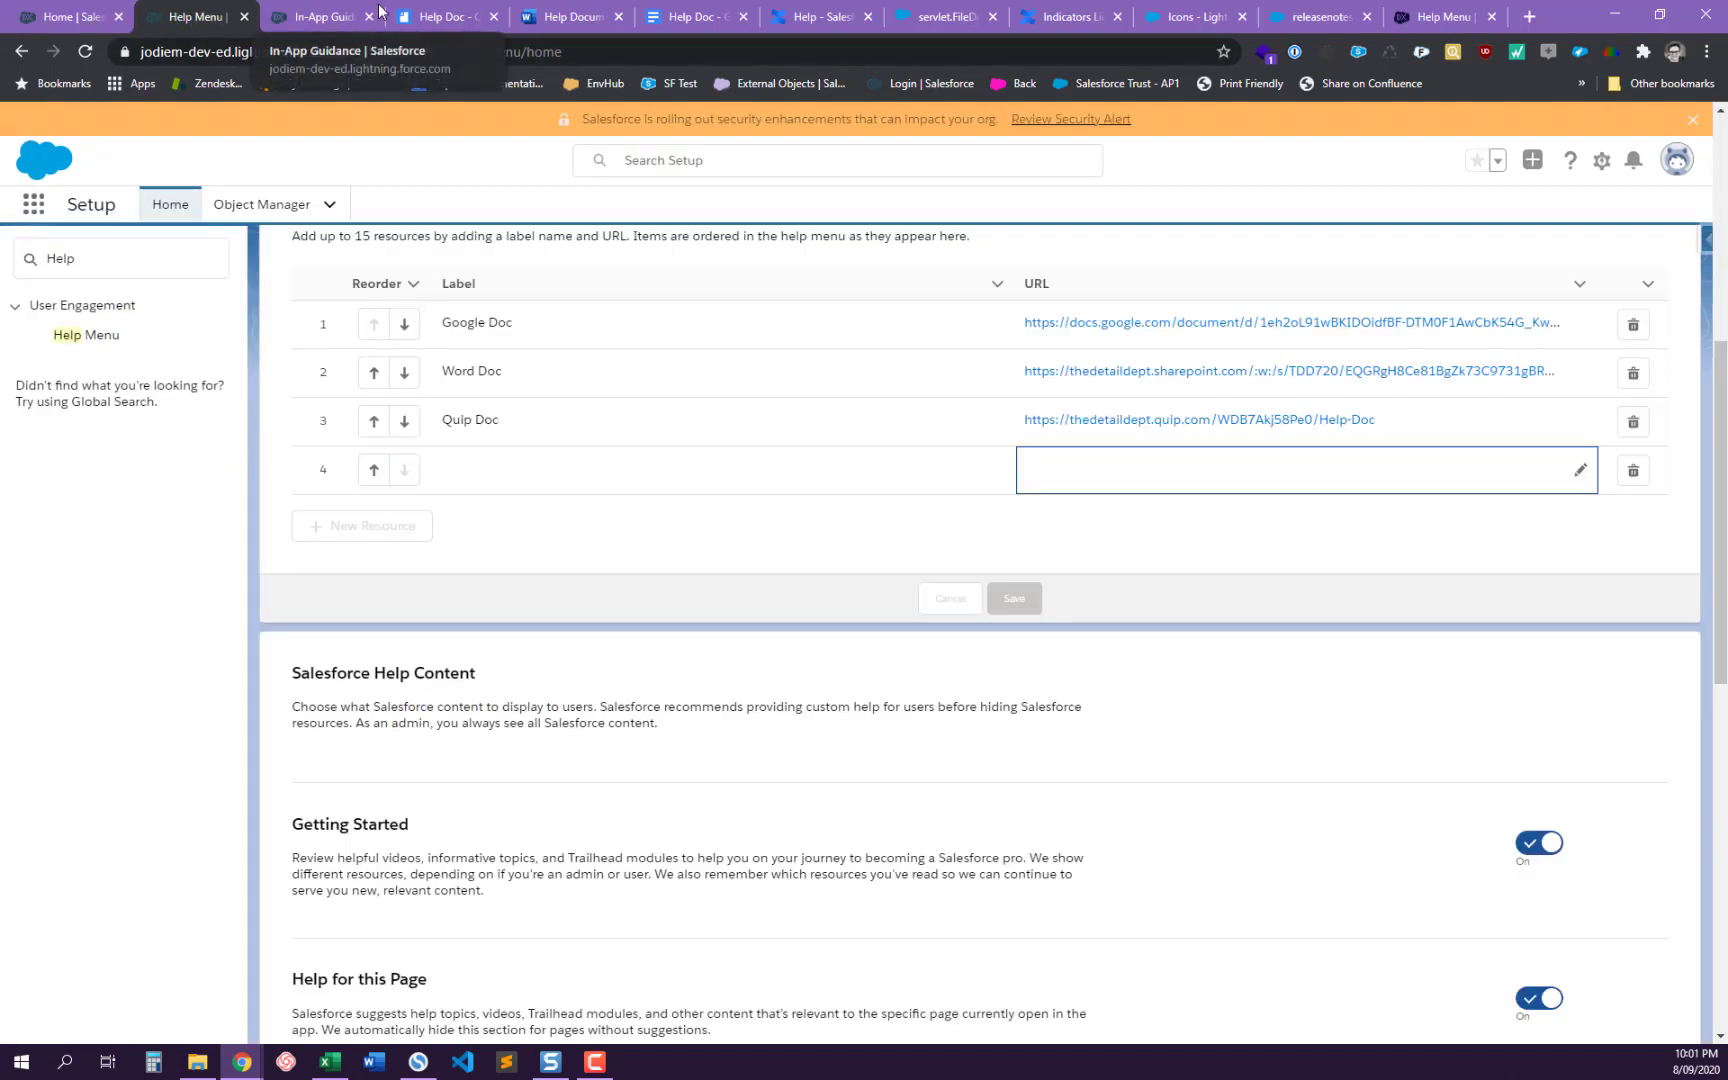
{"action": "left_click", "coordinate": [1287, 19]}
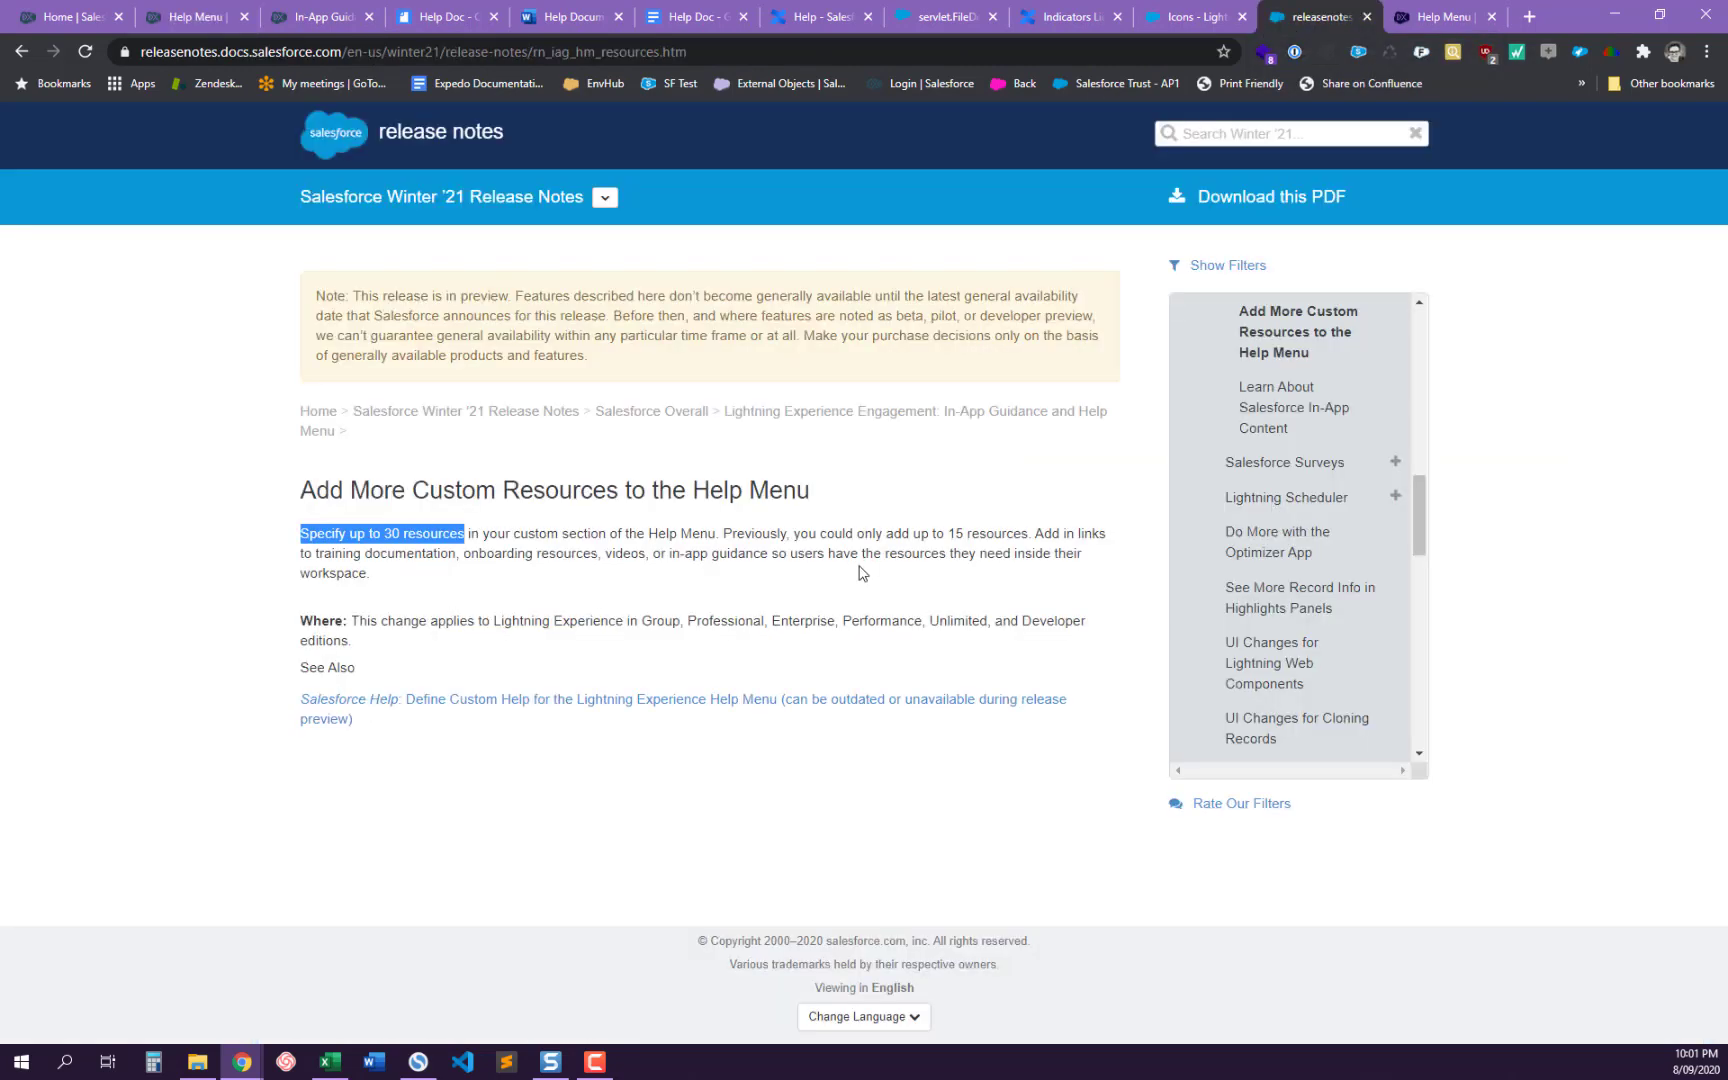
{"action": "left_click_drag", "start_coordinate": [652, 555], "coordinate": [834, 555]}
{"action": "left_click", "coordinate": [191, 28]}
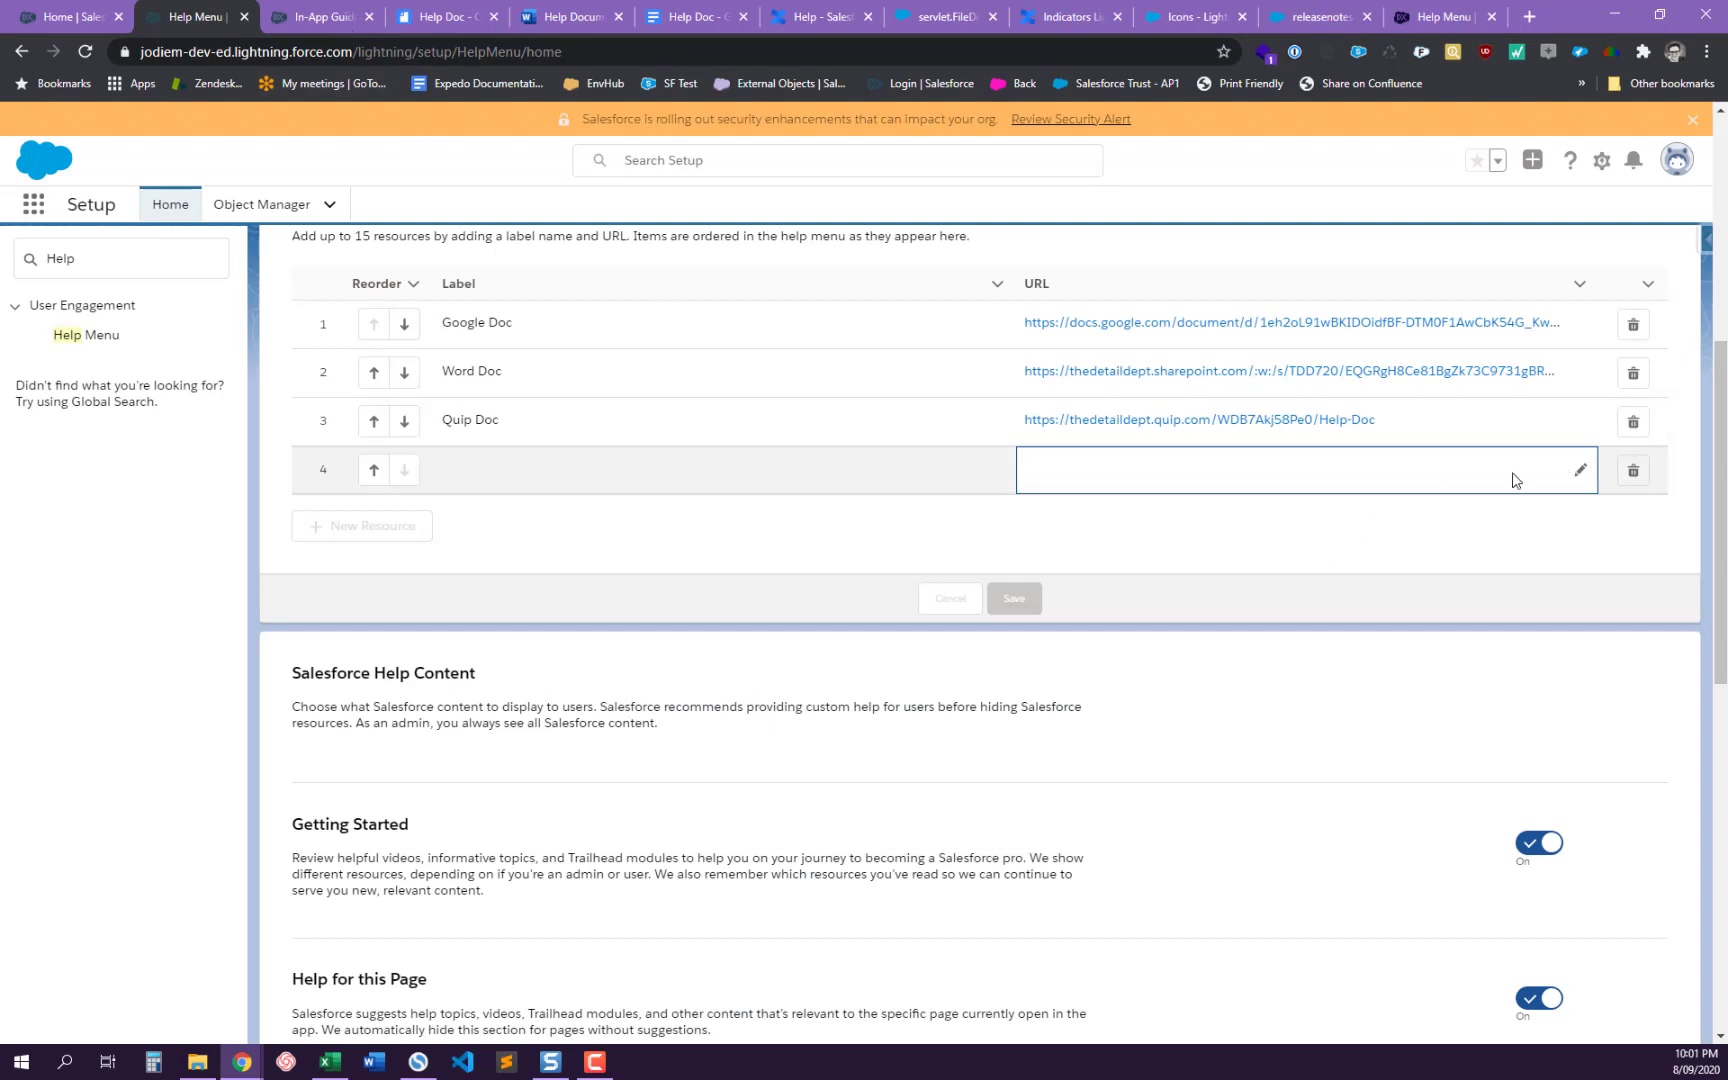
- Look over the ABM docked prompt and its available actions in In-App Guidance setup
{"action": "left_click", "coordinate": [330, 18]}
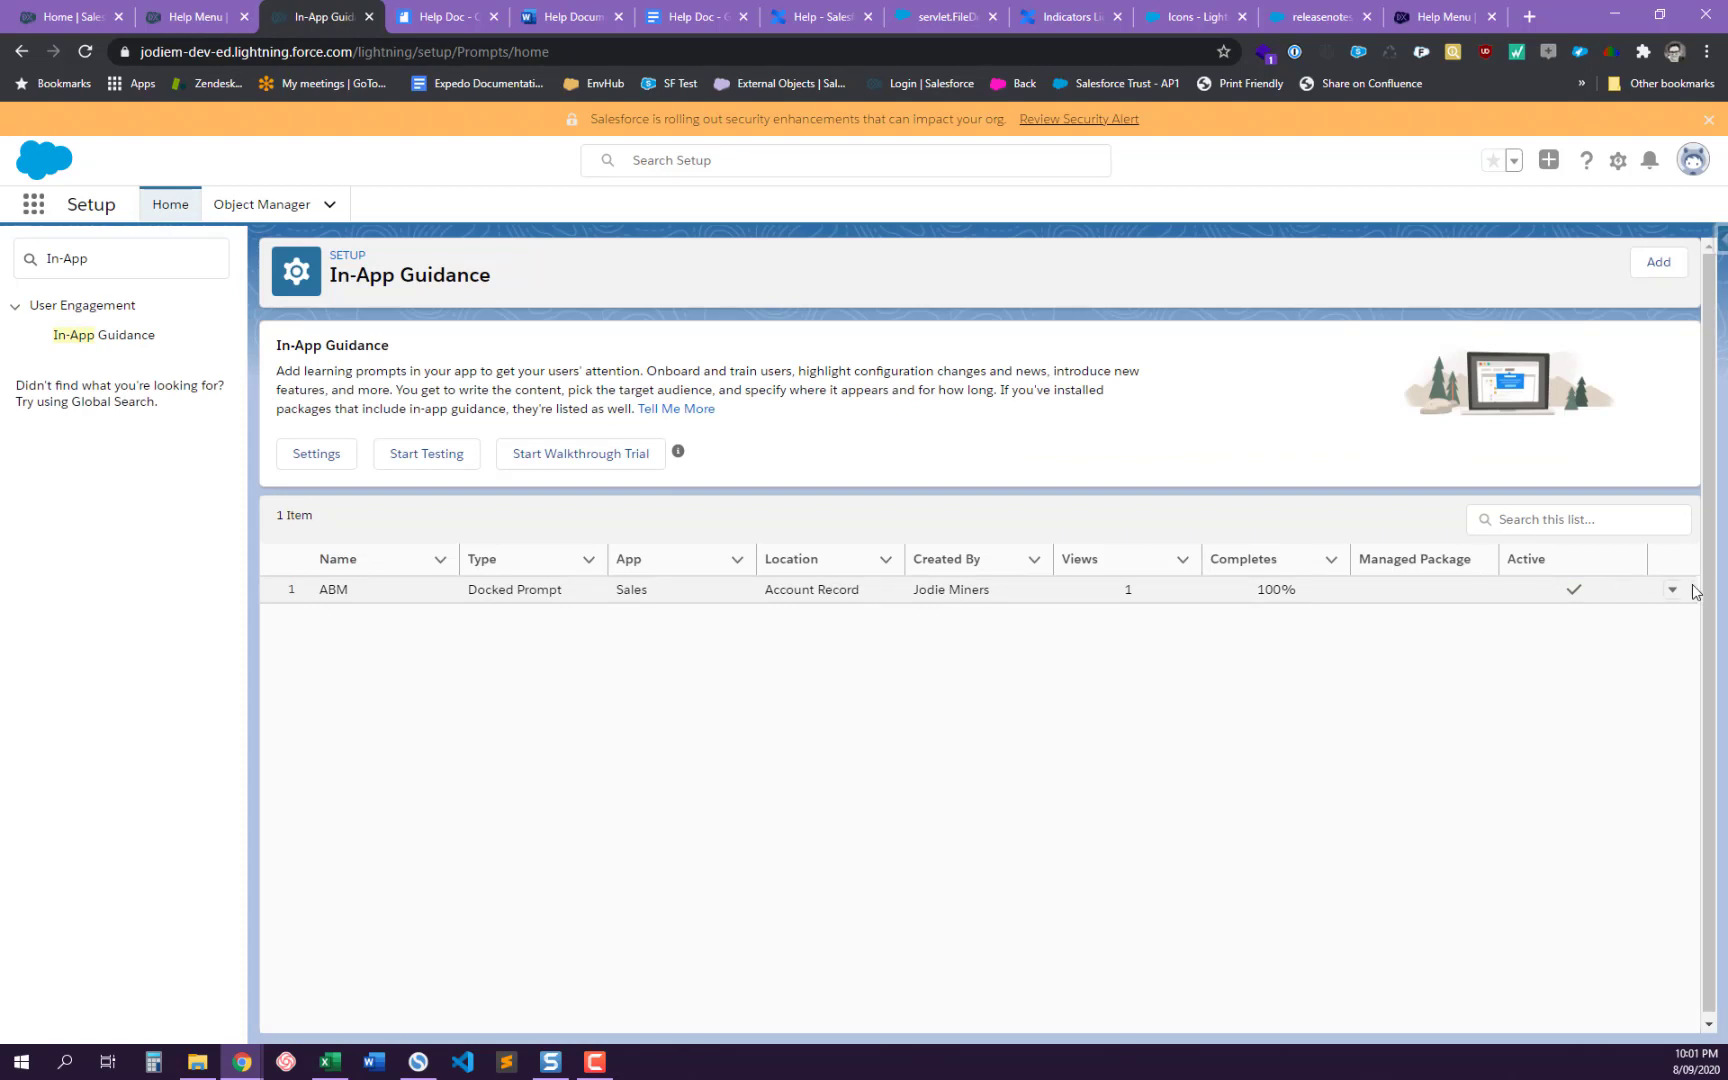
{"action": "left_click", "coordinate": [1673, 591]}
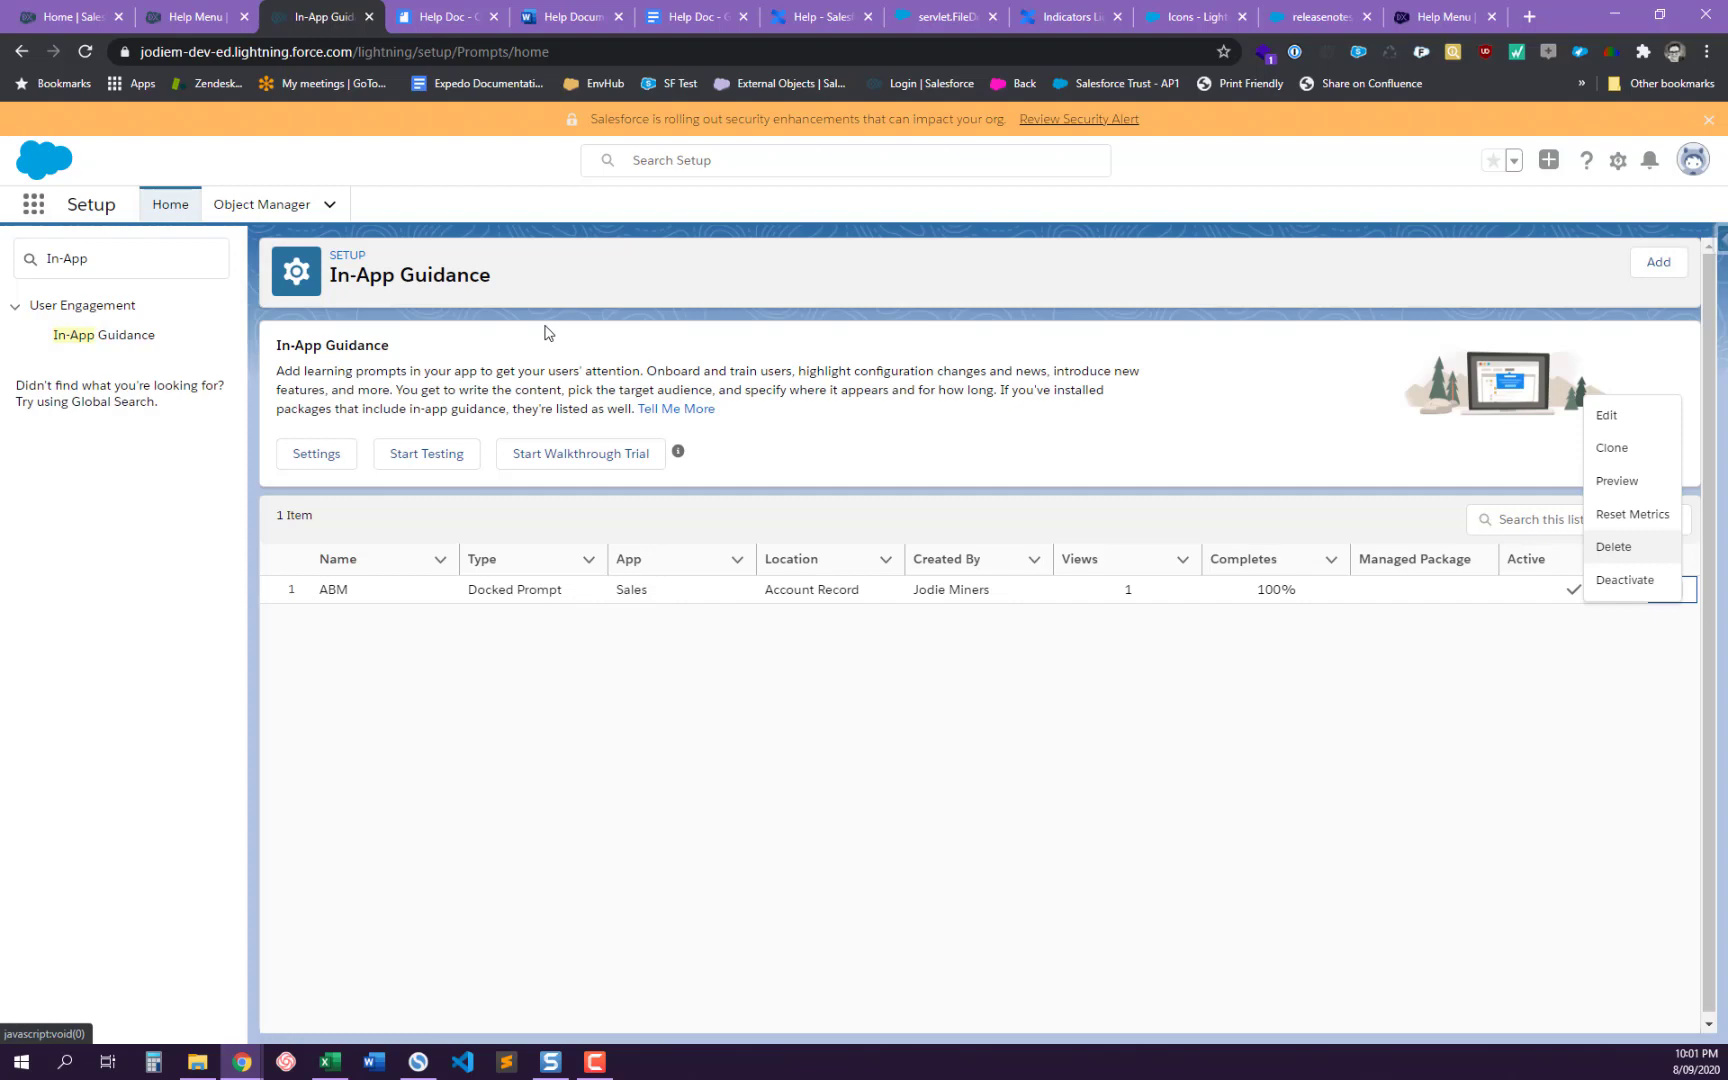
{"action": "left_click", "coordinate": [160, 20]}
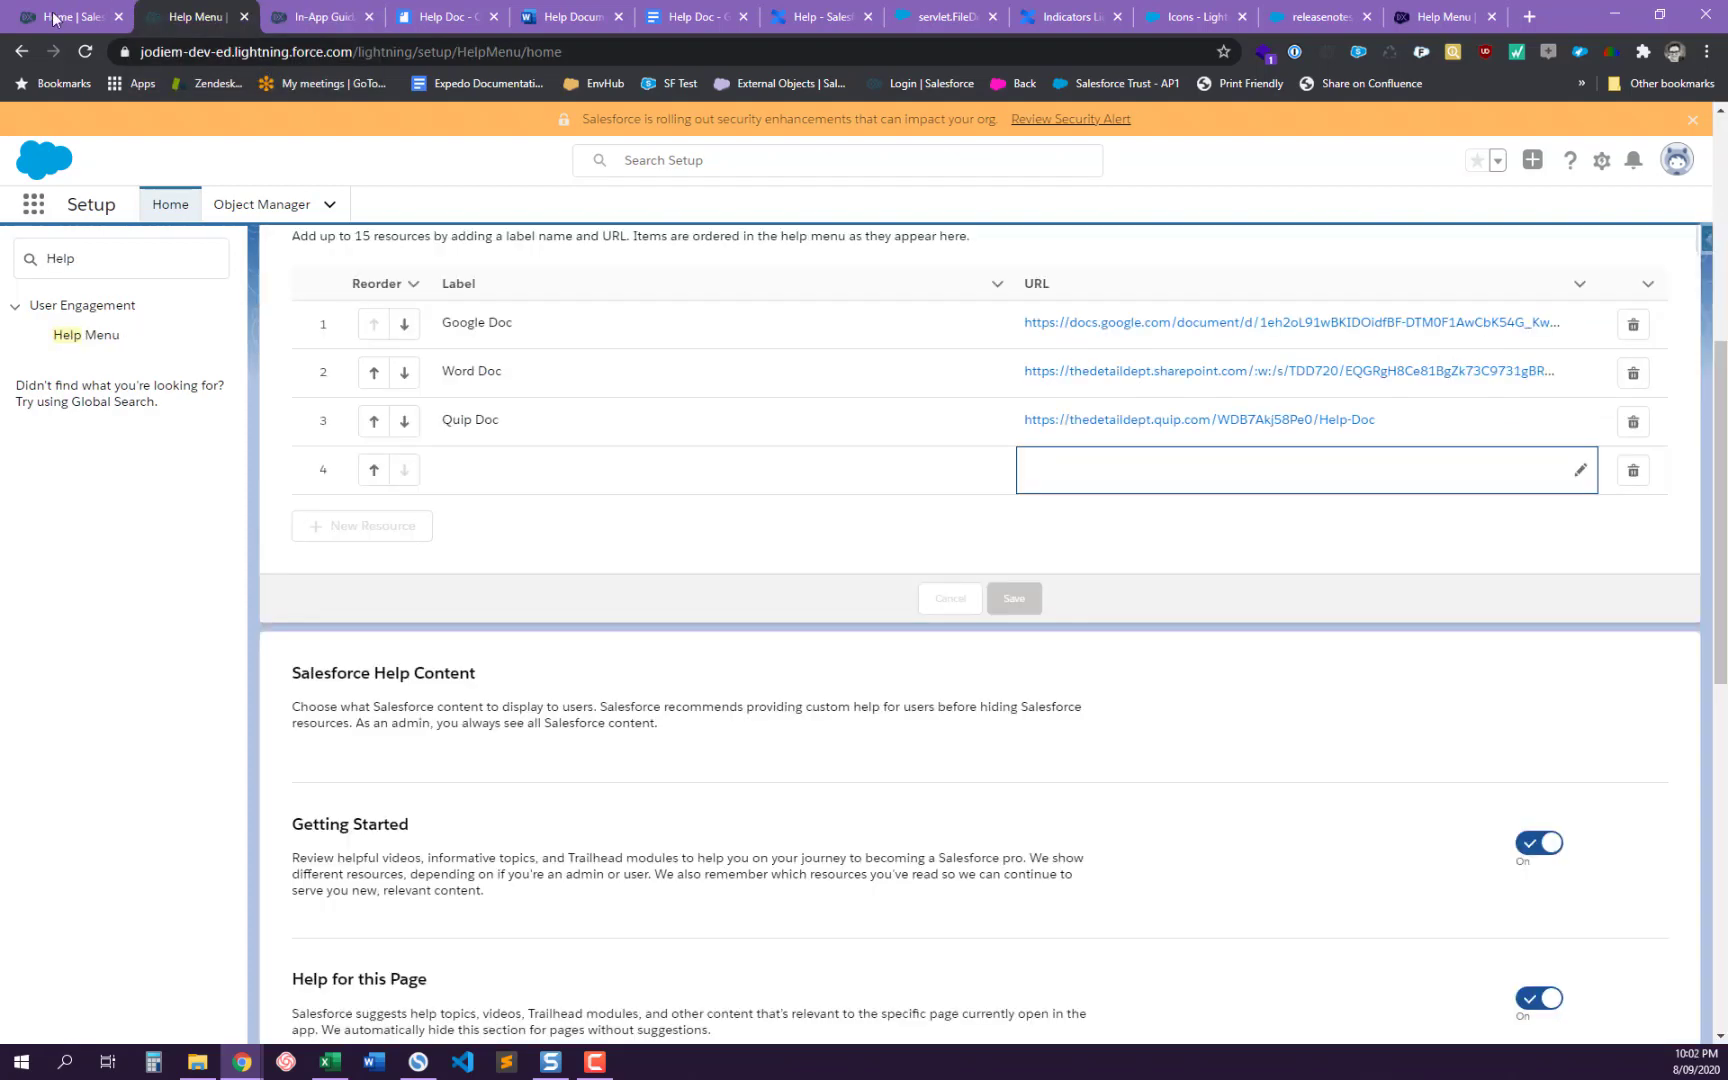
- Open the United Oil & Gas Corp. account record from the Accounts list
{"action": "left_click", "coordinate": [55, 19]}
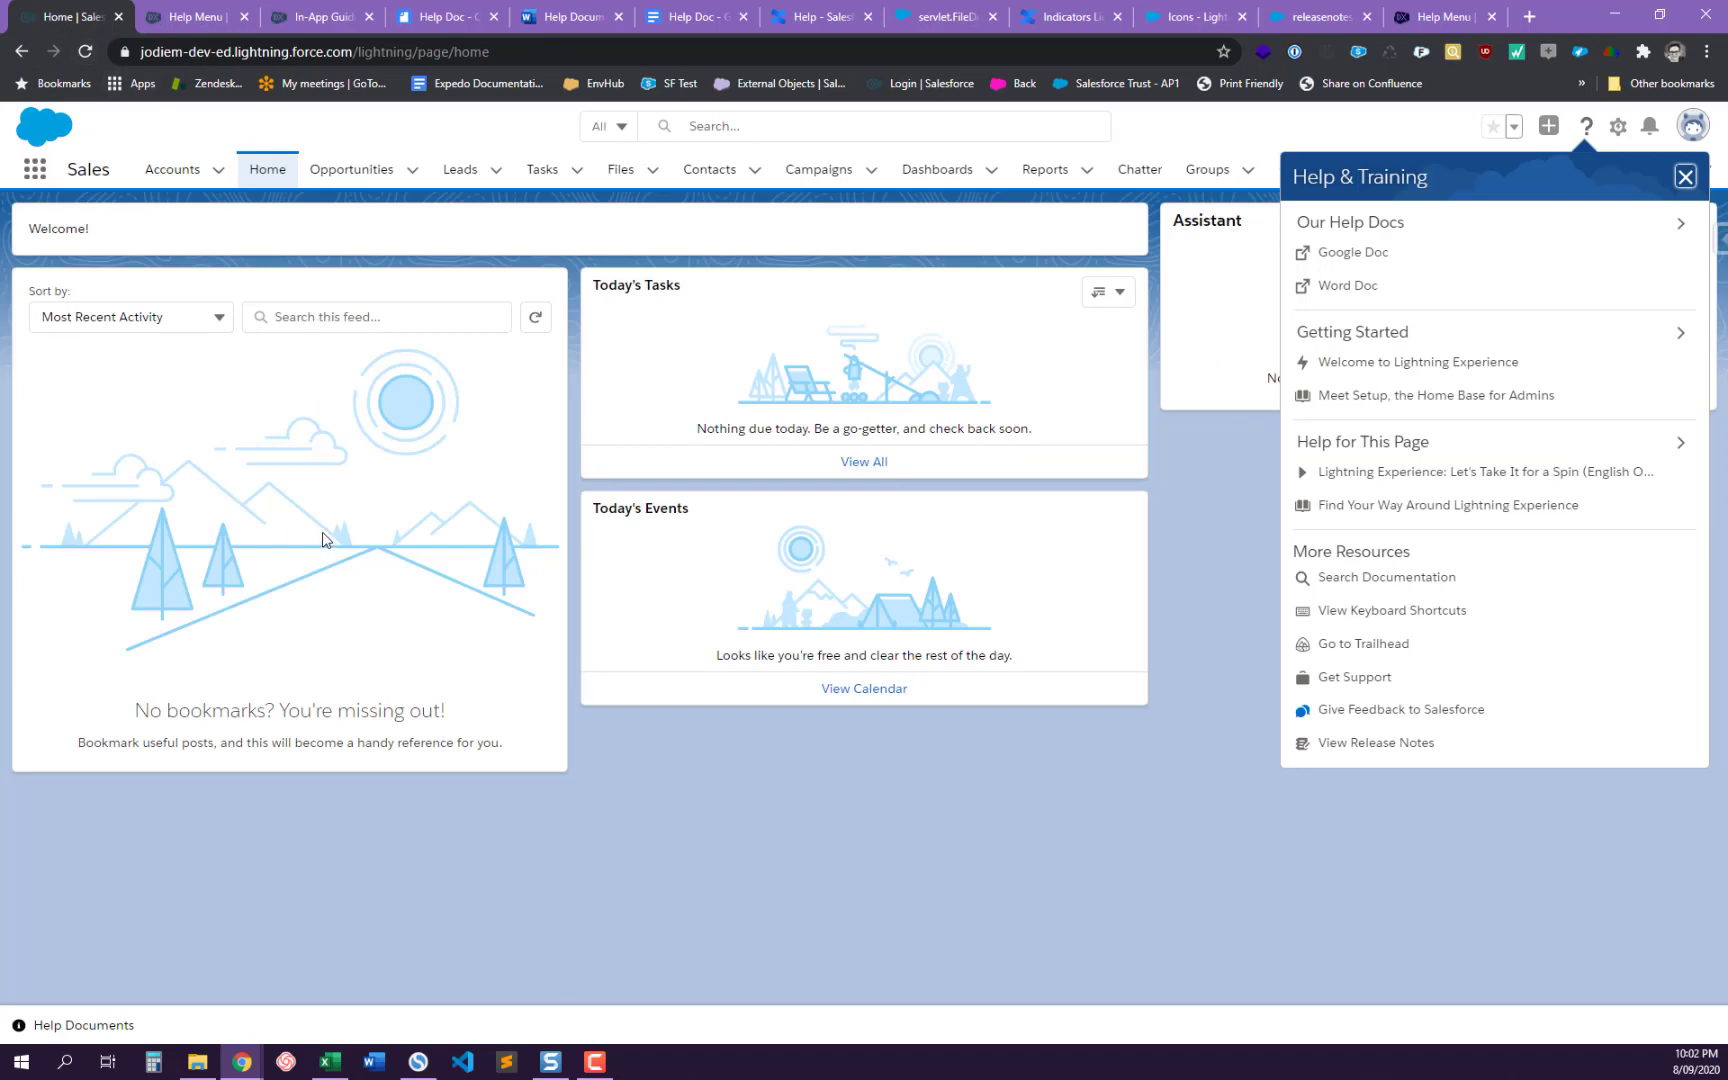
{"action": "left_click", "coordinate": [190, 178]}
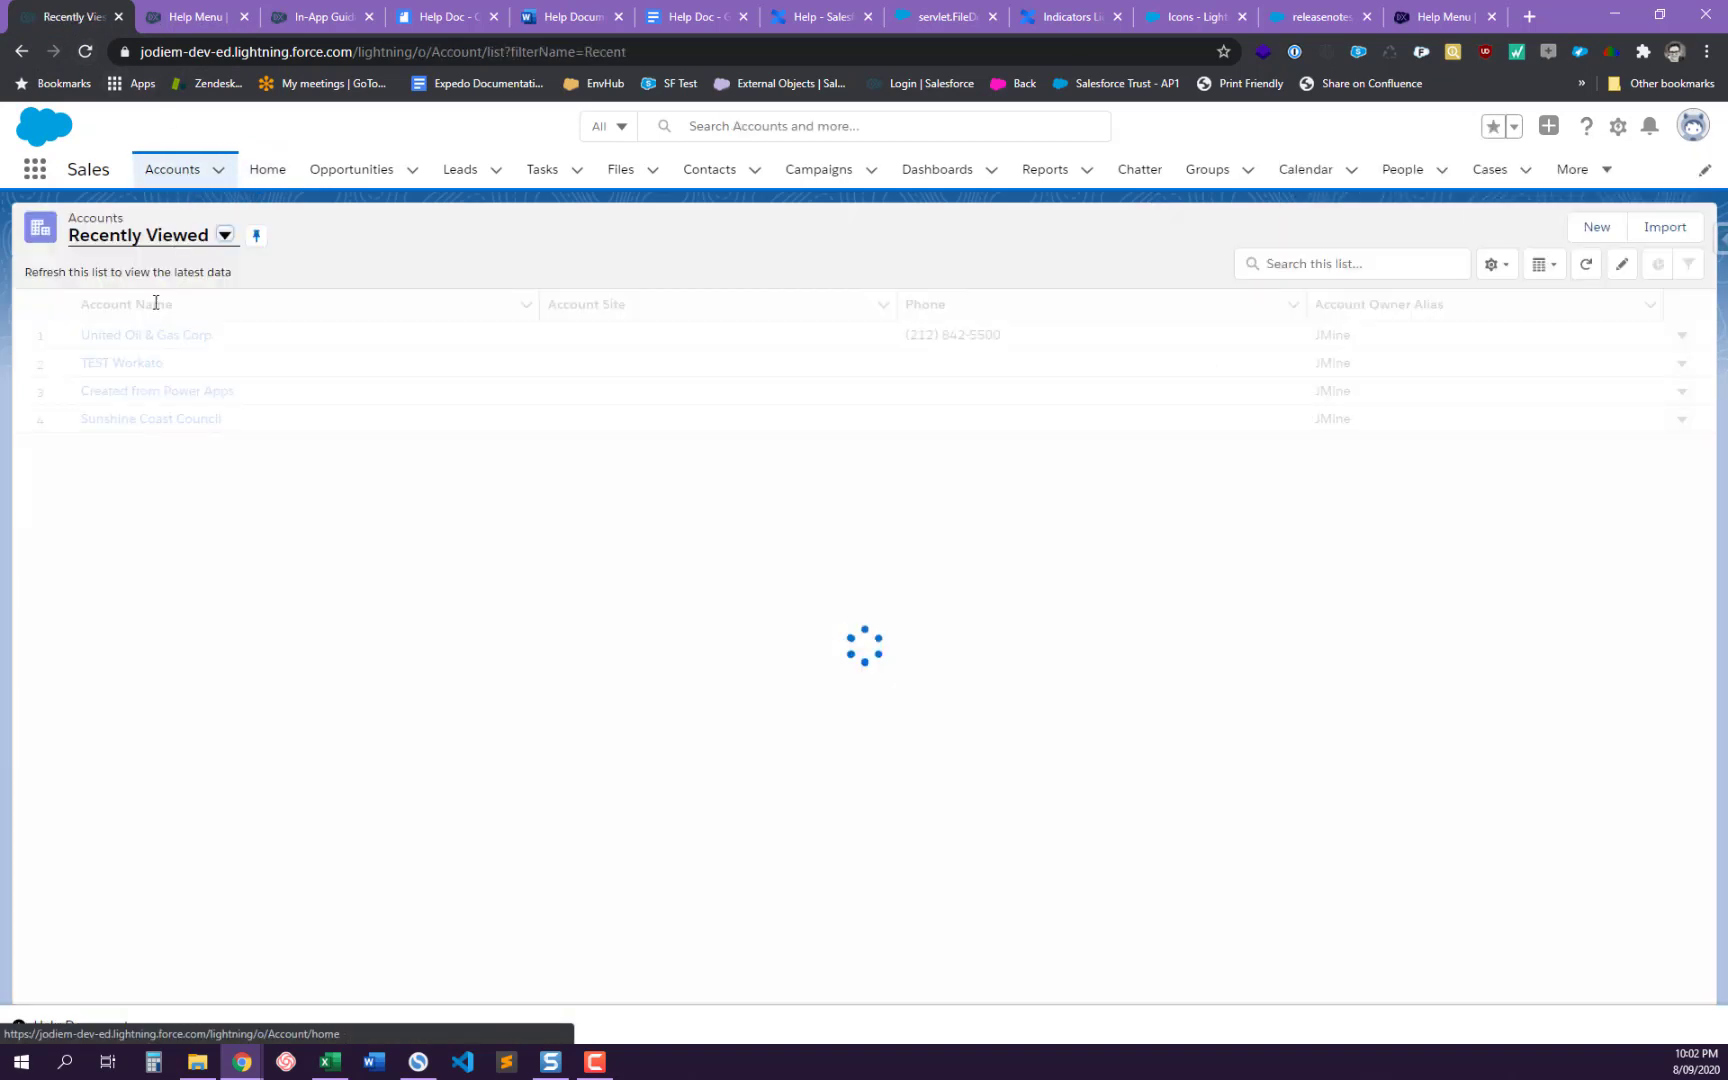
{"action": "left_click", "coordinate": [131, 364]}
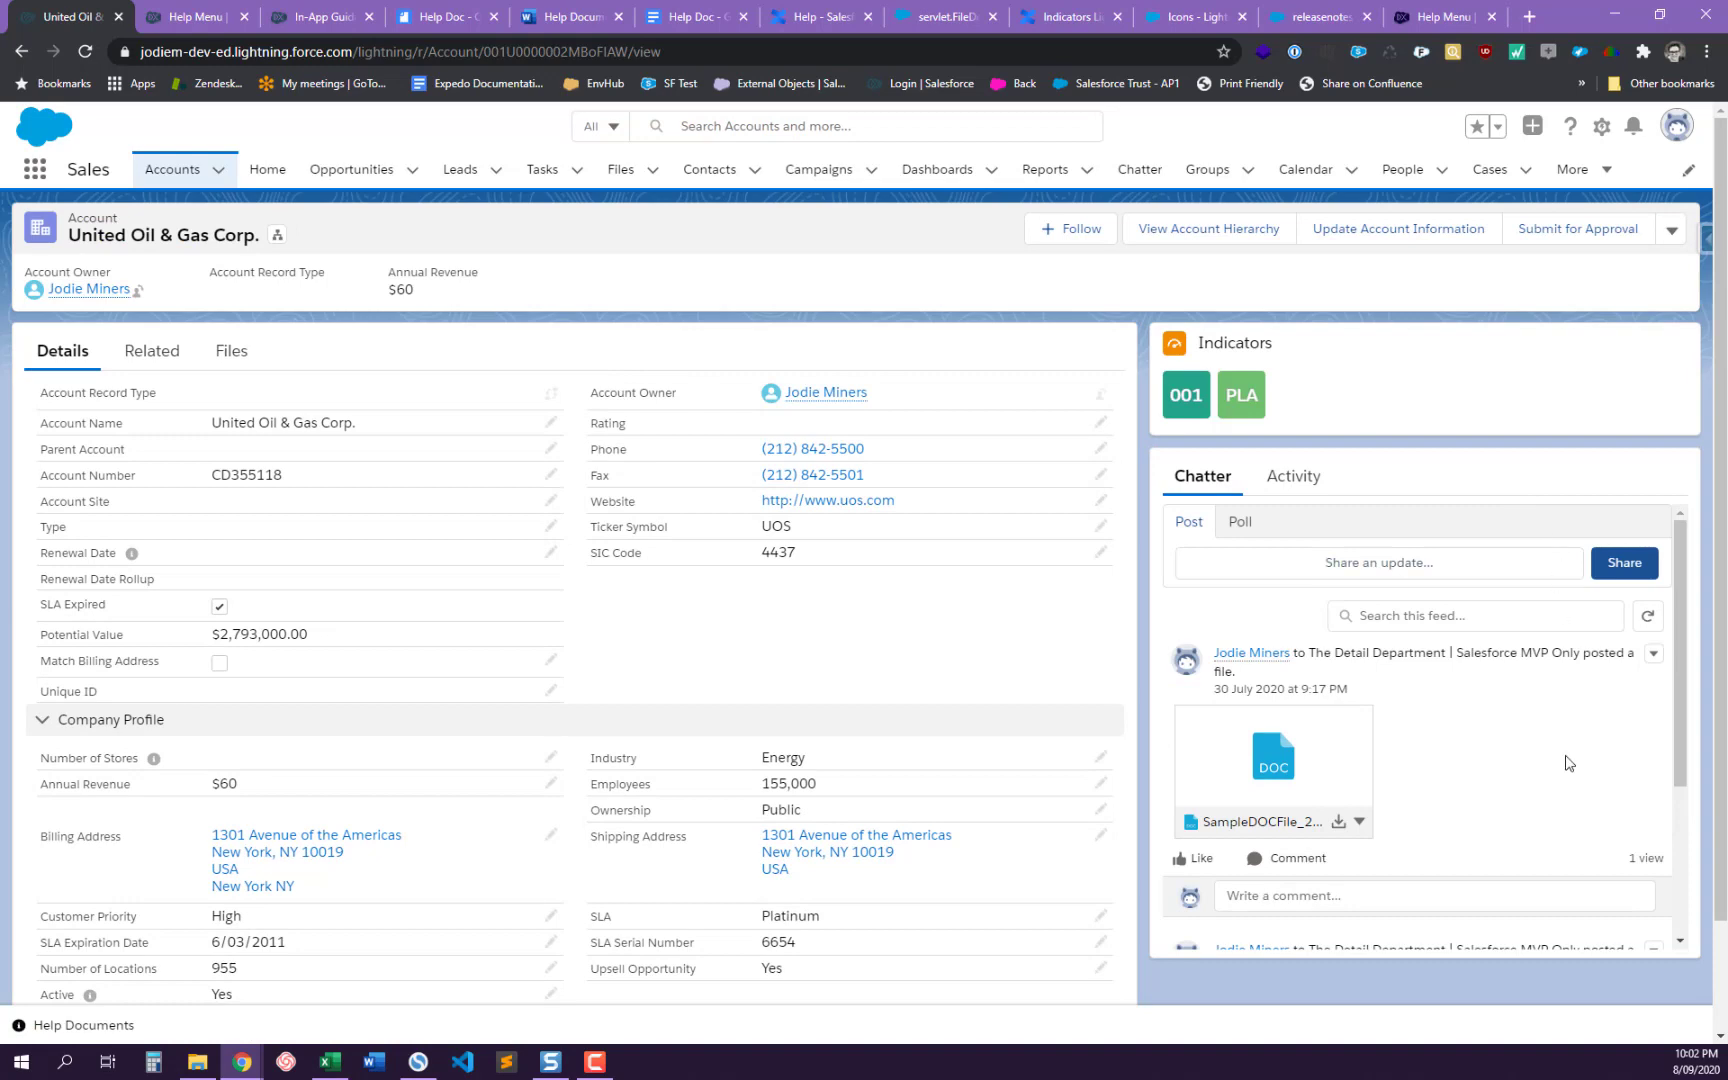
- Examine the Views and Completes metrics of the ABM prompt in In-App Guidance setup
{"action": "left_click", "coordinate": [336, 20]}
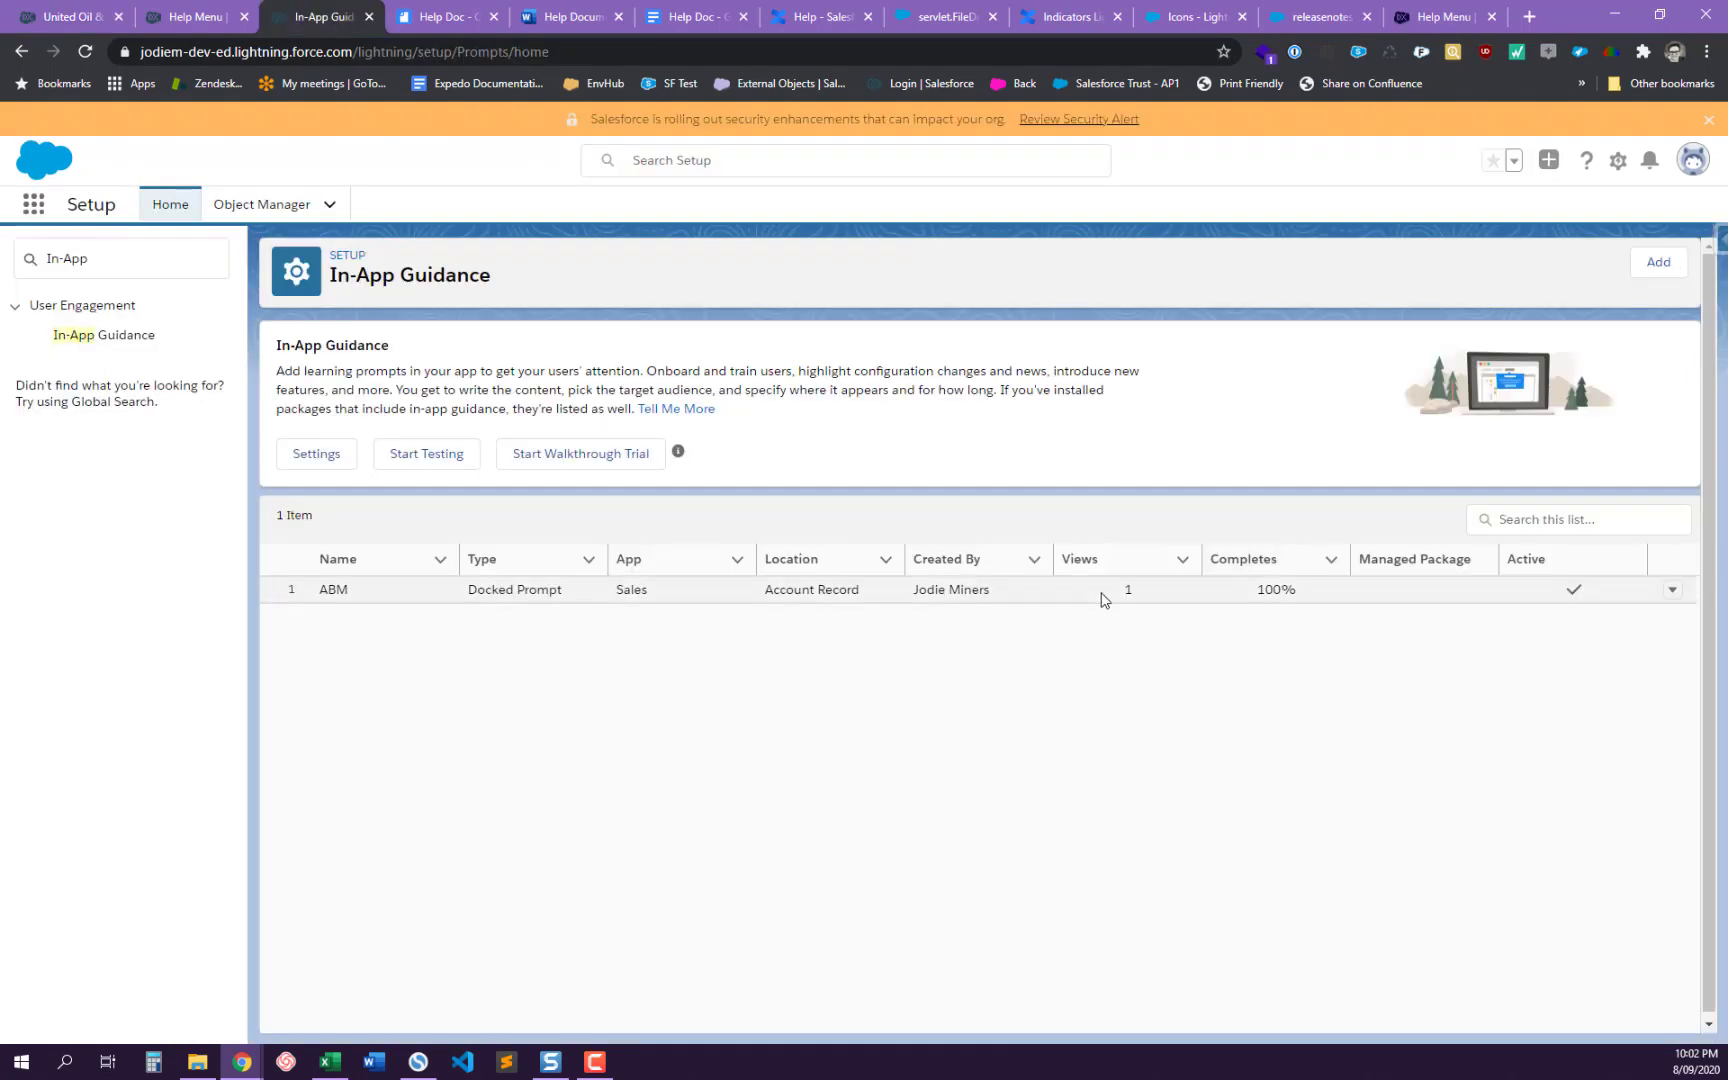
{"action": "left_click", "coordinate": [1188, 592]}
{"action": "left_click", "coordinate": [1262, 588]}
{"action": "left_click", "coordinate": [1672, 590]}
{"action": "left_click", "coordinate": [1253, 640]}
- Clone the ABM prompt, review its Account Based Marketing Tips content, and discard the clone by leaving the In-App Guidance Builder
{"action": "left_click", "coordinate": [1672, 590]}
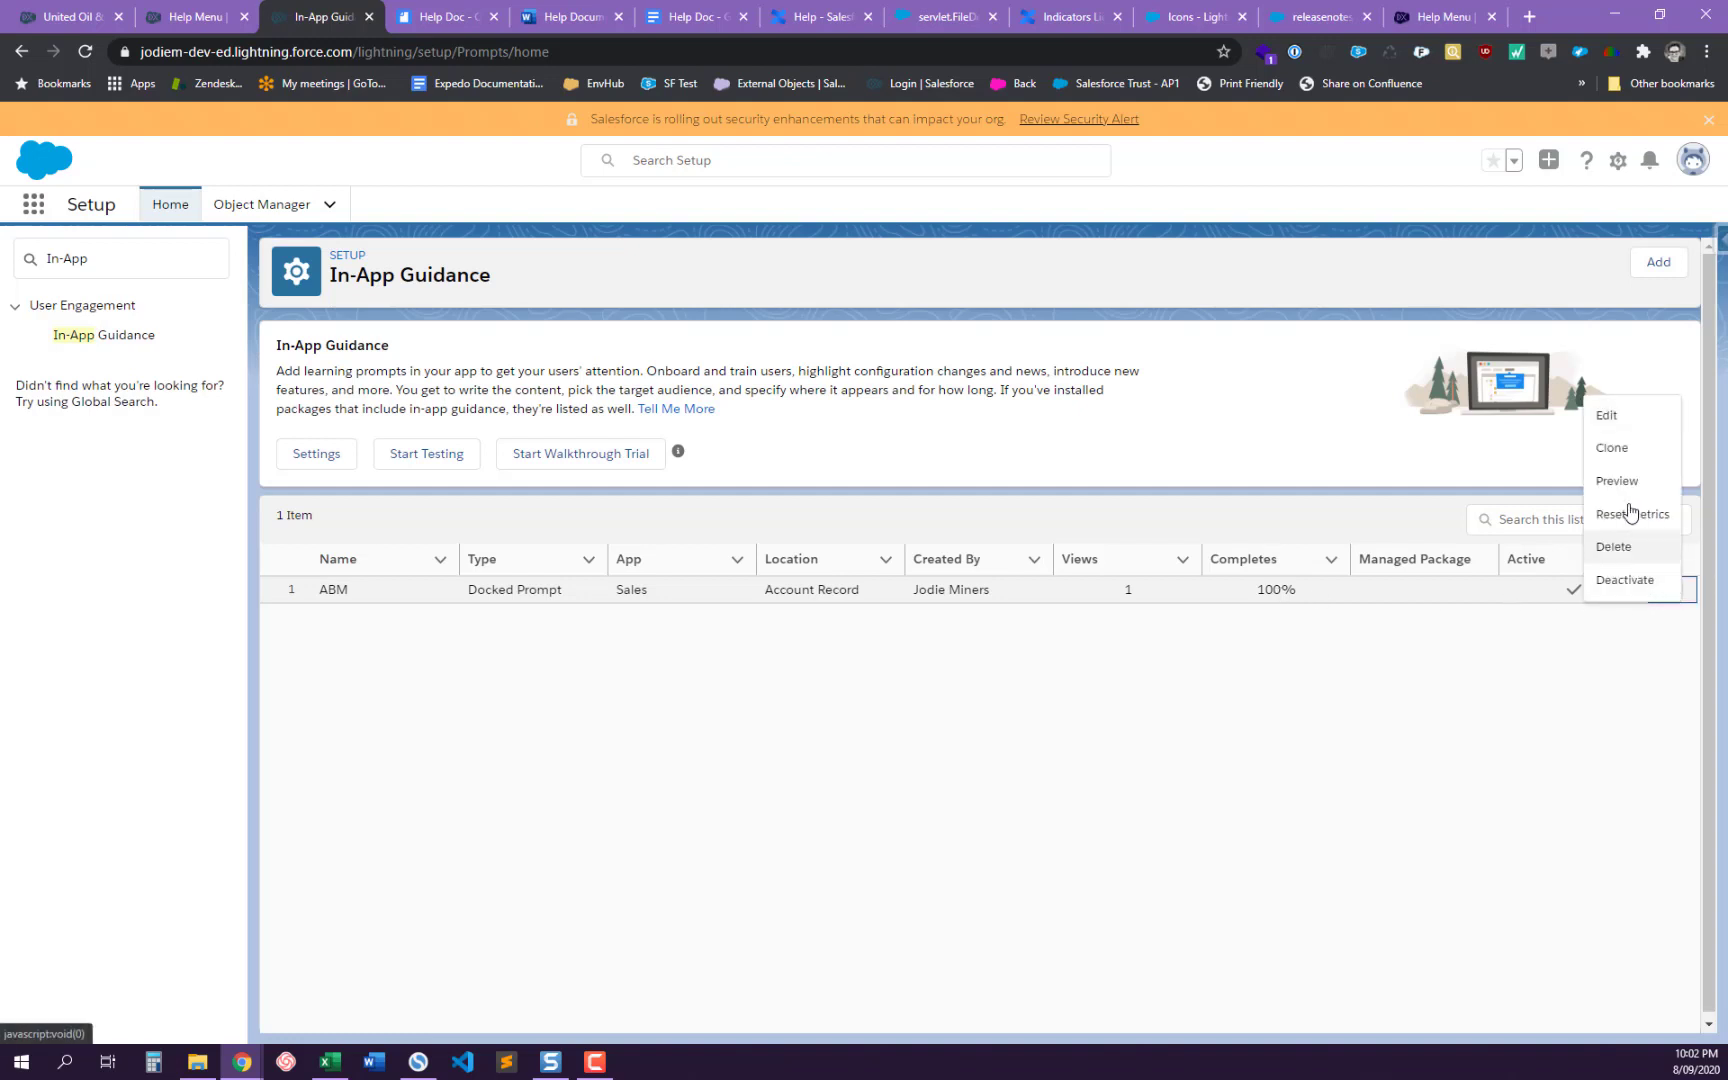
{"action": "left_click", "coordinate": [1618, 449]}
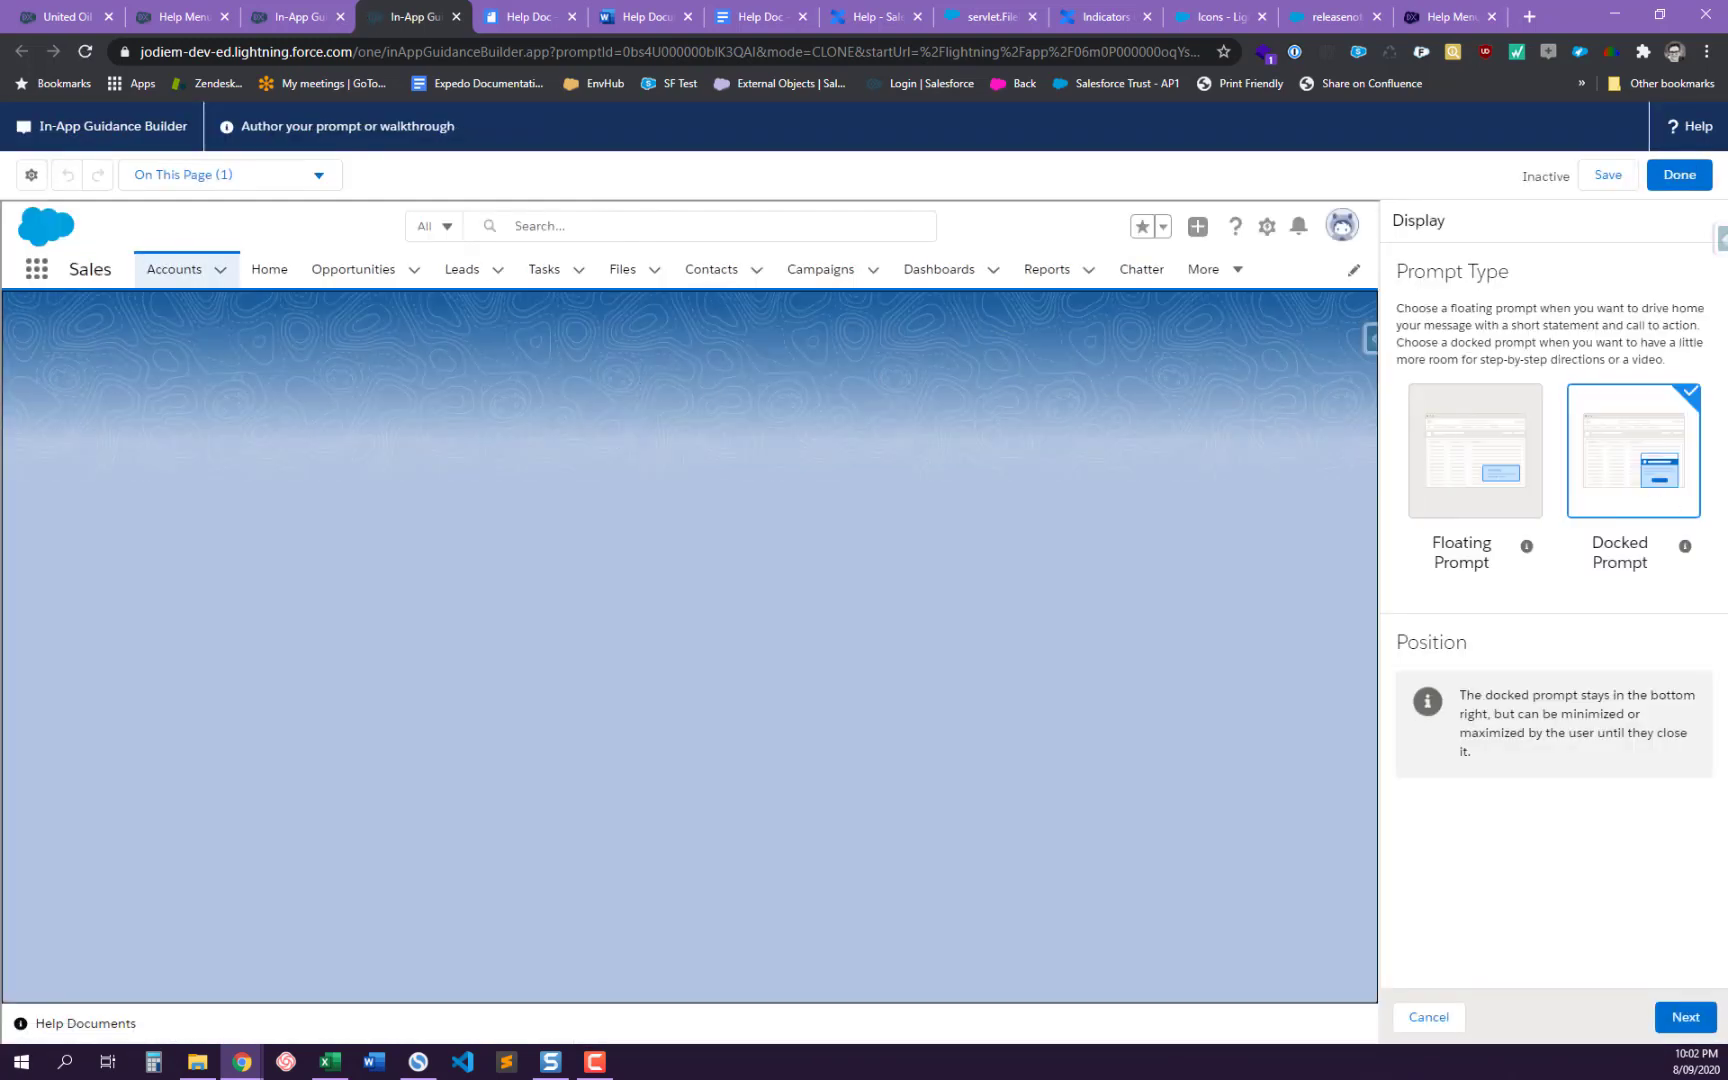
{"action": "left_click", "coordinate": [1685, 1017]}
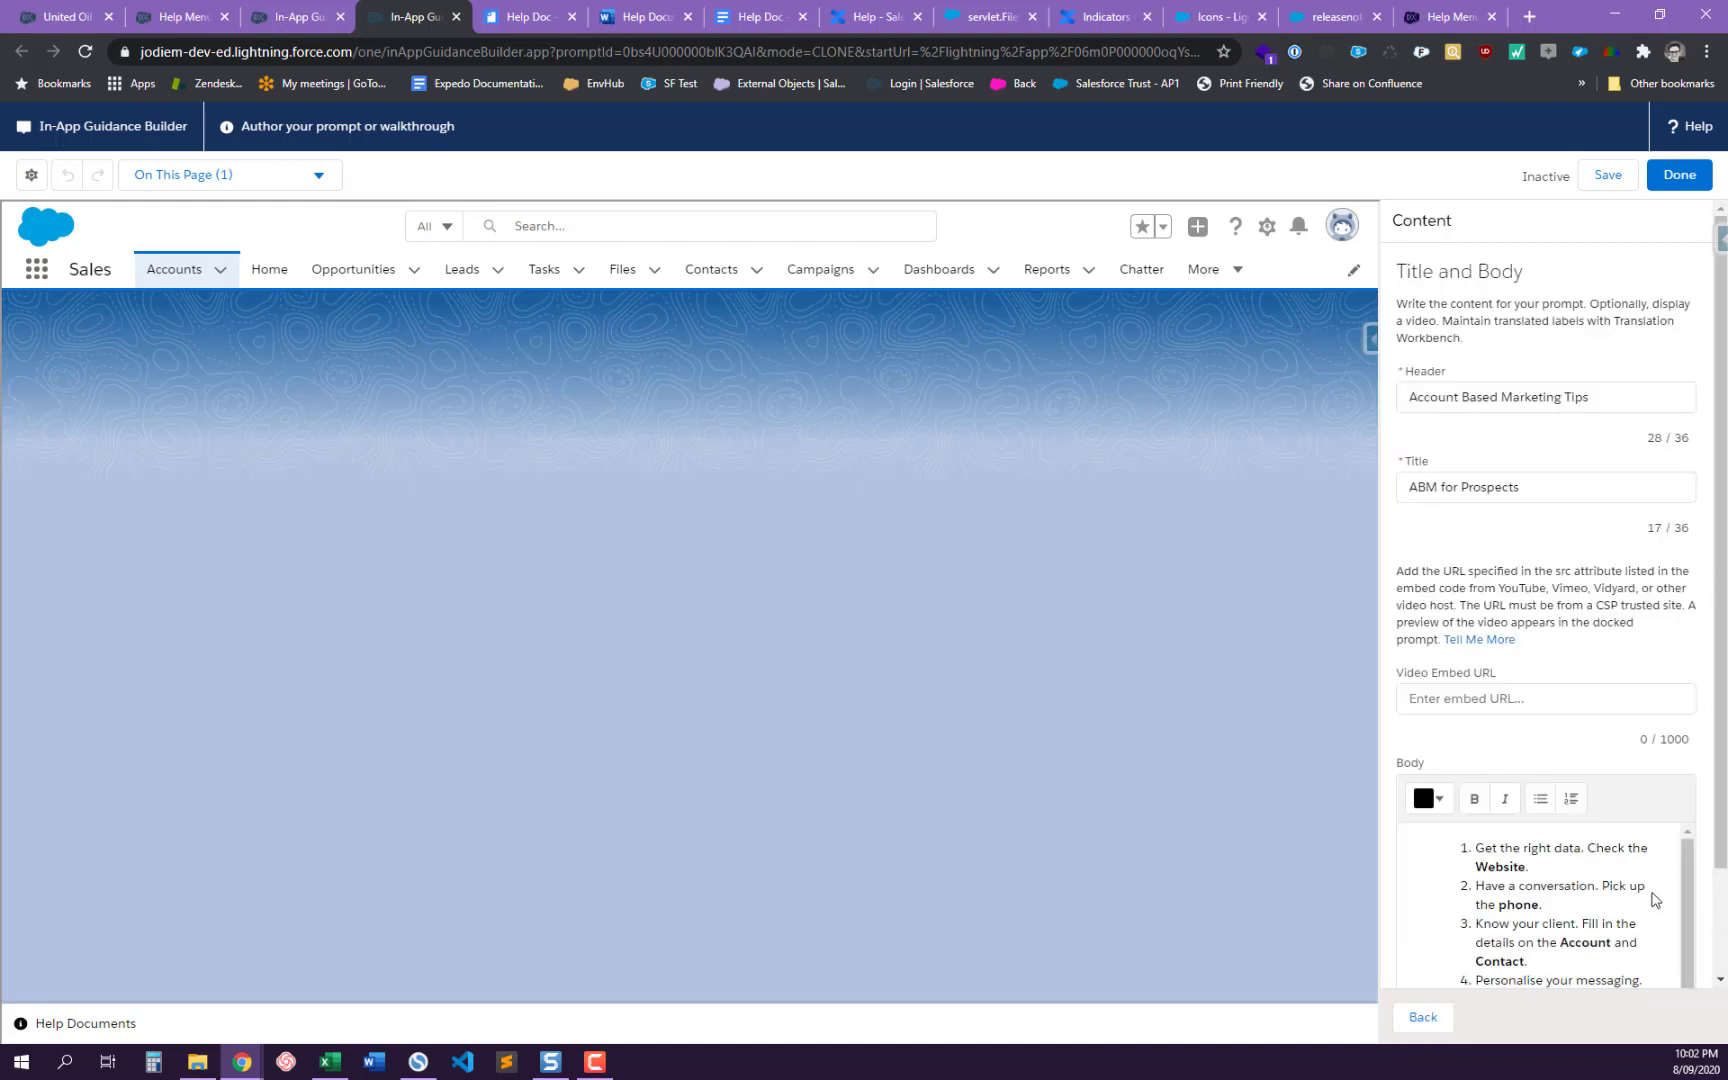
{"action": "scroll", "coordinate": [1653, 890], "scroll_direction": "down", "scroll_amount": 2}
{"action": "scroll", "coordinate": [1672, 952], "scroll_direction": "down", "scroll_amount": 3}
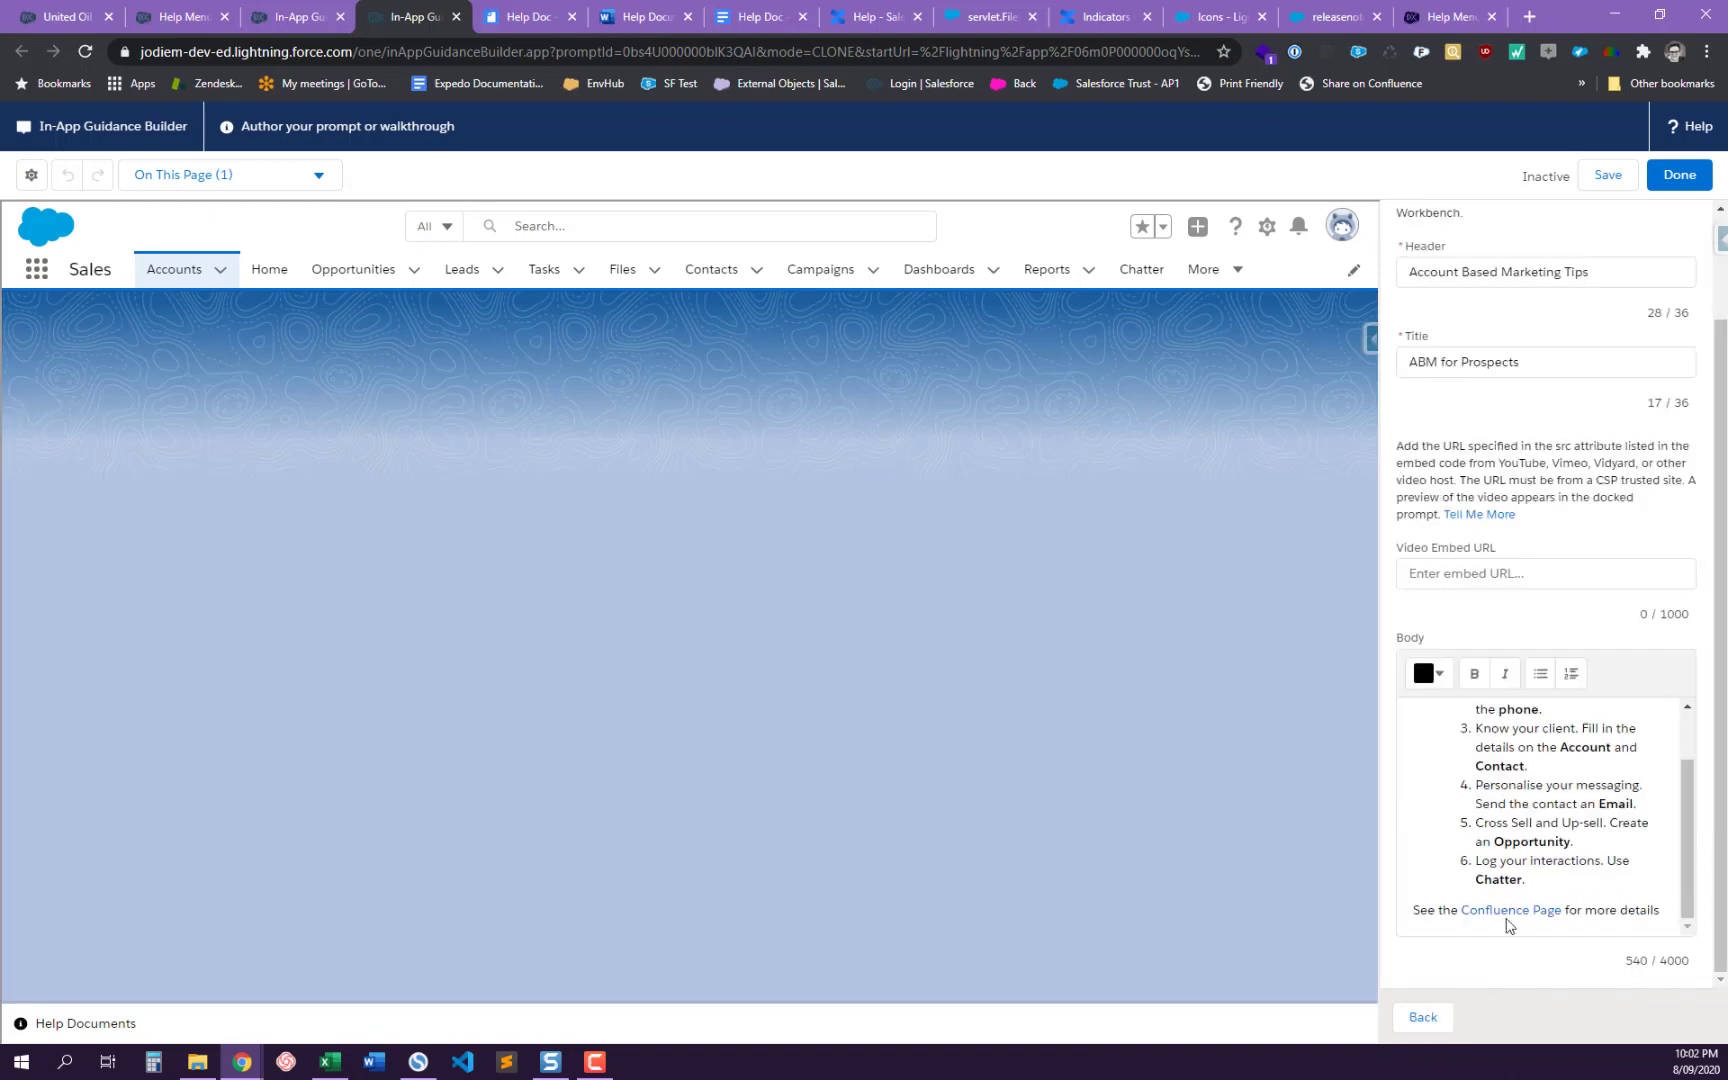
{"action": "left_click", "coordinate": [1688, 176]}
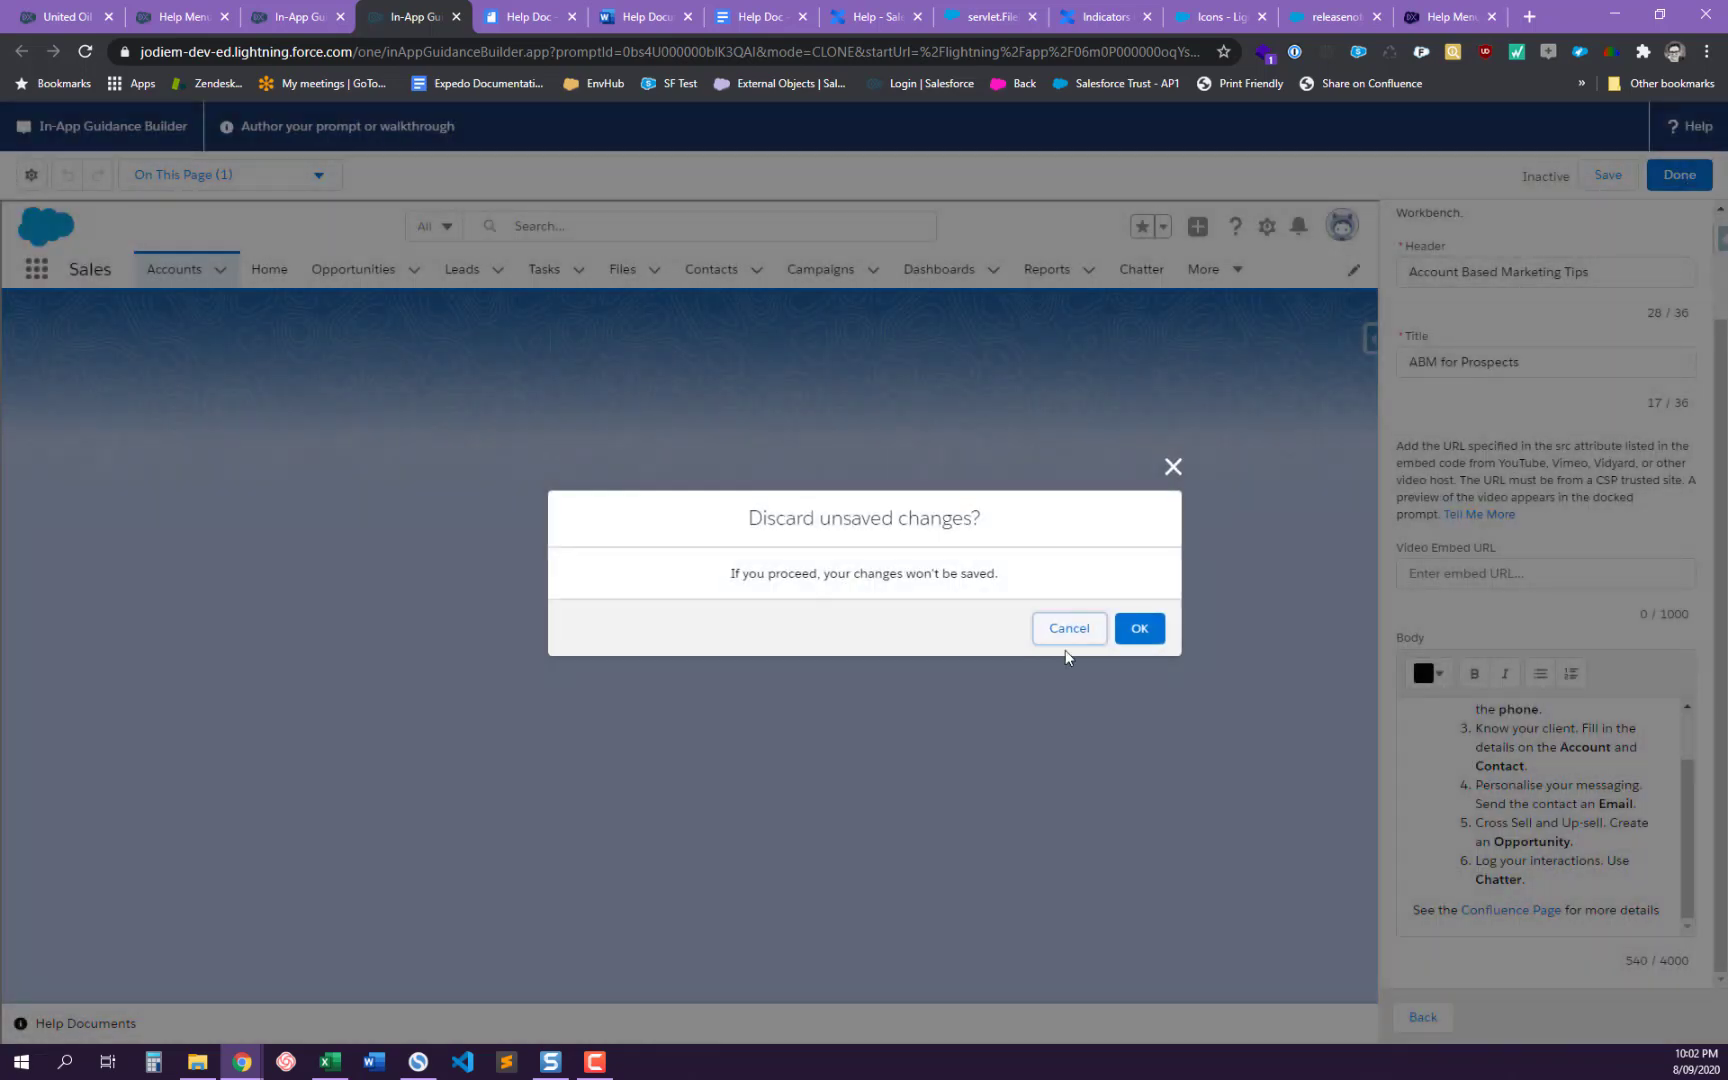
{"action": "left_click", "coordinate": [1139, 629]}
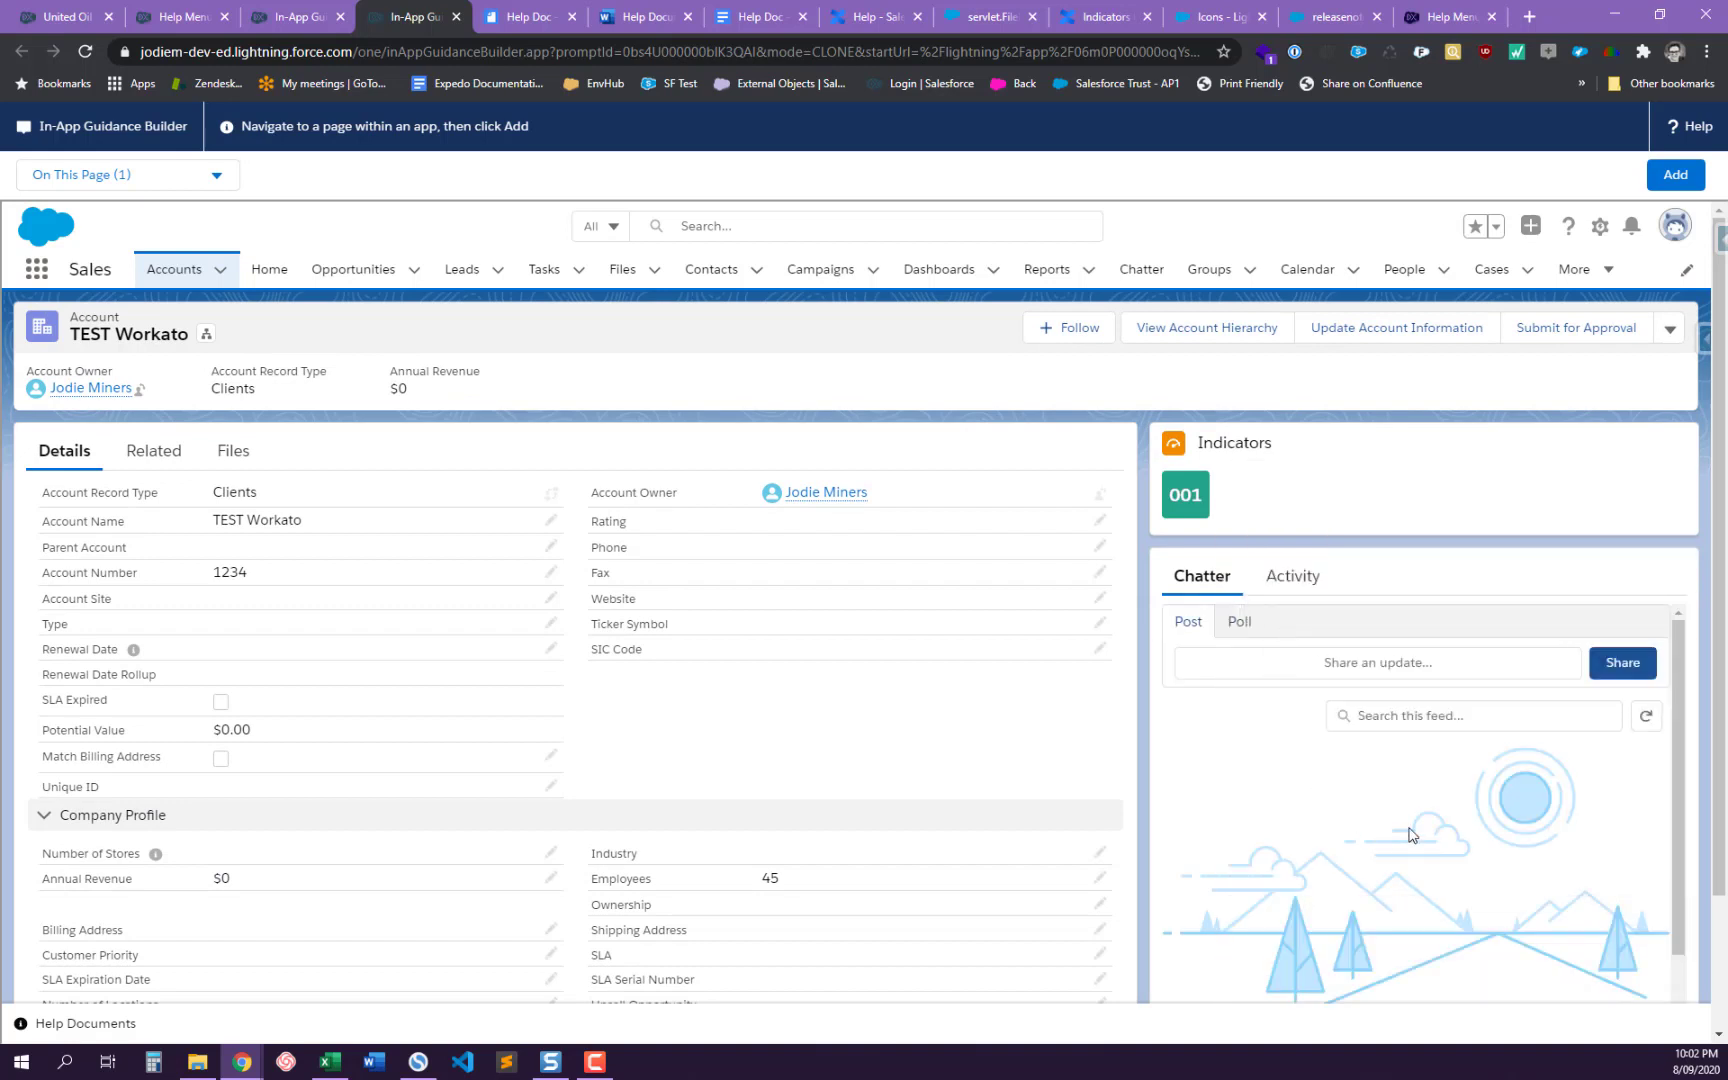
{"action": "scroll", "coordinate": [1413, 835], "scroll_direction": "down", "scroll_amount": 3}
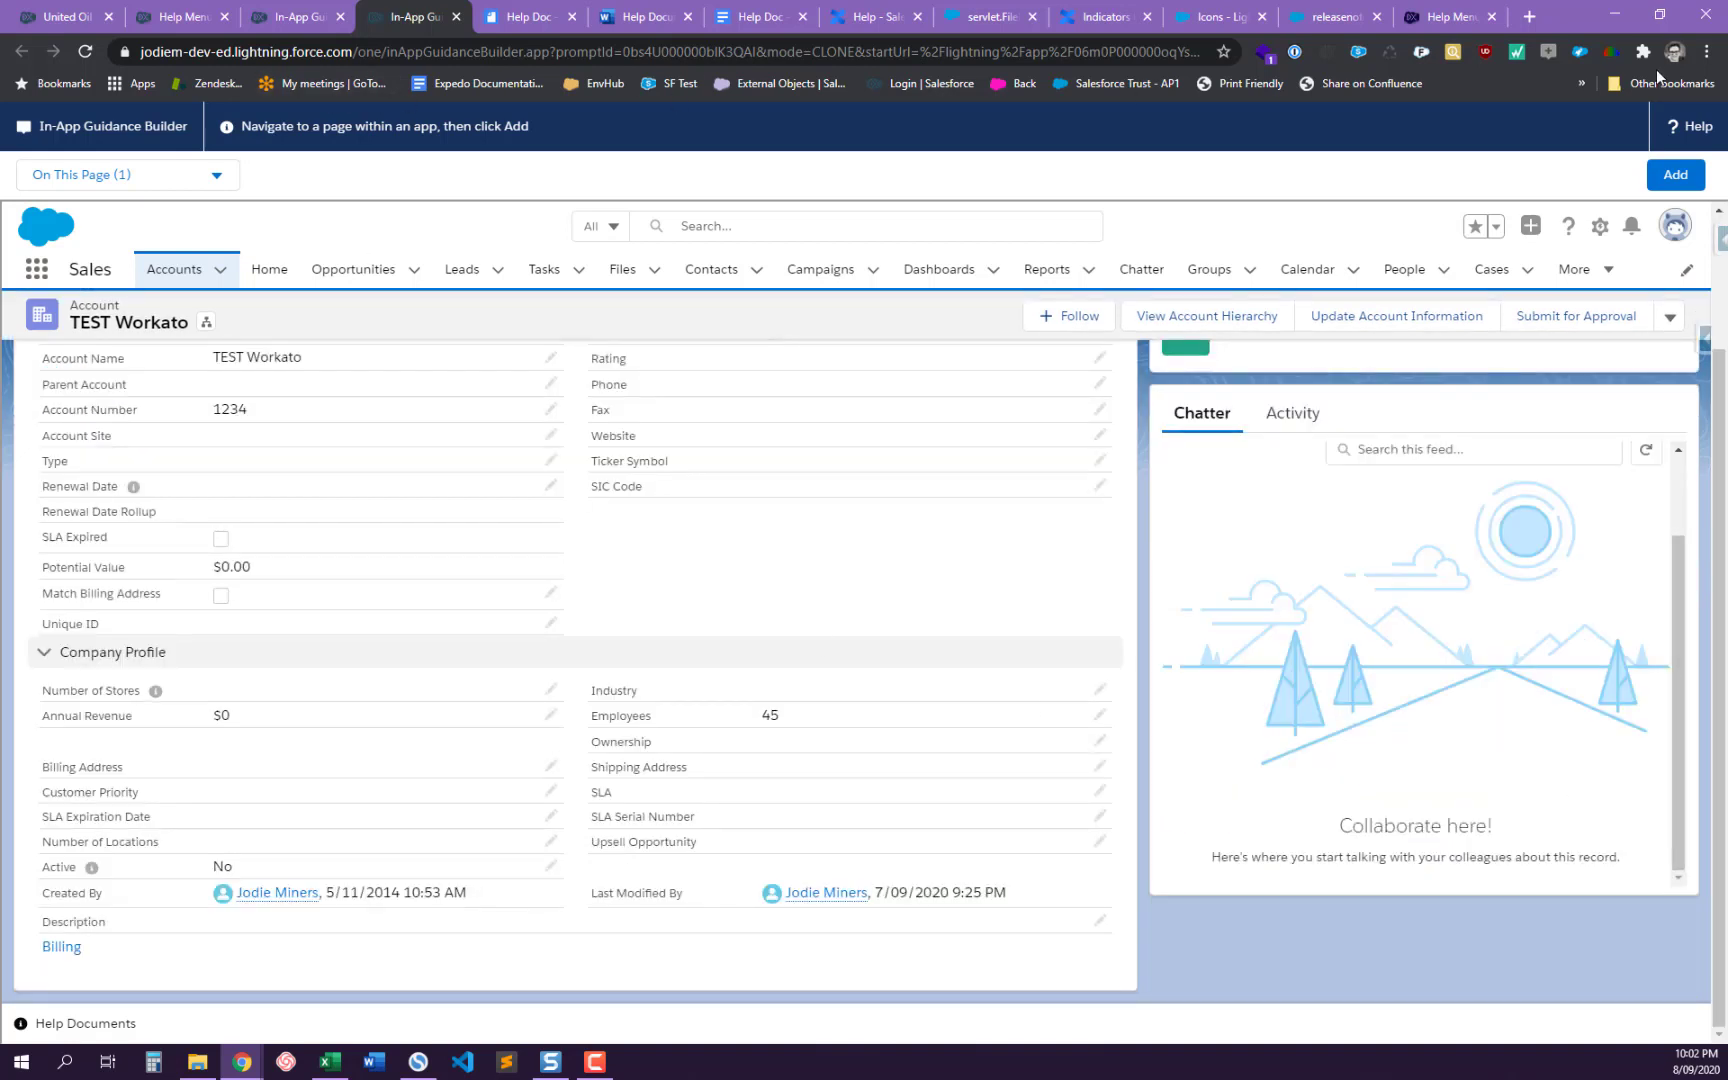
{"action": "left_click", "coordinate": [459, 18]}
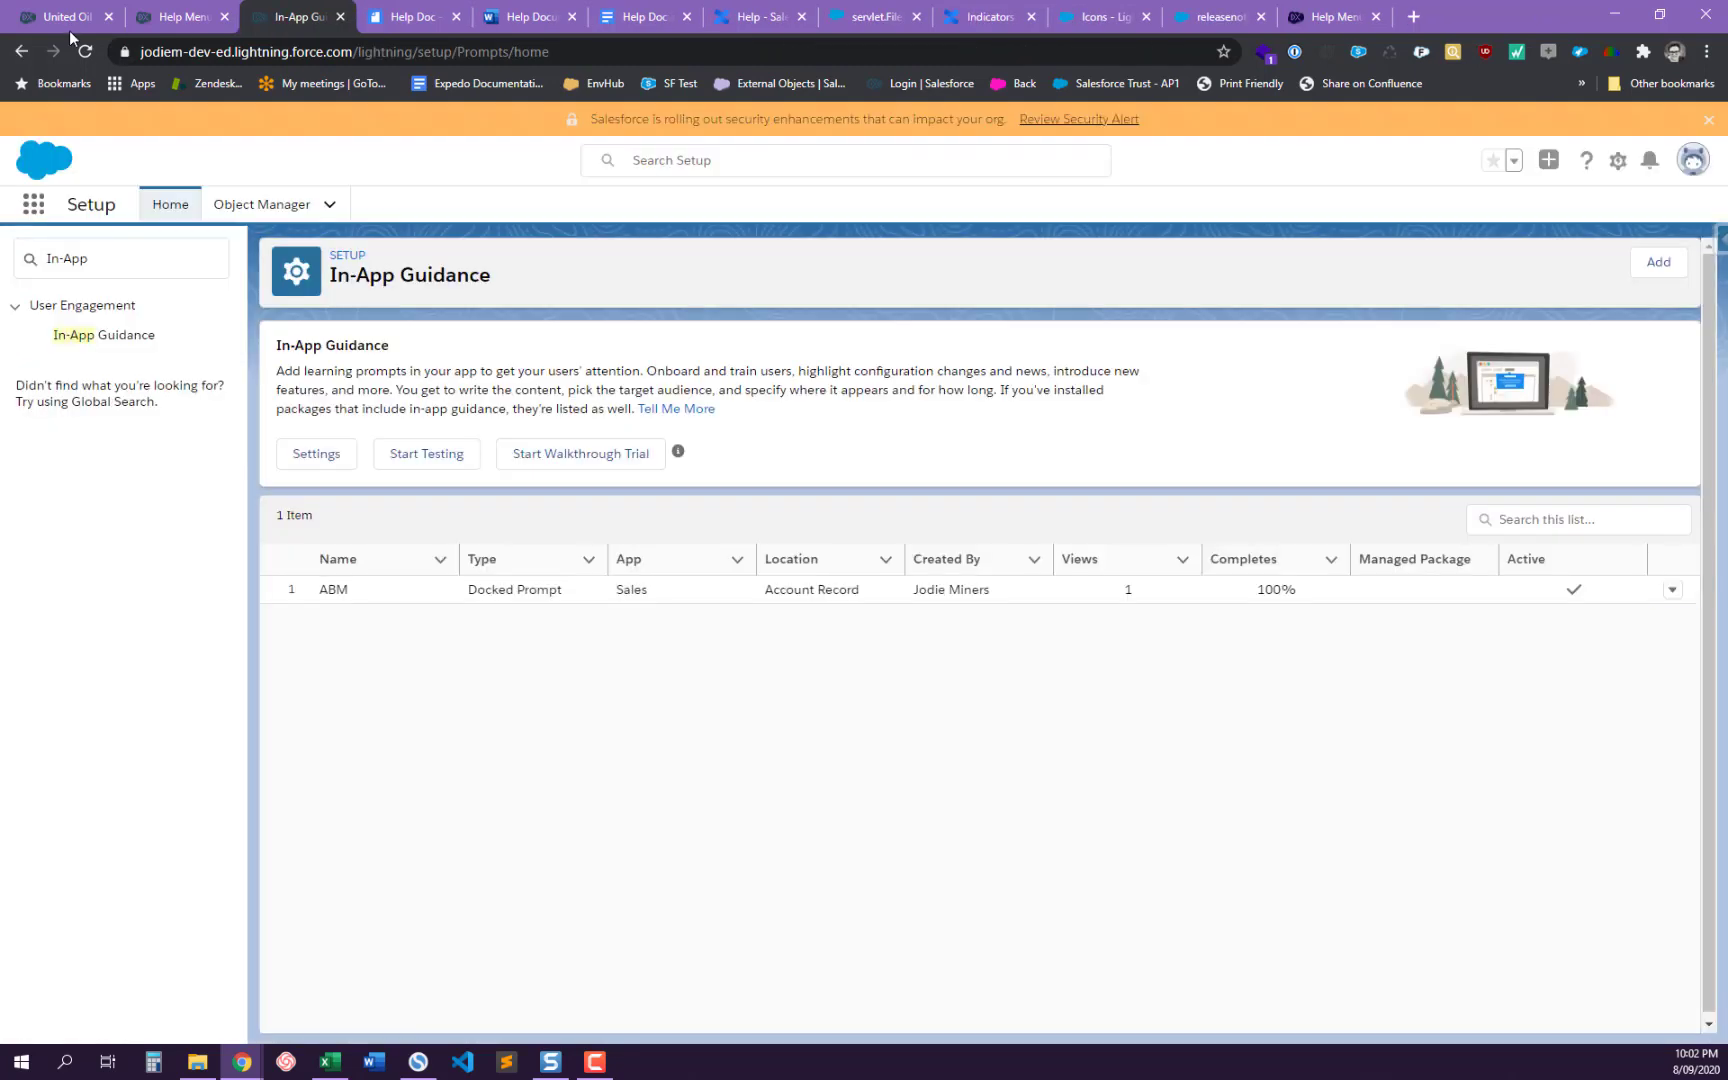
- Reload the United Oil & Gas Corp. record and the In-App Guidance page, and recheck the Help Menu setup and the account record
{"action": "left_click", "coordinate": [66, 16]}
{"action": "left_click", "coordinate": [90, 54]}
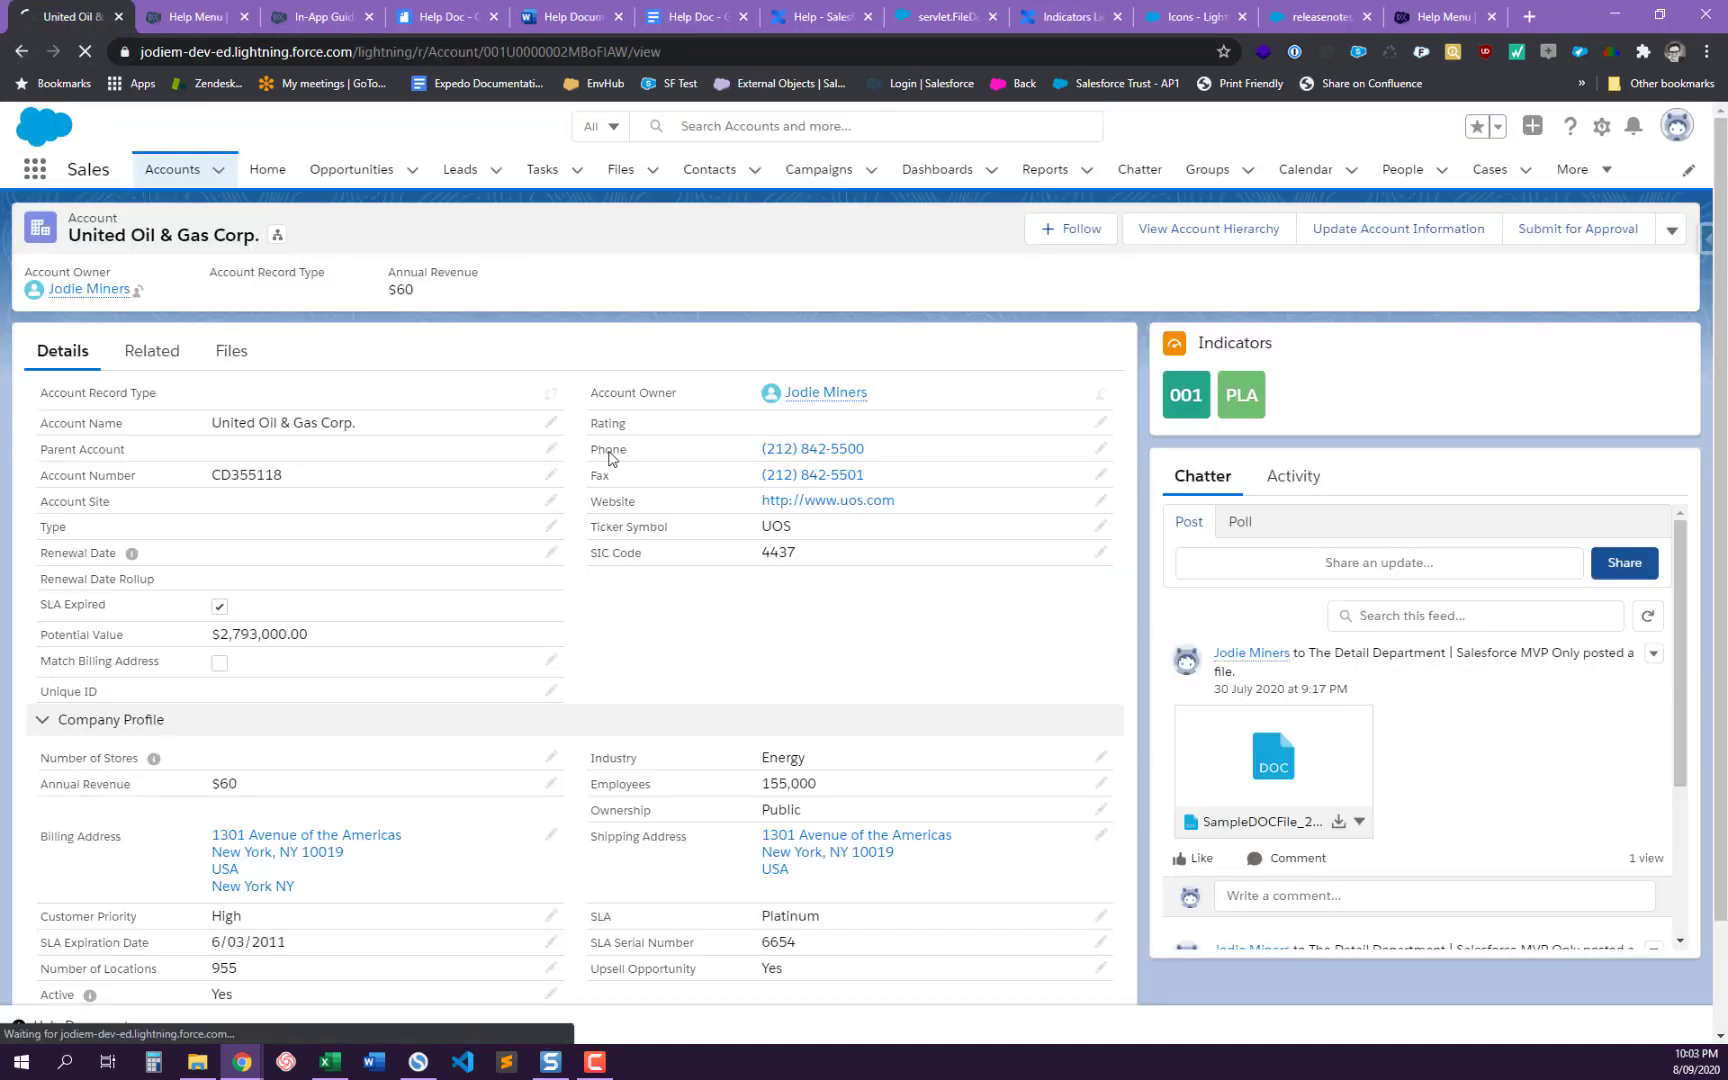
{"action": "left_click", "coordinate": [312, 16]}
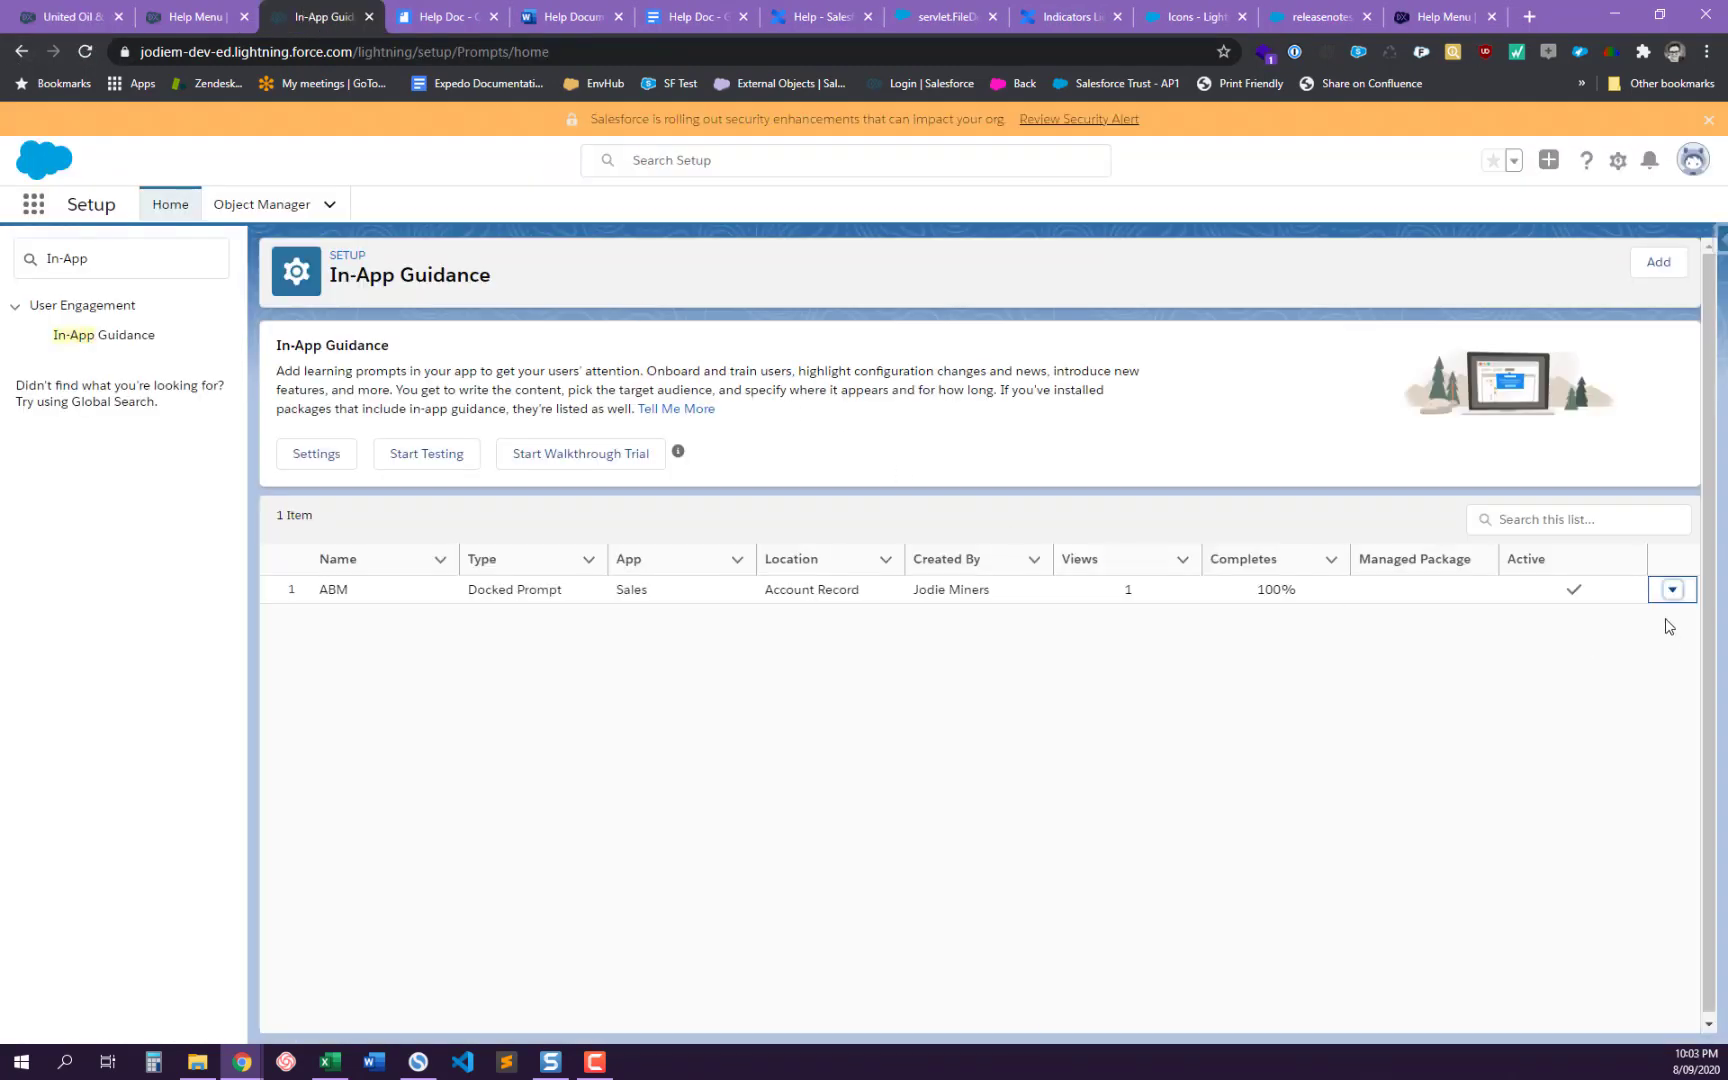
{"action": "left_click", "coordinate": [85, 51]}
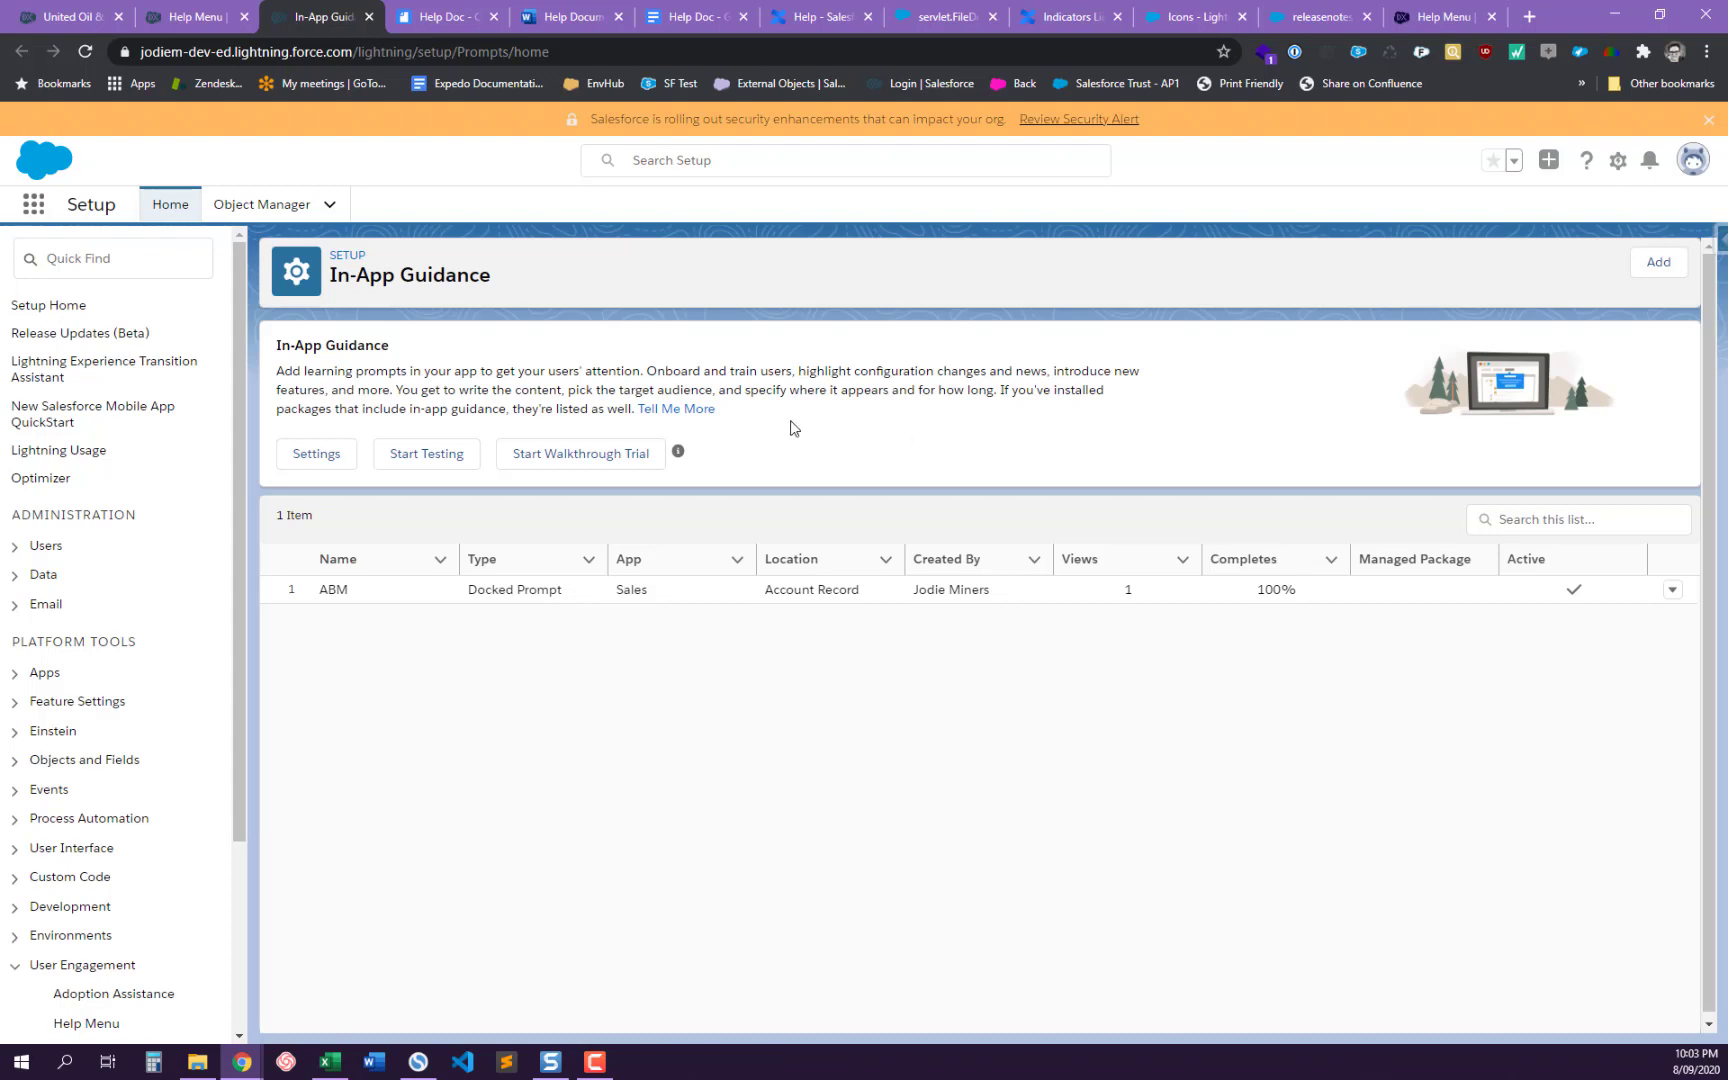
{"action": "left_click", "coordinate": [205, 17]}
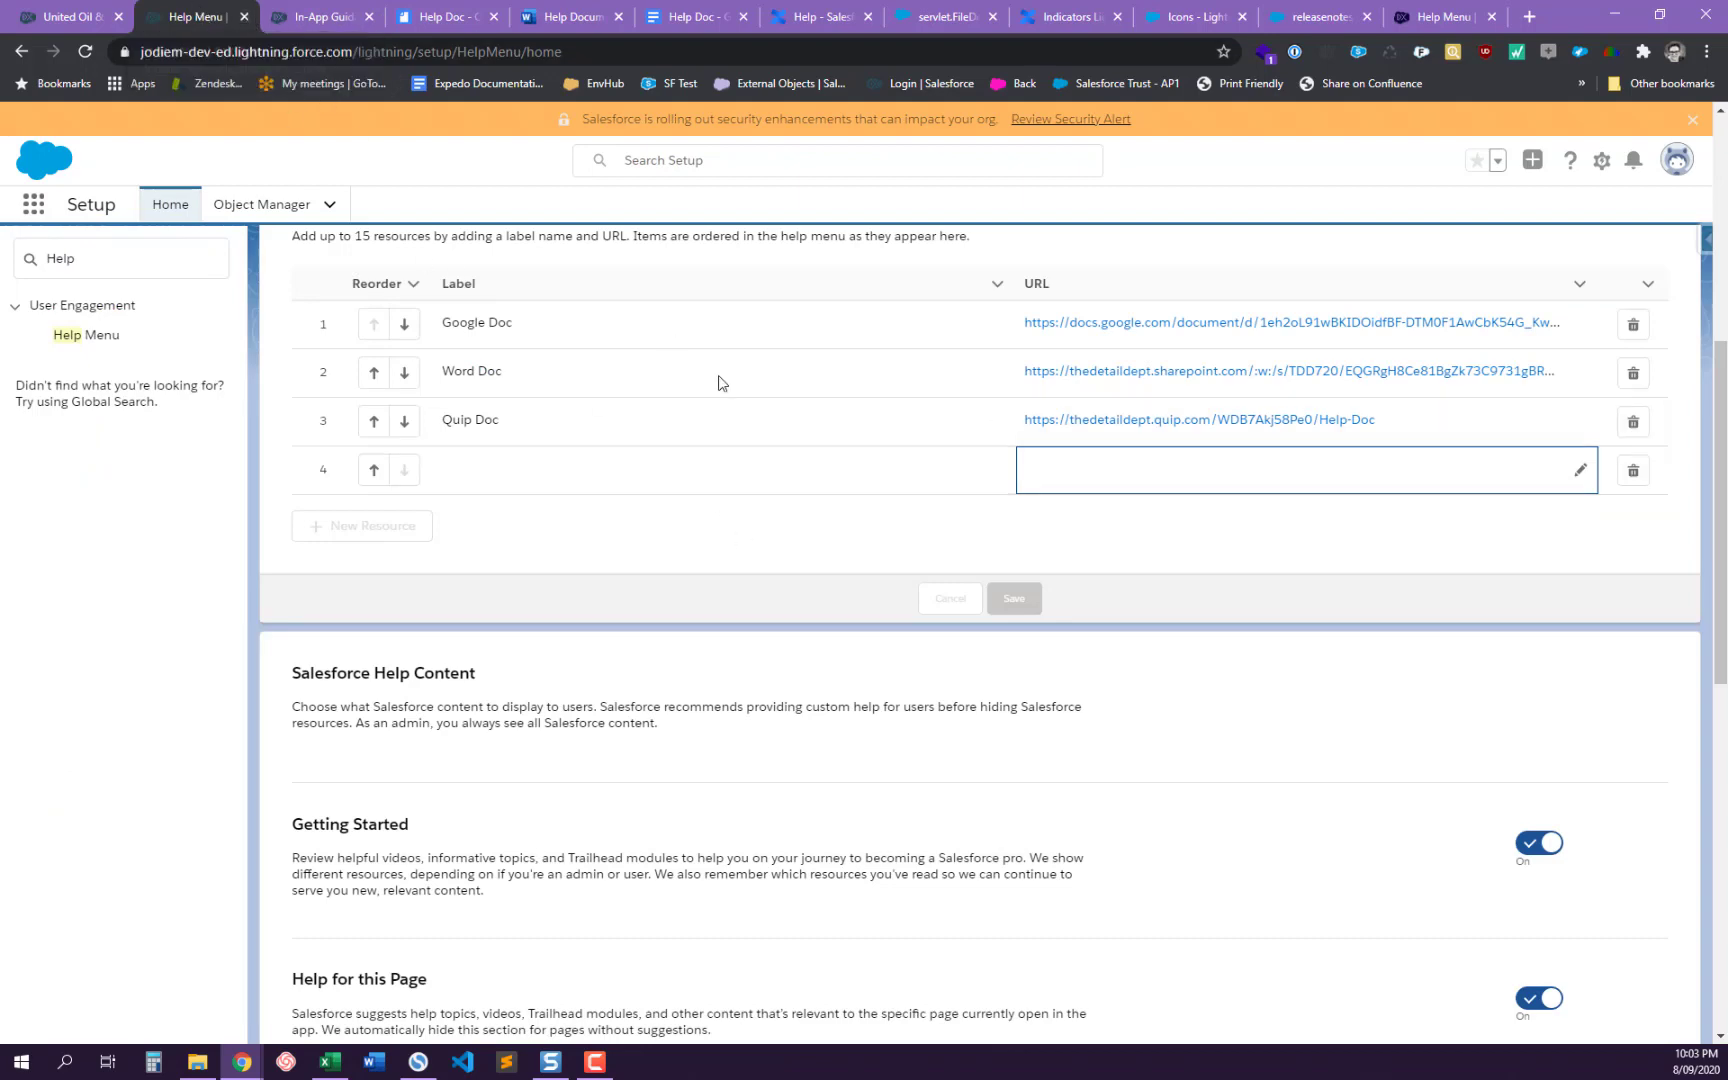
{"action": "left_click", "coordinate": [97, 19]}
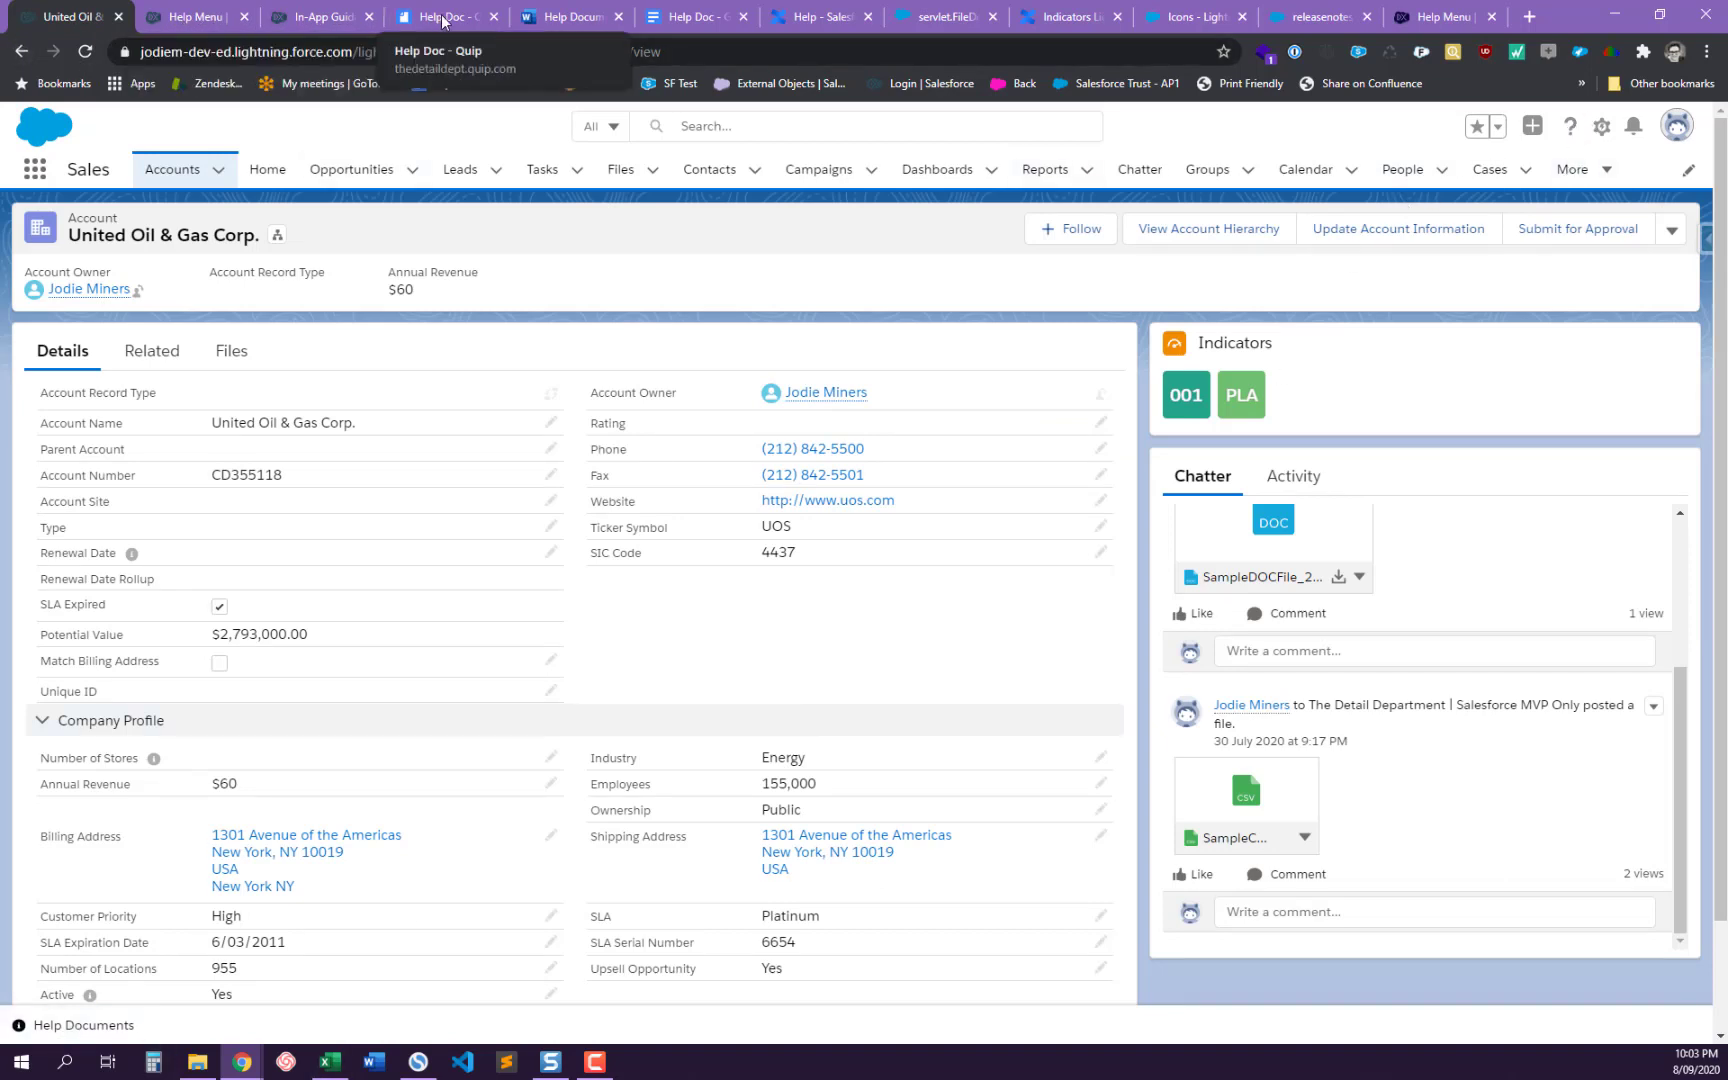
- Open the embedded Help Document from the other org's Home page Launchpad, and view the original Help Doc in Google Docs
{"action": "left_click", "coordinate": [1457, 17]}
{"action": "left_click", "coordinate": [86, 300]}
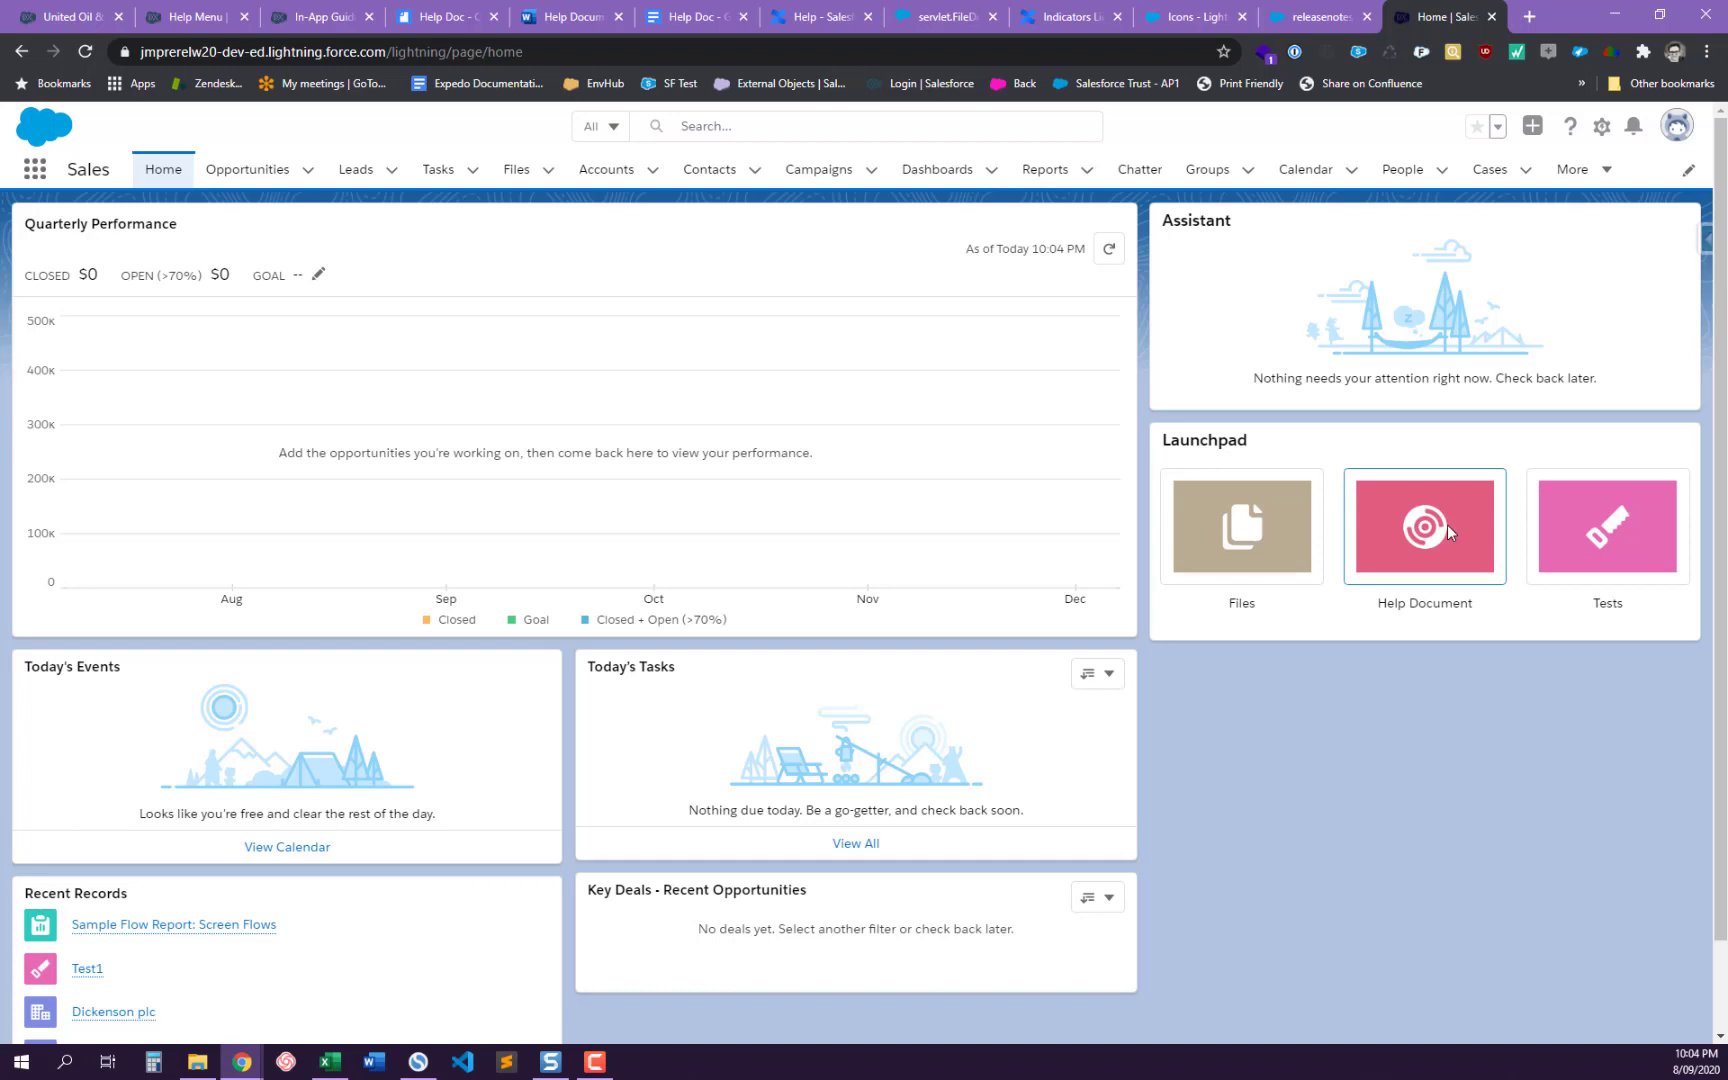
{"action": "left_click", "coordinate": [1382, 531]}
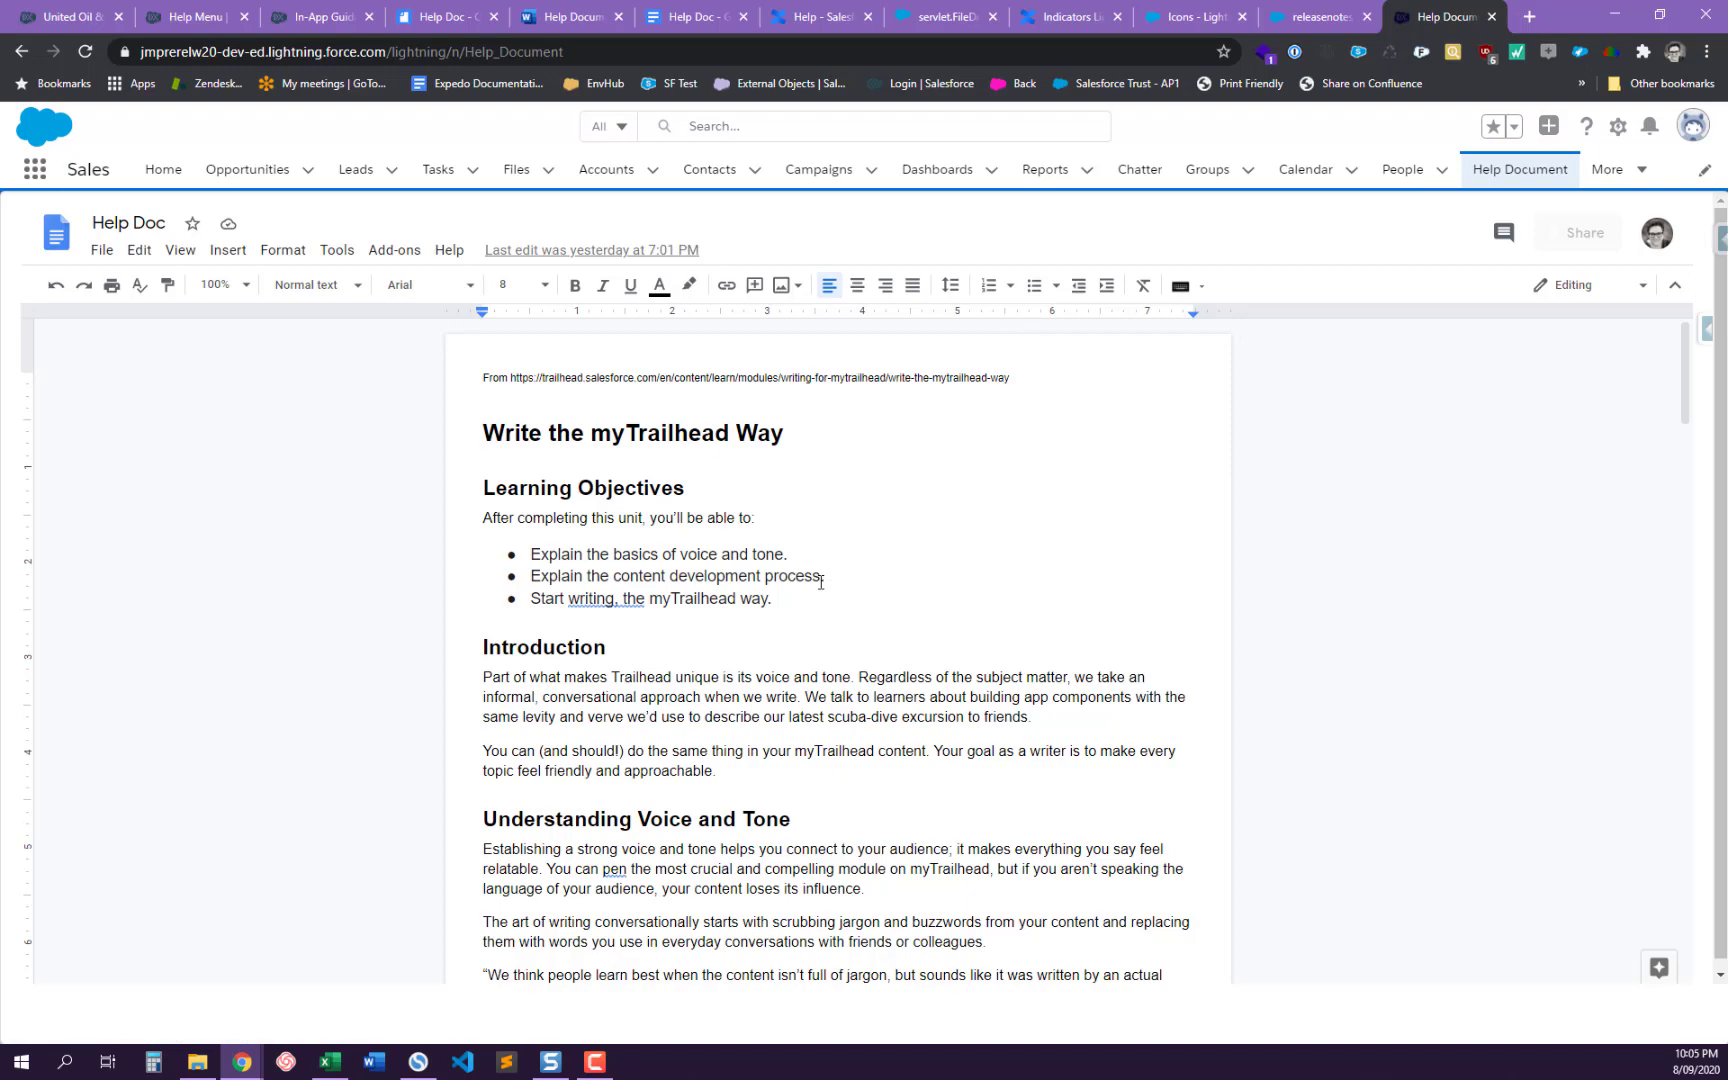
{"action": "left_click", "coordinate": [680, 12]}
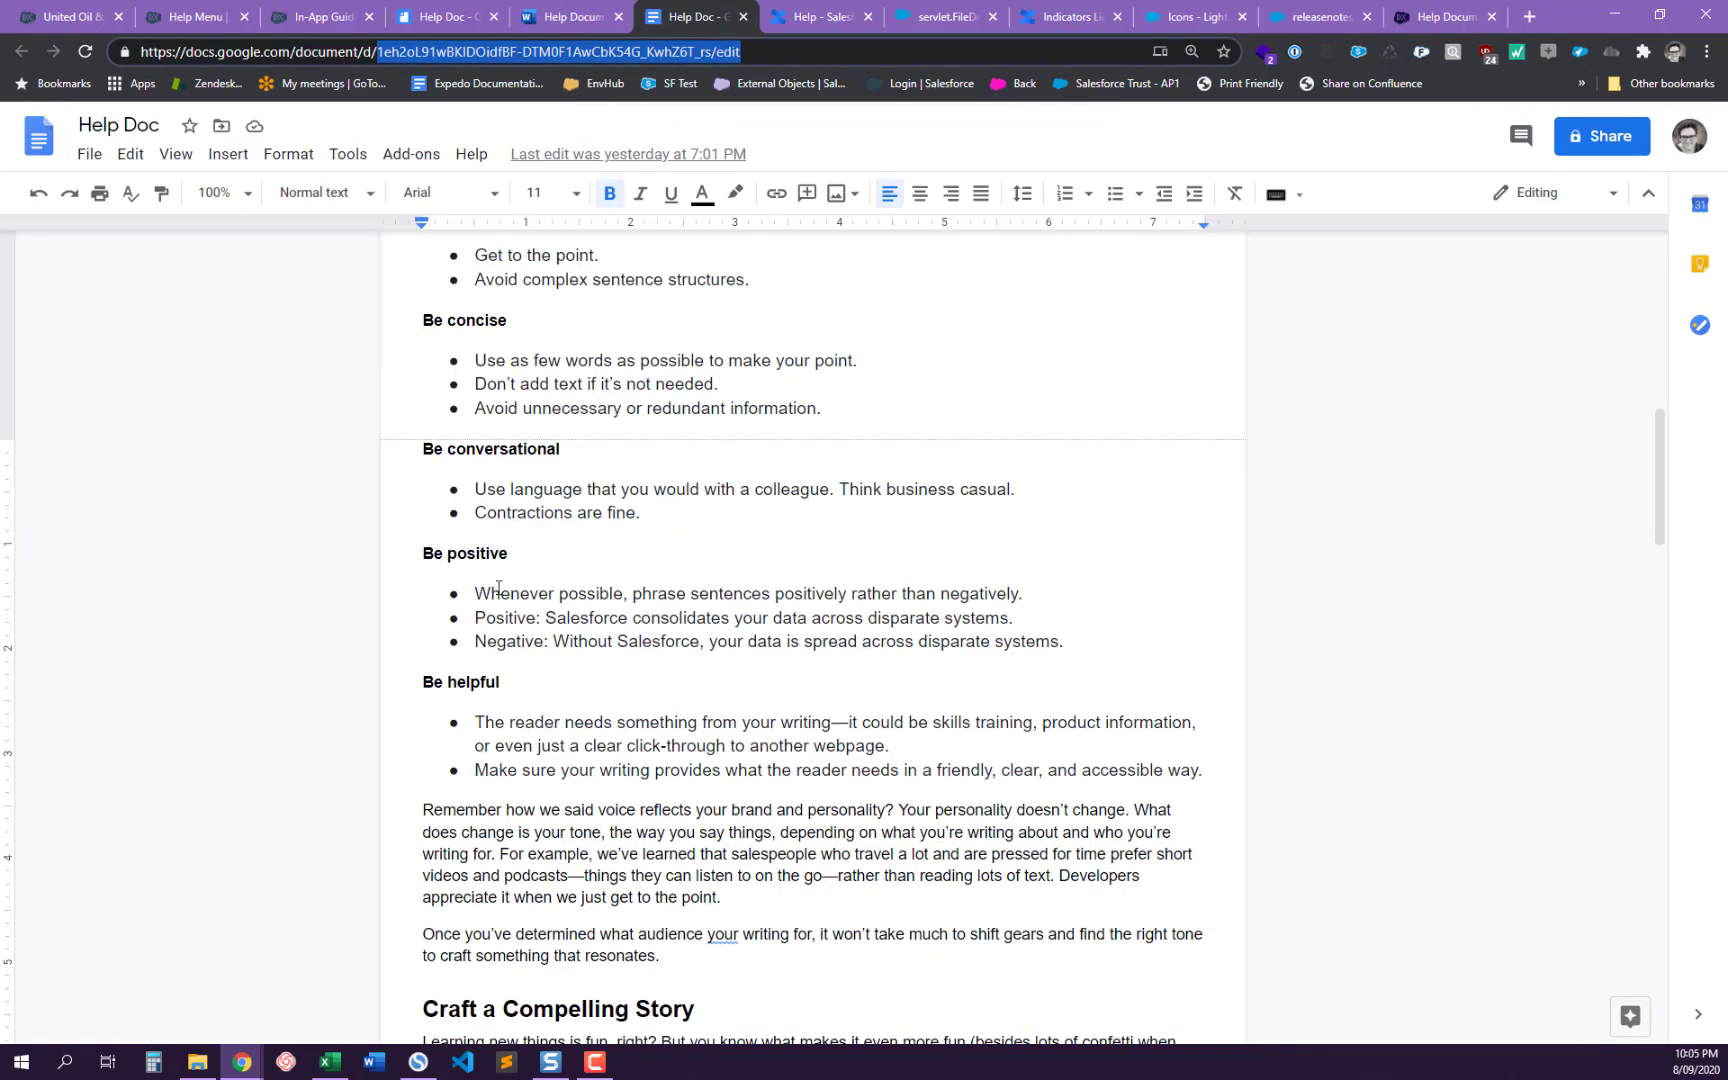
- Review the Help Documents Options on the Confluence Help page, and return to the other Salesforce org's Home page with the Launchpad
{"action": "left_click", "coordinate": [815, 20]}
{"action": "scroll", "coordinate": [744, 698], "scroll_direction": "down", "scroll_amount": 15}
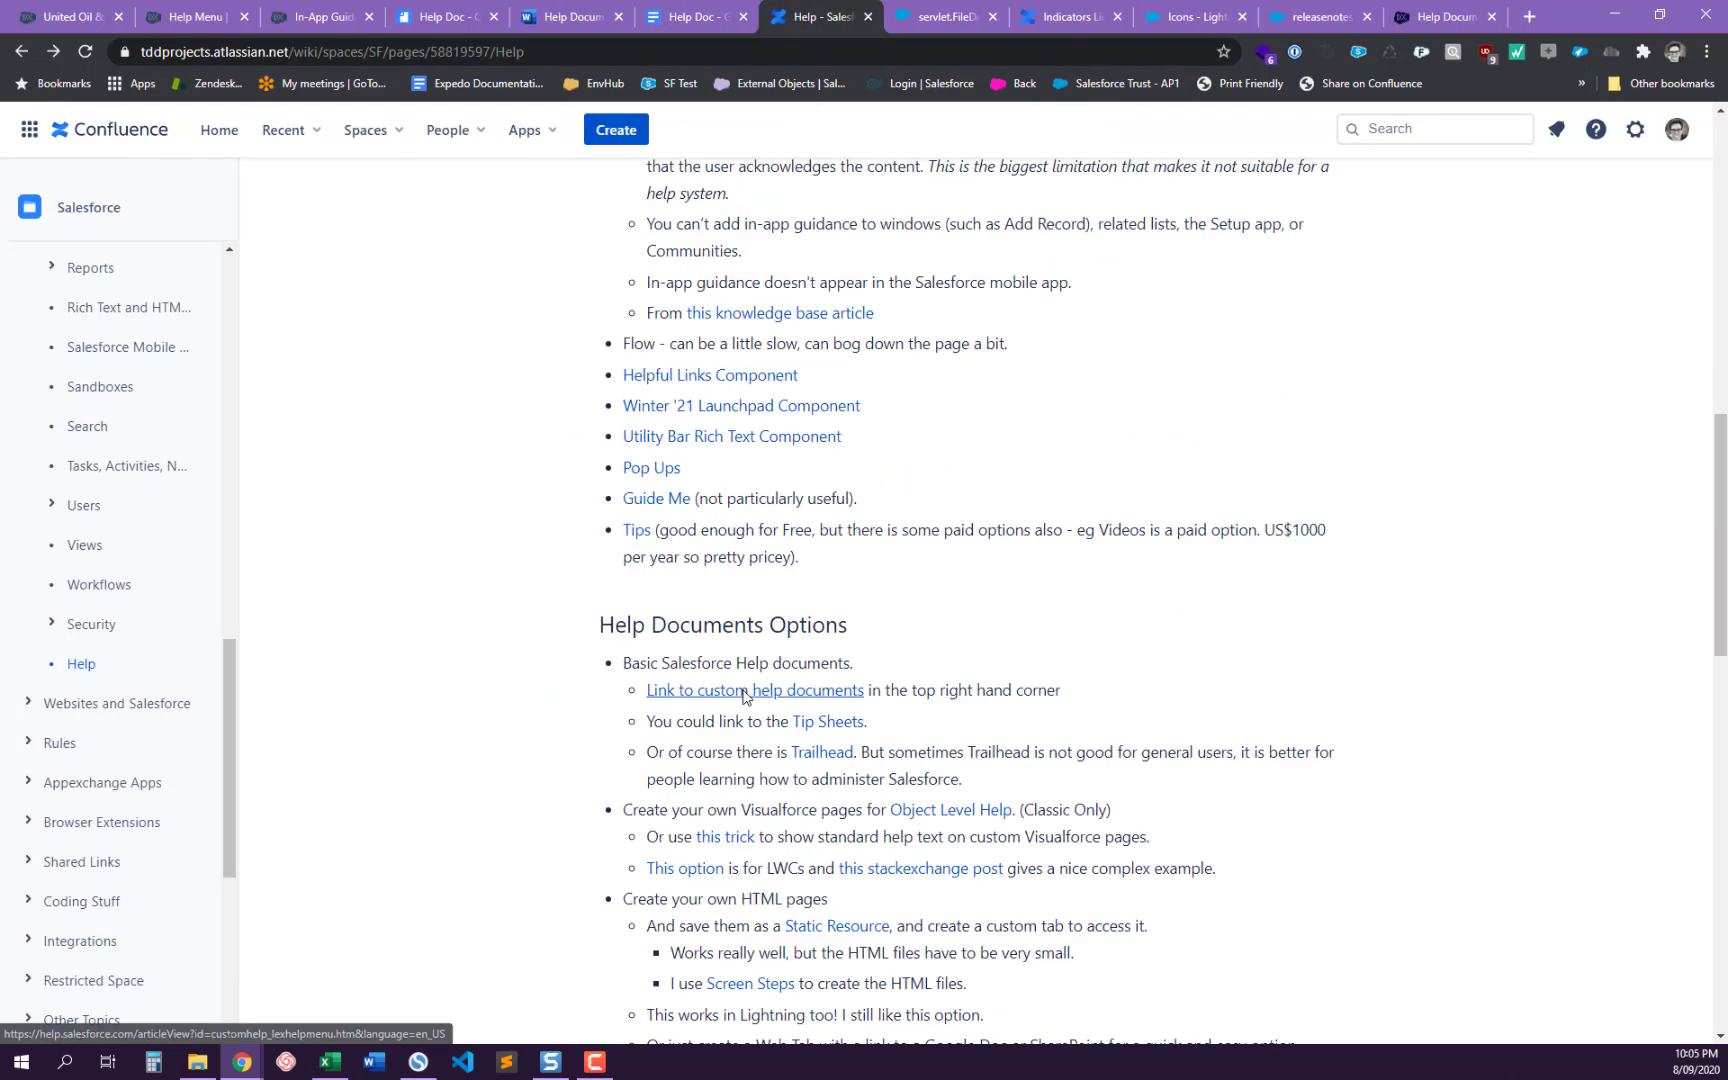
{"action": "scroll", "coordinate": [729, 515], "scroll_direction": "up", "scroll_amount": 3}
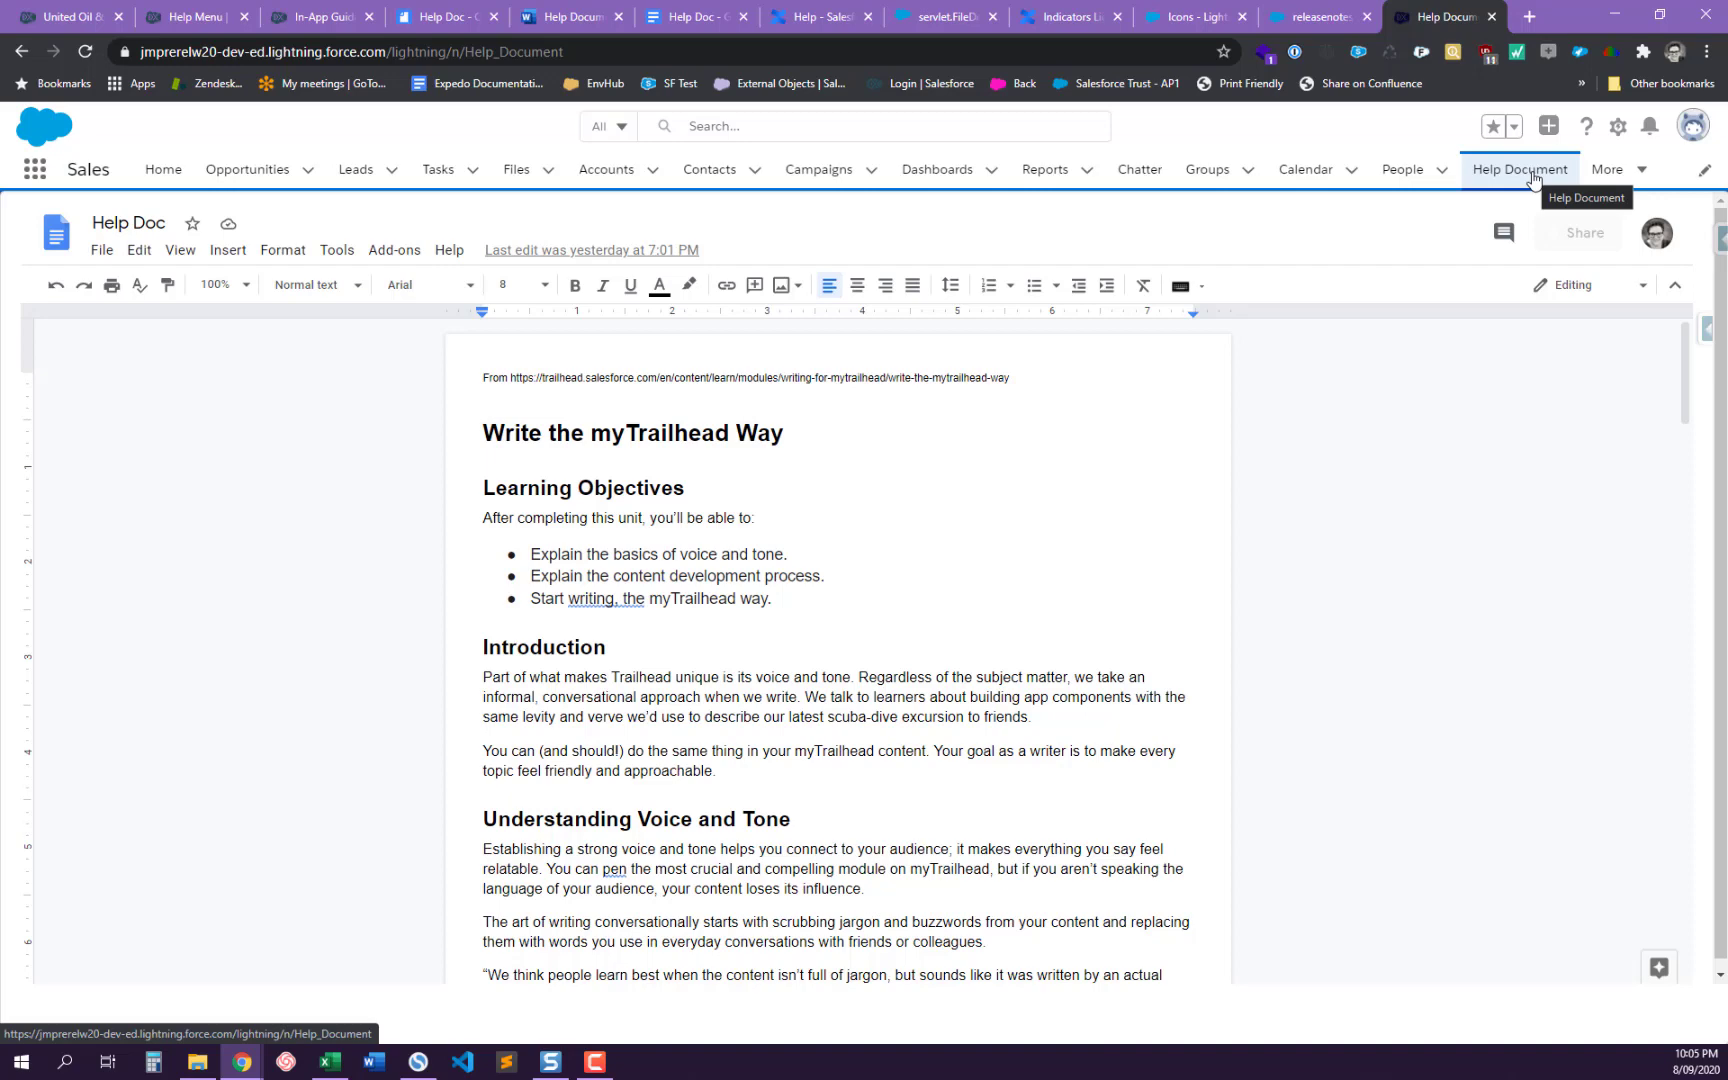
{"action": "left_click", "coordinate": [164, 174]}
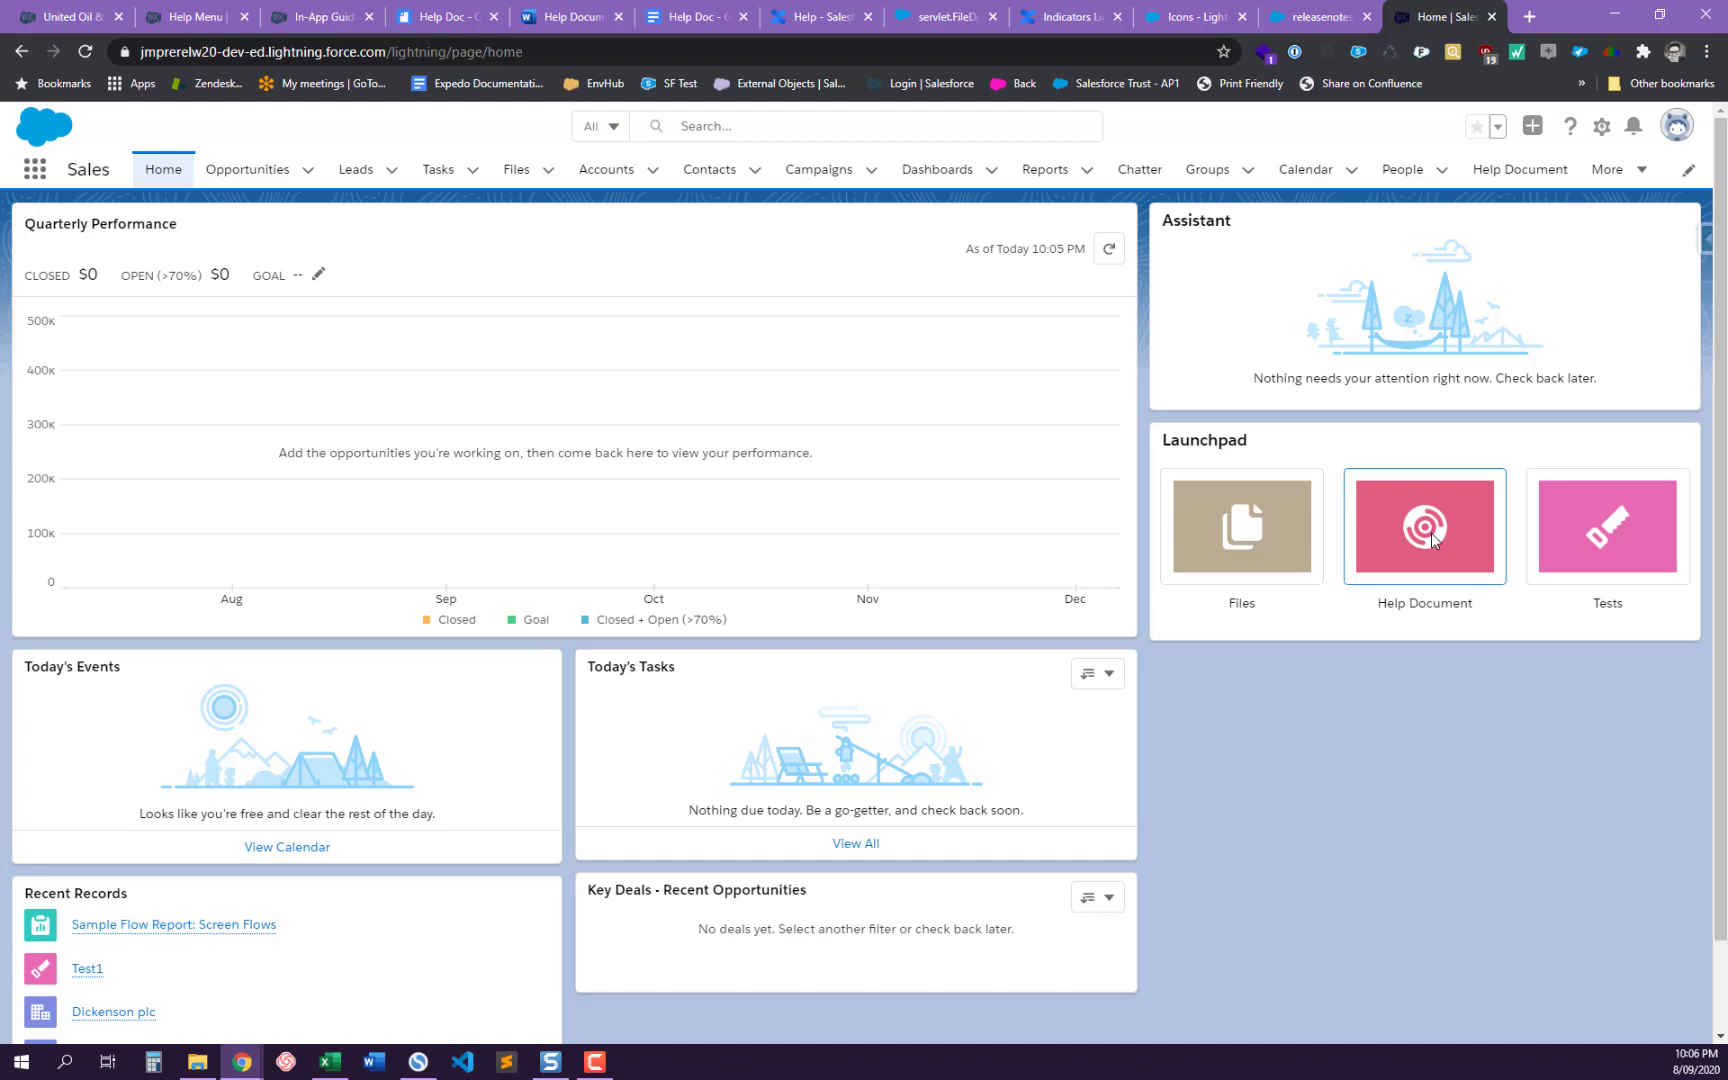
- Open spekit.co in a new browser tab, dismiss the chat message, and look over the Spekit home page
{"action": "left_click", "coordinate": [1528, 18]}
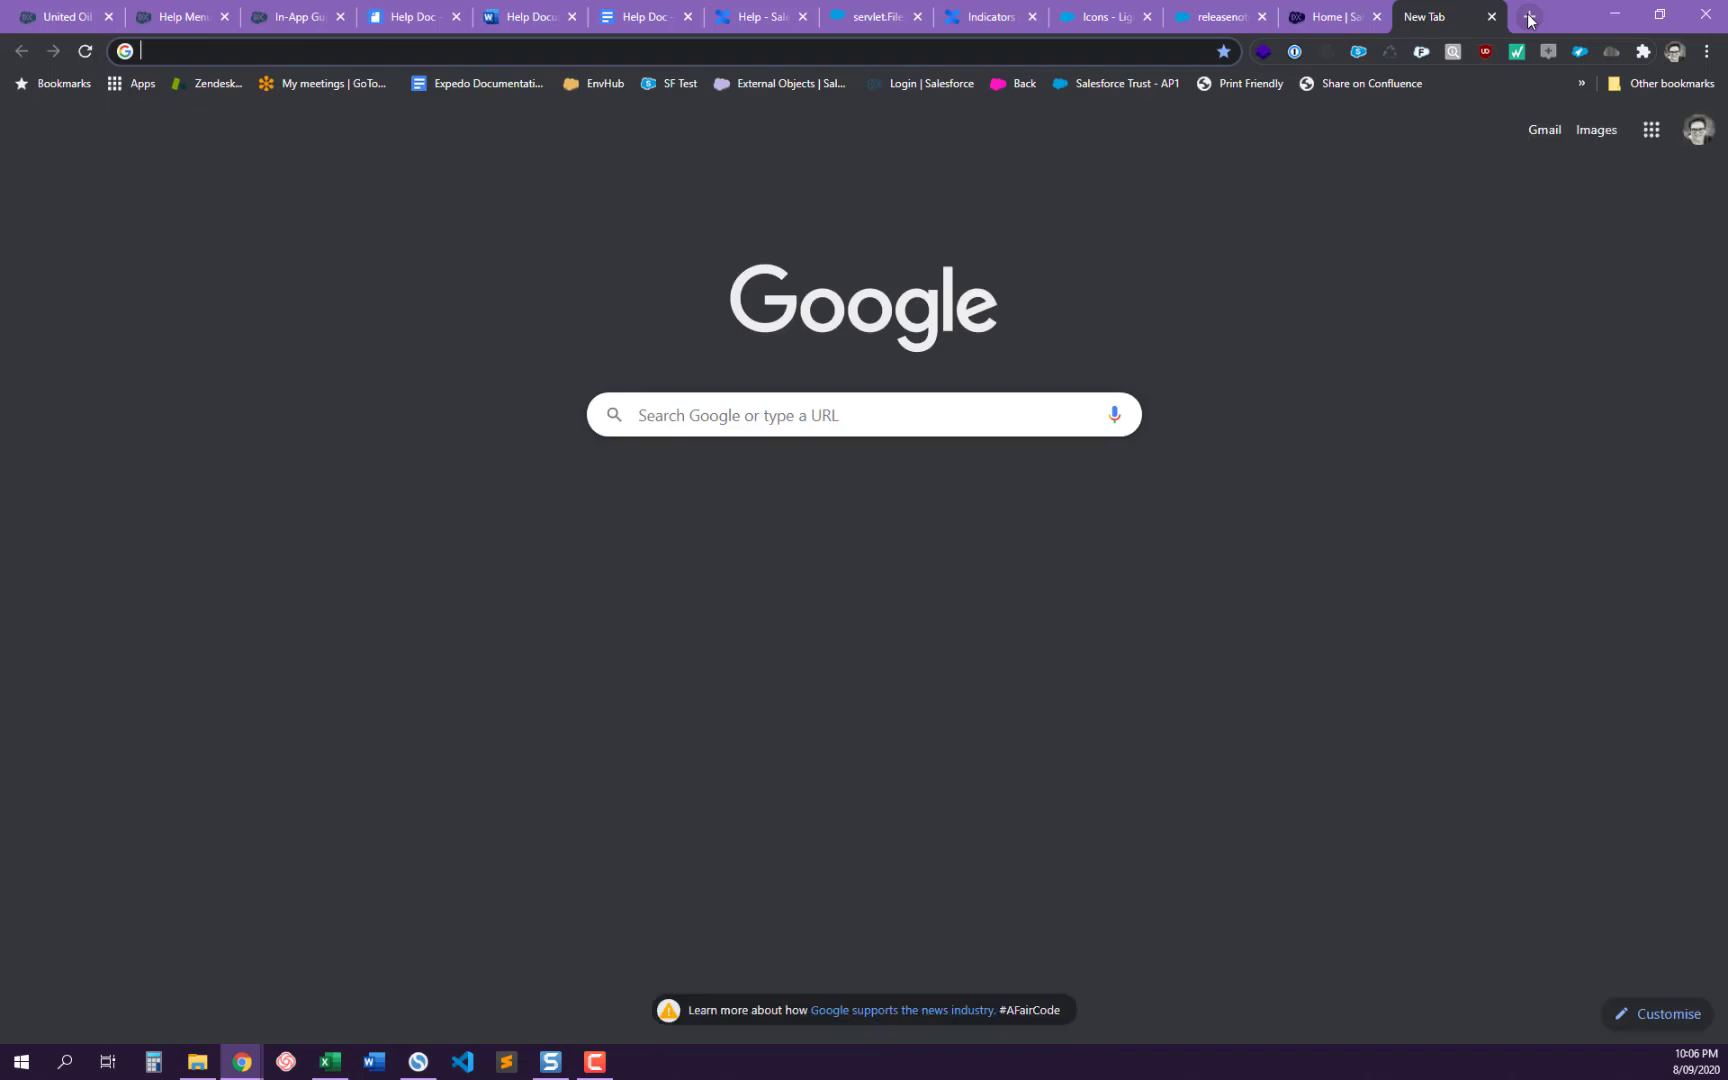
{"action": "type", "text": "speik"}
{"action": "key", "text": "BackSpace"}
{"action": "key", "text": "BackSpace"}
{"action": "type", "text": "kit.co"}
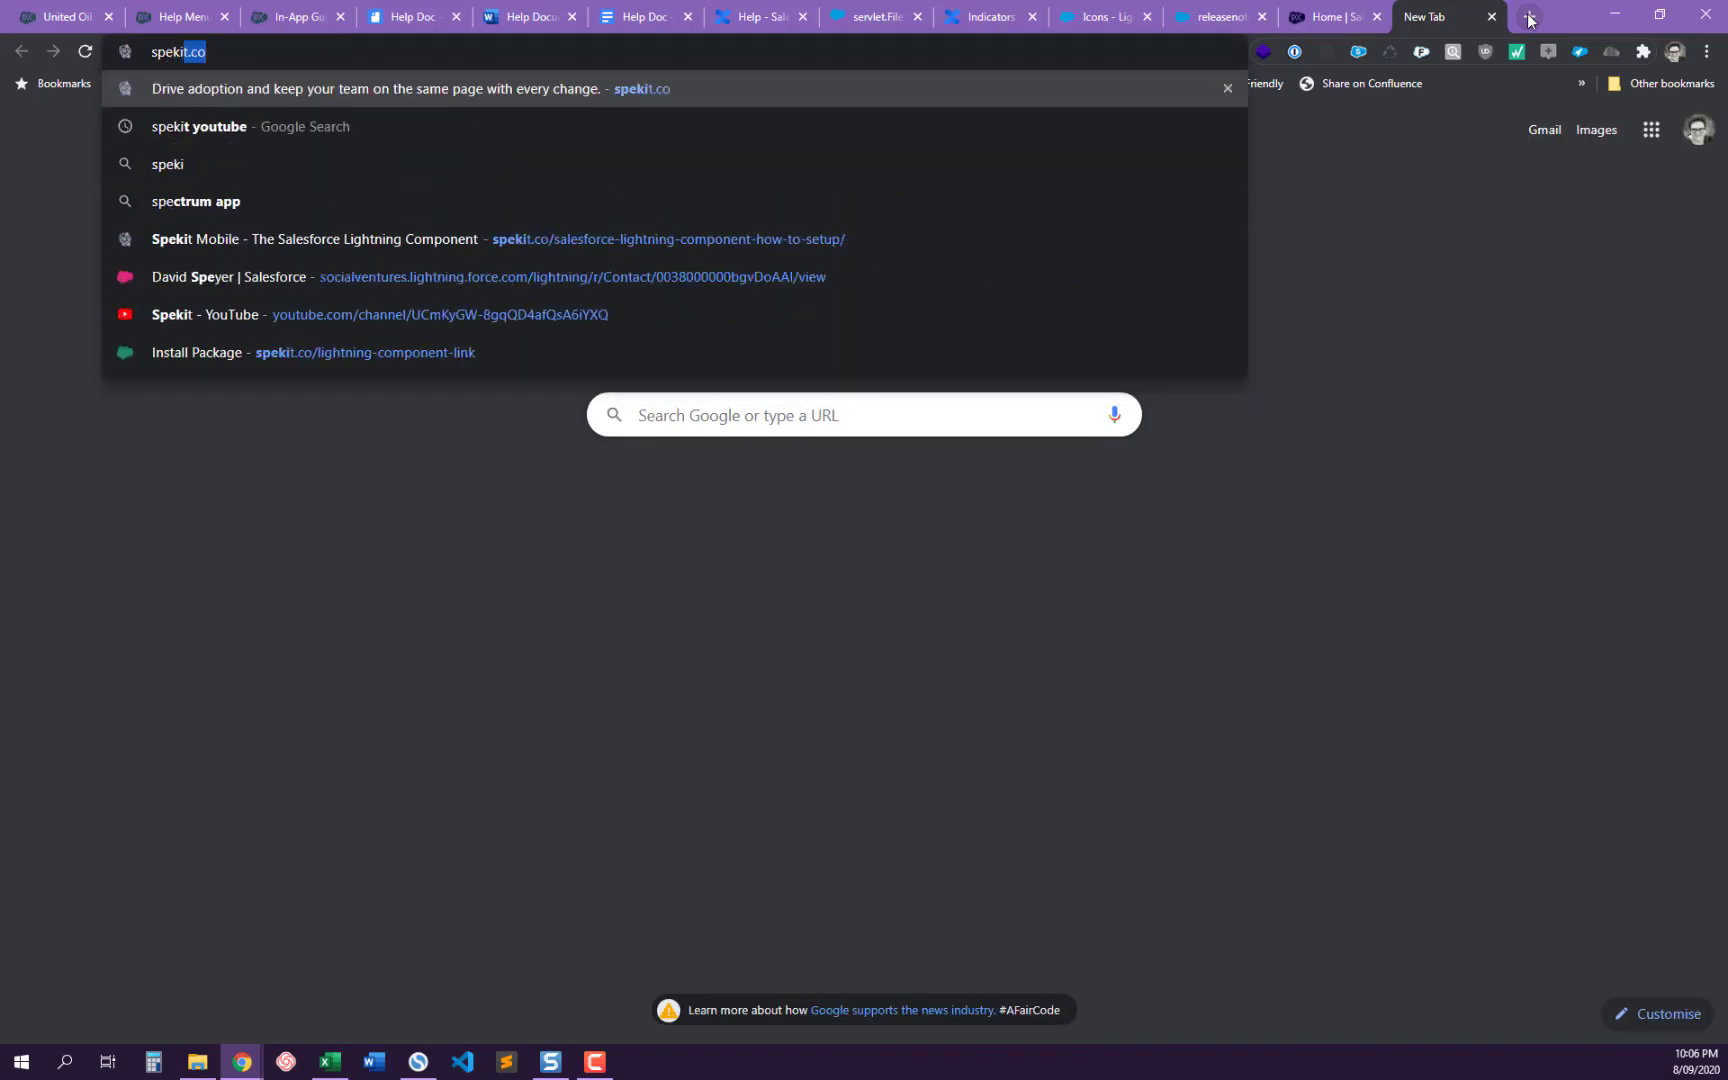
{"action": "key", "text": "Return"}
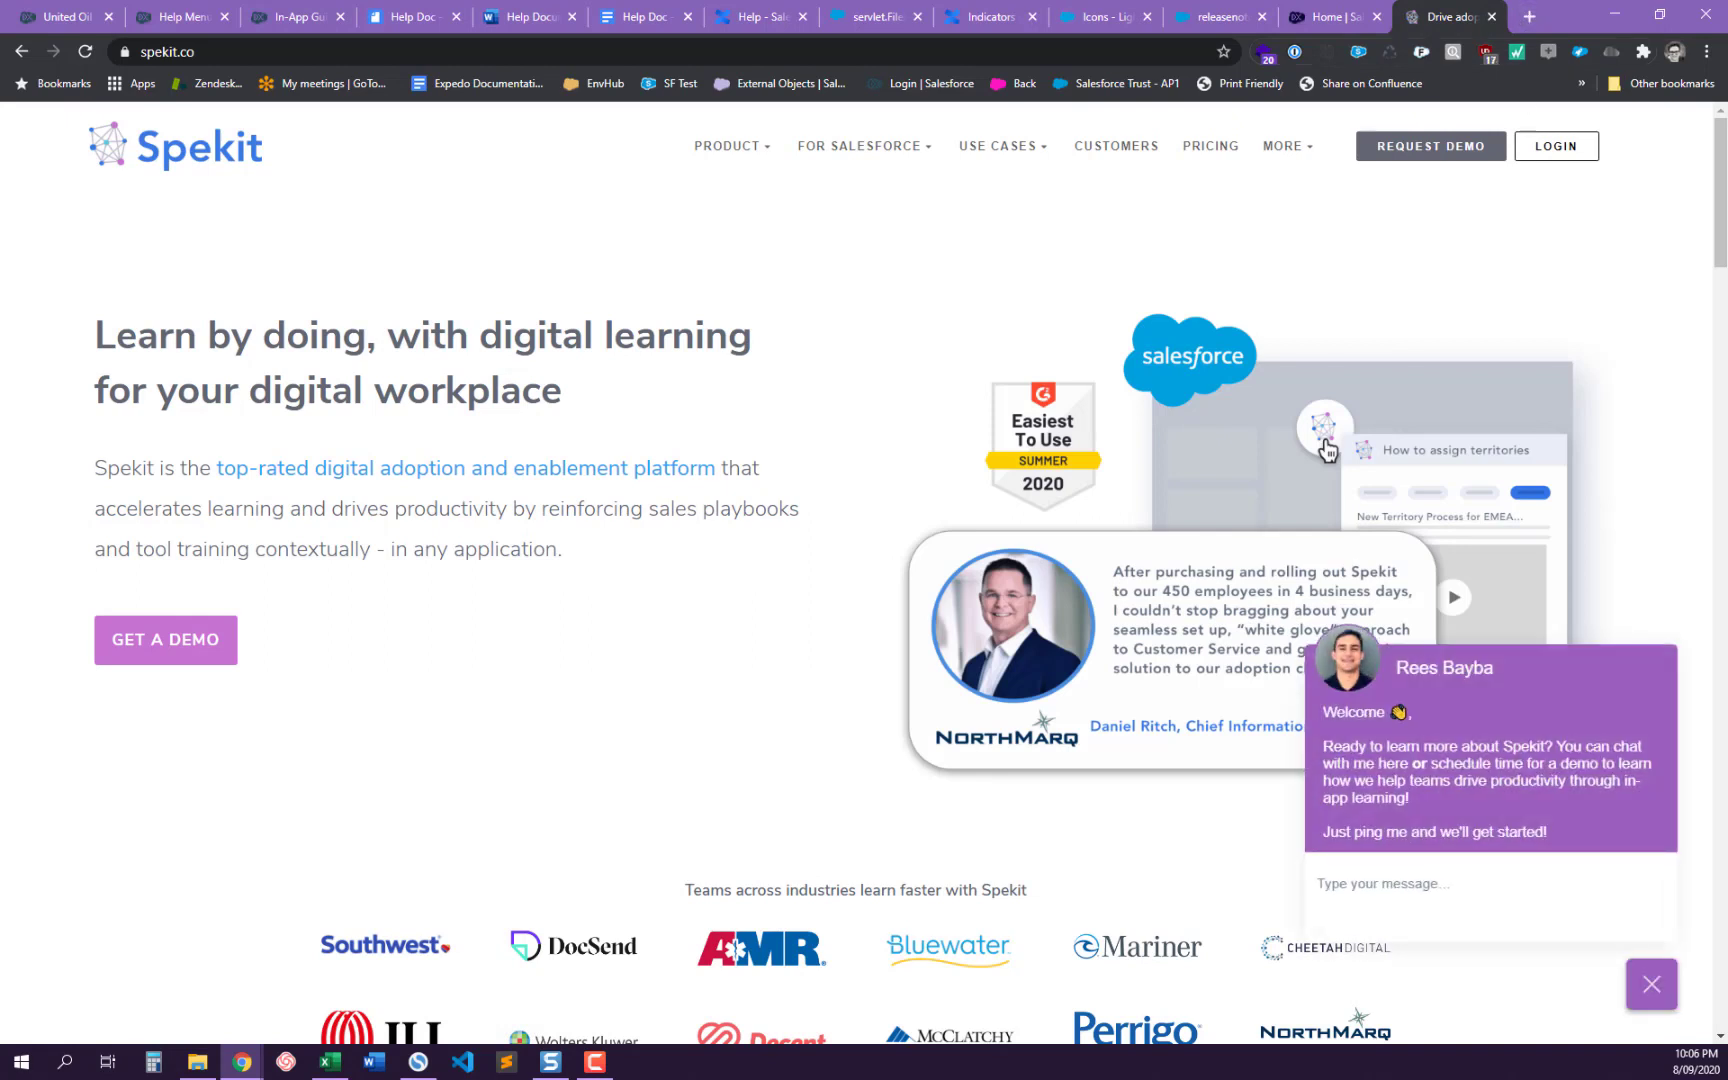
{"action": "left_click", "coordinate": [1651, 984]}
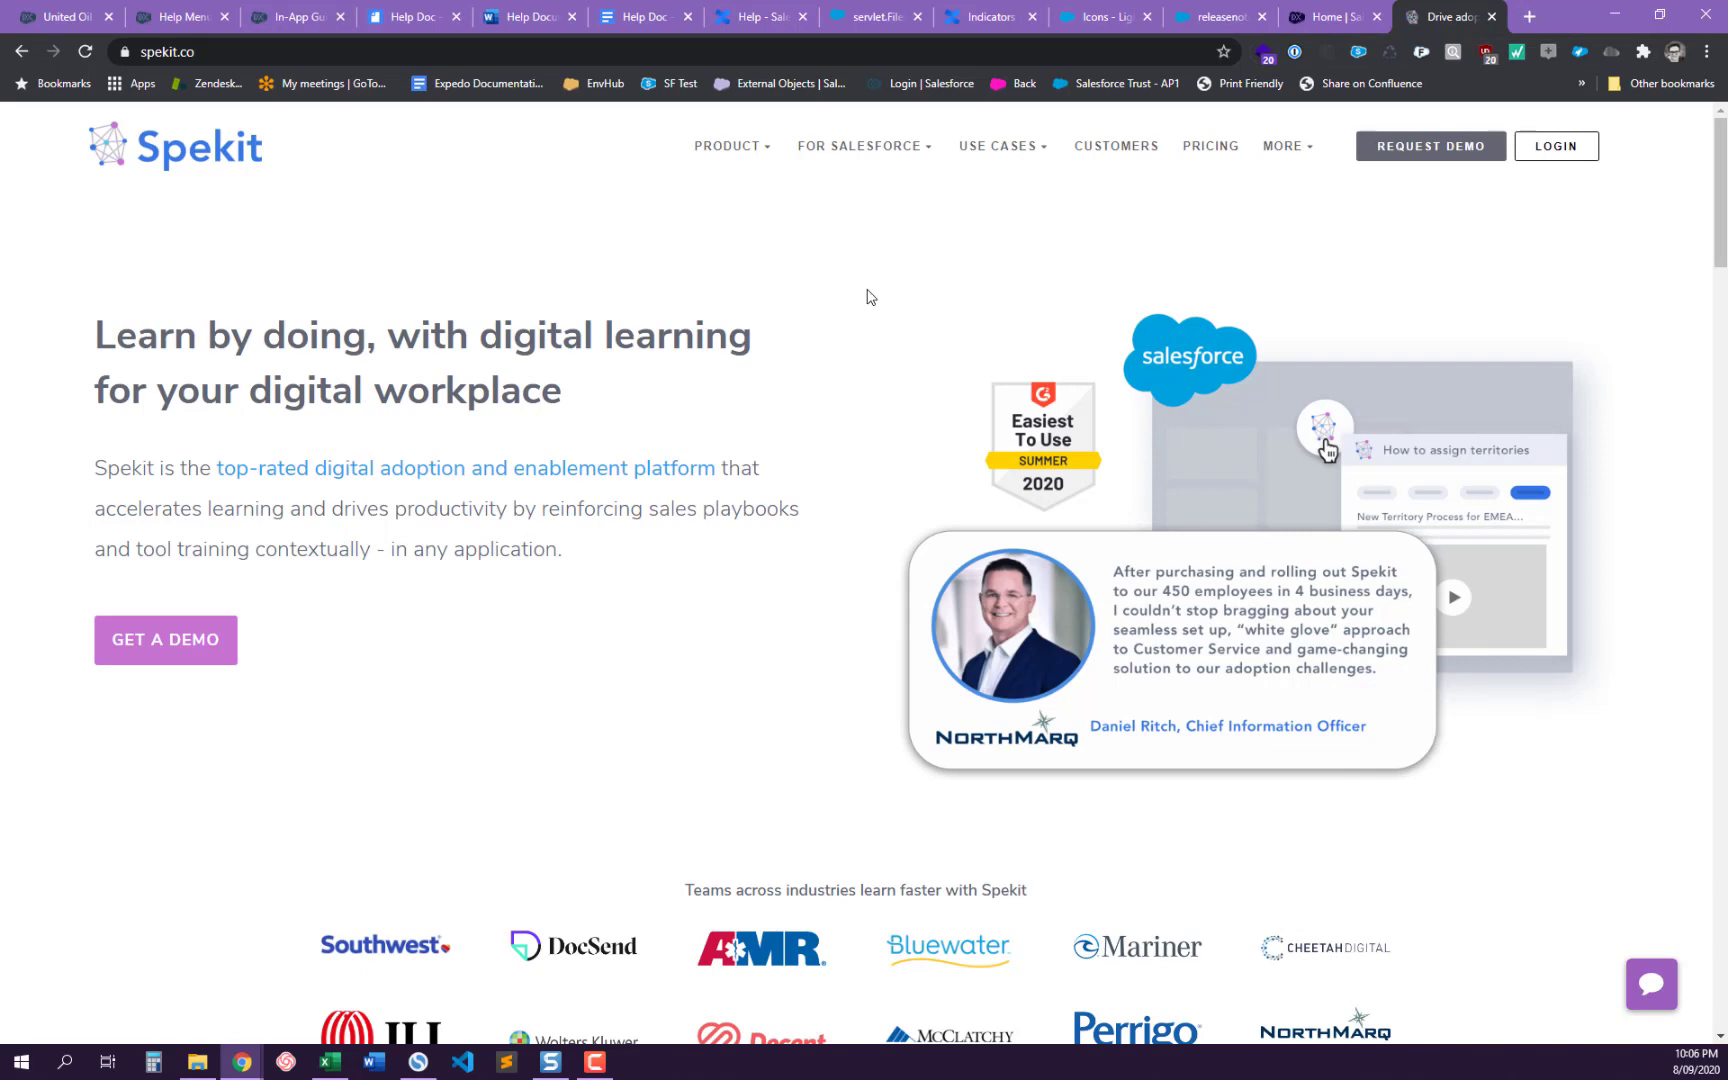
{"action": "scroll", "coordinate": [878, 300], "scroll_direction": "down", "scroll_amount": 2}
{"action": "scroll", "coordinate": [880, 301], "scroll_direction": "up", "scroll_amount": 2}
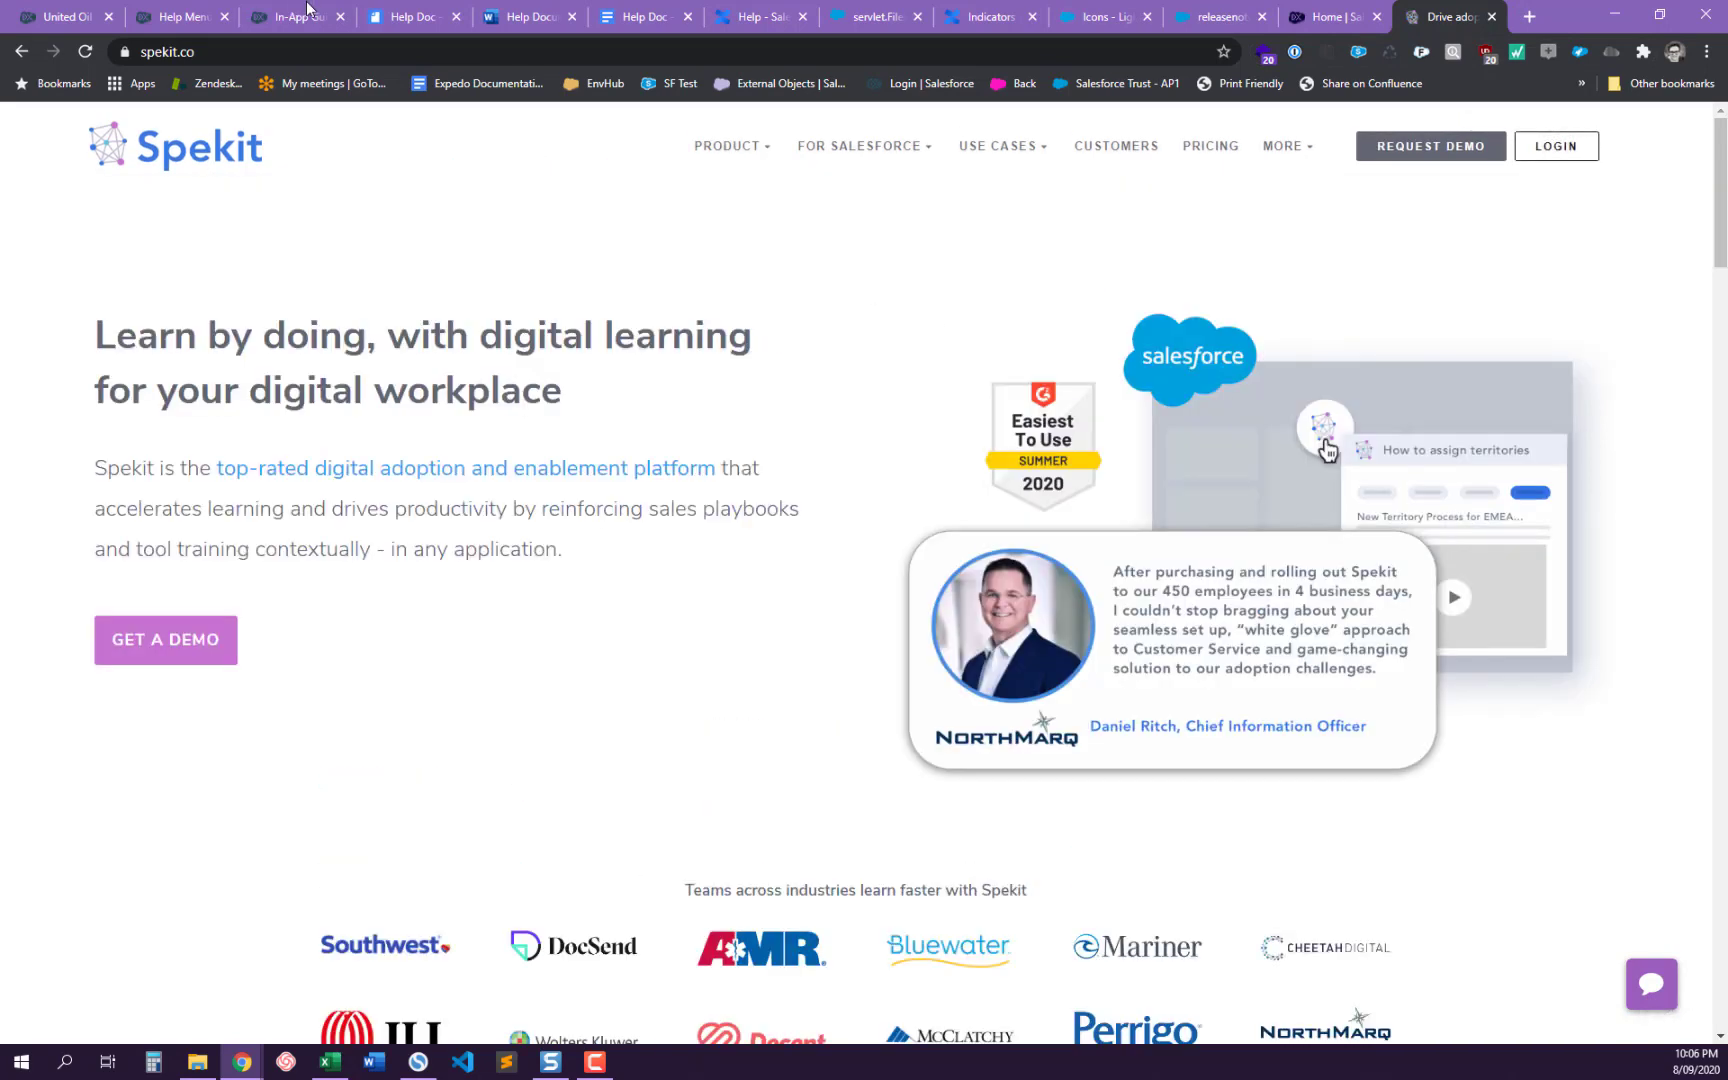
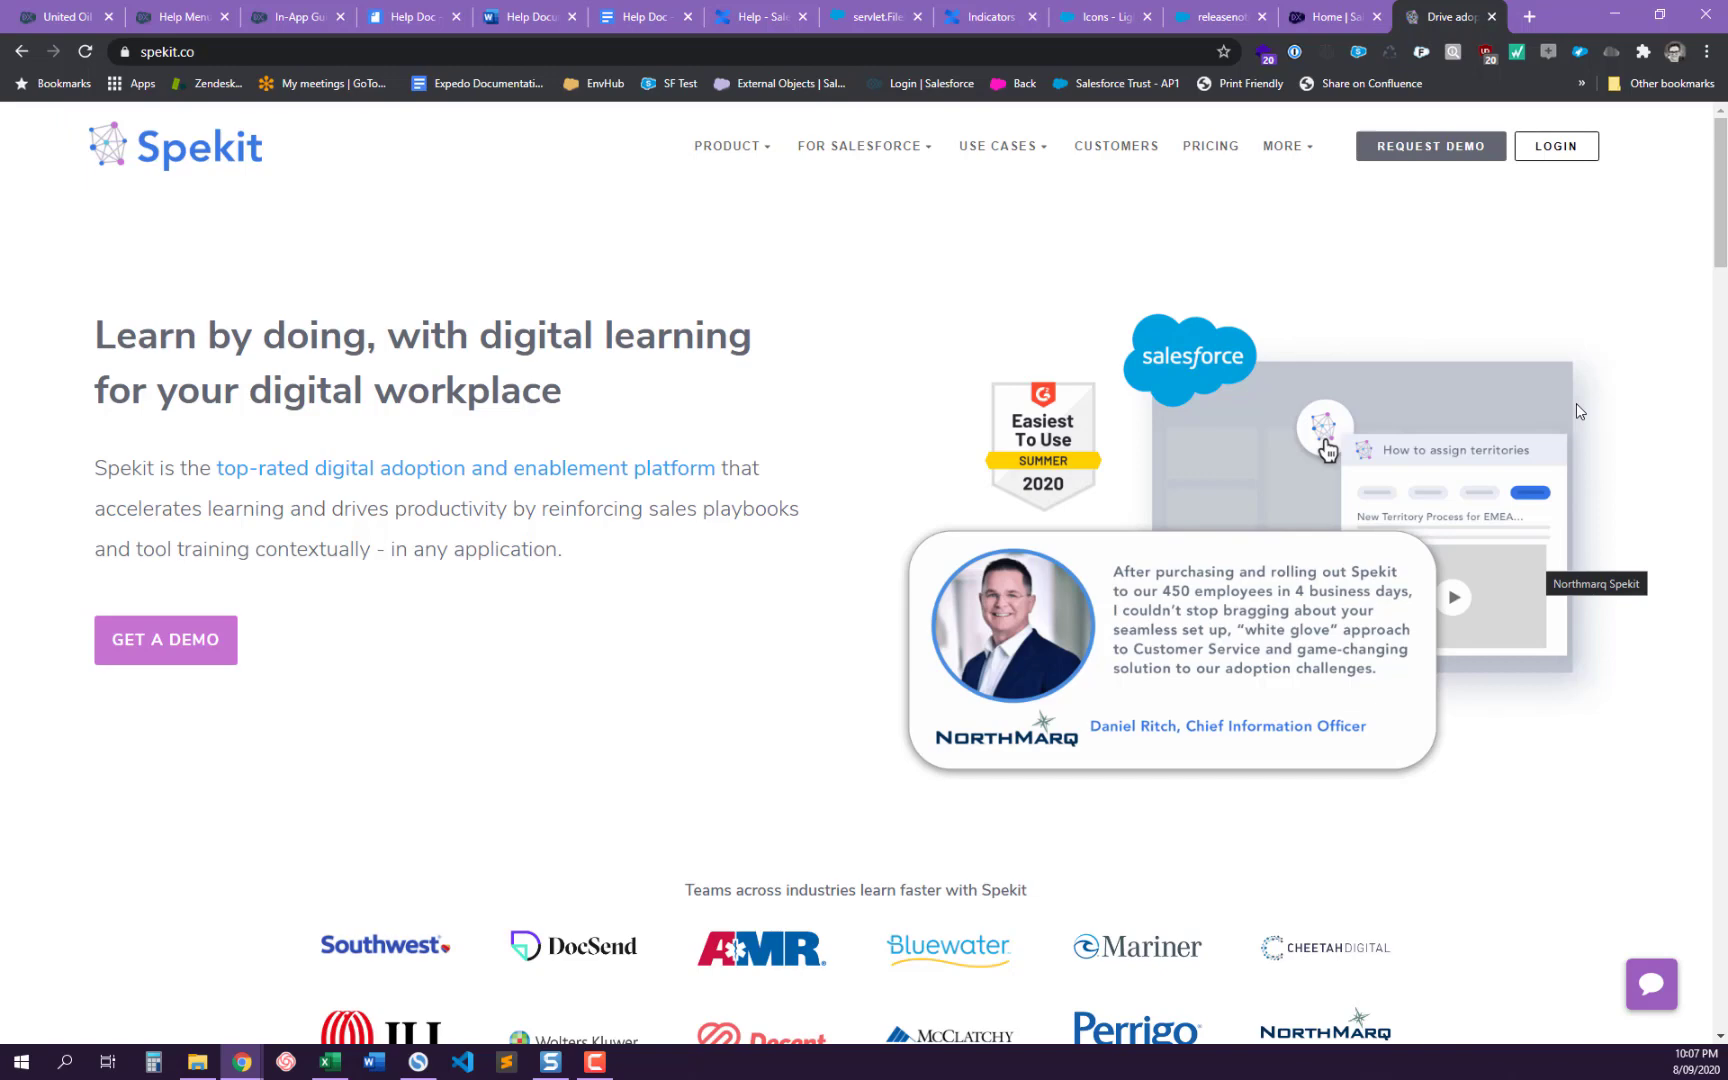
- Close the Spekit site and review the Help Menu setup and the Help Doc versions in Quip, Google Docs and Word
{"action": "left_click", "coordinate": [1494, 17]}
{"action": "left_click", "coordinate": [175, 20]}
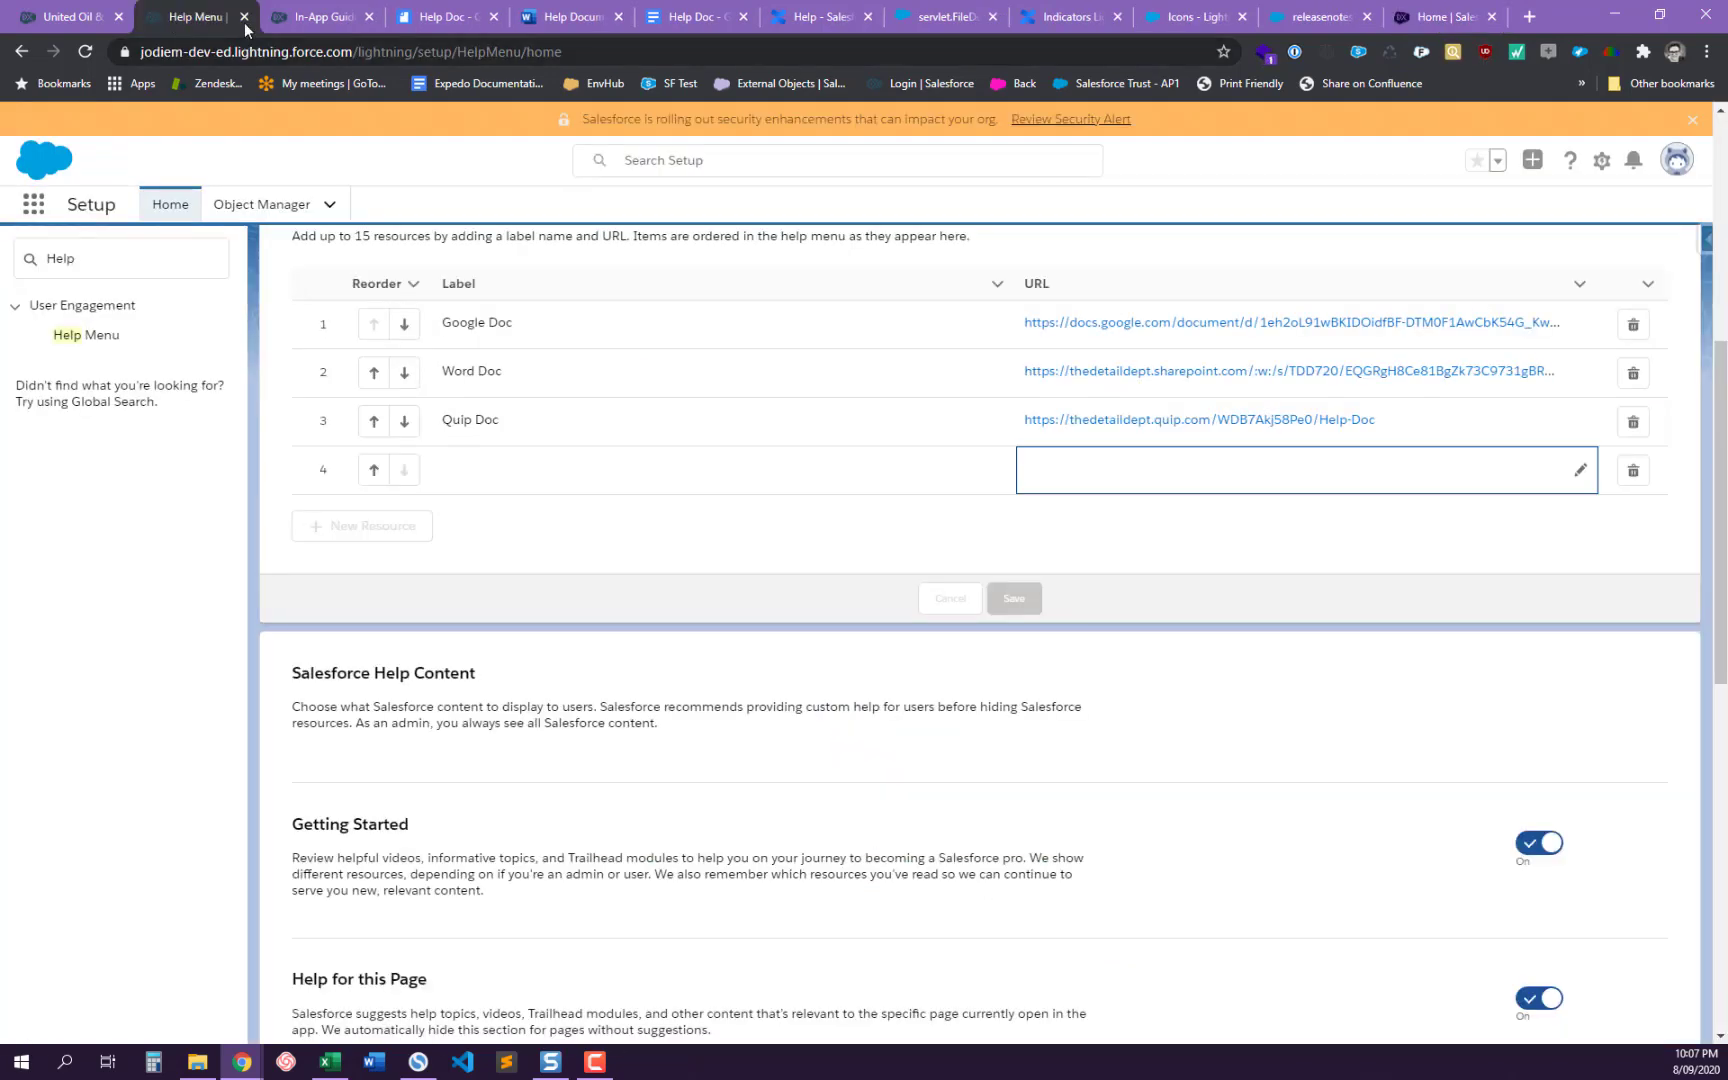
{"action": "left_click", "coordinate": [428, 20]}
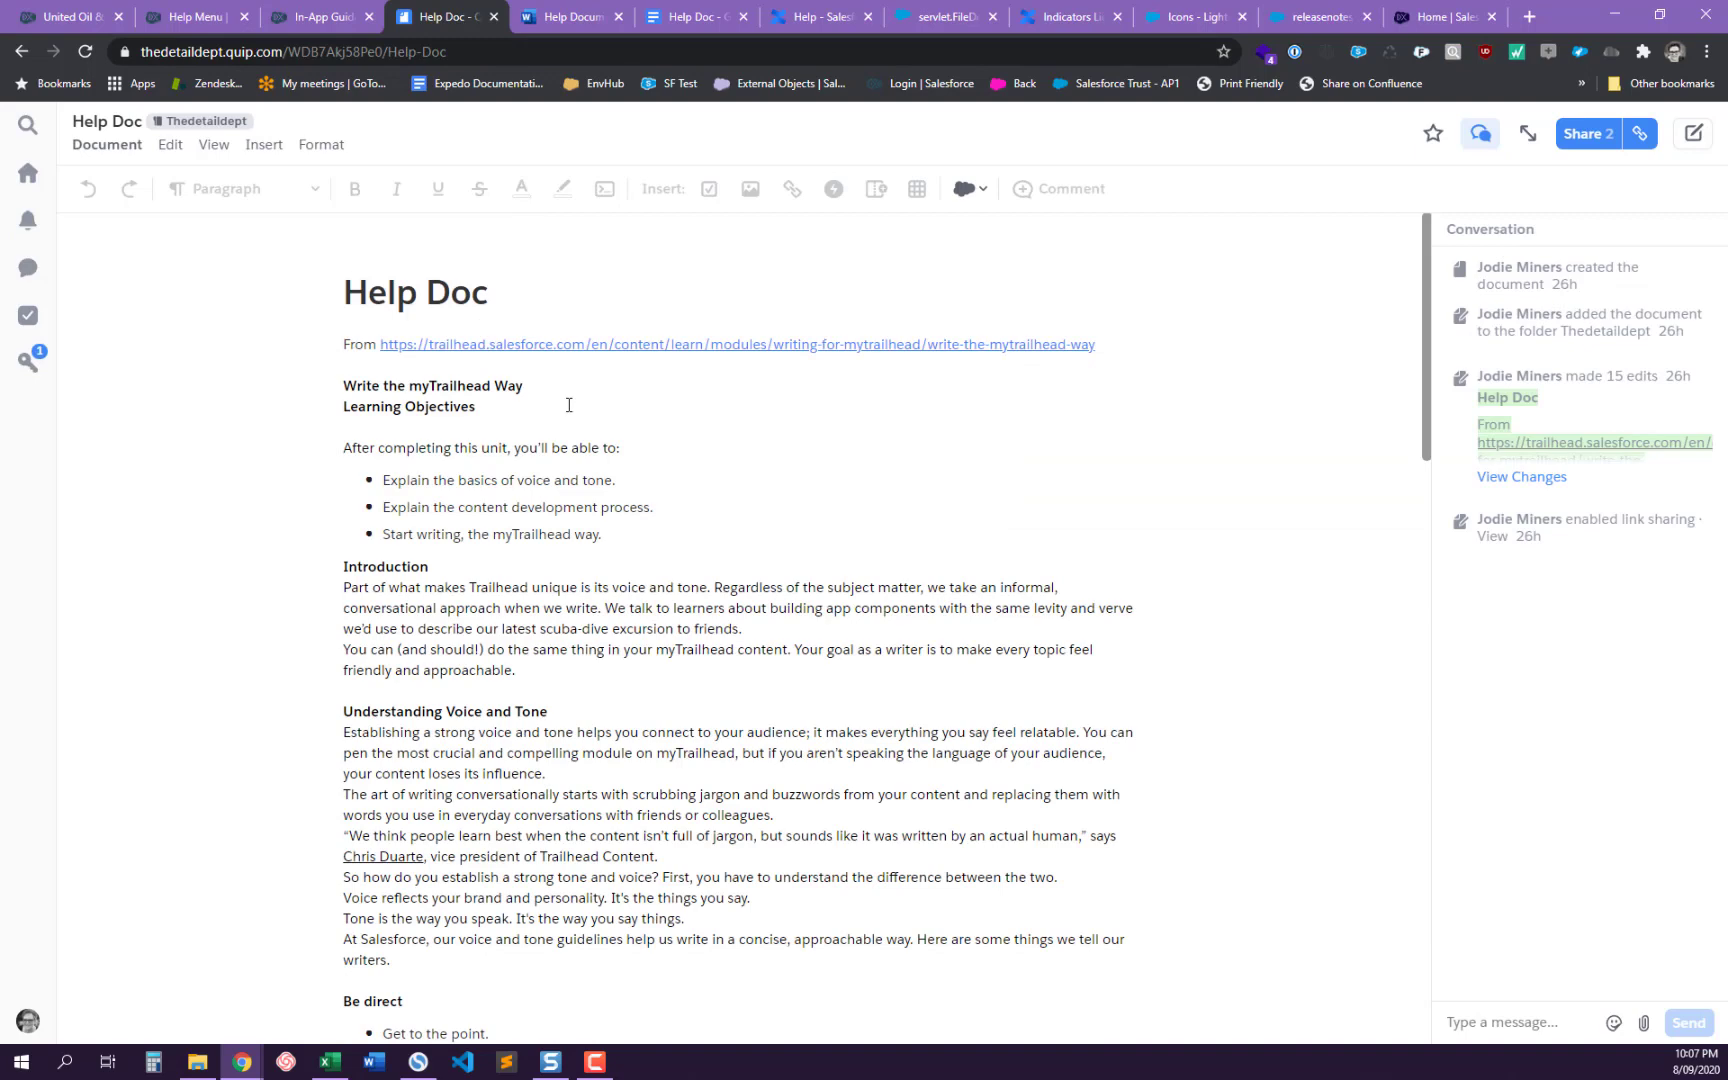
{"action": "left_click", "coordinate": [676, 12]}
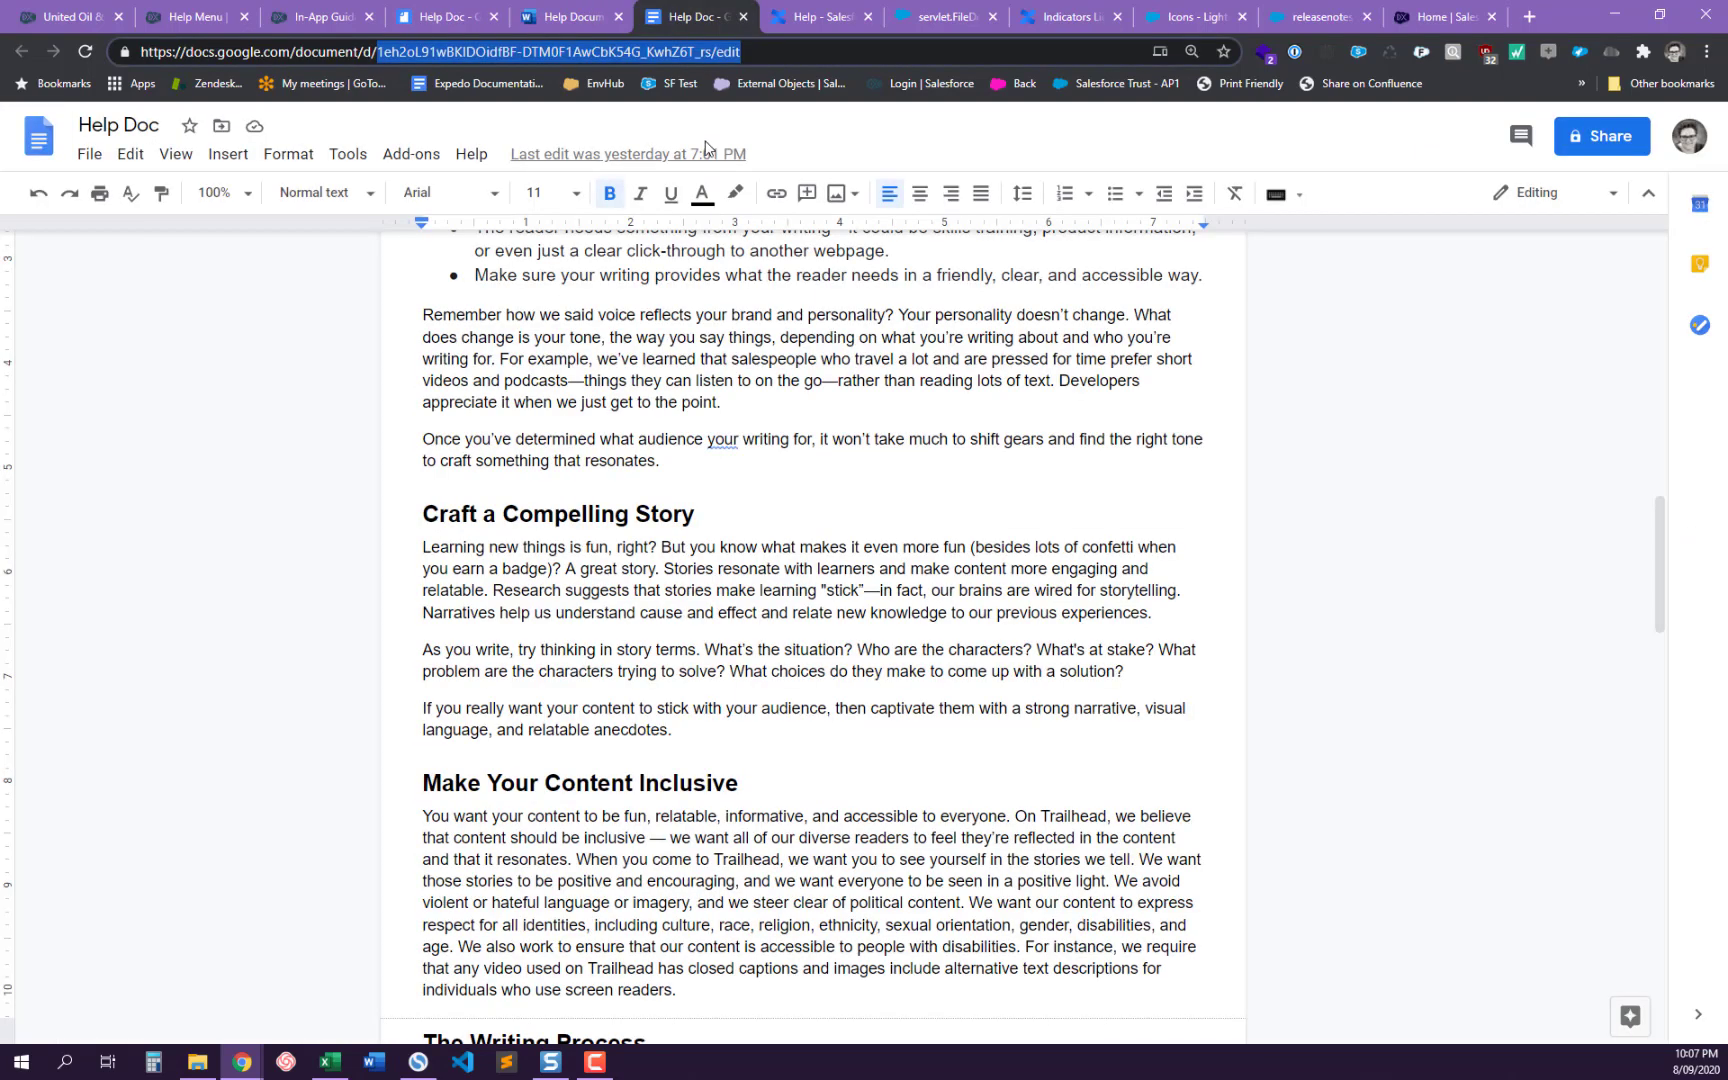
{"action": "left_click", "coordinate": [684, 612]}
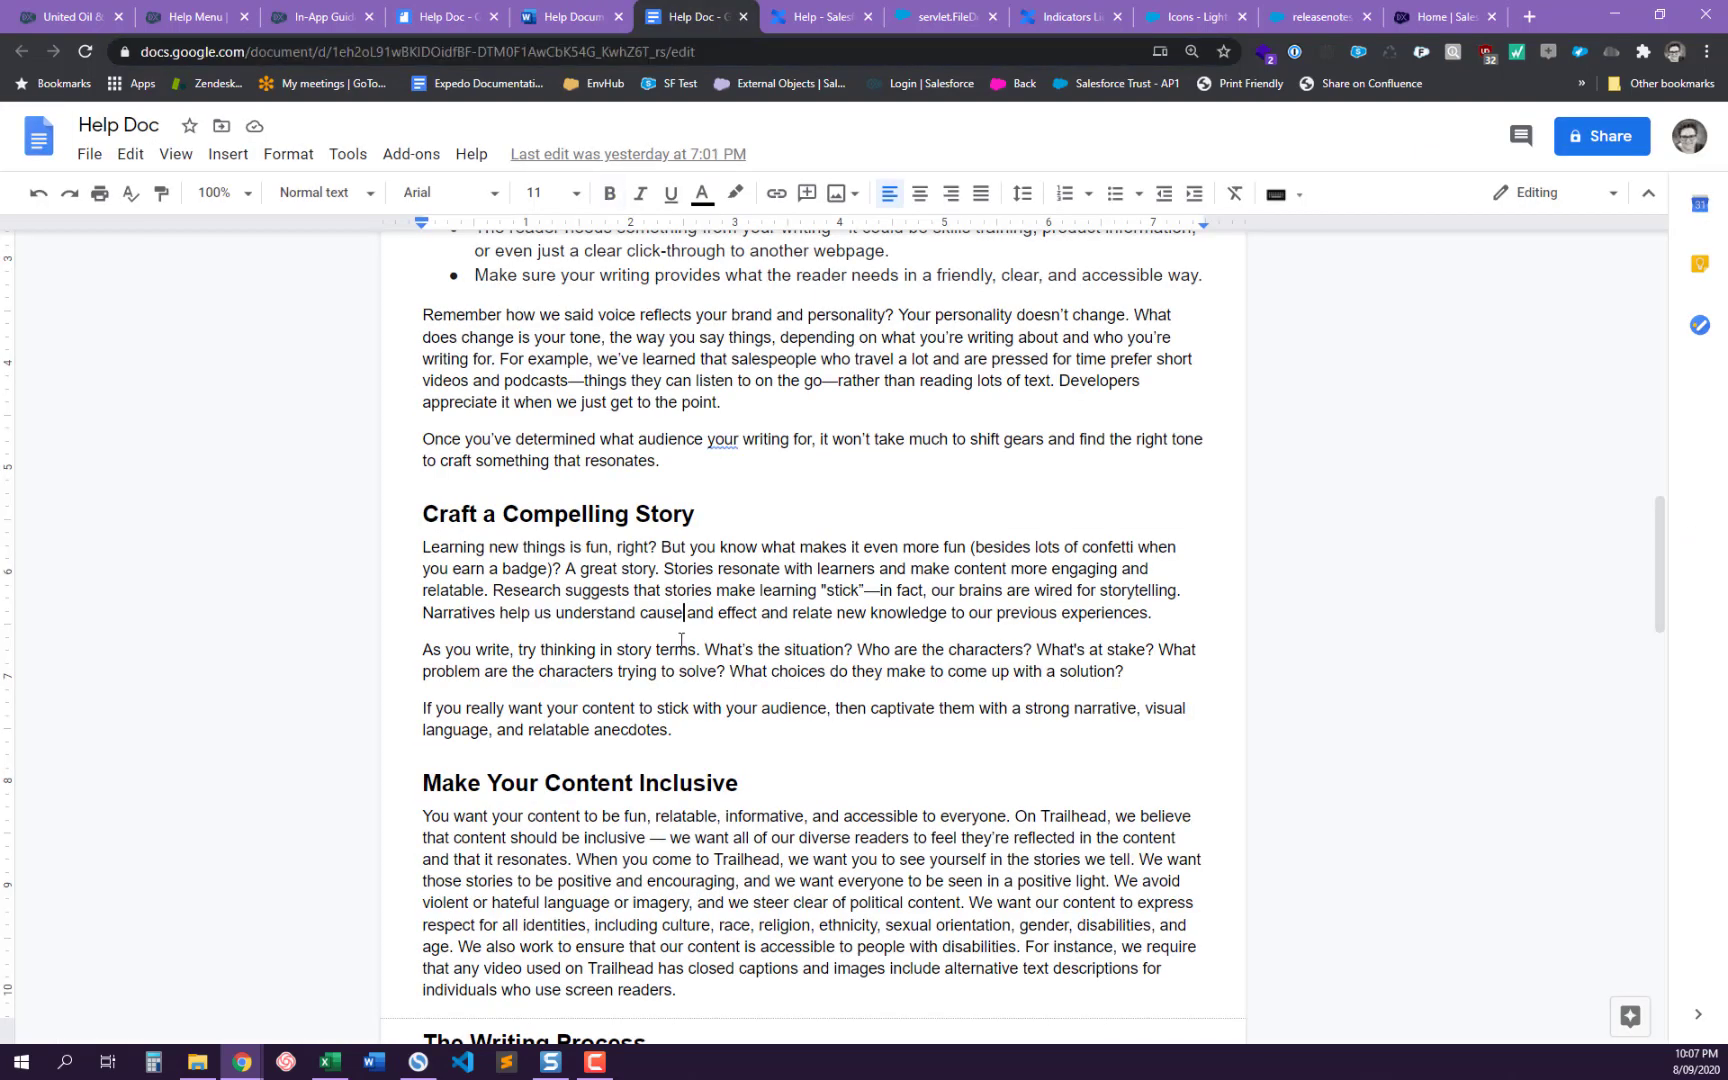
{"action": "left_click", "coordinate": [575, 20]}
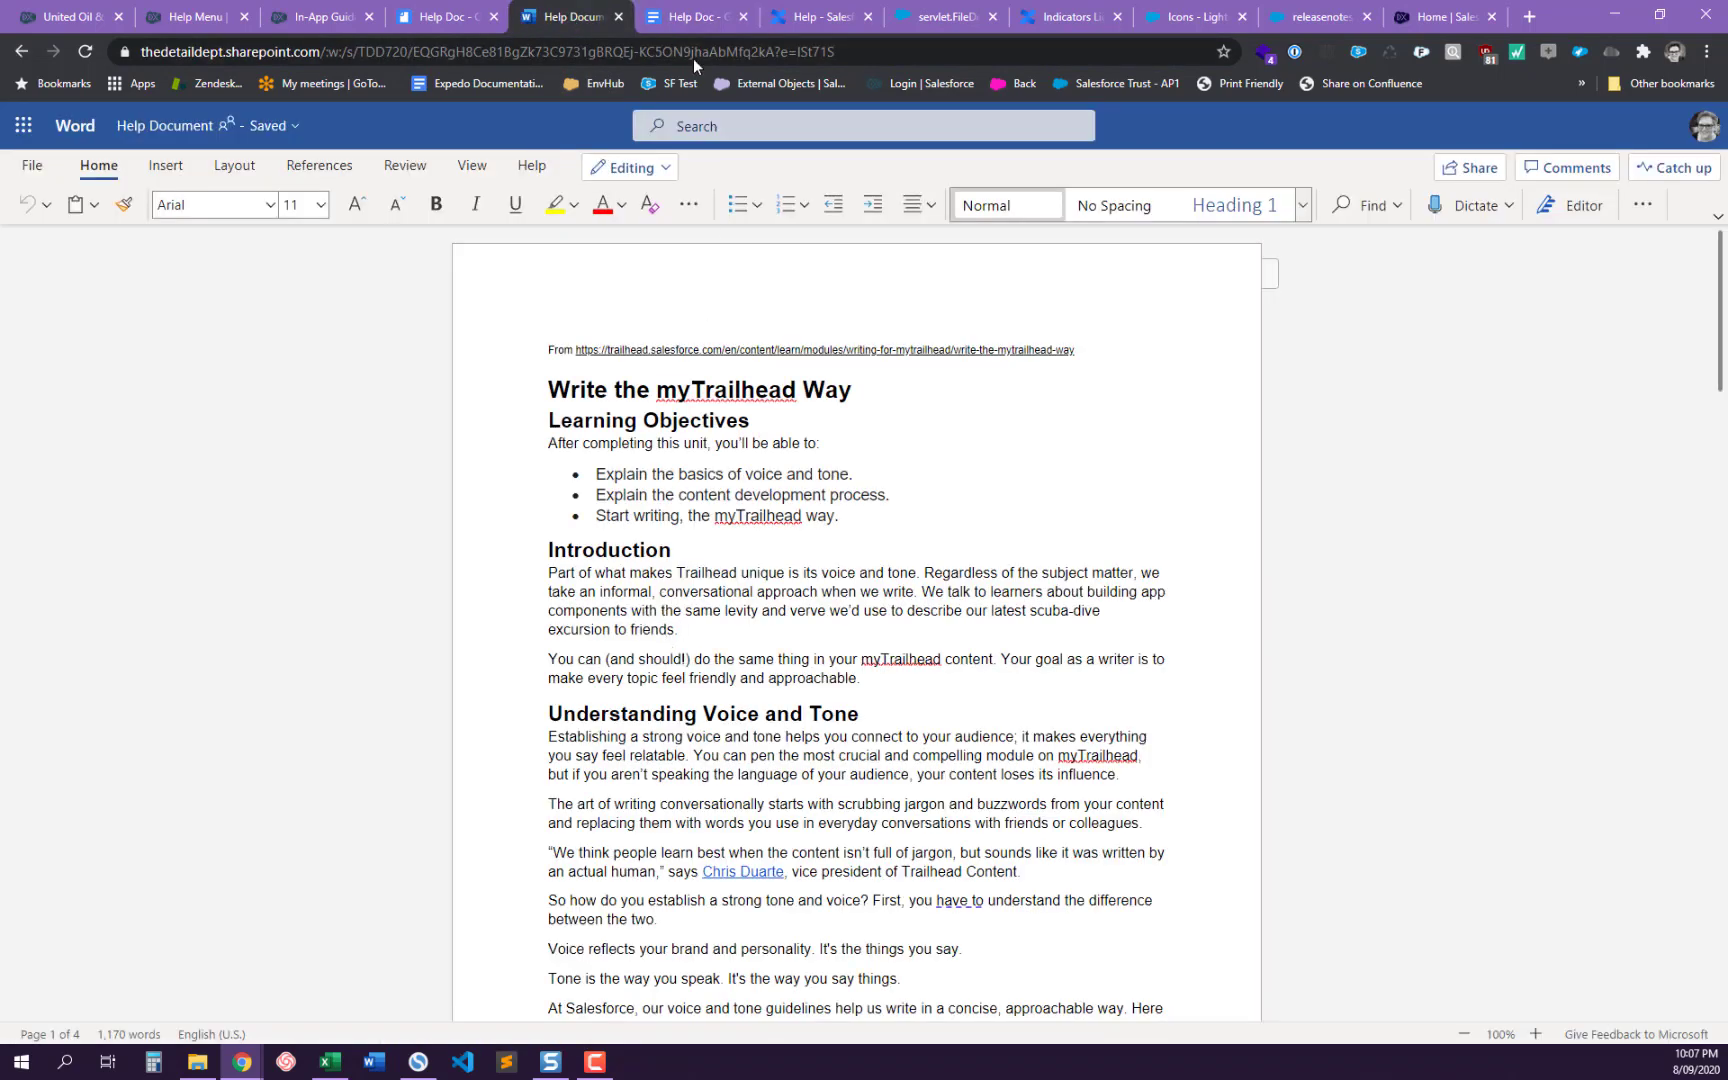
{"action": "left_click", "coordinate": [693, 20]}
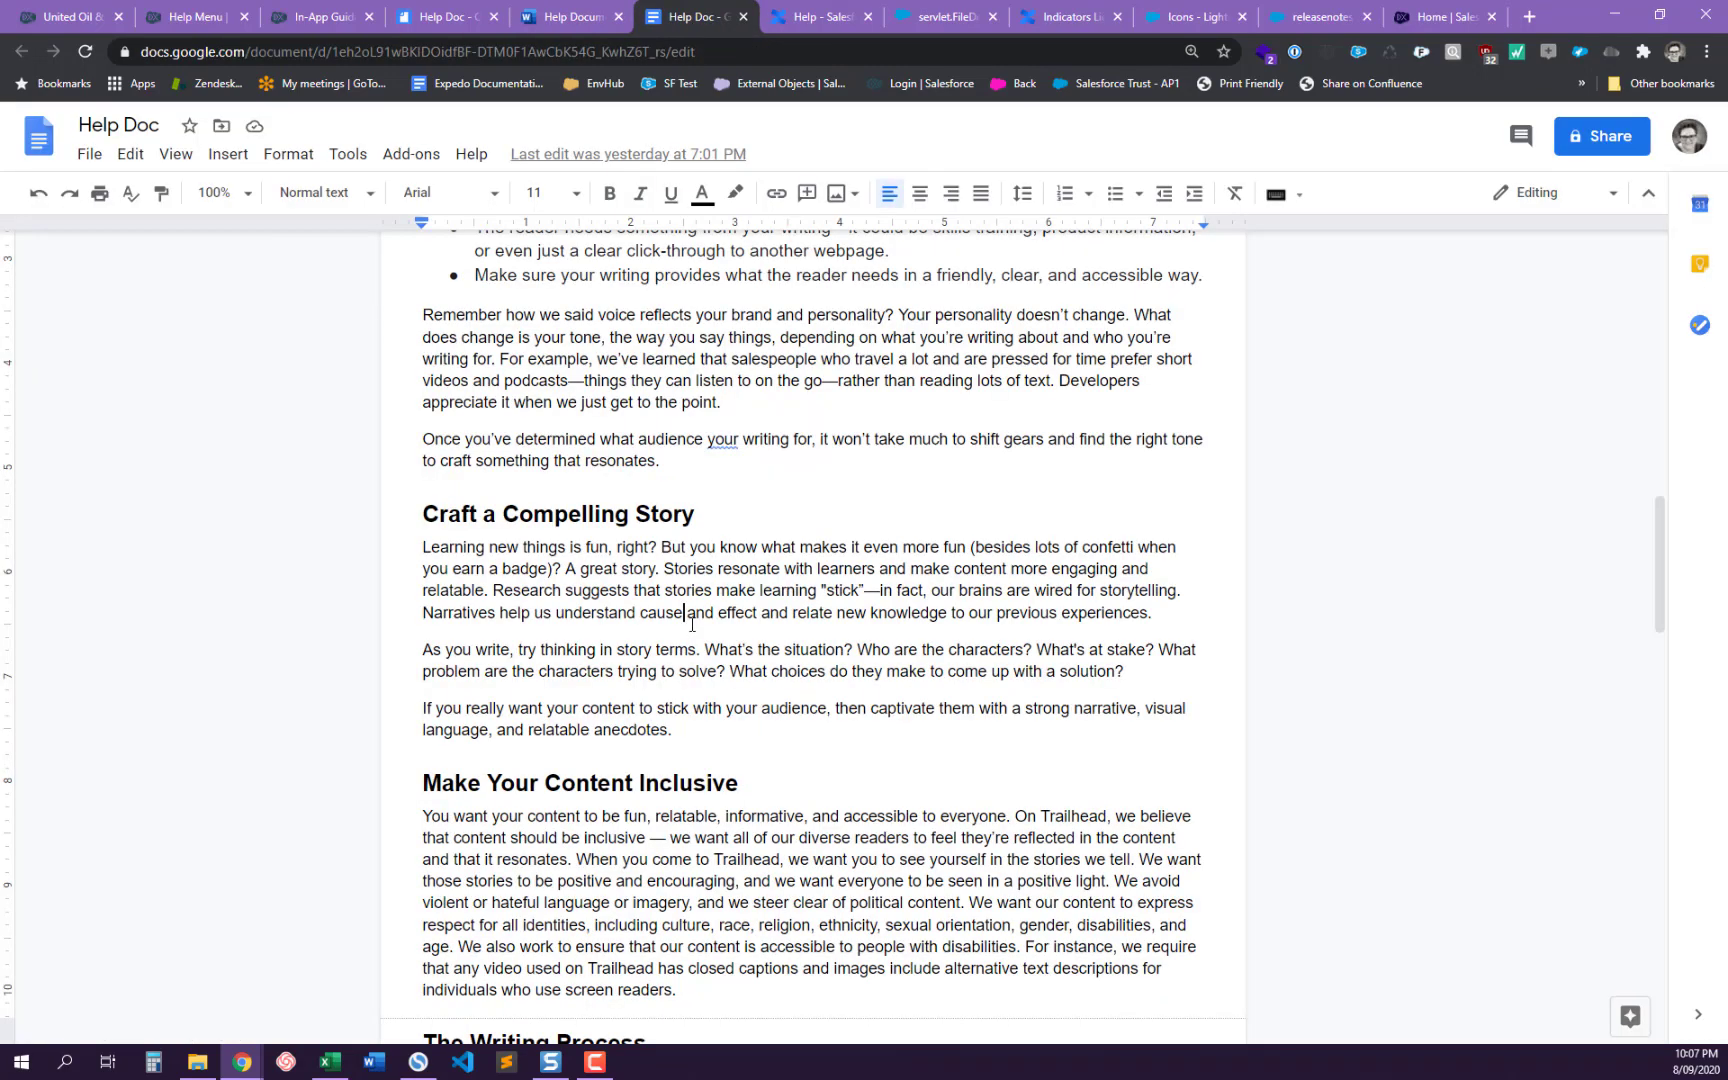
{"action": "scroll", "coordinate": [692, 625], "scroll_direction": "up", "scroll_amount": 10}
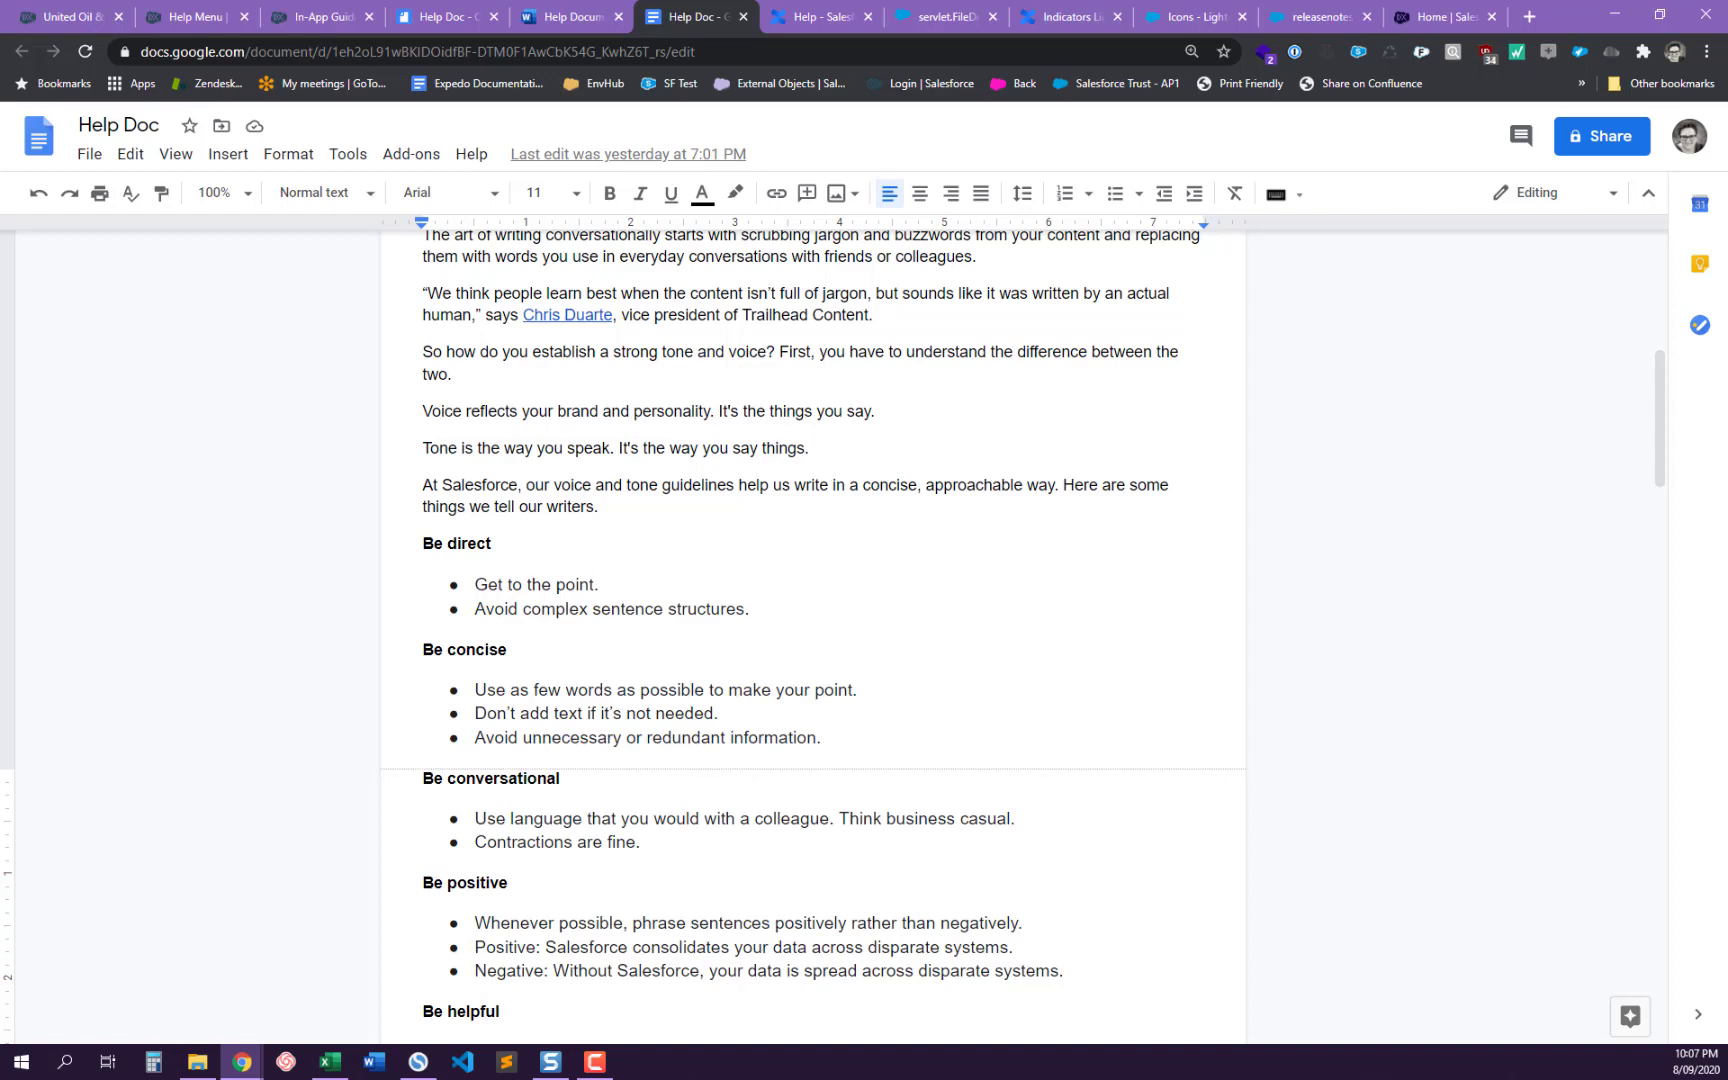
- Review the Alert, Help Snippets and Help Documents options listed on the Confluence Help page
{"action": "left_click", "coordinate": [795, 18]}
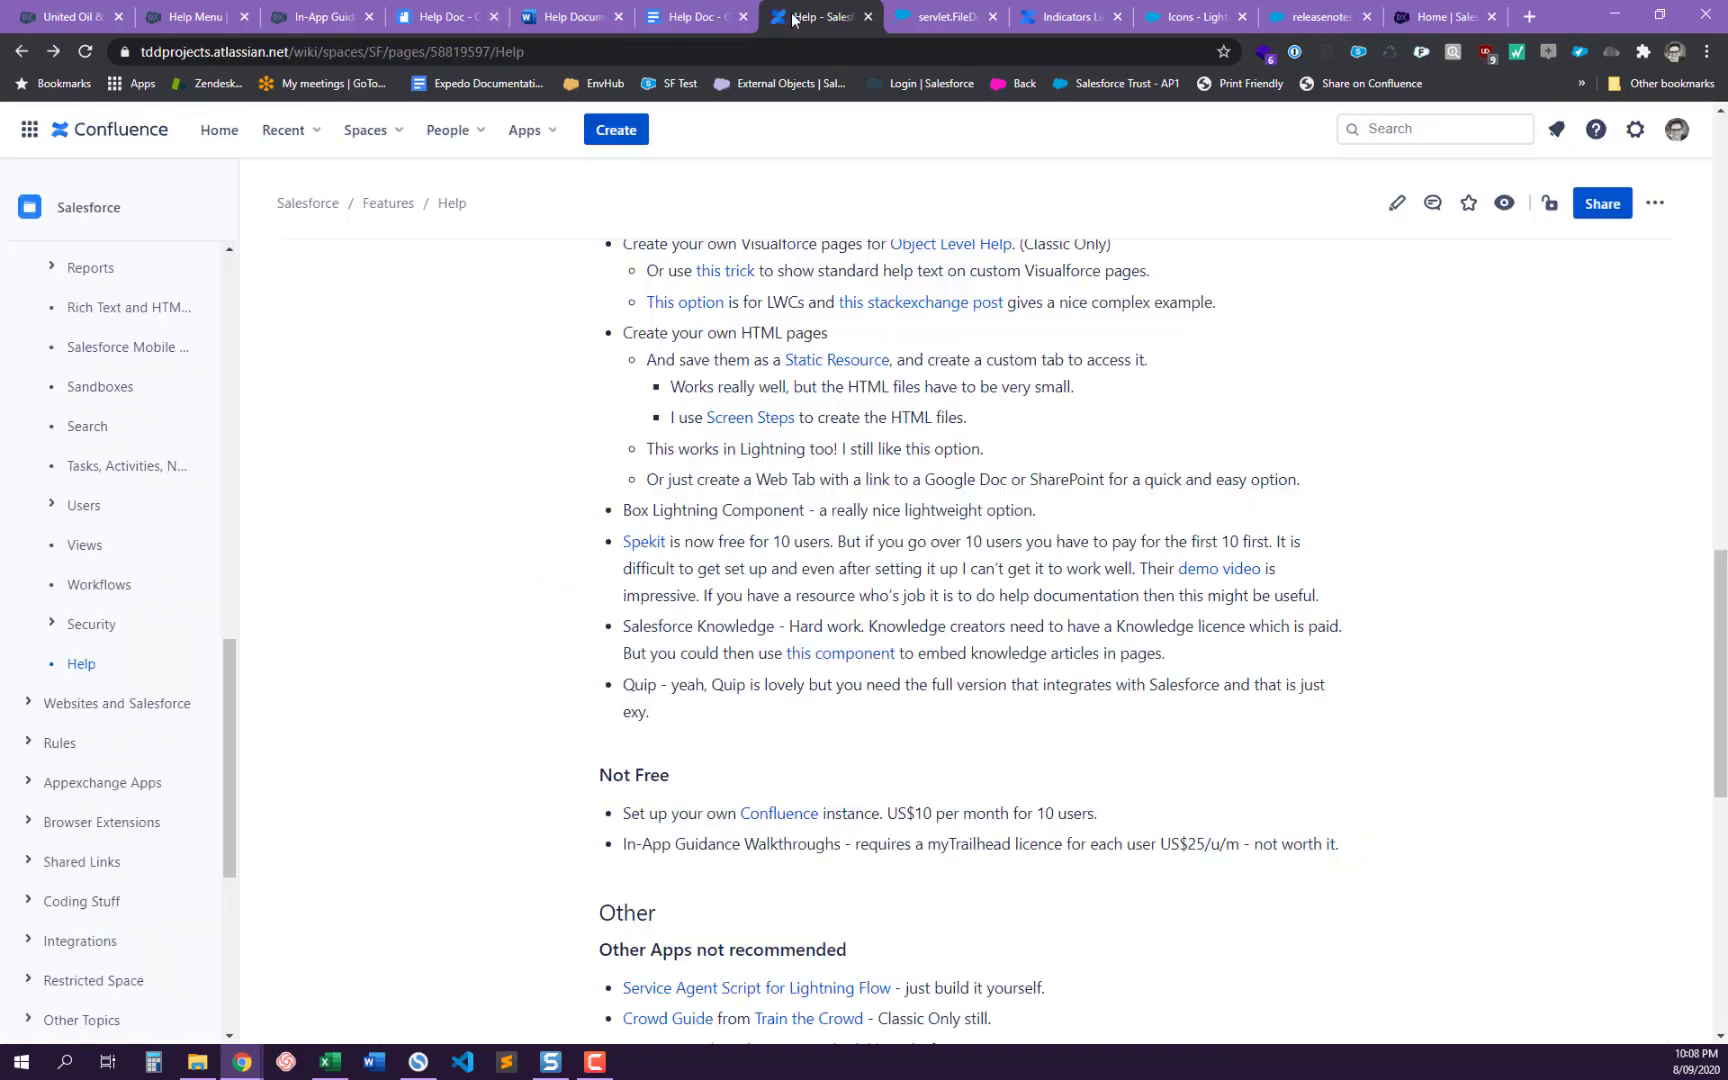
{"action": "scroll", "coordinate": [679, 627], "scroll_direction": "down", "scroll_amount": 9}
{"action": "scroll", "coordinate": [737, 293], "scroll_direction": "up", "scroll_amount": 9}
{"action": "scroll", "coordinate": [747, 302], "scroll_direction": "up", "scroll_amount": 10}
{"action": "scroll", "coordinate": [731, 572], "scroll_direction": "up", "scroll_amount": 3}
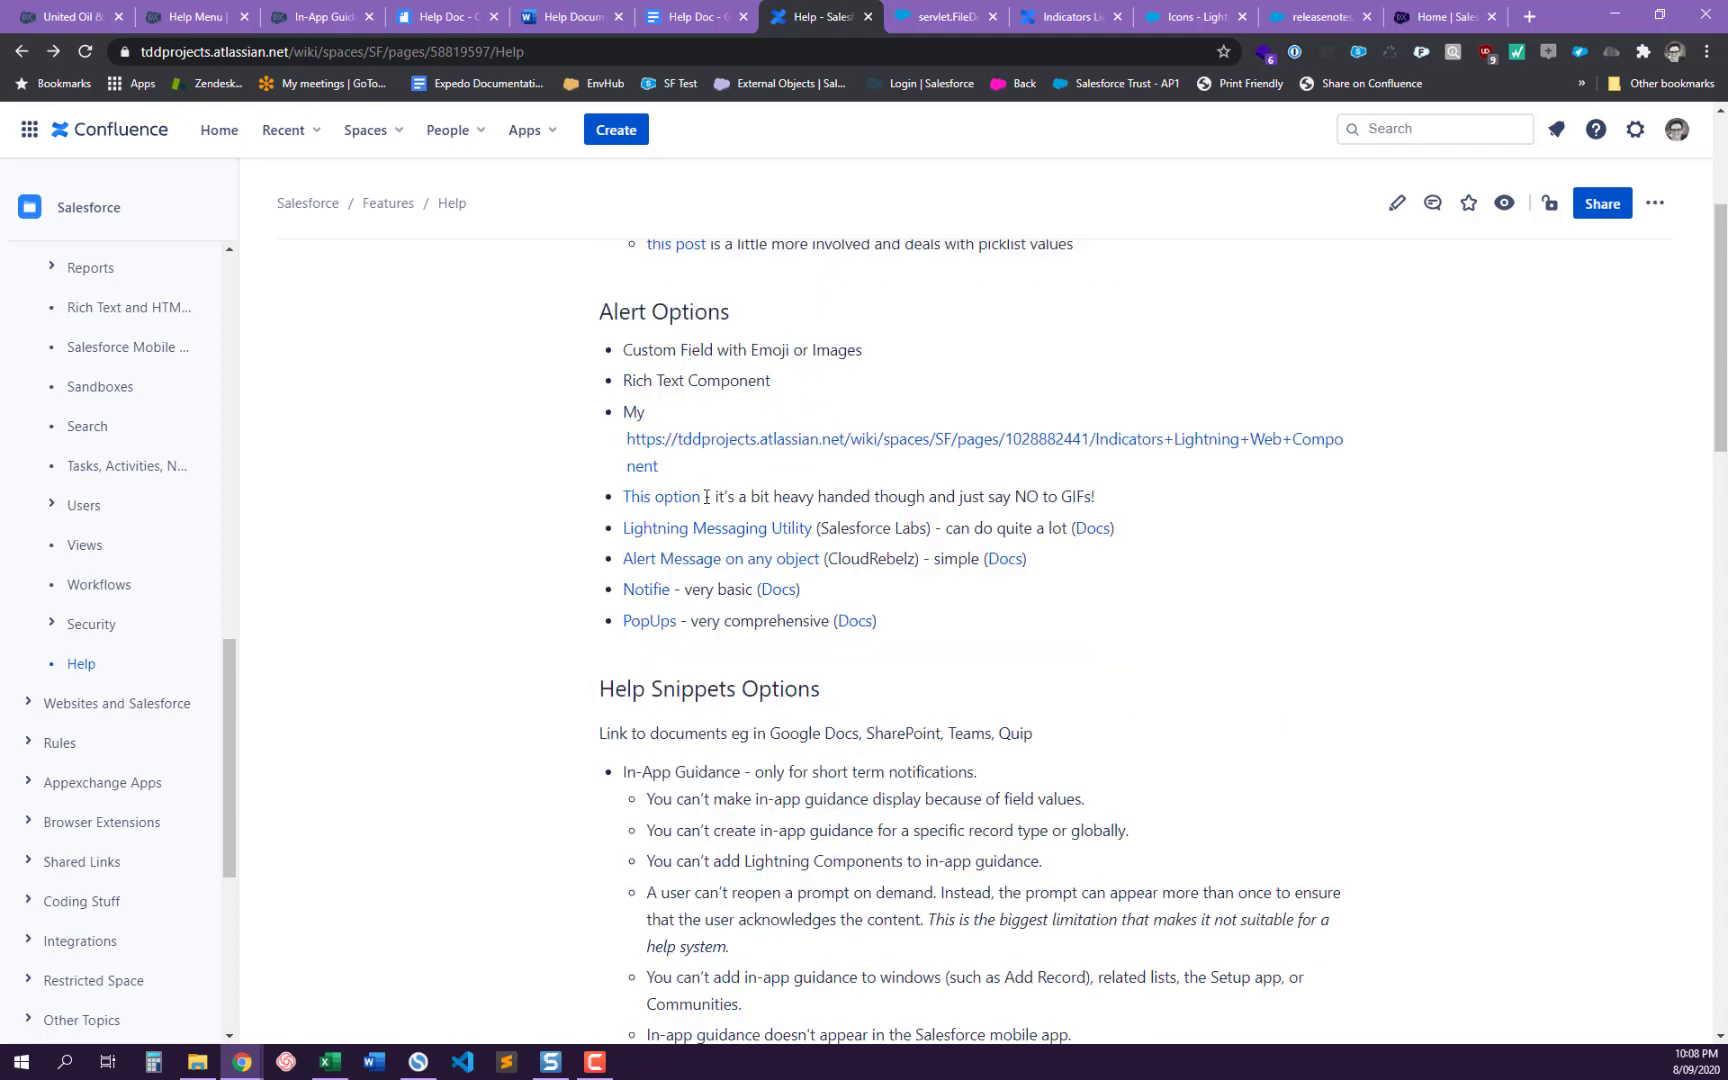
{"action": "scroll", "coordinate": [706, 496], "scroll_direction": "down", "scroll_amount": 5}
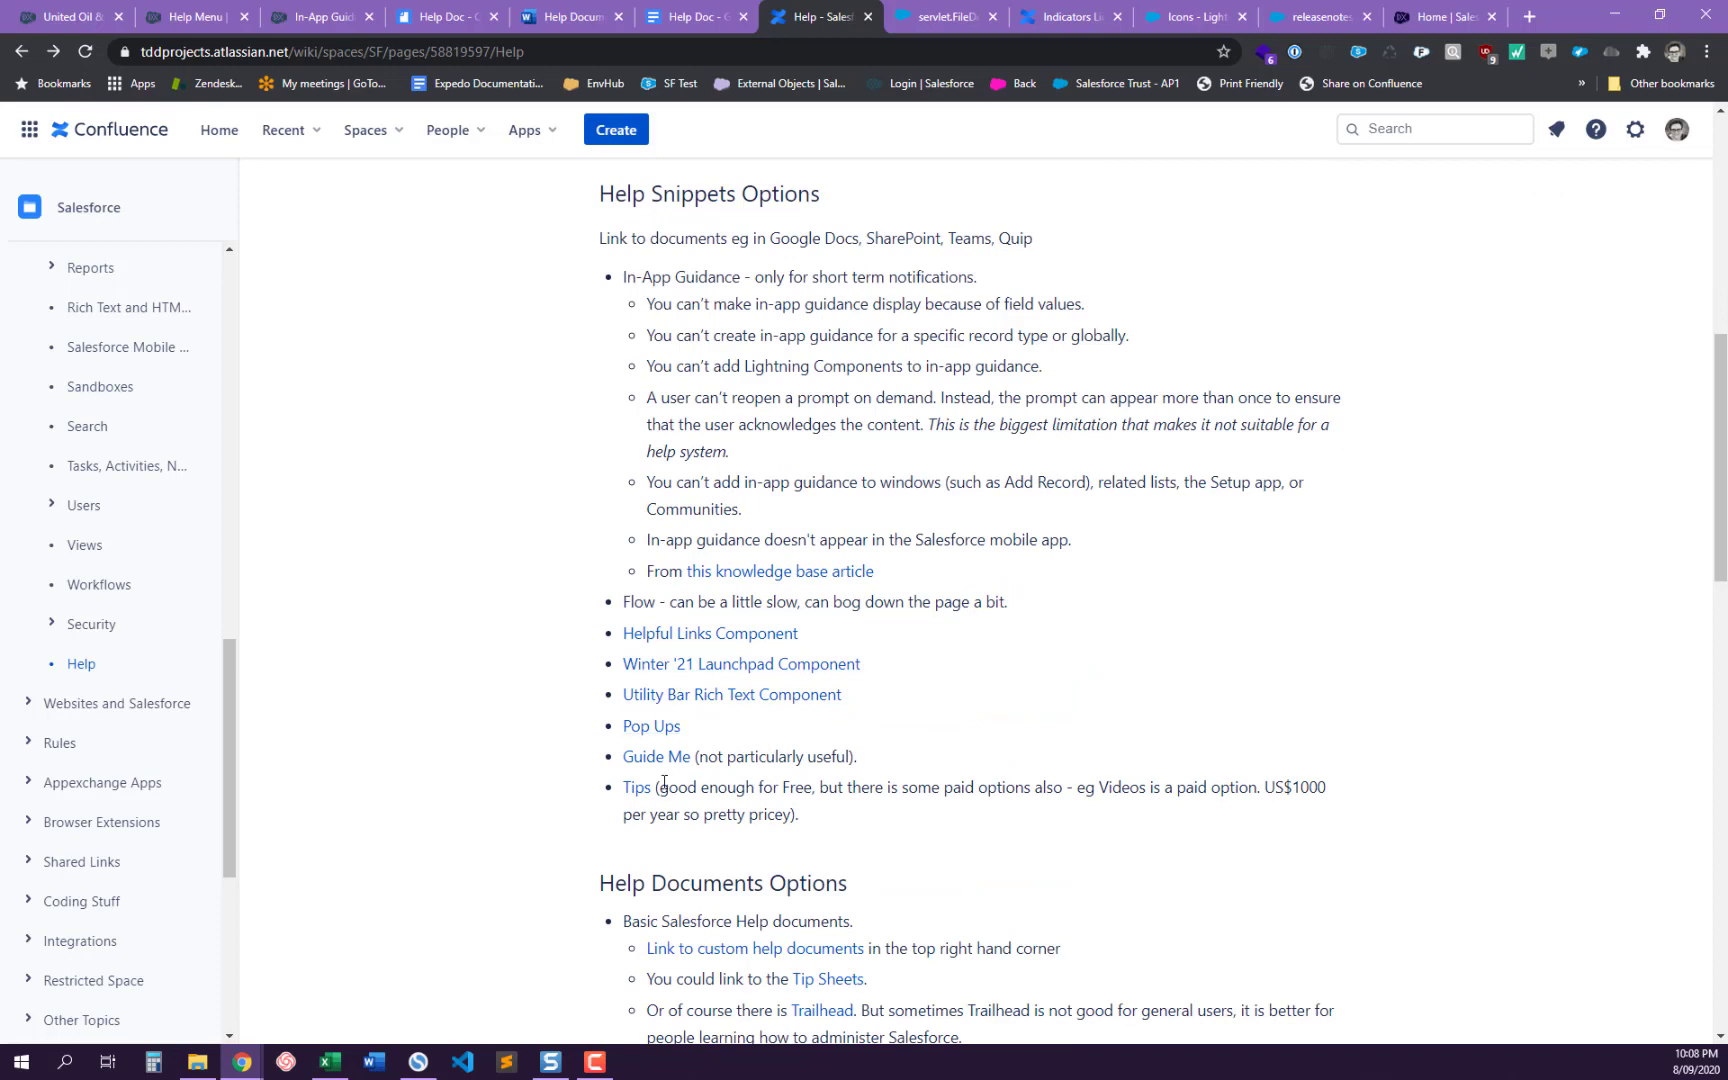